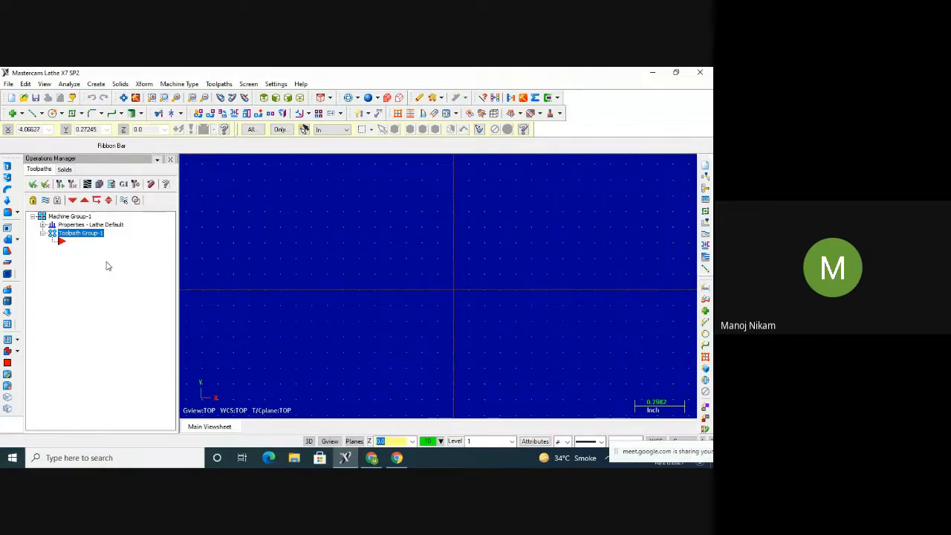
# Search Windows for Mastercam X7, launch it from the desktop, and maximize its window
pyautogui.click(653, 72)
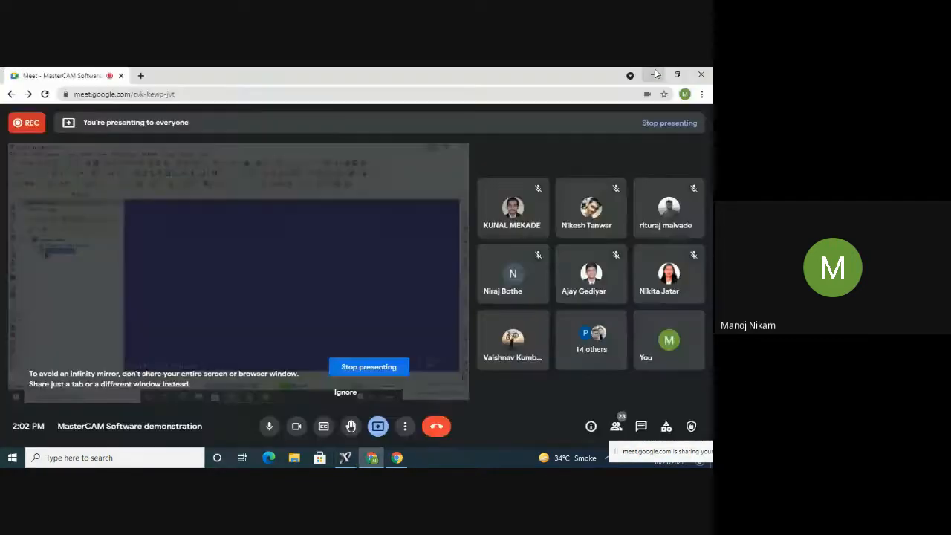
pyautogui.click(655, 75)
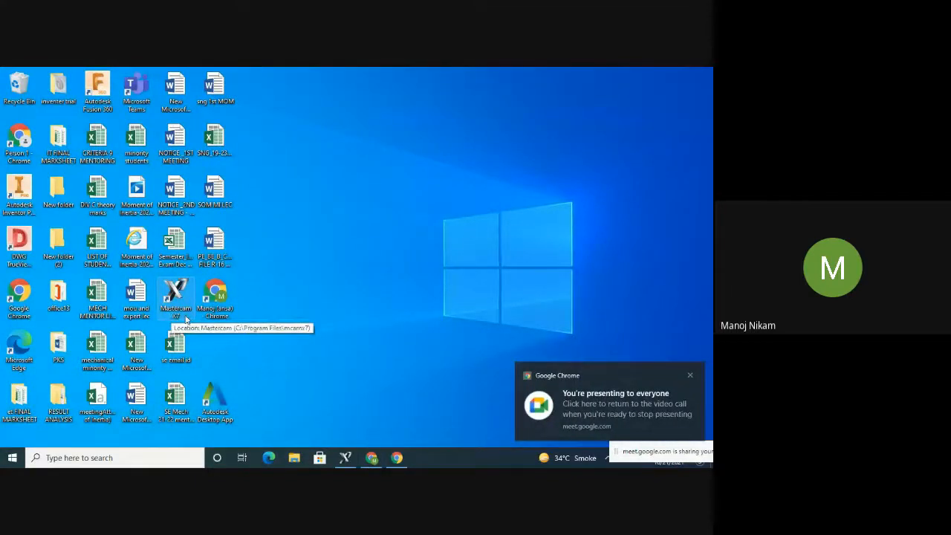
pyautogui.press('super')
pyautogui.write('m')
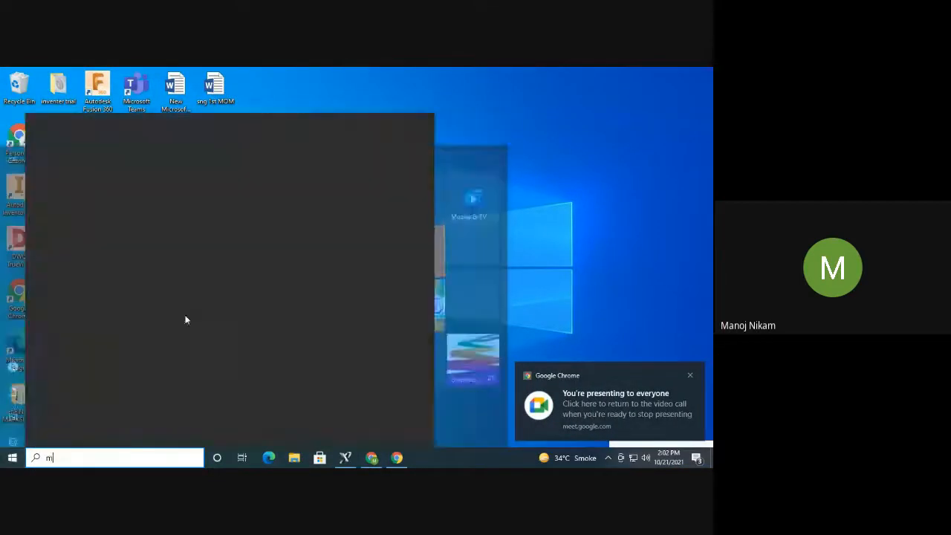
pyautogui.write('aste')
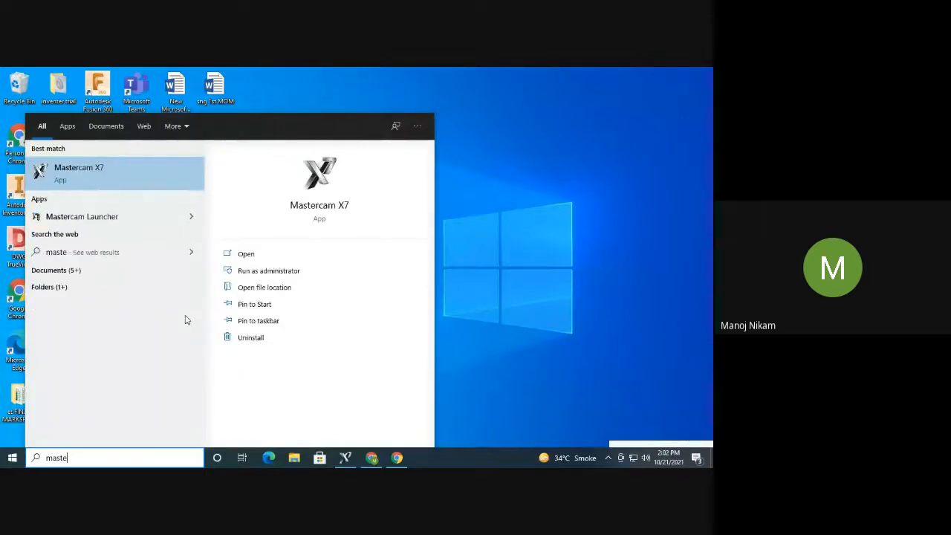
pyautogui.click(87, 172)
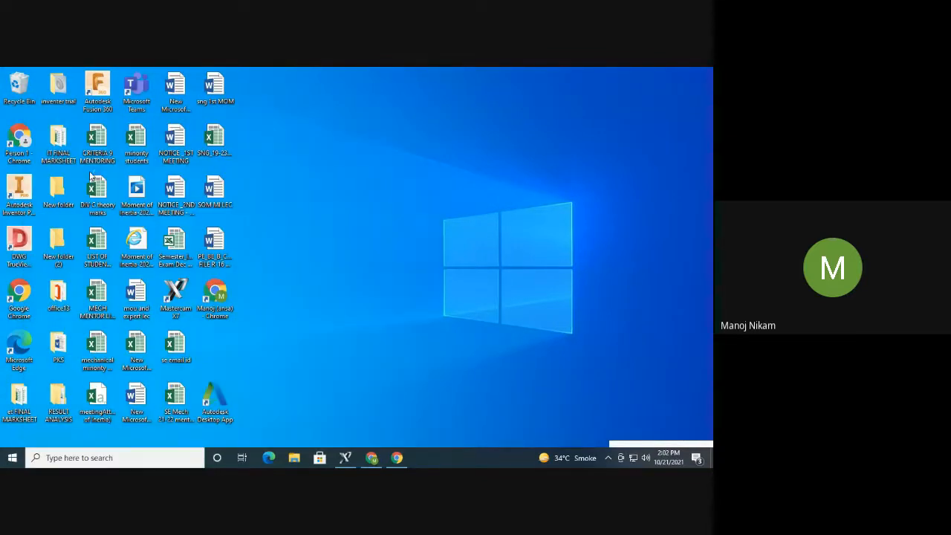
pyautogui.click(354, 459)
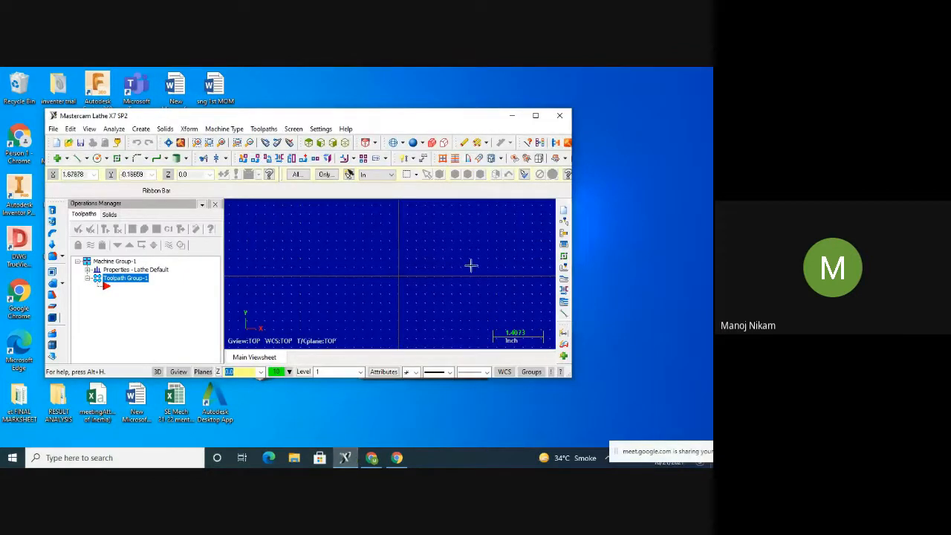
pyautogui.click(542, 117)
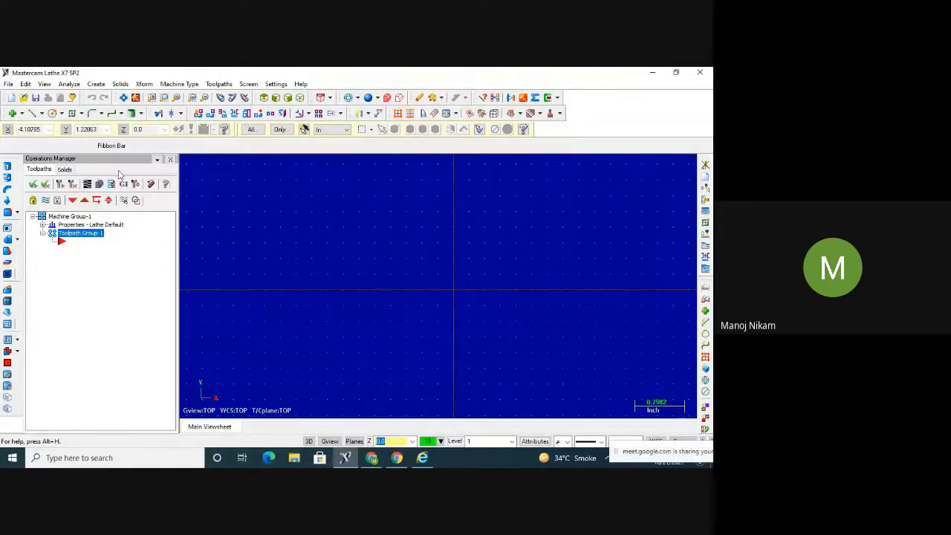
# Review the available file, edit, analysis, solids and transform commands, and the mill, lathe, wire and router machine types
pyautogui.click(4, 85)
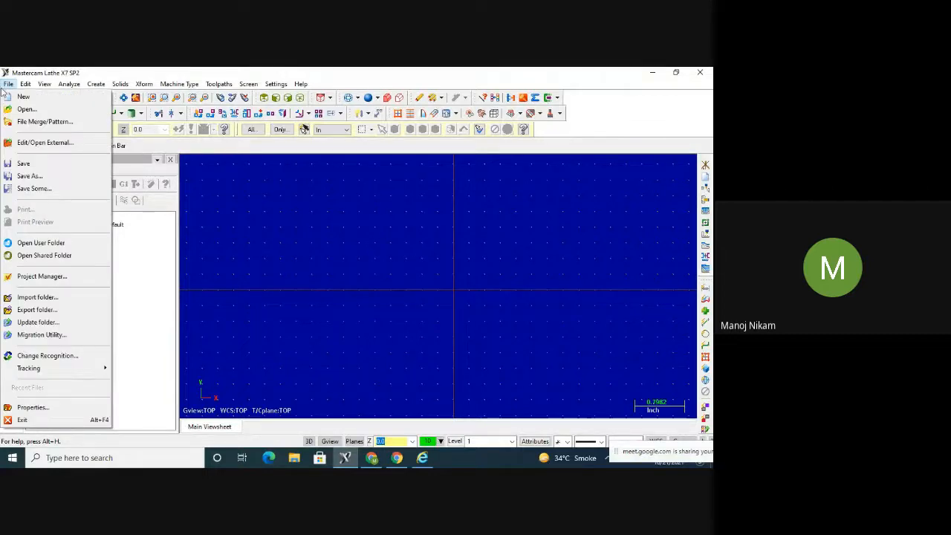
pyautogui.moveTo(24, 87)
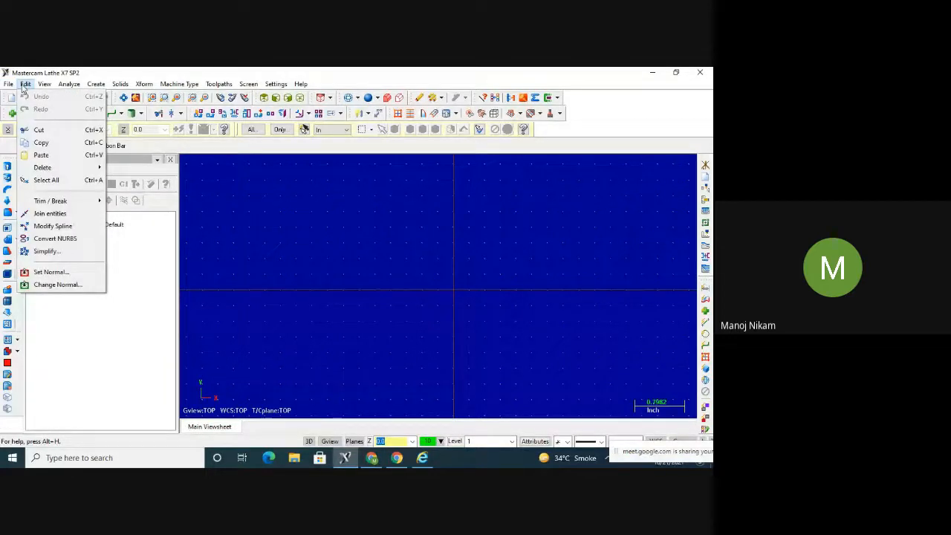
pyautogui.moveTo(62, 86)
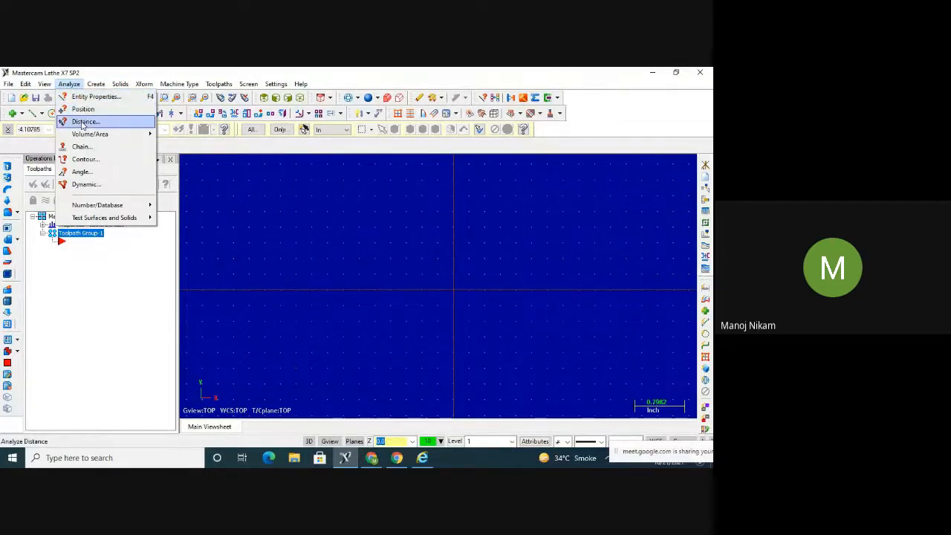
pyautogui.moveTo(96, 84)
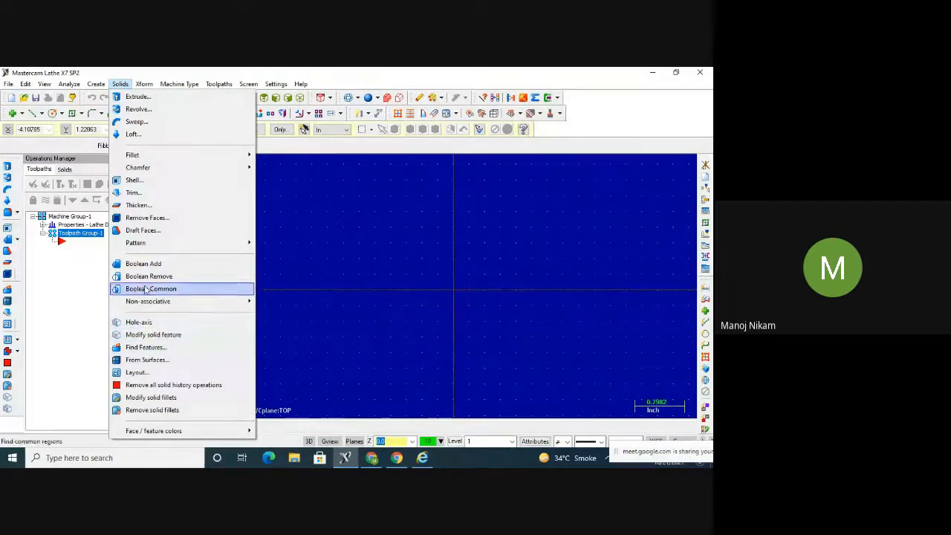
pyautogui.click(120, 83)
pyautogui.click(143, 83)
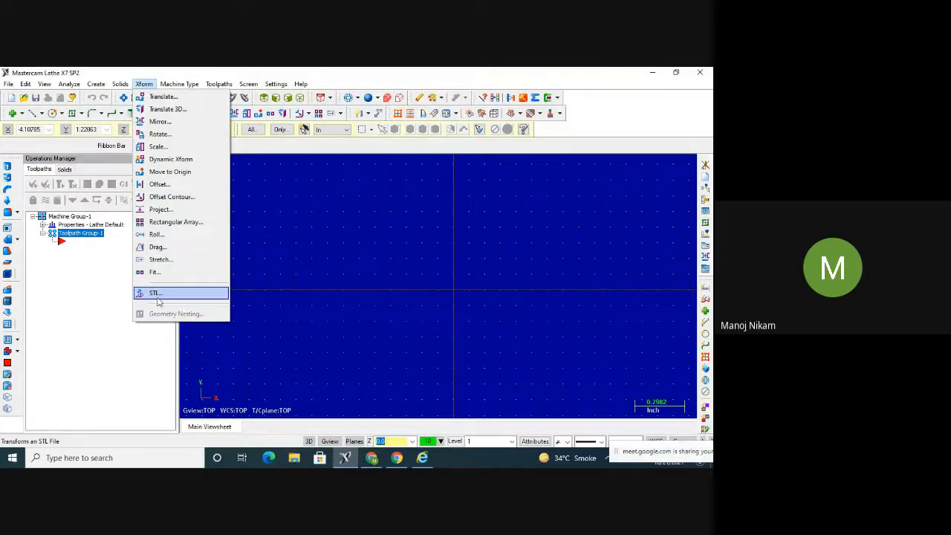
pyautogui.moveTo(168, 86)
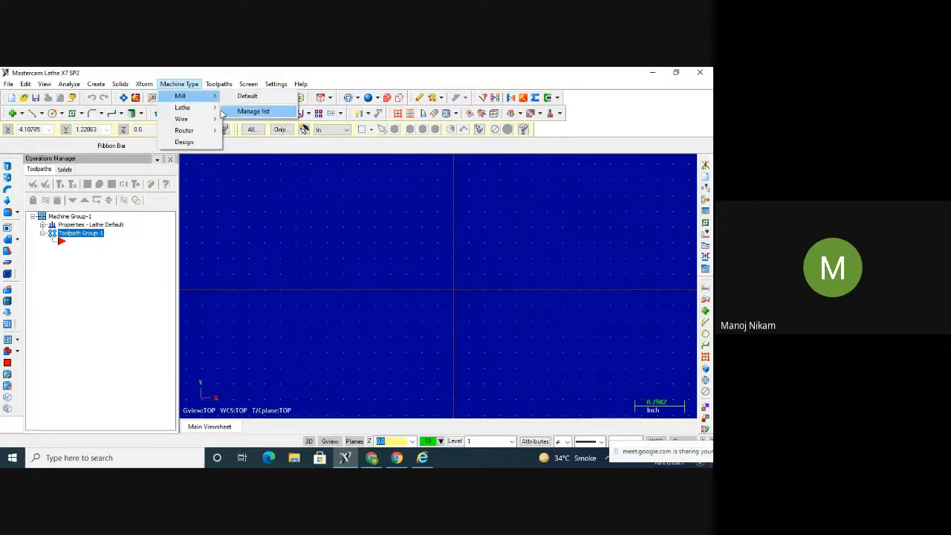
pyautogui.moveTo(212, 107)
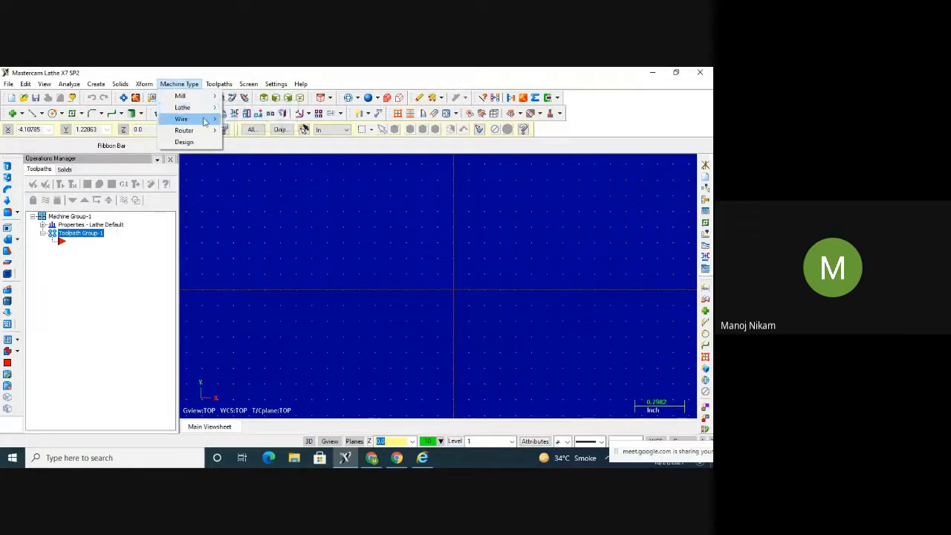
pyautogui.moveTo(201, 132)
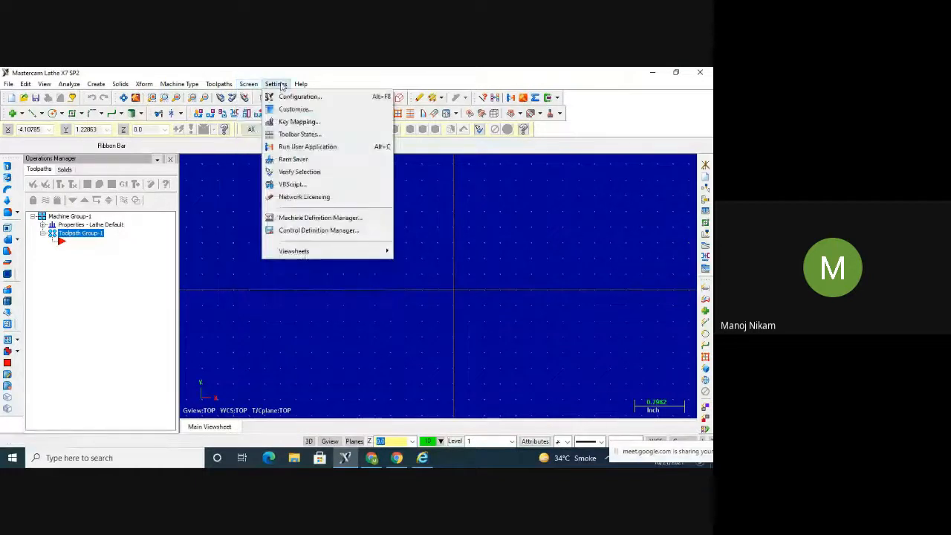
# Try Millimeters and Meters as the units for Analyze in the system configuration, and return them to Centimeters
pyautogui.click(296, 97)
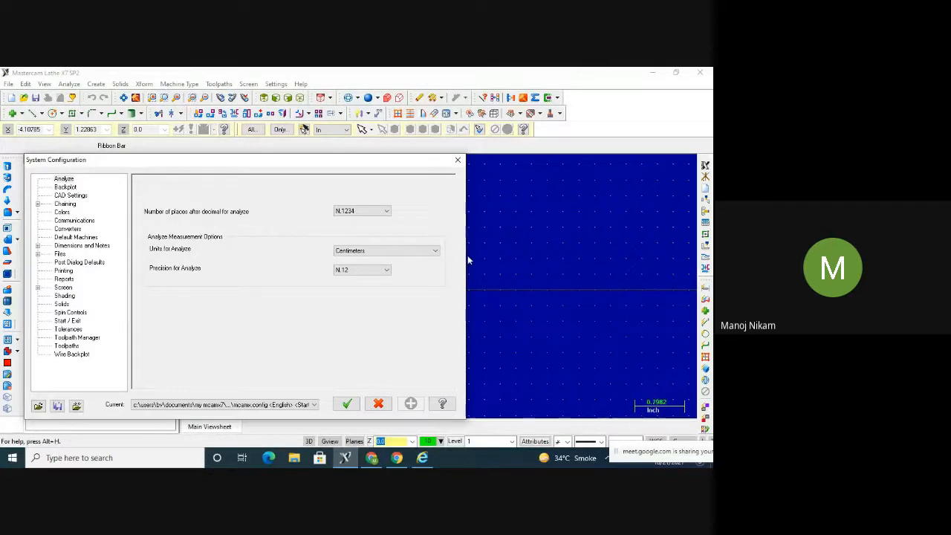
pyautogui.click(364, 251)
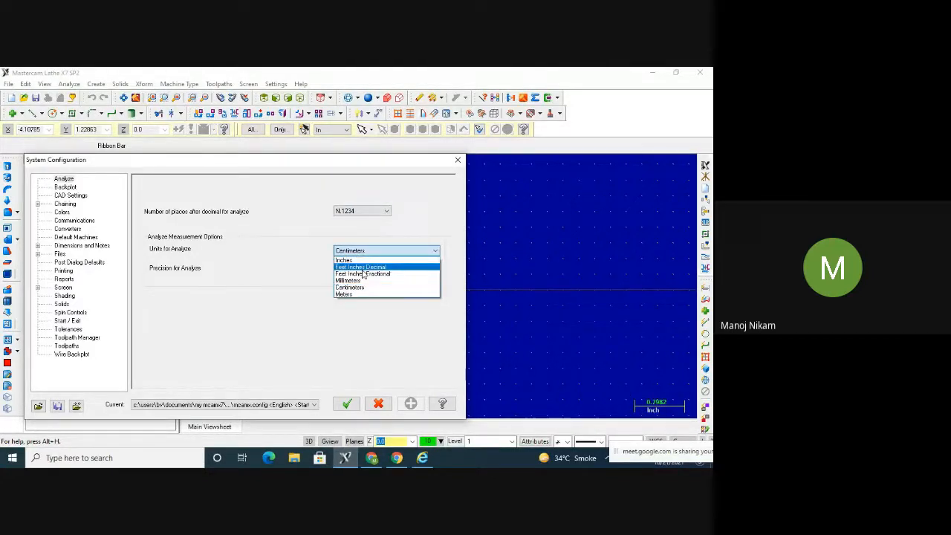
pyautogui.click(357, 281)
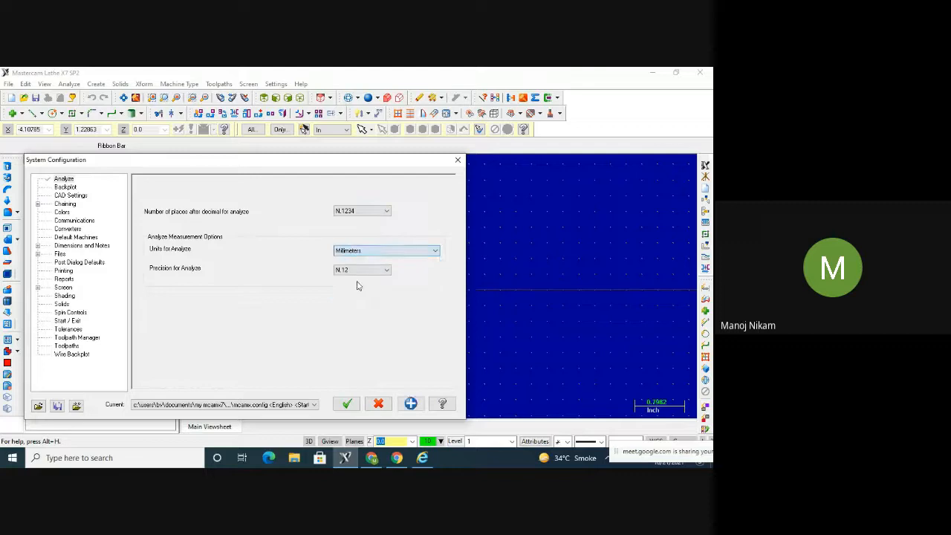
pyautogui.click(383, 252)
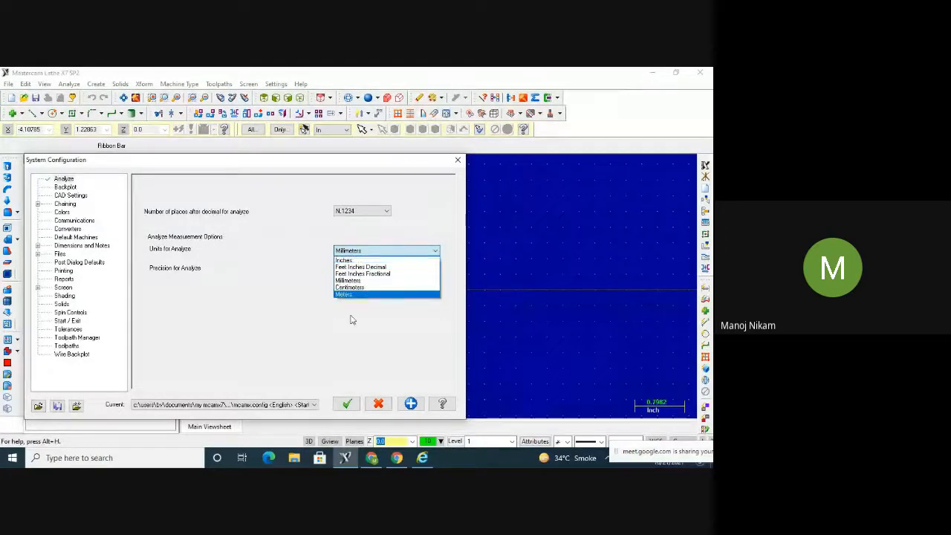
pyautogui.click(360, 294)
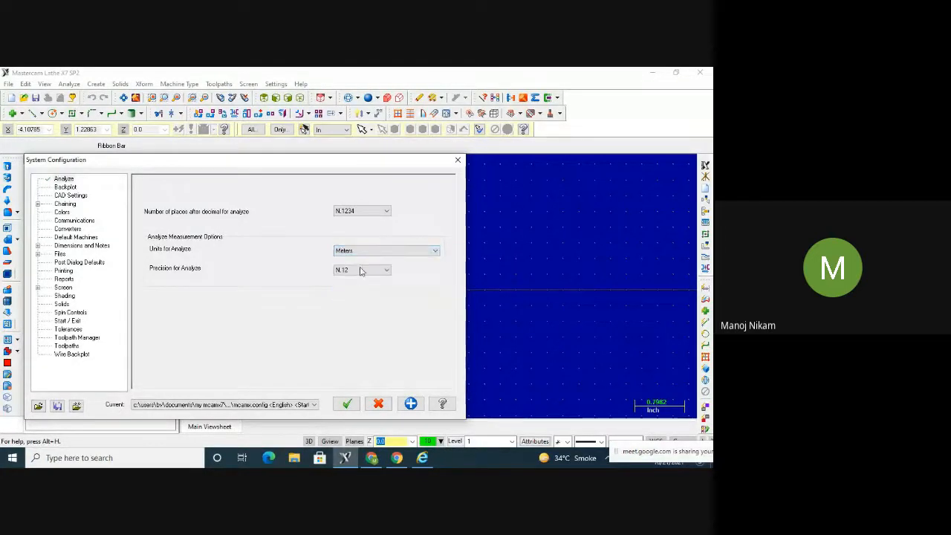
pyautogui.click(364, 253)
pyautogui.click(351, 285)
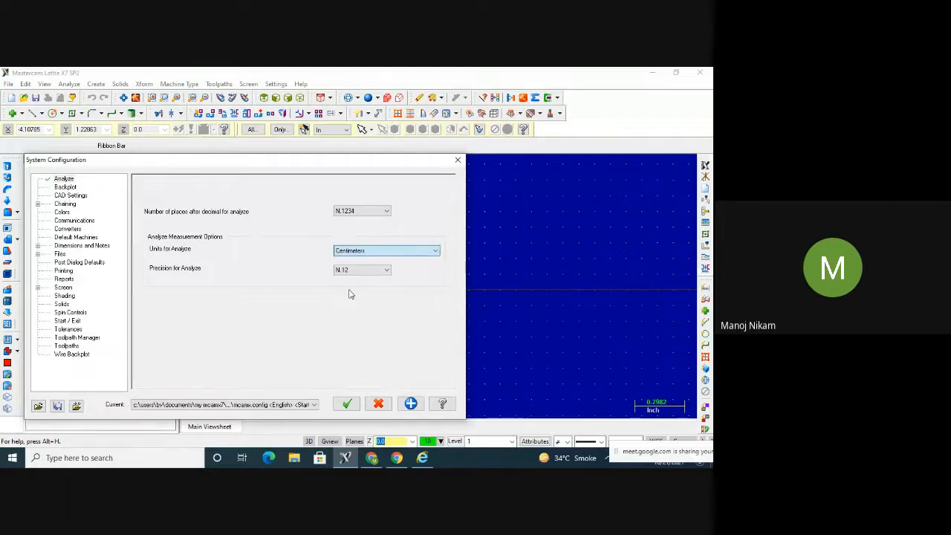
# Make the Metric configuration file mcamxm.config the current system configuration and accept it
pyautogui.click(275, 405)
pyautogui.click(280, 408)
pyautogui.click(283, 408)
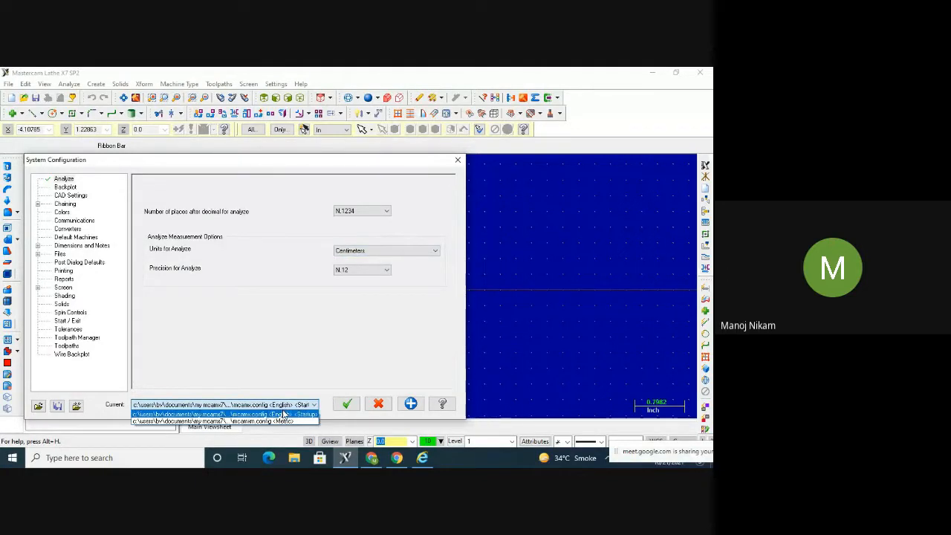
pyautogui.click(286, 421)
pyautogui.click(347, 404)
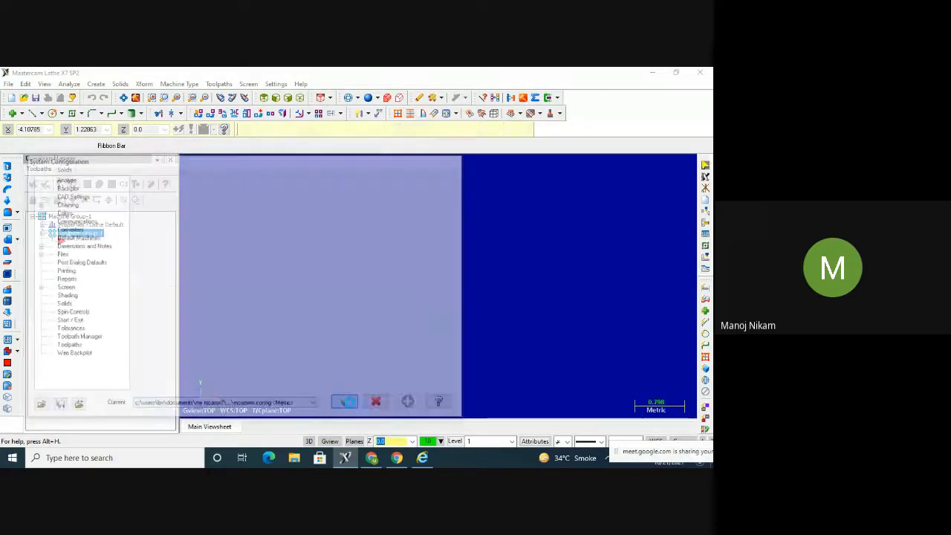
pyautogui.click(347, 284)
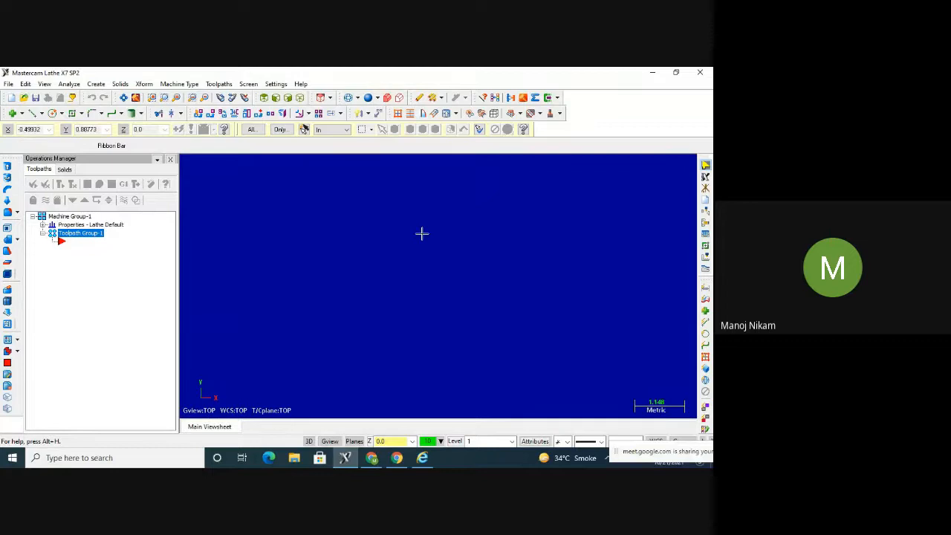
# Enable both the active grid and the visible grid in the selection grid parameters and apply them
pyautogui.scroll(-5, 422, 234)
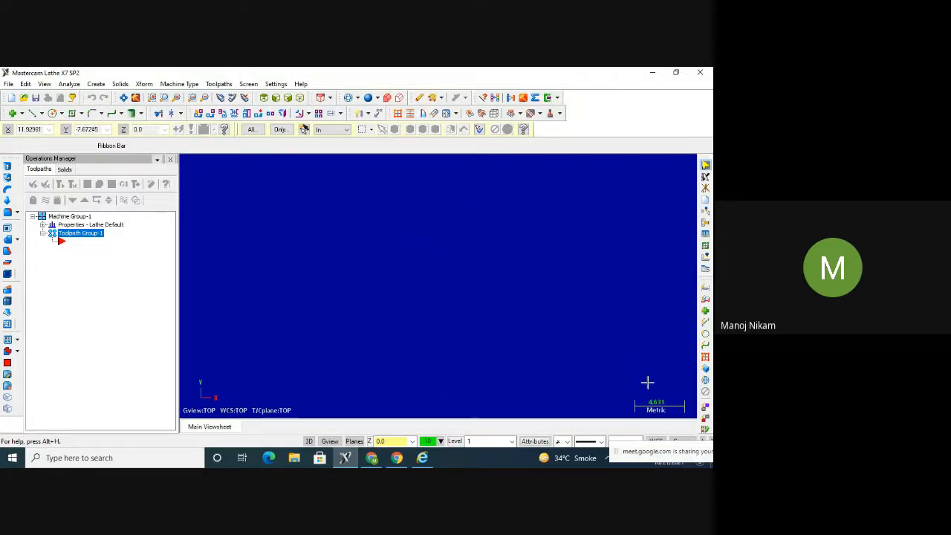
pyautogui.scroll(-4, 646, 381)
pyautogui.scroll(-1, 647, 382)
pyautogui.scroll(1, 647, 382)
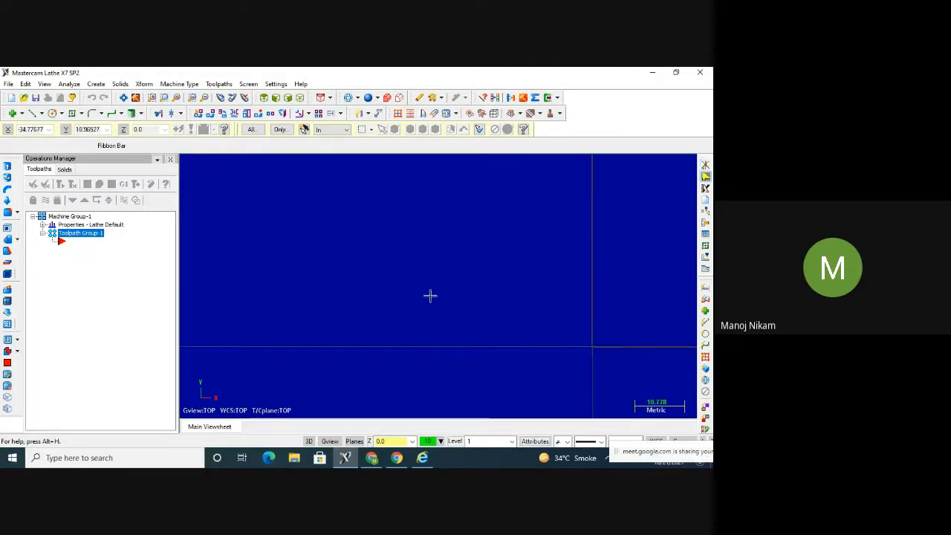
pyautogui.scroll(-1, 279, 265)
pyautogui.scroll(-2, 279, 266)
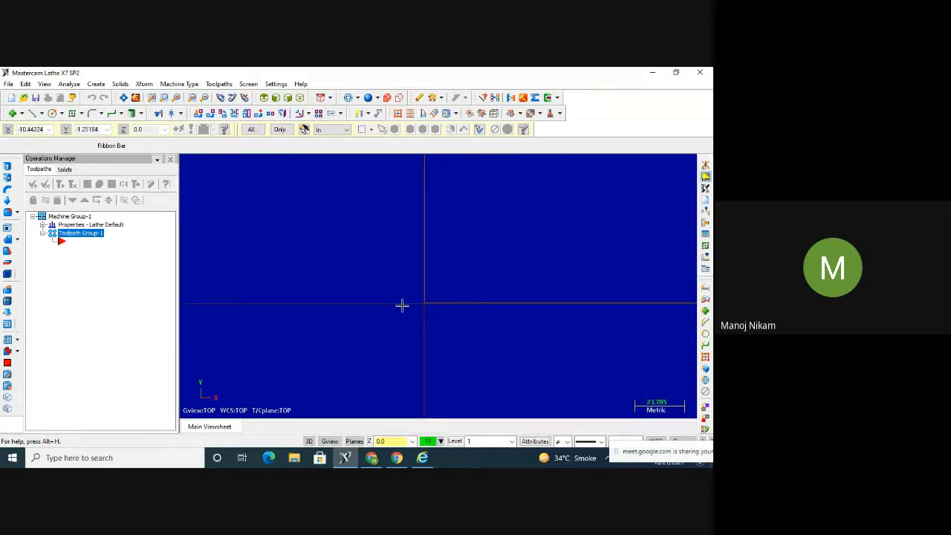
pyautogui.scroll(-3, 572, 331)
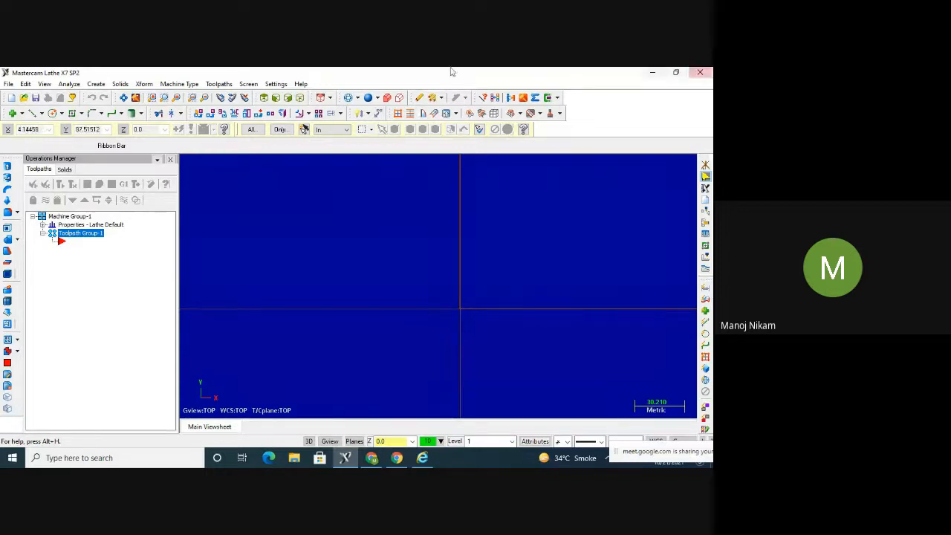
pyautogui.click(248, 84)
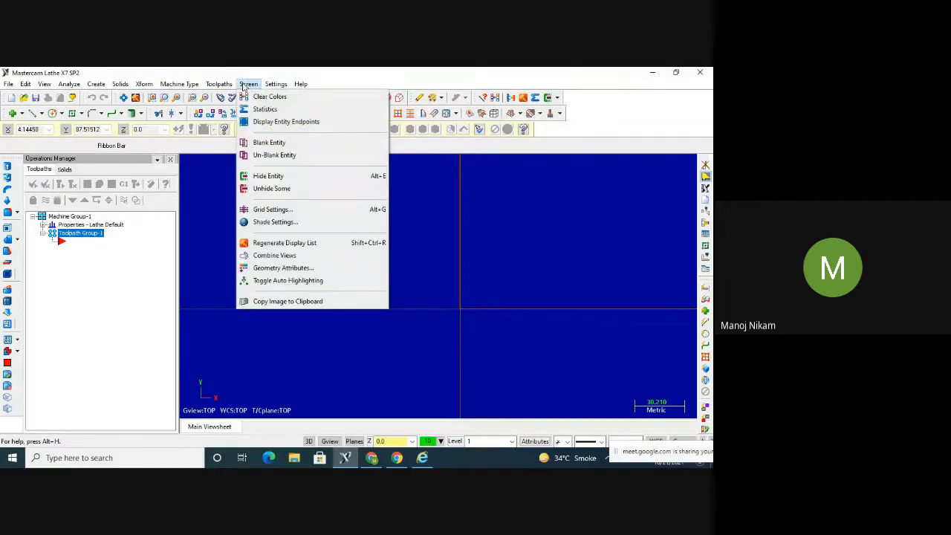
pyautogui.click(281, 209)
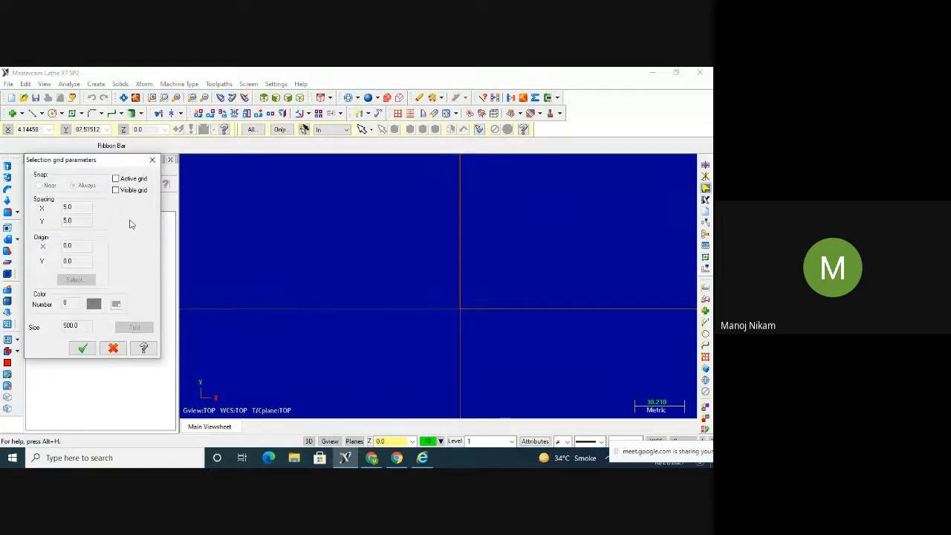
pyautogui.click(116, 179)
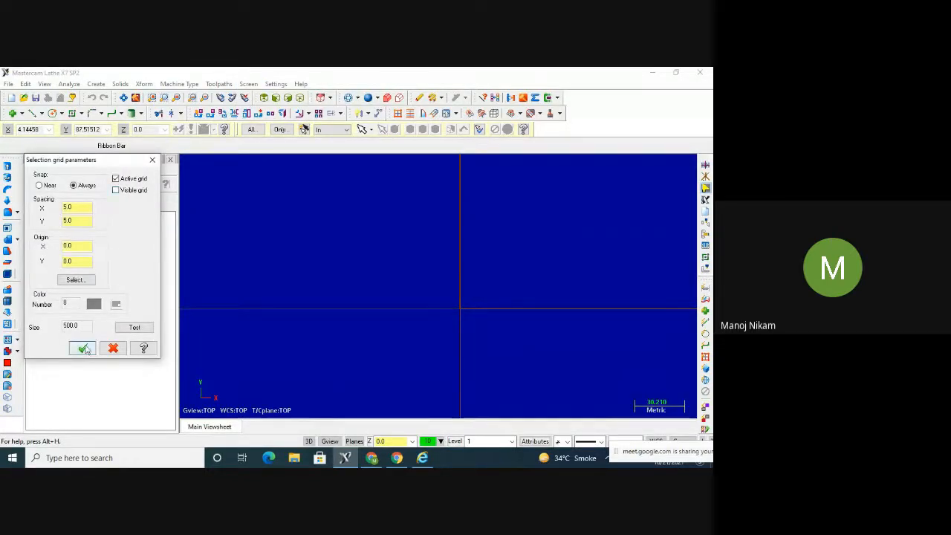
pyautogui.click(116, 190)
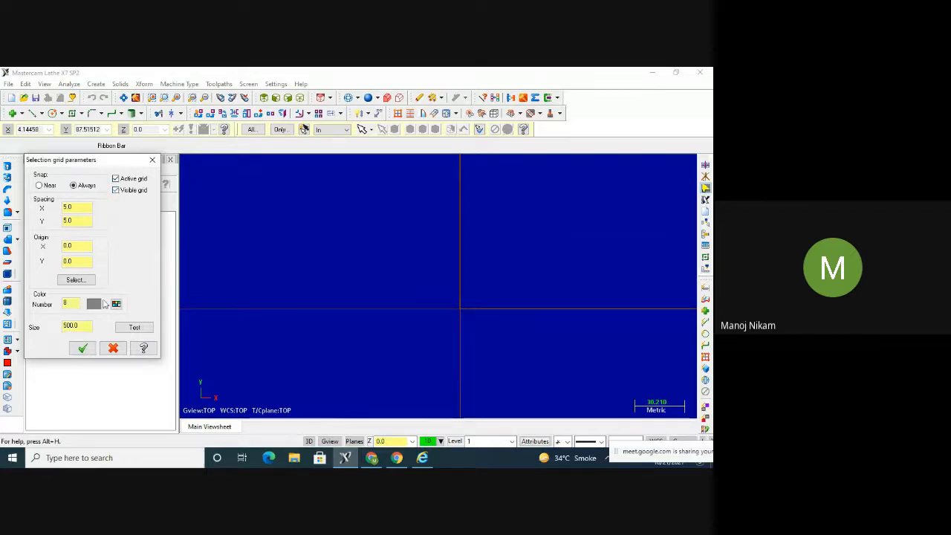
pyautogui.click(83, 348)
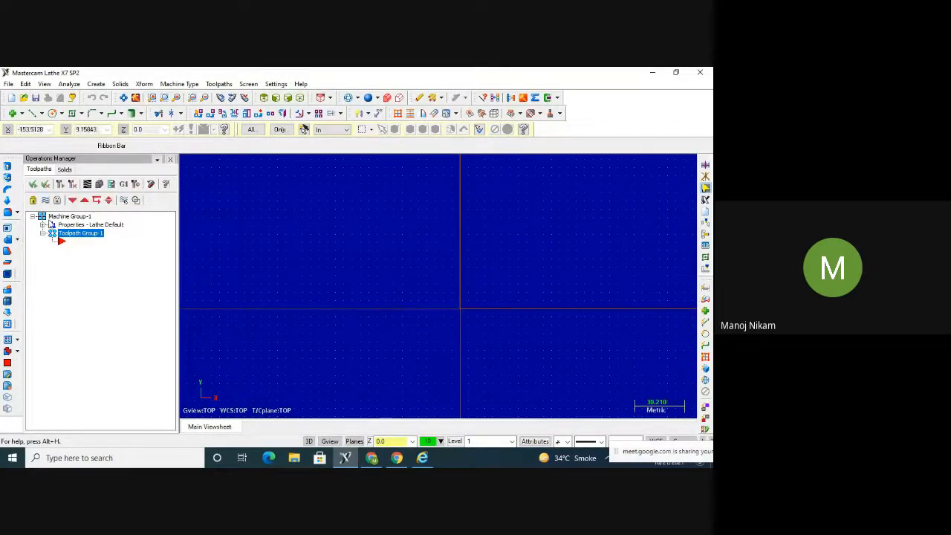
pyautogui.click(59, 217)
pyautogui.rightClick(59, 217)
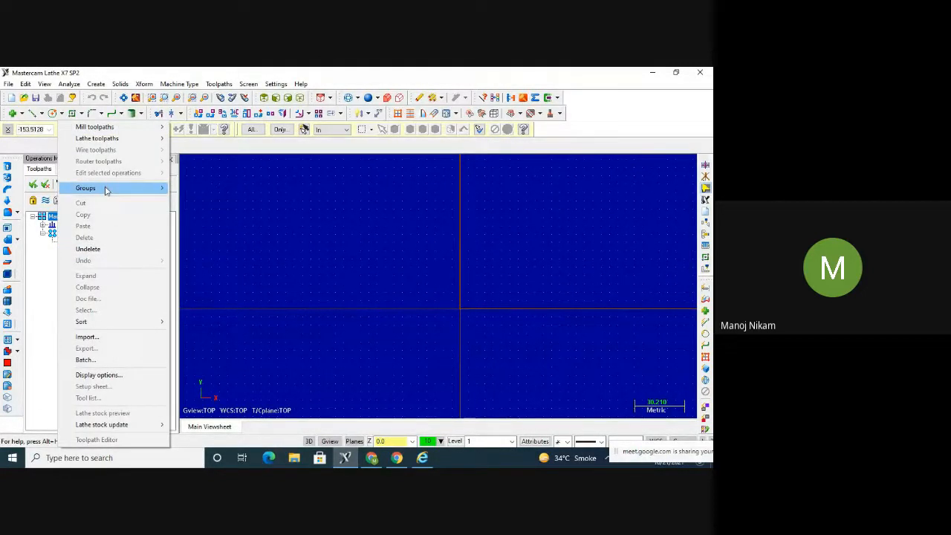
pyautogui.click(51, 264)
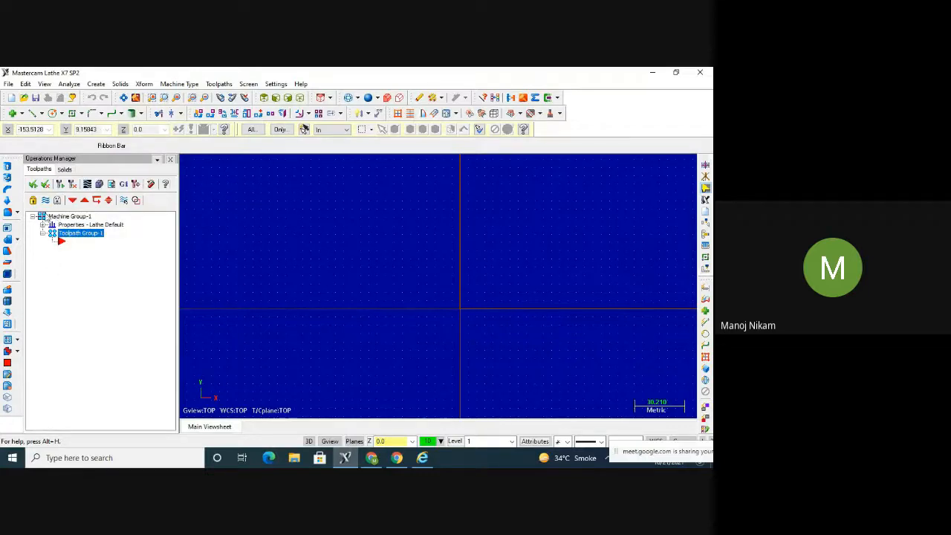
# Start a new file, then exit Mastercam and confirm the exit
pyautogui.click(9, 84)
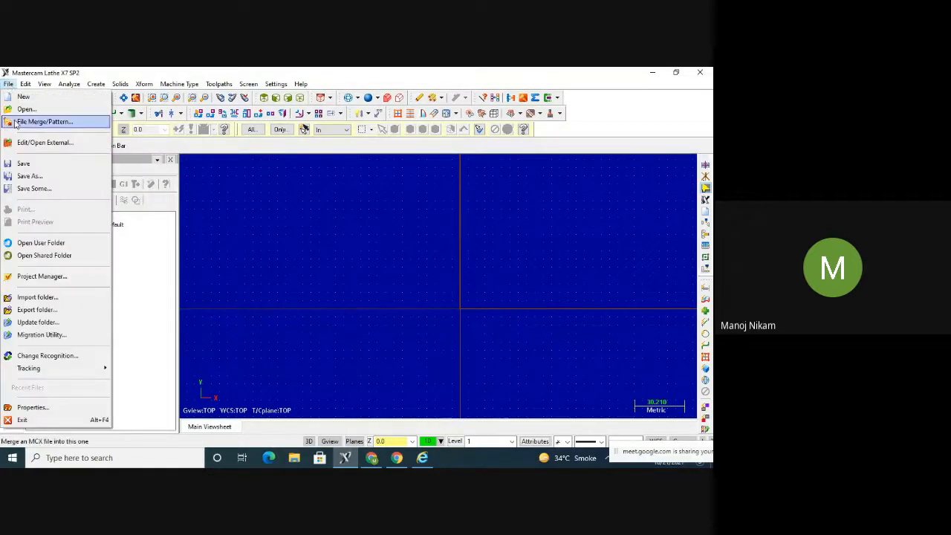
pyautogui.click(22, 95)
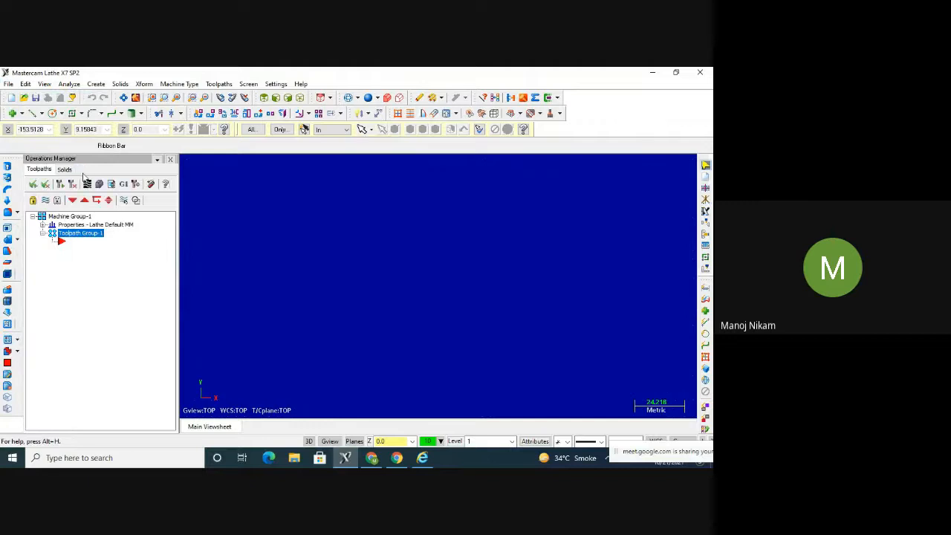
pyautogui.click(700, 72)
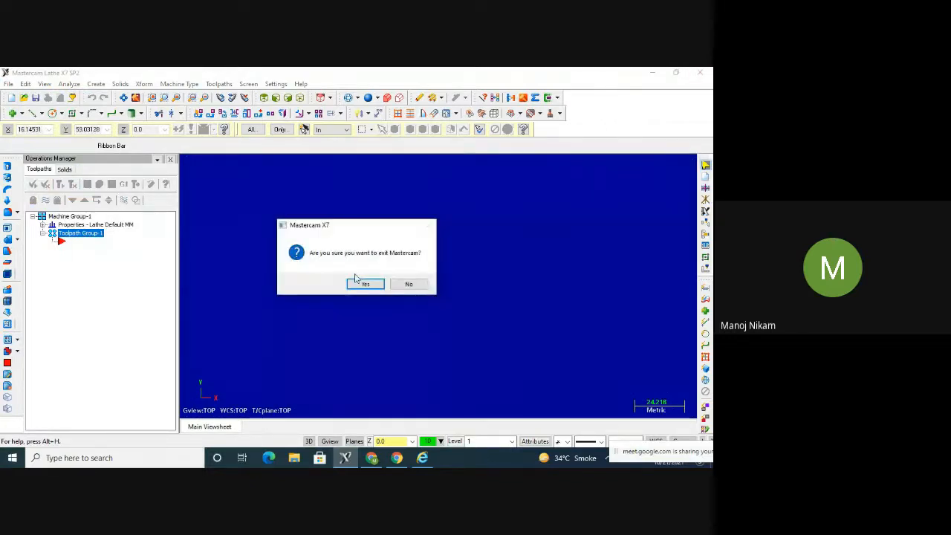
pyautogui.click(410, 285)
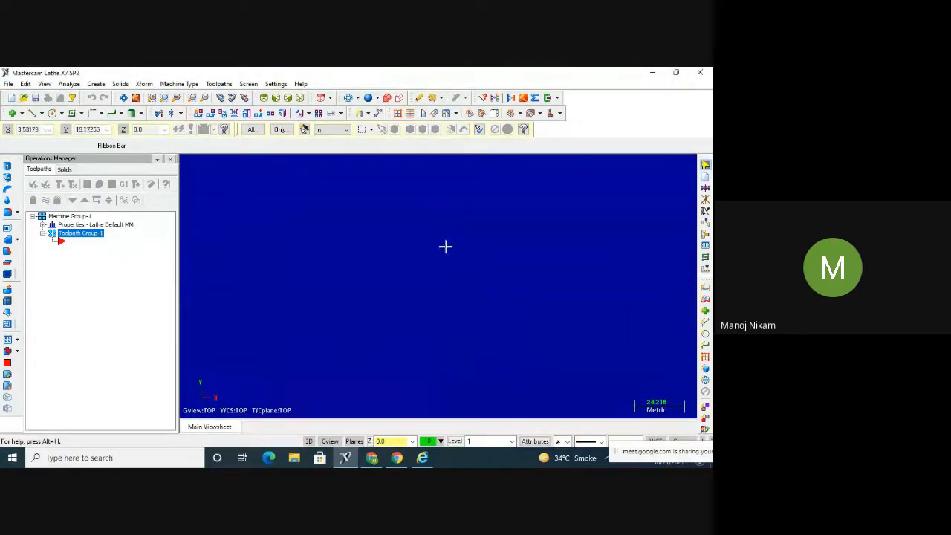
pyautogui.click(700, 72)
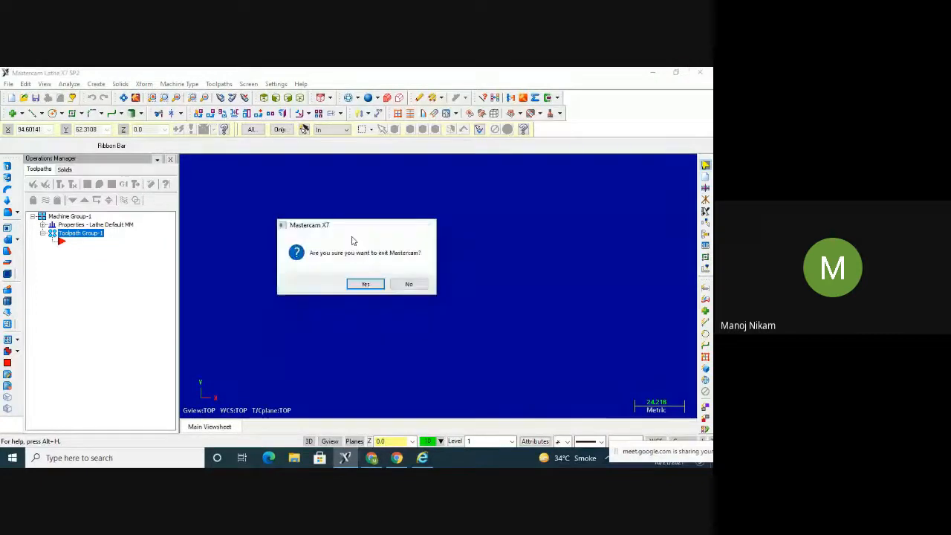
pyautogui.click(408, 285)
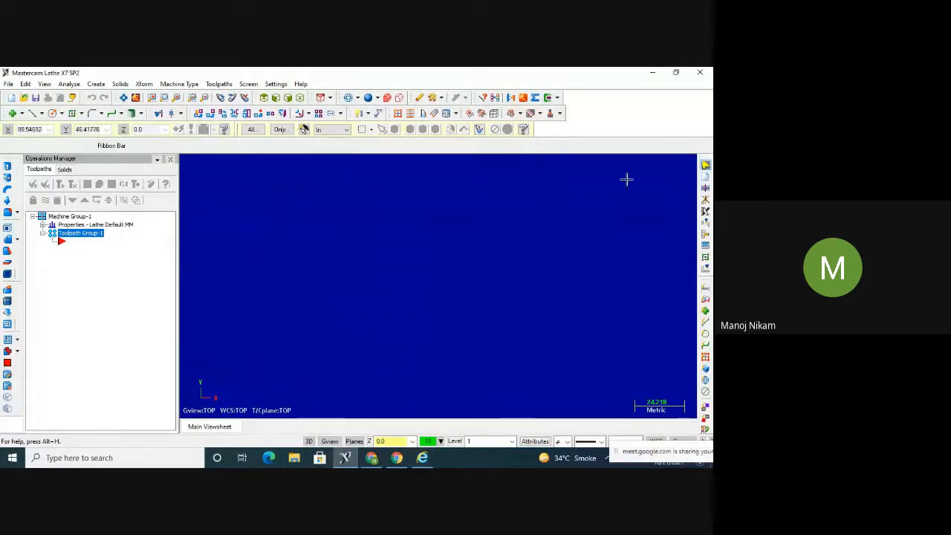
pyautogui.click(698, 72)
pyautogui.click(364, 283)
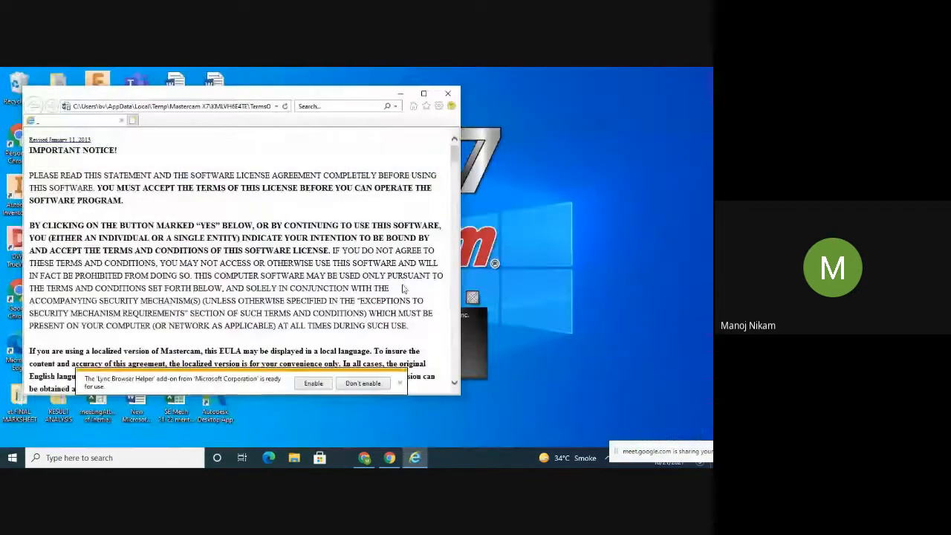
# Close the license agreement page and bring the restarted Mastercam X7 Design window into focus
pyautogui.click(441, 97)
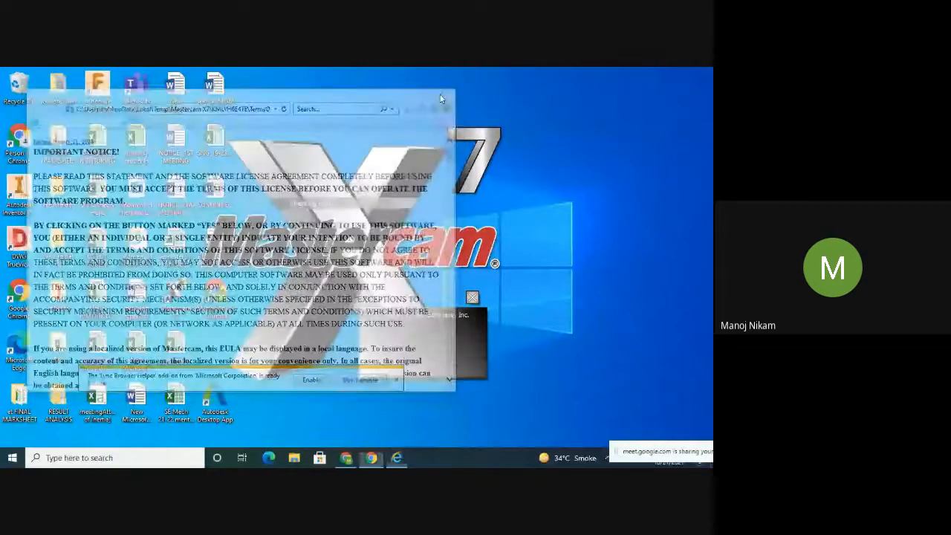
pyautogui.click(330, 295)
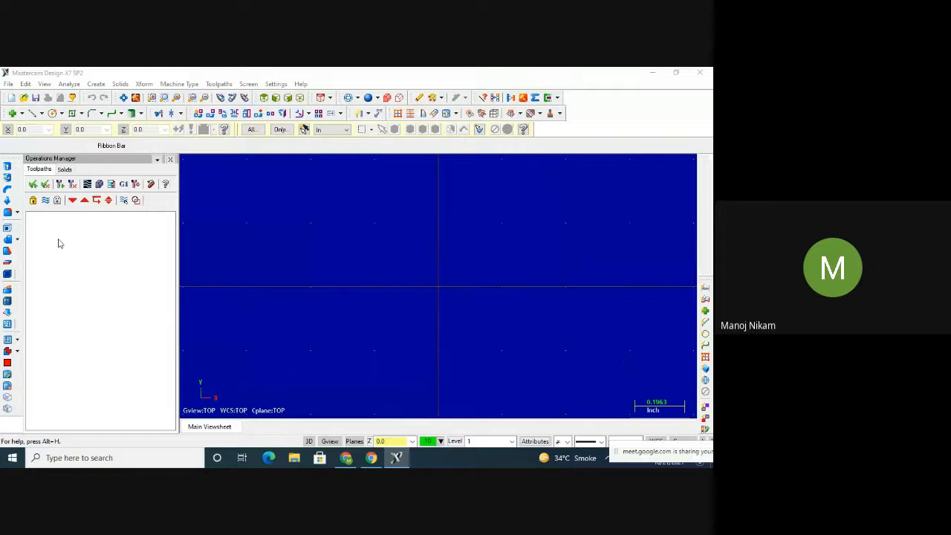
pyautogui.click(165, 71)
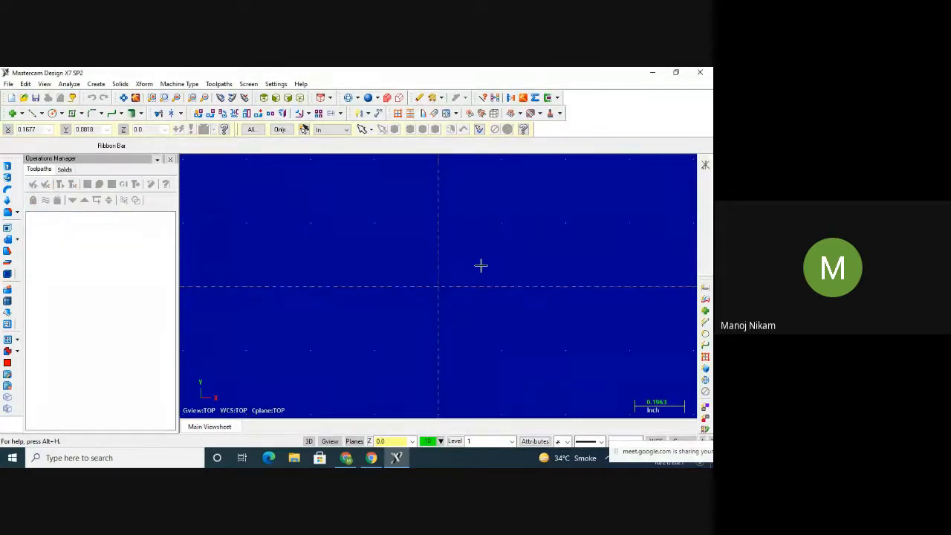
# Set the machine type to the default lathe and expand the Lathe Default properties of the machine group
pyautogui.click(168, 85)
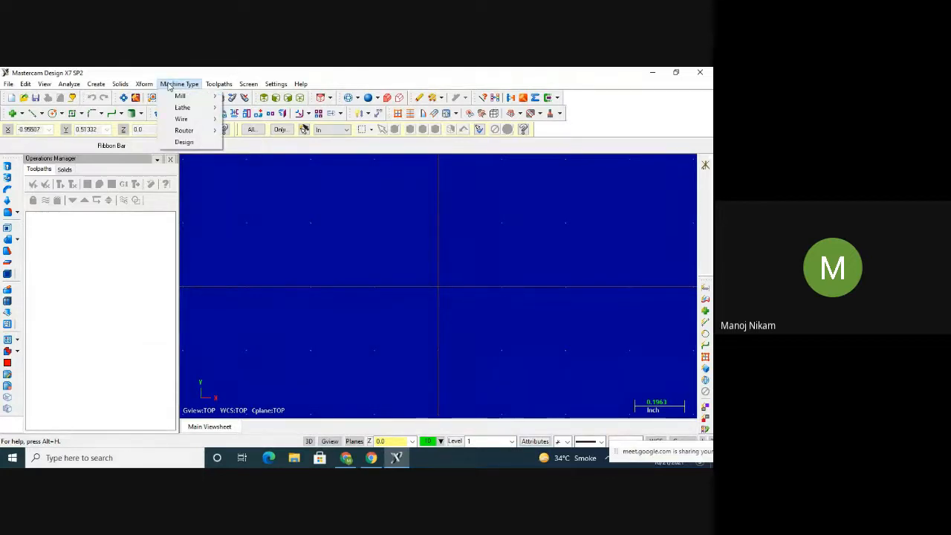
pyautogui.doubleClick(169, 84)
pyautogui.press('Escape')
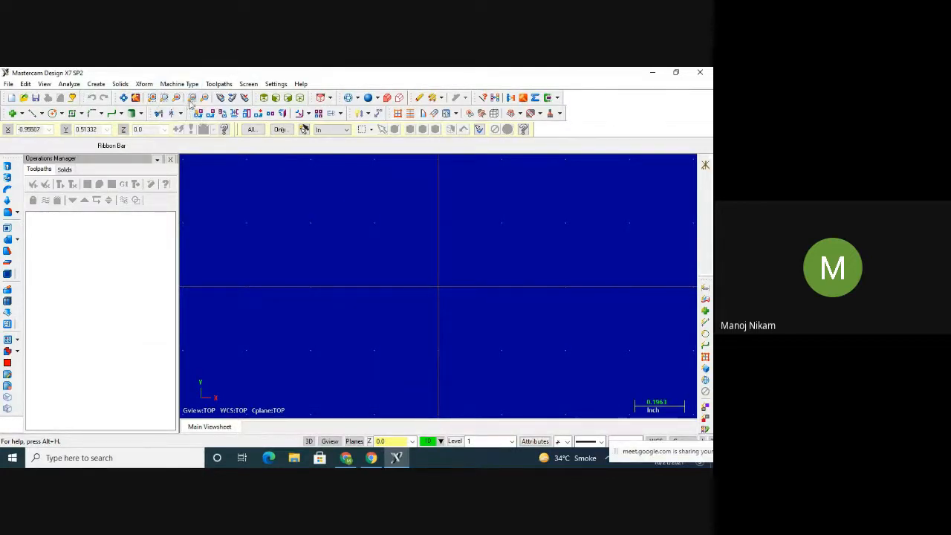
pyautogui.click(179, 85)
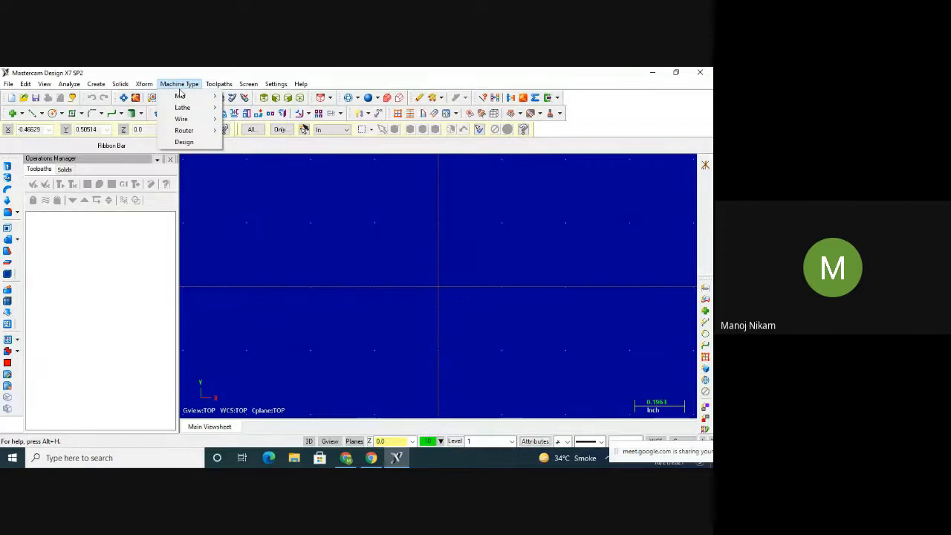
pyautogui.moveTo(194, 113)
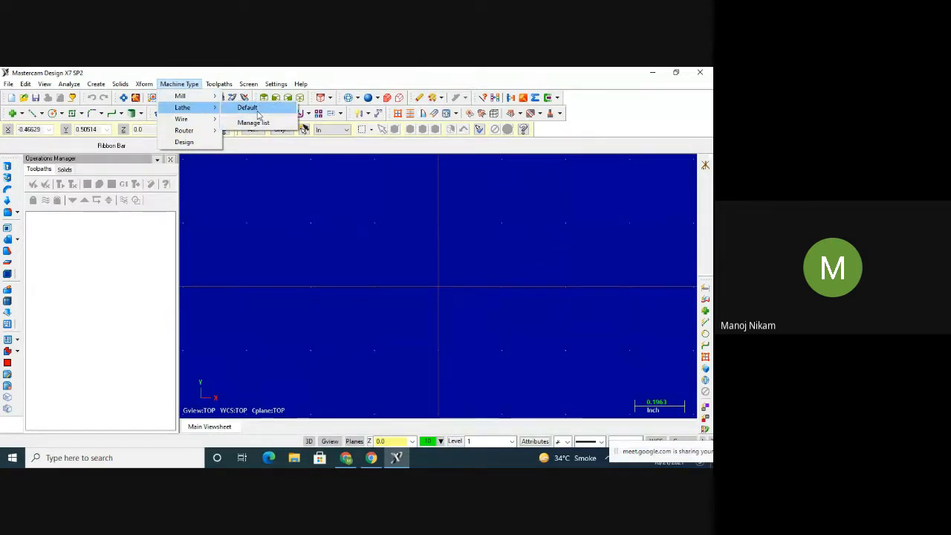
pyautogui.click(257, 109)
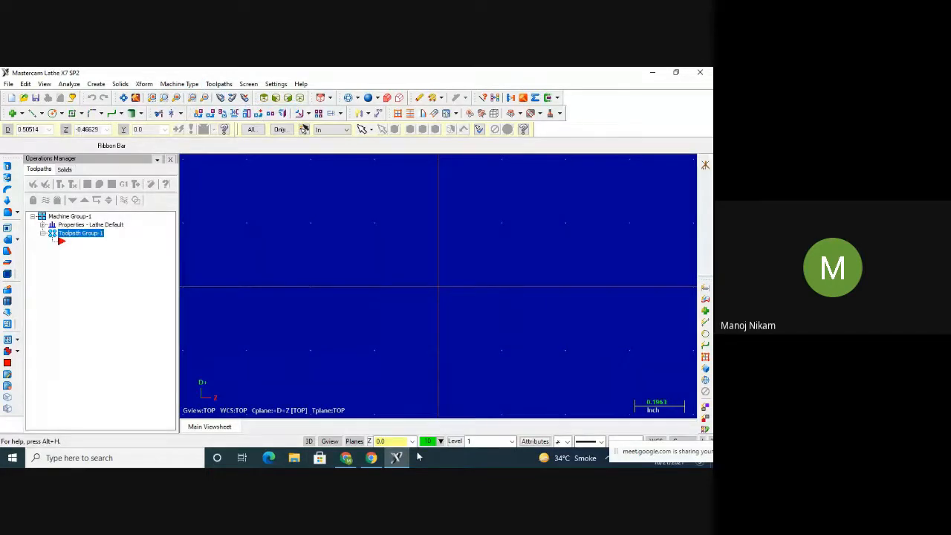
pyautogui.click(43, 225)
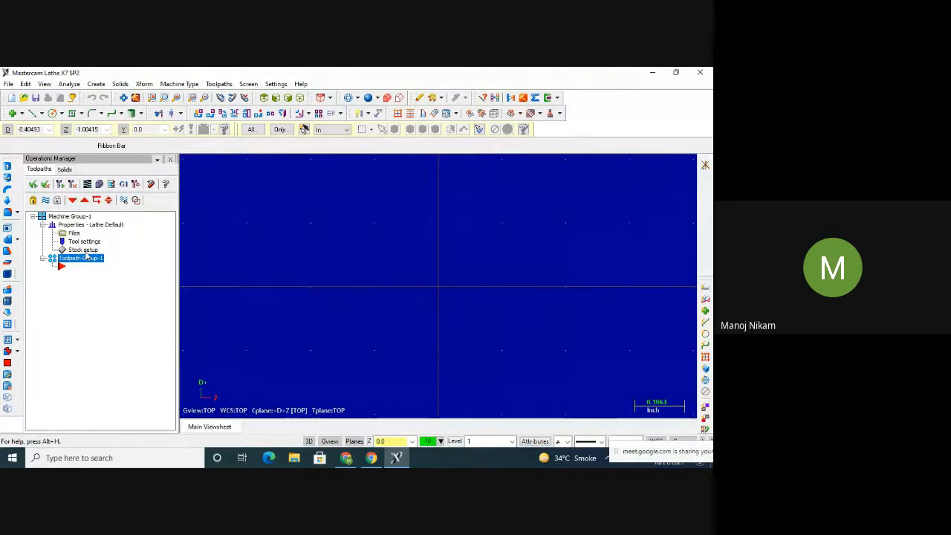
# Switch to the Google Meet call, admit the waiting participant, and return to Mastercam with the presenting notification dismissed
pyautogui.click(368, 463)
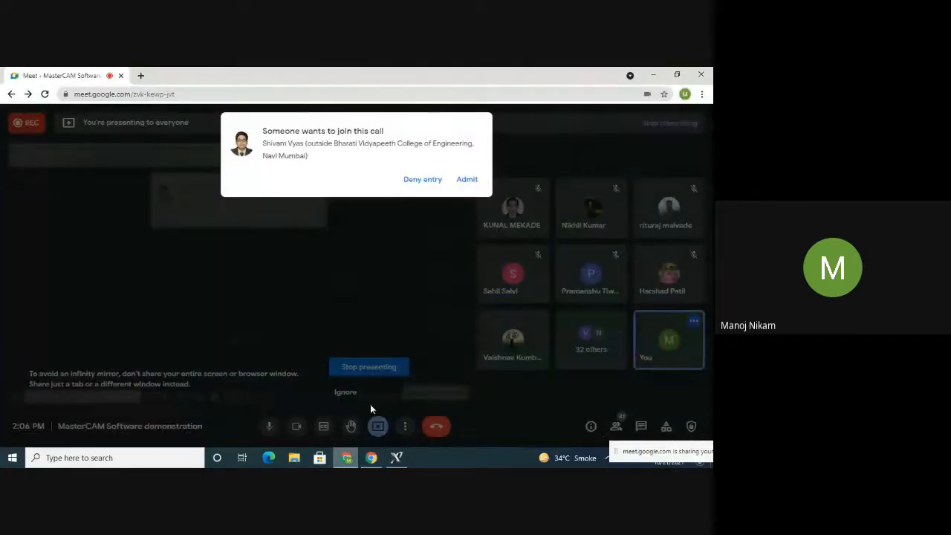
pyautogui.click(478, 179)
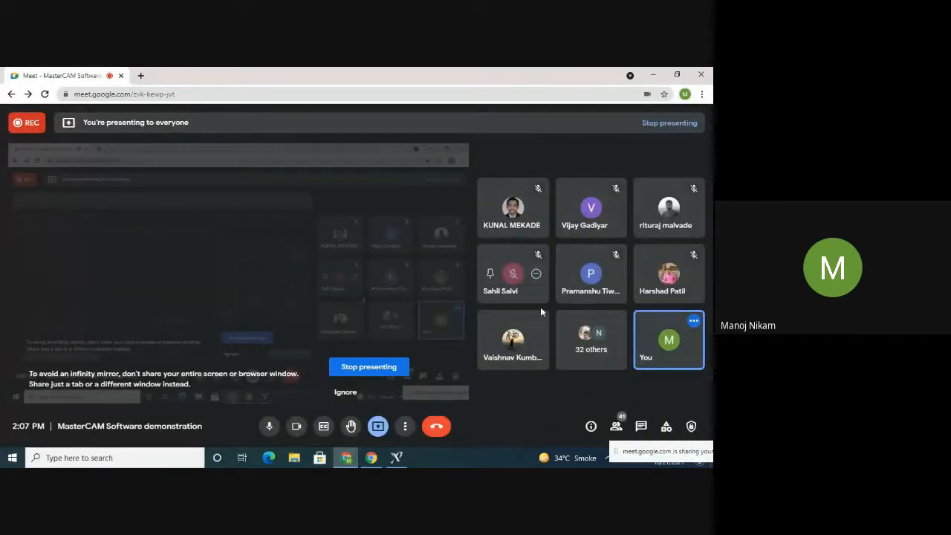
pyautogui.click(397, 459)
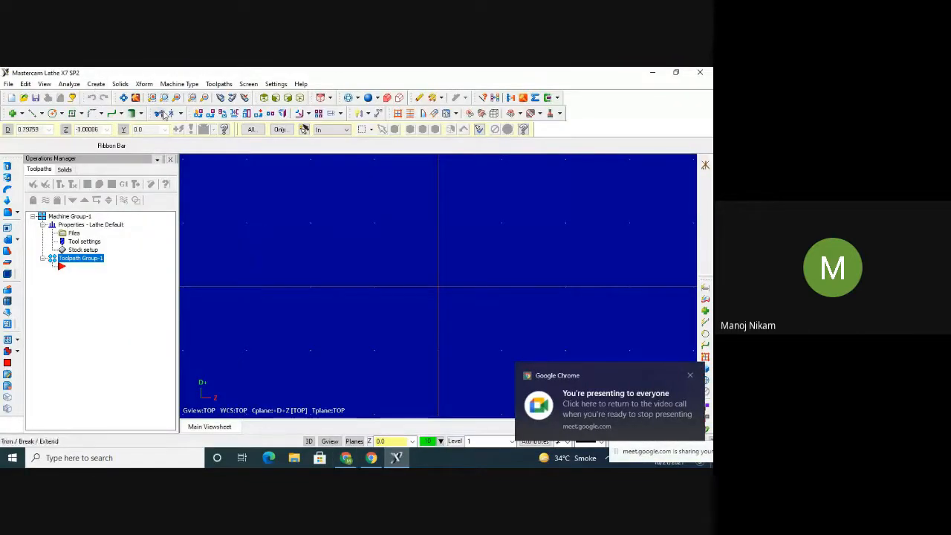
pyautogui.click(690, 376)
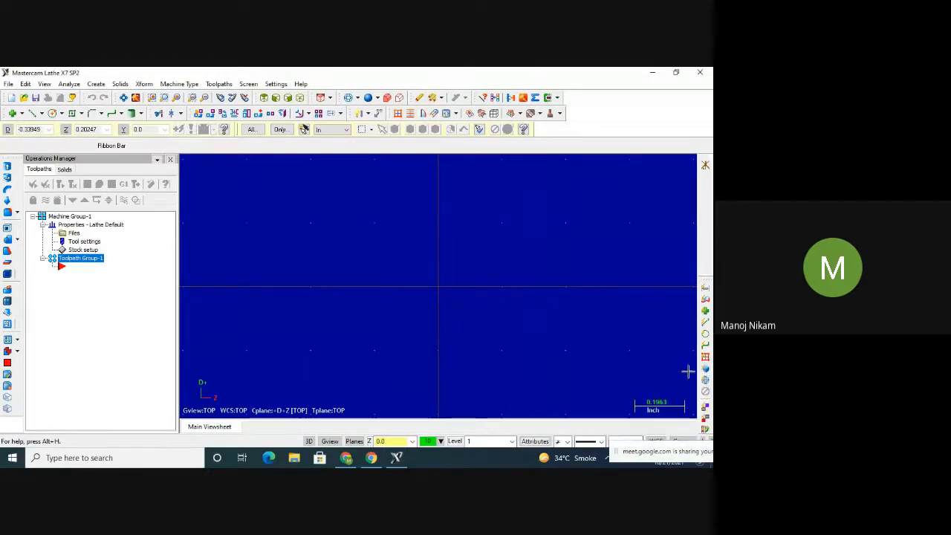
# Make the Metric file mcamxm.config the current system configuration, accept it and scale the current part to Metric
pyautogui.click(275, 84)
pyautogui.click(295, 96)
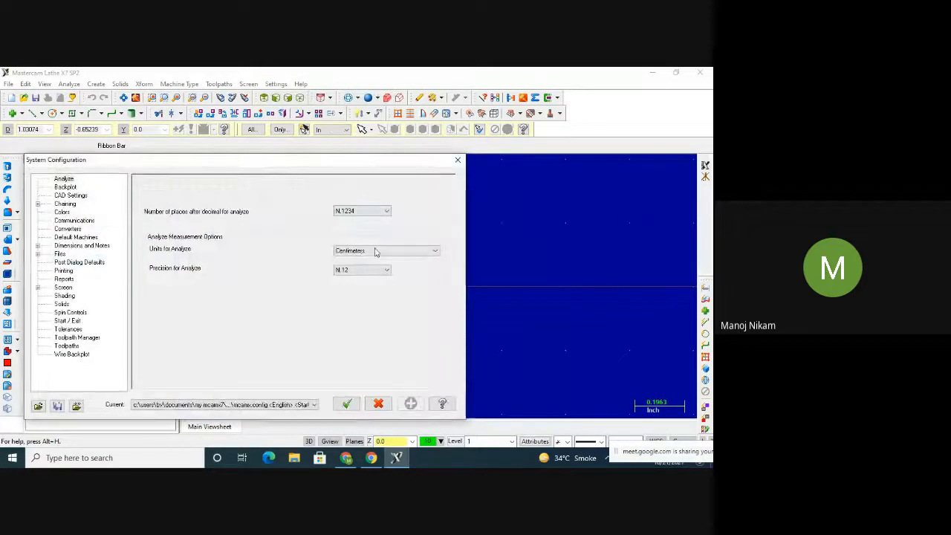
pyautogui.click(376, 251)
pyautogui.click(370, 289)
pyautogui.click(258, 405)
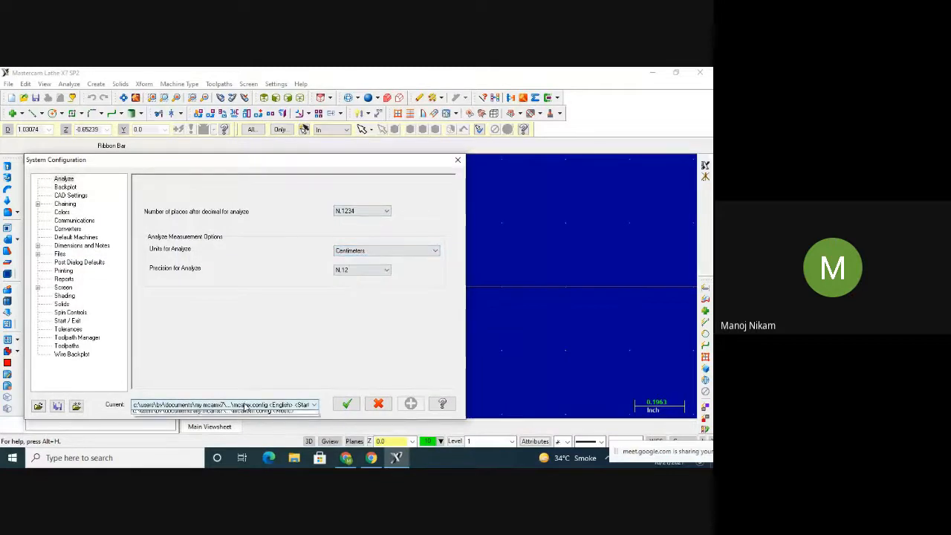
pyautogui.click(259, 416)
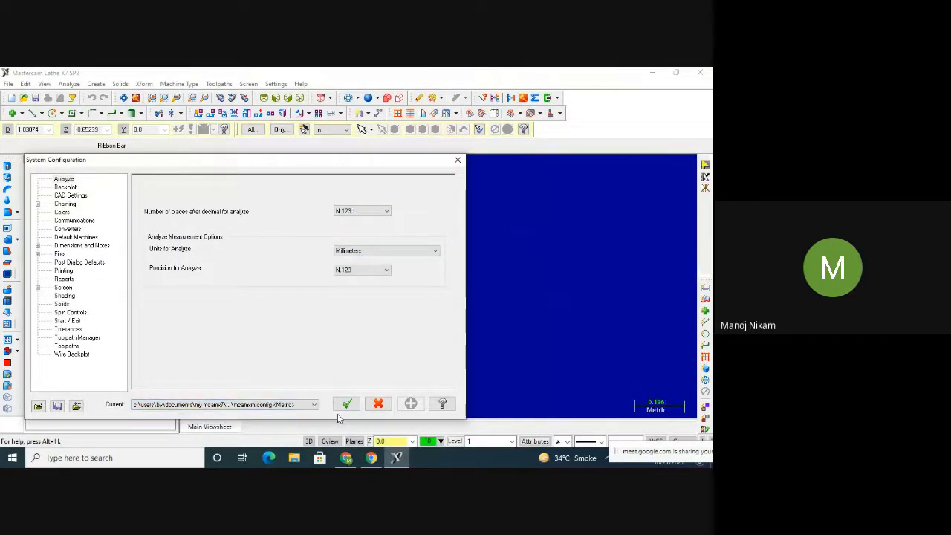
pyautogui.click(347, 404)
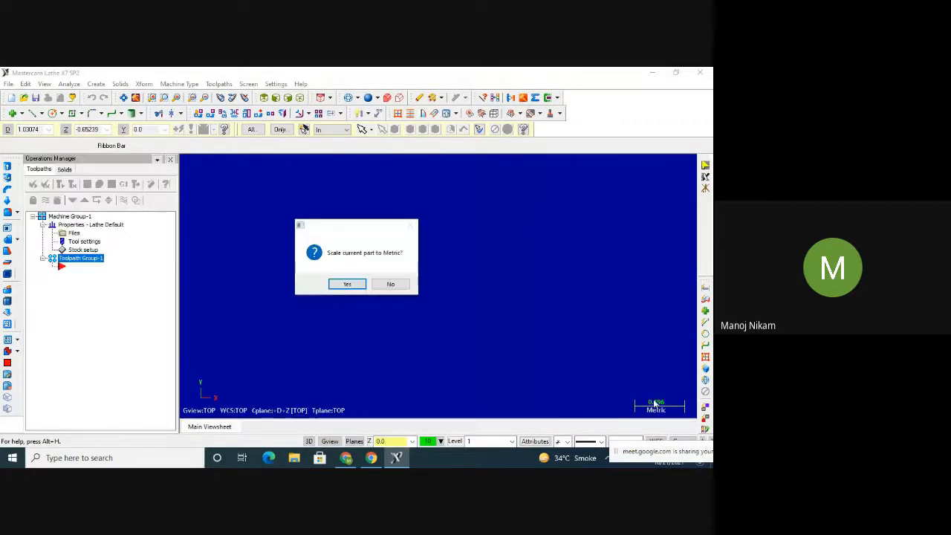
pyautogui.click(355, 287)
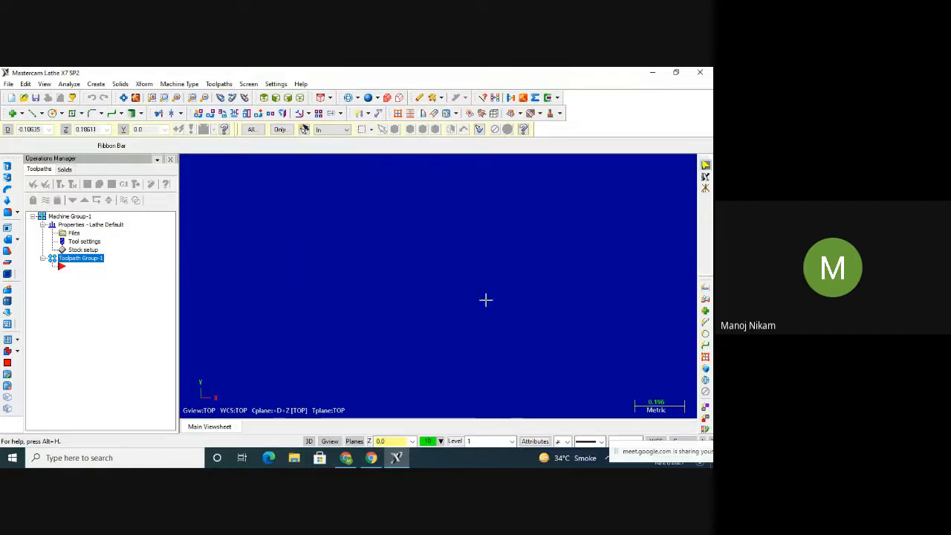
# Display the coordinate axes and enable both the visible grid and the active grid with 5.0 spacing in X and Y
pyautogui.press('F9')
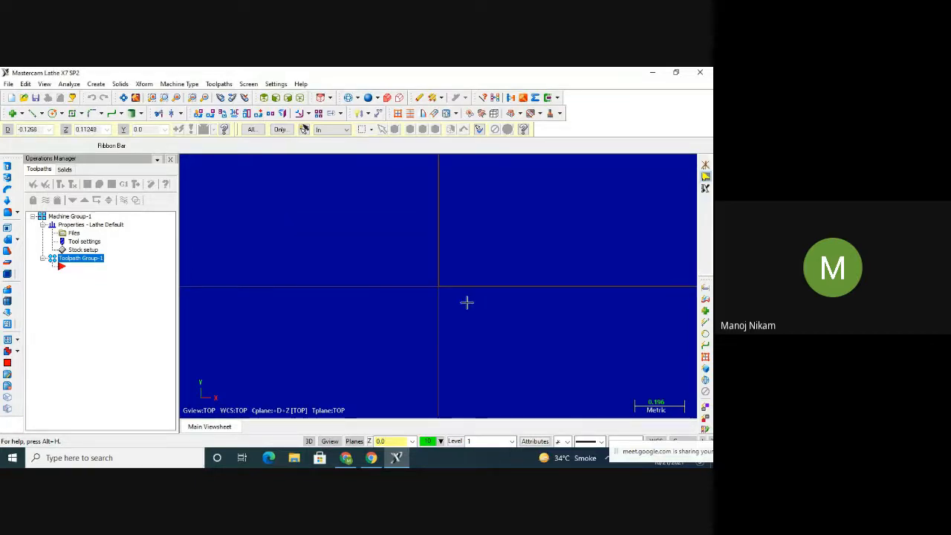
pyautogui.click(248, 83)
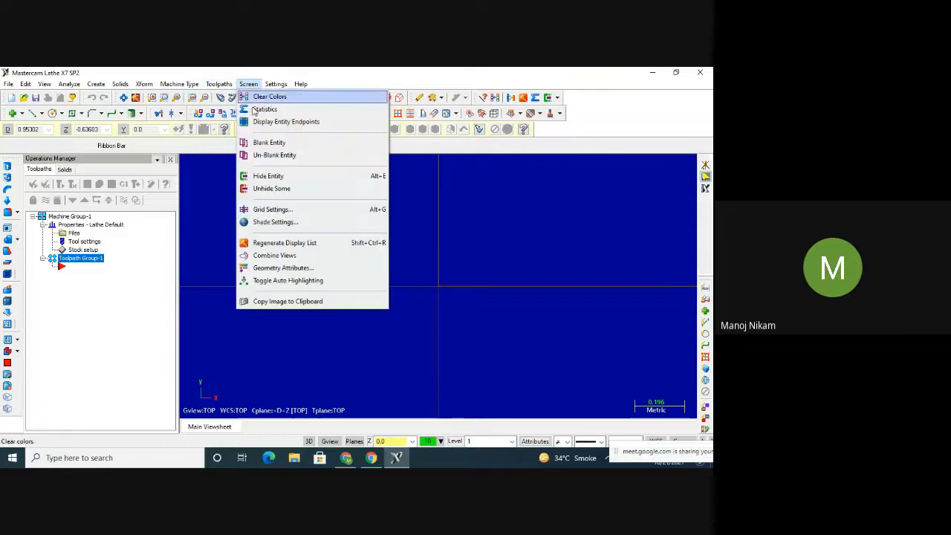
pyautogui.click(276, 210)
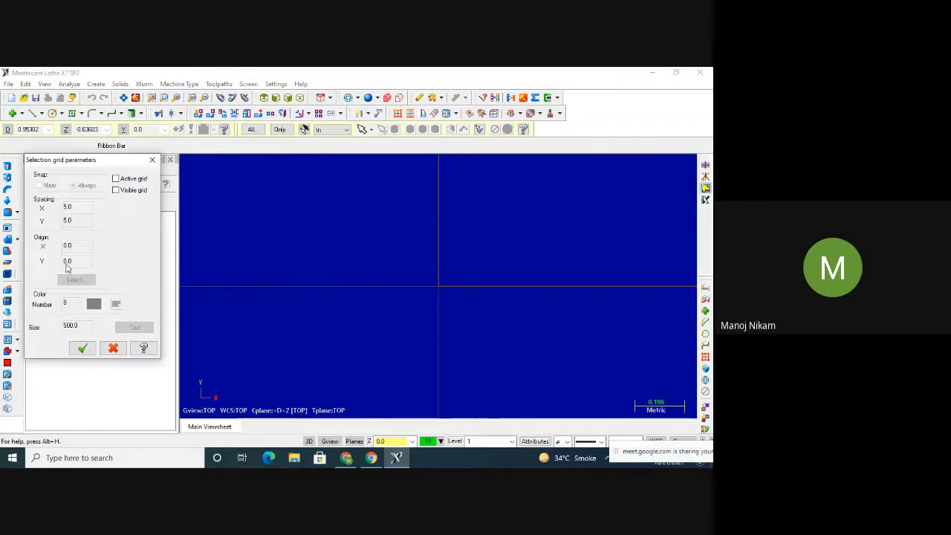
pyautogui.click(116, 190)
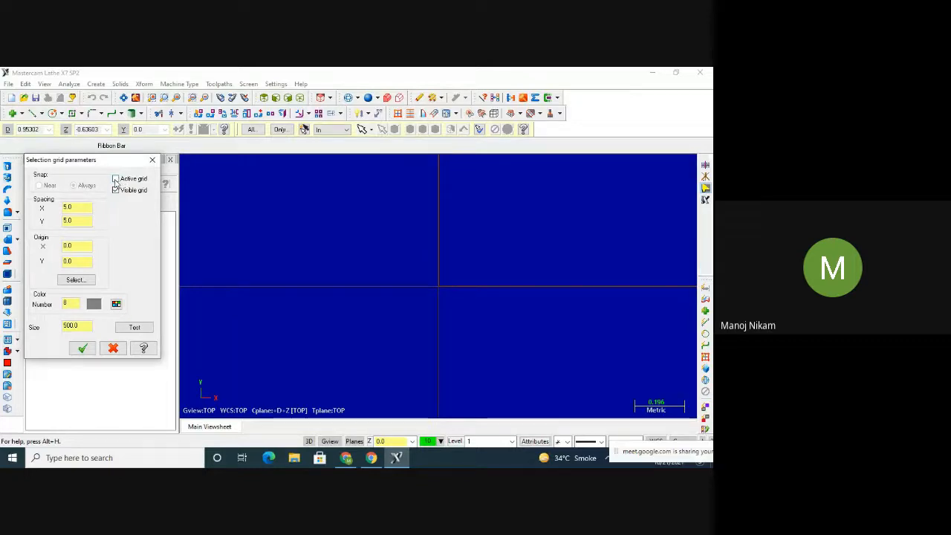
pyautogui.click(116, 179)
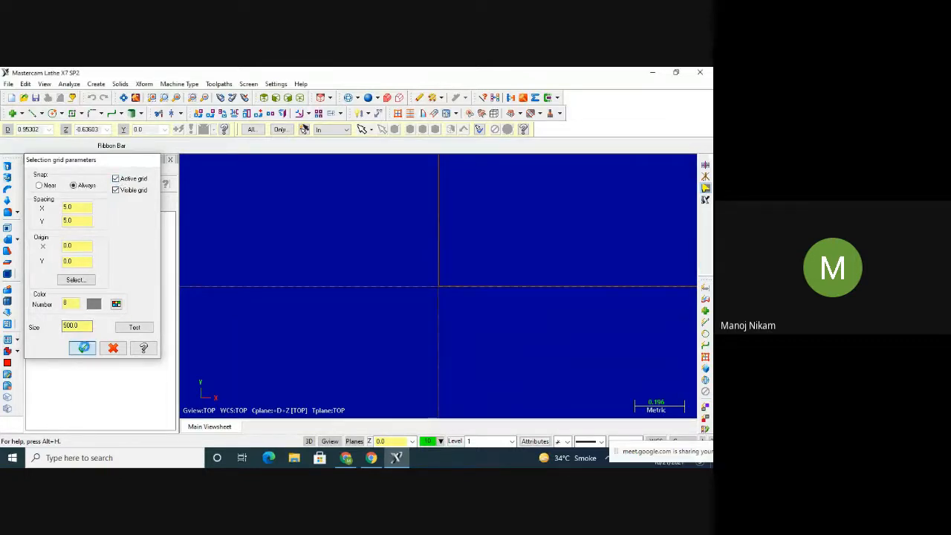
pyautogui.click(82, 348)
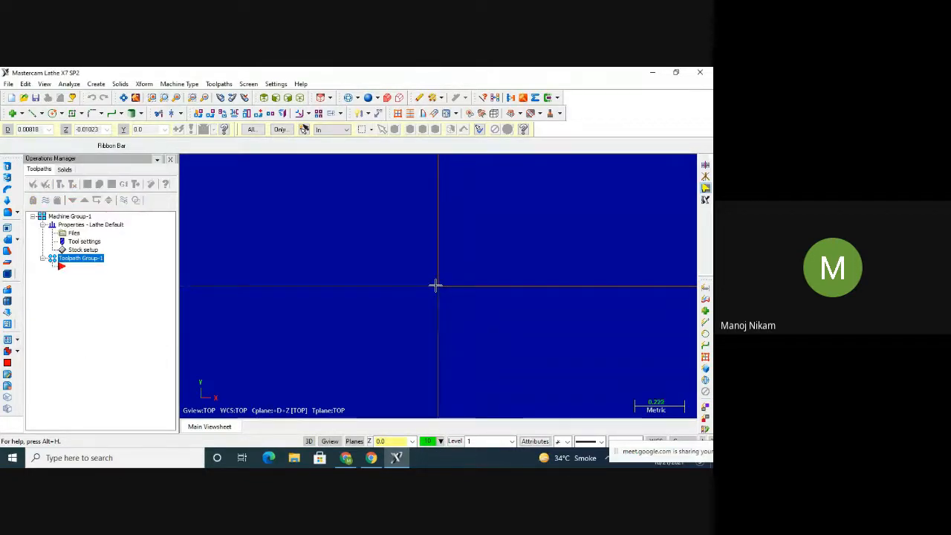
pyautogui.scroll(-2, 434, 285)
pyautogui.scroll(-5, 434, 285)
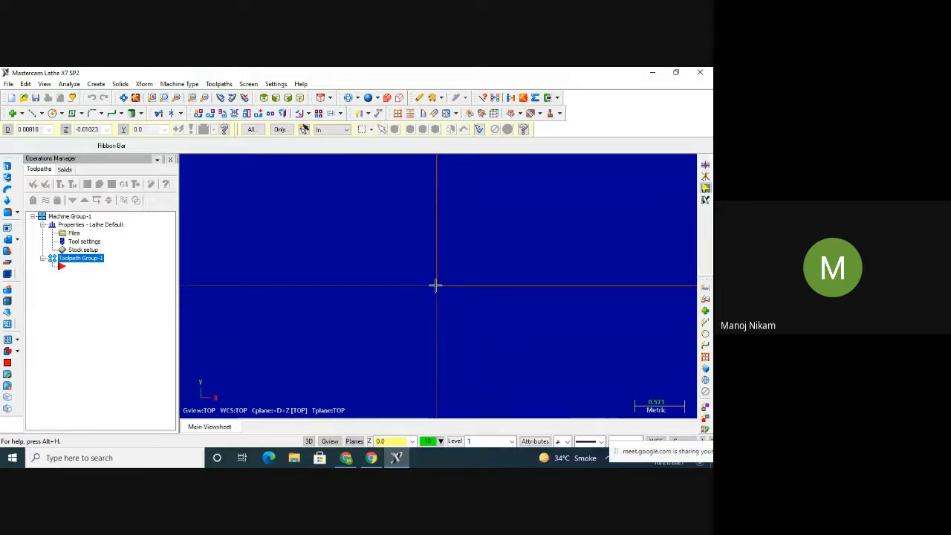
pyautogui.scroll(-6, 435, 285)
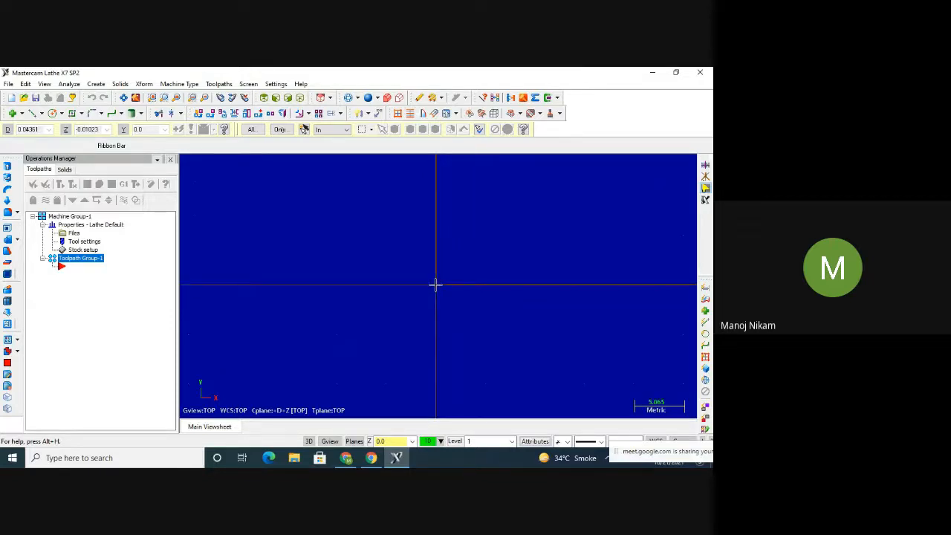
pyautogui.scroll(-4, 435, 285)
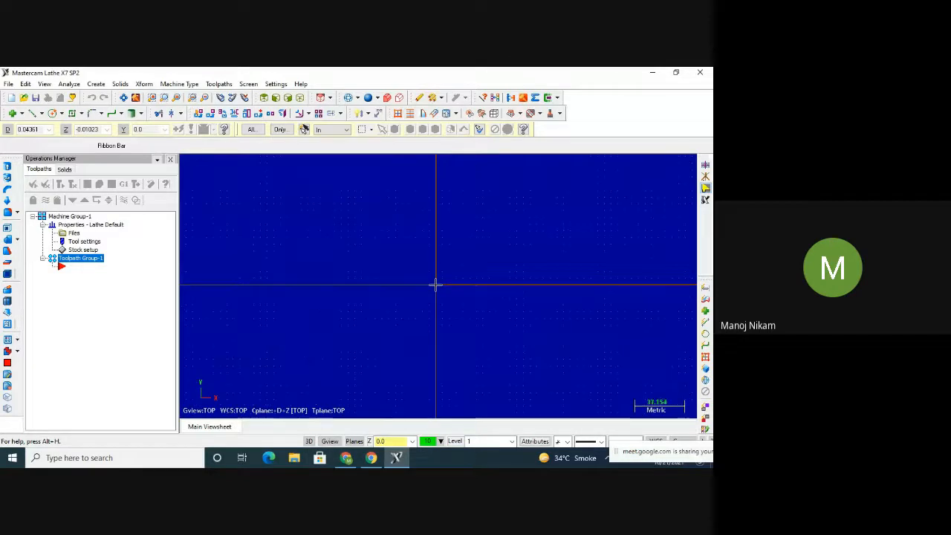
pyautogui.scroll(1, 435, 285)
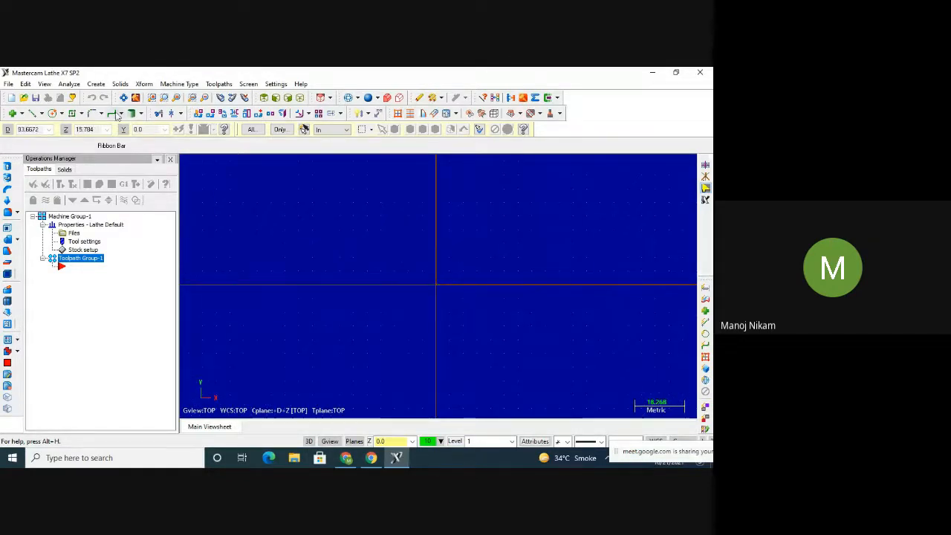
# Draw the first profile step from the origin: an about 10.7 mm vertical line, a 10 mm horizontal line toward negative Z and a 10 mm vertical line
pyautogui.click(31, 113)
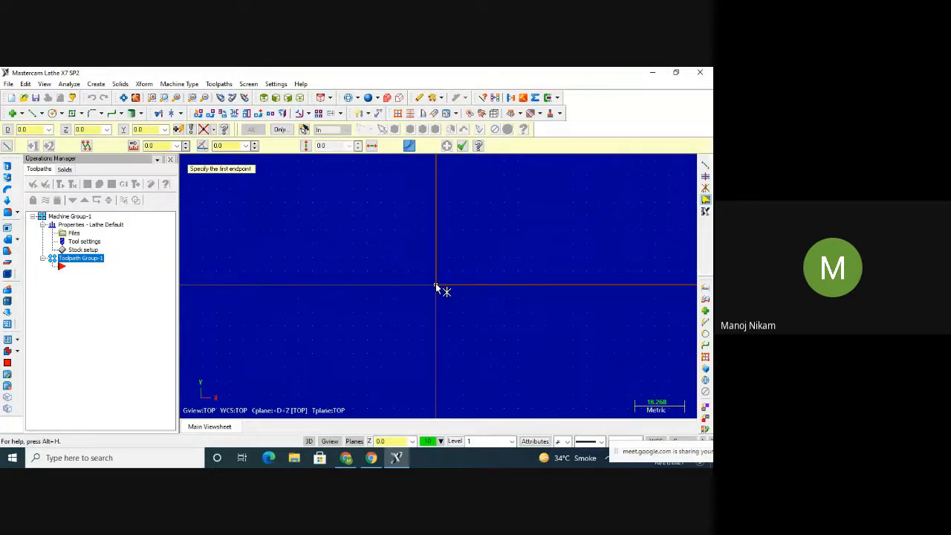
pyautogui.click(437, 286)
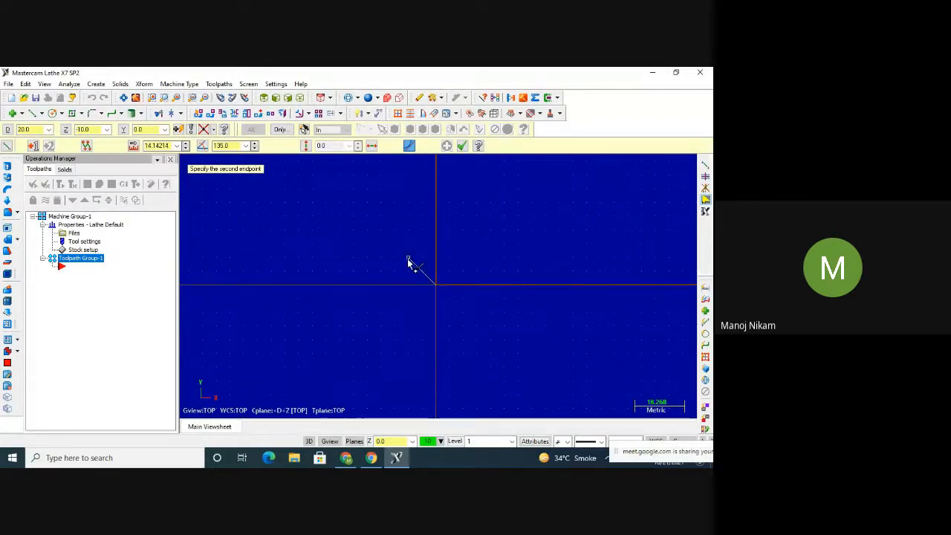
pyautogui.click(435, 255)
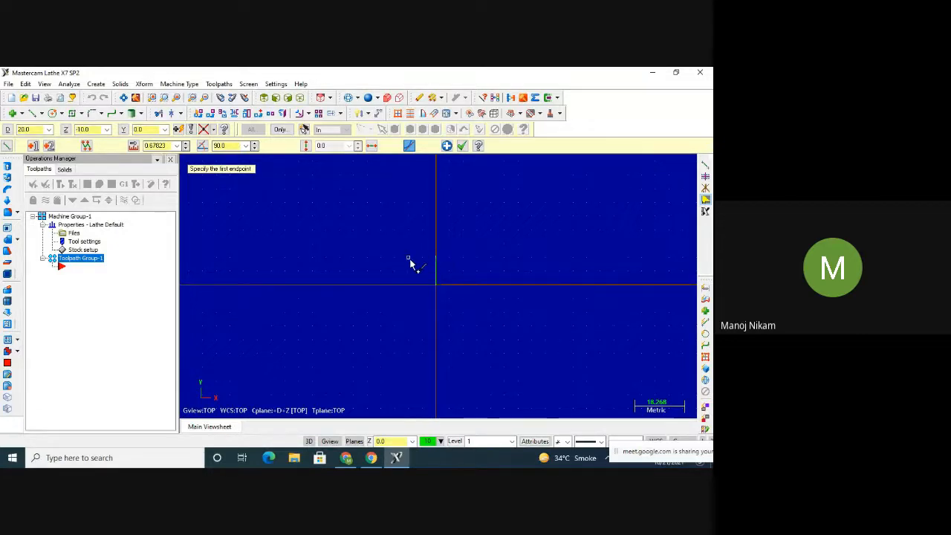
pyautogui.click(411, 259)
pyautogui.click(435, 257)
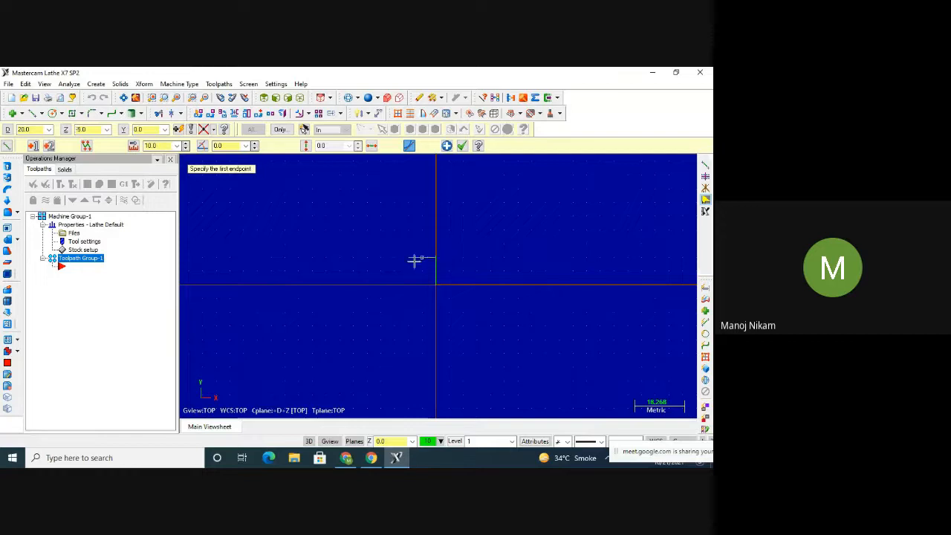
pyautogui.click(411, 259)
pyautogui.click(408, 233)
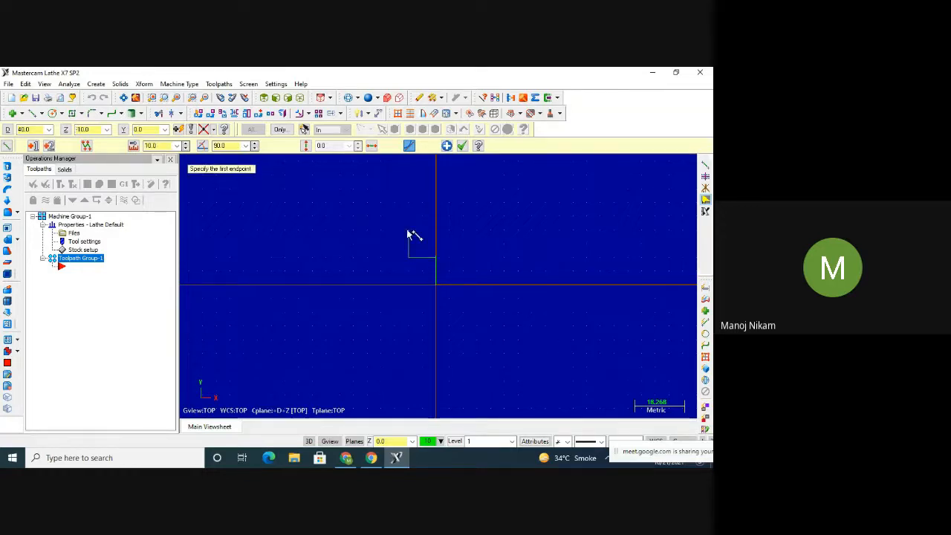
# Continue the stepped profile with an about 14.6 mm horizontal line, an about 10.5 mm vertical line and an about 30.4 mm horizontal line
pyautogui.click(408, 232)
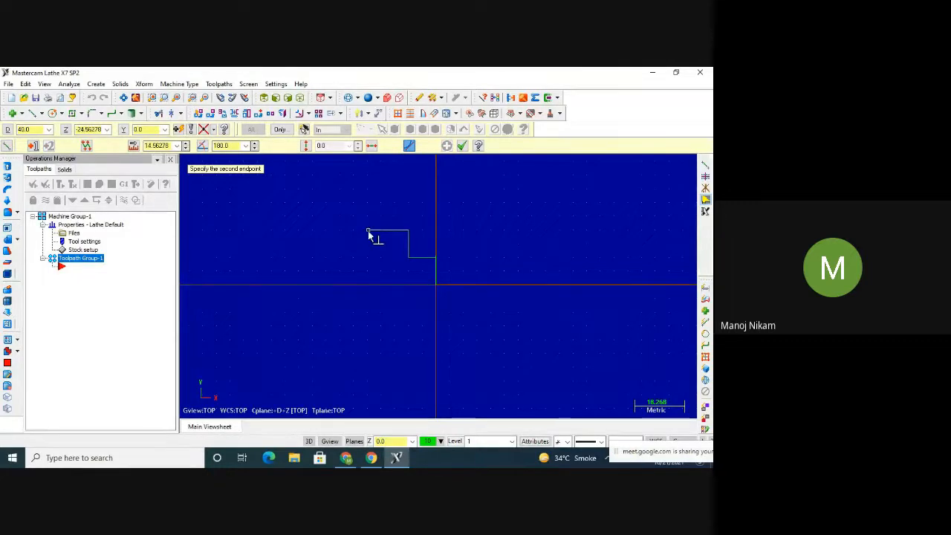
pyautogui.click(368, 231)
pyautogui.click(368, 230)
pyautogui.click(371, 201)
pyautogui.click(370, 202)
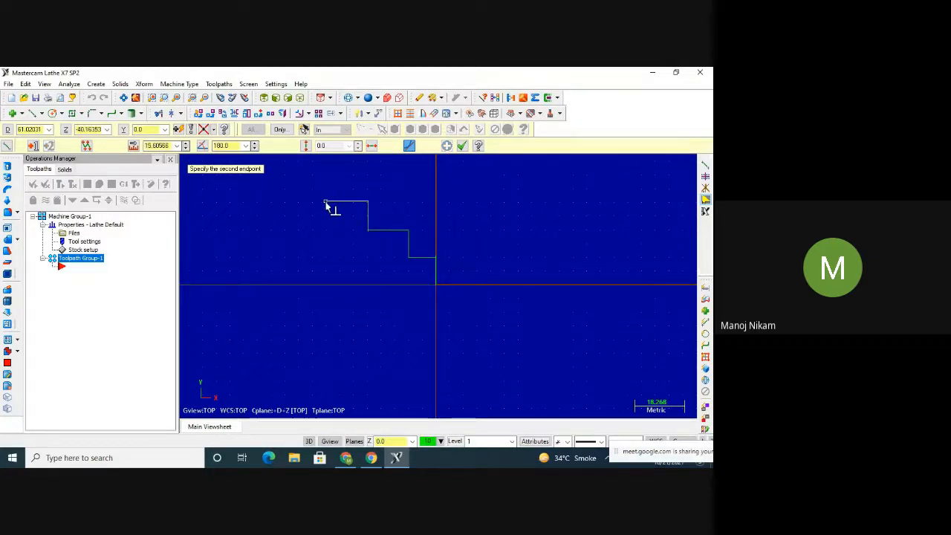
pyautogui.click(285, 202)
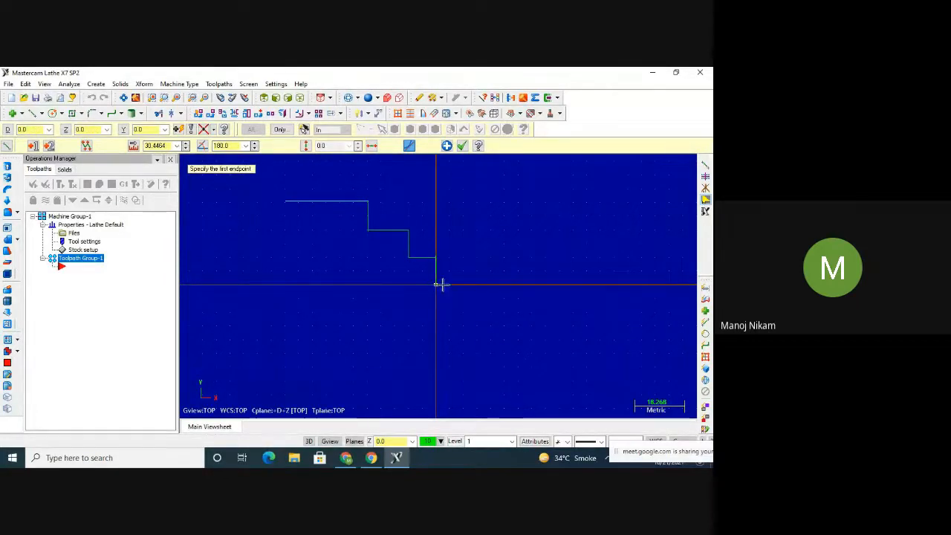
# Try to trim the topmost horizontal line of the stepped profile using the Trim/Break/Extend tool
pyautogui.scroll(5, 427, 236)
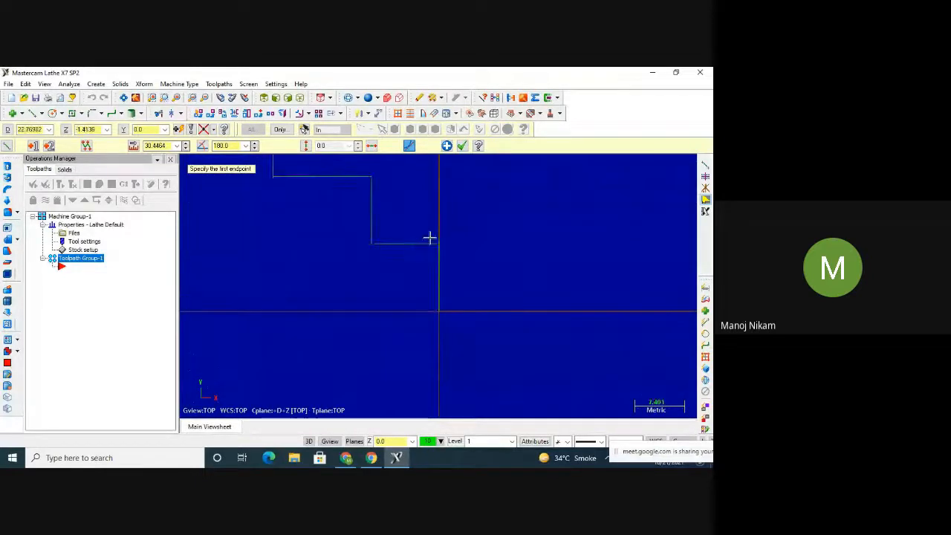
pyautogui.scroll(6, 430, 238)
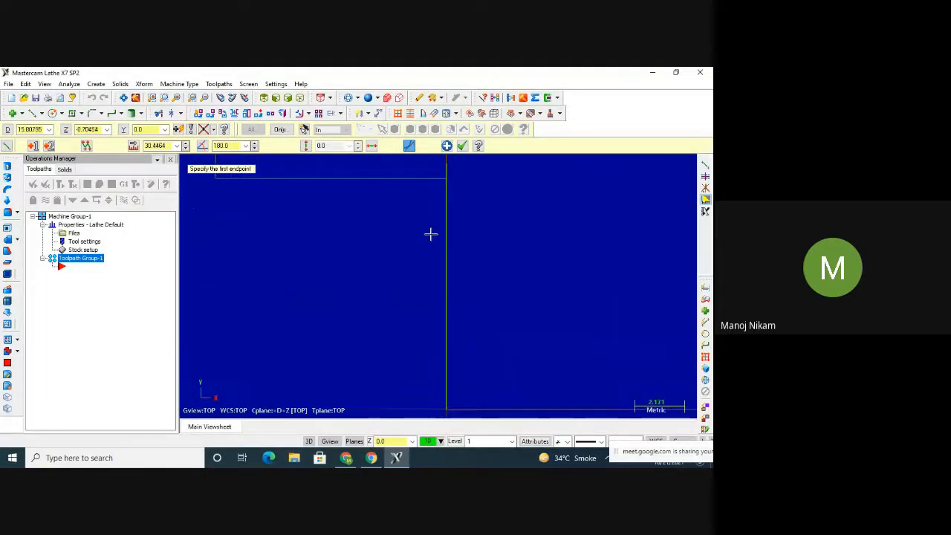
pyautogui.scroll(-4, 431, 235)
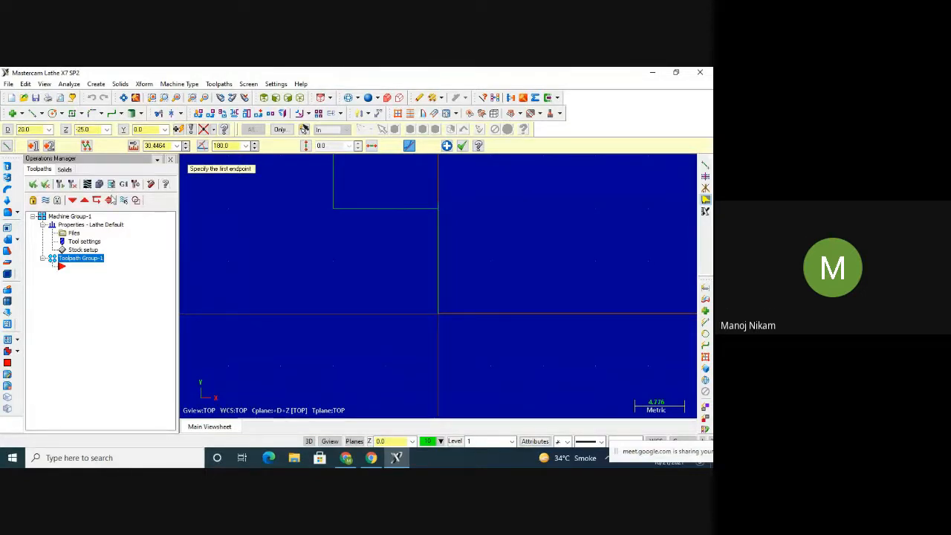
pyautogui.scroll(-1, 223, 264)
pyautogui.scroll(-4, 548, 374)
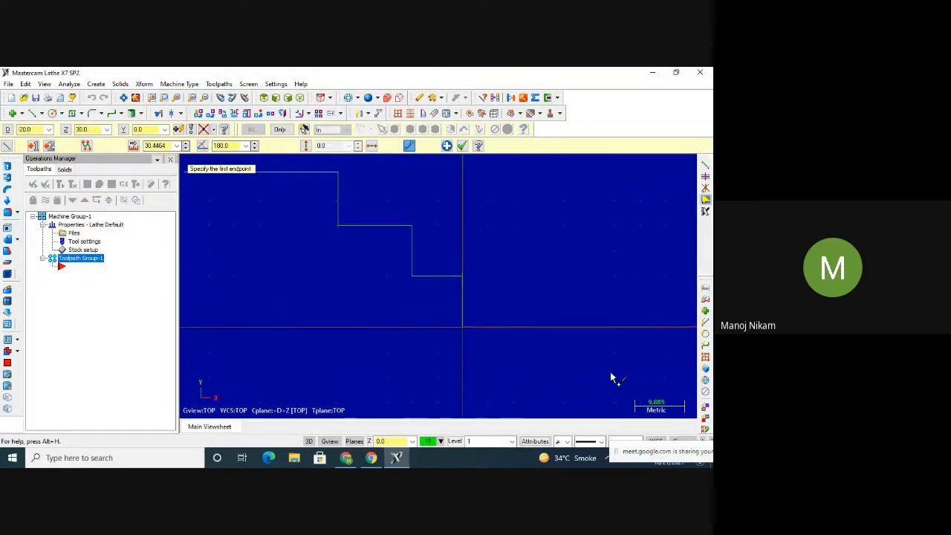
pyautogui.click(159, 113)
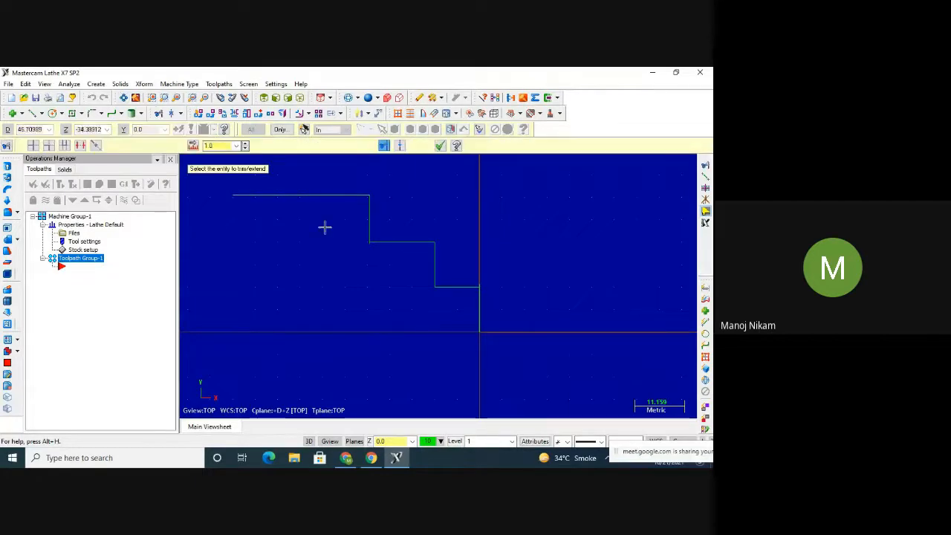
pyautogui.click(334, 195)
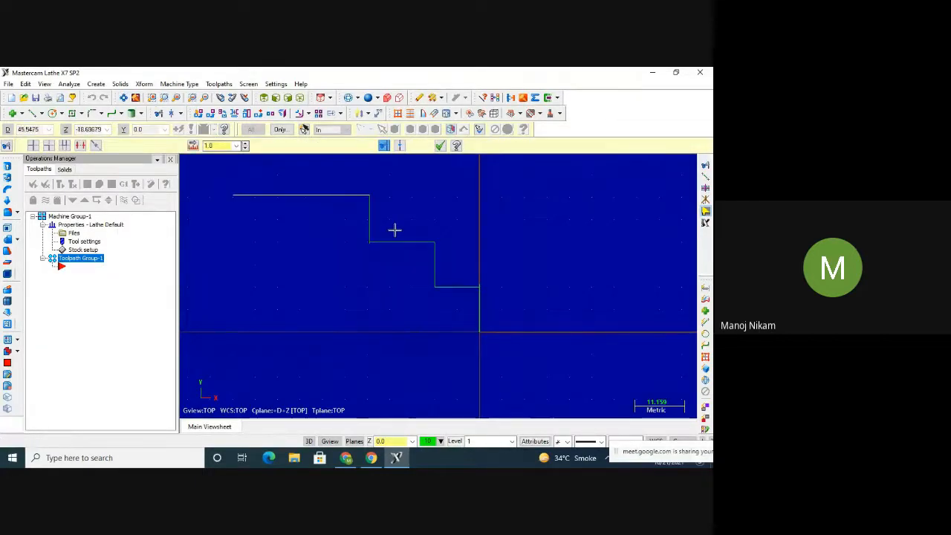
pyautogui.click(347, 194)
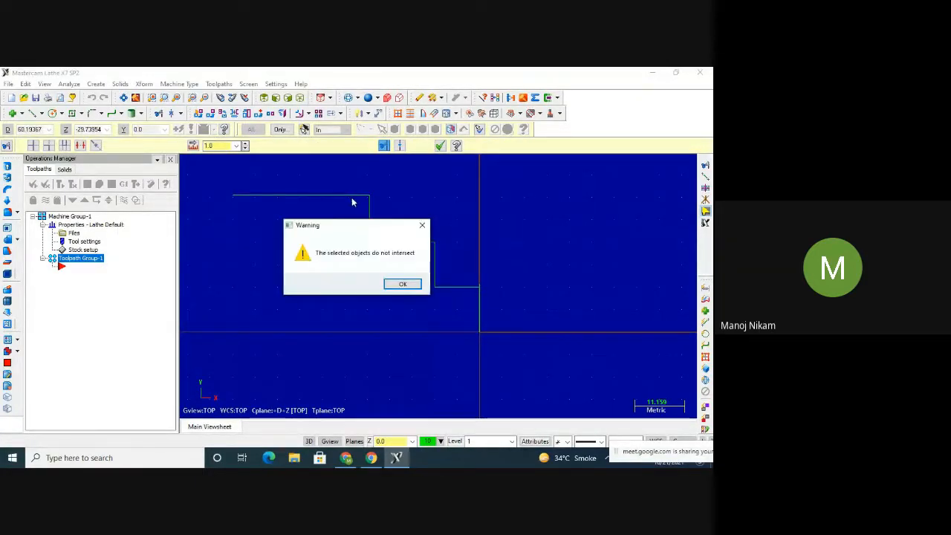
pyautogui.press('Return')
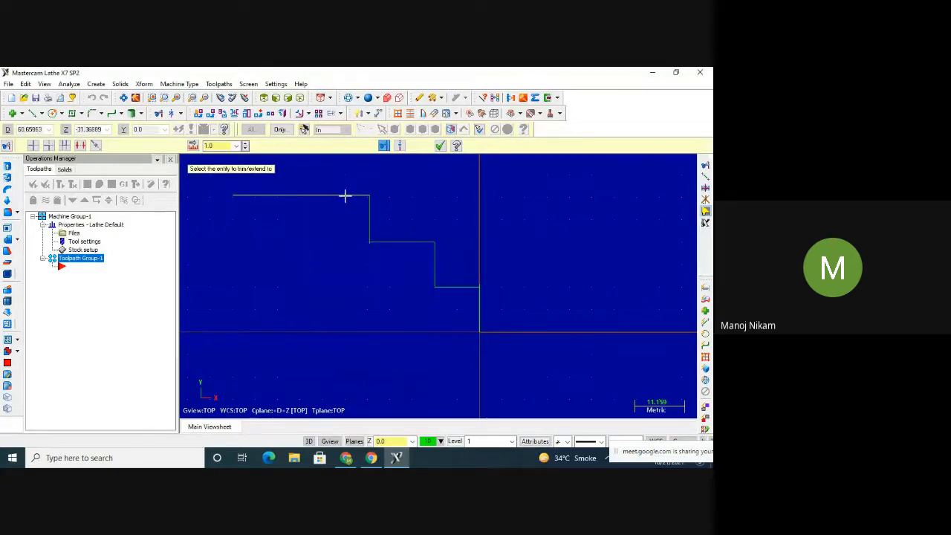
# Extend the upper vertical line of the profile down to the level of the lowest horizontal line
pyautogui.click(363, 204)
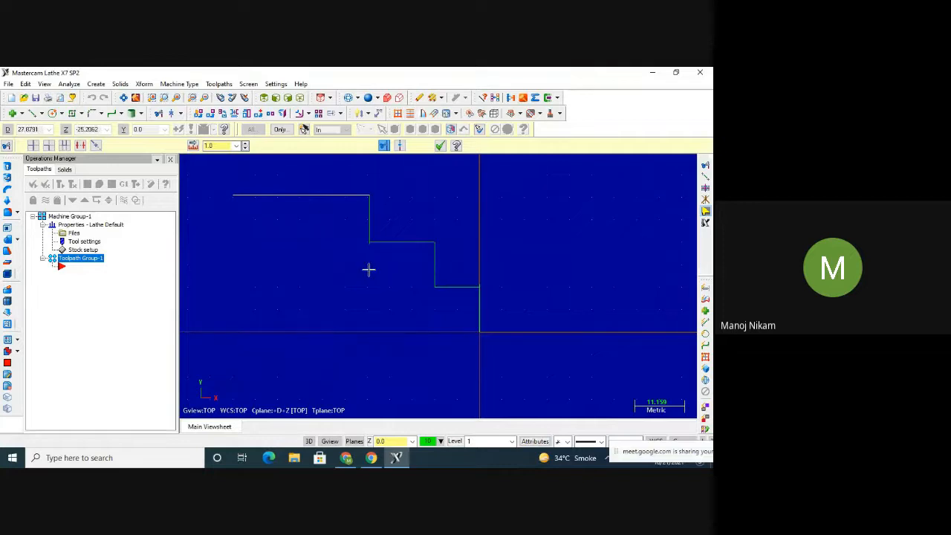
pyautogui.click(408, 243)
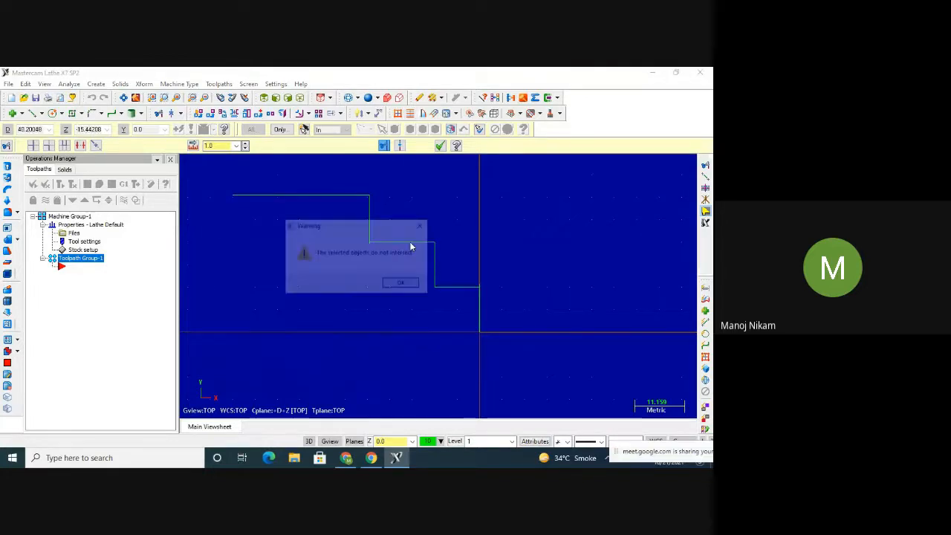
pyautogui.click(391, 285)
pyautogui.click(471, 288)
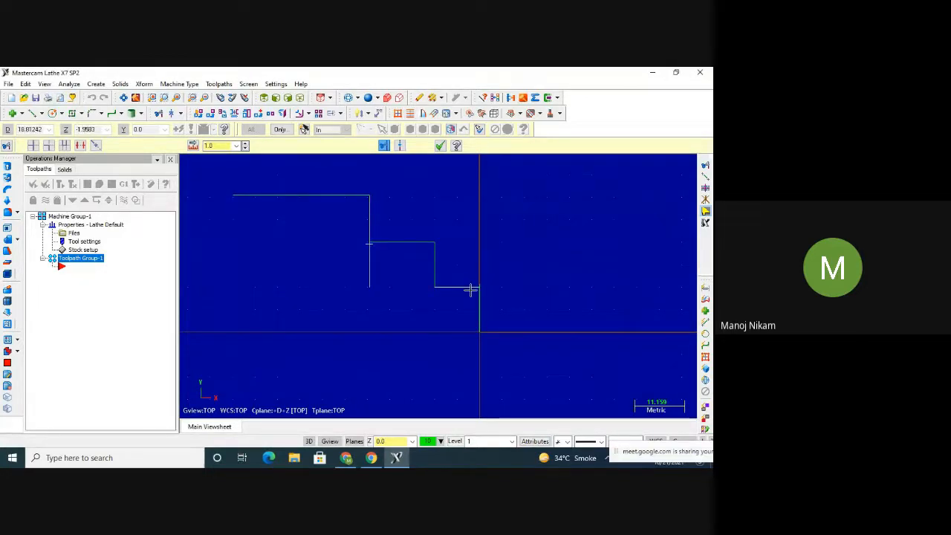
pyautogui.click(474, 288)
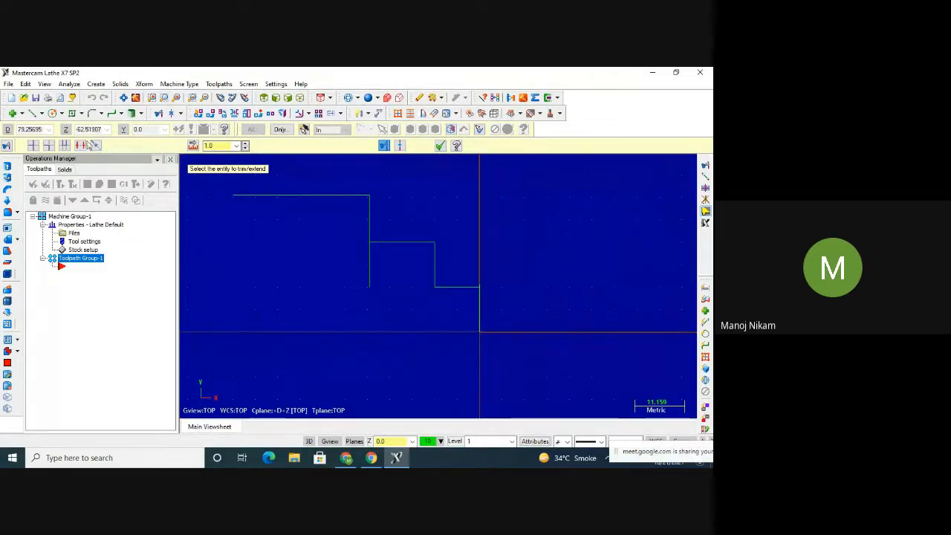
# Remove all lines of the stepped profile with the divide/delete trim mode
pyautogui.click(81, 146)
pyautogui.click(301, 195)
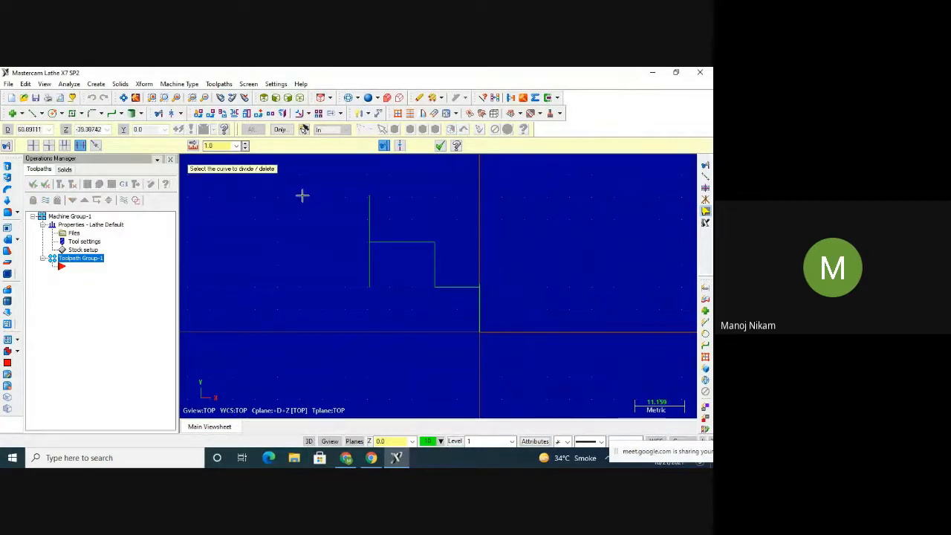
pyautogui.click(370, 224)
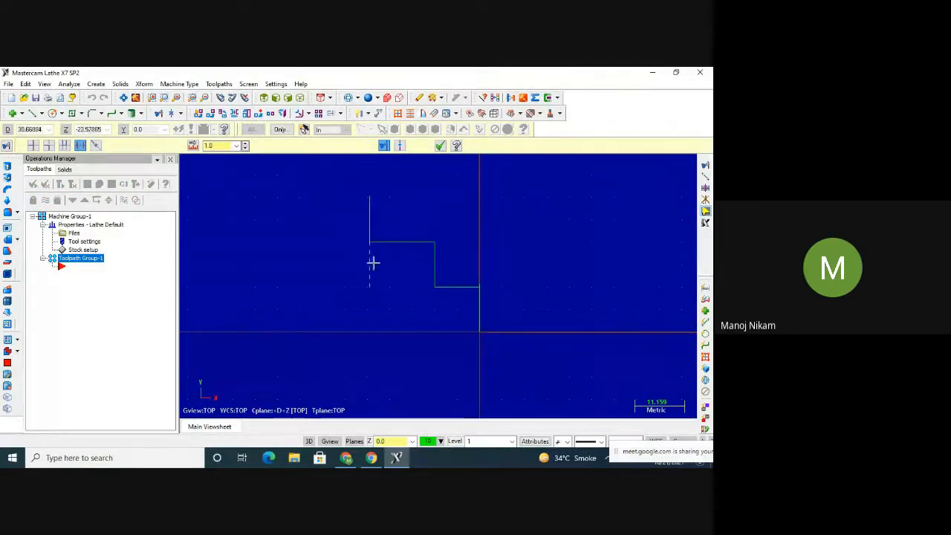
pyautogui.click(371, 260)
pyautogui.click(376, 244)
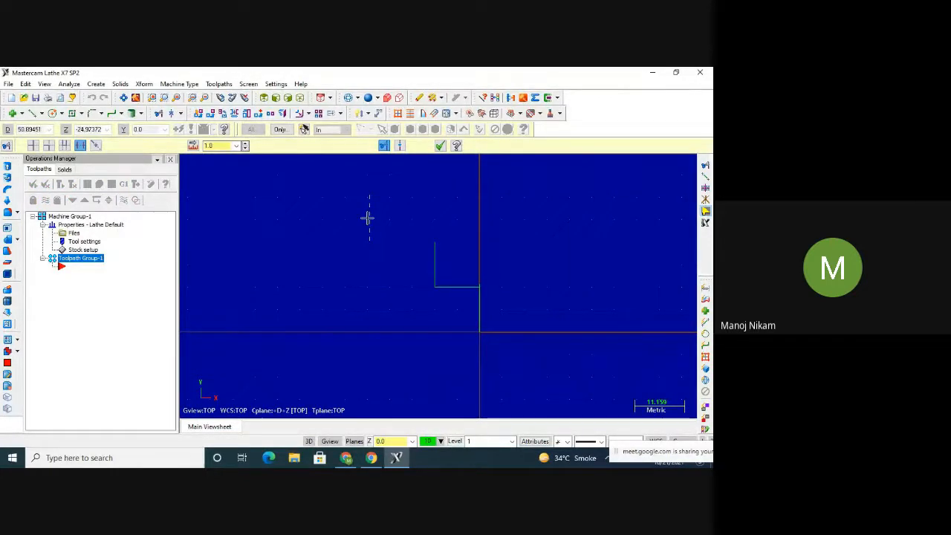
pyautogui.click(368, 219)
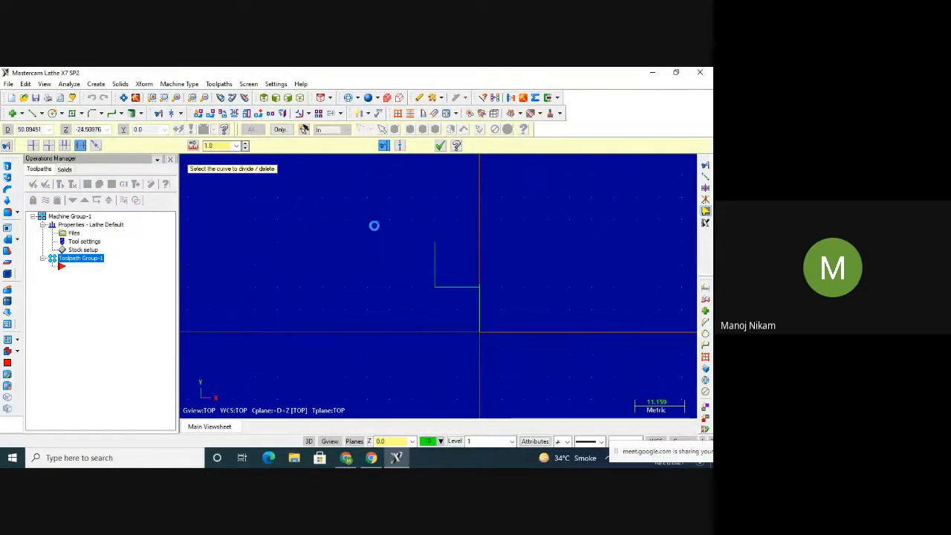
pyautogui.click(447, 286)
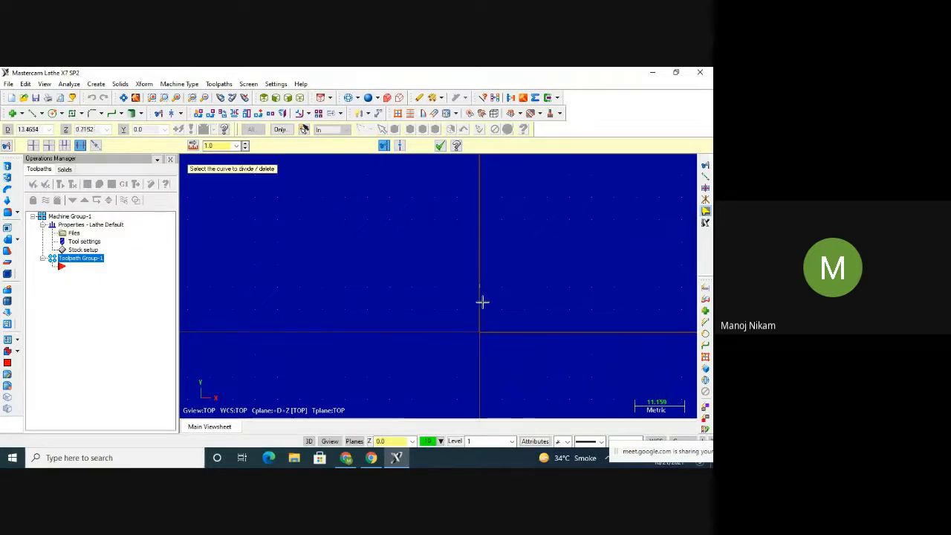
pyautogui.press('Escape')
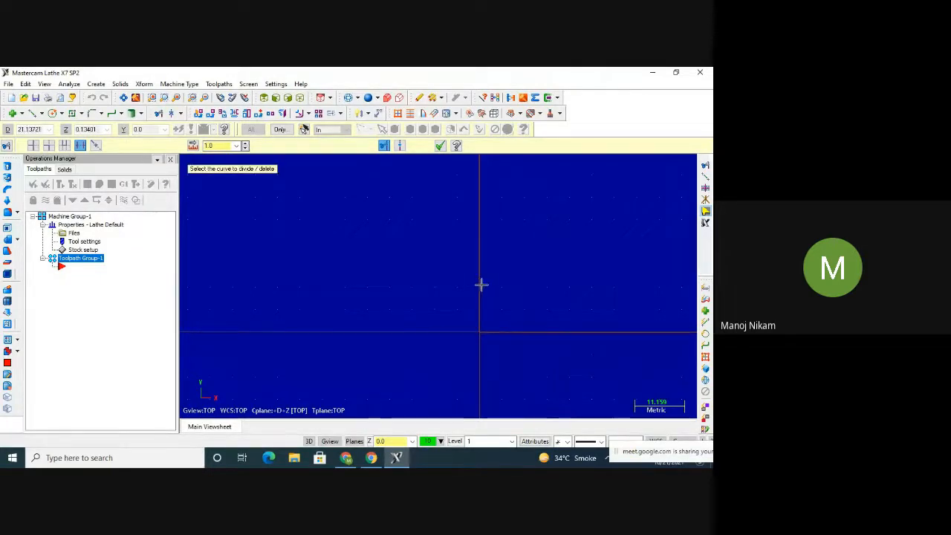
# Draw a new profile from the origin with a 10 mm vertical line and horizontal lines running from its upper end to Z -15
pyautogui.click(32, 113)
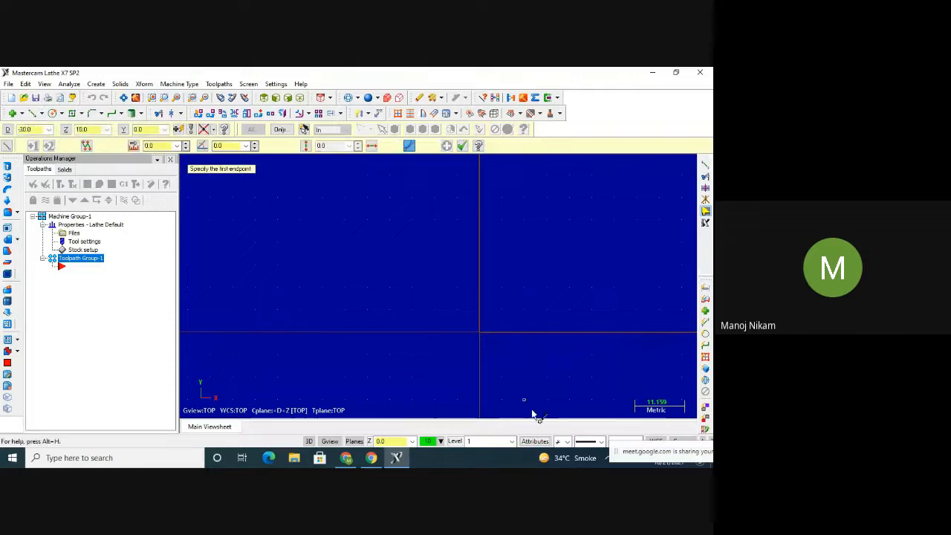
pyautogui.click(480, 333)
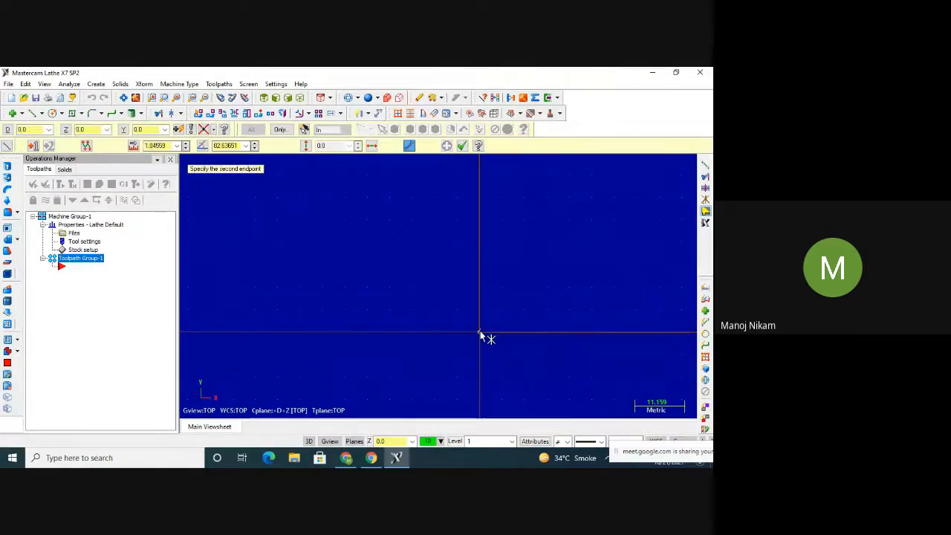
pyautogui.click(480, 291)
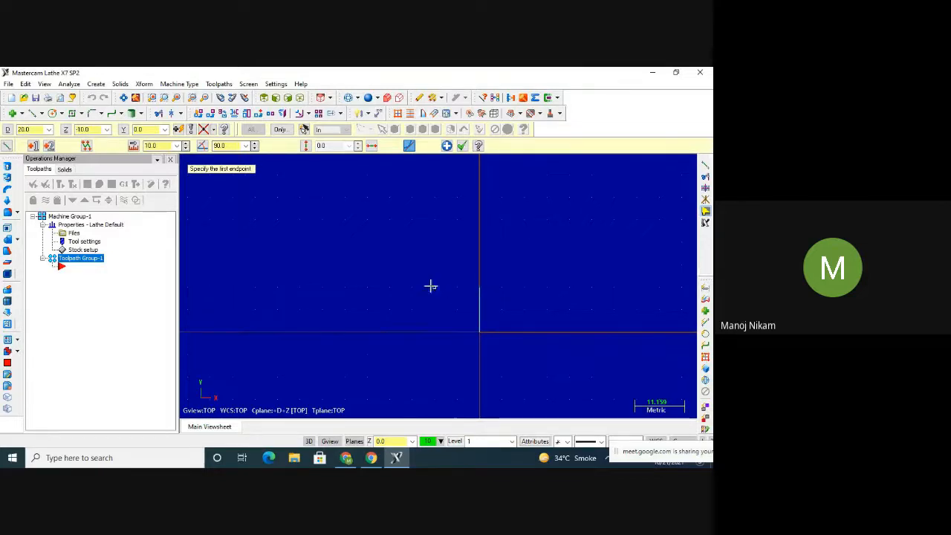
pyautogui.click(479, 290)
pyautogui.click(433, 288)
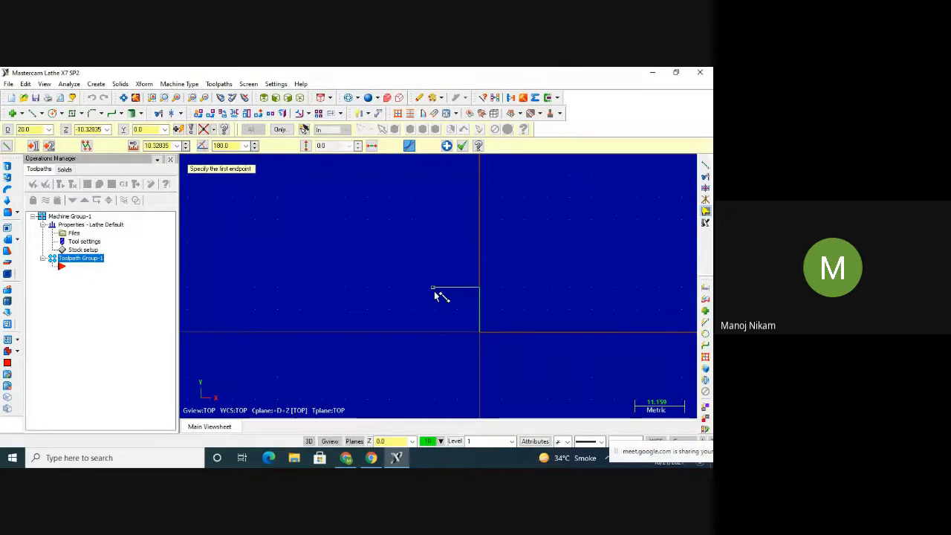
pyautogui.click(433, 287)
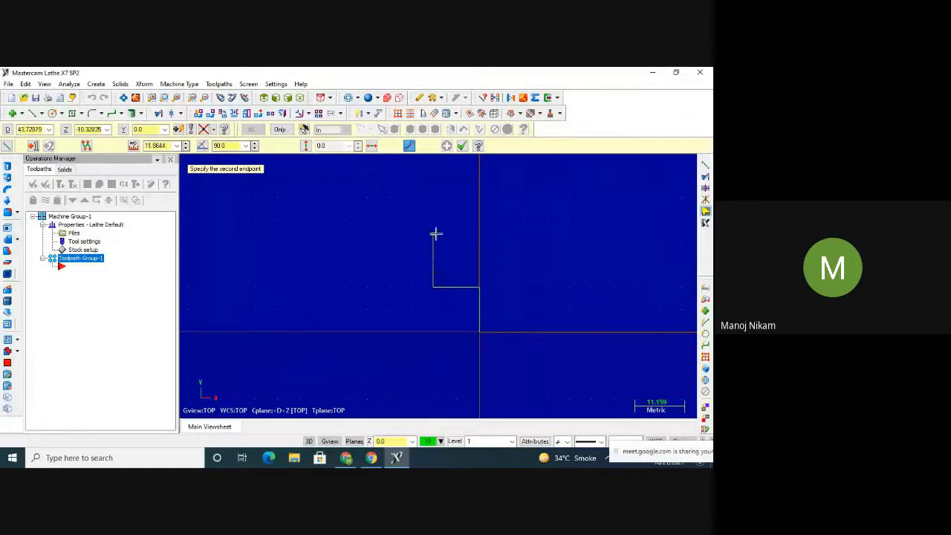
pyautogui.click(413, 287)
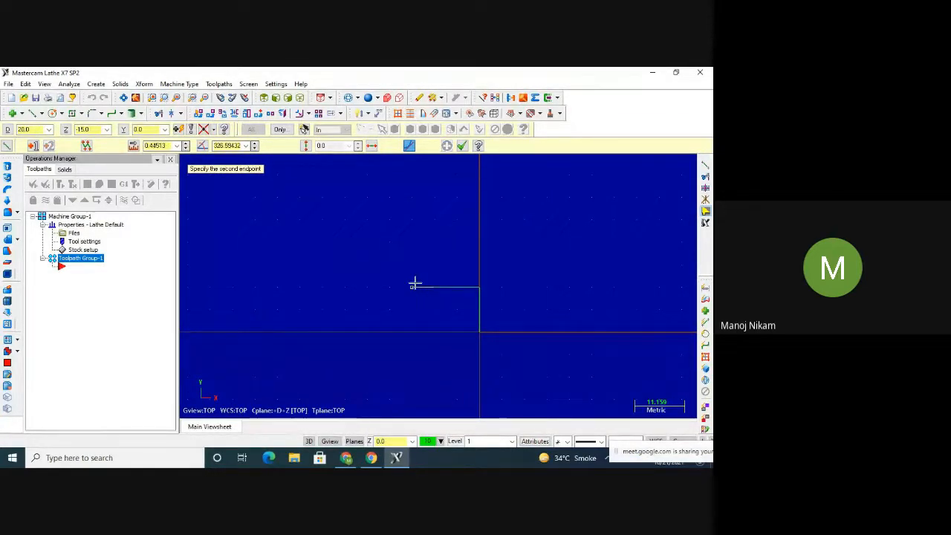
# Continue the profile with a vertical line to about D 51, a horizontal line about 7.7 mm long and a 165° taper about 17.9 mm long
pyautogui.click(413, 219)
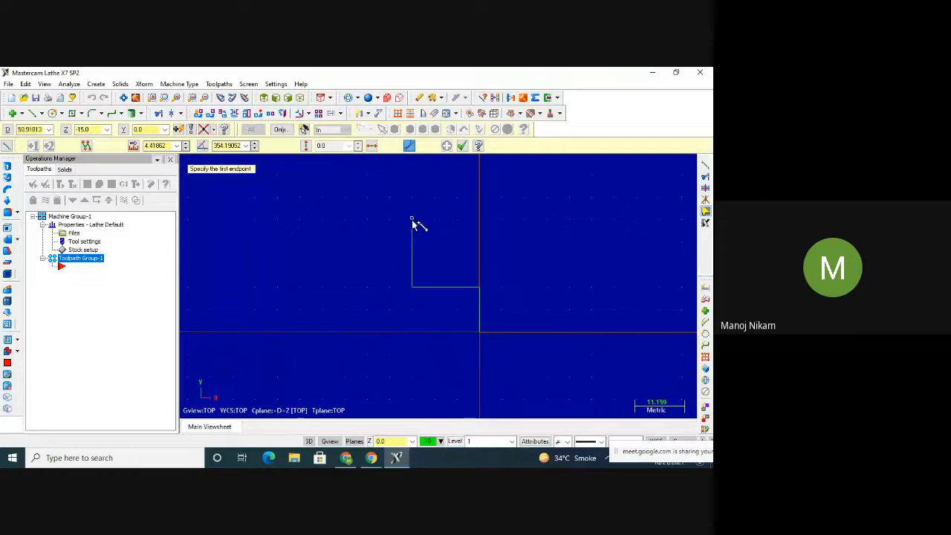
pyautogui.click(378, 218)
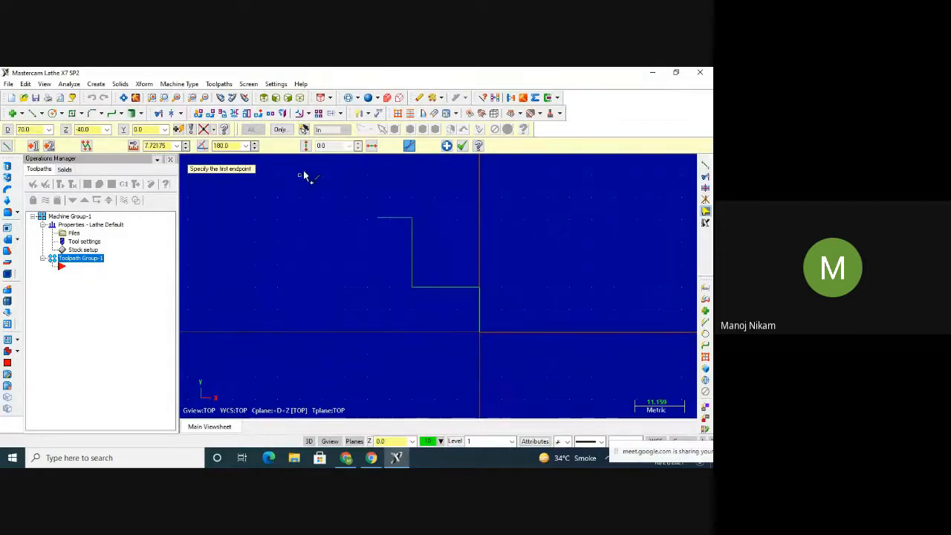
pyautogui.click(378, 218)
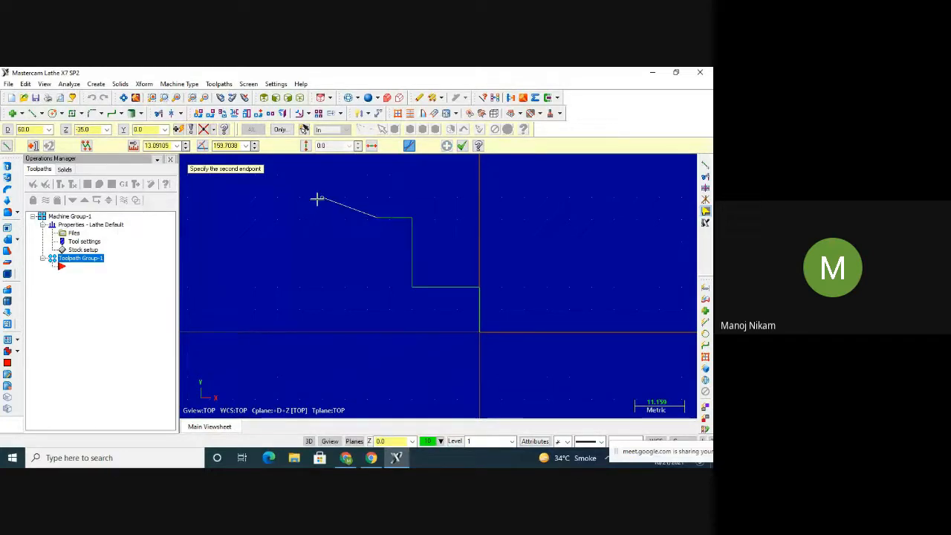
pyautogui.press('Escape')
pyautogui.click(378, 218)
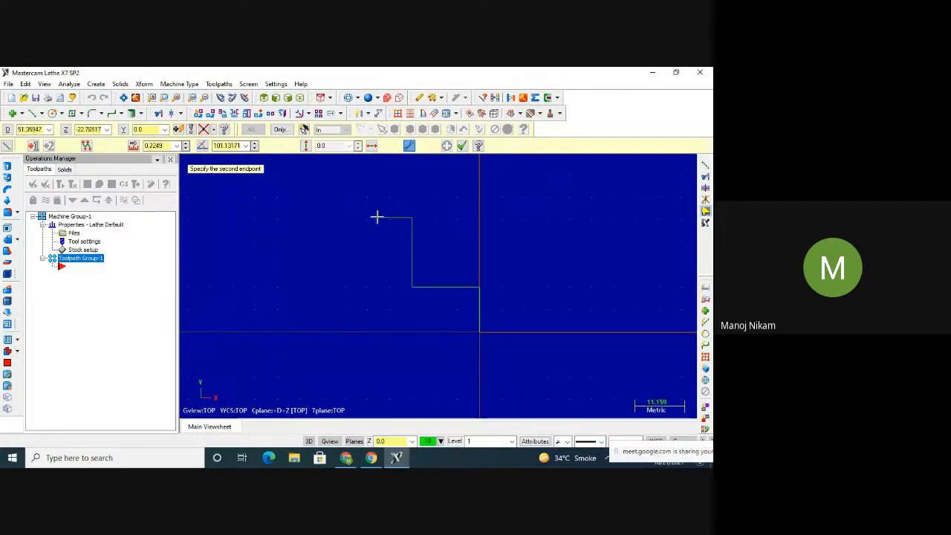
pyautogui.click(300, 199)
pyautogui.scroll(-2, 520, 249)
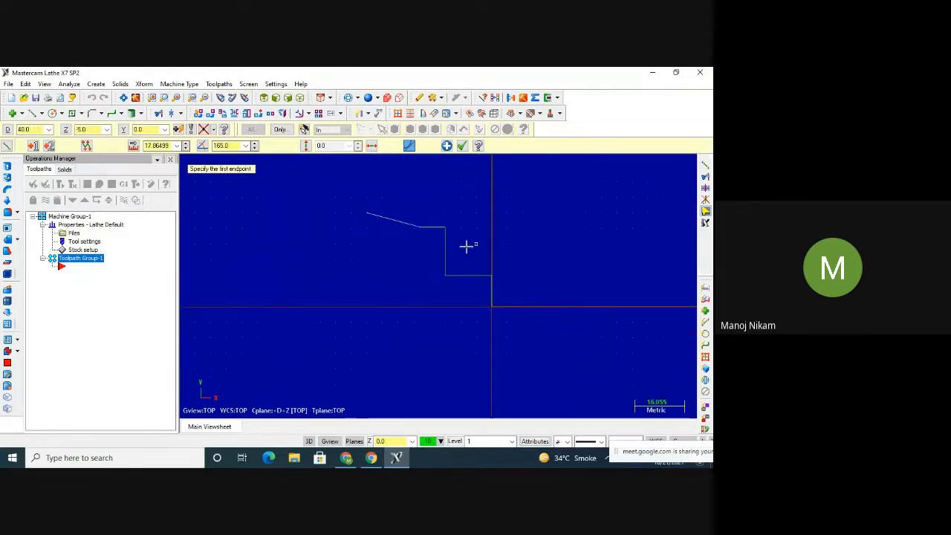
# Add a vertical line about 9.9 mm long up to D 80 from the taper's end, followed by a horizontal line about 31.9 mm long
pyautogui.click(367, 213)
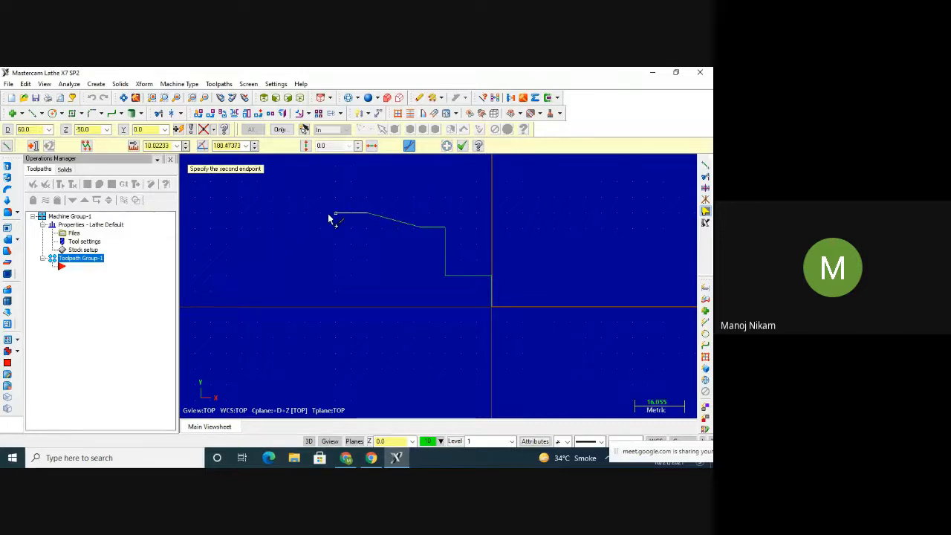
pyautogui.click(368, 182)
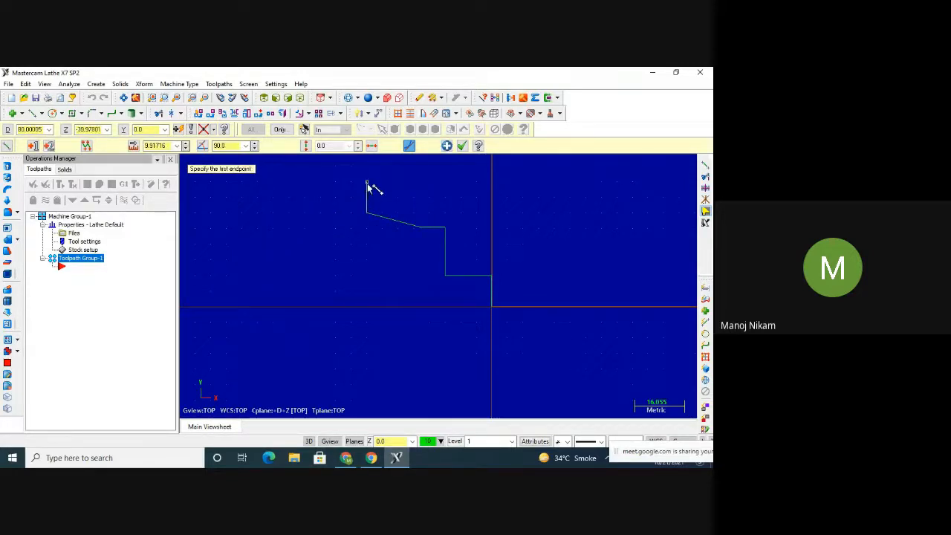
pyautogui.click(268, 187)
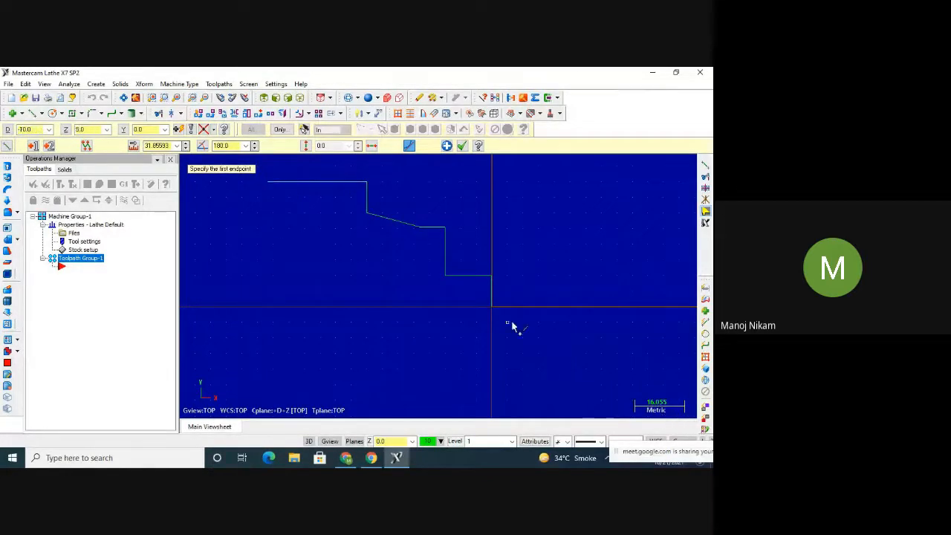
# Close the profile with an 85 mm line along the axis to the origin and a 40 mm vertical line, trimming the overhanging axis line
pyautogui.click(231, 308)
pyautogui.click(493, 307)
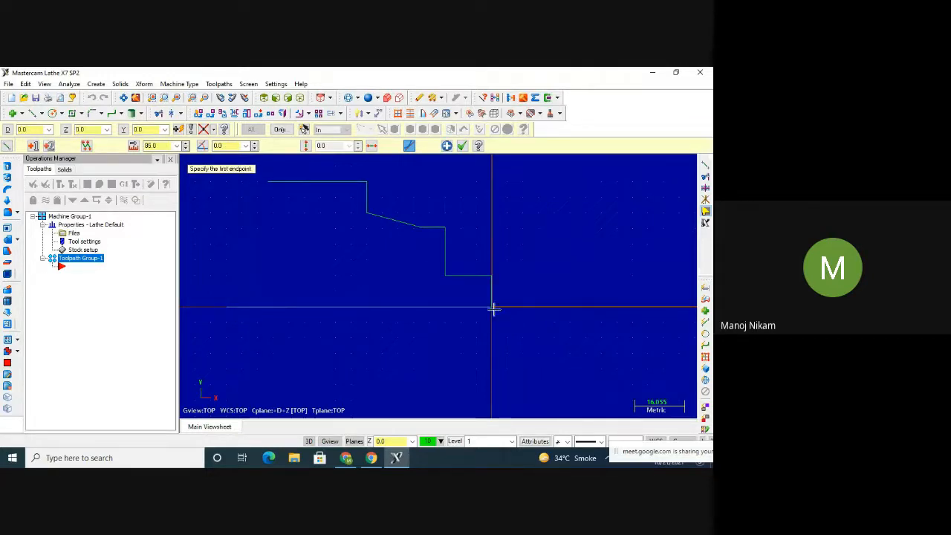
pyautogui.click(269, 183)
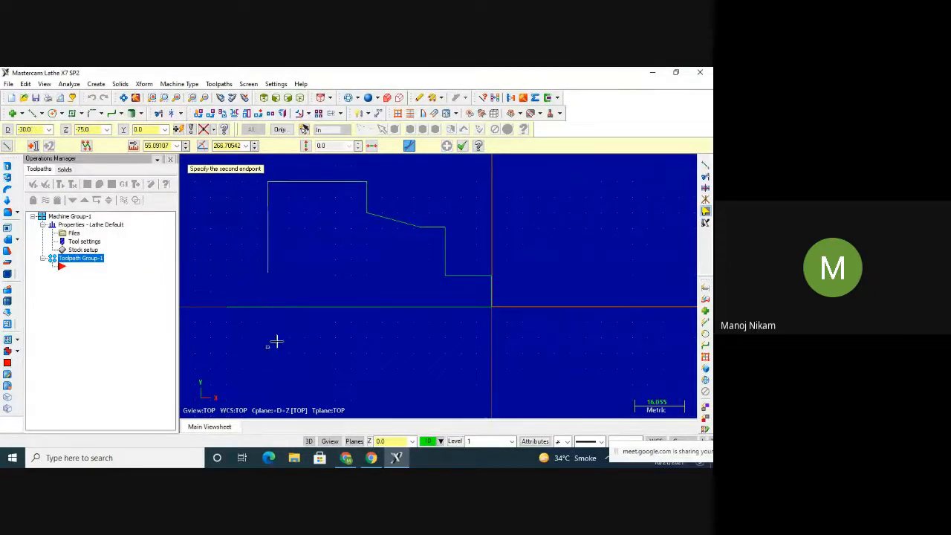
pyautogui.click(268, 307)
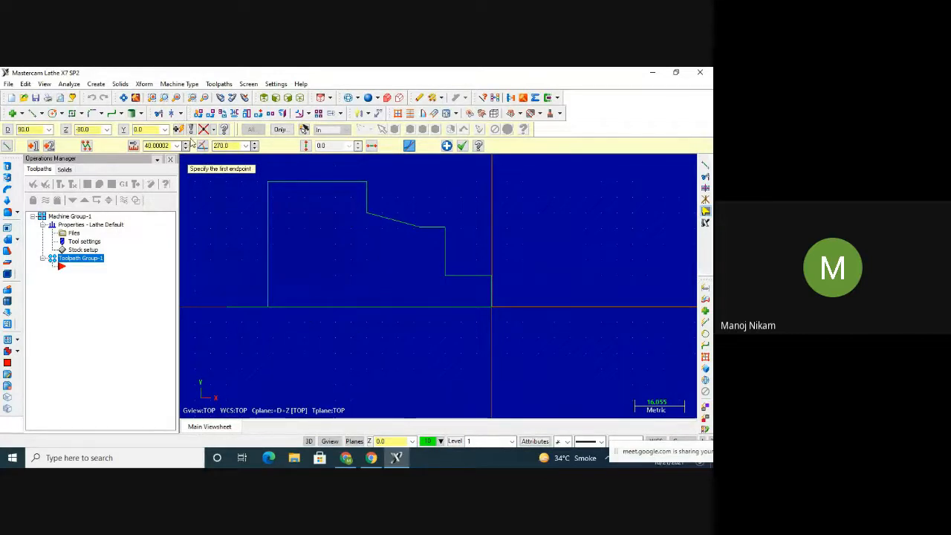
pyautogui.click(159, 112)
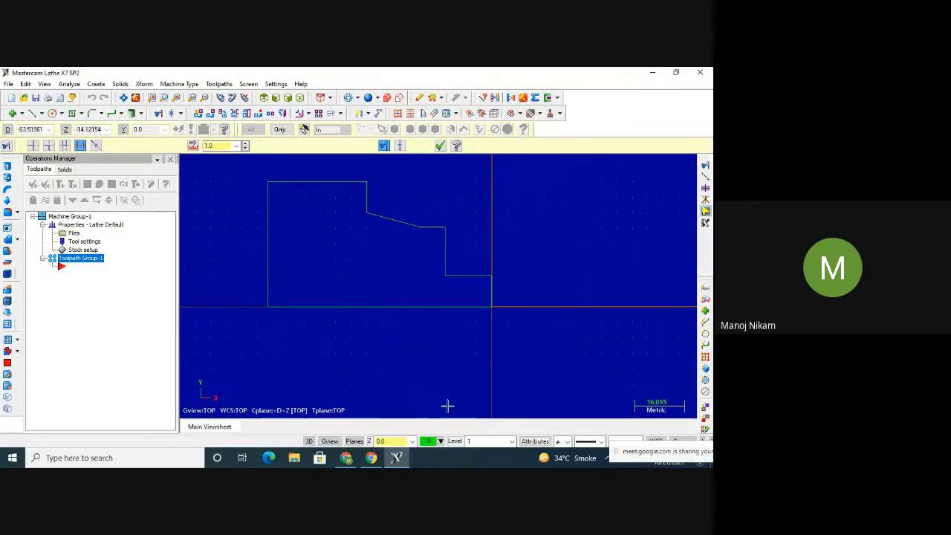
# Open the machine group's stock setup and review its tool settings and file settings
pyautogui.click(84, 252)
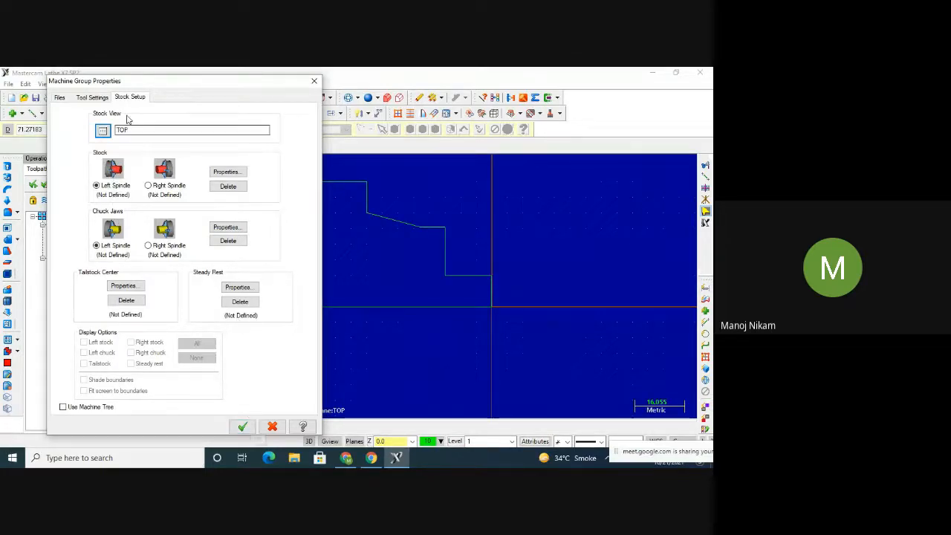
pyautogui.click(102, 98)
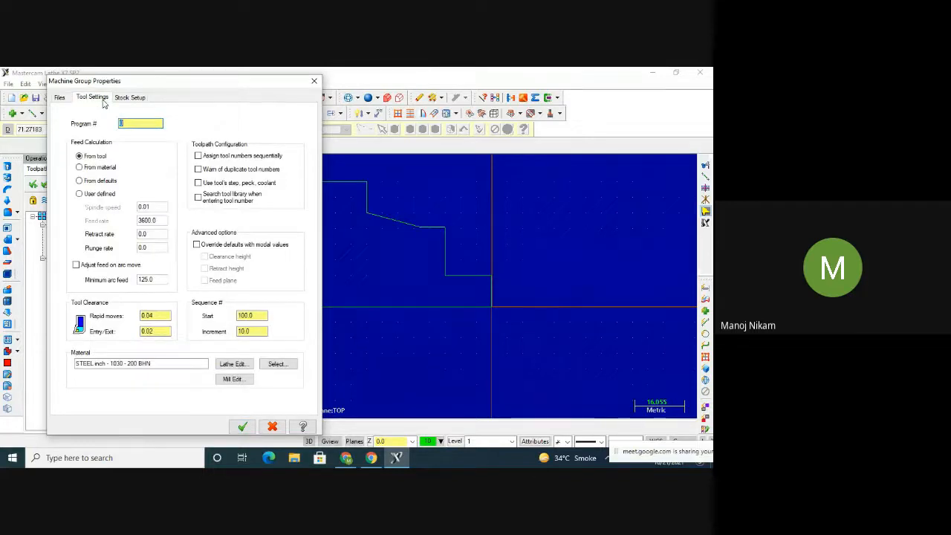
pyautogui.click(62, 97)
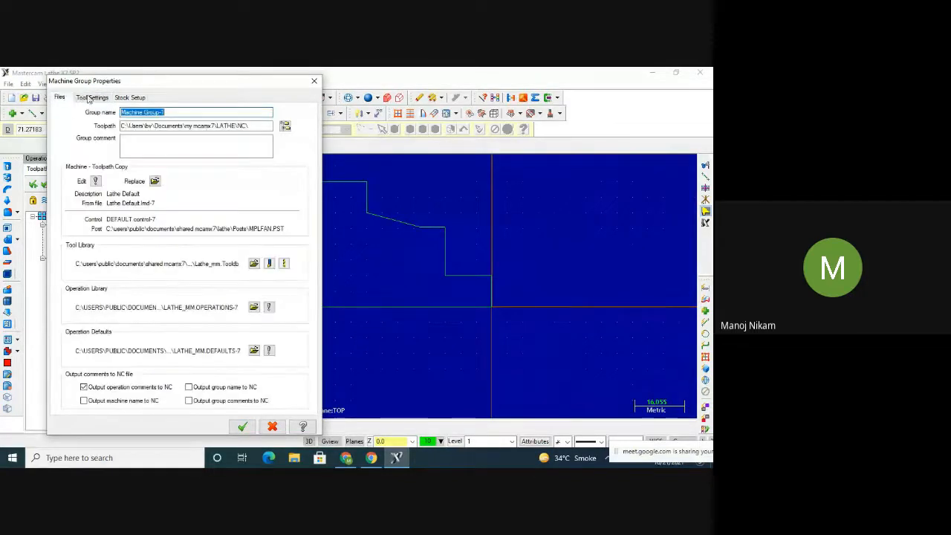
pyautogui.click(90, 98)
pyautogui.click(130, 97)
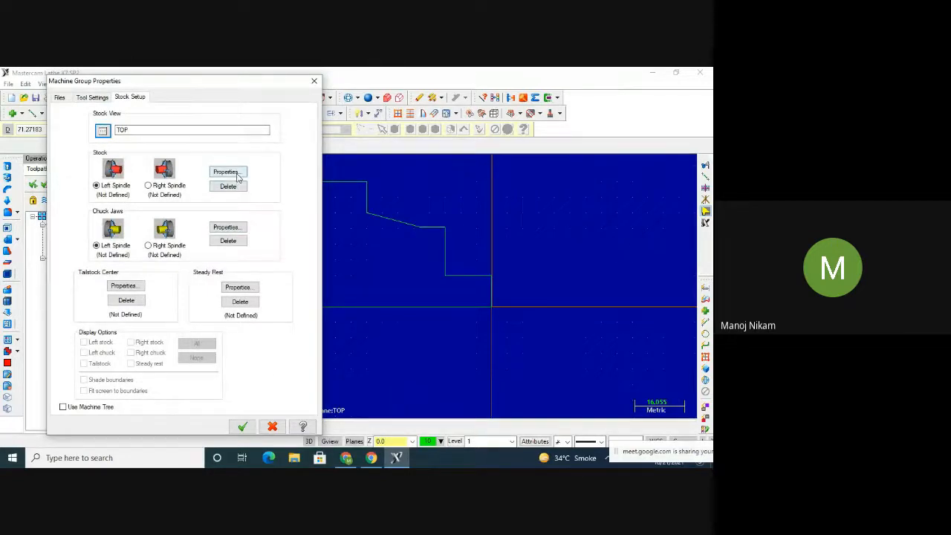
# Define the left spindle stock from two points as a cylinder with a 110 mm outer diameter and 100 mm length, starting at the origin
pyautogui.click(236, 173)
pyautogui.moveTo(249, 164); pyautogui.dragTo(285, 106)
pyautogui.click(117, 249)
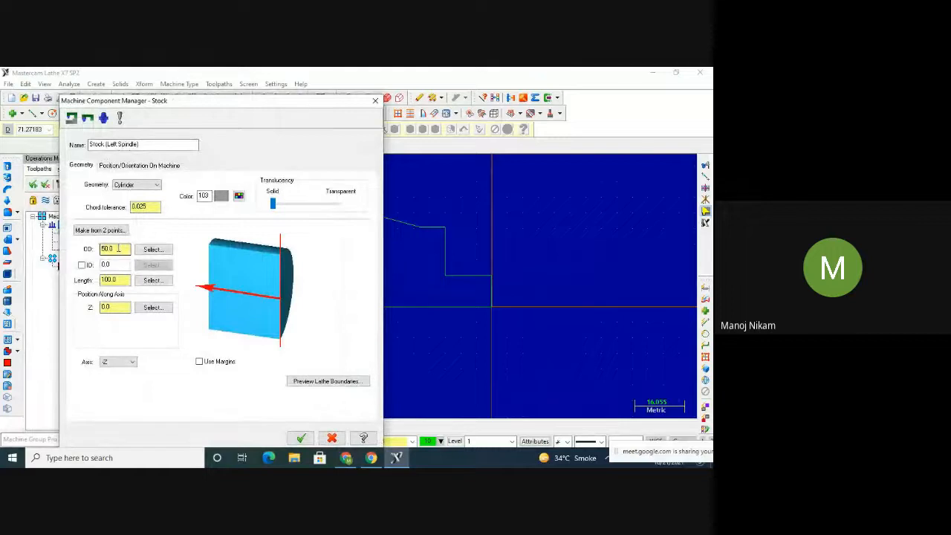
pyautogui.moveTo(117, 249); pyautogui.dragTo(79, 251)
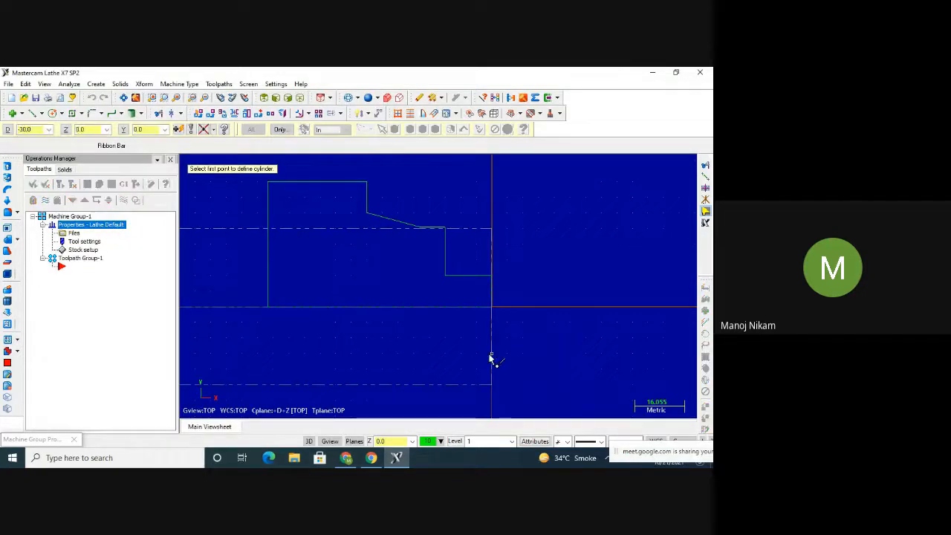
pyautogui.scroll(-3, 494, 358)
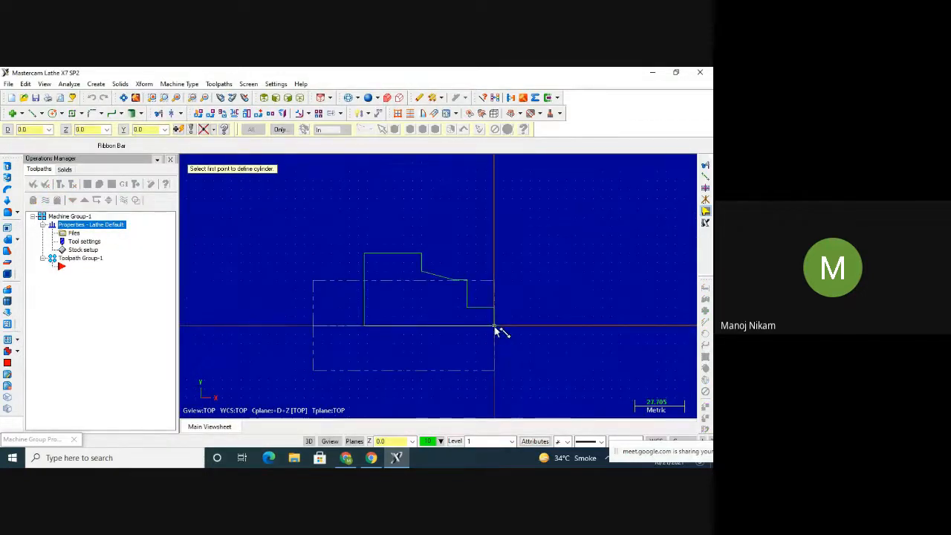
pyautogui.click(495, 326)
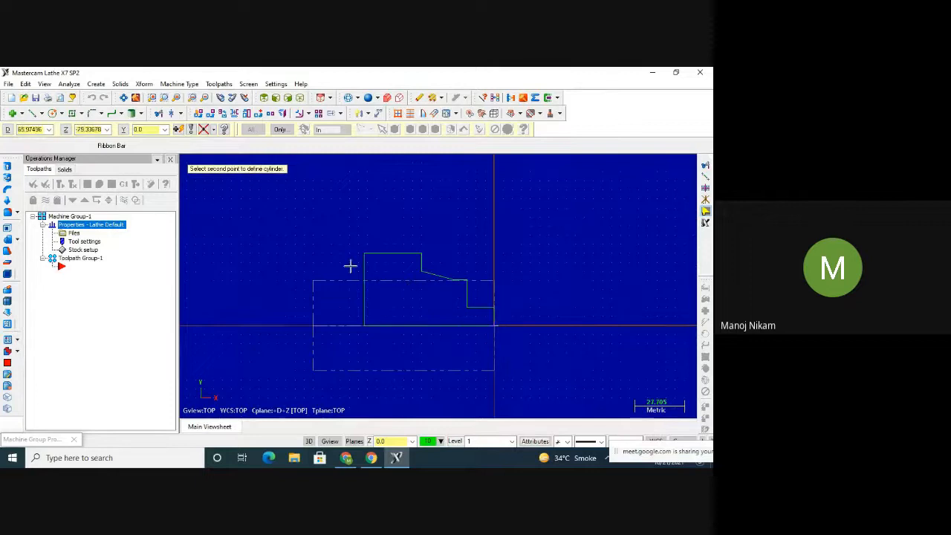
pyautogui.click(312, 231)
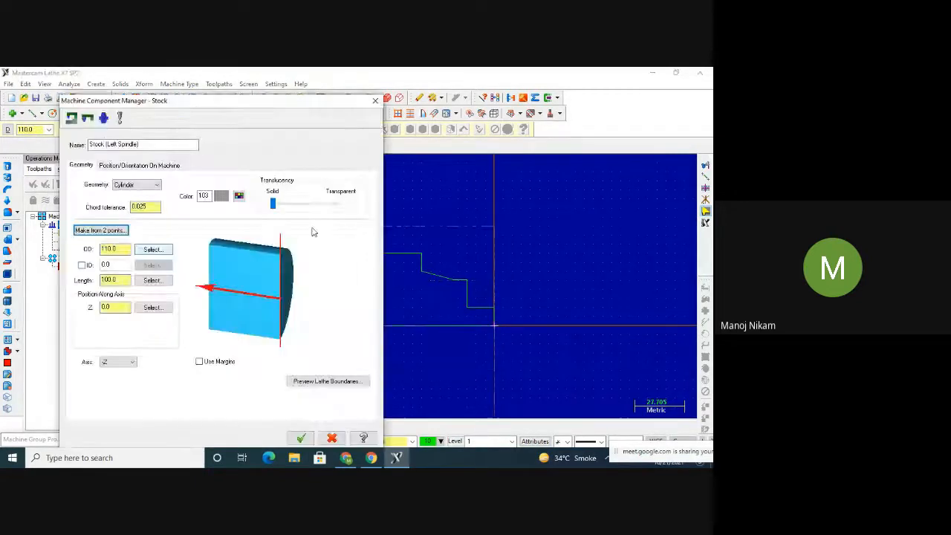
pyautogui.click(301, 438)
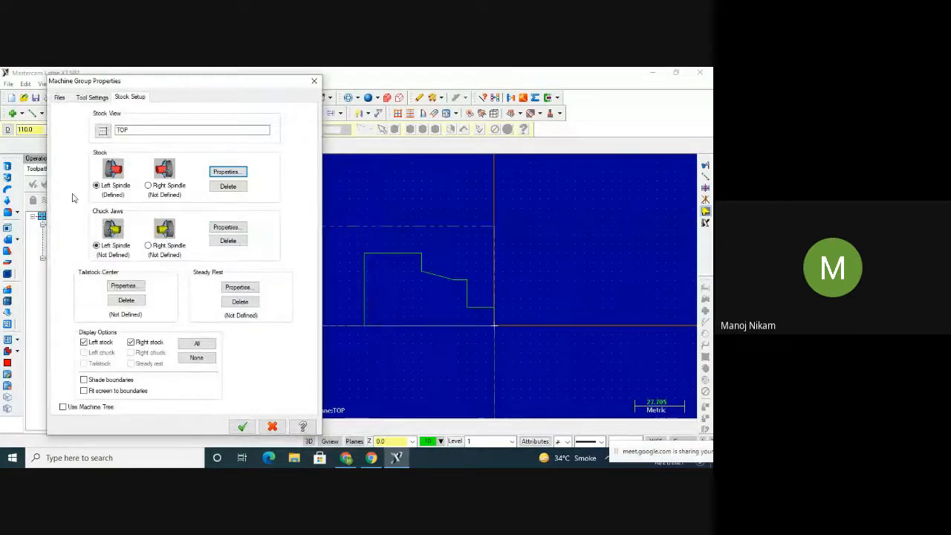
# Redefine the left spindle stock from two points as a cylinder with a 90 mm outer diameter and 100 mm length from the origin
pyautogui.moveTo(184, 82); pyautogui.dragTo(709, 279)
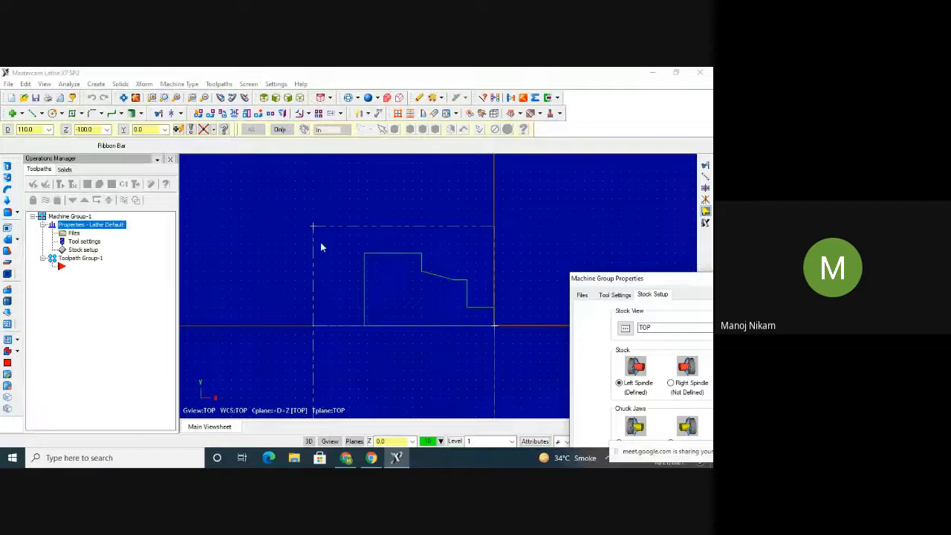
pyautogui.moveTo(639, 278); pyautogui.dragTo(71, 130)
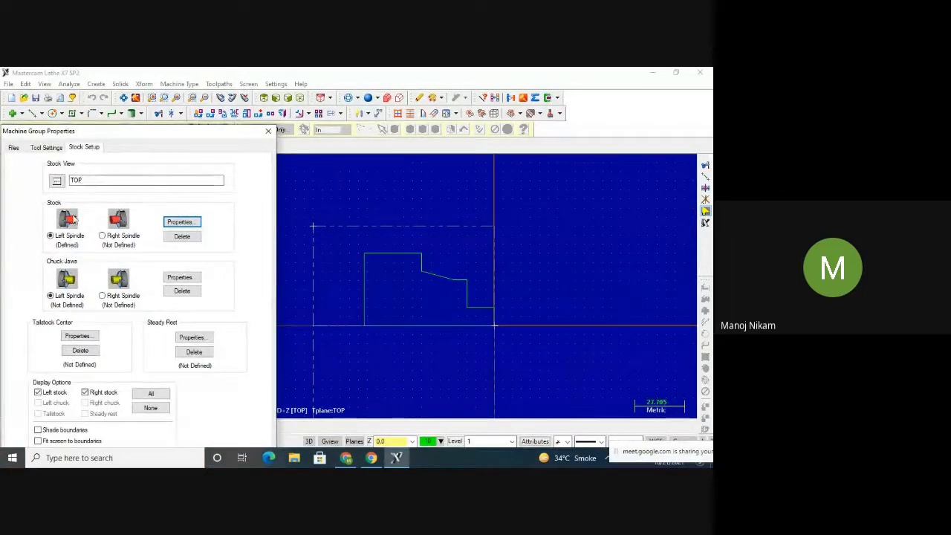
pyautogui.click(184, 222)
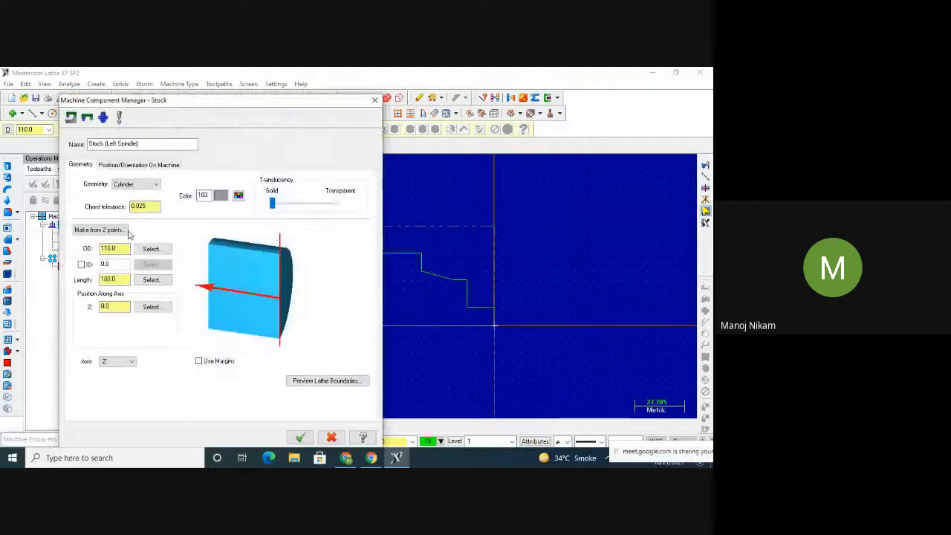
pyautogui.click(100, 230)
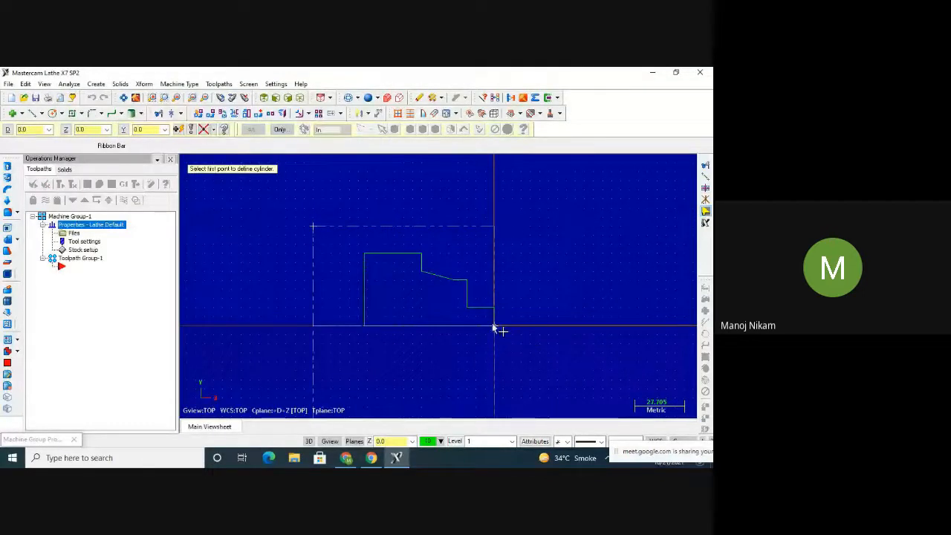
pyautogui.click(495, 325)
pyautogui.click(318, 248)
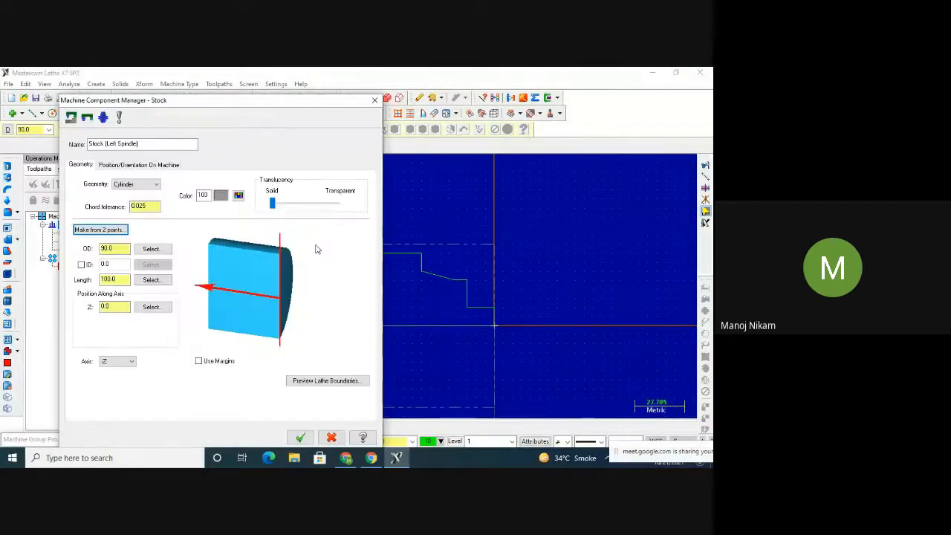
pyautogui.click(300, 437)
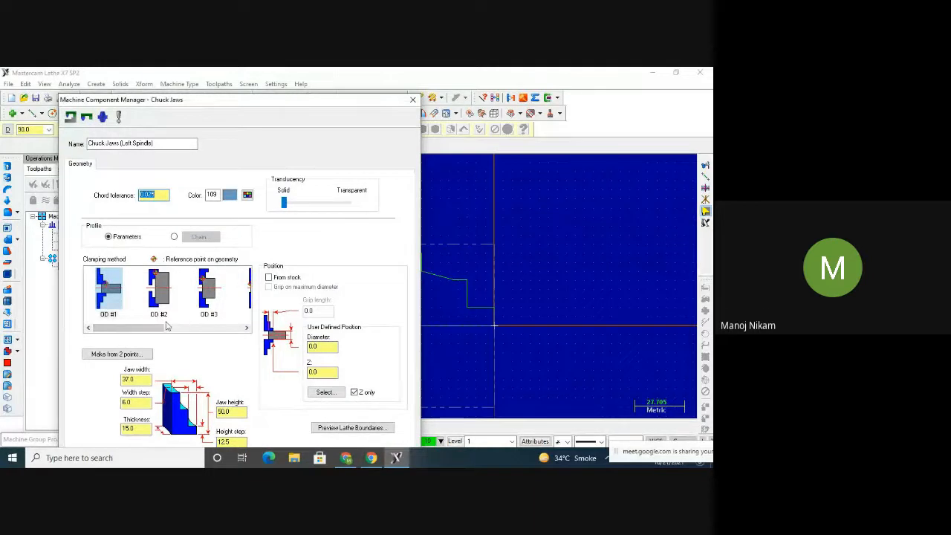
# Review the available clamping methods for the left spindle chuck jaws and choose OD #1
pyautogui.moveTo(151, 328); pyautogui.dragTo(124, 321)
pyautogui.moveTo(128, 328); pyautogui.dragTo(191, 329)
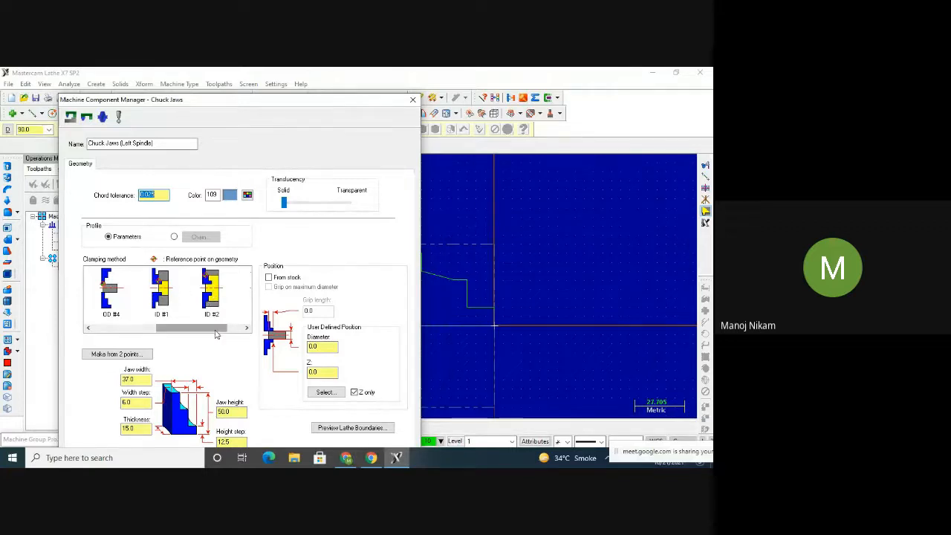
pyautogui.moveTo(217, 329); pyautogui.dragTo(129, 320)
pyautogui.click(109, 312)
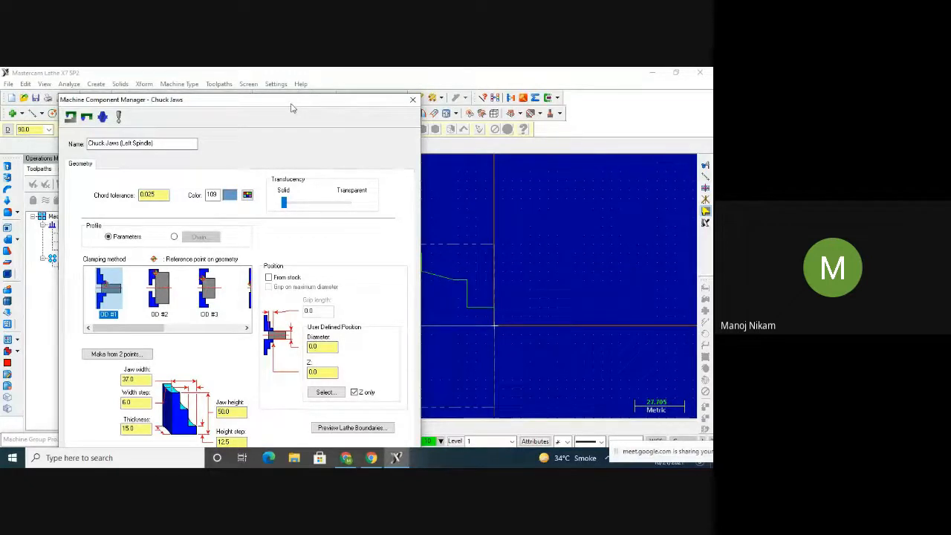
pyautogui.moveTo(292, 109); pyautogui.dragTo(283, 83)
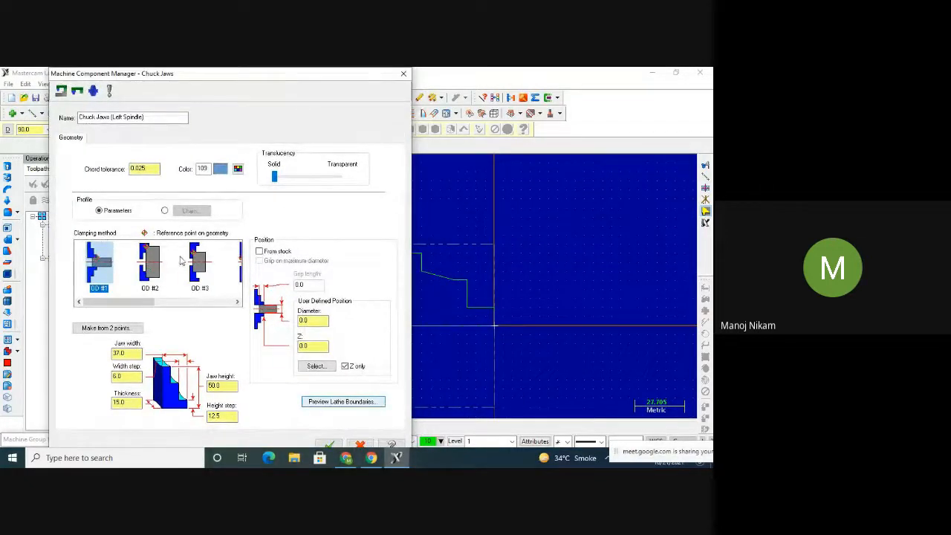
# Define the chuck jaws from two corner points, D 90 Z -95 and D 140 Z -145, and accept the jaw geometry
pyautogui.click(111, 328)
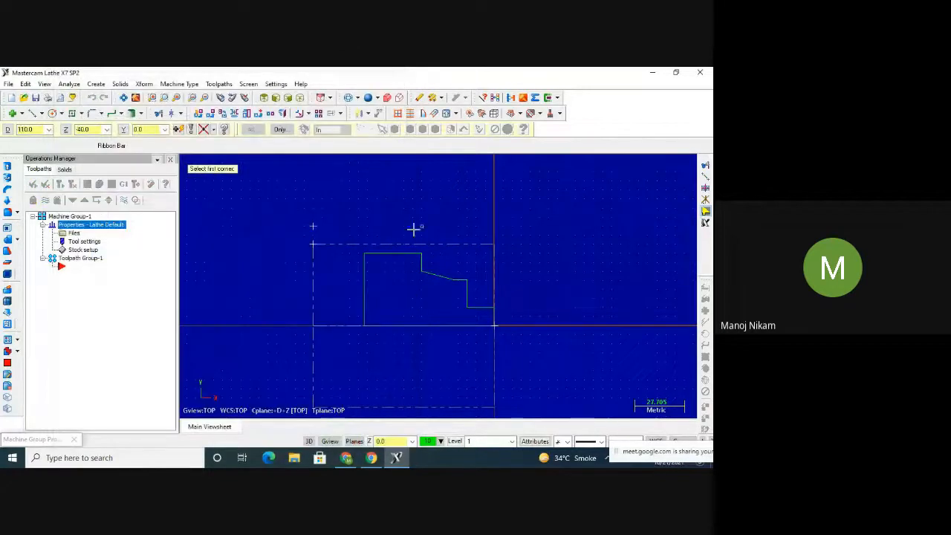
pyautogui.click(325, 242)
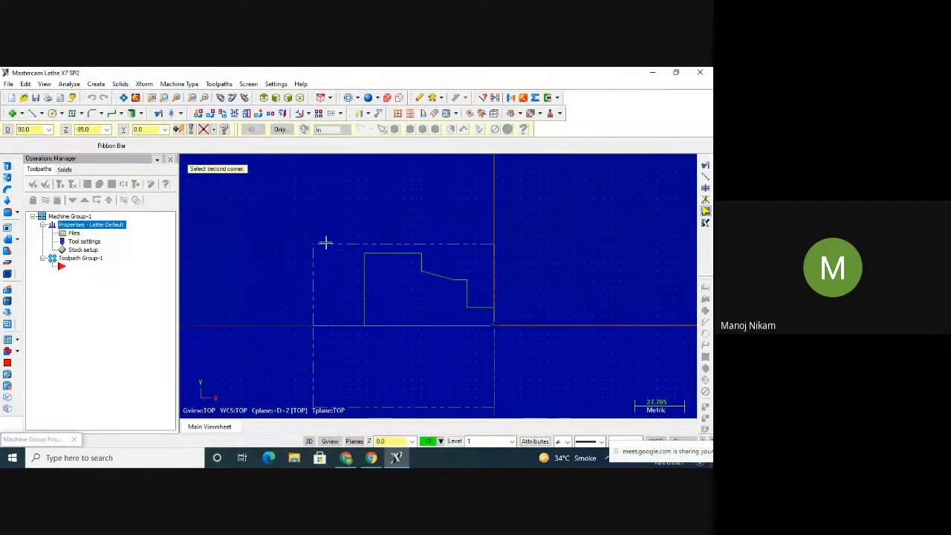
pyautogui.click(235, 203)
pyautogui.moveTo(287, 72); pyautogui.dragTo(712, 98)
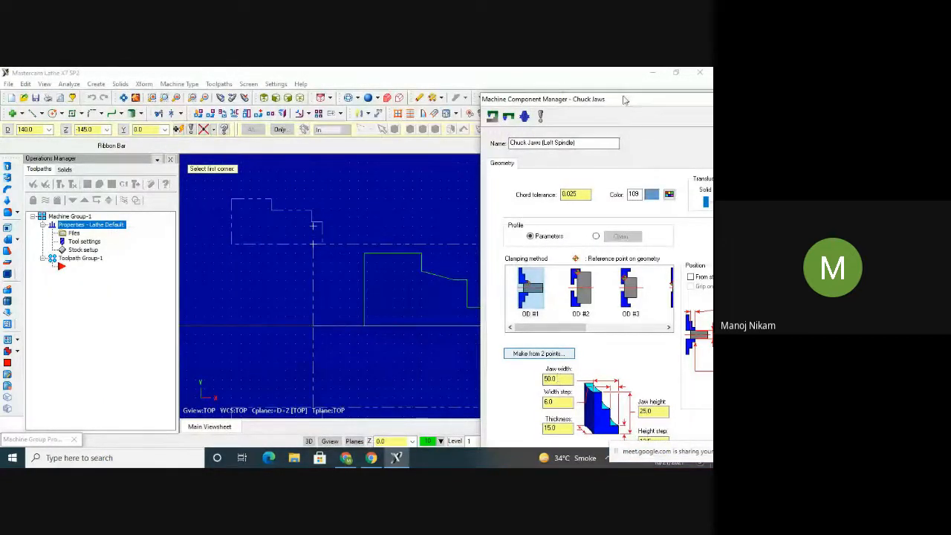
pyautogui.moveTo(625, 99); pyautogui.dragTo(313, 73)
pyautogui.click(451, 444)
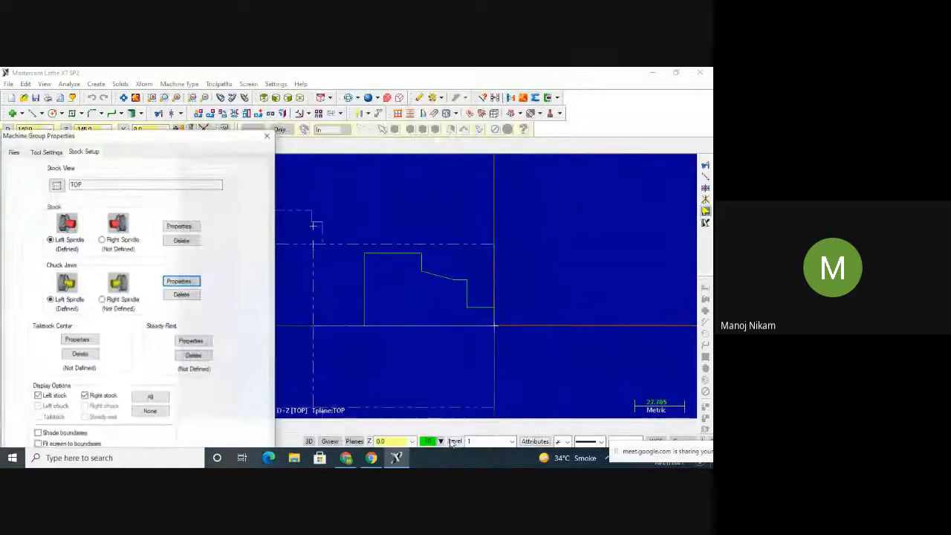
# Accept the machine group's stock setup with the defined left spindle stock and chuck jaws
pyautogui.moveTo(204, 132); pyautogui.dragTo(291, 75)
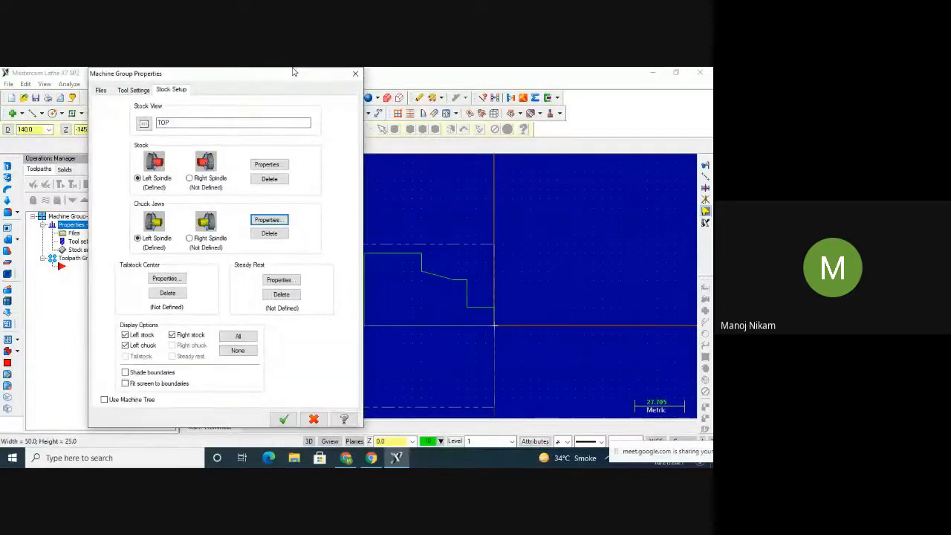
pyautogui.click(285, 421)
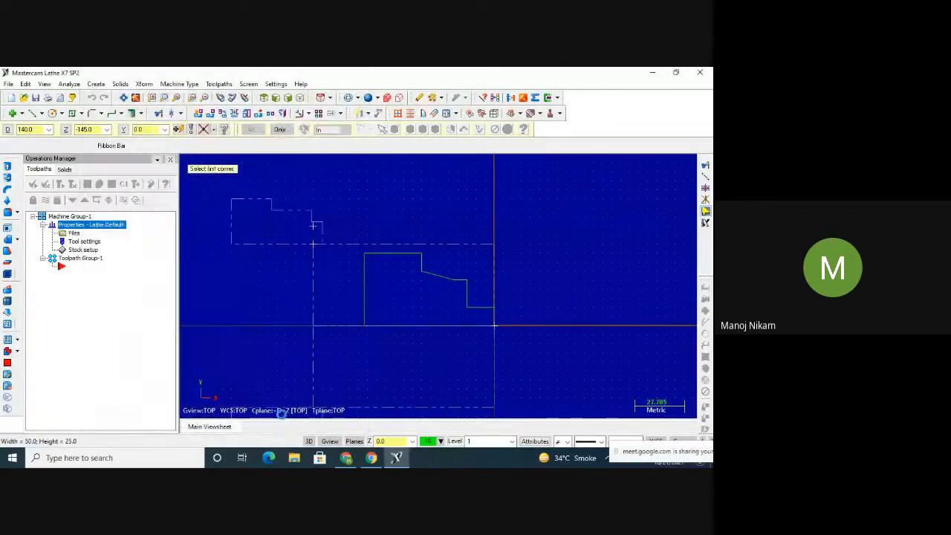
pyautogui.click(99, 185)
pyautogui.click(428, 284)
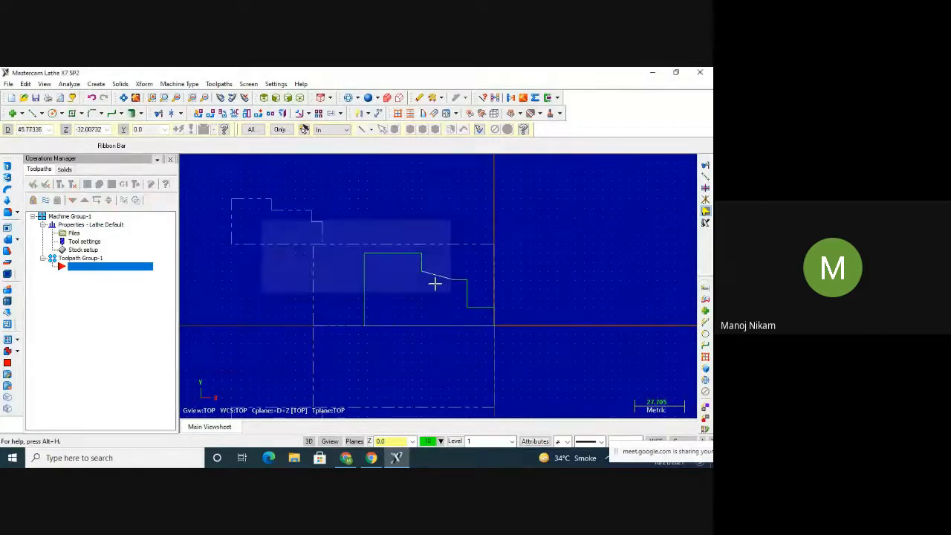
pyautogui.click(192, 84)
pyautogui.moveTo(199, 99)
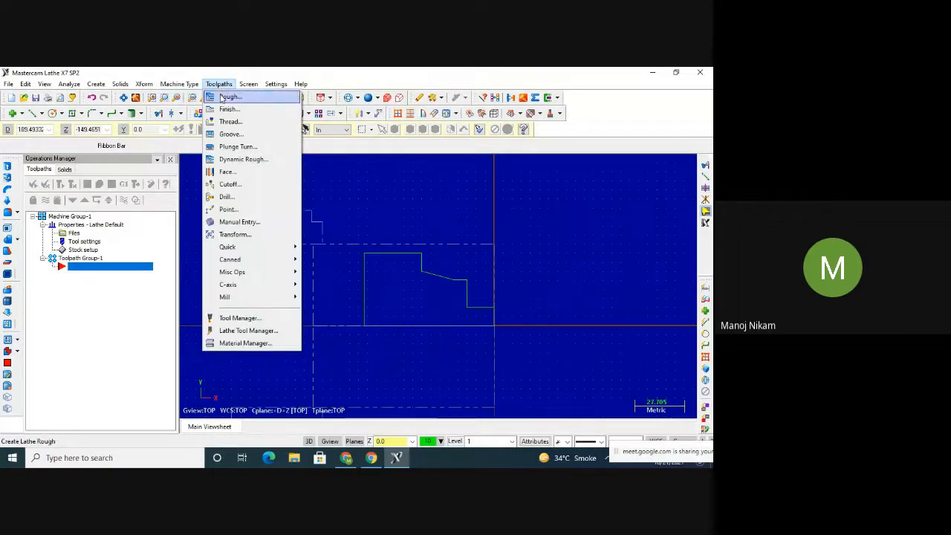
pyautogui.click(222, 97)
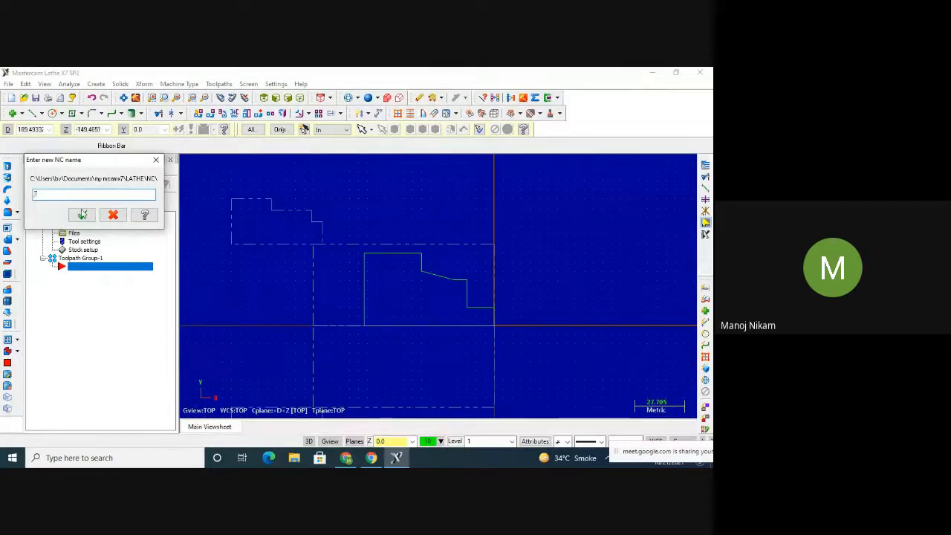
pyautogui.click(81, 215)
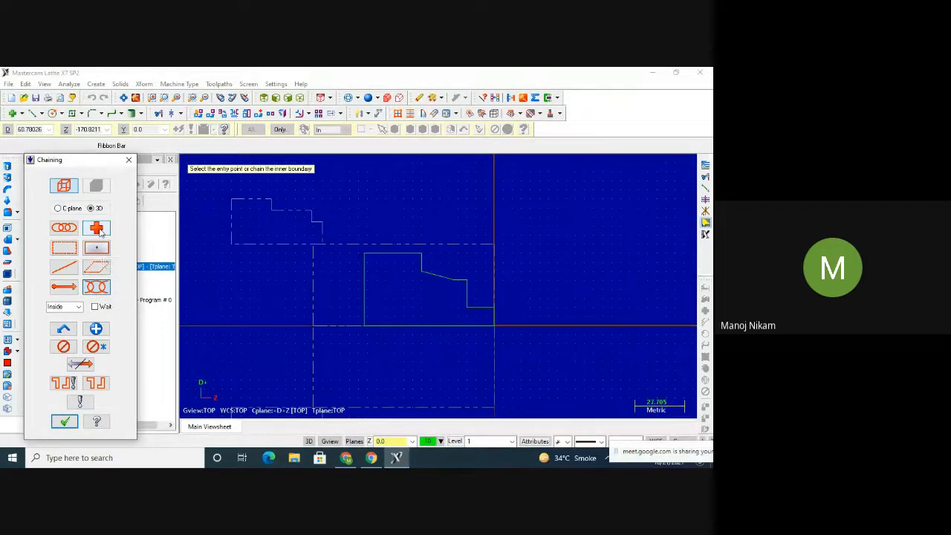
pyautogui.click(72, 232)
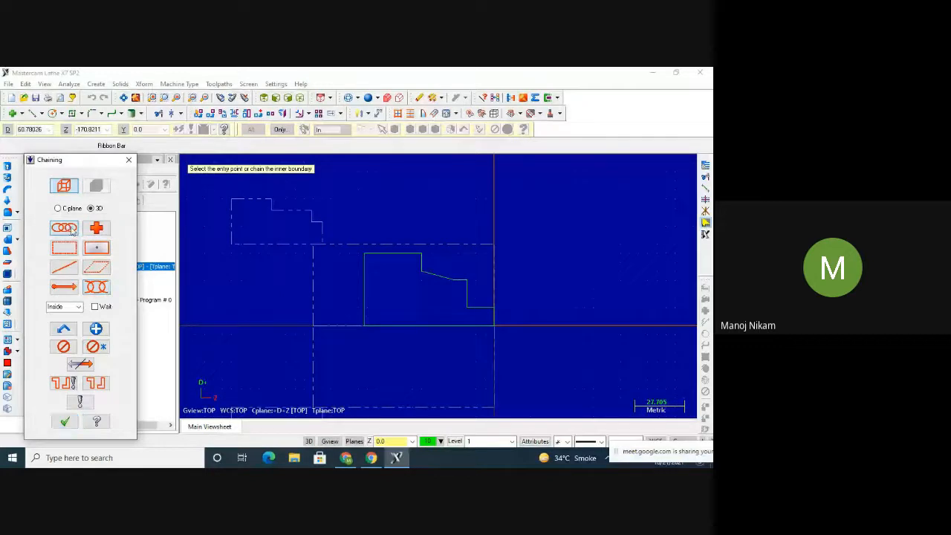
pyautogui.click(495, 308)
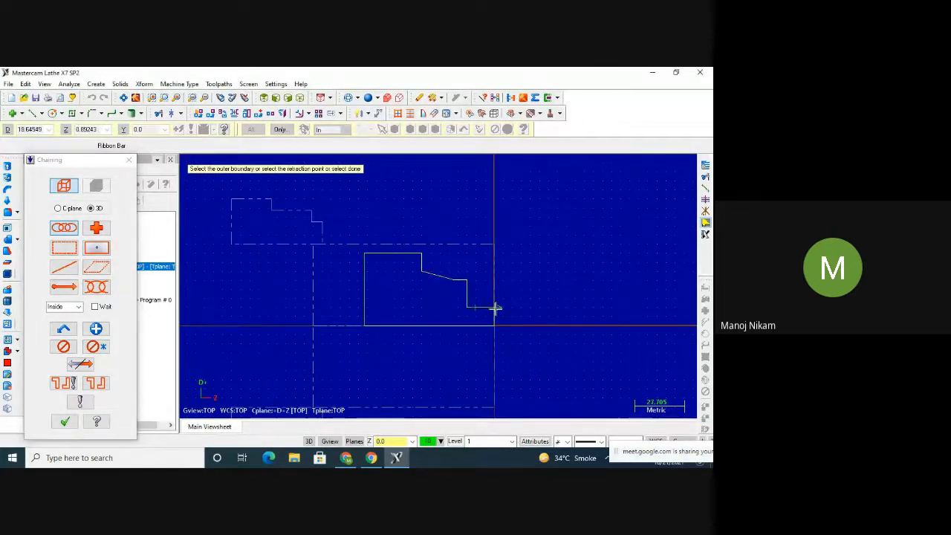
pyautogui.click(375, 253)
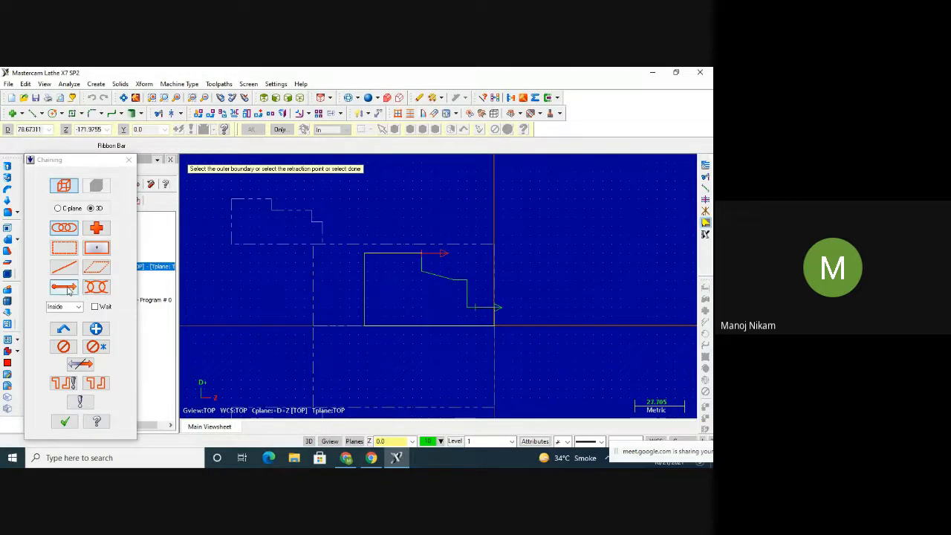
pyautogui.click(80, 363)
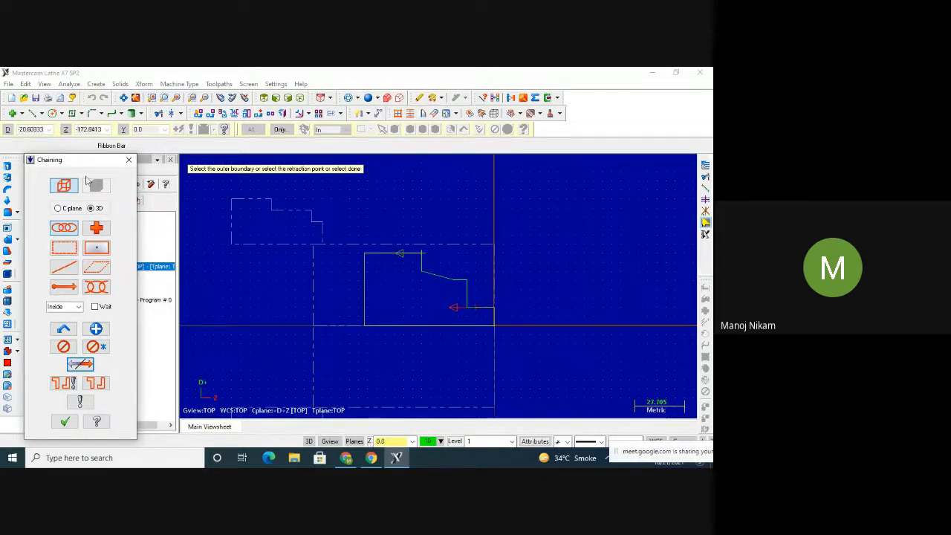
pyautogui.click(130, 162)
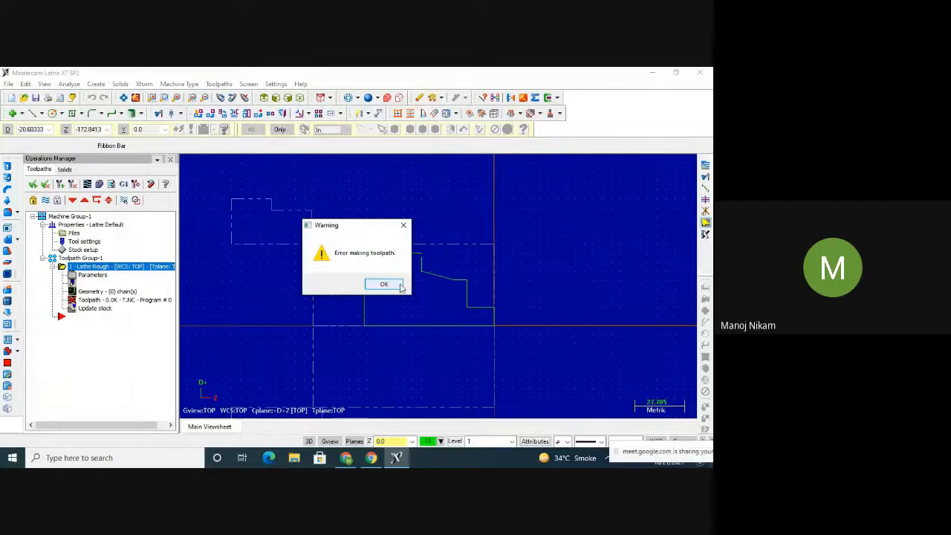
pyautogui.click(394, 283)
# Create a lathe Rough toolpath with NC name T, partially chaining from the smallest-diameter line to the largest-diameter line, with the chain direction reversed
pyautogui.click(219, 83)
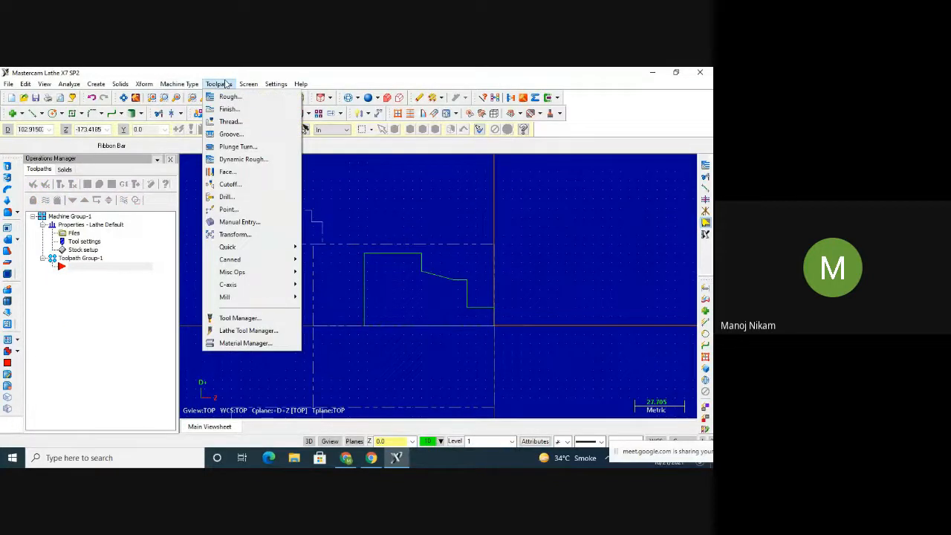
pyautogui.click(226, 95)
pyautogui.click(79, 216)
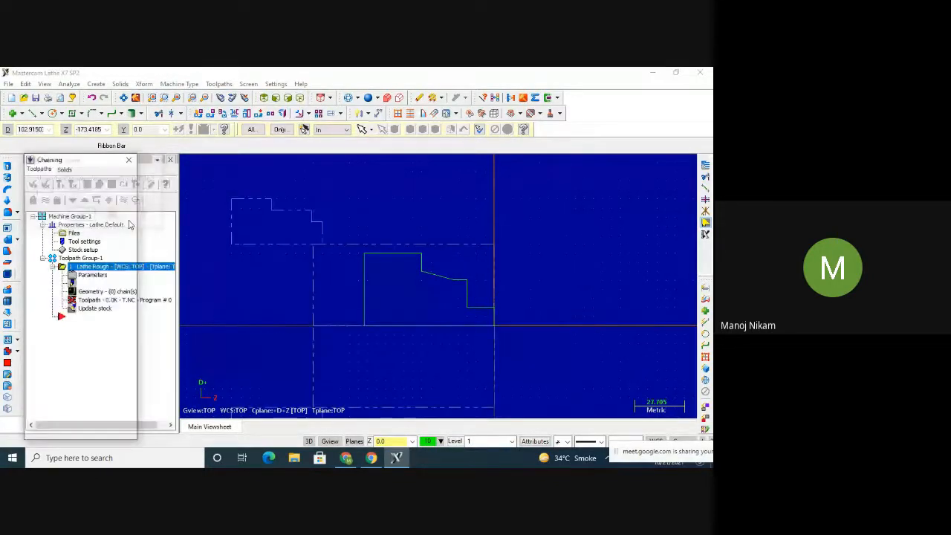
pyautogui.click(477, 306)
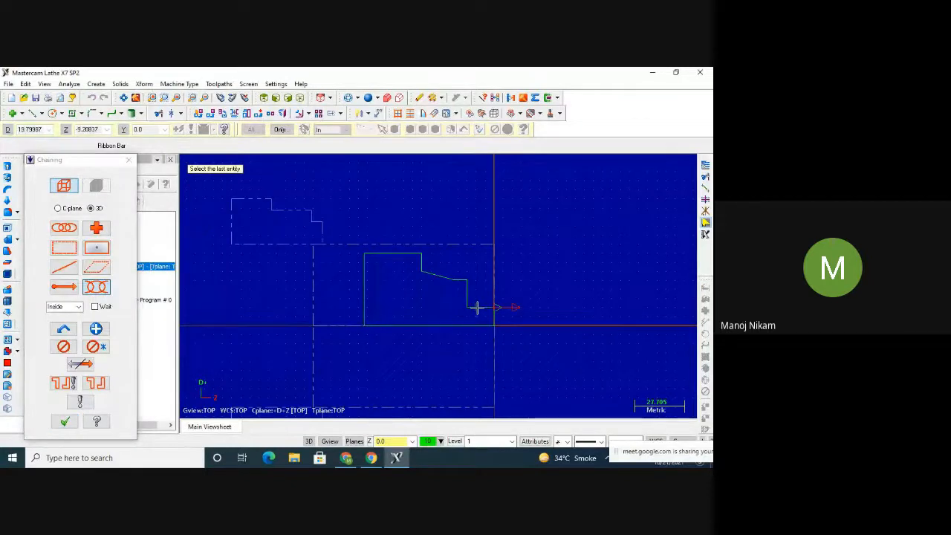
pyautogui.click(383, 254)
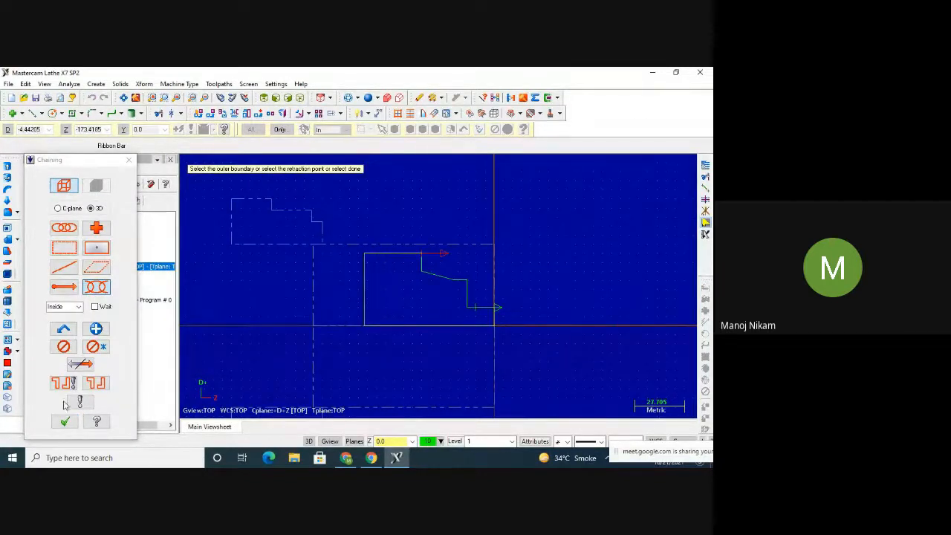
pyautogui.click(81, 363)
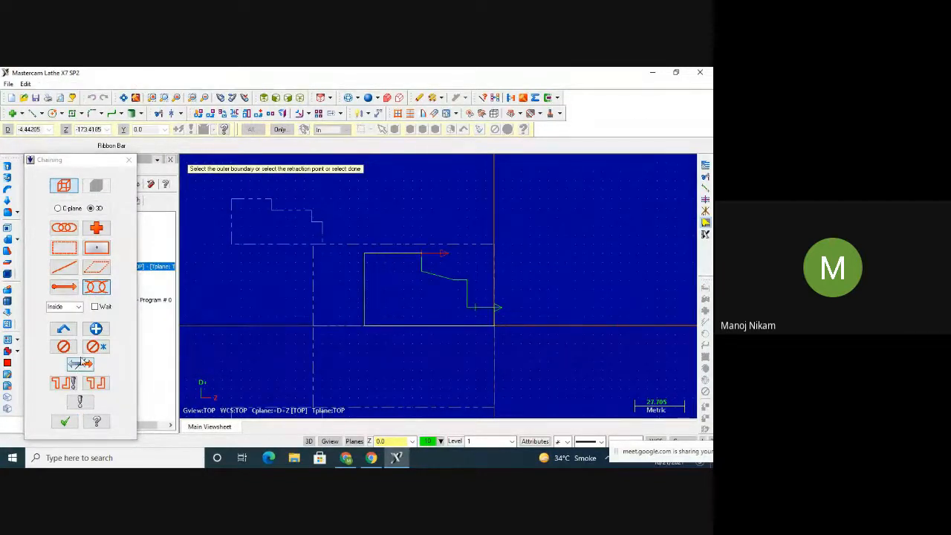
pyautogui.click(65, 422)
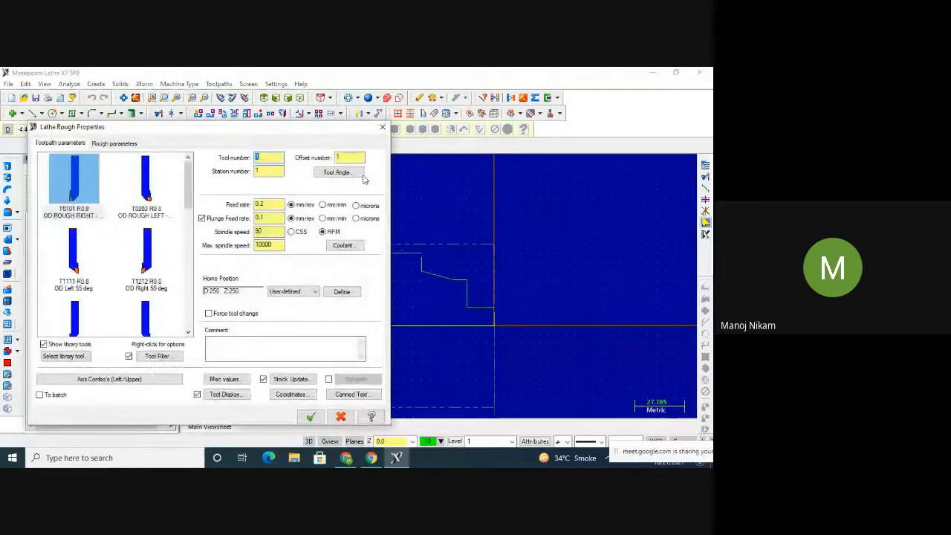
# Examine the turning tools offered for the roughing operation and those in the Lathe_mm.Tooldb library
pyautogui.moveTo(280, 132); pyautogui.dragTo(286, 98)
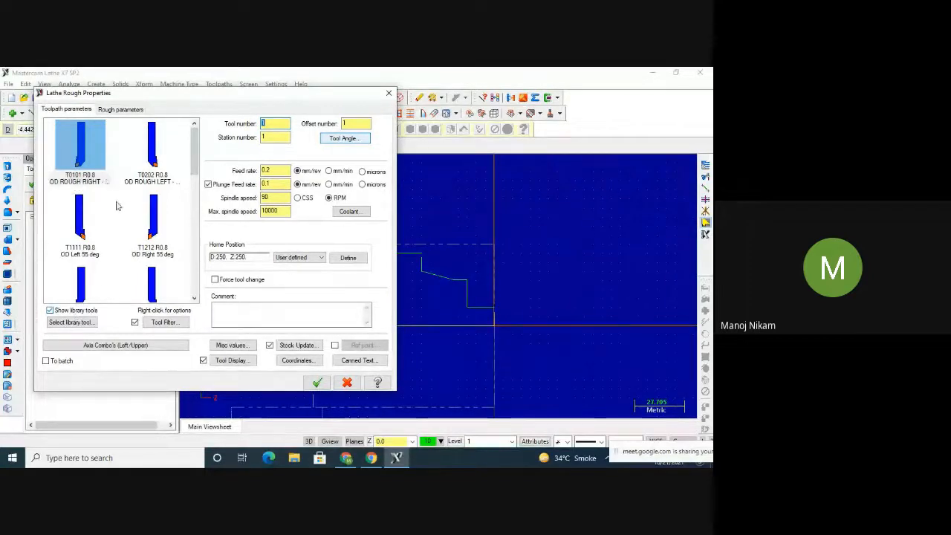
pyautogui.scroll(-10, 115, 207)
pyautogui.scroll(10, 115, 207)
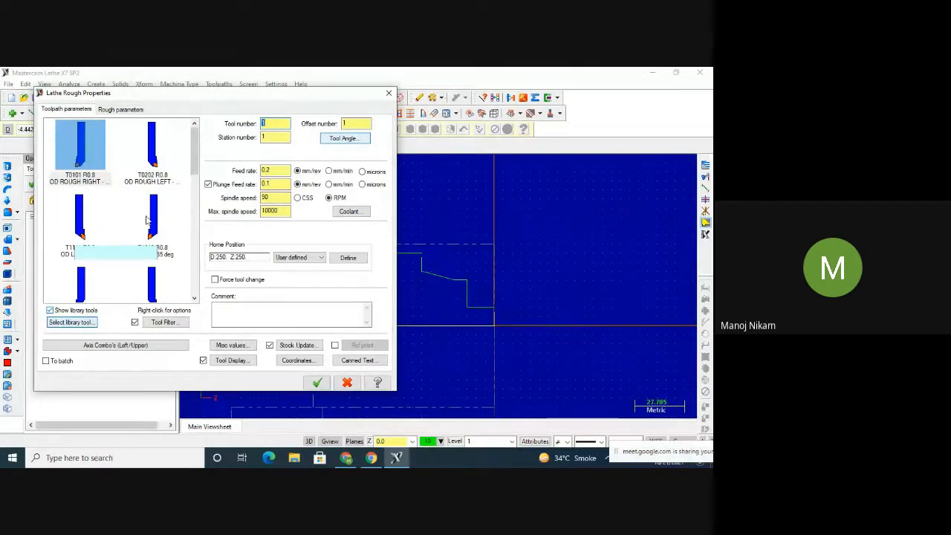
pyautogui.click(71, 324)
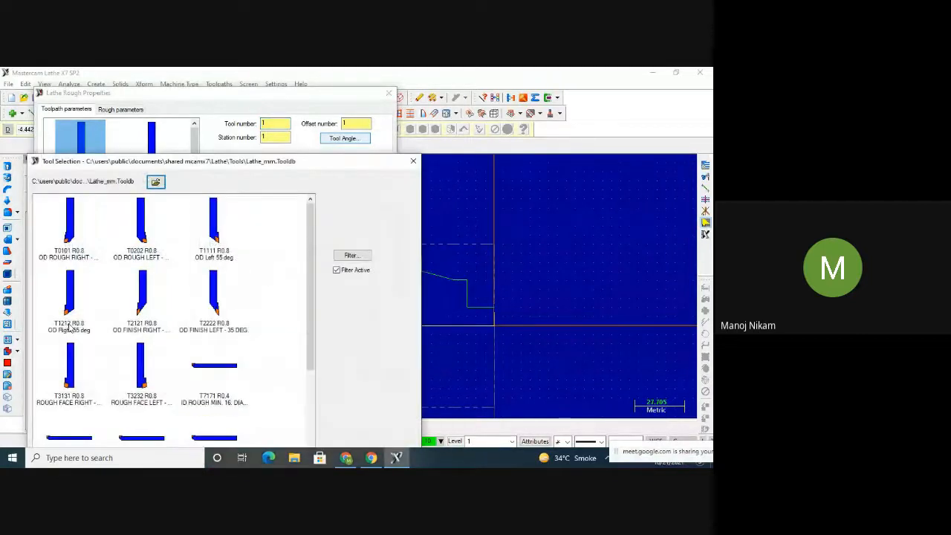
pyautogui.moveTo(283, 168); pyautogui.dragTo(368, 81)
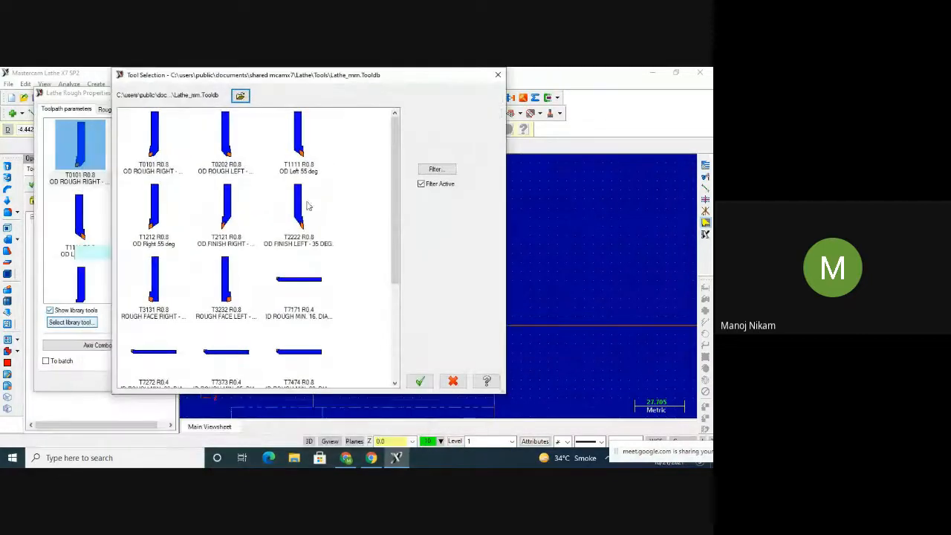
pyautogui.scroll(-3, 269, 272)
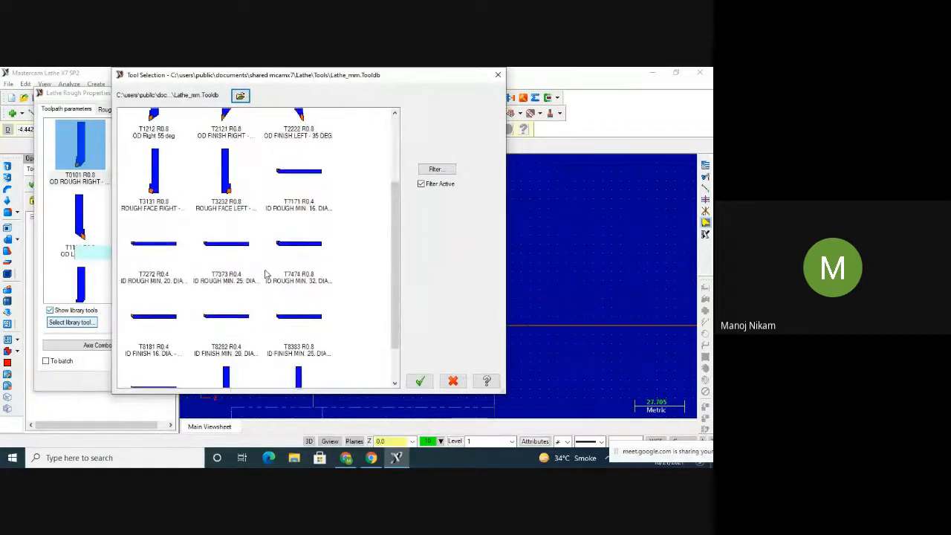
# Review the lathe tool filter's tool type, cutting side, operation and material options, and leave the tool library without choosing a tool
pyautogui.click(437, 172)
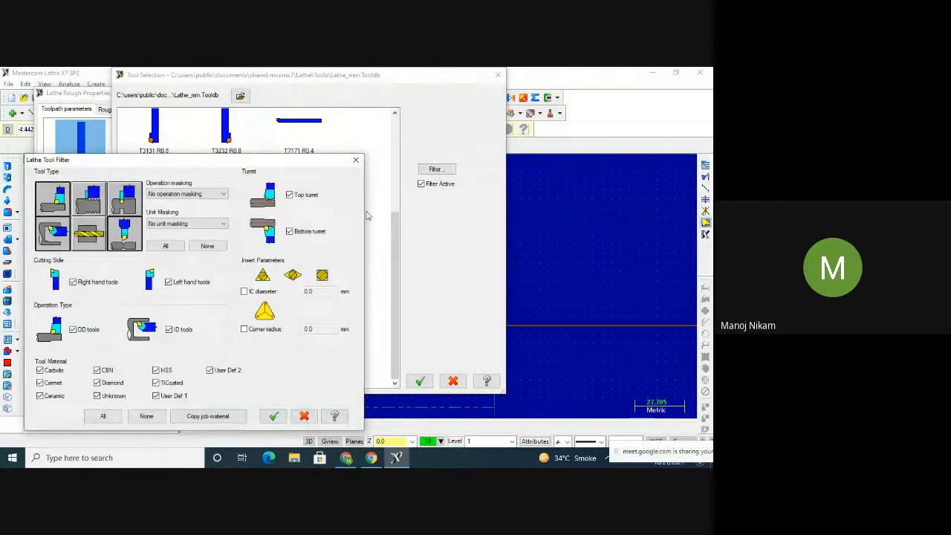
pyautogui.moveTo(220, 158); pyautogui.dragTo(257, 117)
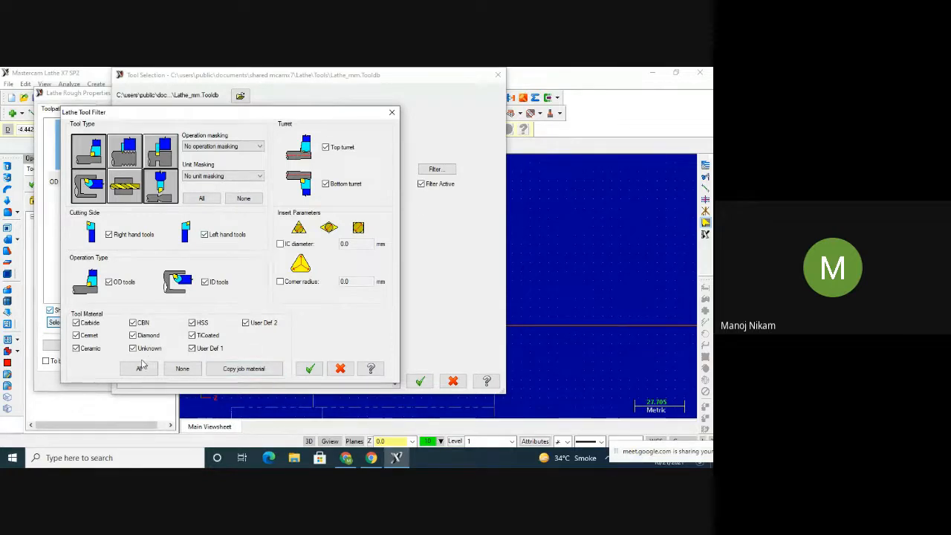
pyautogui.click(311, 370)
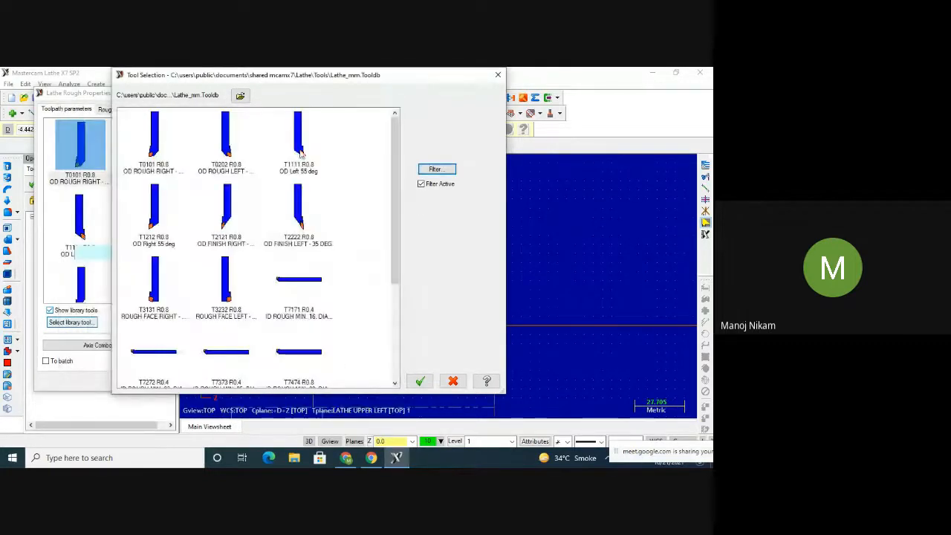
pyautogui.click(453, 381)
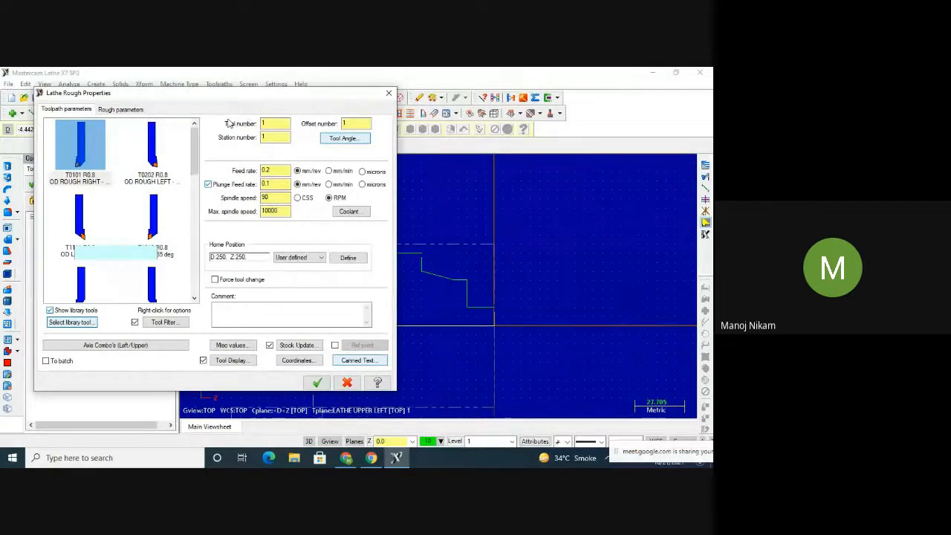
# Review the tool and offset numbers, the Tool Angle orientation options 180 deg. and Other, and the feed and plunge feed rate settings
pyautogui.click(278, 124)
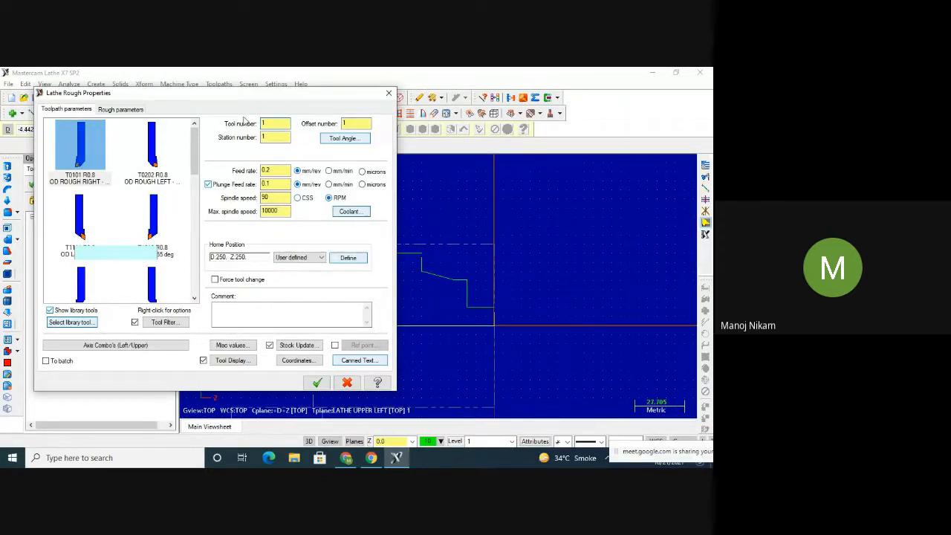
pyautogui.click(359, 122)
pyautogui.click(344, 139)
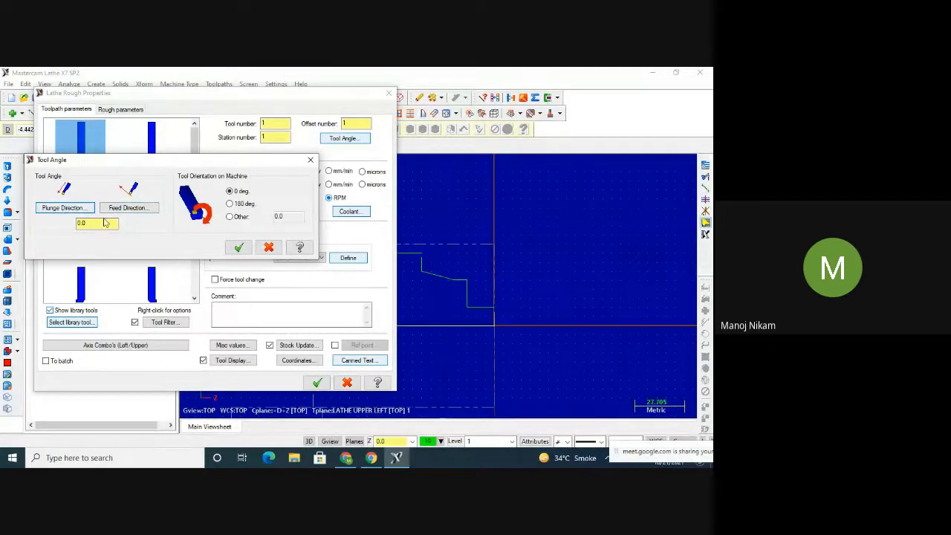
pyautogui.click(229, 204)
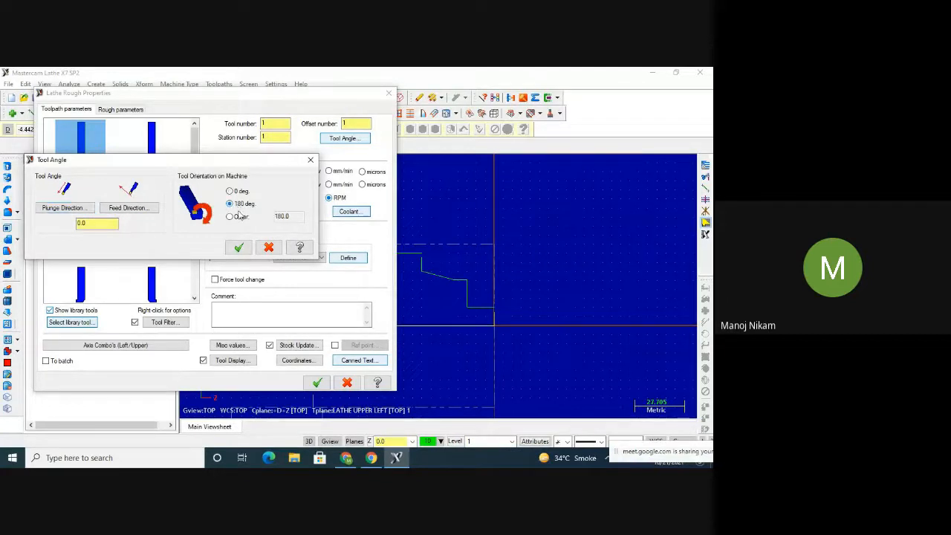
pyautogui.click(231, 218)
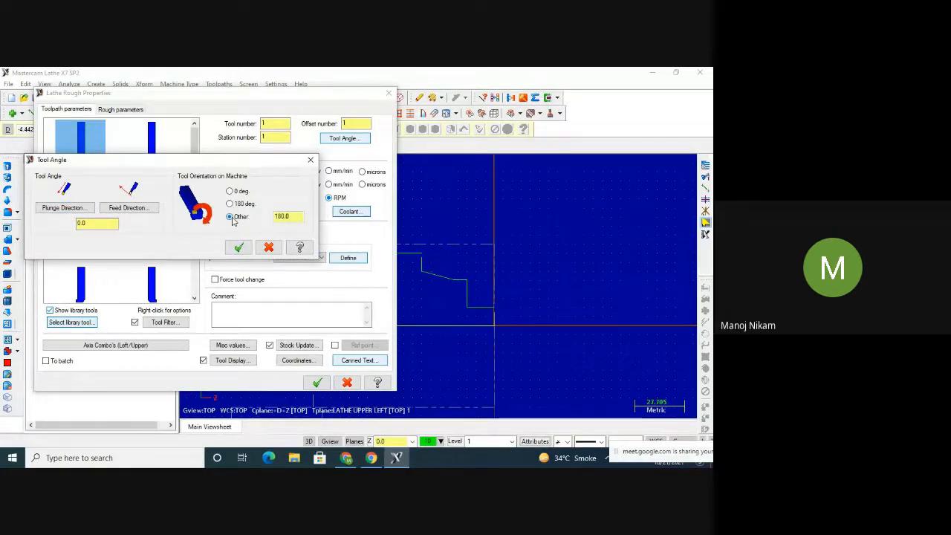
pyautogui.click(273, 249)
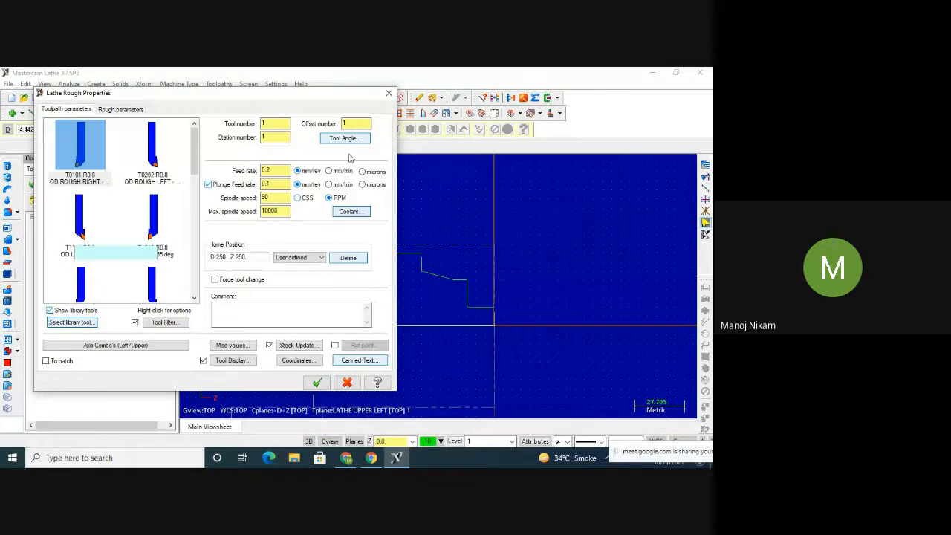
pyautogui.click(287, 171)
pyautogui.click(284, 184)
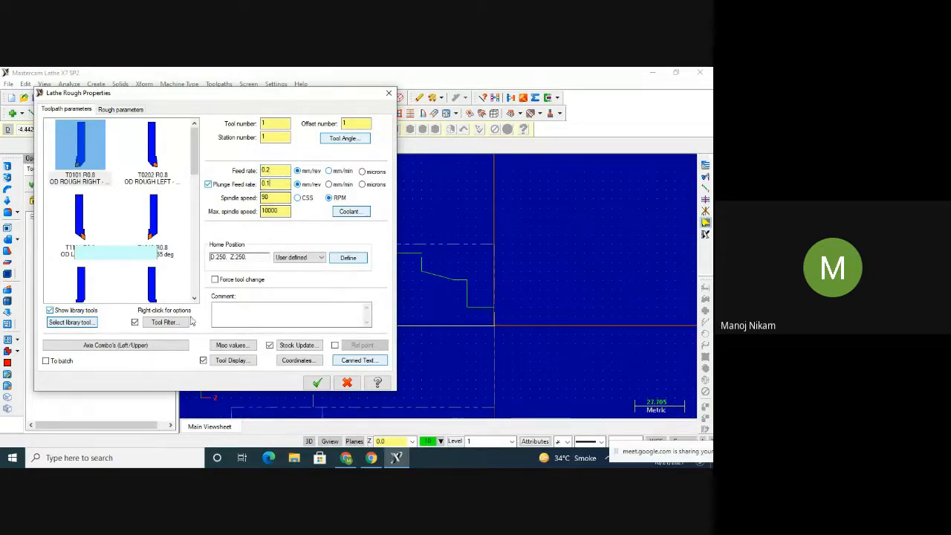
# Reopen the tool library and check the tool material choices in its filter, cancelling without changes
pyautogui.click(71, 322)
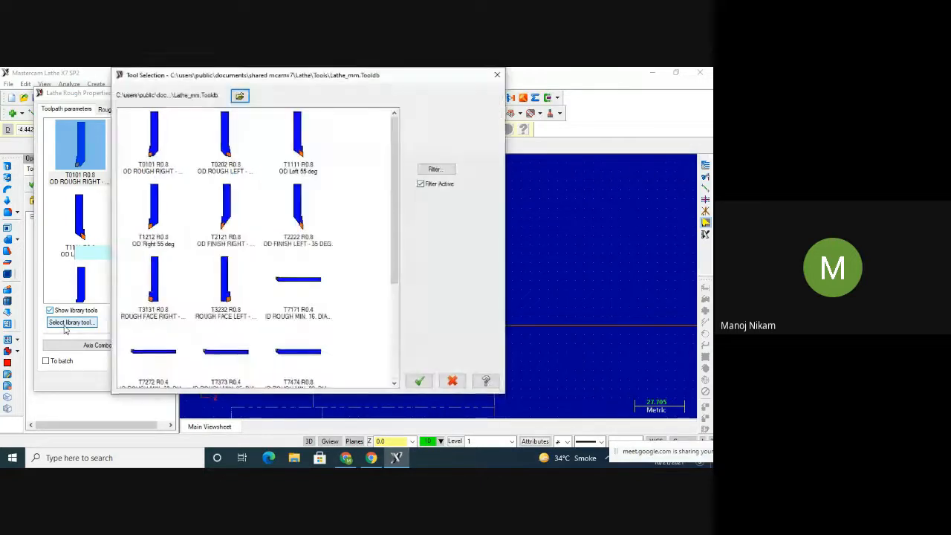
pyautogui.click(435, 169)
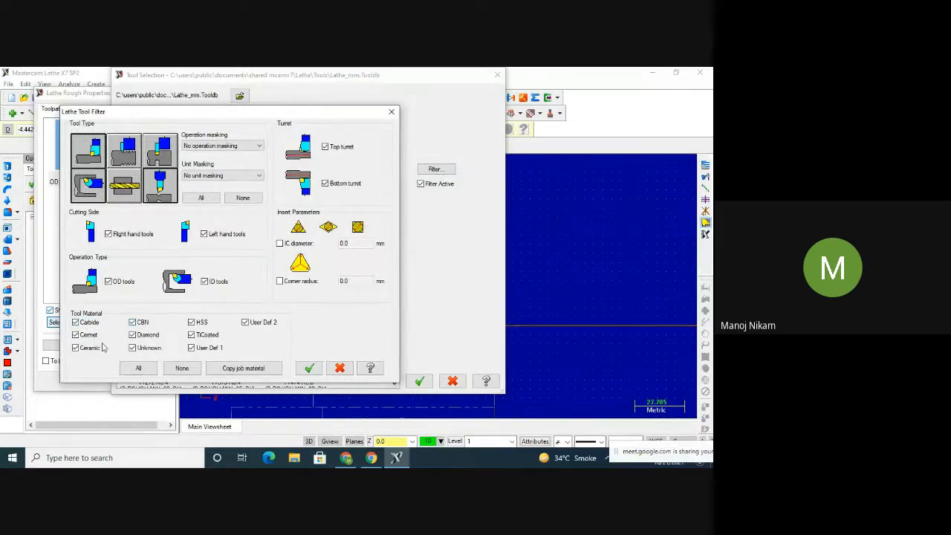
pyautogui.click(339, 369)
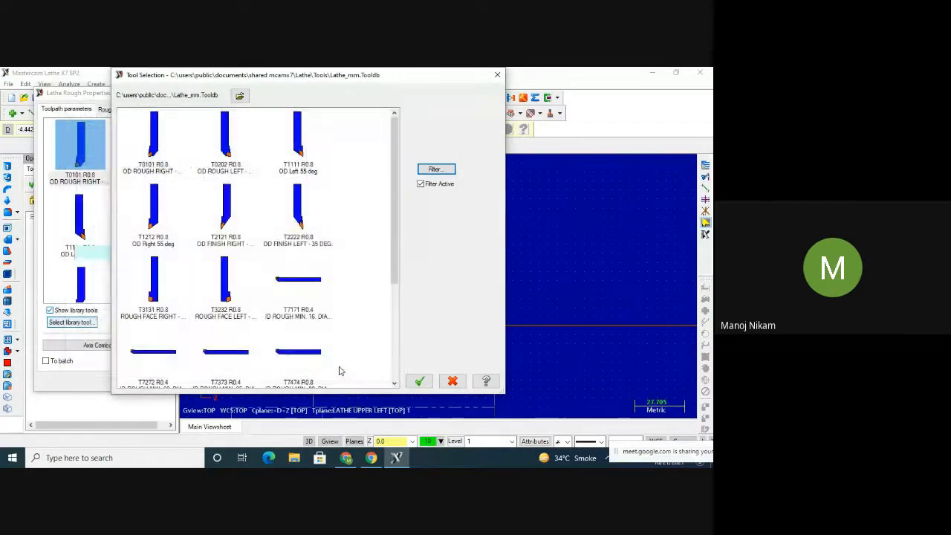
# Leave the tool library, check the spindle speed and maximum spindle speed, and turn Flood coolant on for the roughing operation
pyautogui.click(499, 76)
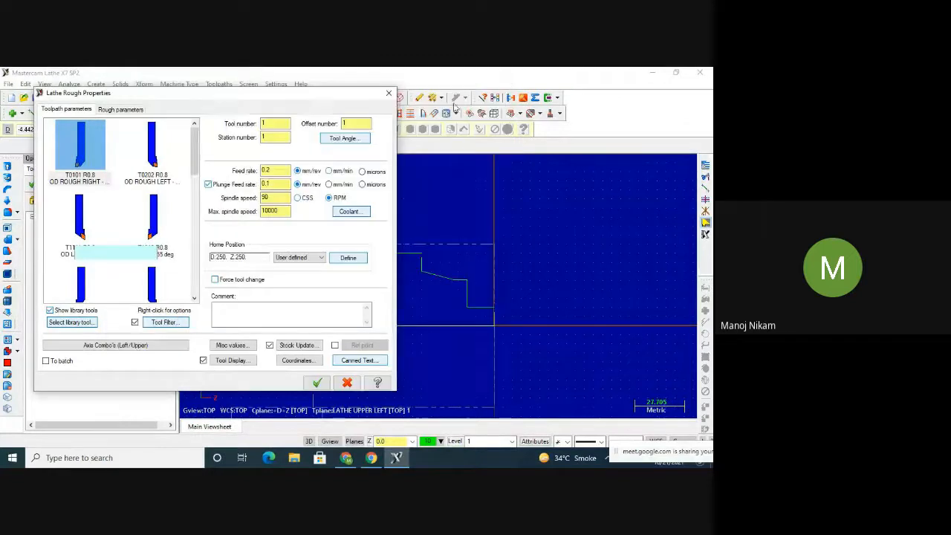
pyautogui.click(280, 197)
pyautogui.click(282, 211)
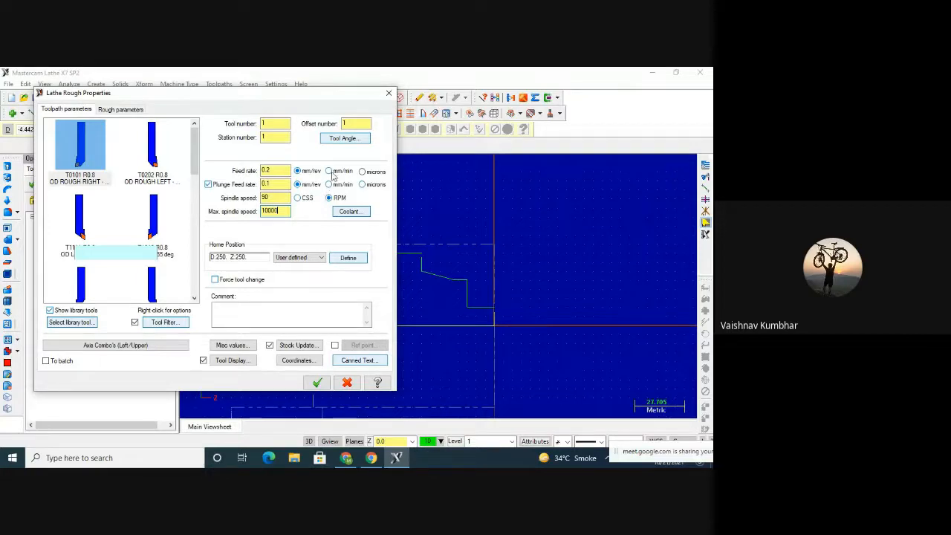
pyautogui.click(350, 212)
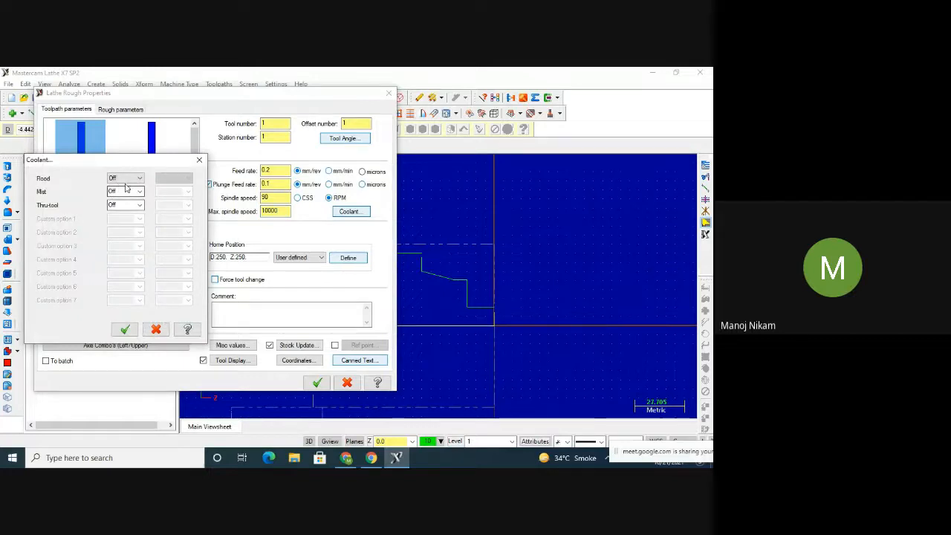
pyautogui.click(137, 179)
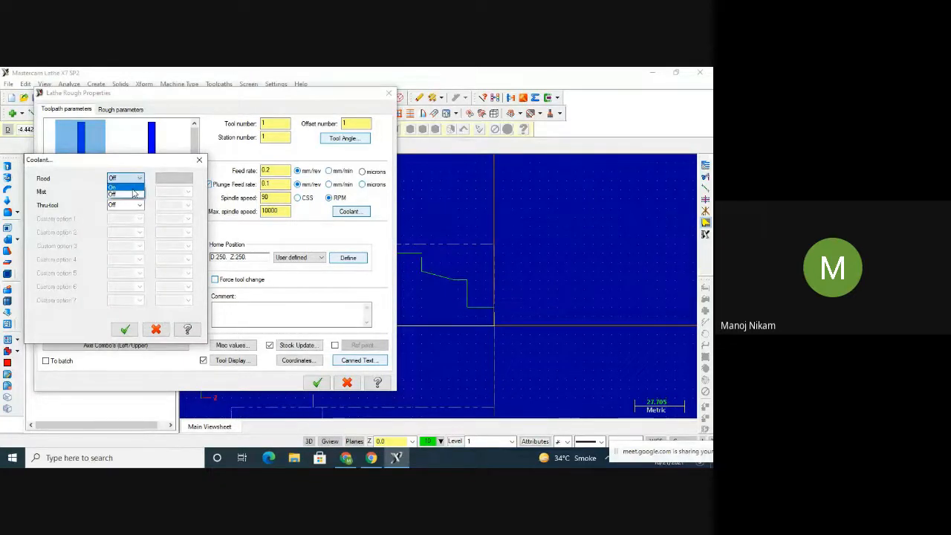
pyautogui.click(127, 196)
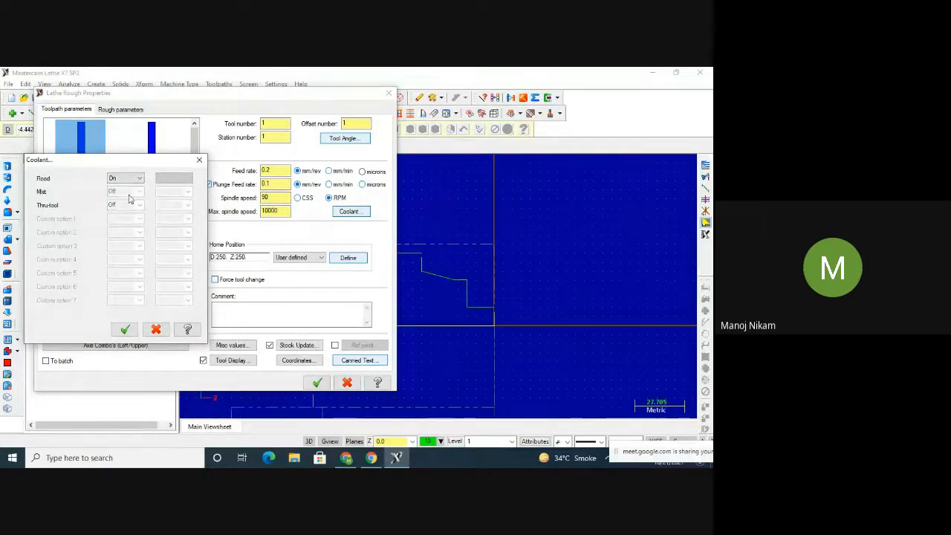
pyautogui.click(124, 331)
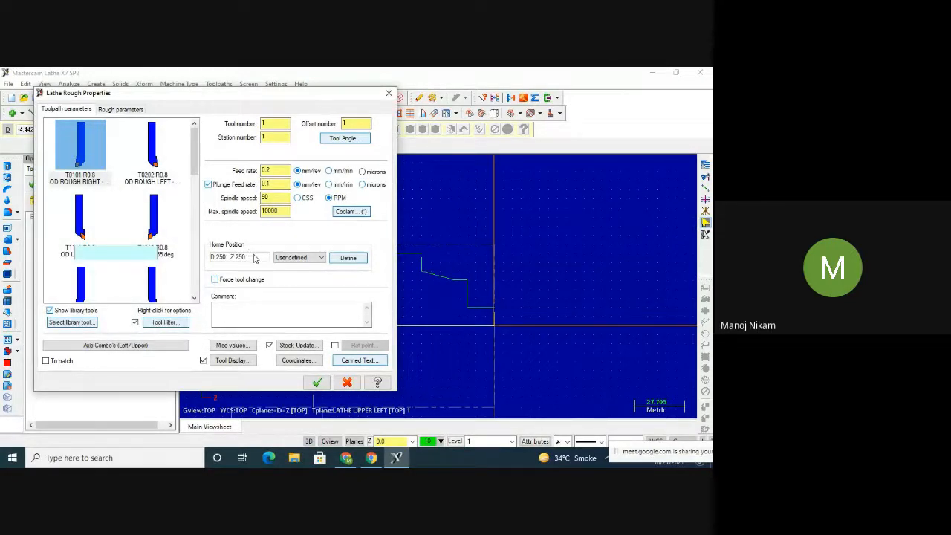
# Review the home position sources From Machine and User defined, the D and Z home coordinates, and the stock update parameters
pyautogui.click(303, 258)
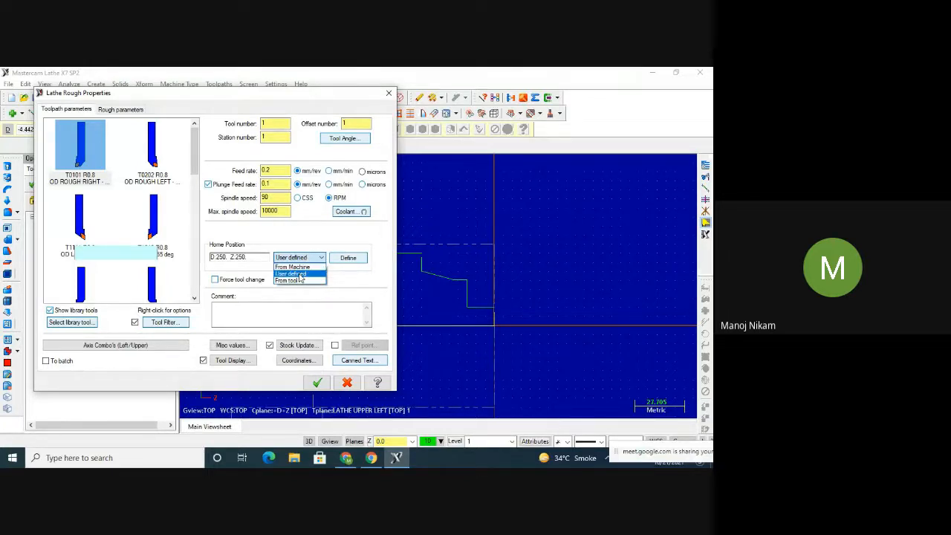
pyautogui.click(298, 267)
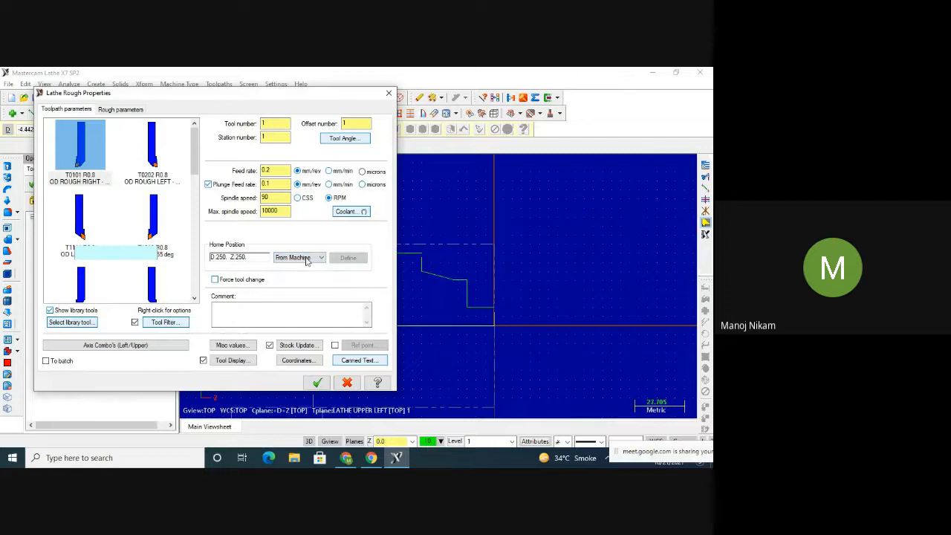
pyautogui.click(301, 259)
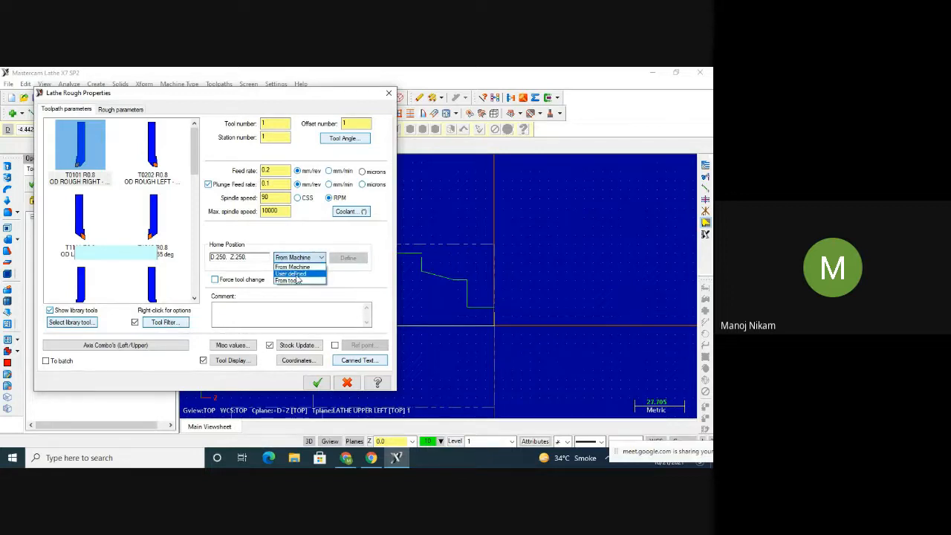
pyautogui.click(298, 275)
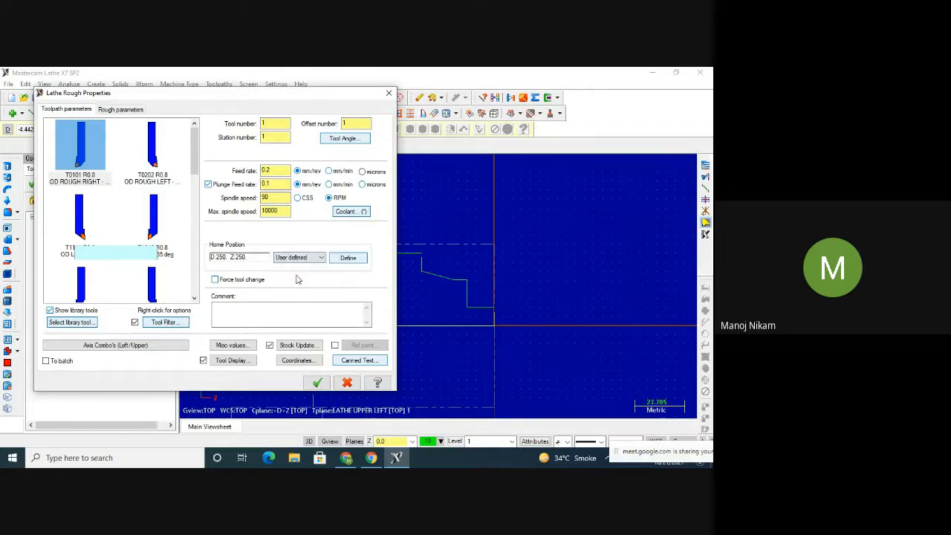
pyautogui.click(345, 258)
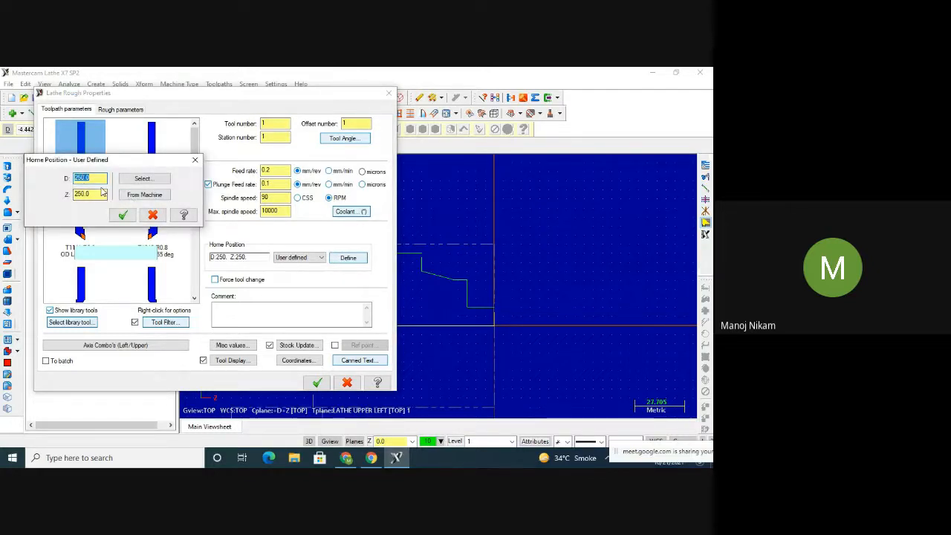
pyautogui.click(150, 217)
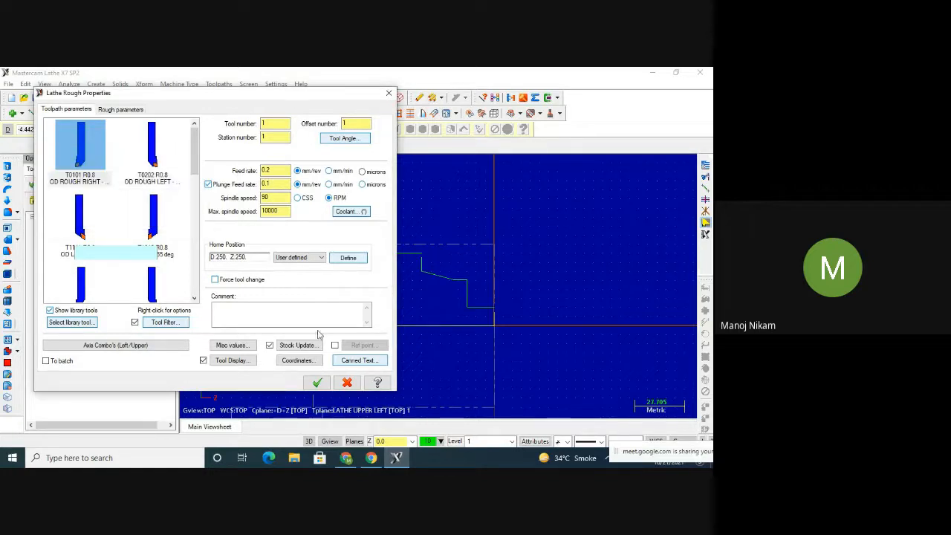
pyautogui.click(283, 348)
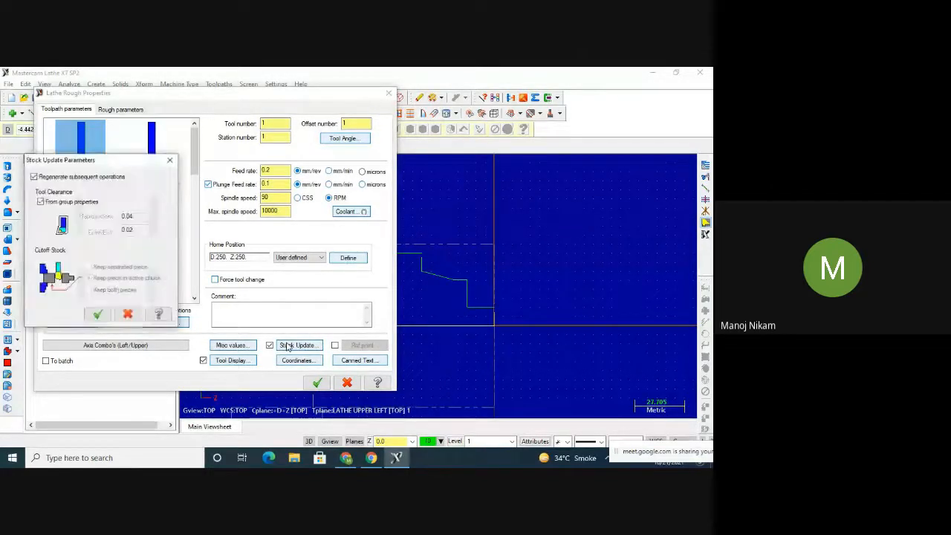
pyautogui.click(138, 319)
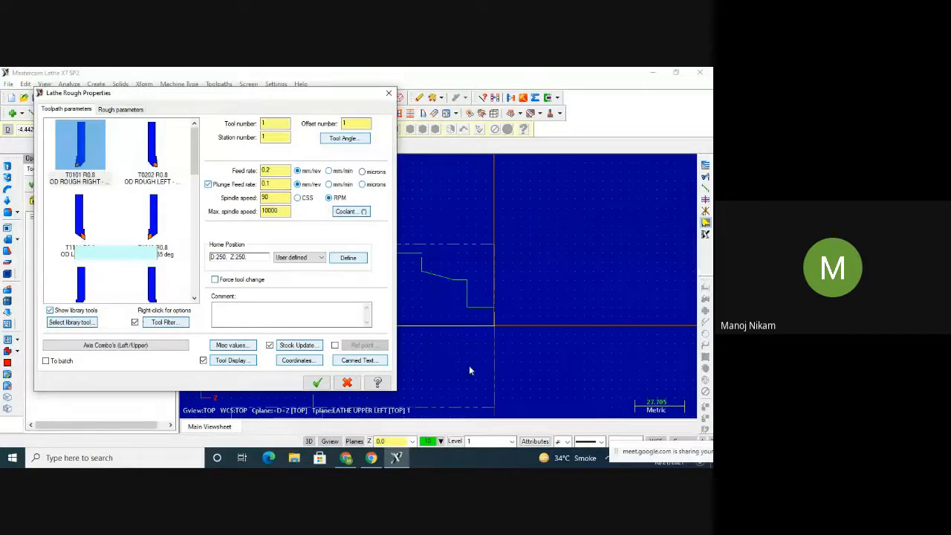
# Set the stock to leave in Z to 0.2 in the rough parameters, checking the stock to leave in X
pyautogui.click(119, 109)
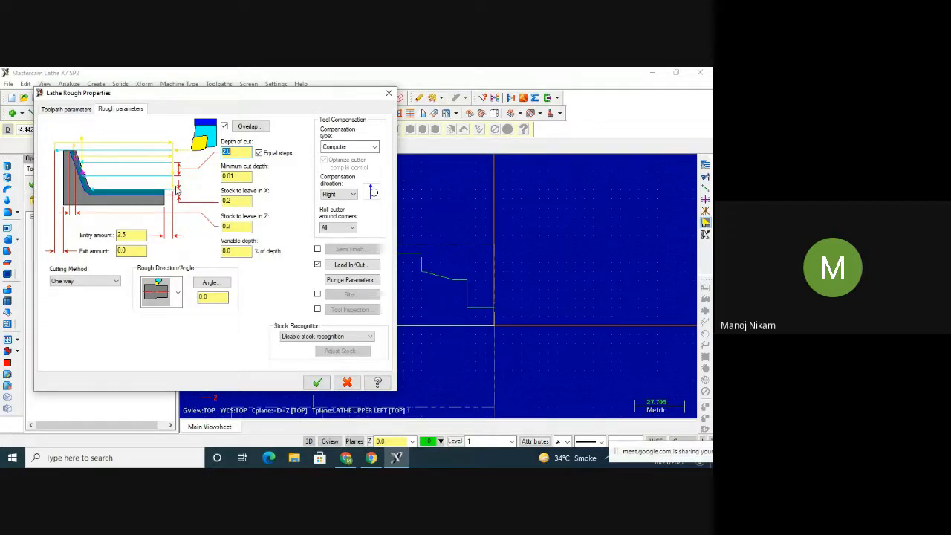
pyautogui.doubleClick(237, 200)
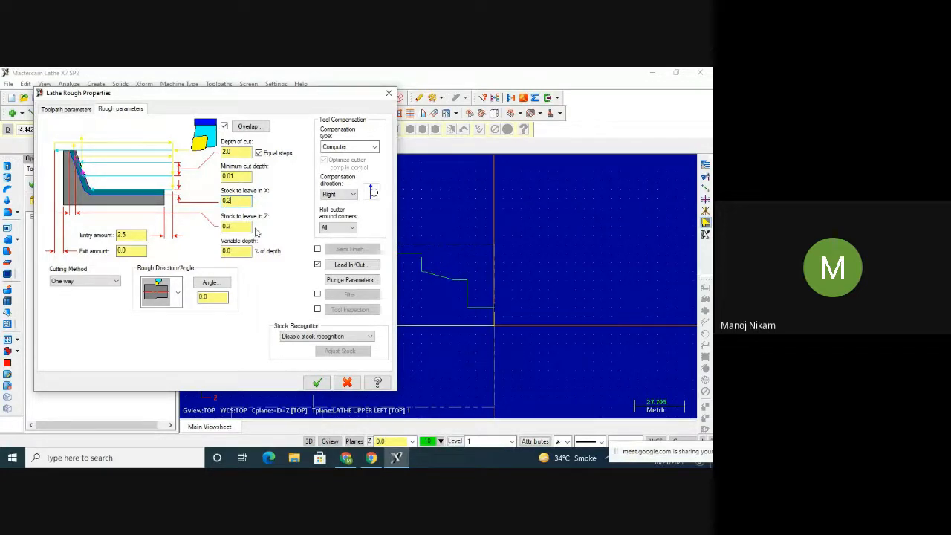
pyautogui.click(249, 227)
pyautogui.doubleClick(226, 225)
pyautogui.write('0.2')
pyautogui.click(232, 226)
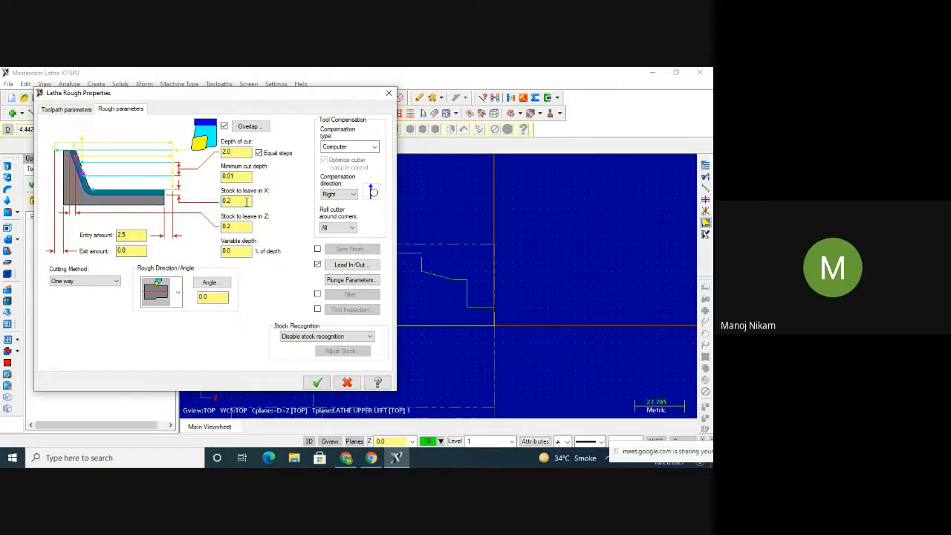
# Select Right as the tool compensation direction and compare it with the profile in the drawing
pyautogui.click(353, 196)
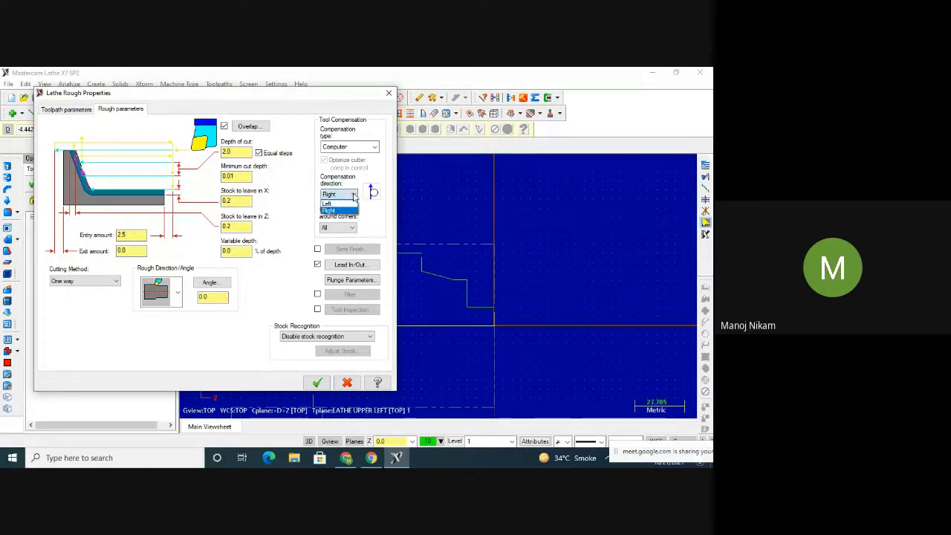
pyautogui.click(329, 210)
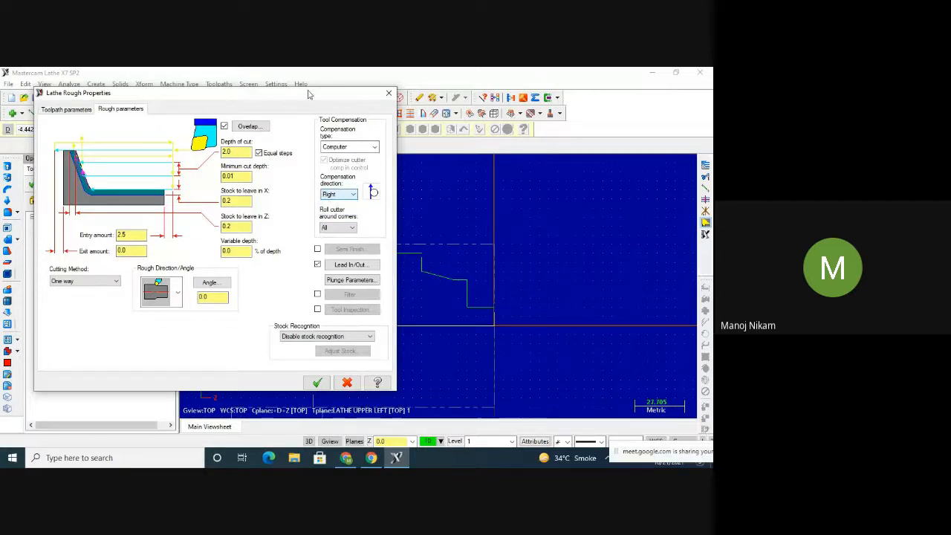
pyautogui.moveTo(306, 95); pyautogui.dragTo(149, 212)
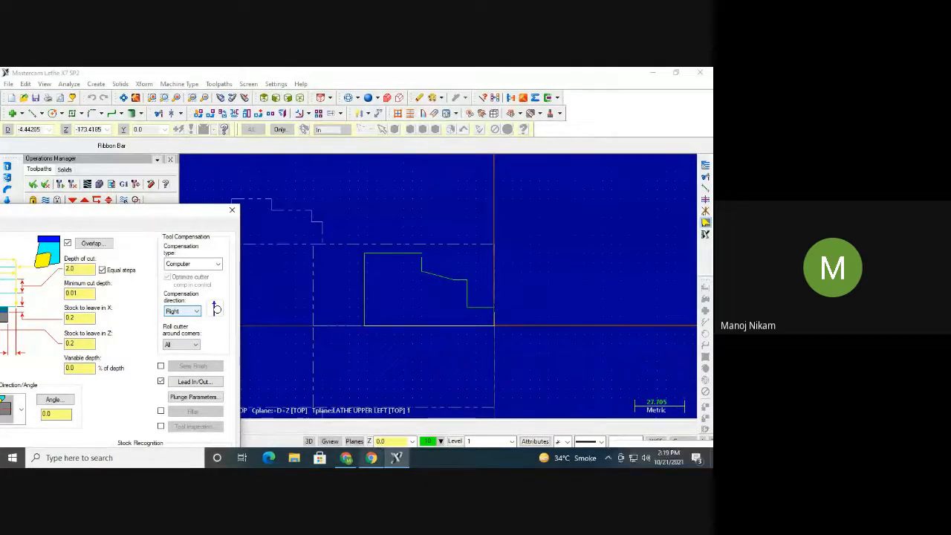
pyautogui.click(342, 459)
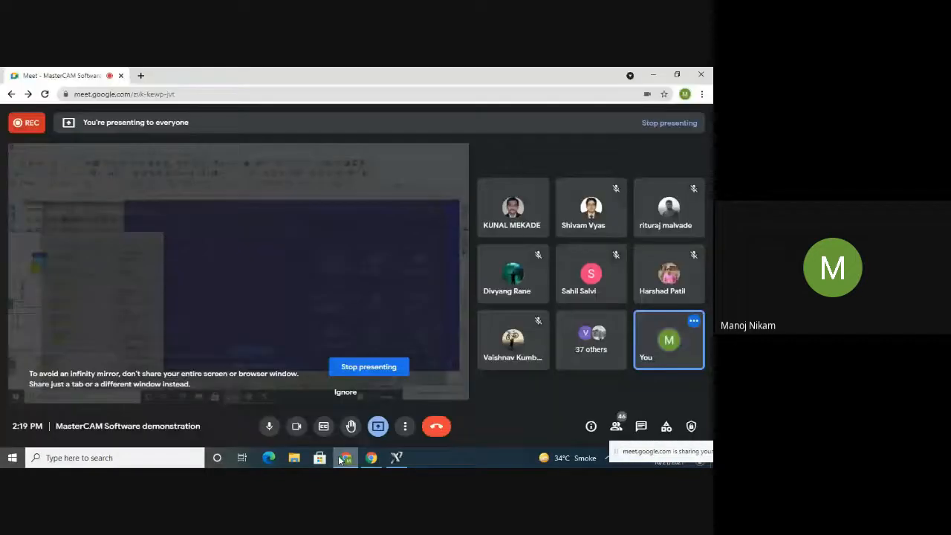
pyautogui.click(342, 459)
pyautogui.moveTo(176, 209); pyautogui.dragTo(337, 73)
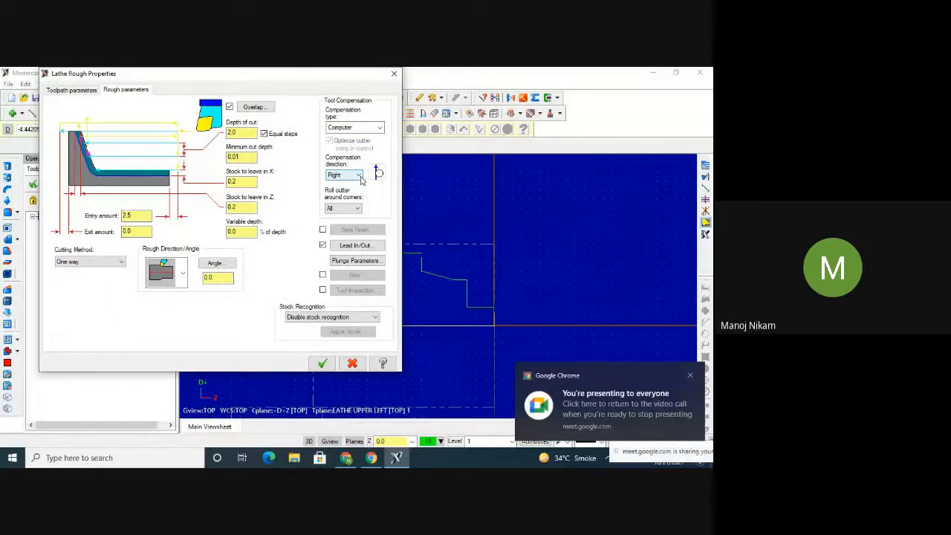
# Try to generate the rough turning toolpath with the chosen tool and rough parameters
pyautogui.click(322, 363)
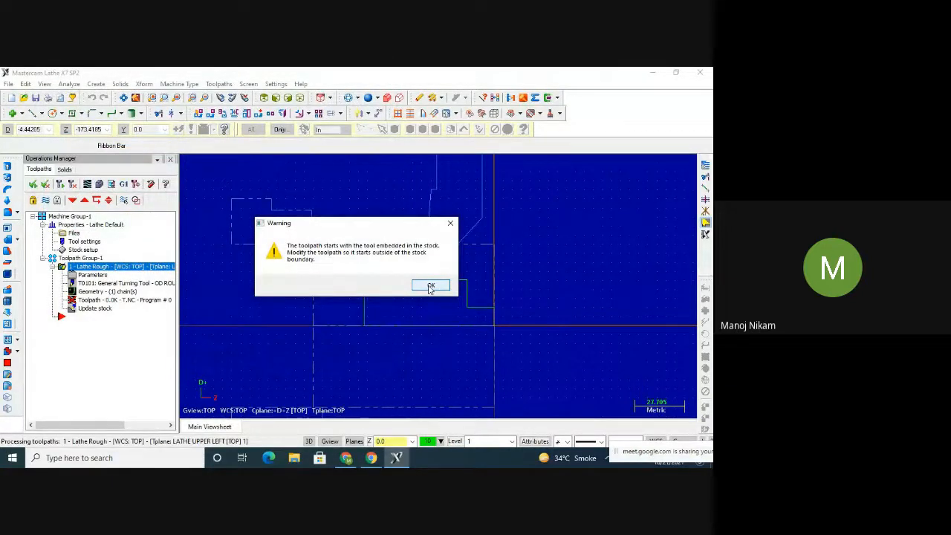
pyautogui.click(431, 286)
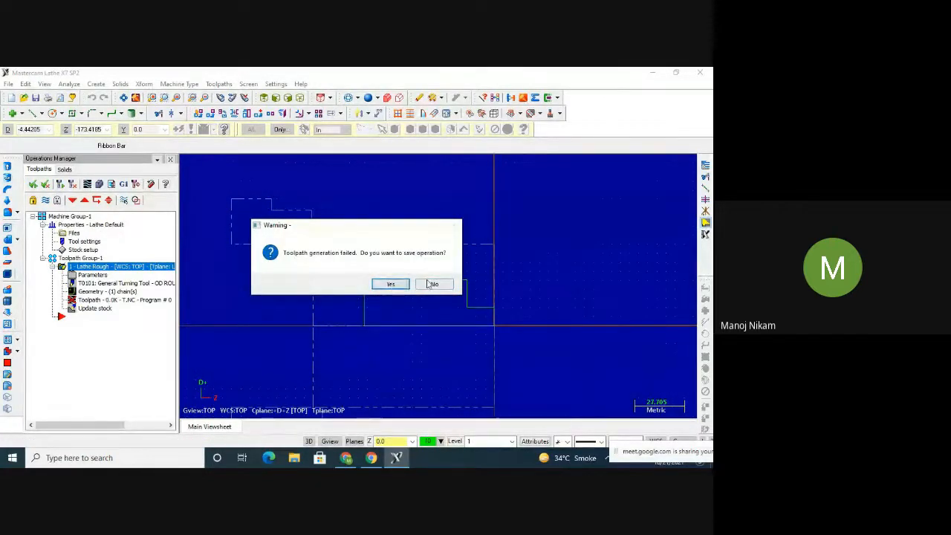
pyautogui.click(394, 287)
pyautogui.click(387, 281)
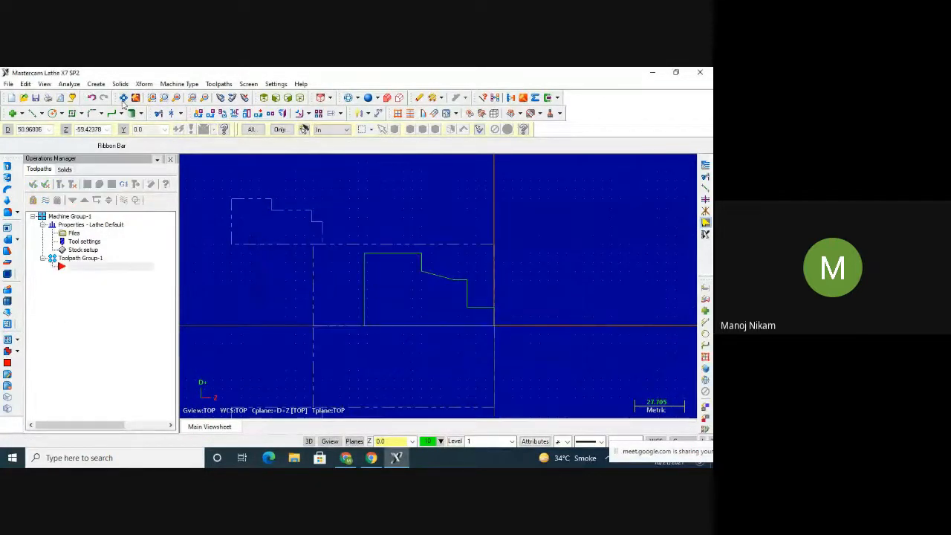
pyautogui.click(219, 84)
pyautogui.click(226, 96)
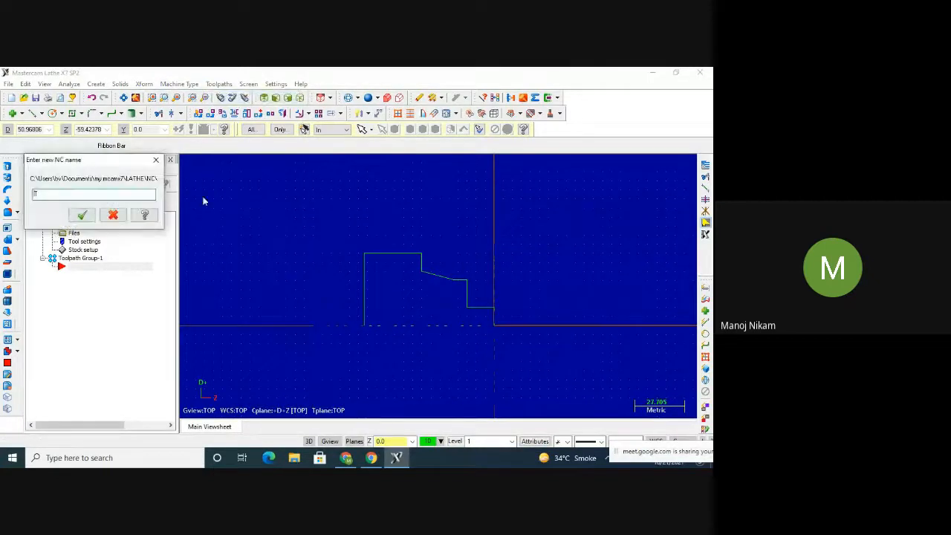
pyautogui.click(78, 214)
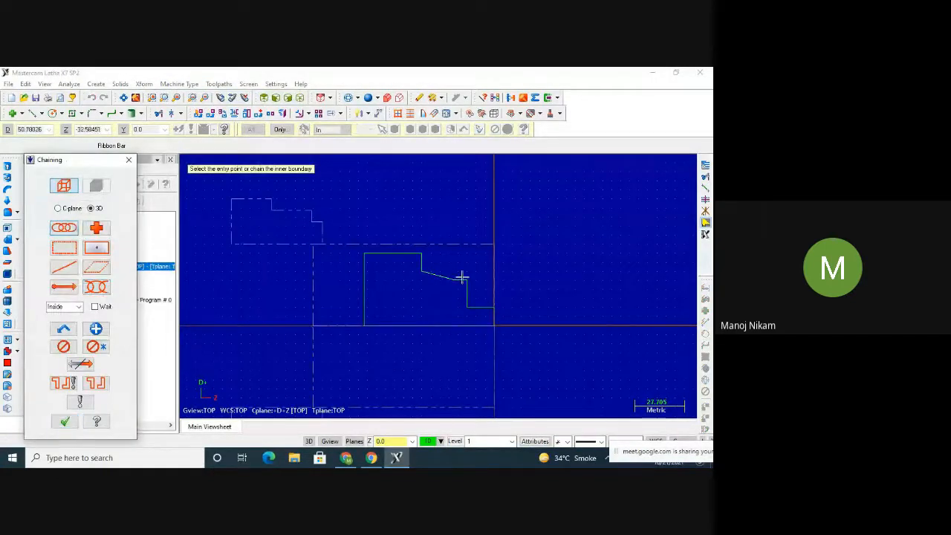
pyautogui.click(495, 311)
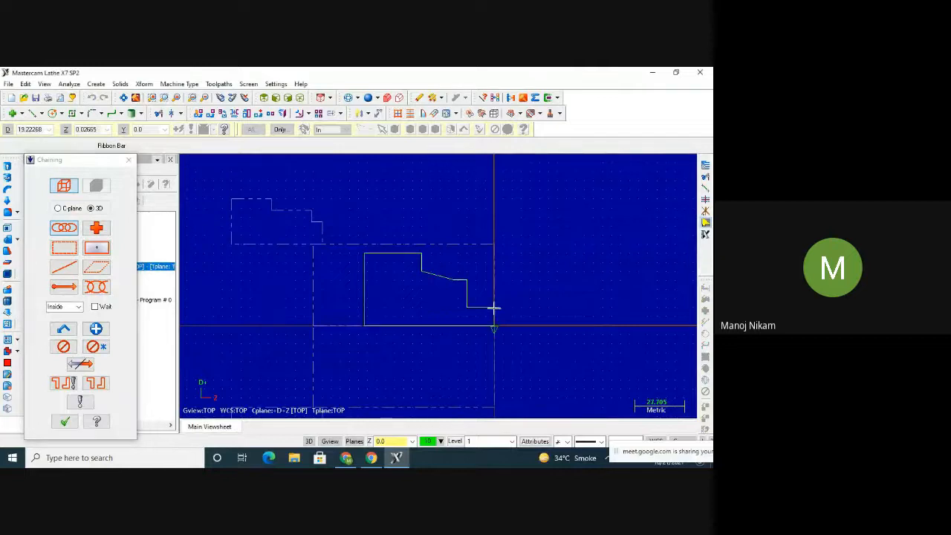
pyautogui.click(391, 253)
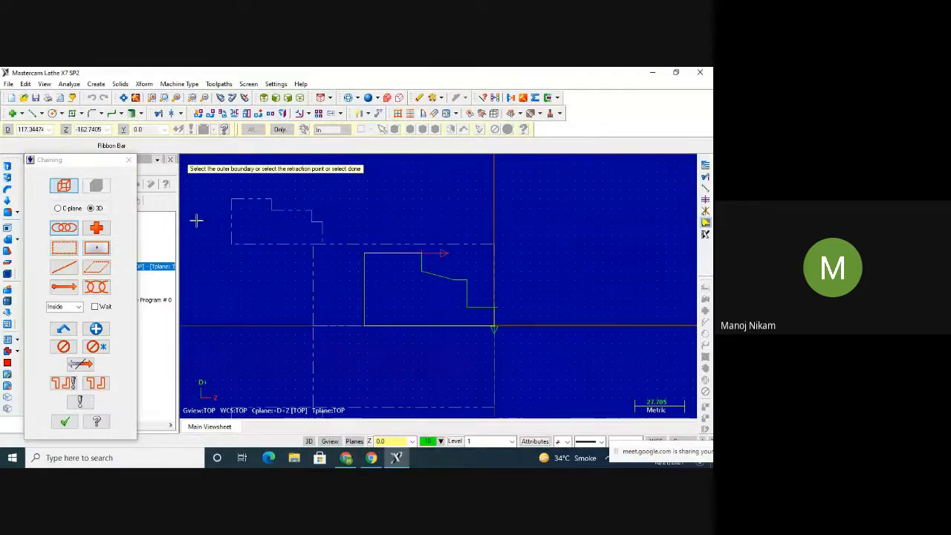
pyautogui.click(78, 307)
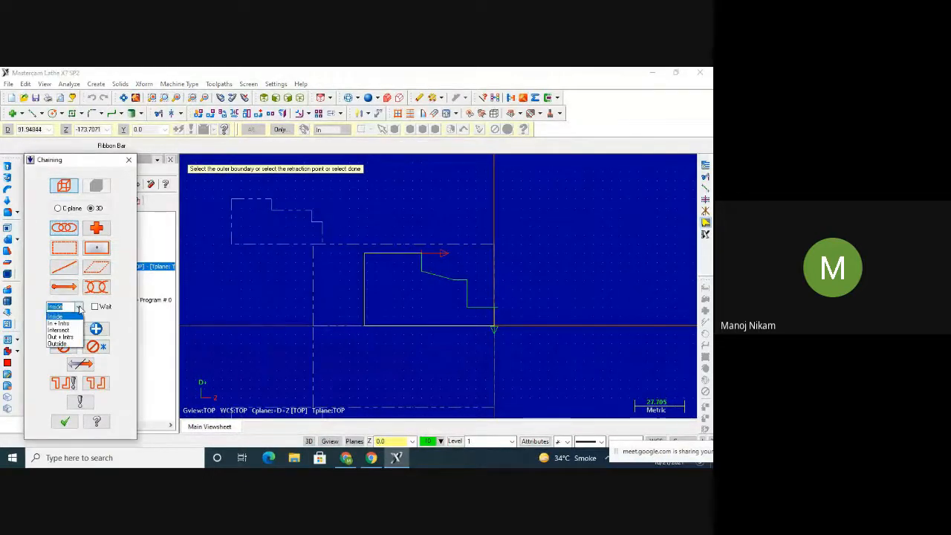
pyautogui.click(67, 343)
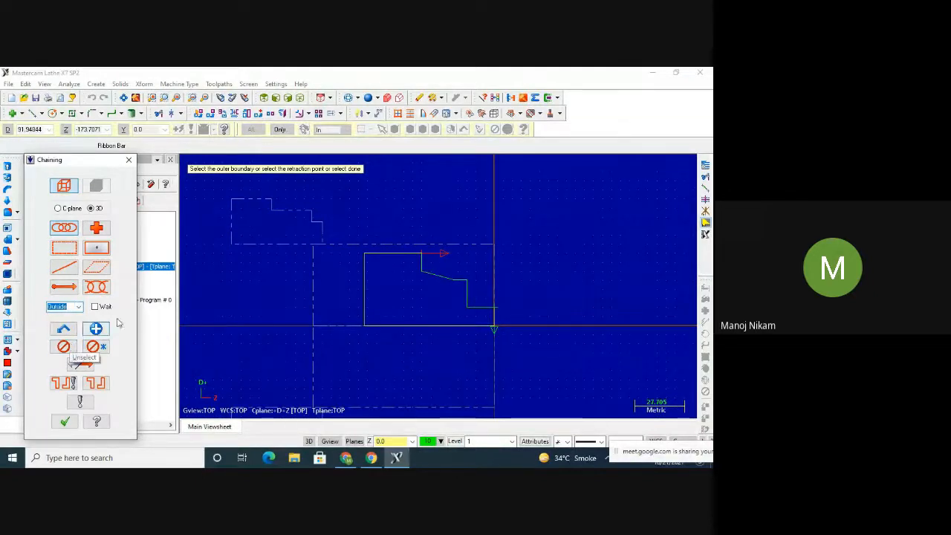
pyautogui.click(84, 369)
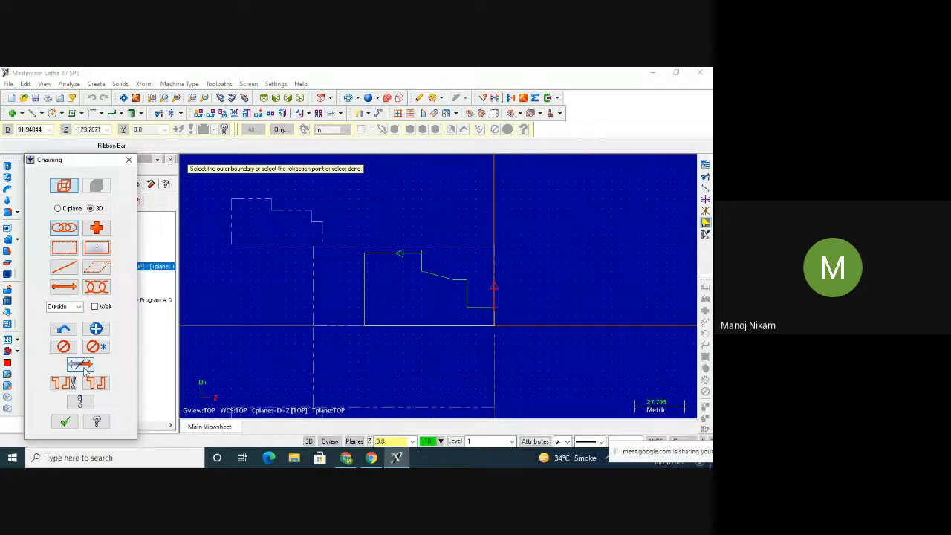
pyautogui.click(129, 159)
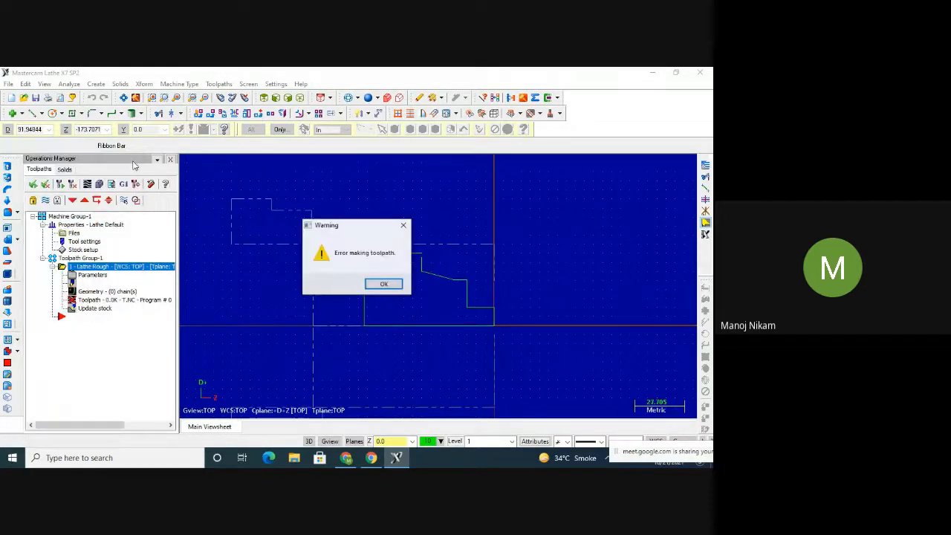
pyautogui.click(386, 283)
# Create a new rough turning toolpath by partially chaining the profile from the front face line to the large-diameter line, keeping the current tool and parameters
pyautogui.click(219, 83)
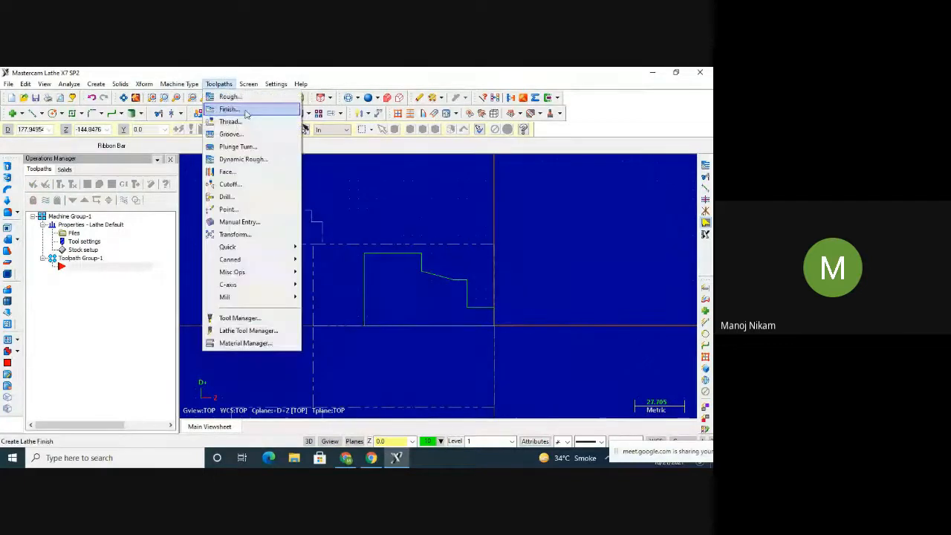
pyautogui.click(232, 96)
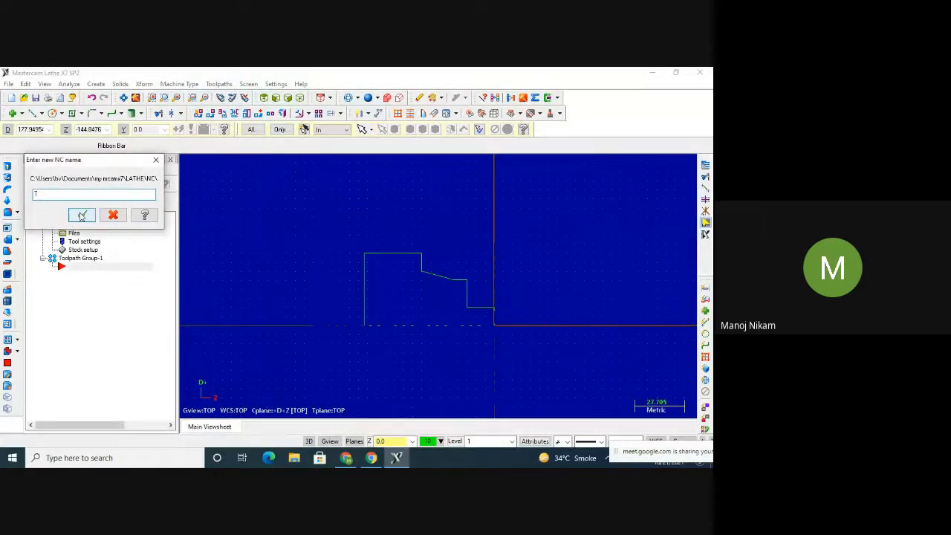
pyautogui.click(81, 215)
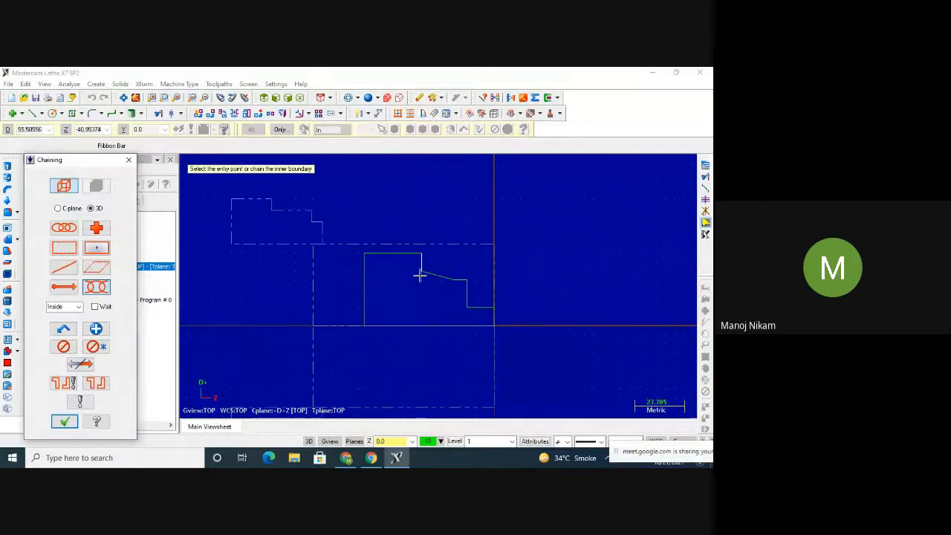
pyautogui.click(493, 318)
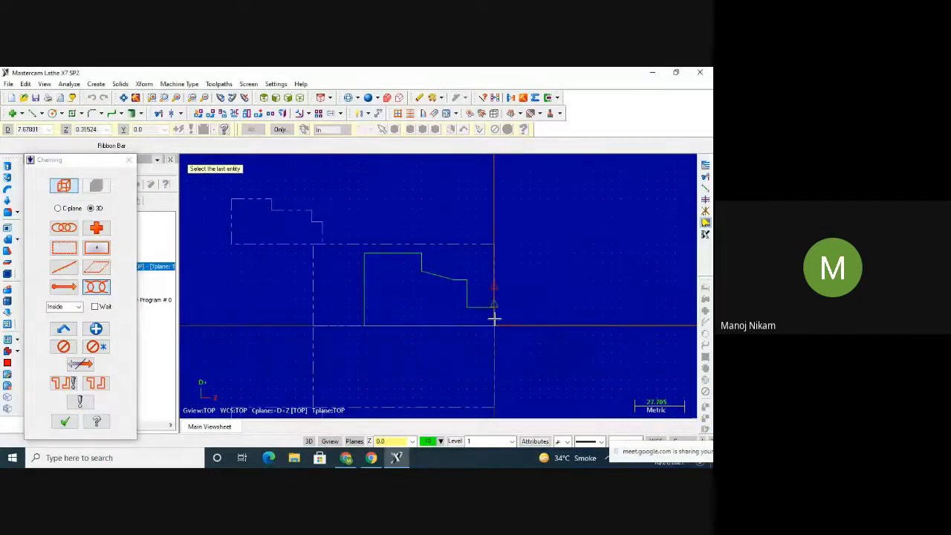
pyautogui.click(371, 254)
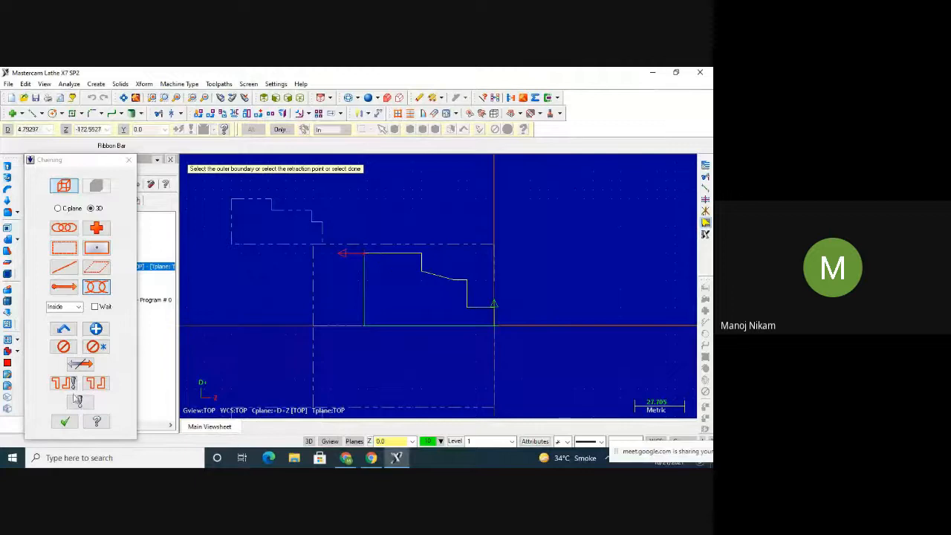
pyautogui.click(65, 422)
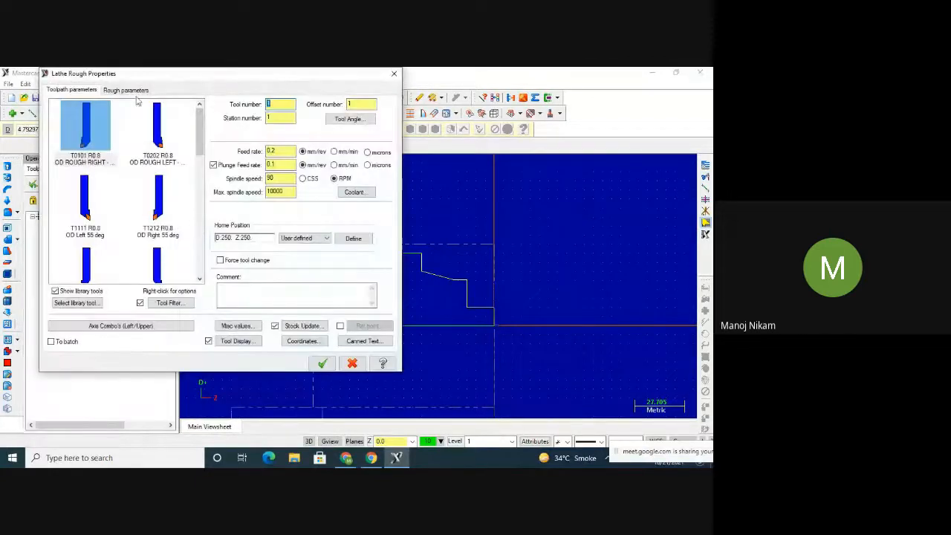
pyautogui.click(127, 90)
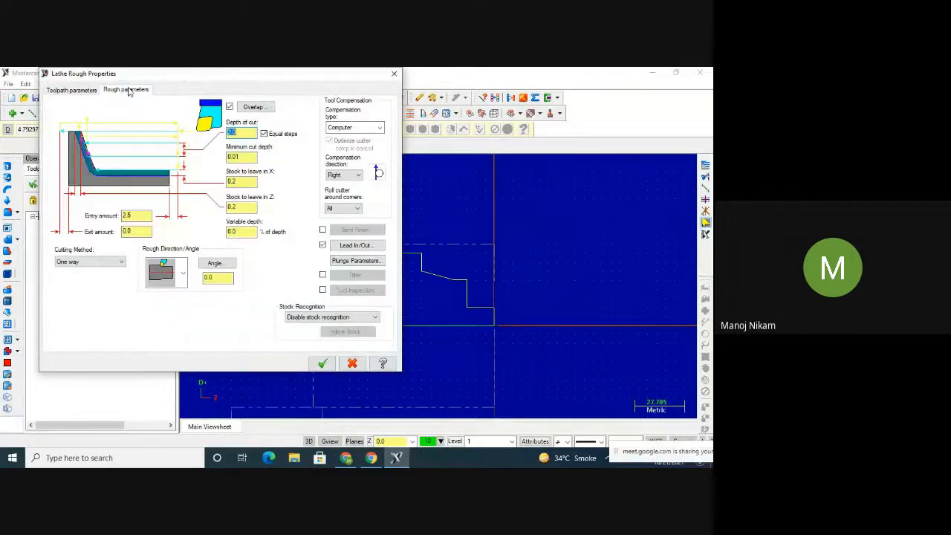
pyautogui.click(322, 363)
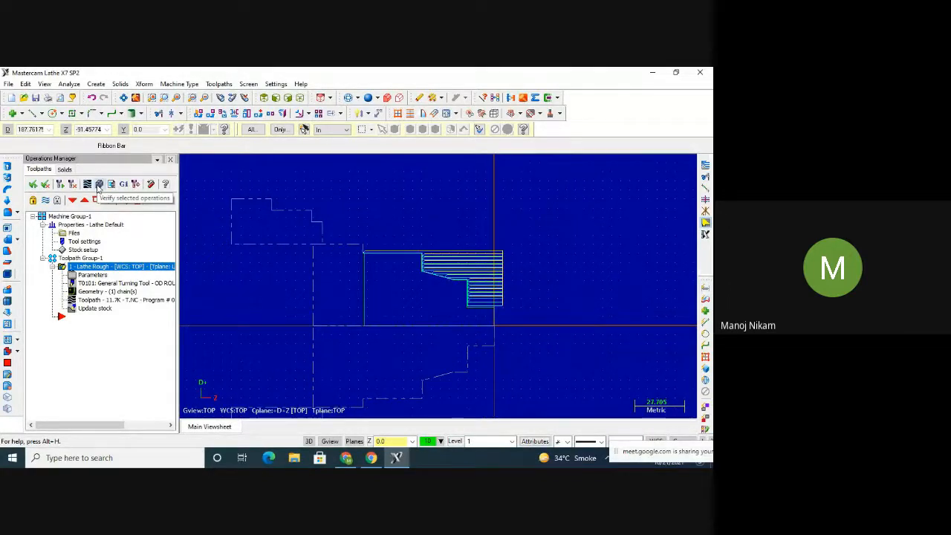
# Open the verification of the roughing operation and examine the chuck, stock and tool tip from several angles
pyautogui.click(99, 184)
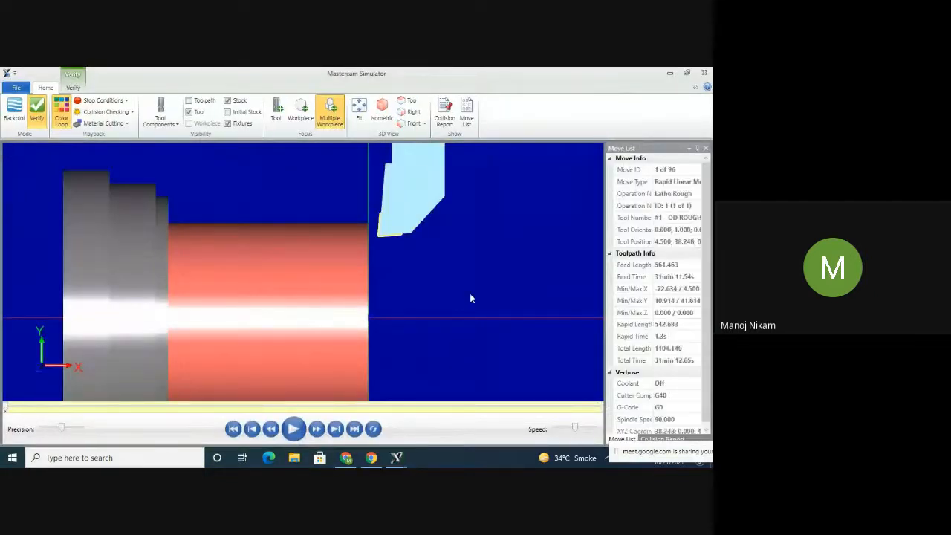
pyautogui.moveTo(475, 294); pyautogui.dragTo(463, 294, button='middle')
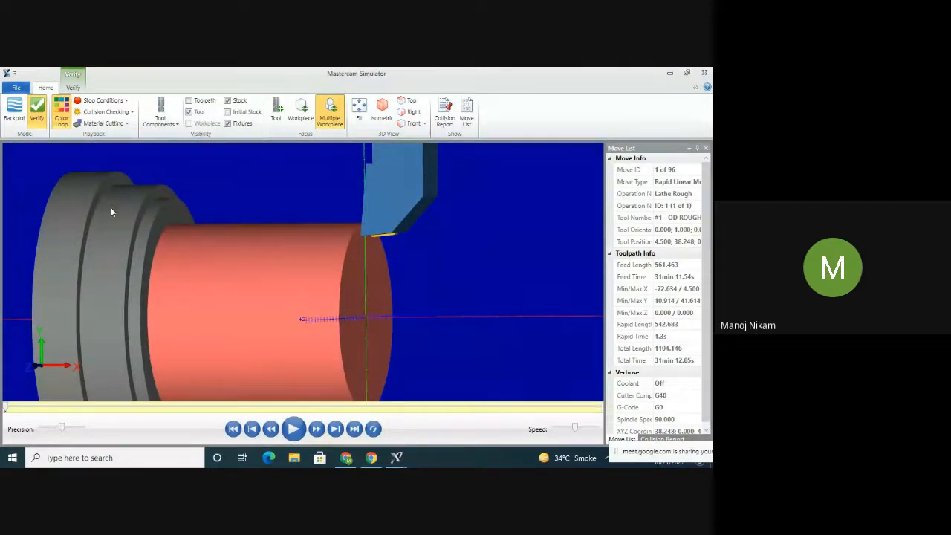
pyautogui.moveTo(413, 205); pyautogui.dragTo(523, 317, button='middle')
pyautogui.scroll(5, 386, 244)
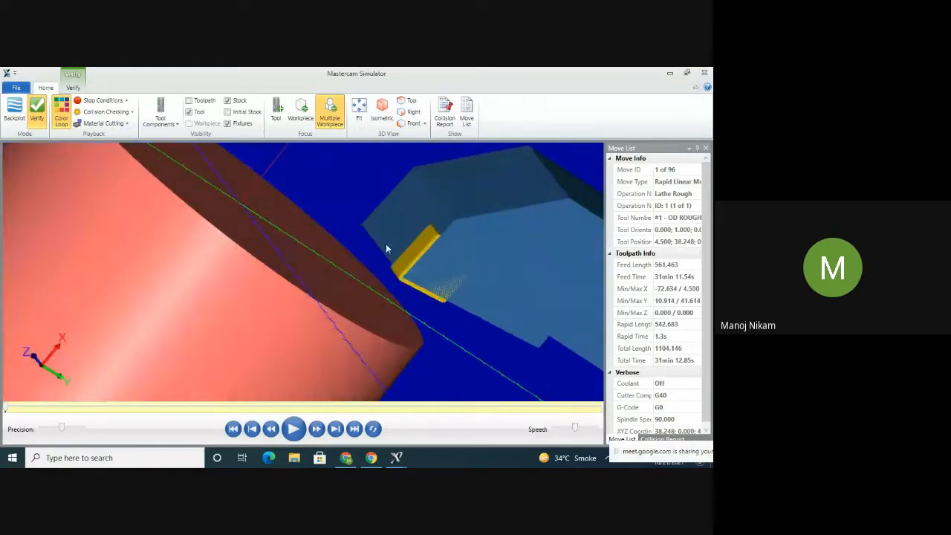
pyautogui.scroll(-5, 405, 274)
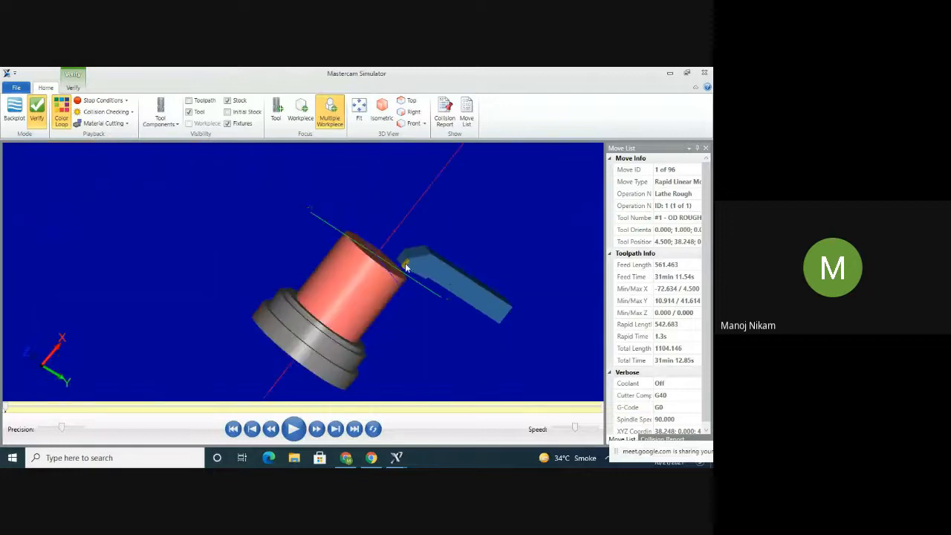
pyautogui.moveTo(449, 283); pyautogui.dragTo(385, 408, button='middle')
pyautogui.scroll(-2, 307, 330)
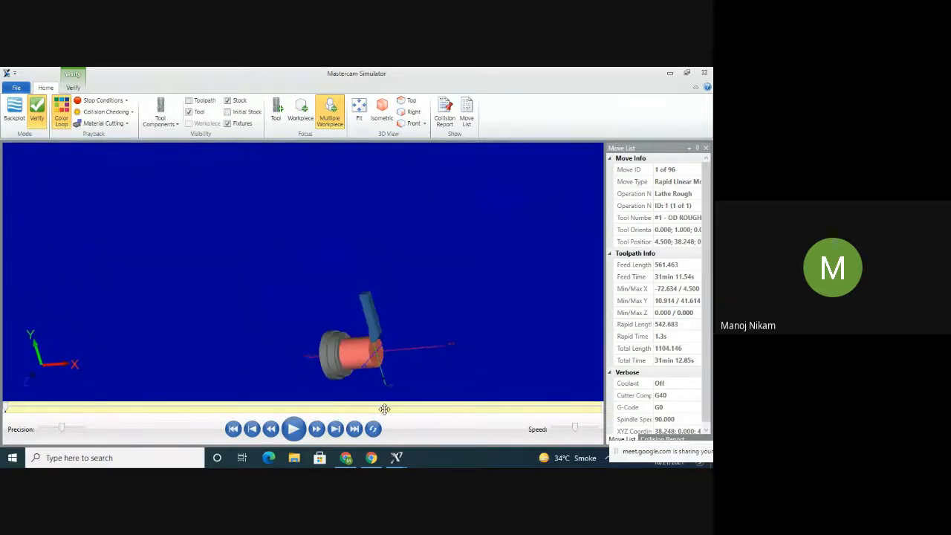
# Toggle the tool's visibility off and on, fit the model in an isometric view and look over the Verify options
pyautogui.click(198, 112)
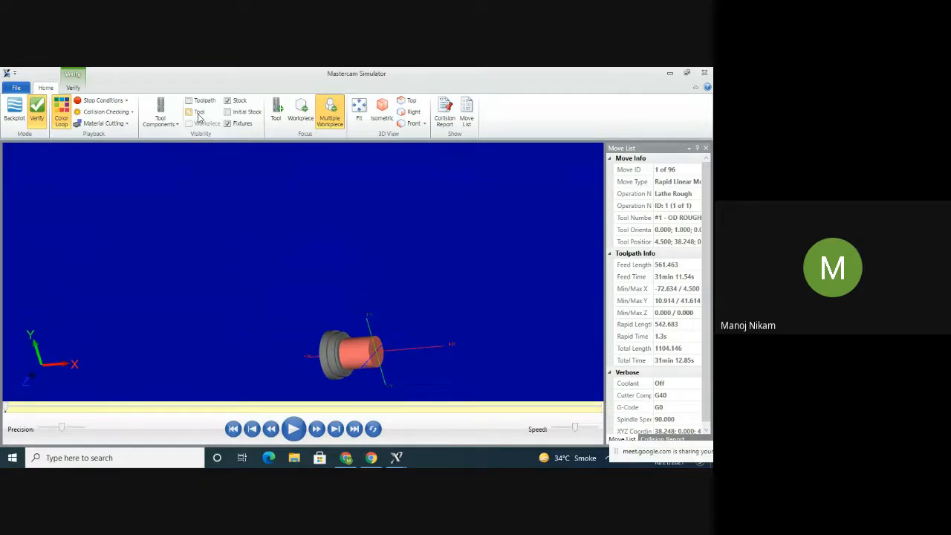
pyautogui.click(198, 113)
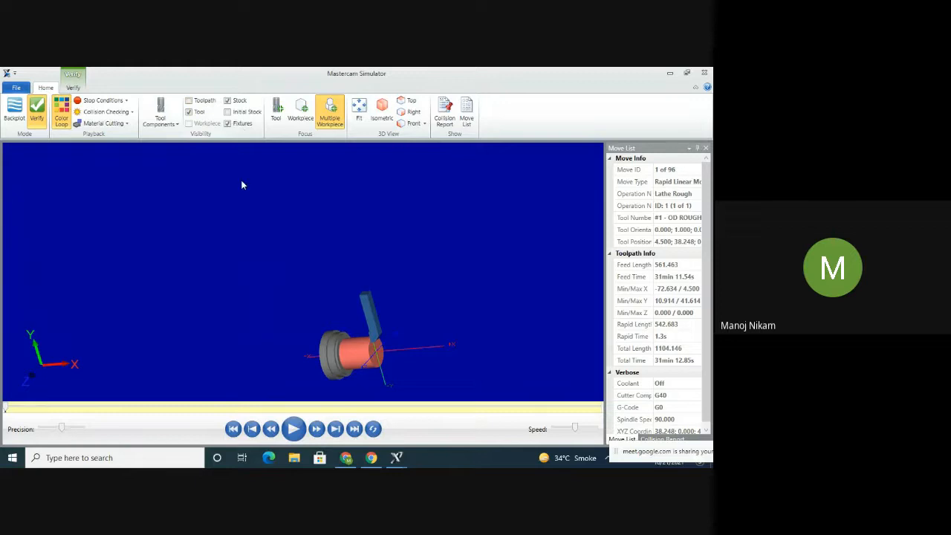
pyautogui.click(357, 111)
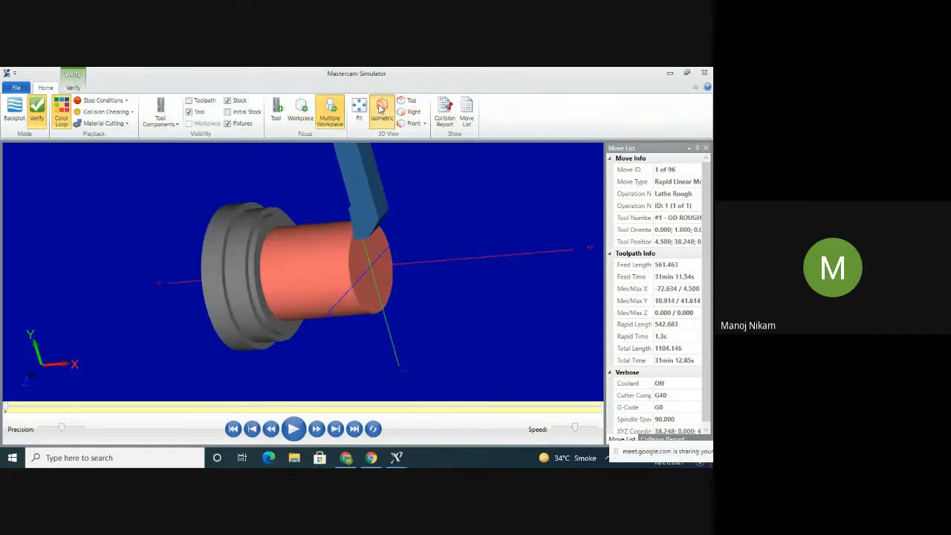
pyautogui.click(381, 110)
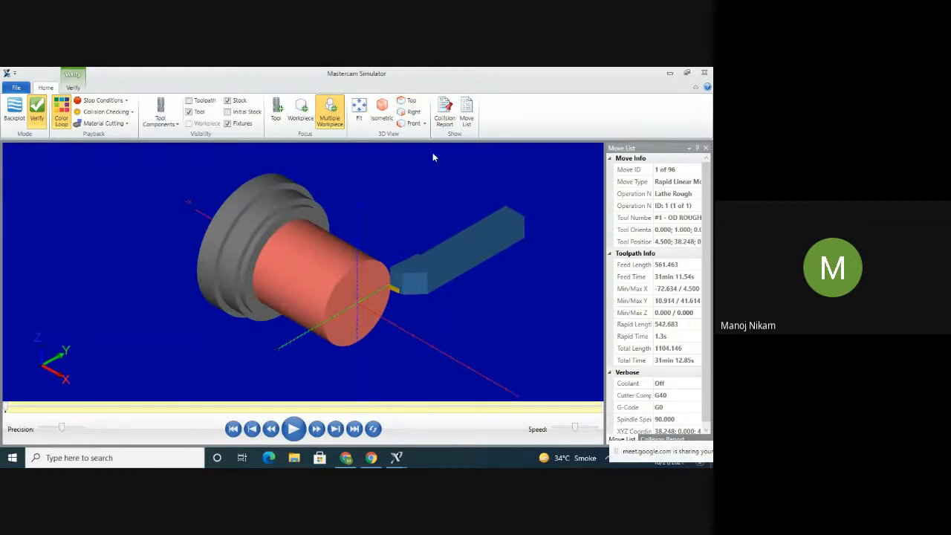
pyautogui.click(72, 88)
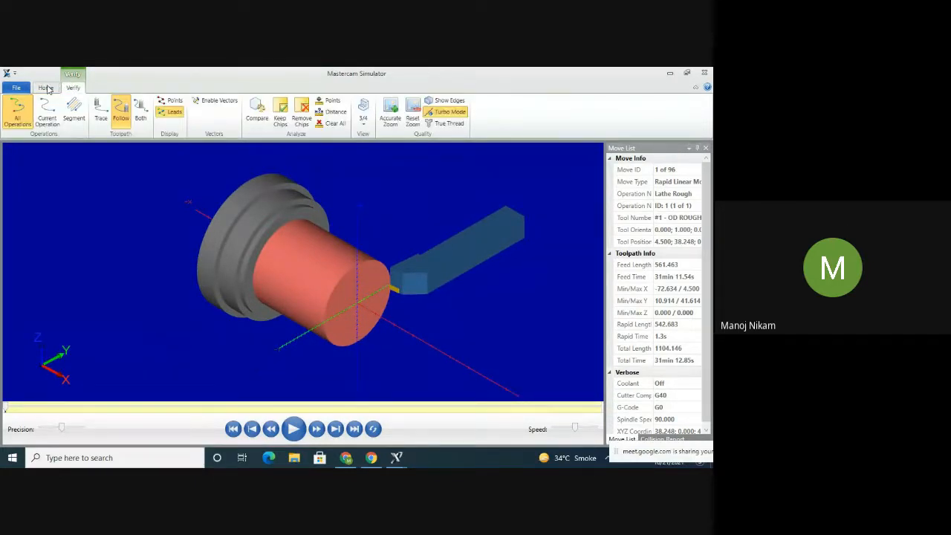
pyautogui.click(46, 88)
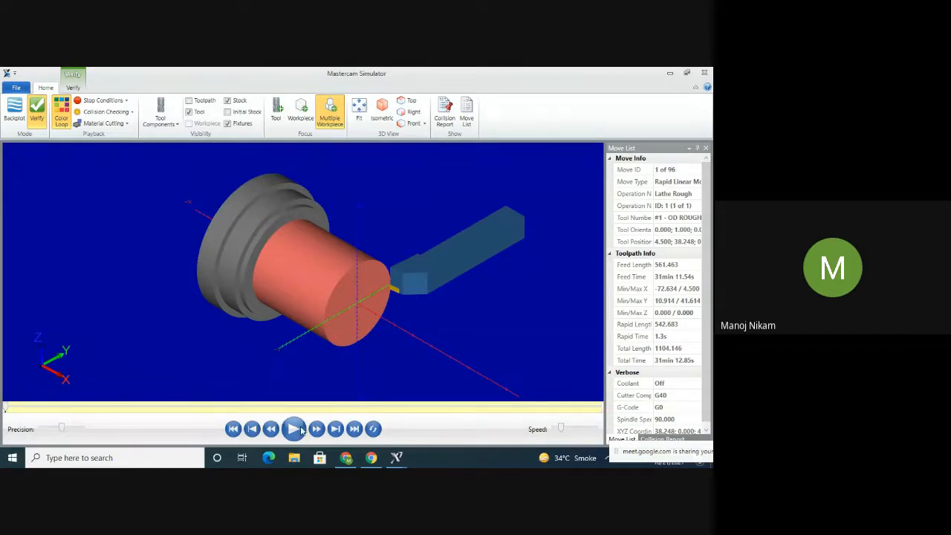
# Play the rough turning simulation to its end, watching the tool cut the stepped profile up close
pyautogui.click(294, 429)
pyautogui.moveTo(448, 276); pyautogui.dragTo(453, 300, button='middle')
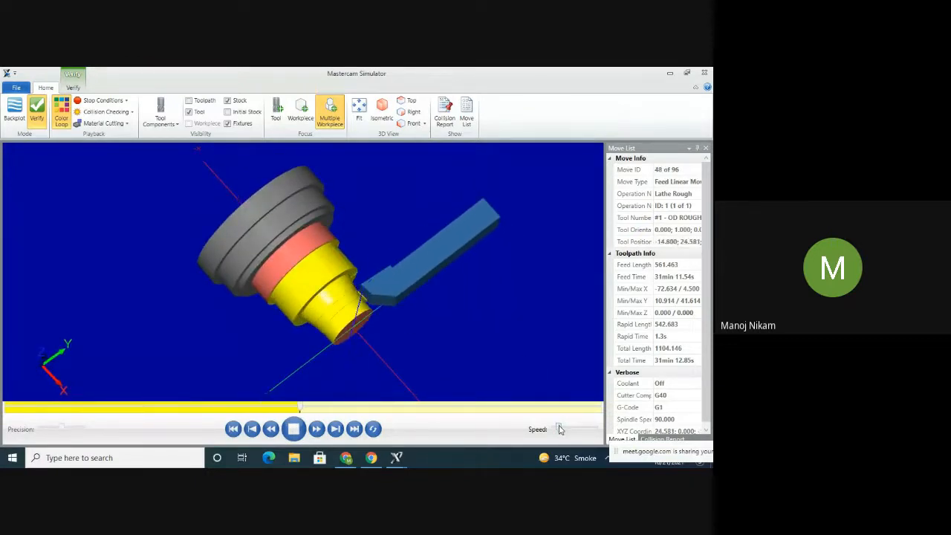
pyautogui.moveTo(487, 325); pyautogui.dragTo(460, 301, button='middle')
pyautogui.scroll(5, 460, 305)
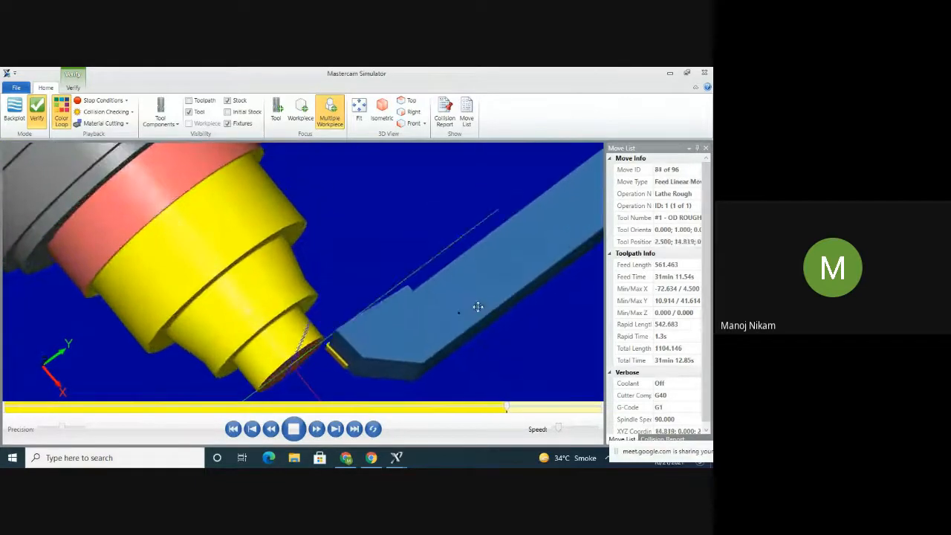
pyautogui.moveTo(478, 308)
pyautogui.mouseDown(button='middle')
pyautogui.moveTo(459, 305)
pyautogui.moveTo(469, 319)
pyautogui.moveTo(478, 313)
pyautogui.mouseUp(button='middle')
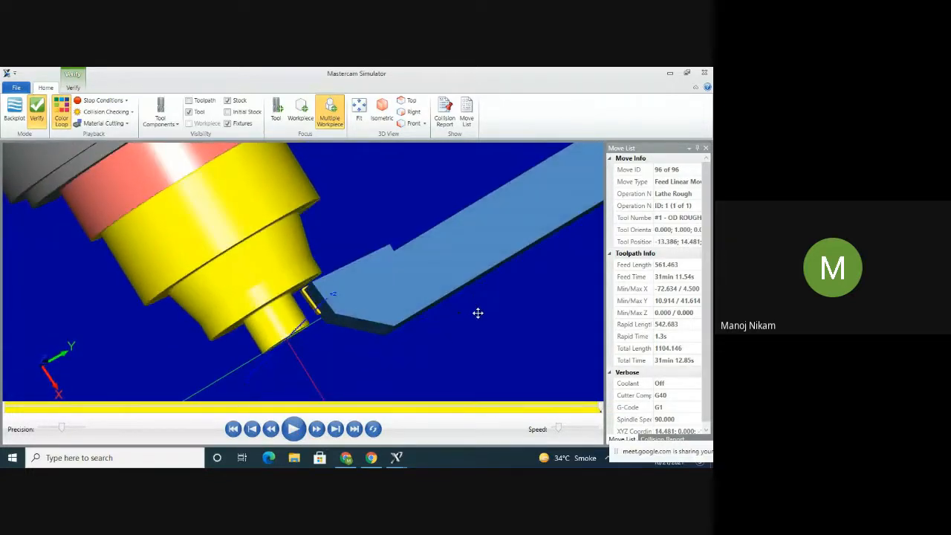
# Show the toolpath and hide the tool to inspect the machined part and cutting passes, and close the simulator
pyautogui.click(201, 104)
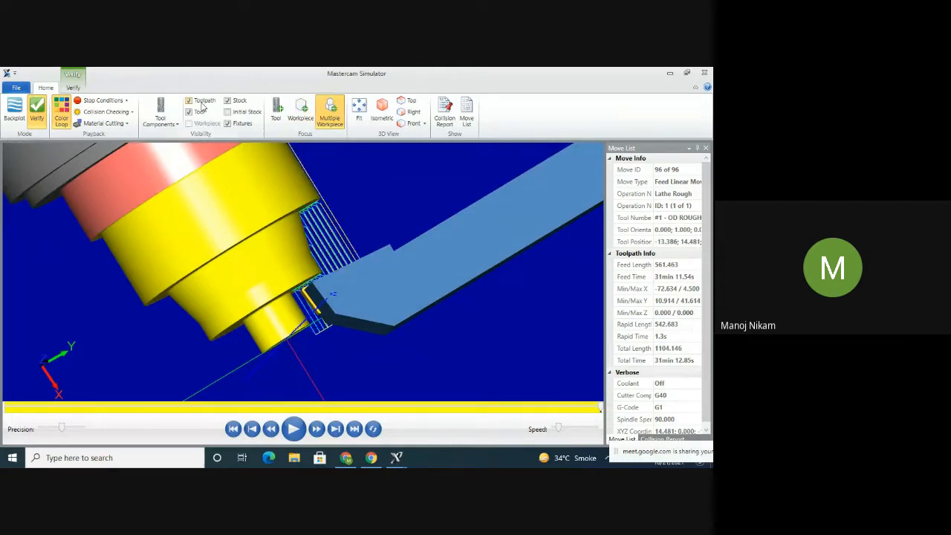
pyautogui.moveTo(498, 221); pyautogui.dragTo(333, 211, button='middle')
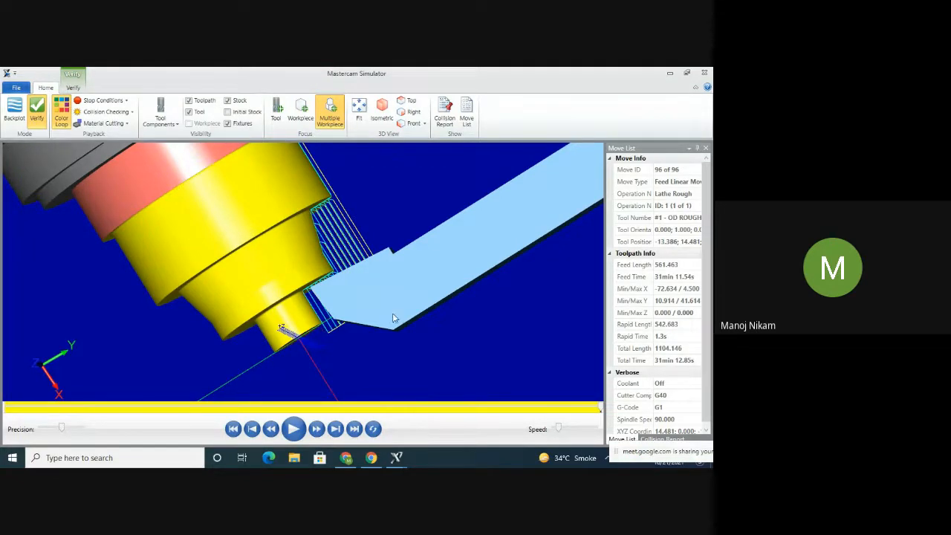
pyautogui.moveTo(393, 318); pyautogui.dragTo(320, 407, button='middle')
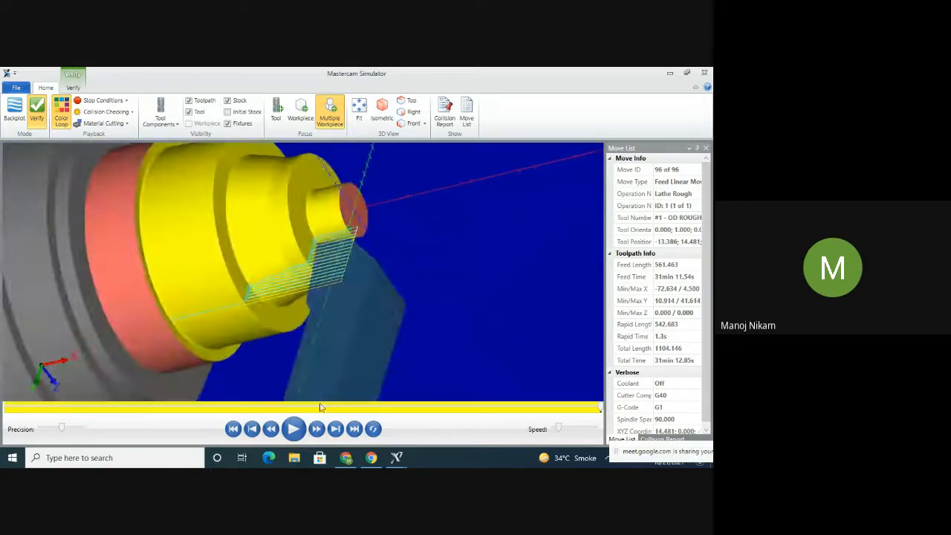
pyautogui.click(190, 112)
pyautogui.moveTo(394, 253); pyautogui.dragTo(432, 237, button='middle')
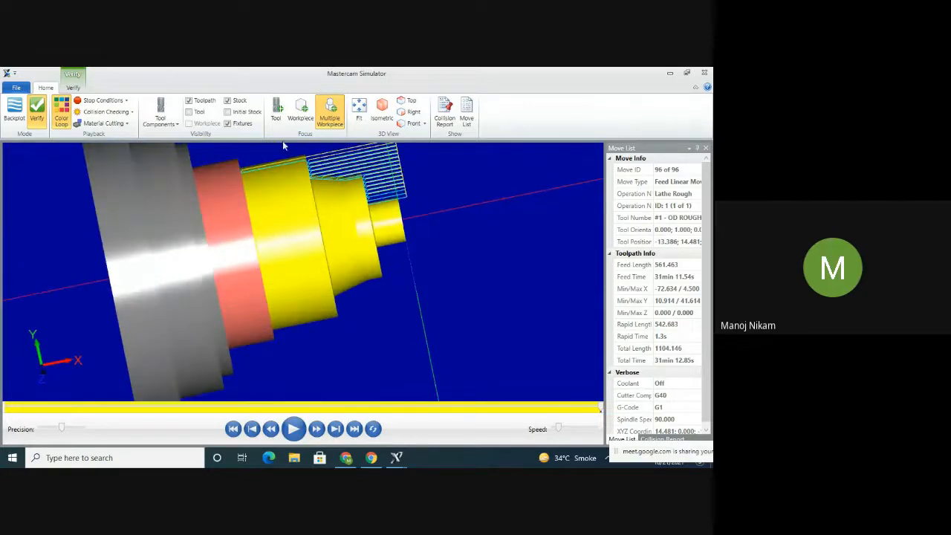
pyautogui.click(704, 73)
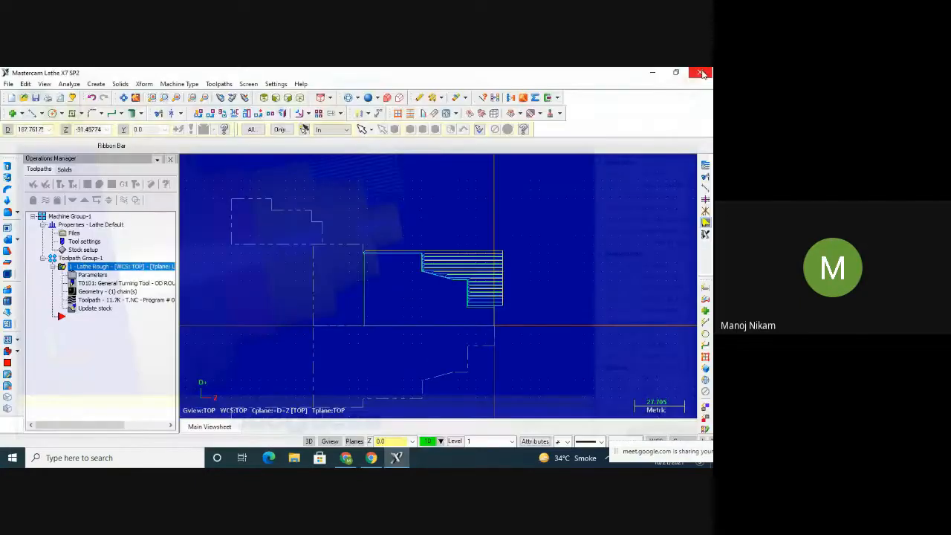
# Start a finish turning toolpath and partially chain the profile from the front face line to the large-diameter line
pyautogui.click(193, 85)
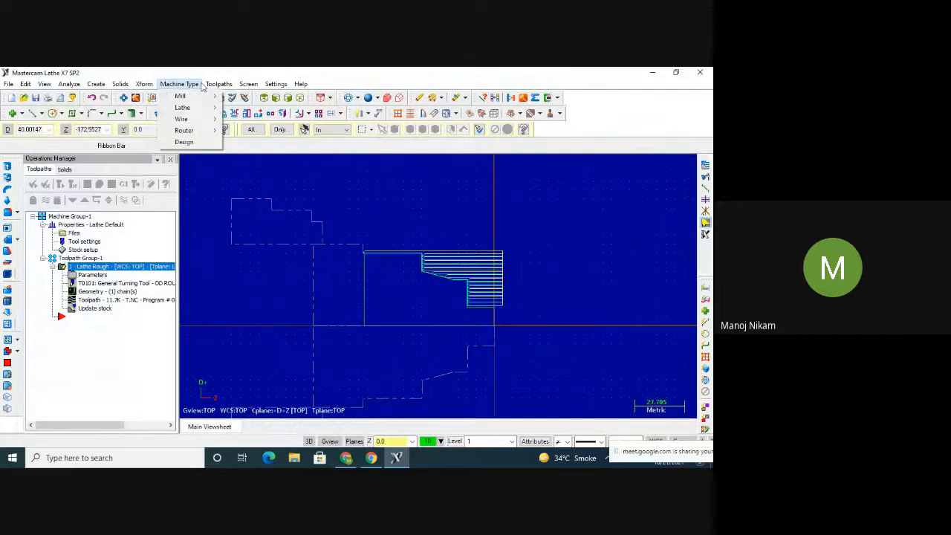
pyautogui.moveTo(190, 112)
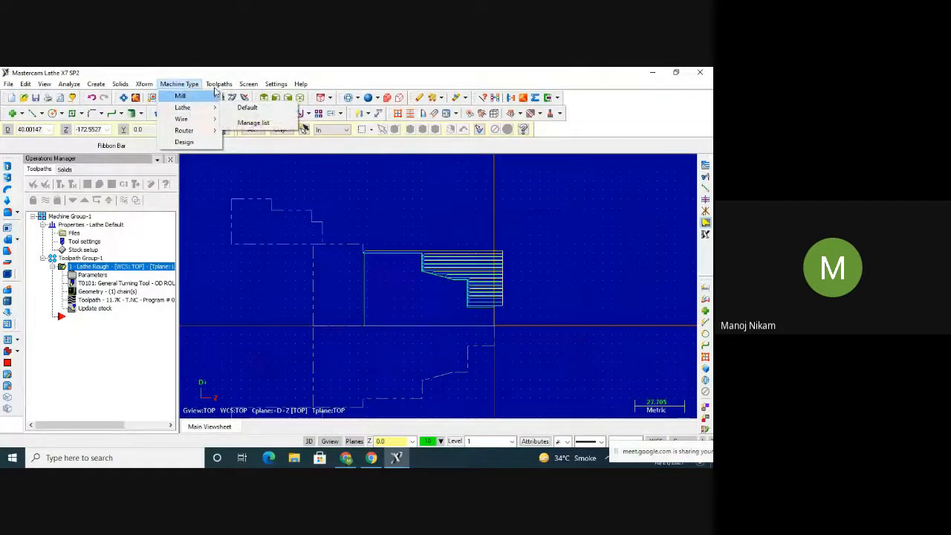
pyautogui.moveTo(219, 83)
pyautogui.click(226, 110)
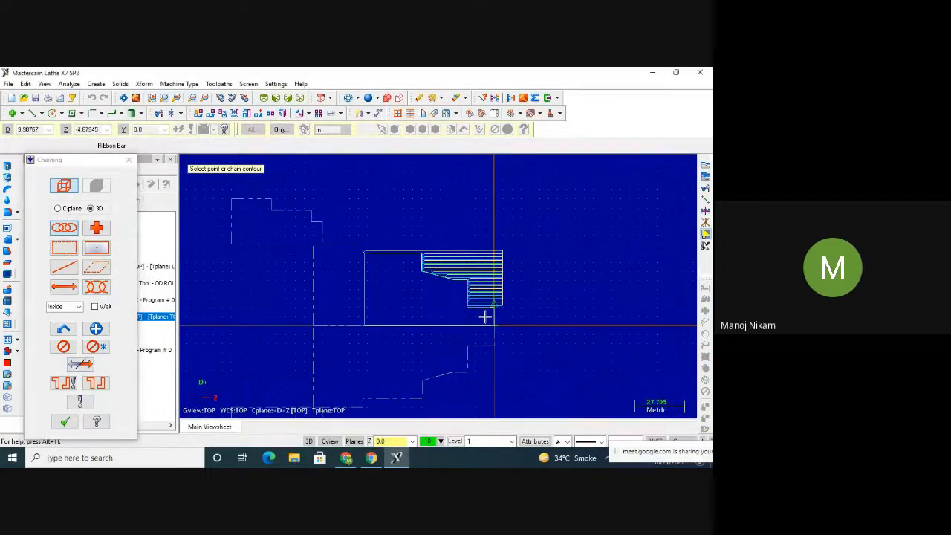
pyautogui.click(374, 253)
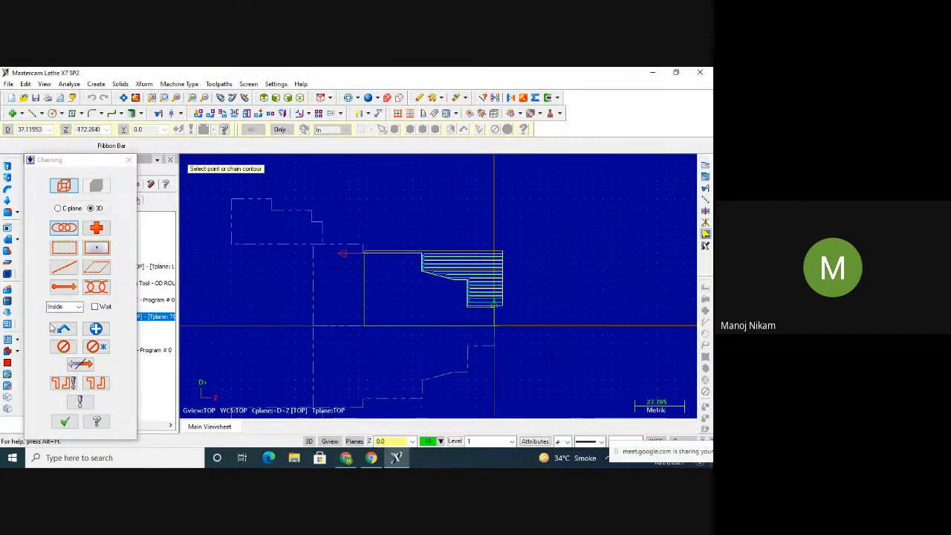
pyautogui.click(65, 422)
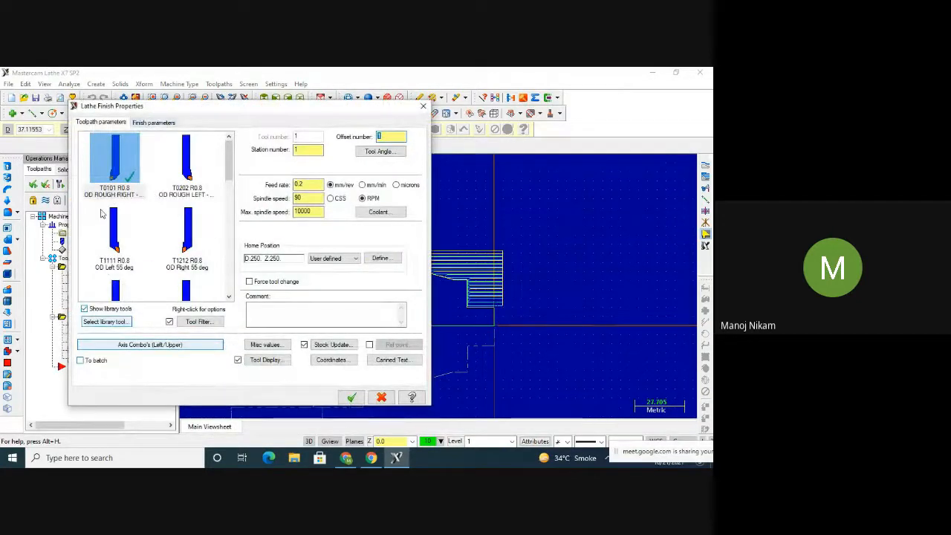
pyautogui.scroll(-1, 227, 184)
pyautogui.moveTo(227, 183); pyautogui.dragTo(228, 209)
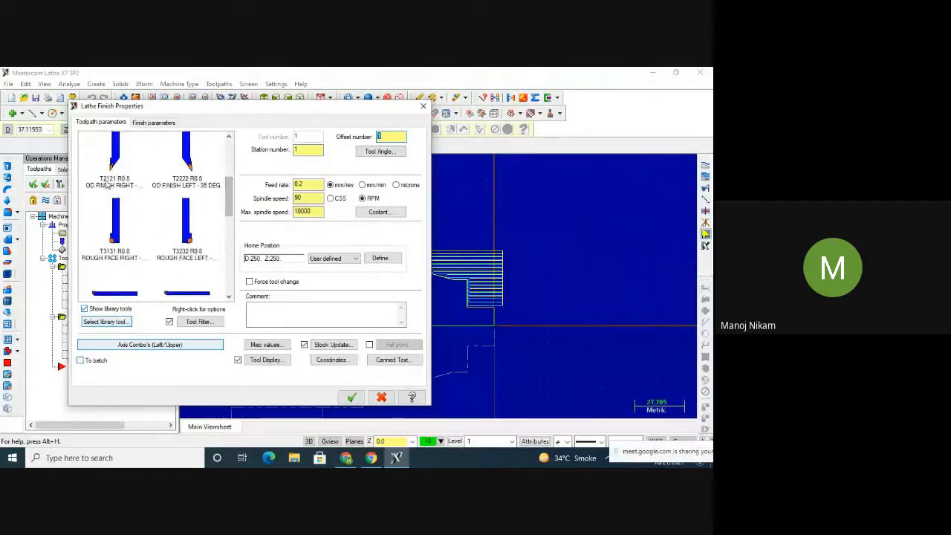
pyautogui.click(115, 157)
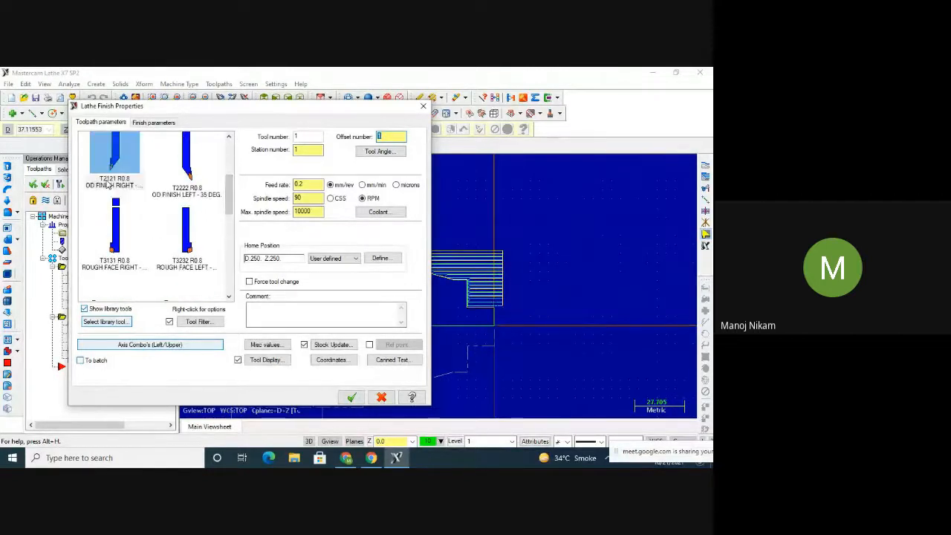
pyautogui.click(309, 136)
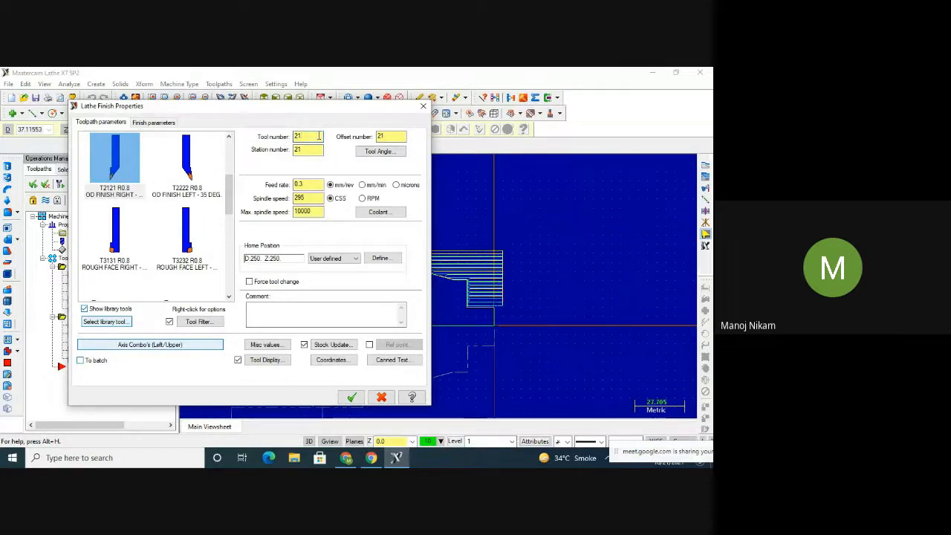
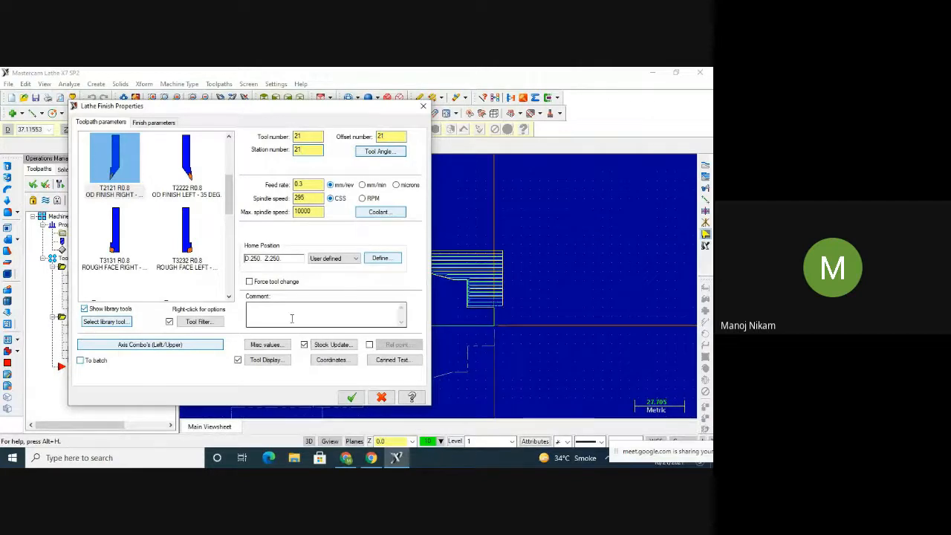
pyautogui.click(423, 106)
# Examine the available lathe machine definitions and their directory in the machine list manager without adding any machine
pyautogui.click(178, 84)
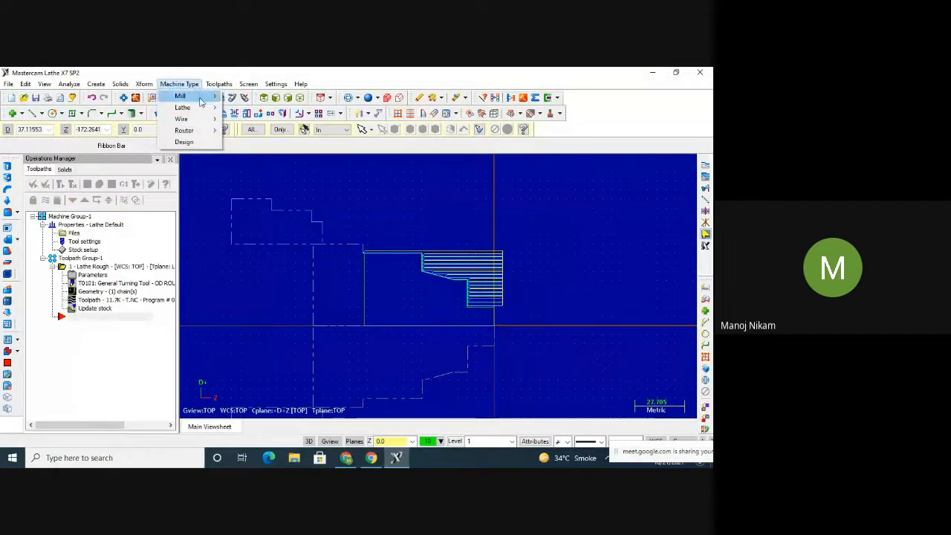
pyautogui.moveTo(189, 108)
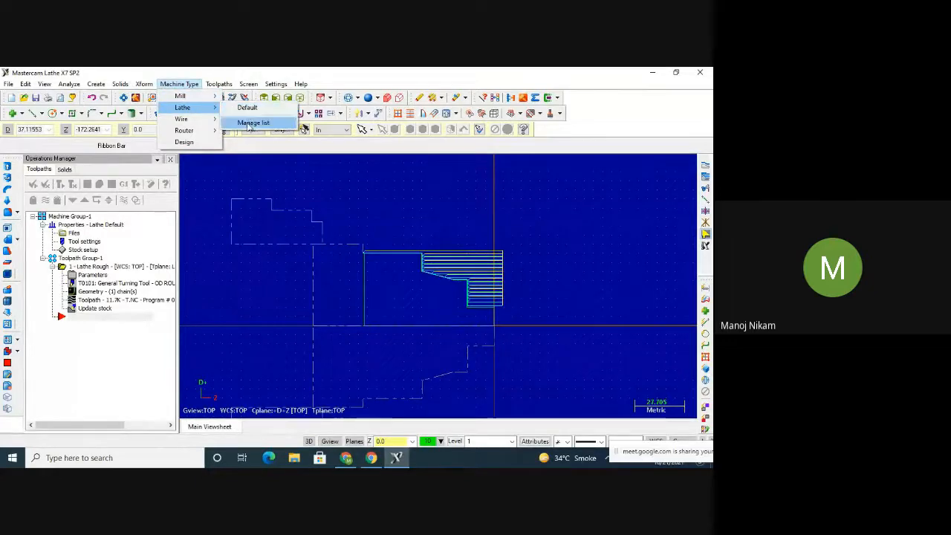
pyautogui.click(253, 123)
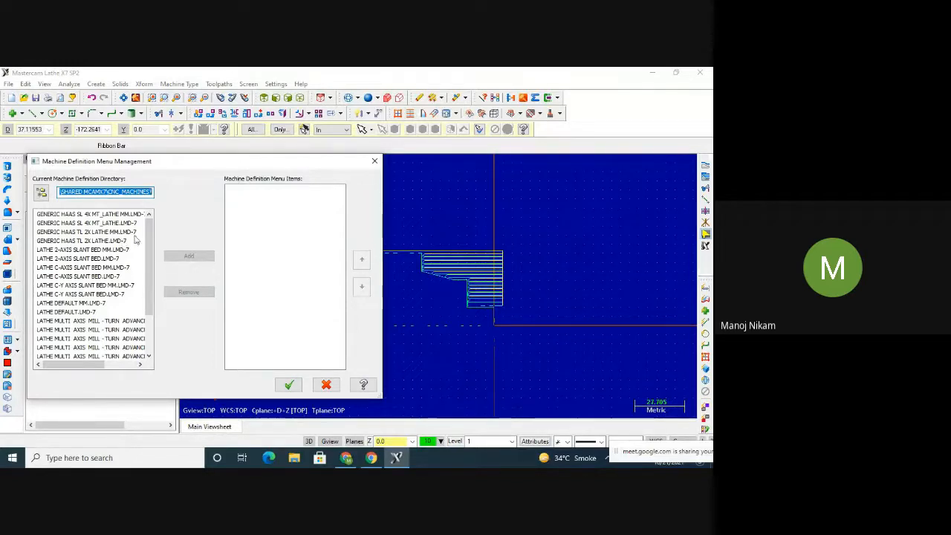
pyautogui.moveTo(149, 239); pyautogui.dragTo(153, 308)
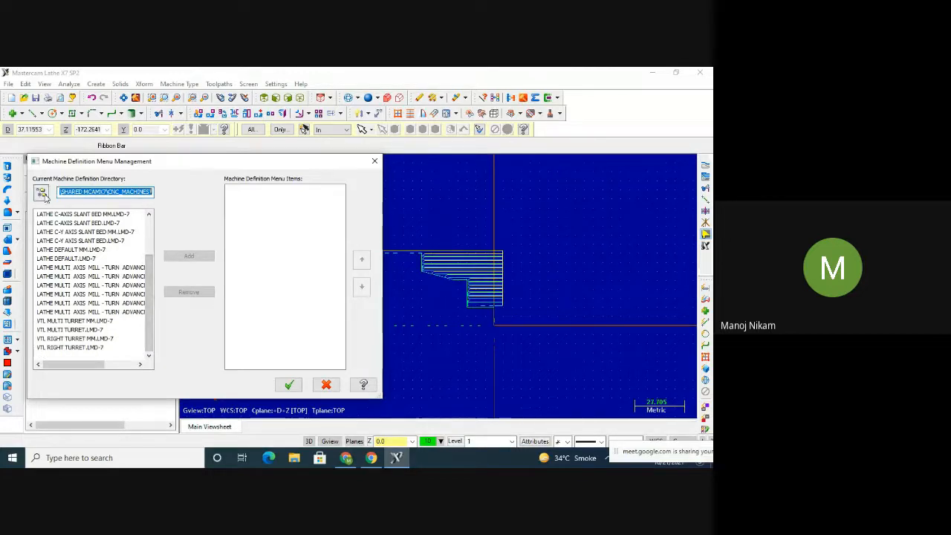
pyautogui.click(40, 191)
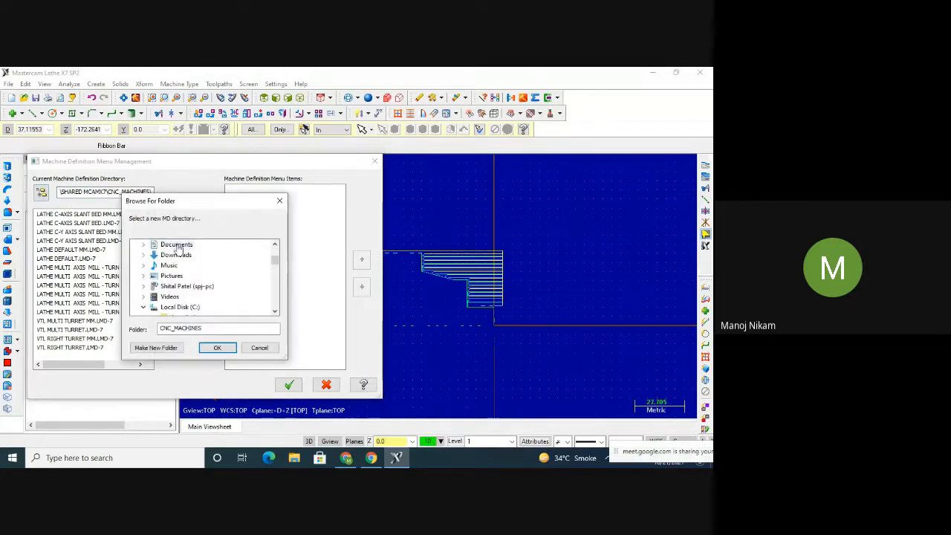
pyautogui.click(260, 348)
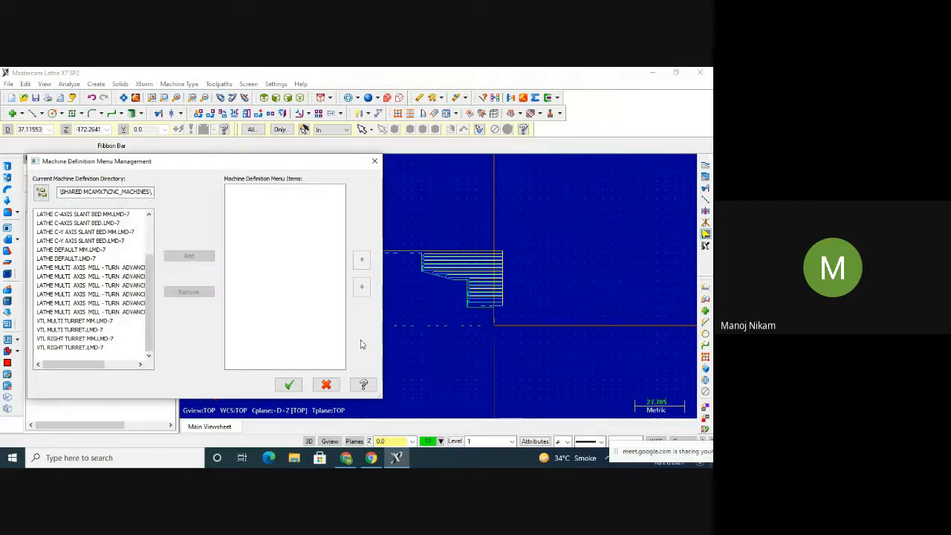
pyautogui.click(326, 385)
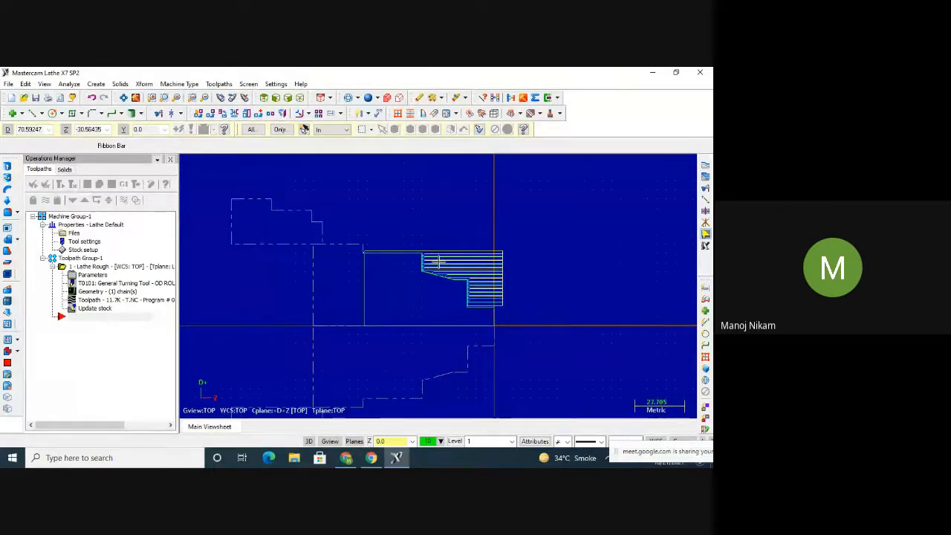
pyautogui.click(176, 84)
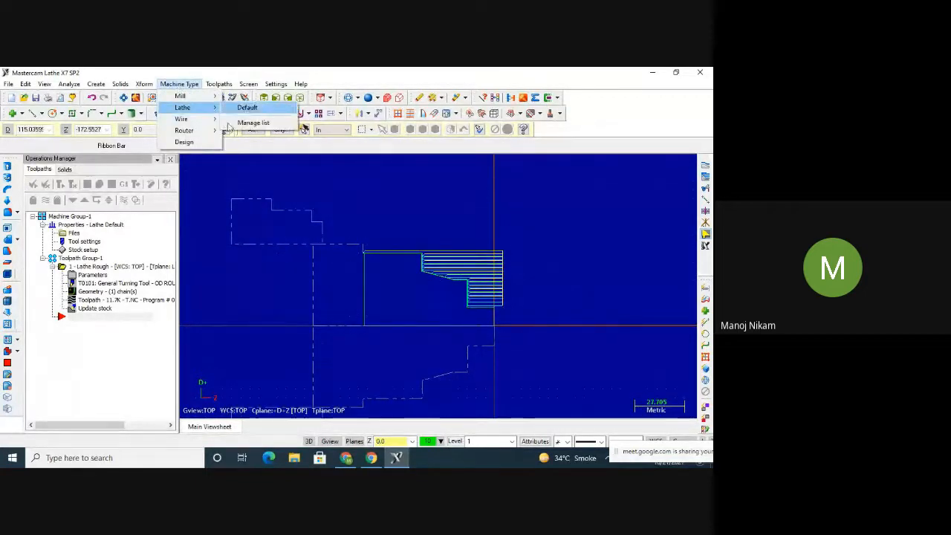
pyautogui.click(119, 327)
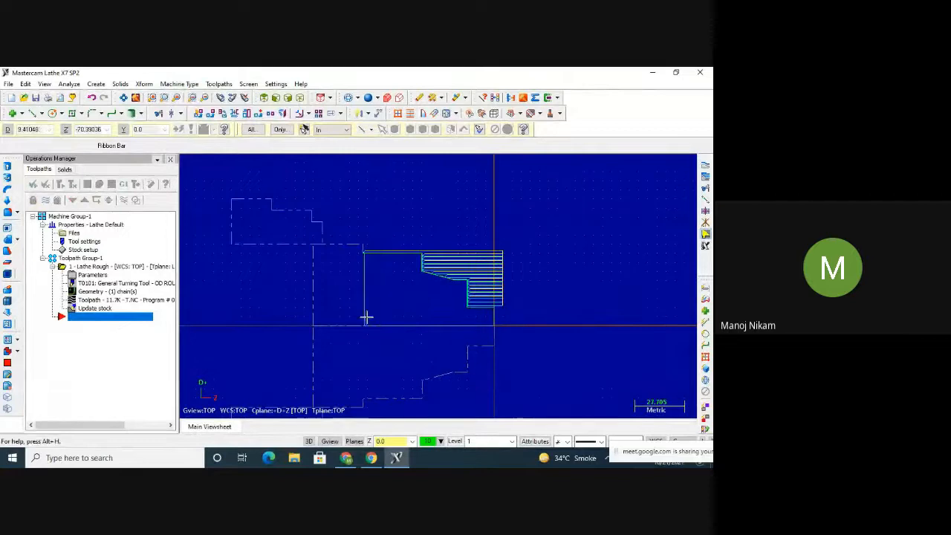
pyautogui.click(218, 84)
pyautogui.click(229, 109)
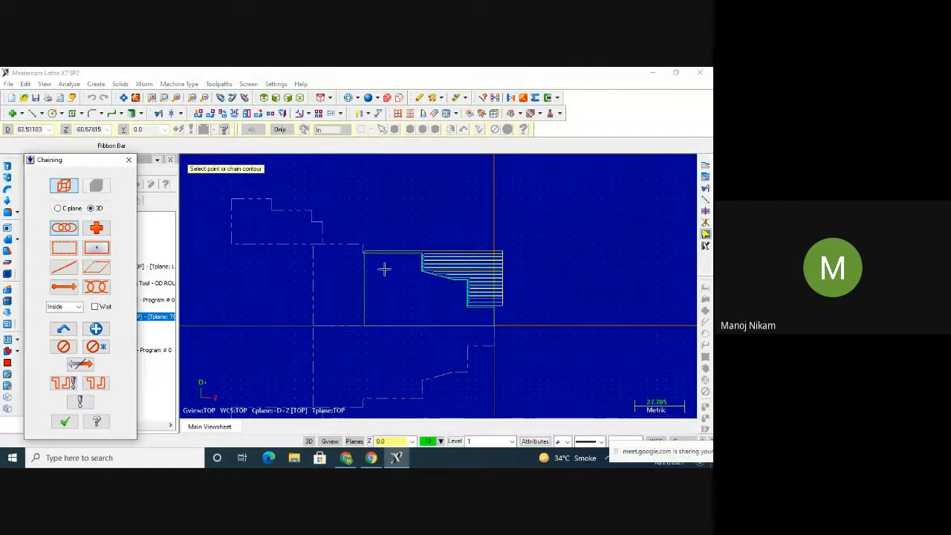
pyautogui.click(495, 315)
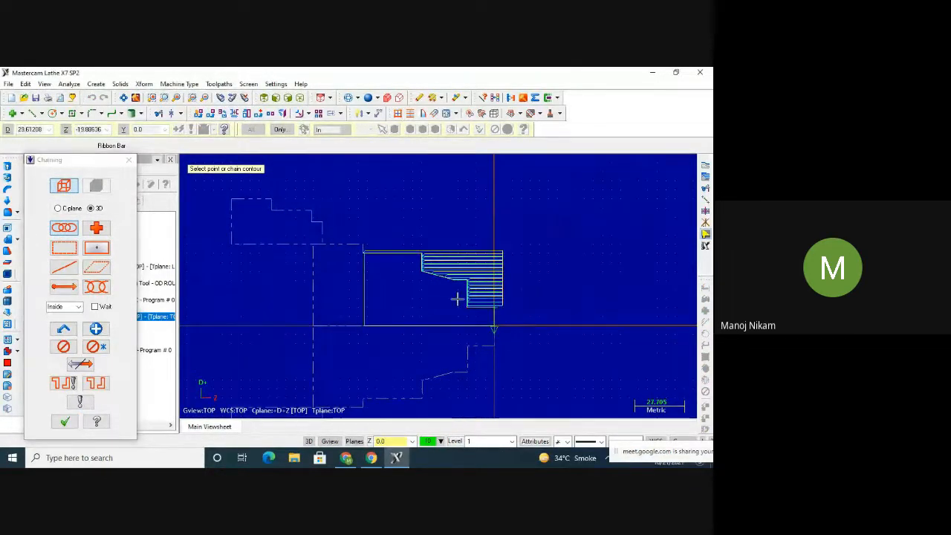
pyautogui.click(384, 253)
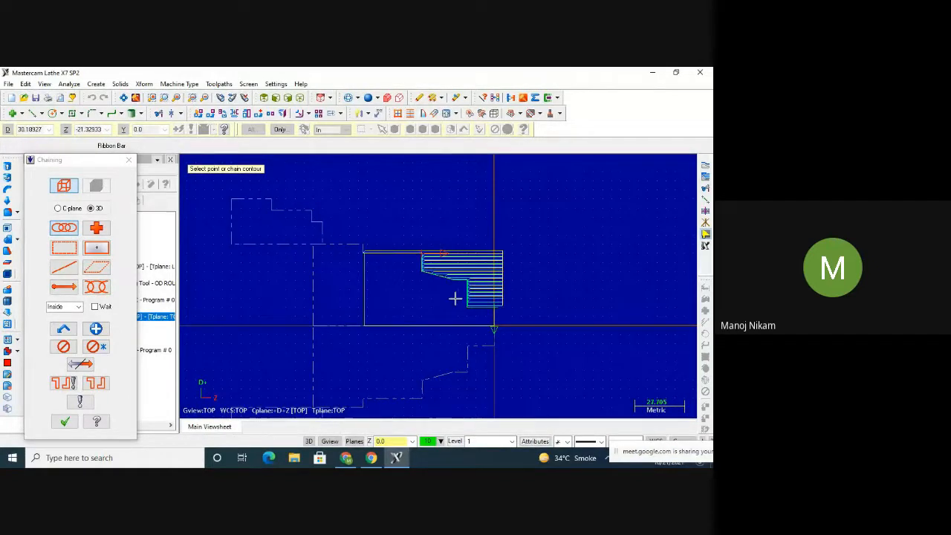
pyautogui.click(129, 160)
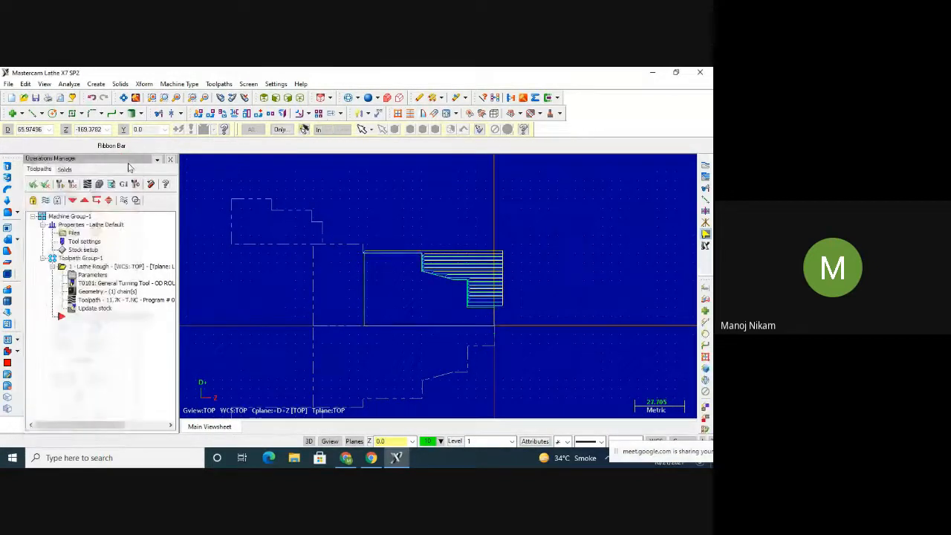
pyautogui.click(219, 83)
pyautogui.click(229, 97)
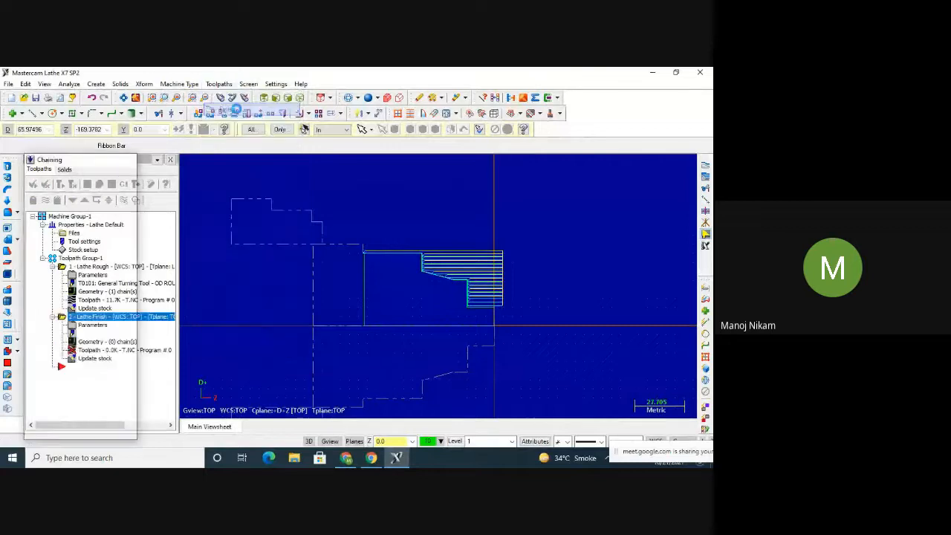
pyautogui.click(495, 316)
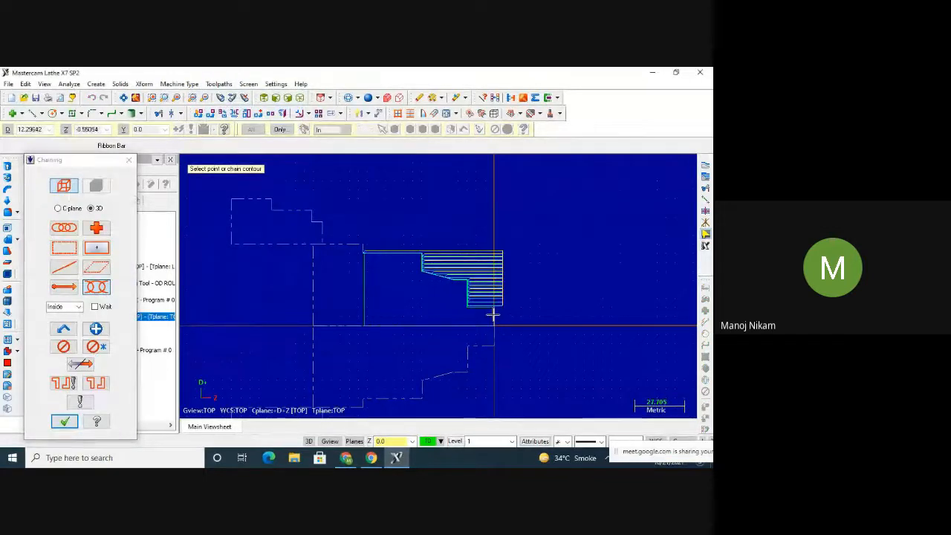
pyautogui.click(388, 254)
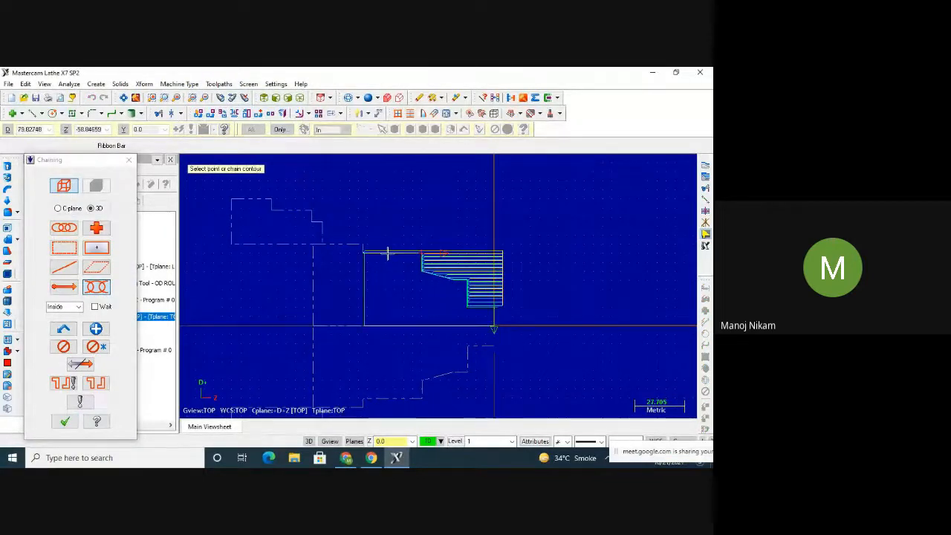
pyautogui.scroll(1, 519, 292)
pyautogui.scroll(2, 518, 292)
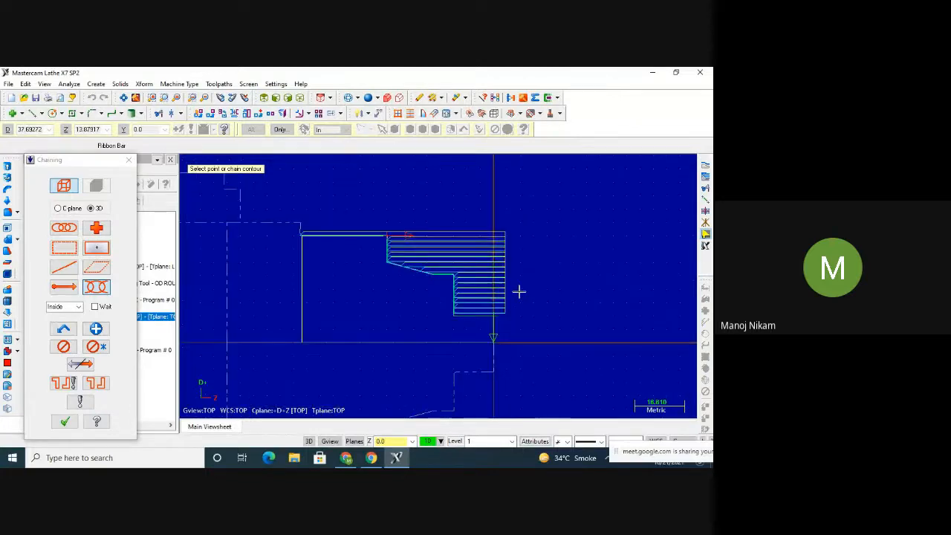
pyautogui.click(129, 159)
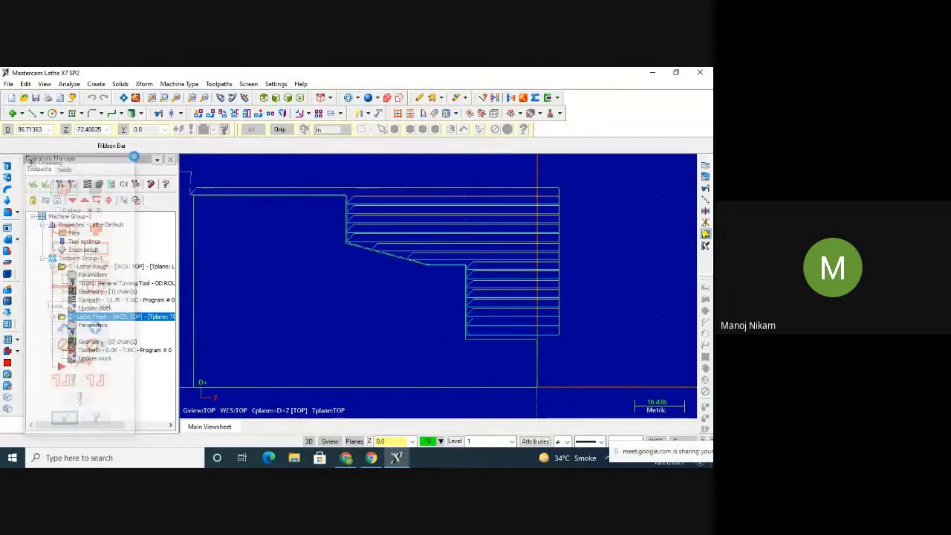
# Start a finish turning toolpath and partially chain the profile upward from the front face line to the large-diameter line
pyautogui.click(217, 84)
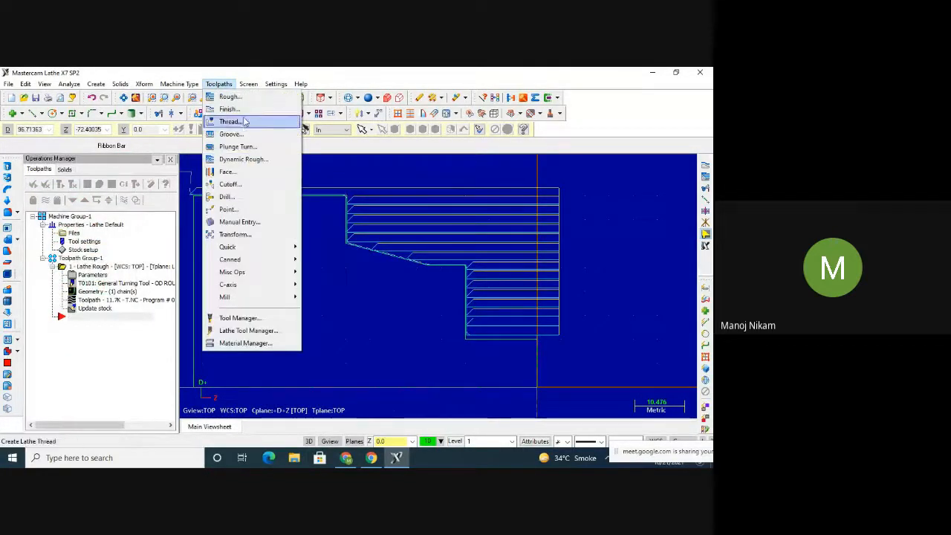
pyautogui.click(250, 109)
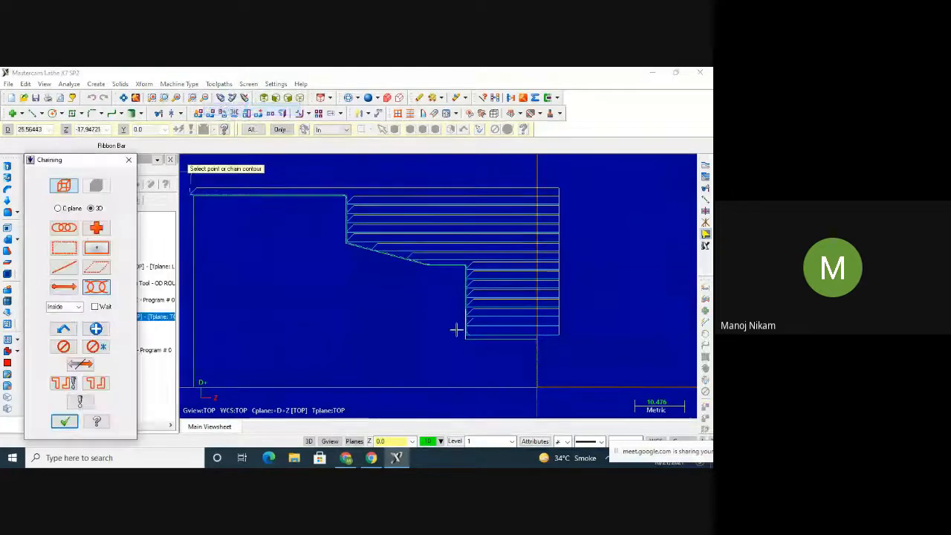
pyautogui.click(537, 369)
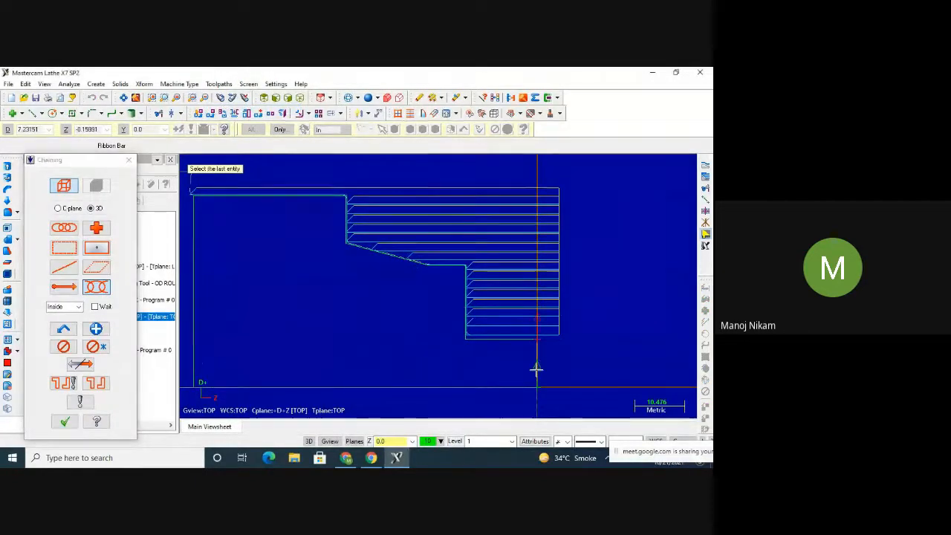
pyautogui.click(272, 196)
pyautogui.scroll(-2, 340, 257)
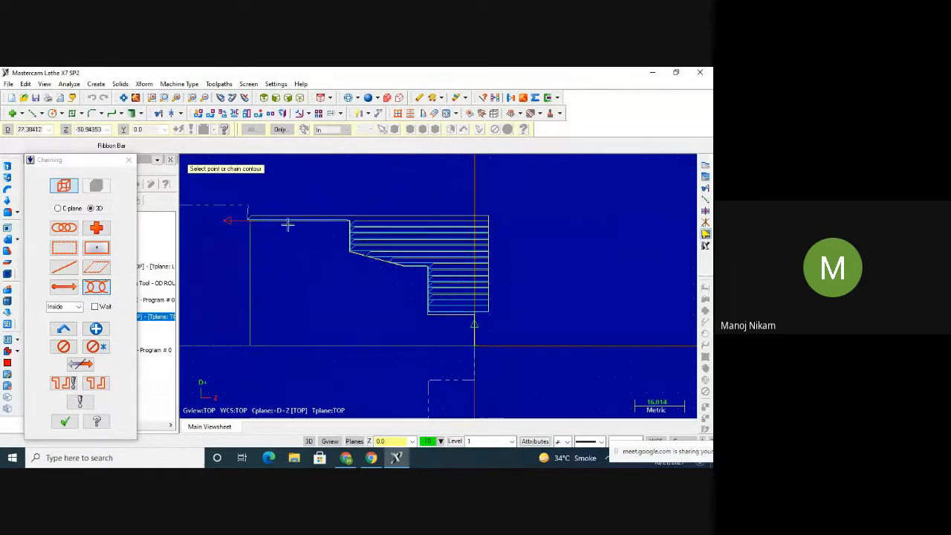
pyautogui.click(63, 422)
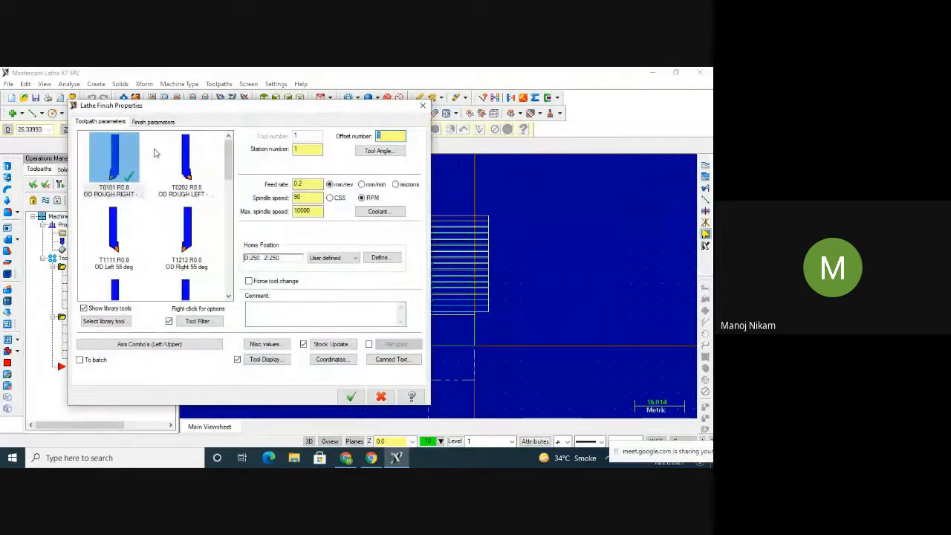
# Choose the T2121 R0.8 OD FINISH RIGHT - 35 DEG. tool for the finish toolpath
pyautogui.scroll(-3, 142, 248)
pyautogui.scroll(-3, 137, 251)
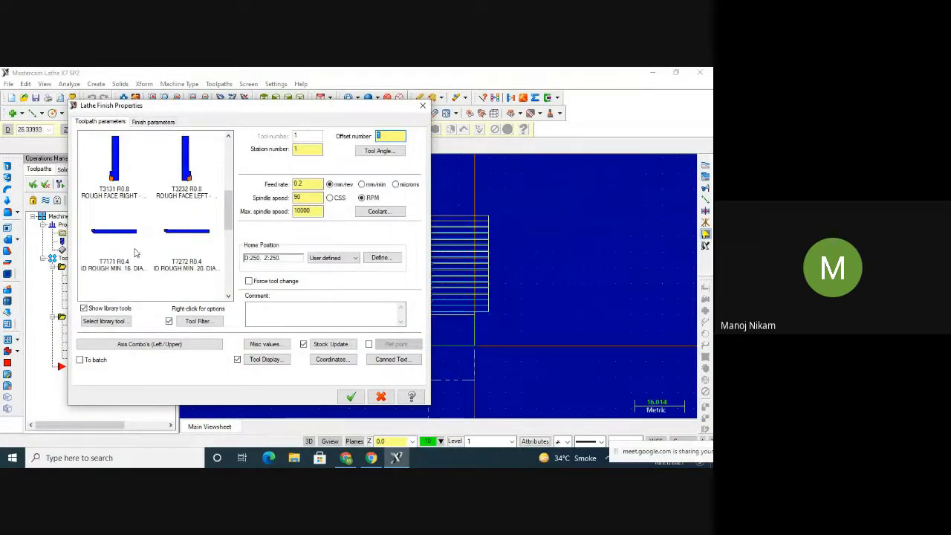
pyautogui.moveTo(228, 217); pyautogui.dragTo(240, 182)
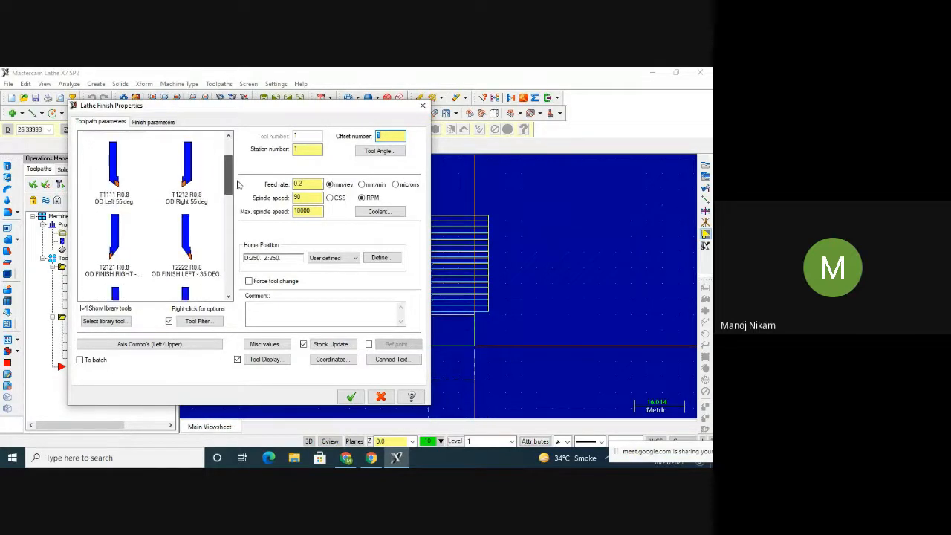
pyautogui.click(111, 245)
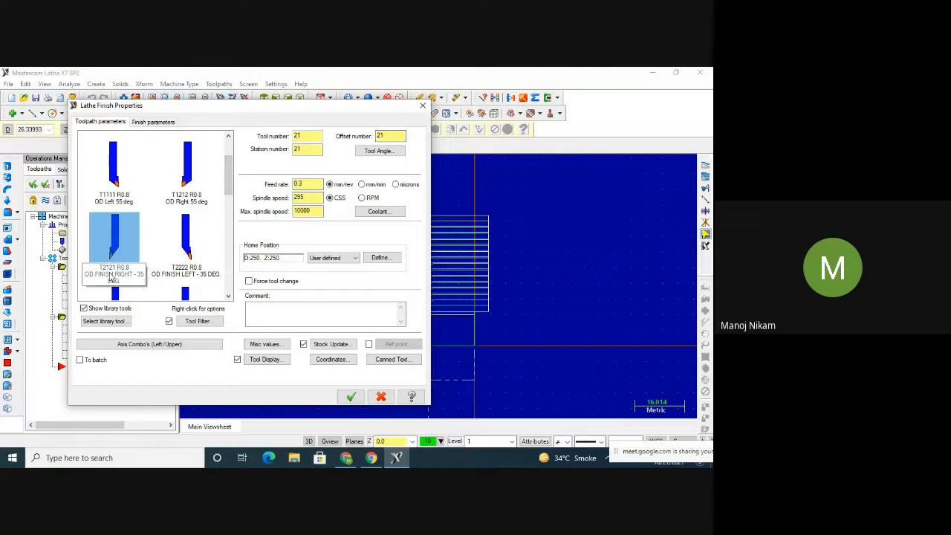
# Look through the Lathe_mm tool library and its tool filter options, and open the finish parameters
pyautogui.click(124, 322)
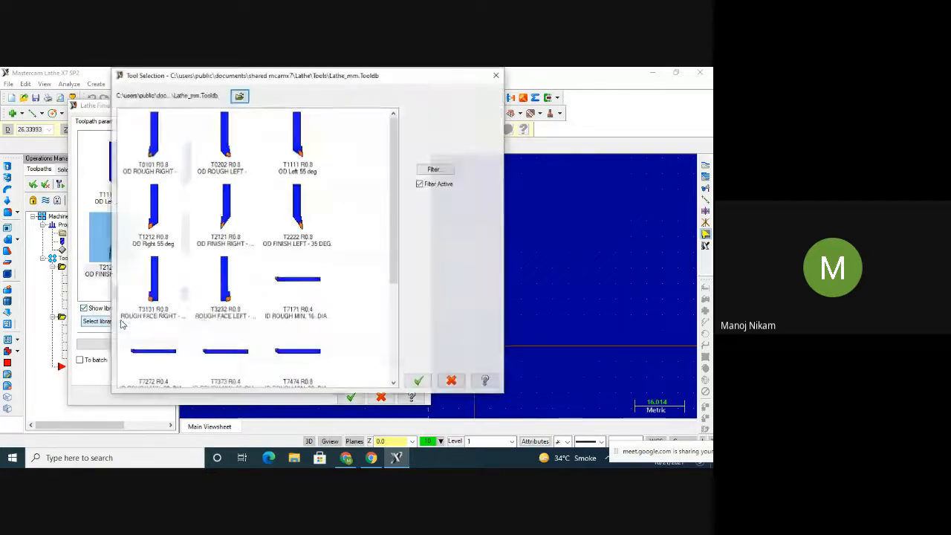
pyautogui.moveTo(396, 235); pyautogui.dragTo(395, 332)
pyautogui.click(434, 169)
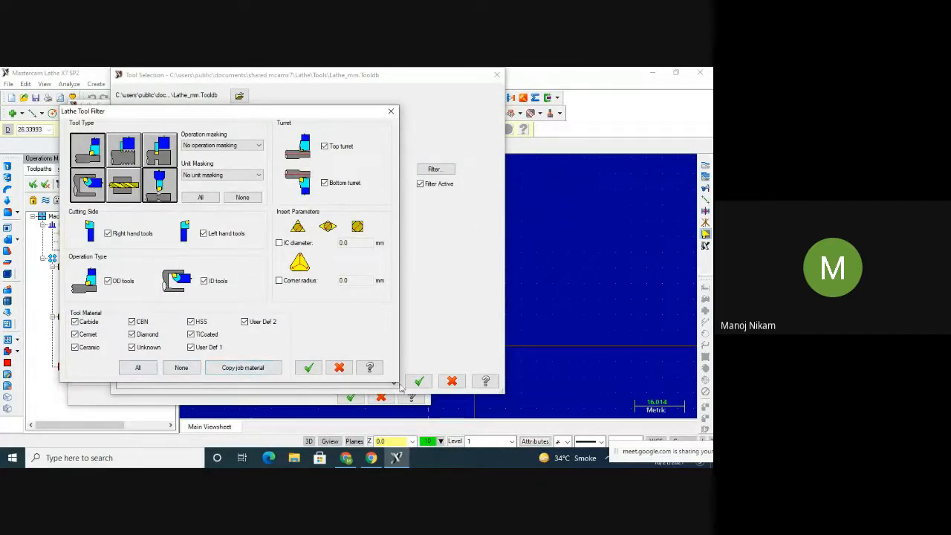
pyautogui.click(341, 369)
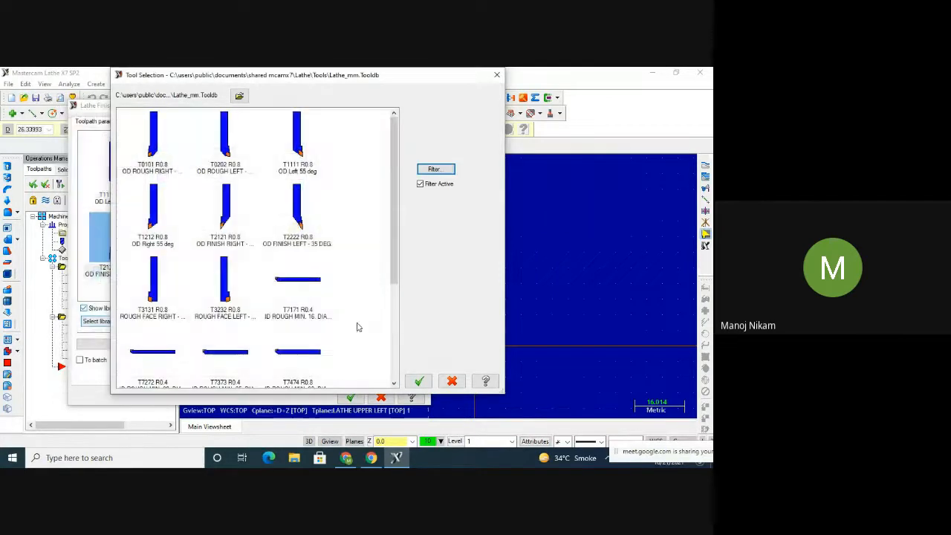
pyautogui.click(419, 381)
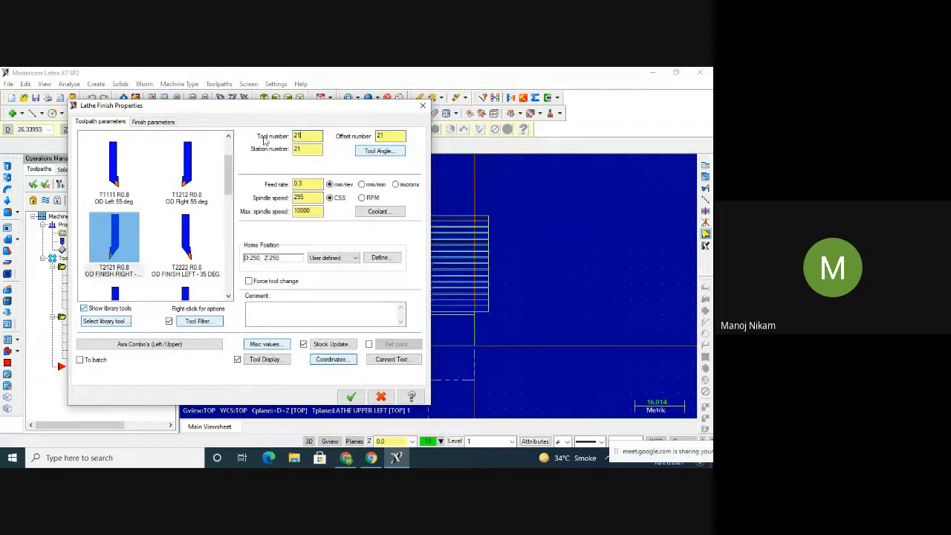
pyautogui.click(151, 122)
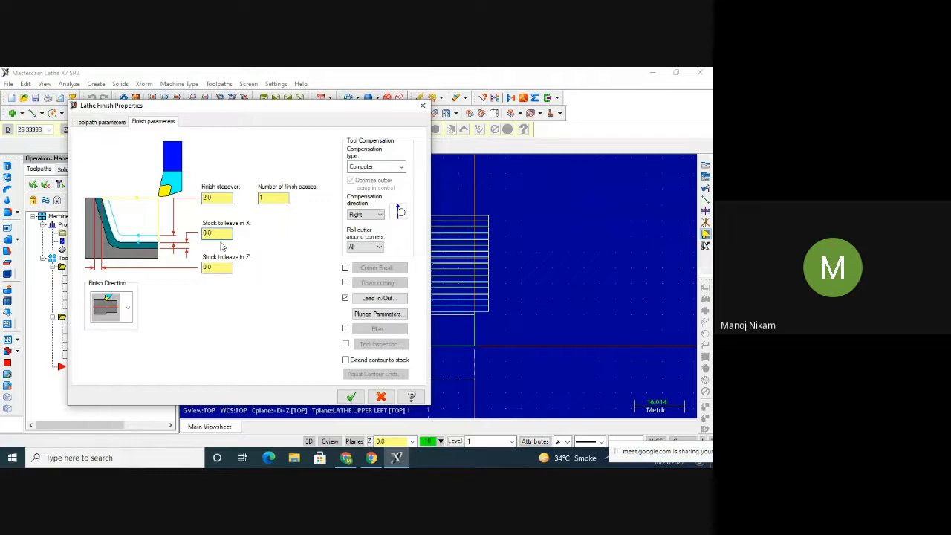
# Generate the finish toolpath with a 2.0 finish stepover, one finish pass and 0.0 stock to leave in X and Z
pyautogui.click(225, 270)
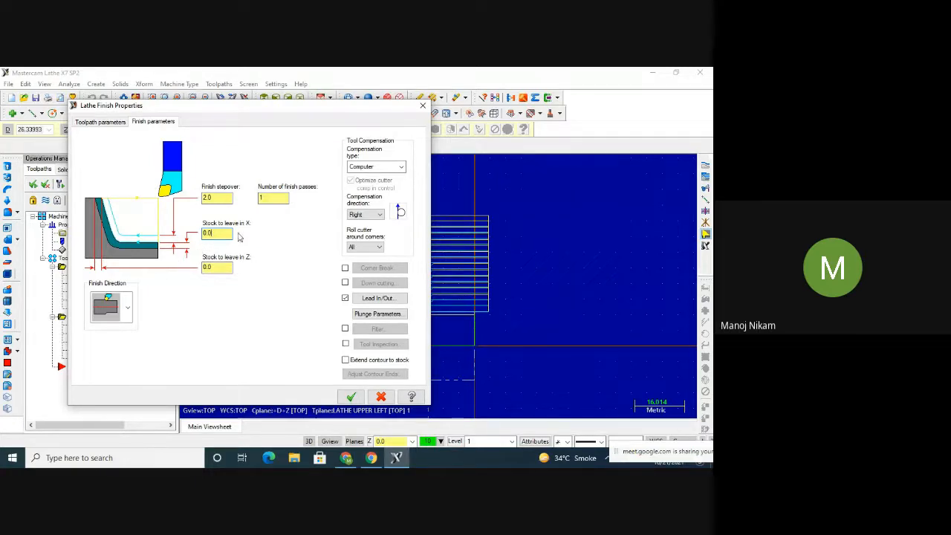
pyautogui.click(220, 199)
pyautogui.click(214, 233)
pyautogui.click(351, 396)
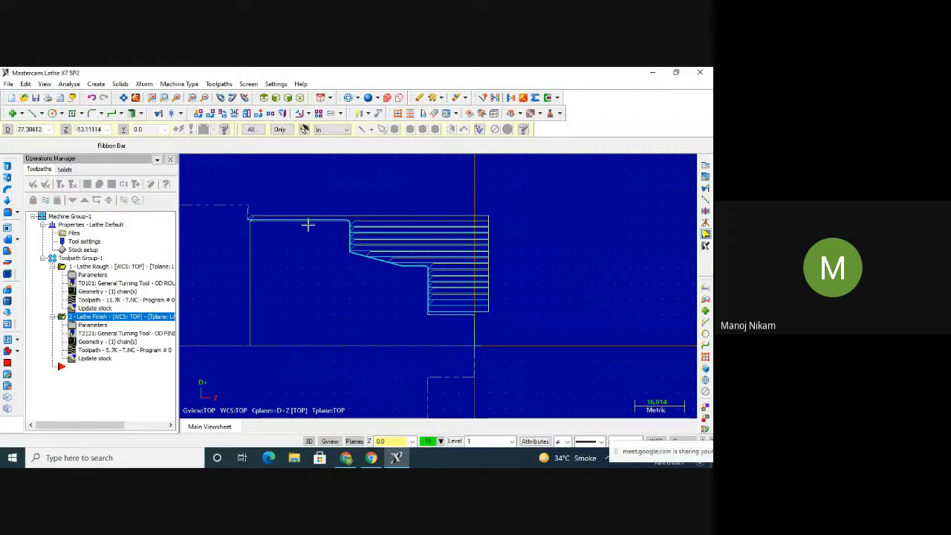
# Verify the finish toolpath in the simulator, viewing the machined part at an angle, and close the simulation
pyautogui.click(101, 186)
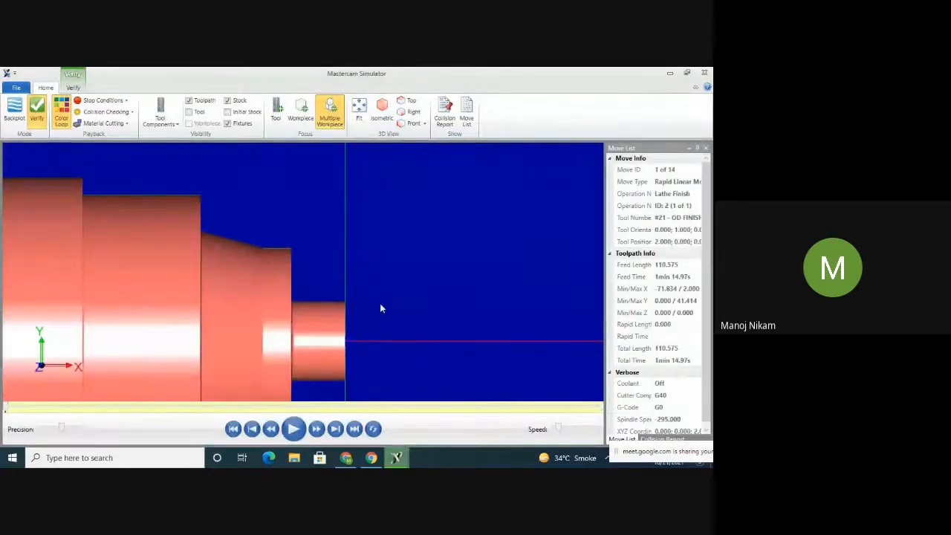
pyautogui.click(294, 429)
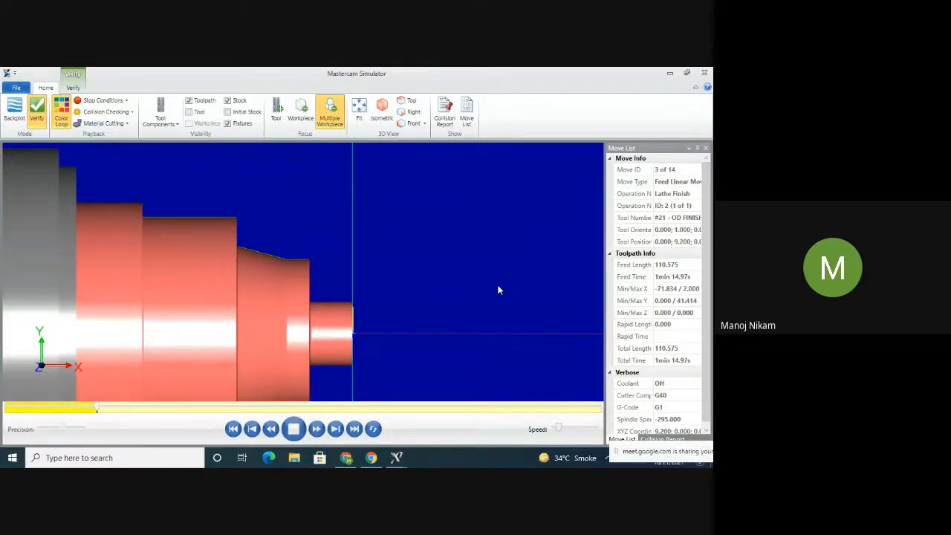
pyautogui.moveTo(504, 285); pyautogui.dragTo(492, 291, button='middle')
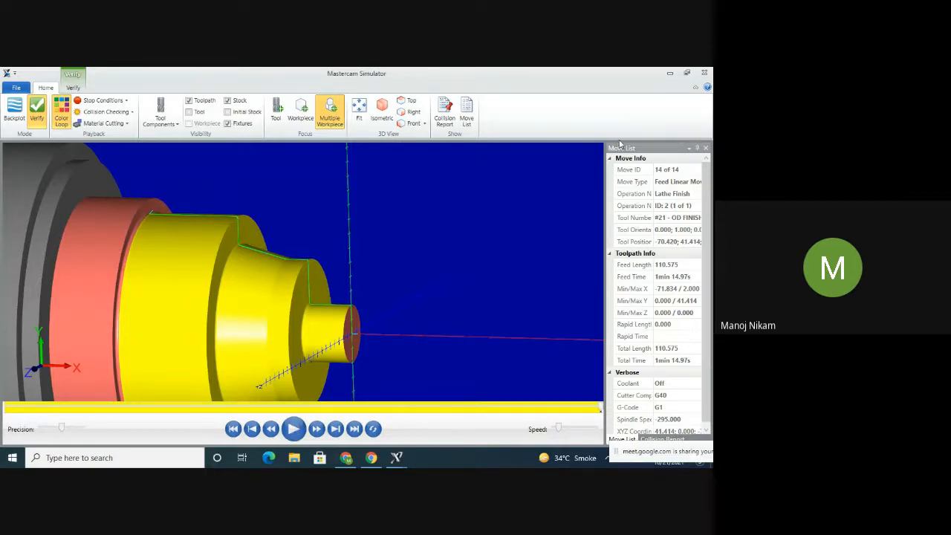
pyautogui.click(705, 72)
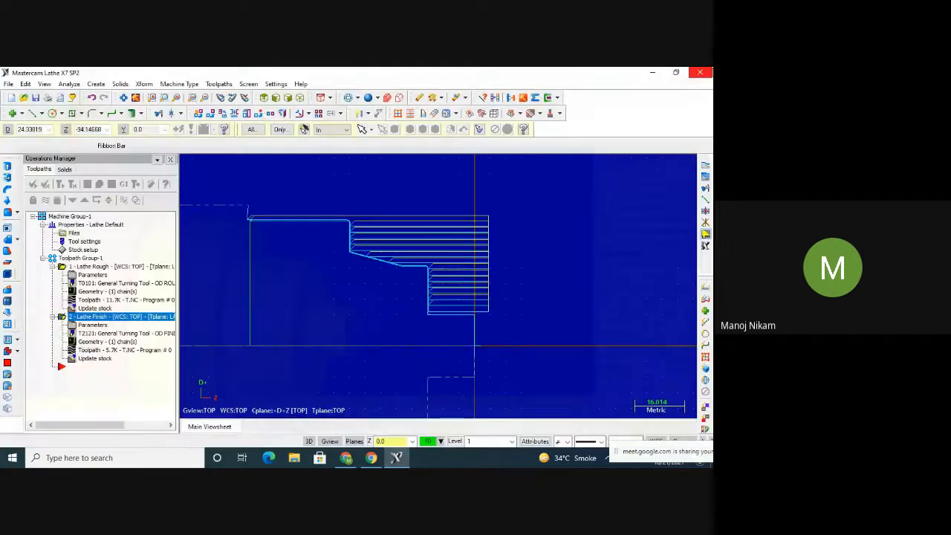
# Start a thread toolpath and choose the T9494 R0.072 OD THREAD RIGHT-SMALL tool
pyautogui.scroll(-2, 379, 276)
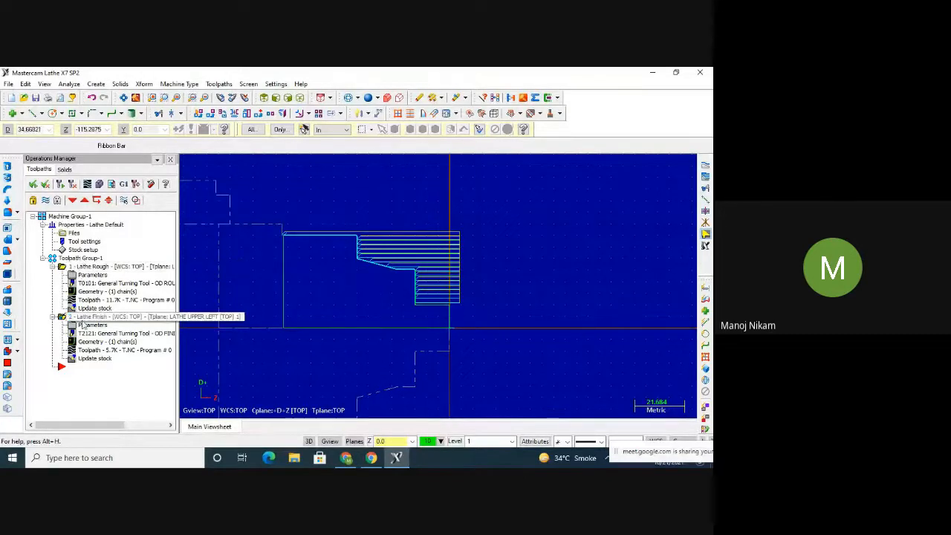
pyautogui.click(218, 83)
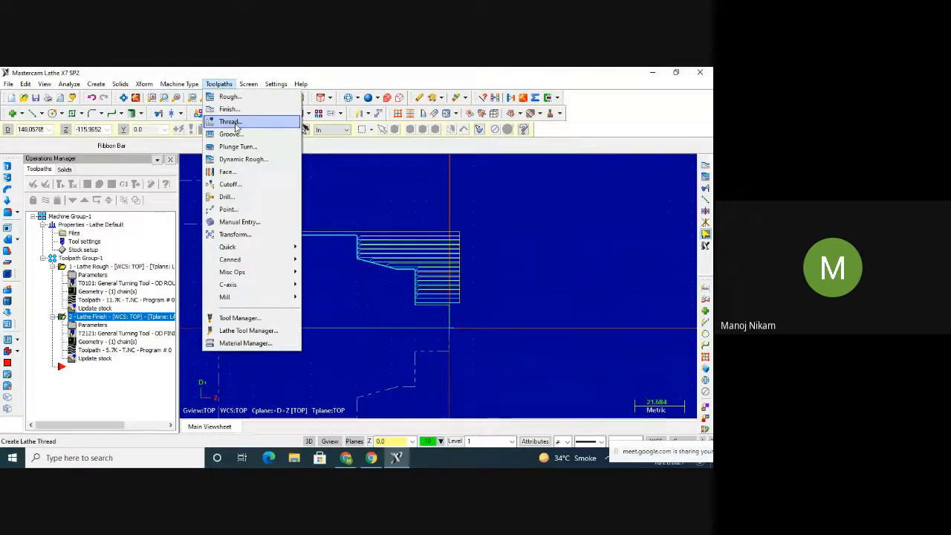
pyautogui.click(234, 124)
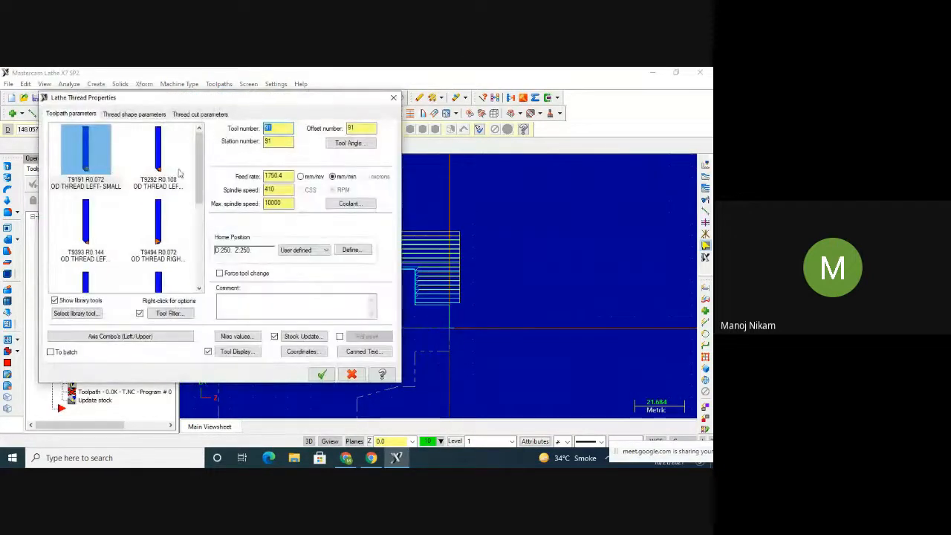
pyautogui.scroll(-2, 195, 186)
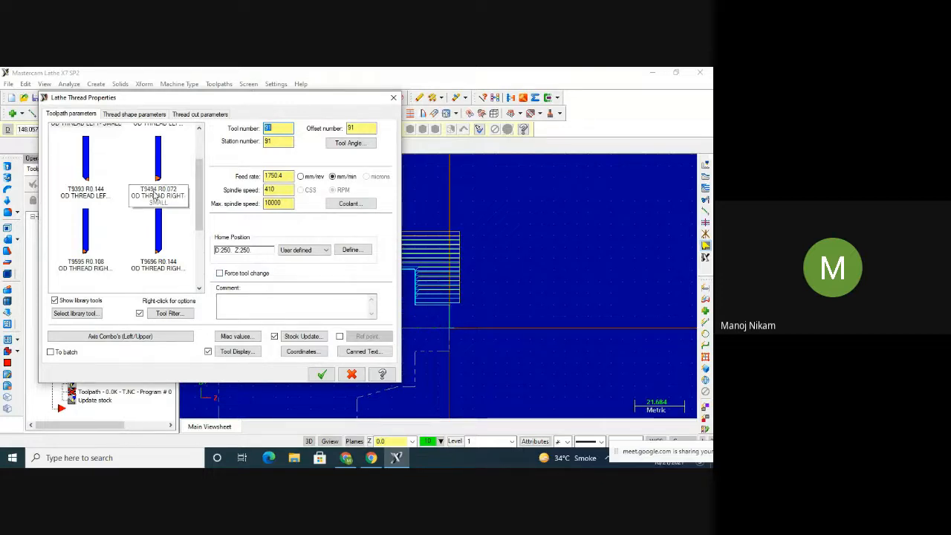
pyautogui.scroll(-3, 148, 265)
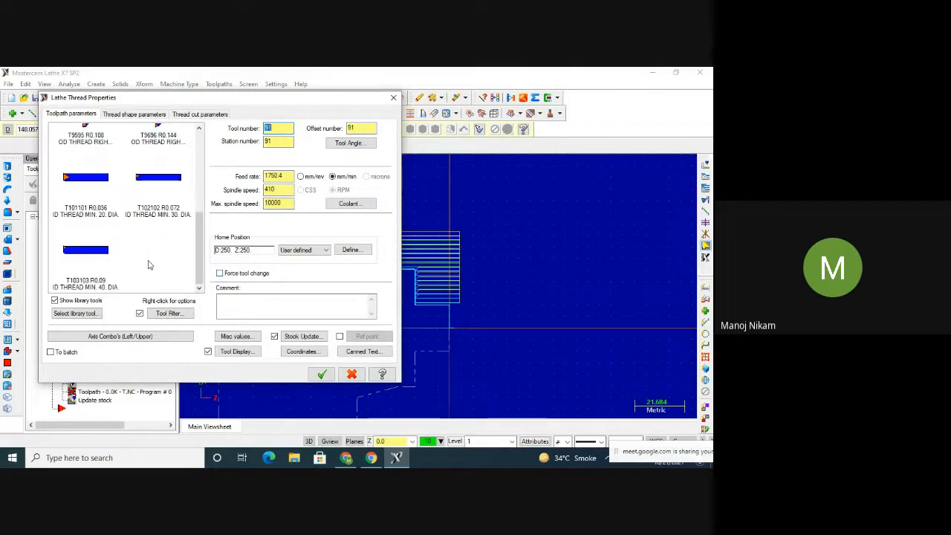
pyautogui.scroll(3, 148, 264)
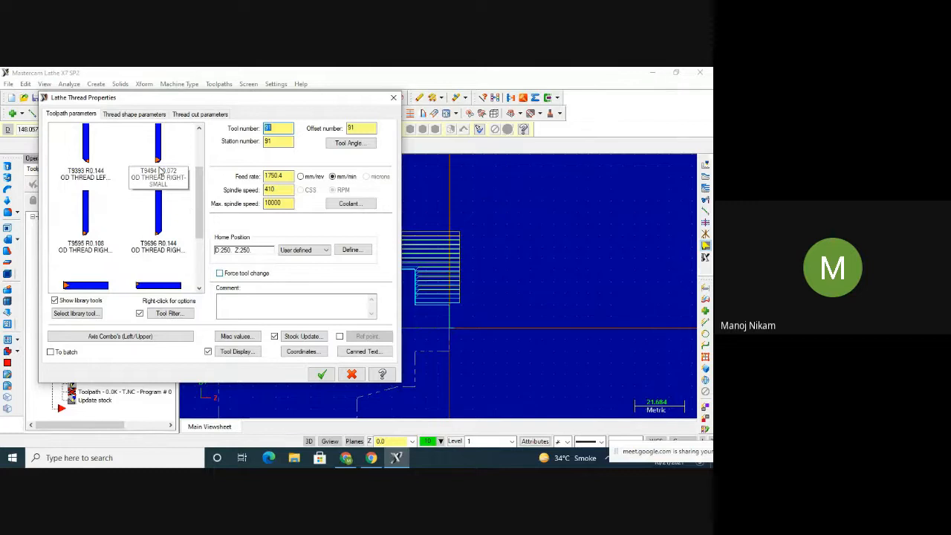
pyautogui.click(158, 177)
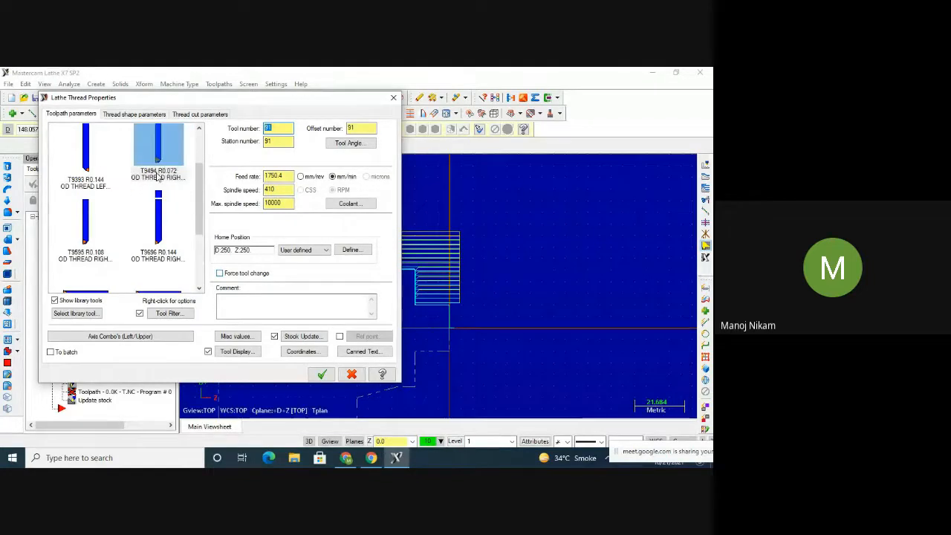
# Set the thread's major diameter to 20.0 from the smallest step's front corner, and its minor diameter to 18
pyautogui.click(124, 115)
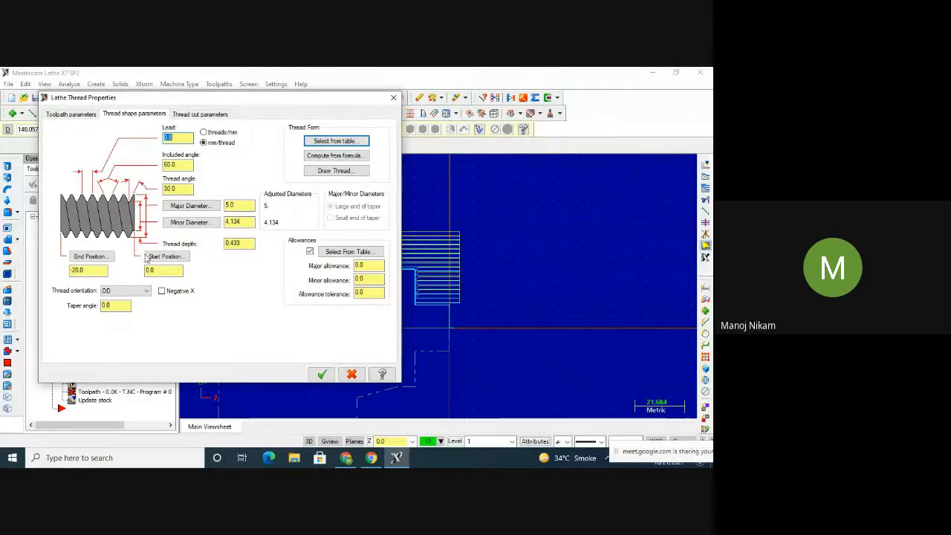
pyautogui.click(207, 209)
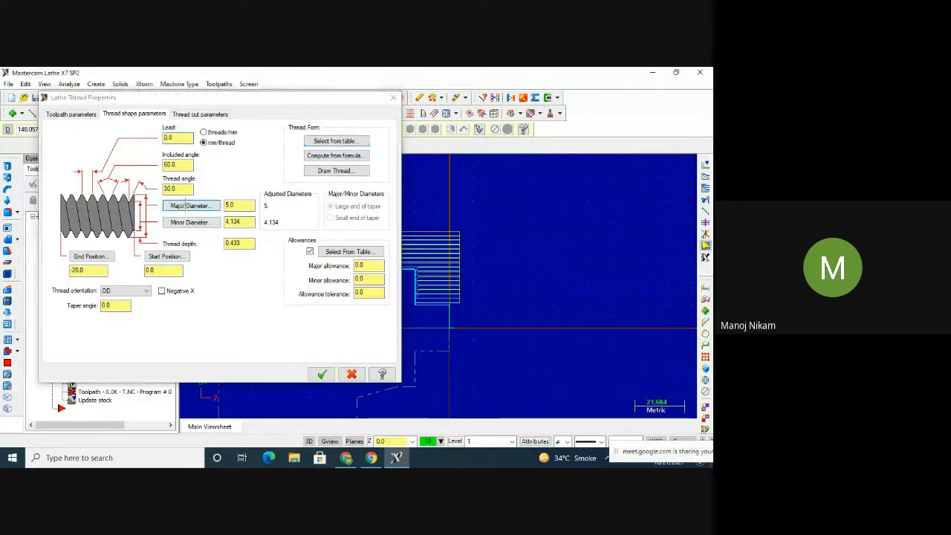
pyautogui.click(449, 308)
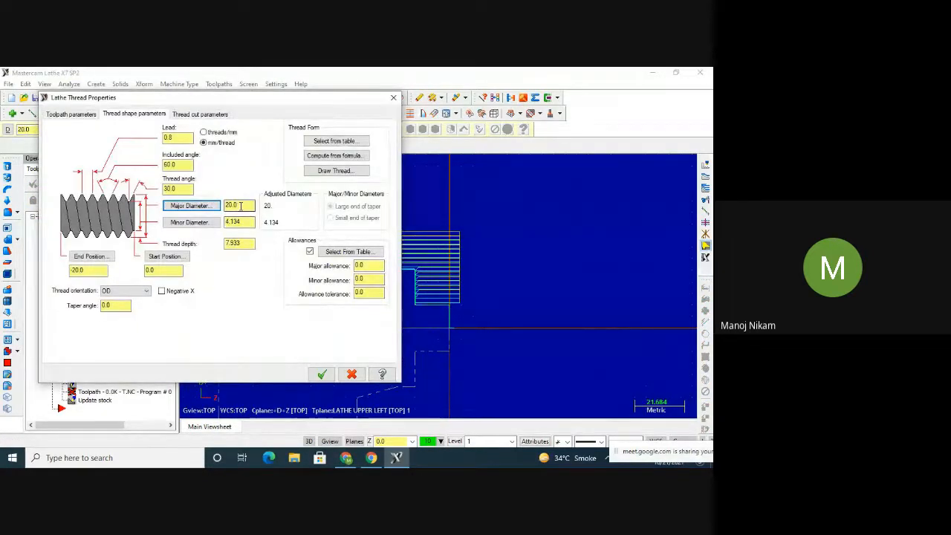
pyautogui.click(217, 207)
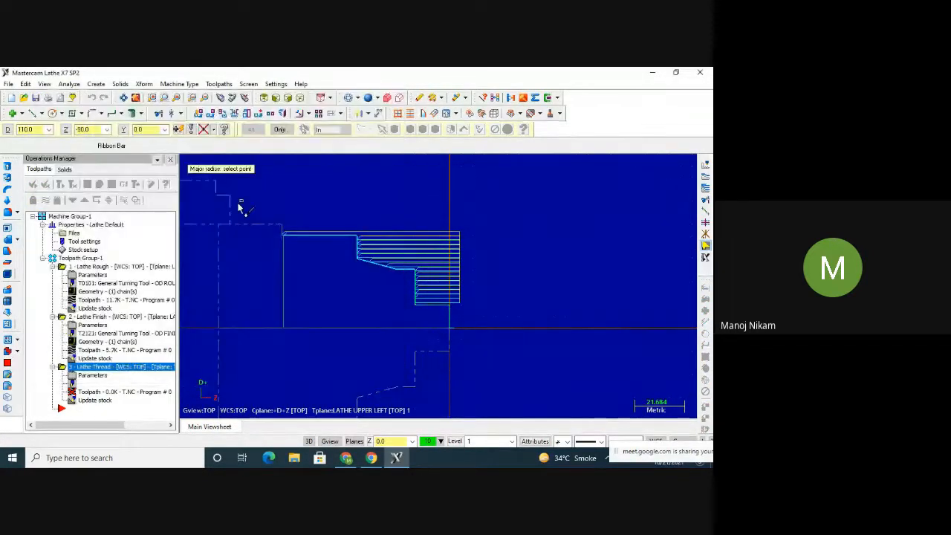
pyautogui.click(451, 310)
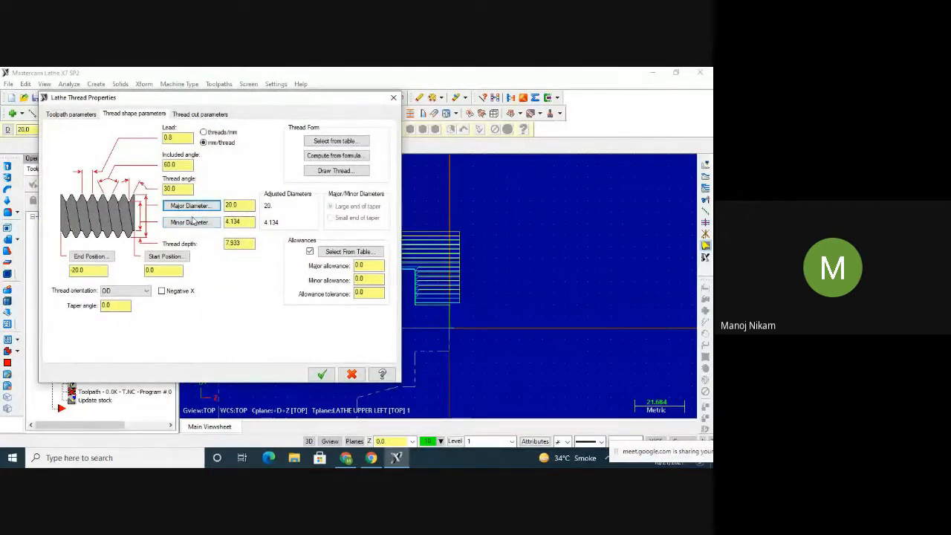
pyautogui.doubleClick(231, 222)
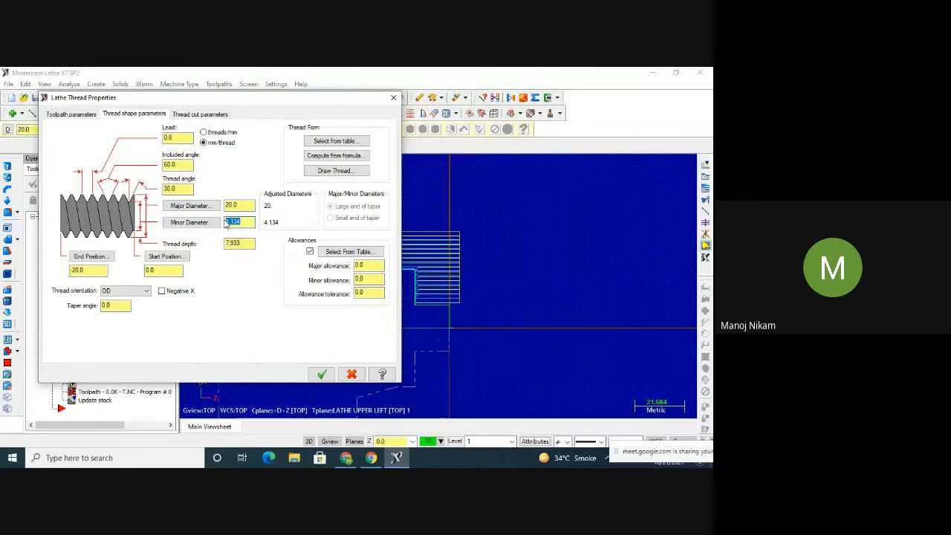
pyautogui.write('18')
pyautogui.press('Return')
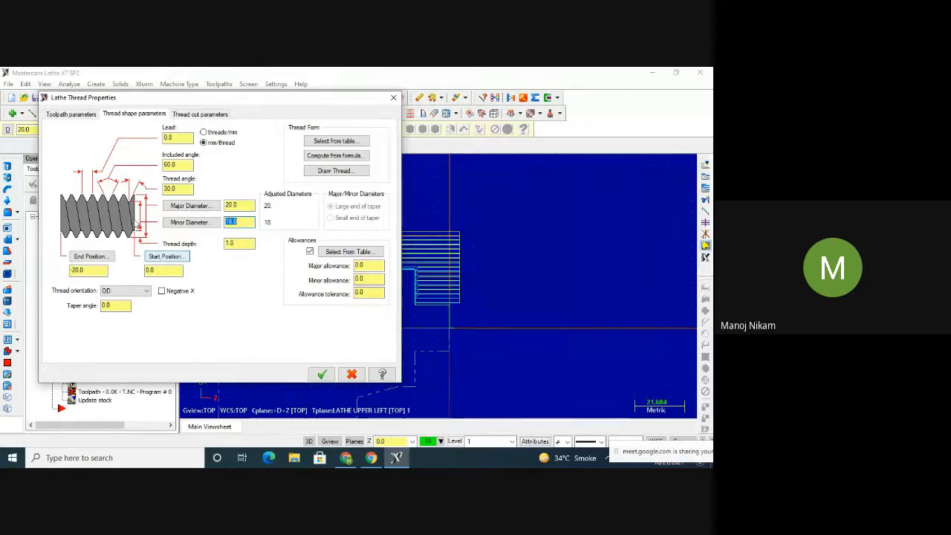
# Pick the thread's start position at the front corner (0.0) and its end position at the first shoulder (-15.0)
pyautogui.click(168, 269)
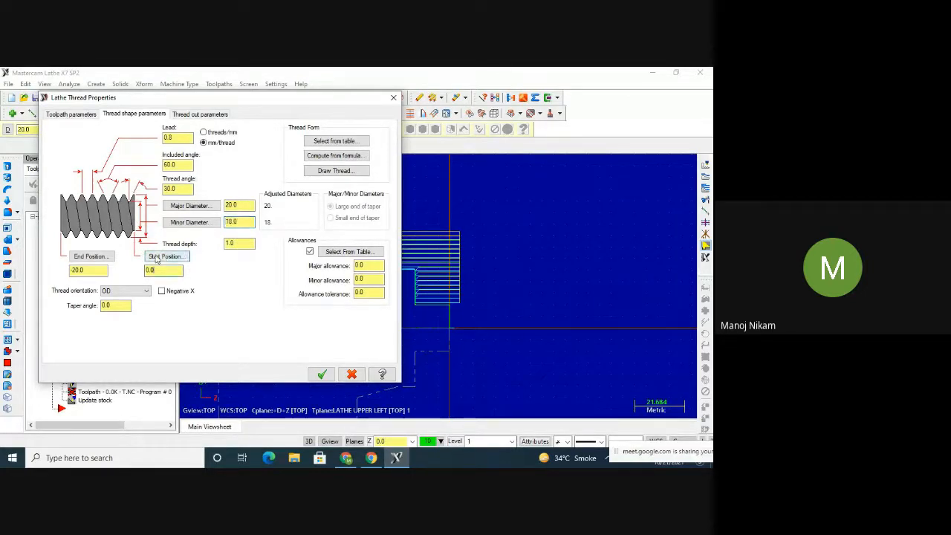
pyautogui.click(168, 256)
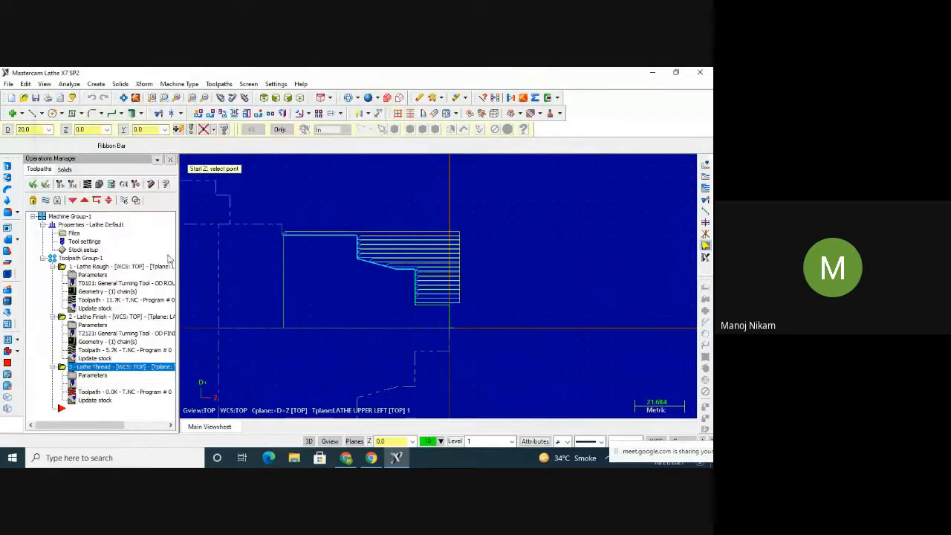
pyautogui.click(450, 305)
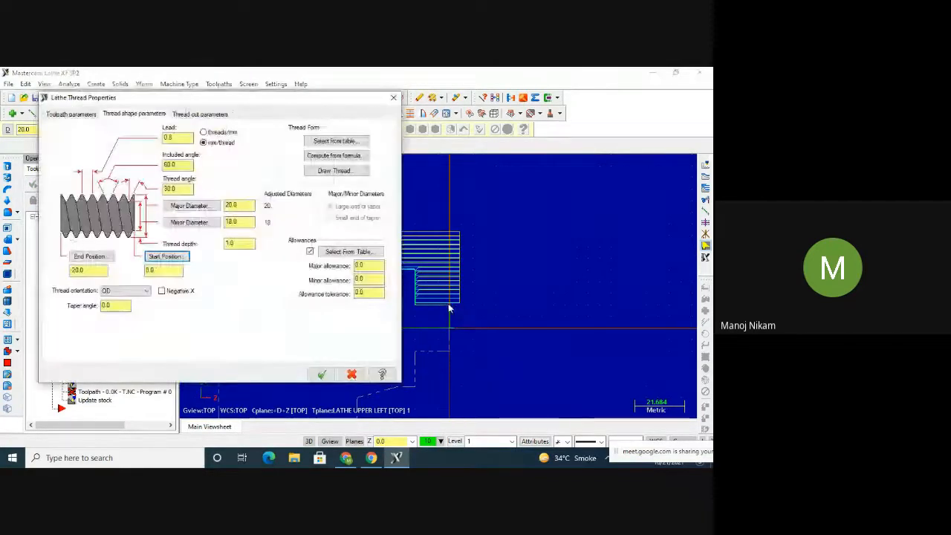
pyautogui.click(89, 256)
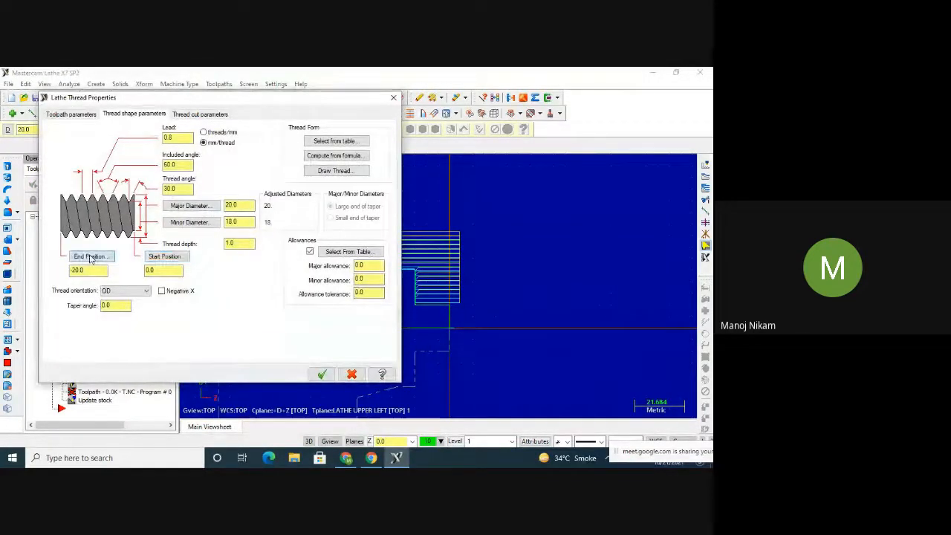
pyautogui.click(417, 304)
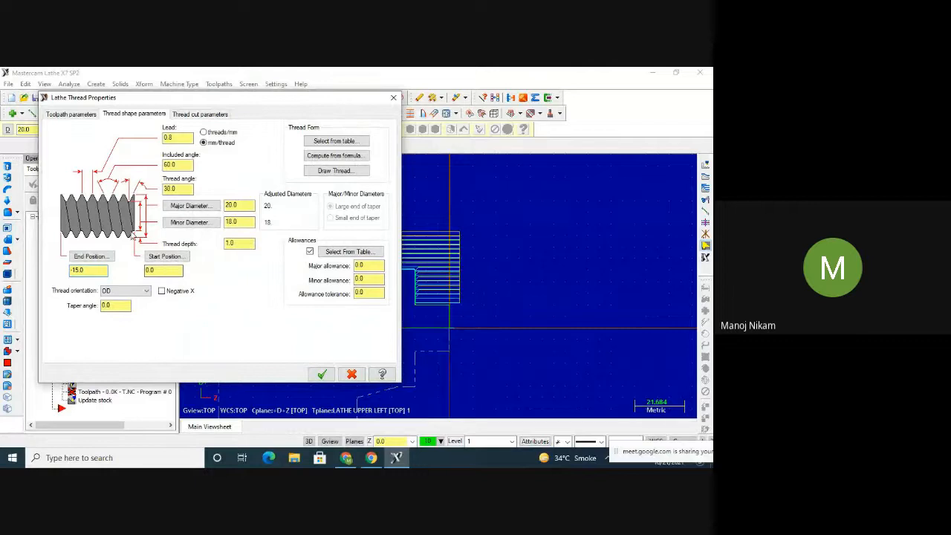
# Pick the thread's major diameter again from the outer corner of the profile's front face
pyautogui.click(190, 207)
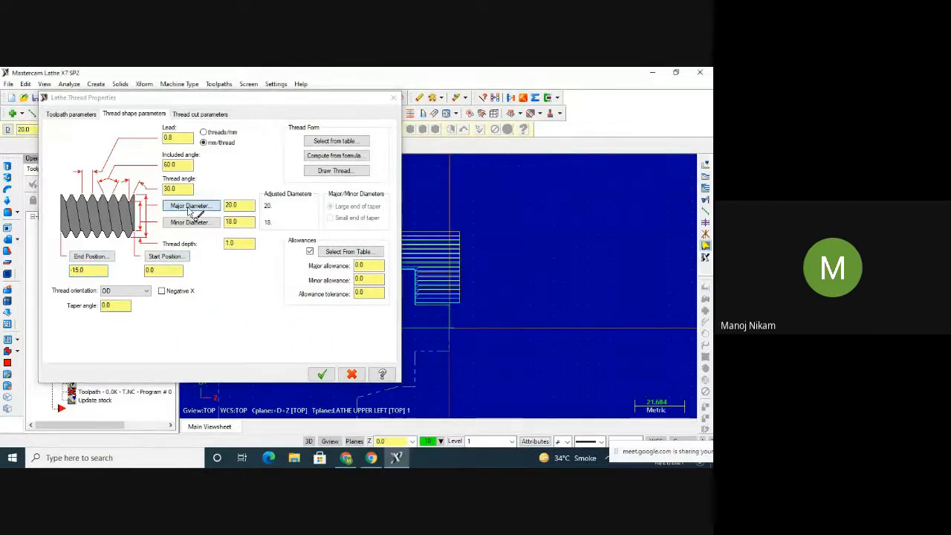
pyautogui.click(188, 210)
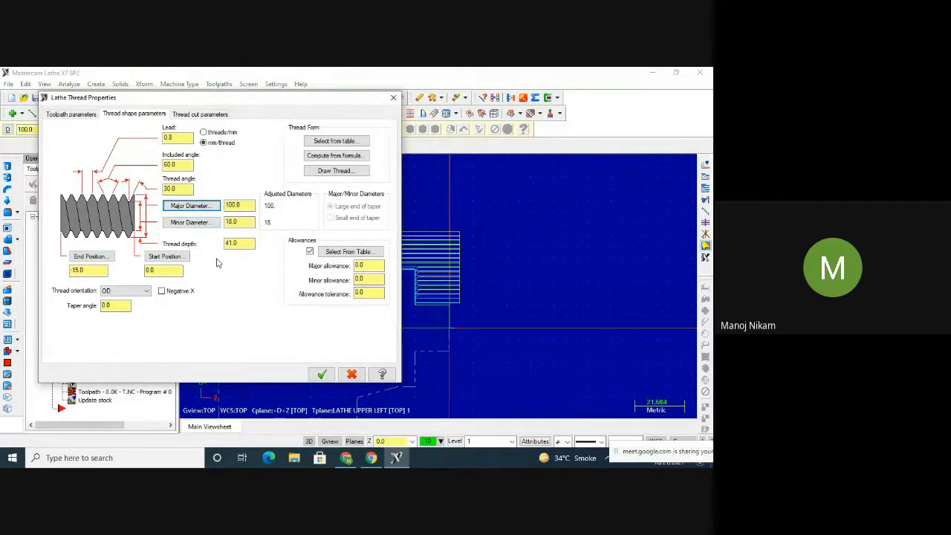
pyautogui.click(211, 206)
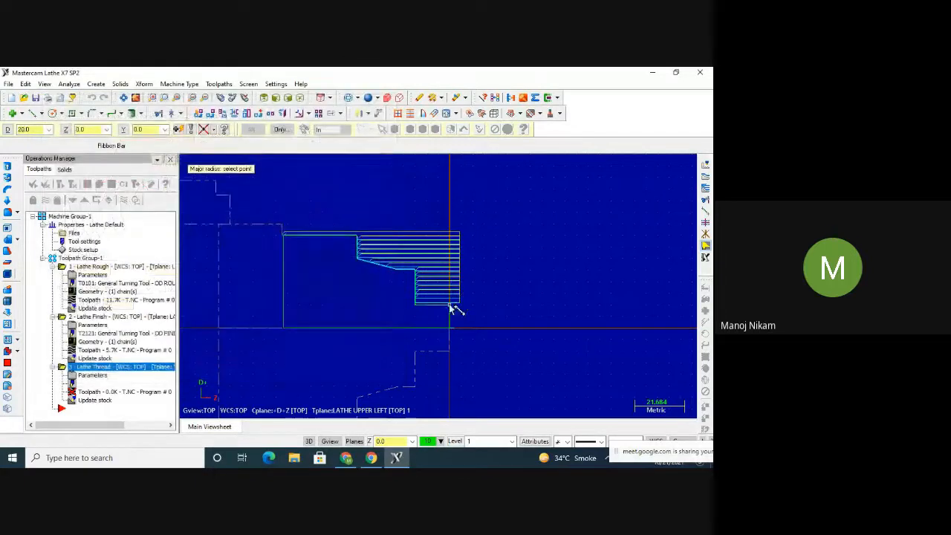
pyautogui.click(450, 306)
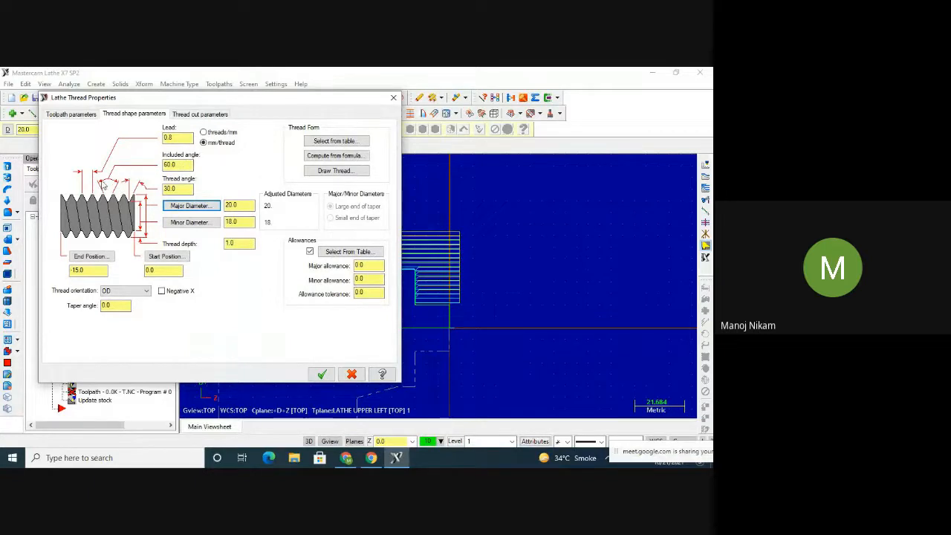
# Look through the Metric M Profile thread table down to the 20 mm entries without applying one
pyautogui.click(362, 142)
pyautogui.scroll(-2, 208, 261)
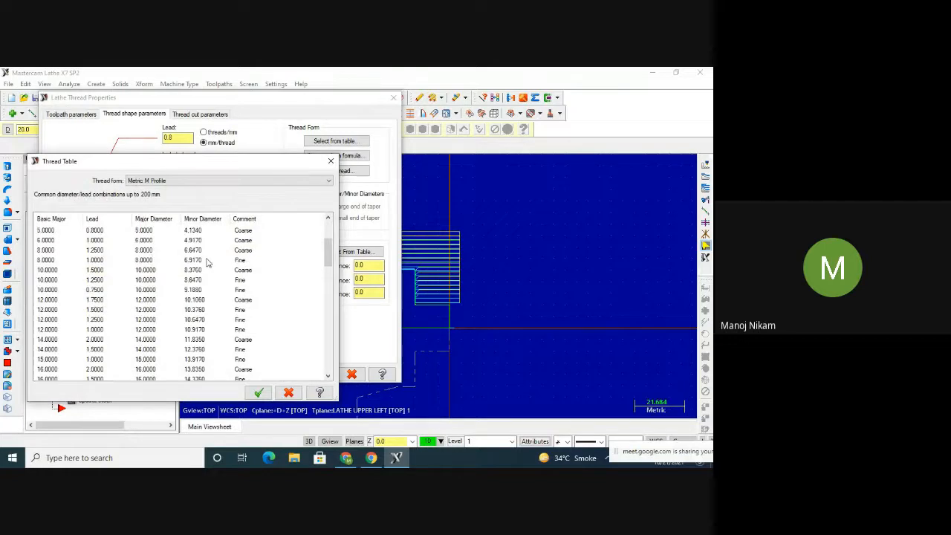
pyautogui.scroll(-7, 208, 262)
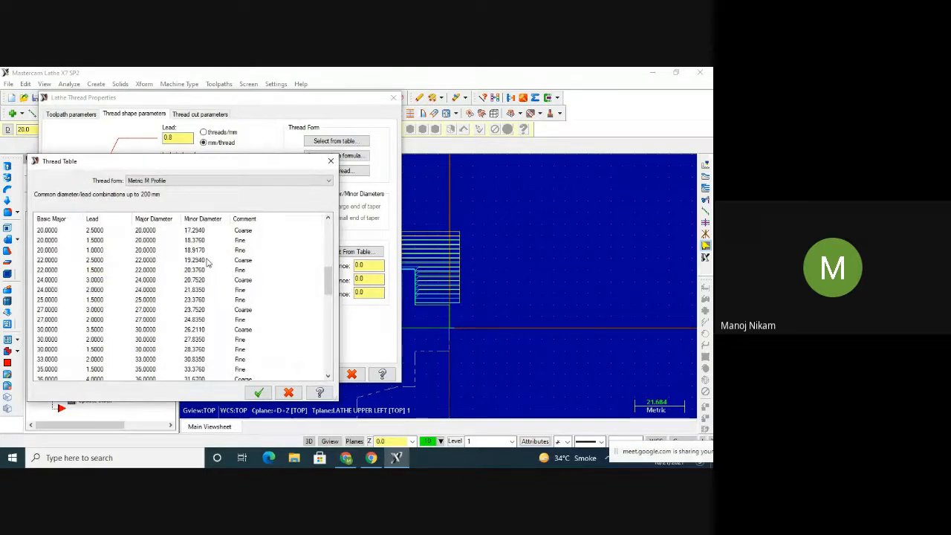
pyautogui.click(288, 392)
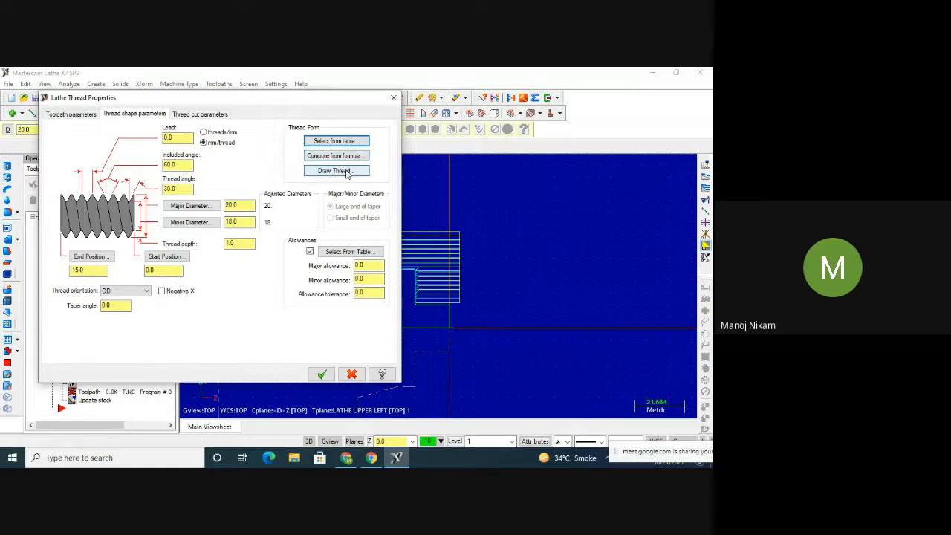
# Preview the drawn thread without saving its geometry, and open the thread cut parameters
pyautogui.click(334, 171)
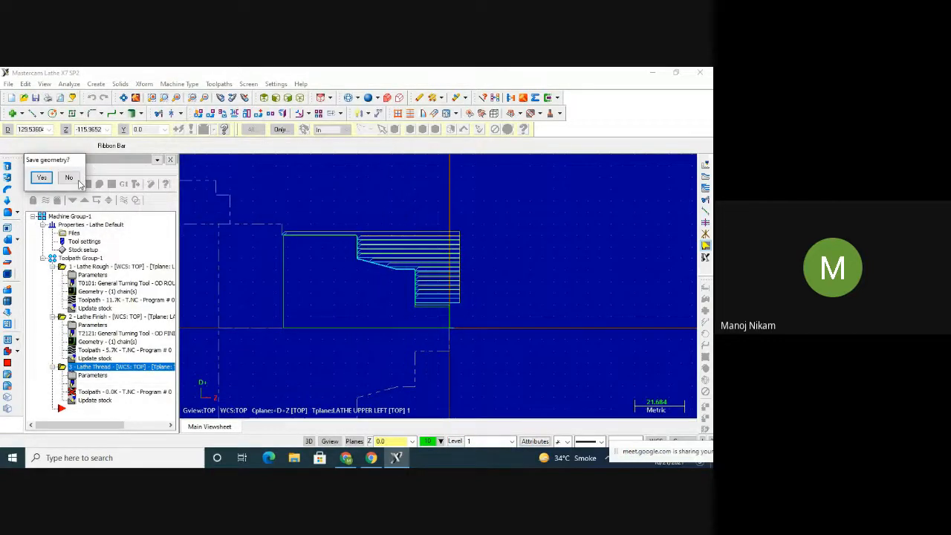
pyautogui.click(77, 180)
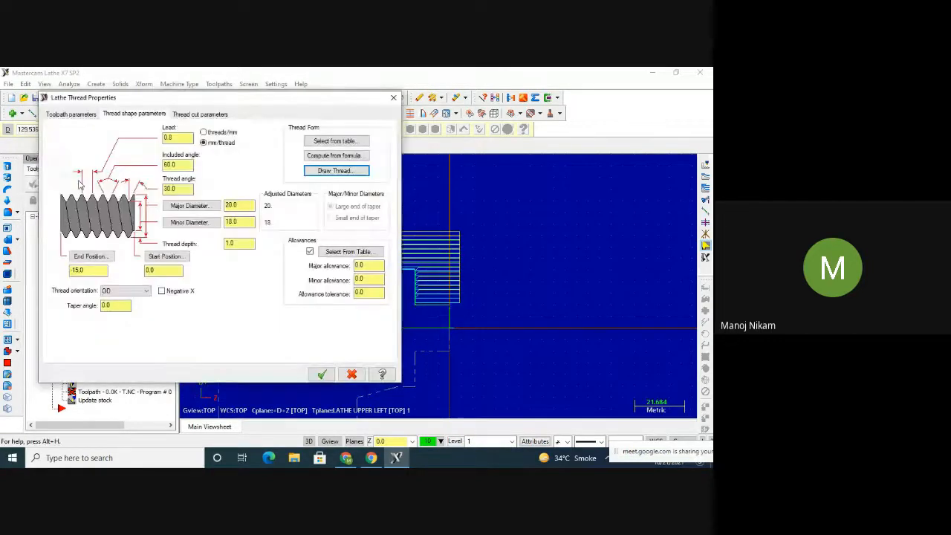
pyautogui.click(202, 116)
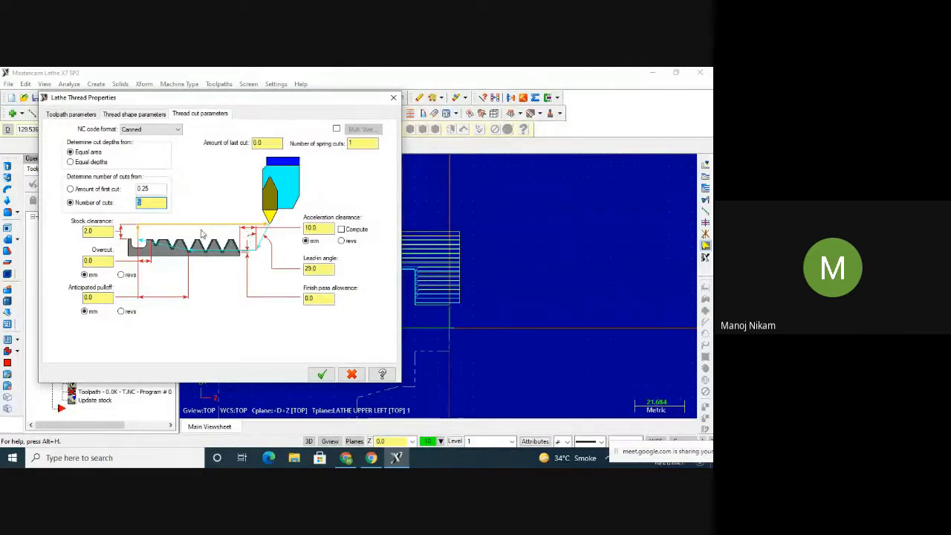
# Review the NC code format, stock clearance and acceleration clearance, keep the Canned format, and generate the lathe thread toolpath
pyautogui.click(157, 130)
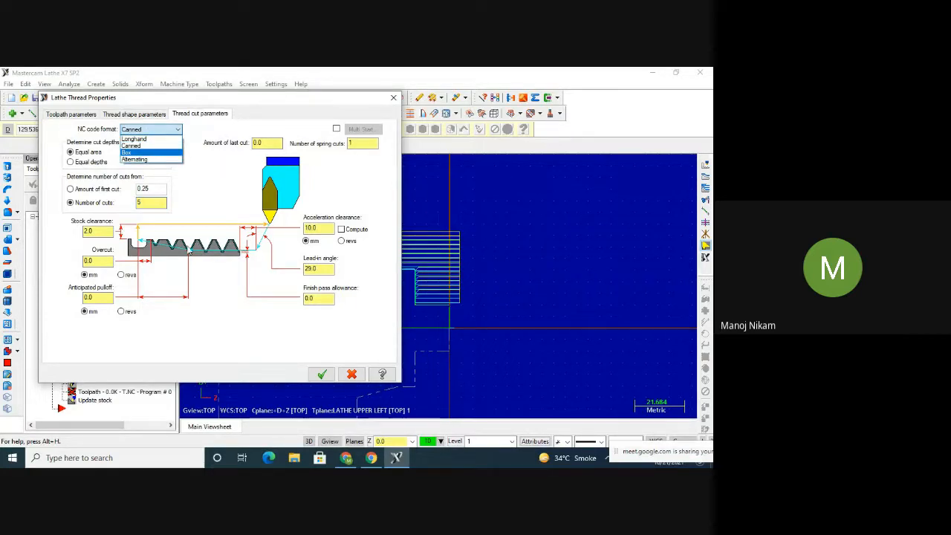
pyautogui.click(96, 231)
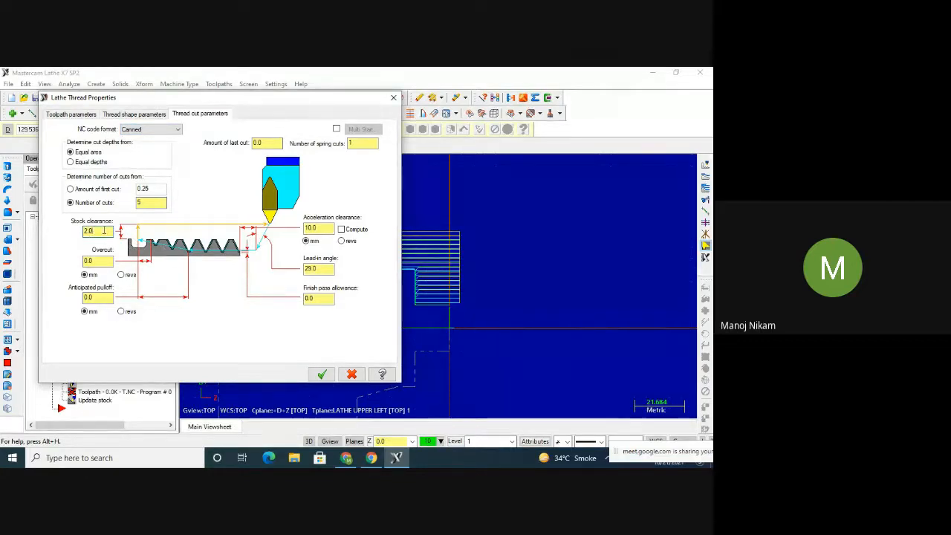
pyautogui.click(324, 226)
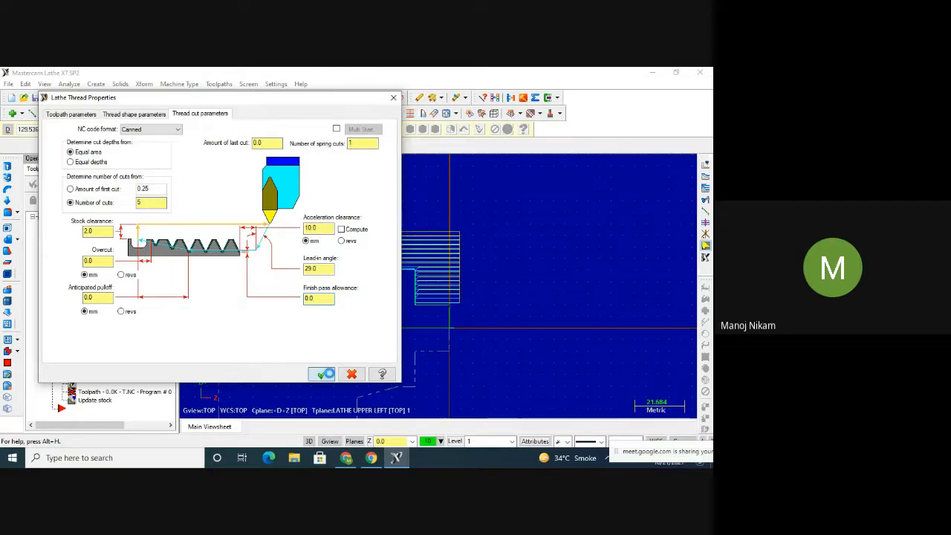
pyautogui.click(322, 374)
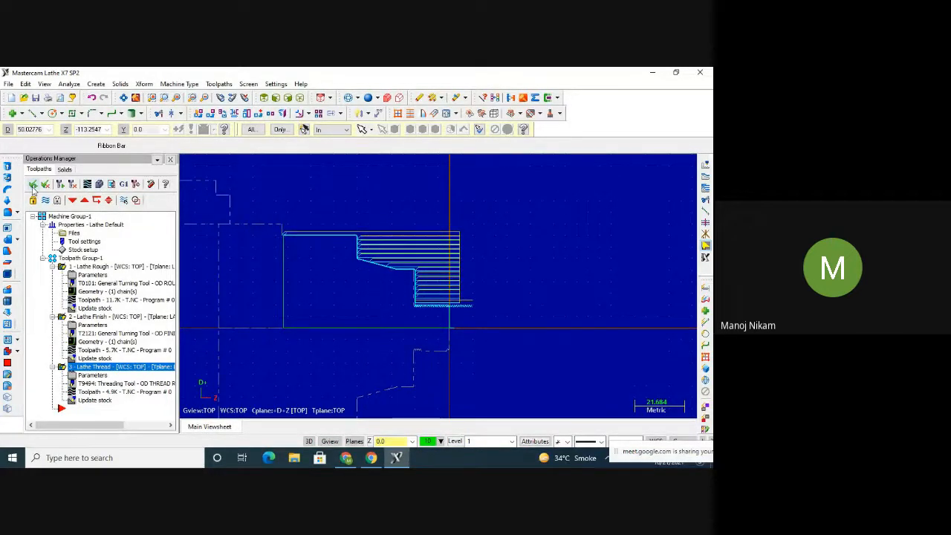
# Run the verification of the rough, finish and thread operations, watching the threading of the front end up close
pyautogui.click(99, 184)
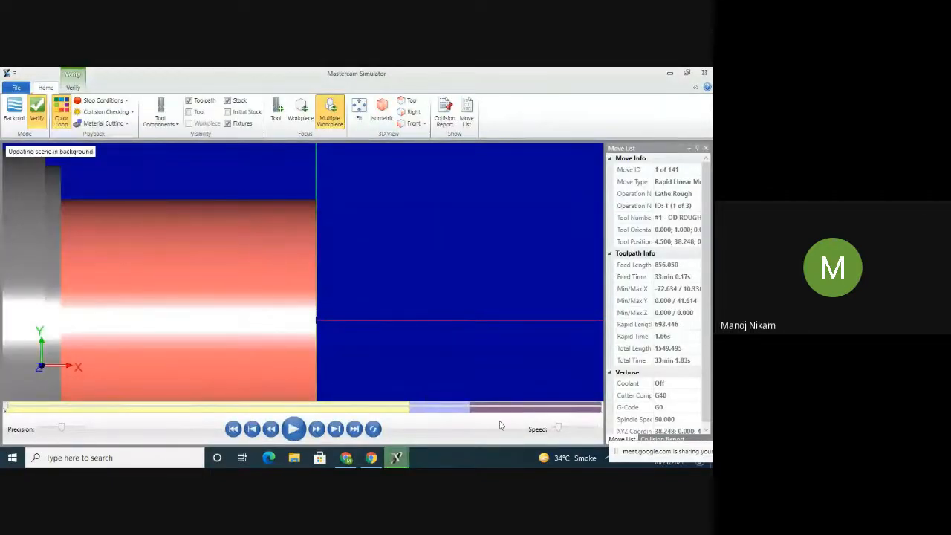
pyautogui.click(293, 429)
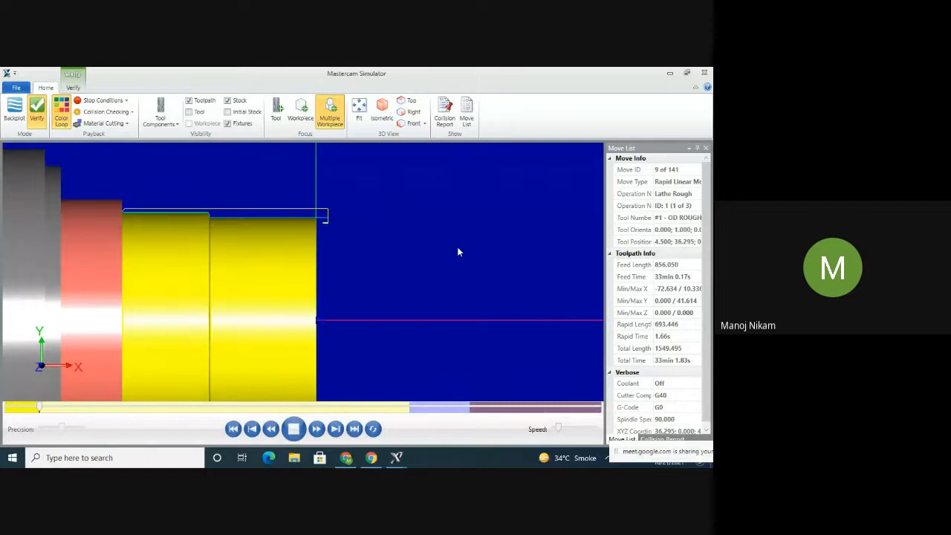
pyautogui.moveTo(387, 254); pyautogui.dragTo(380, 259, button='middle')
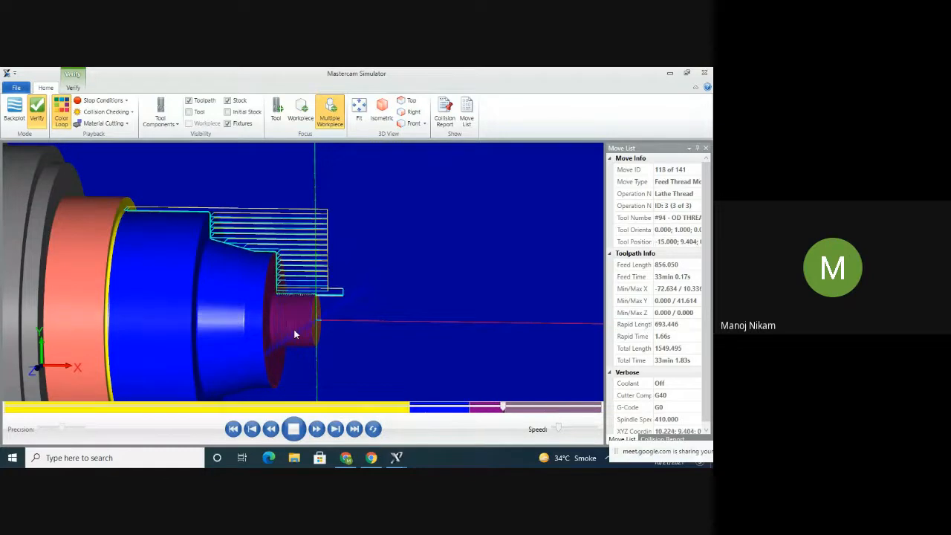
pyautogui.scroll(5, 298, 323)
pyautogui.moveTo(296, 169)
pyautogui.mouseDown(button='middle')
pyautogui.moveTo(304, 168)
pyautogui.moveTo(298, 172)
pyautogui.mouseUp(button='middle')
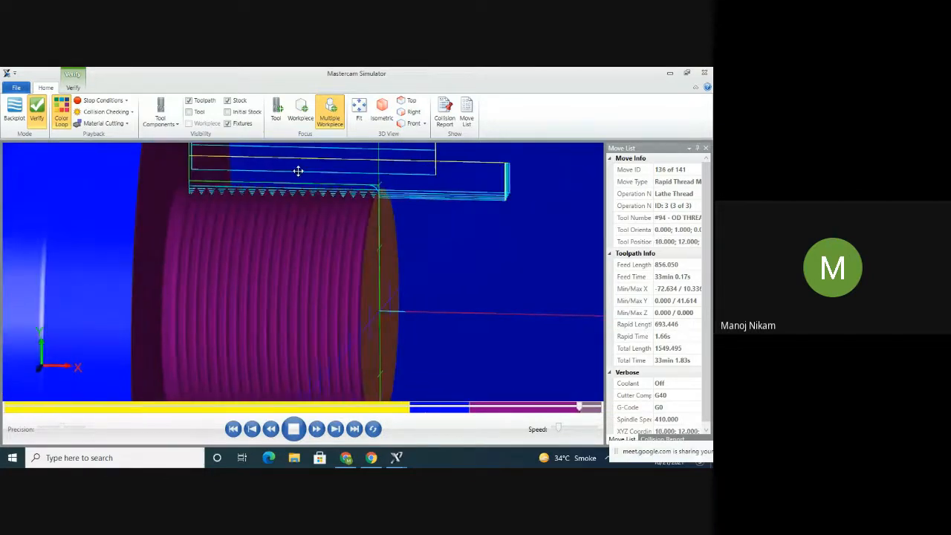
# Hide the toolpath lines in the simulation and examine the cut thread's tooth profile
pyautogui.click(189, 101)
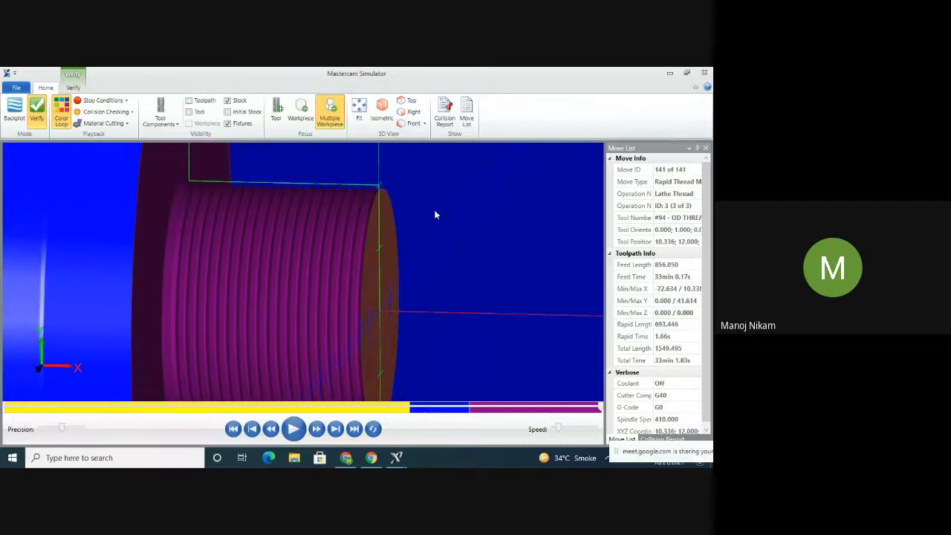
pyautogui.moveTo(434, 212); pyautogui.dragTo(432, 183, button='middle')
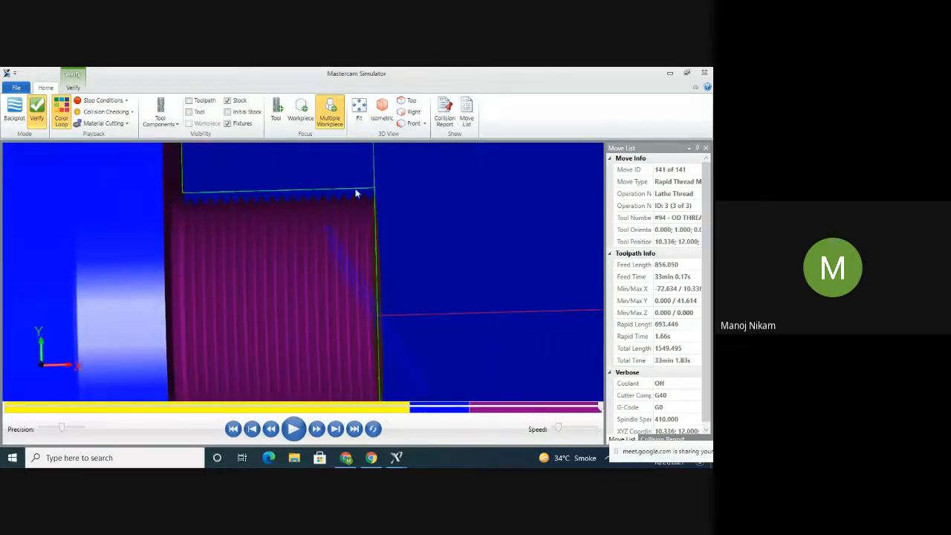
pyautogui.scroll(5, 309, 178)
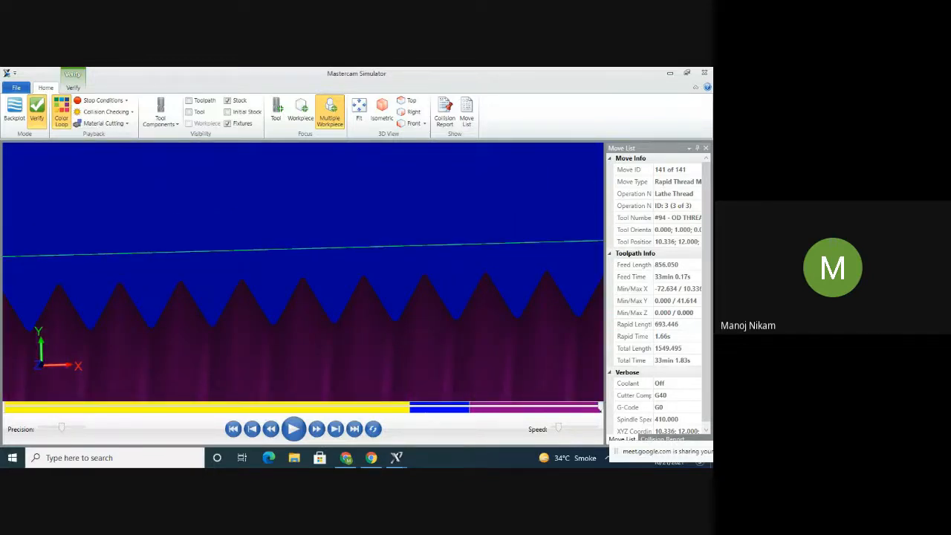
# Switch to the Google Meet call window to check it, and return to the simulator
pyautogui.click(356, 457)
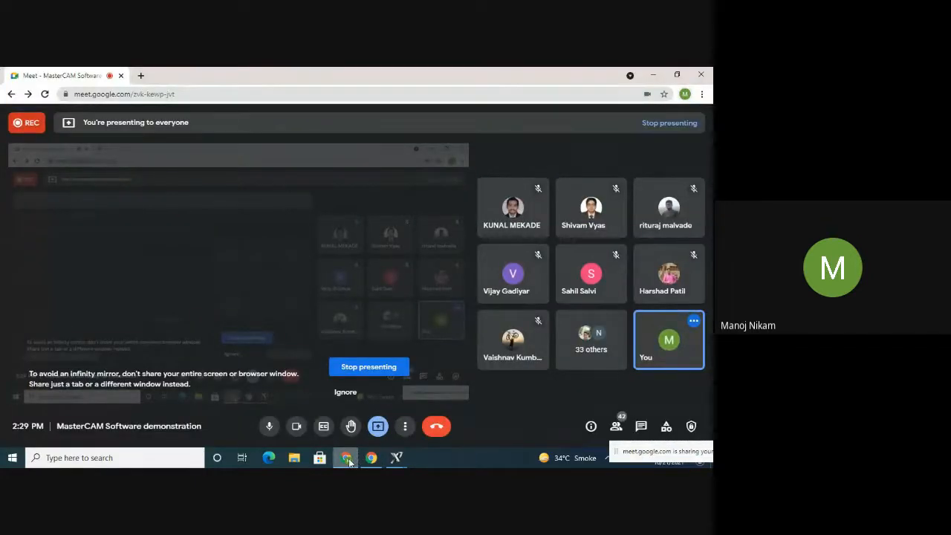
pyautogui.click(347, 457)
# Examine the whole machined part from an angled view, dismiss the presenting notification, and close the simulator
pyautogui.scroll(-5, 333, 298)
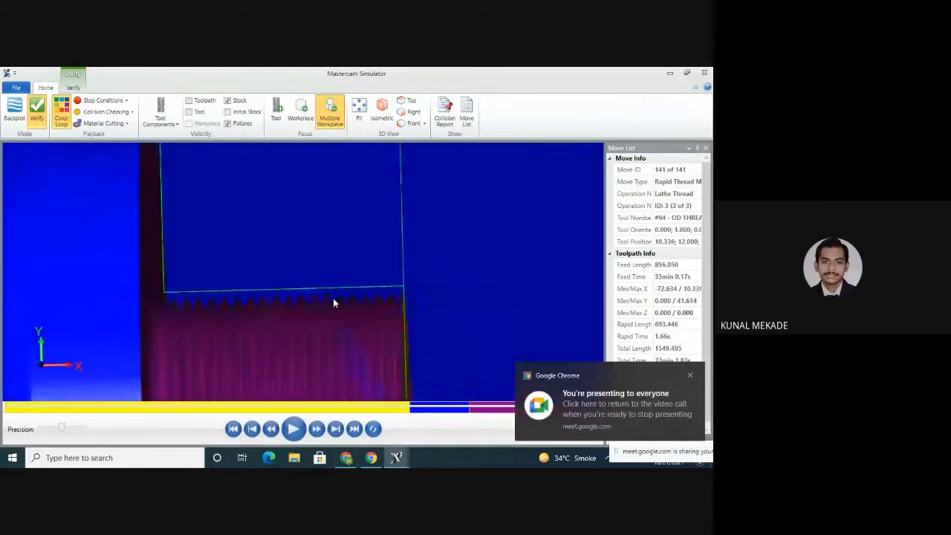
pyautogui.moveTo(333, 298); pyautogui.dragTo(397, 306, button='middle')
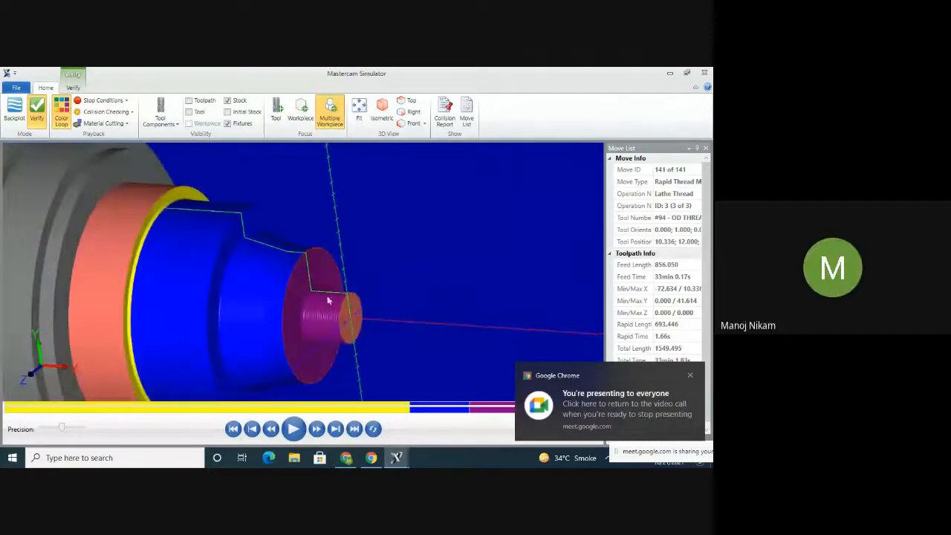
pyautogui.click(689, 378)
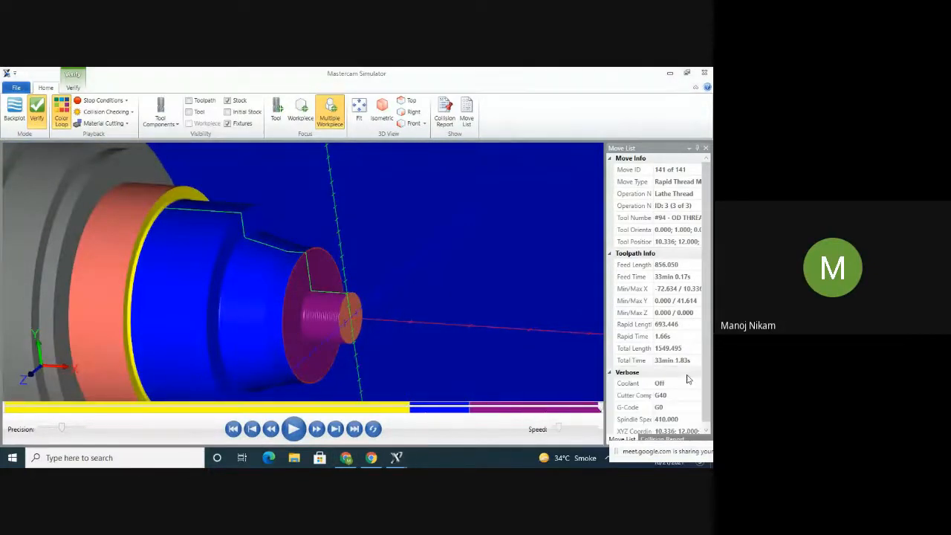
pyautogui.click(705, 72)
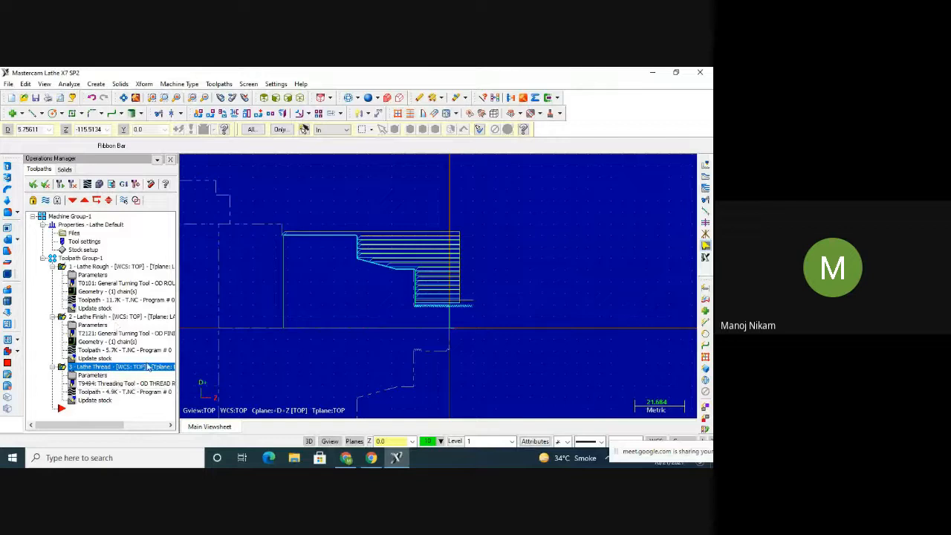
# Start a lathe groove toolpath with the groove defined by 2 Points
pyautogui.click(149, 366)
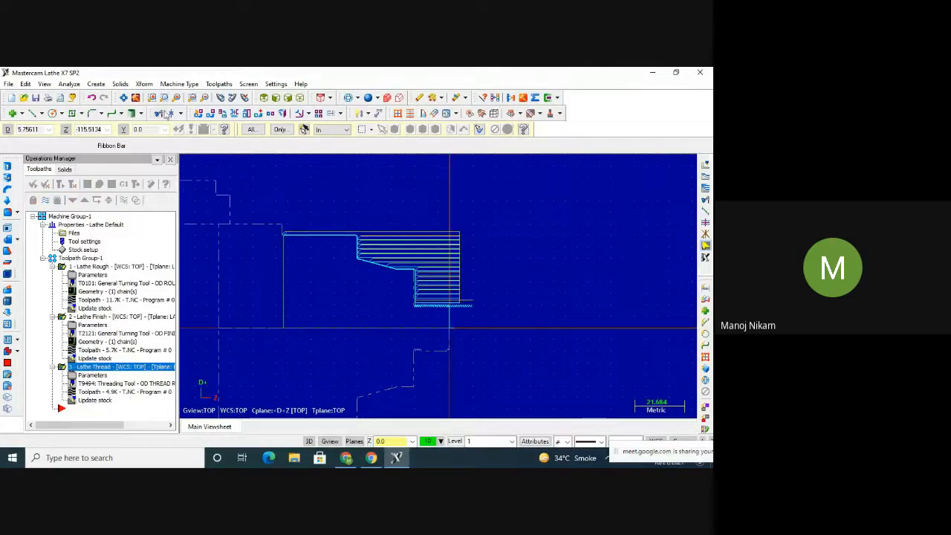
pyautogui.click(219, 83)
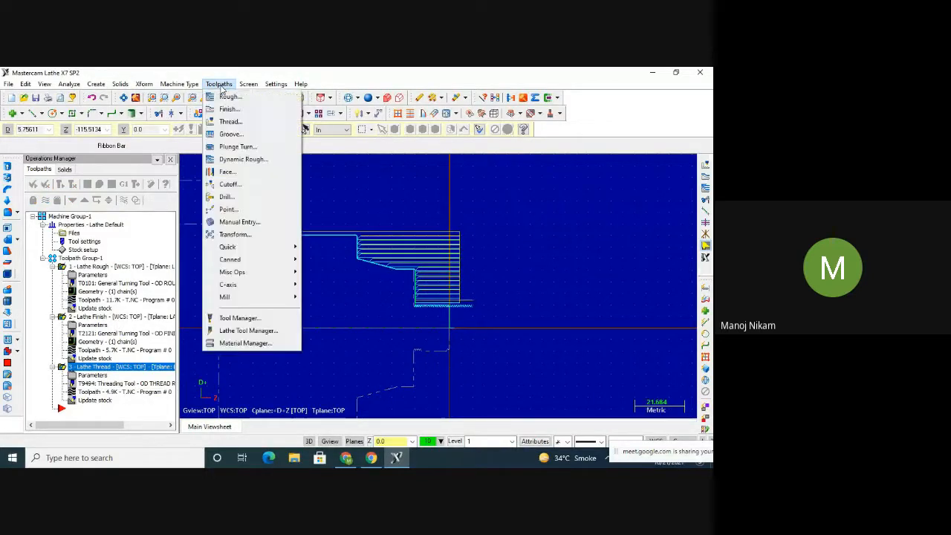
pyautogui.click(263, 134)
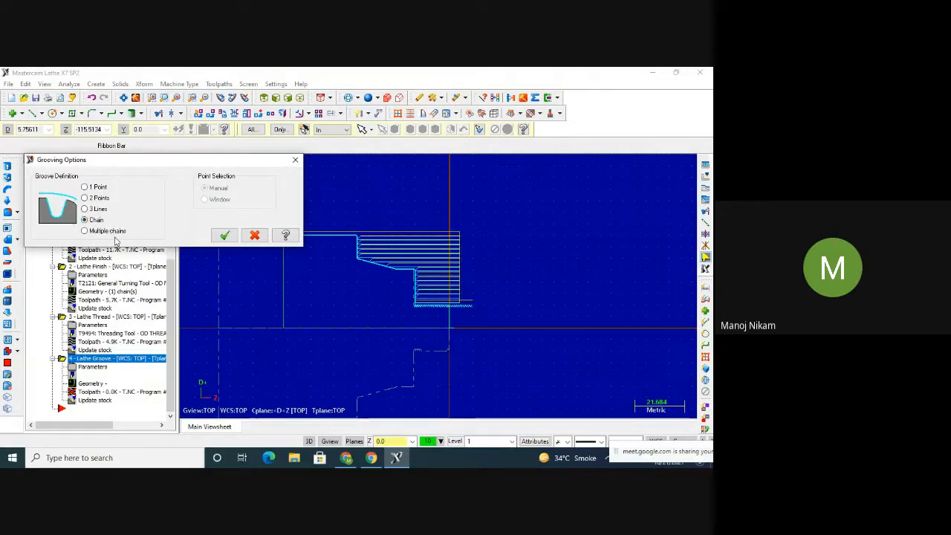
pyautogui.click(84, 197)
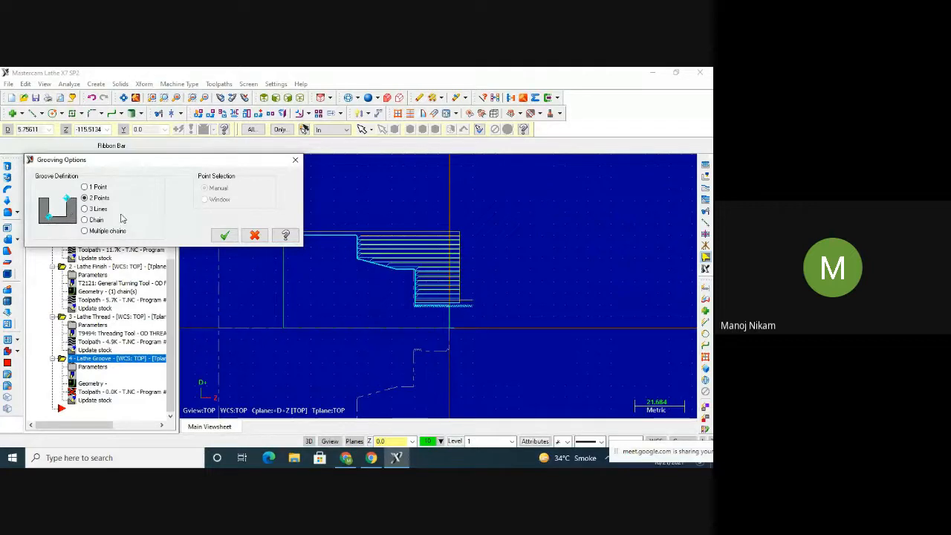
pyautogui.click(224, 235)
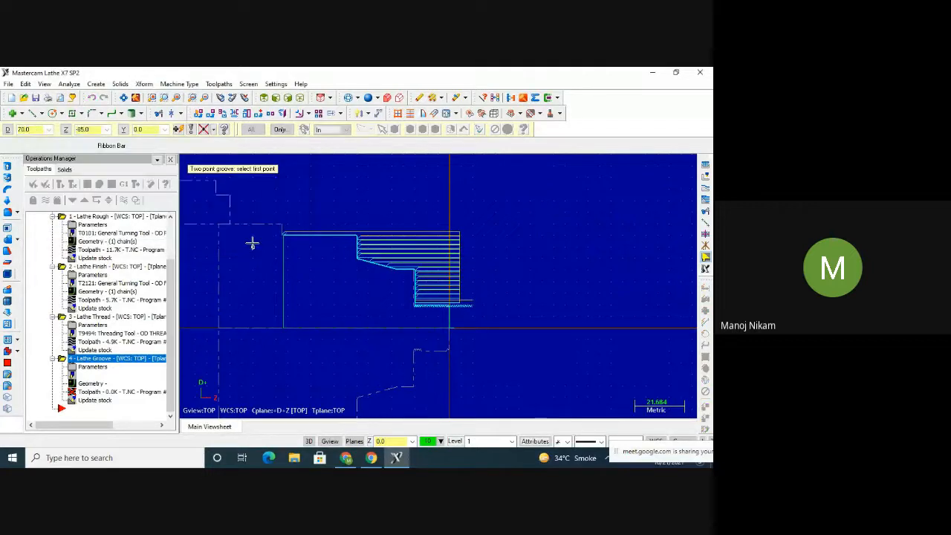
# Define the groove from D 80, Z -50 on the largest diameter to a second point, 15 mm wide and 10 mm deep
pyautogui.click(335, 234)
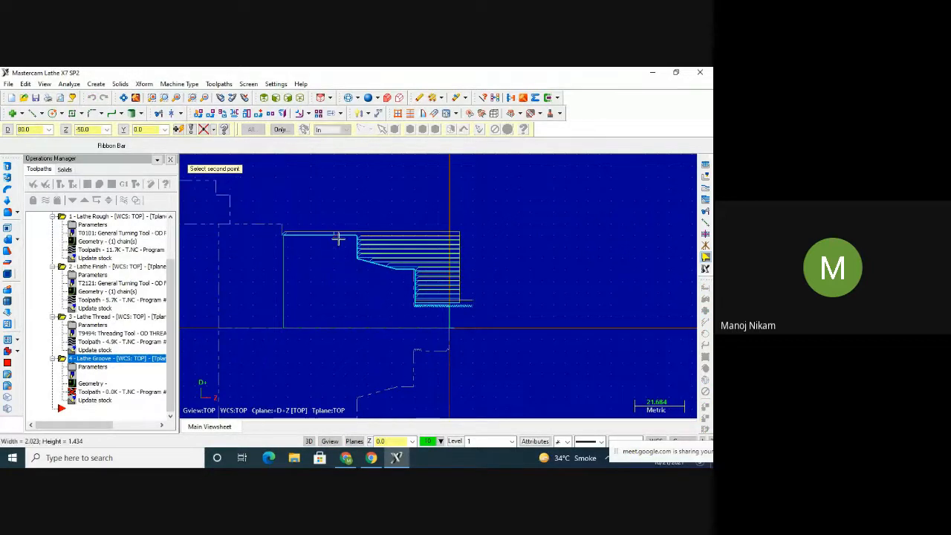
pyautogui.click(299, 258)
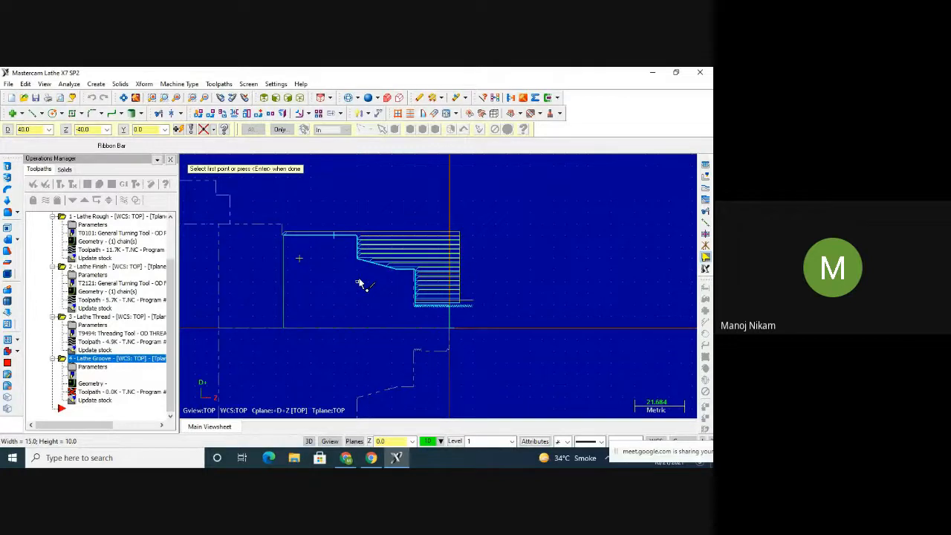
pyautogui.press('Return')
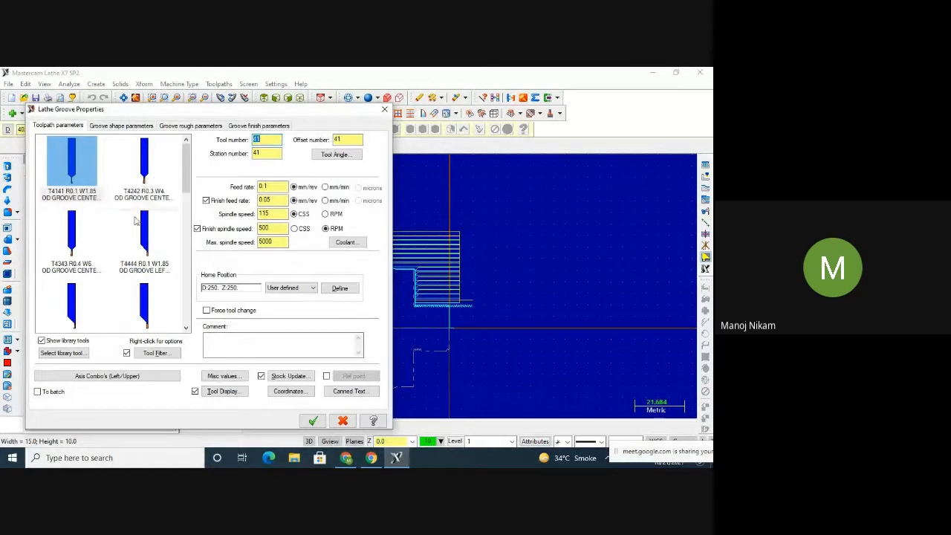
# Look through the groove tools and open the definition of T4141, the narrow OD groove center tool
pyautogui.scroll(-3, 141, 245)
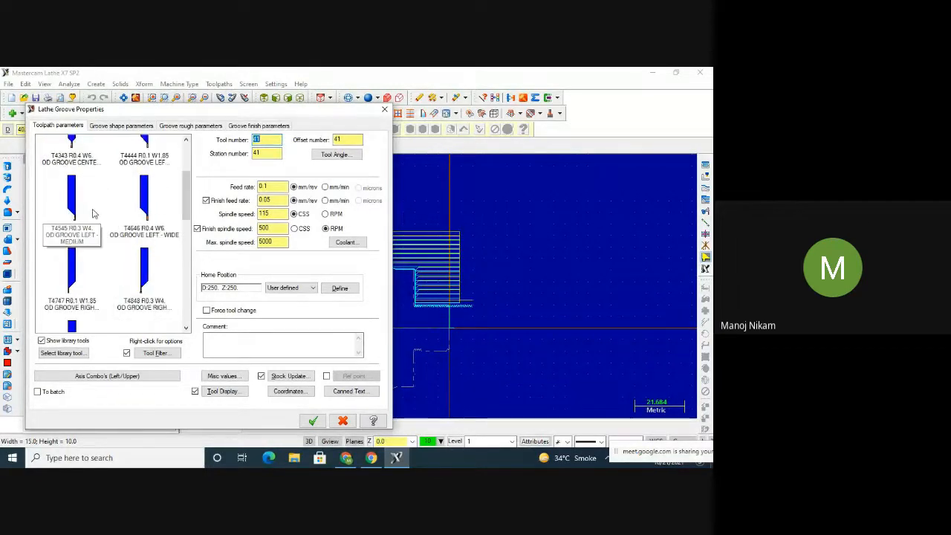
pyautogui.scroll(3, 93, 213)
pyautogui.doubleClick(72, 172)
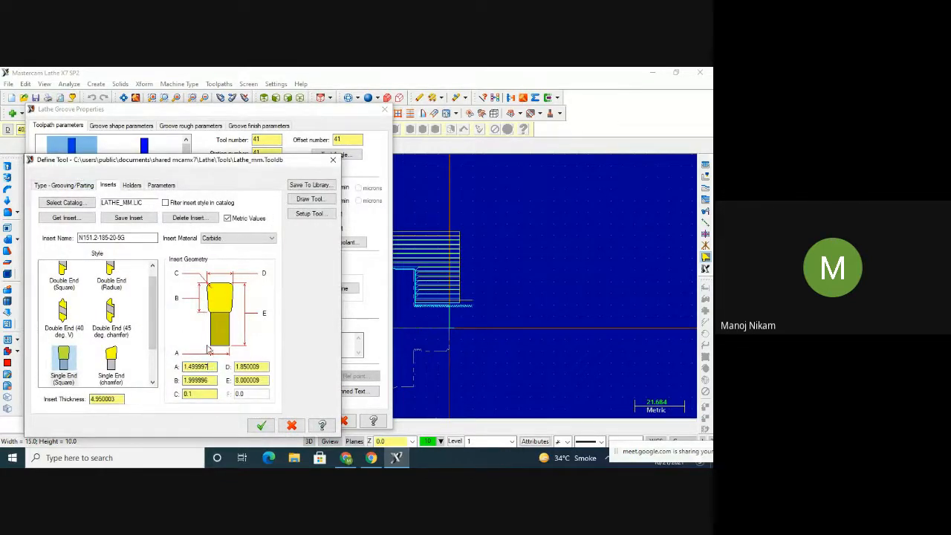
# Examine the groove tool's insert dimensions A to E and its holder geometry without changing them
pyautogui.click(193, 366)
pyautogui.click(206, 398)
pyautogui.click(210, 380)
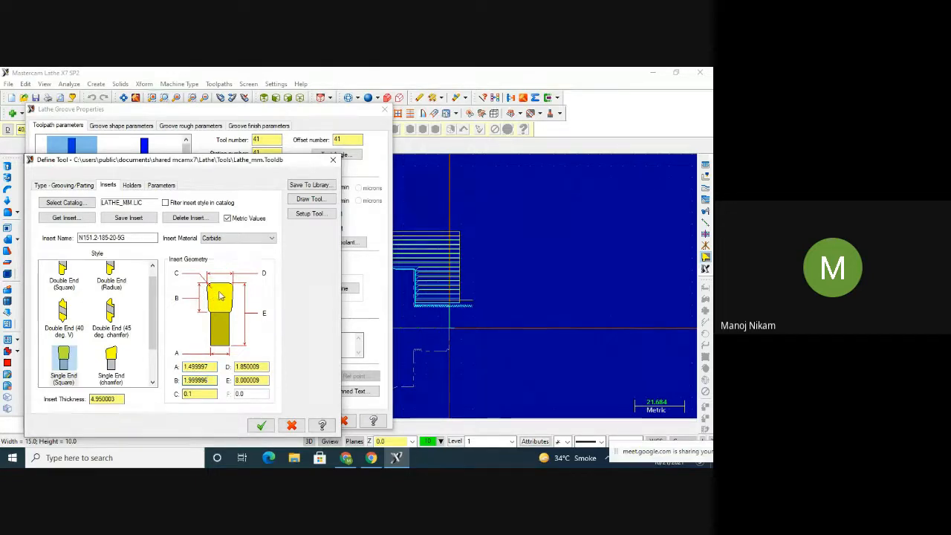
pyautogui.click(206, 394)
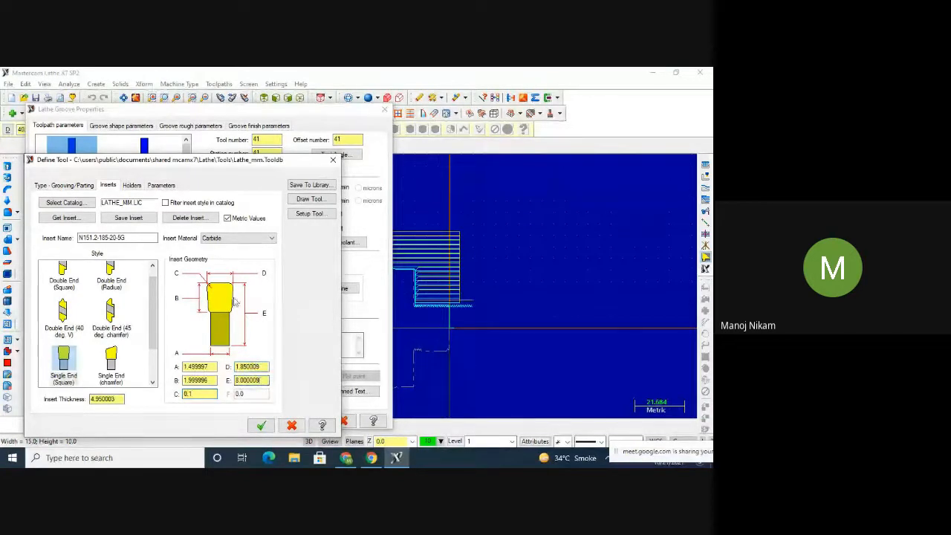
pyautogui.doubleClick(259, 379)
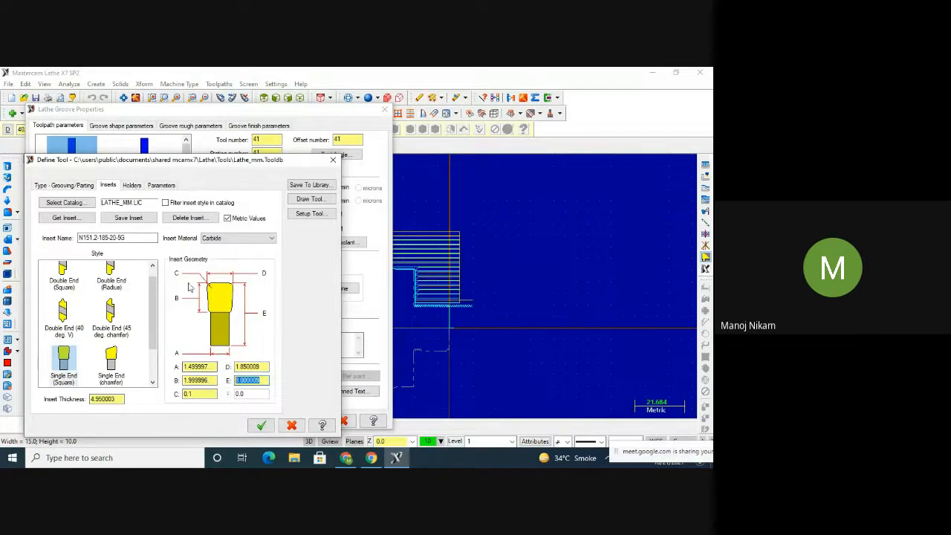
pyautogui.click(136, 187)
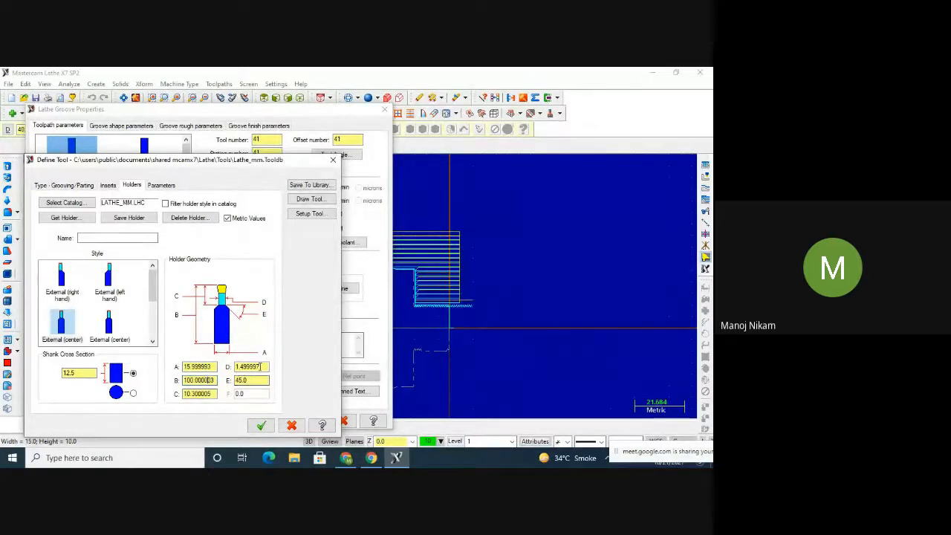
# Review the groove tool's parameters, including its tool, offset, station and back offset numbers
pyautogui.click(162, 186)
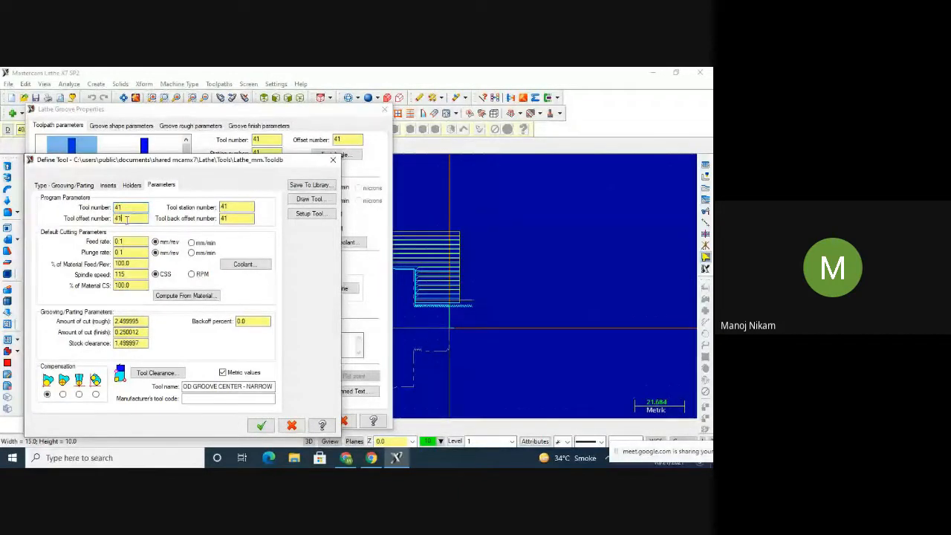
pyautogui.click(239, 208)
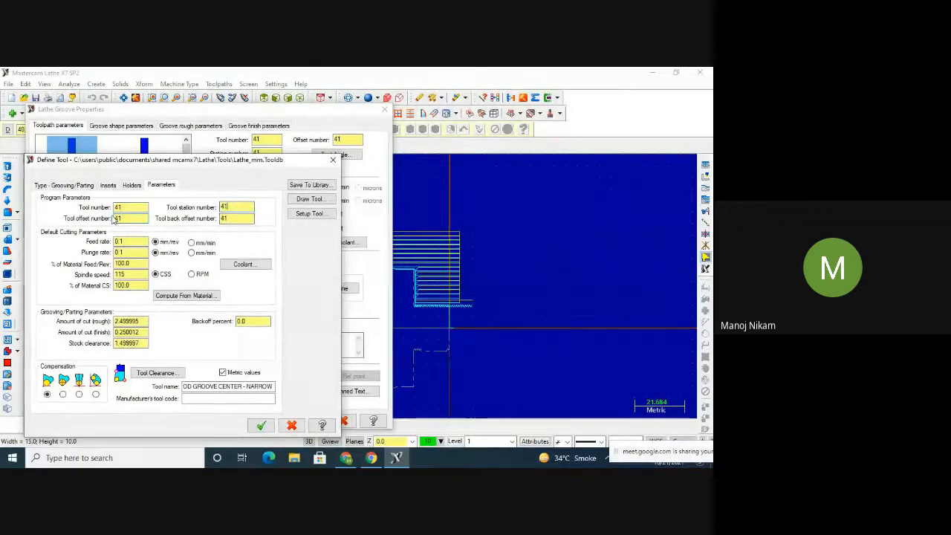
pyautogui.doubleClick(117, 207)
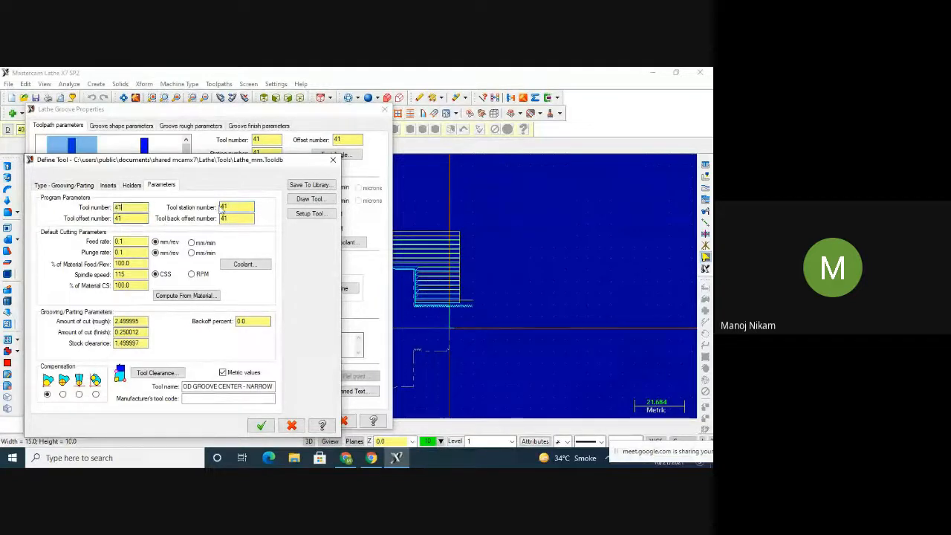
pyautogui.doubleClick(223, 207)
pyautogui.click(220, 216)
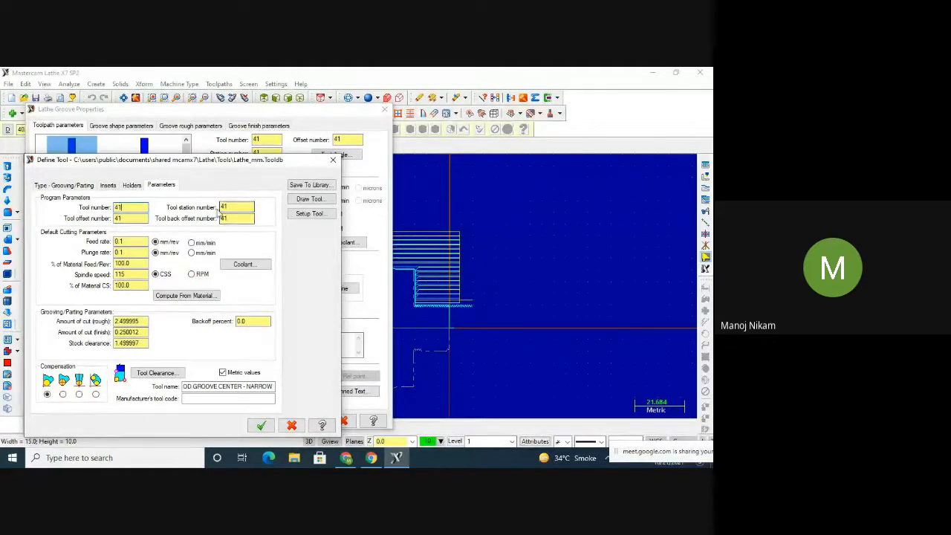
pyautogui.hotkey('shift', 'Tab')
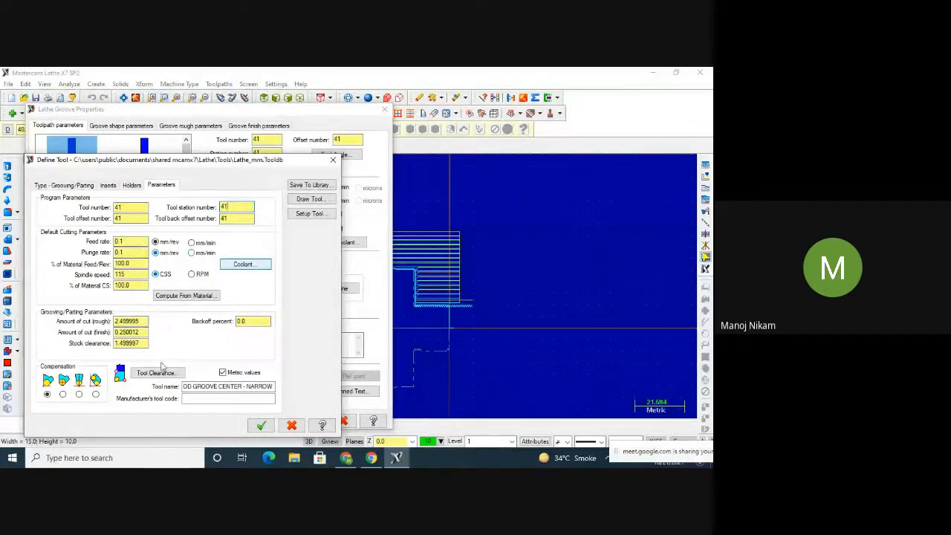
# Keep the tool type as Grooving / Parting, accept the tool definition and review the groove shape parameters
pyautogui.click(80, 186)
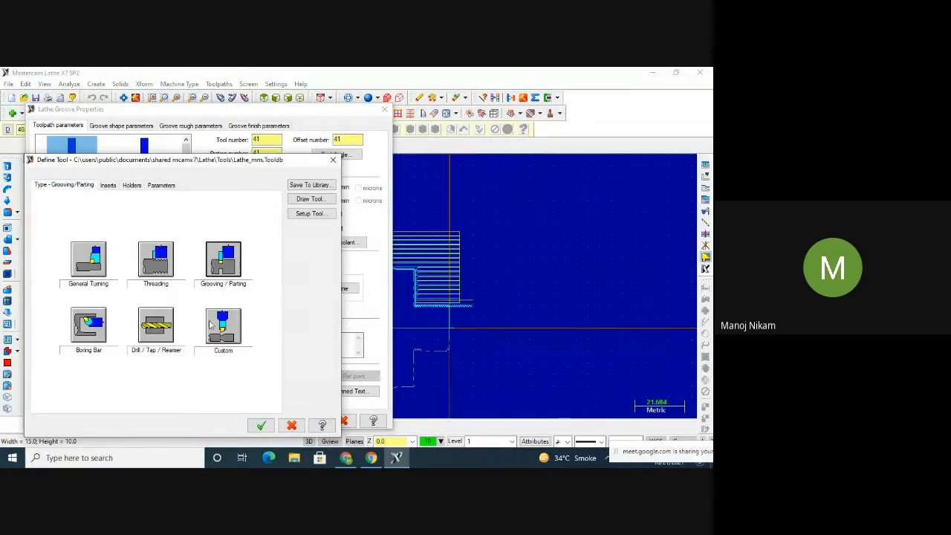
pyautogui.click(232, 261)
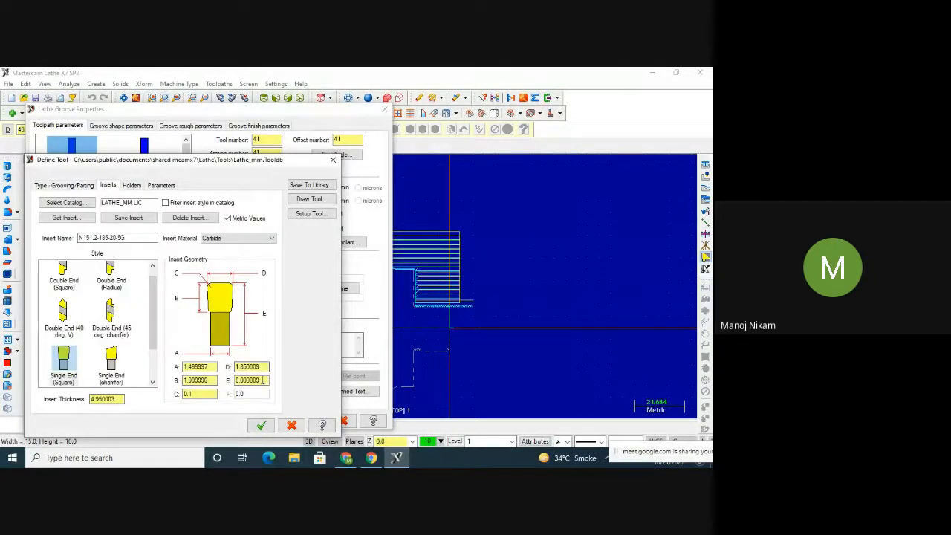
pyautogui.click(261, 425)
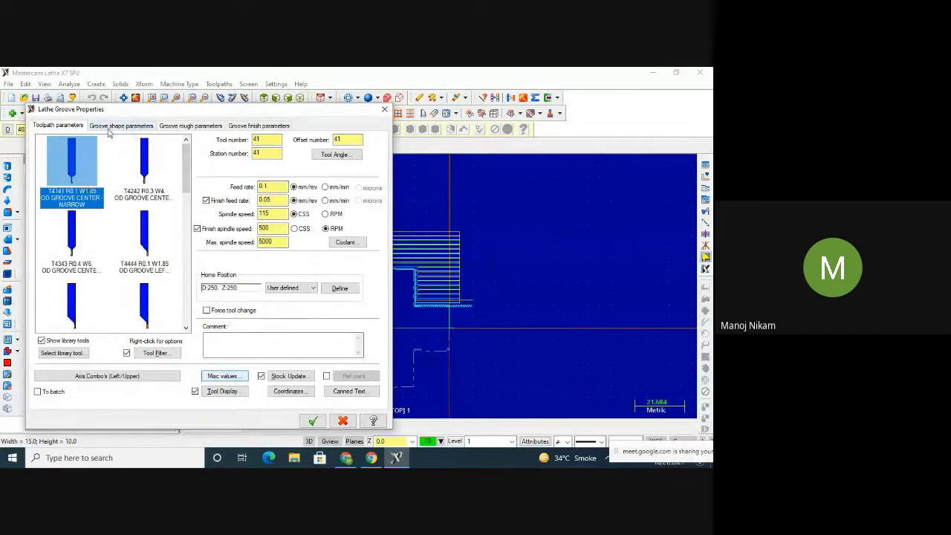
pyautogui.click(119, 128)
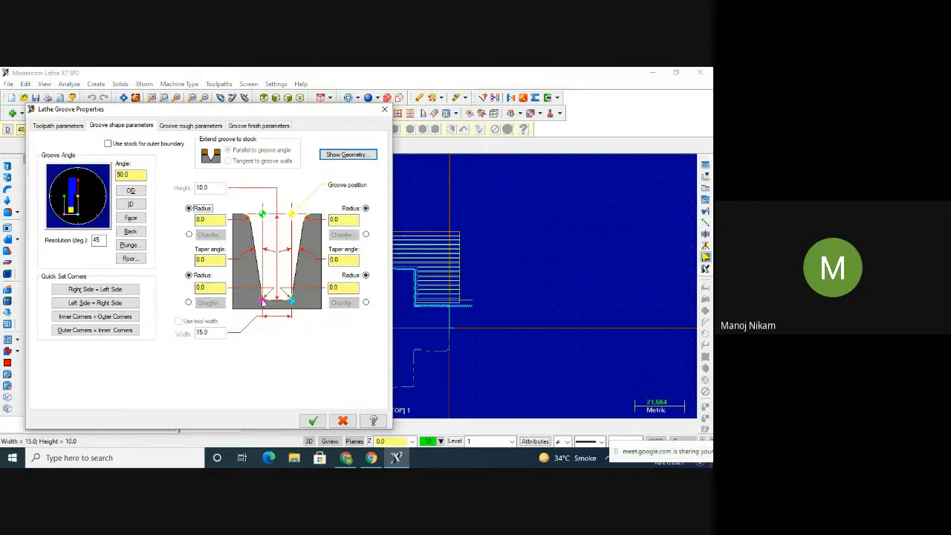
pyautogui.click(214, 287)
# Set the groove roughing stock to leave to 0 in both X and Z
pyautogui.click(184, 127)
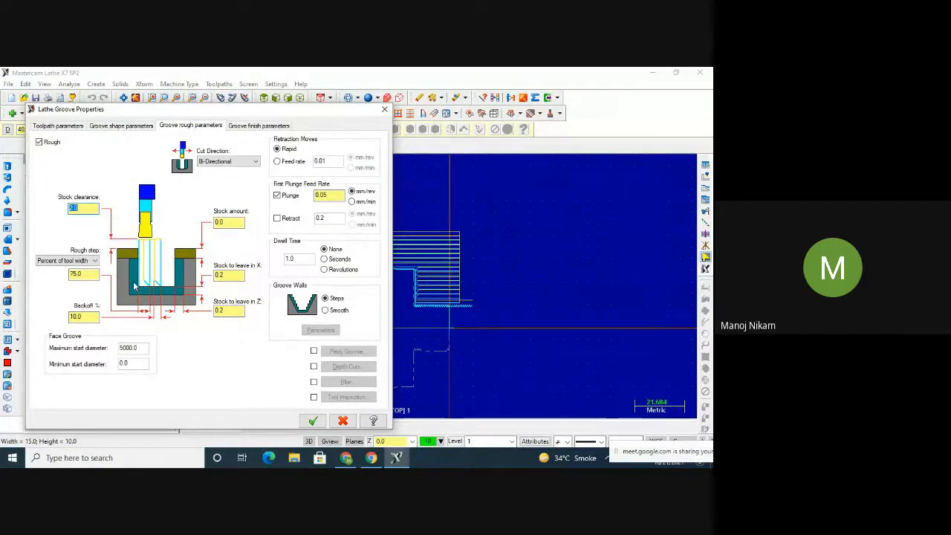
pyautogui.click(231, 275)
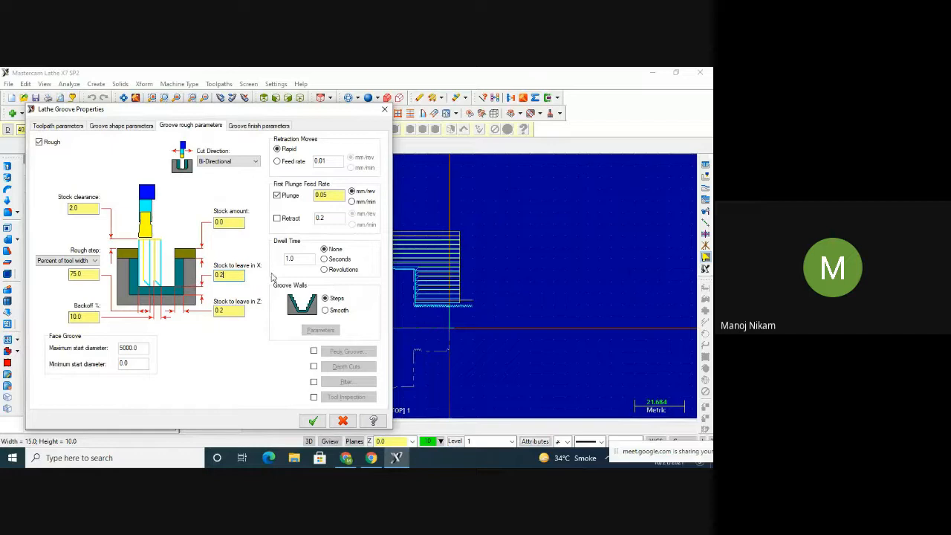
pyautogui.click(232, 310)
pyautogui.moveTo(237, 310); pyautogui.dragTo(210, 312)
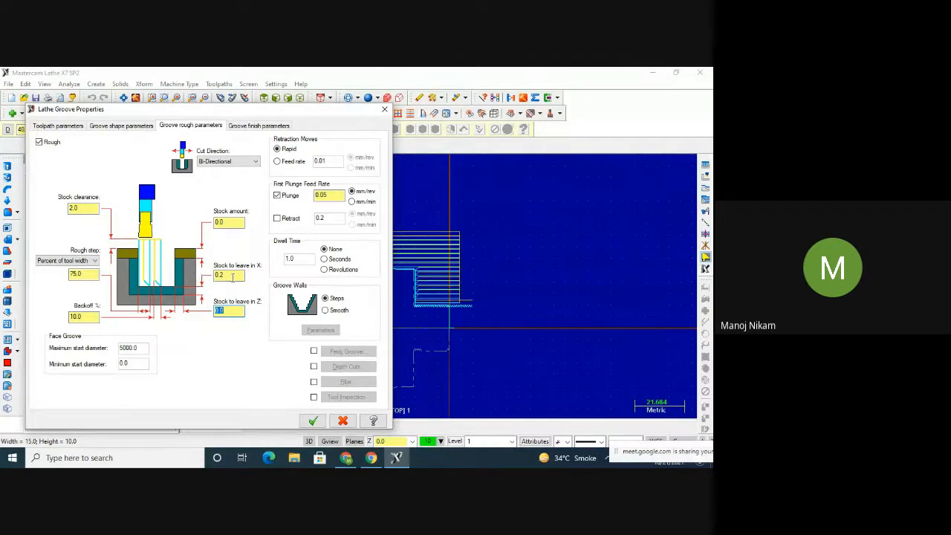
pyautogui.click(234, 277)
pyautogui.write('0')
pyautogui.press('Return')
# Look through the rough step methods, try the Positive and Negative cut directions and return to Bi-Directional
pyautogui.click(86, 262)
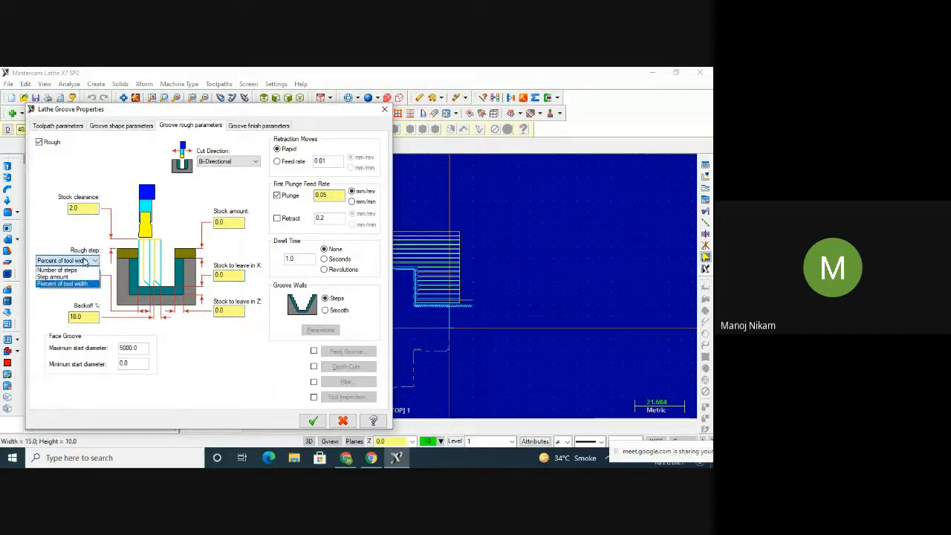
pyautogui.click(72, 246)
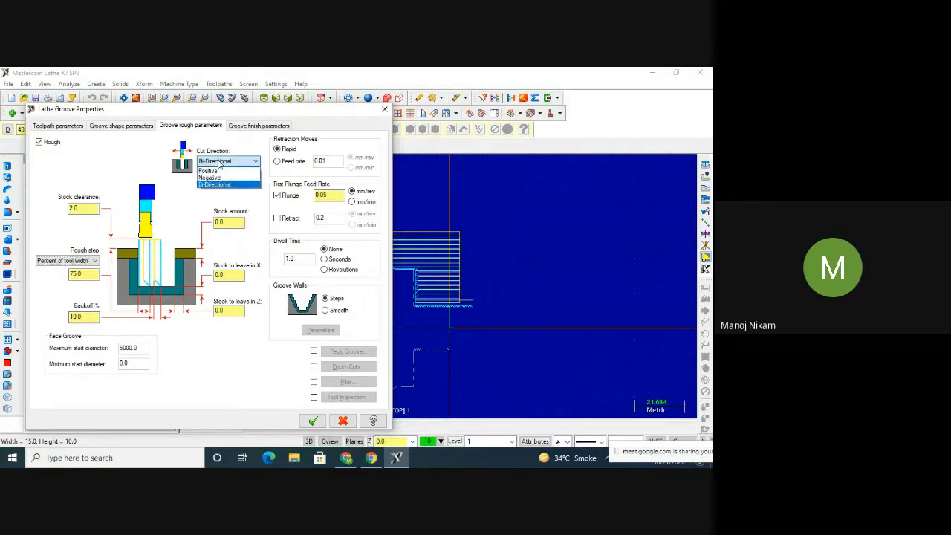
pyautogui.click(217, 168)
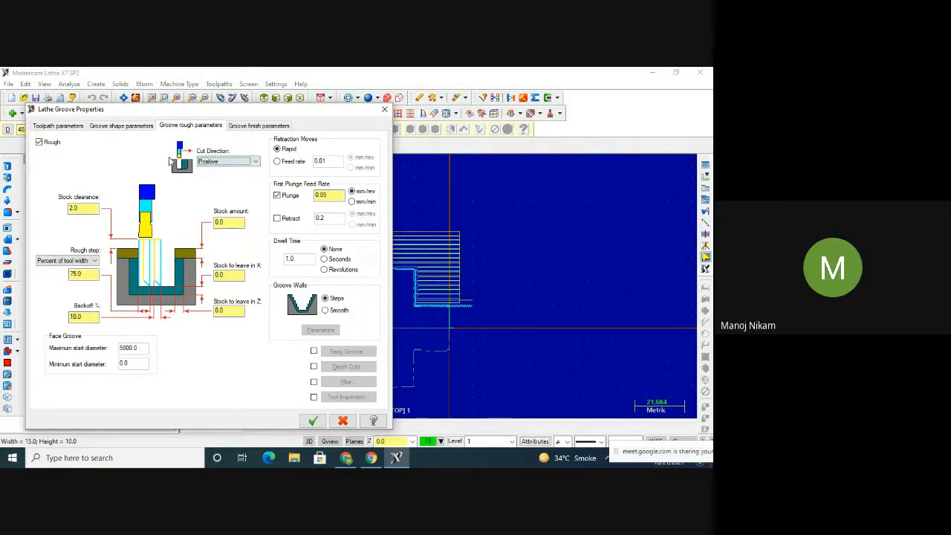
pyautogui.click(229, 161)
pyautogui.click(228, 182)
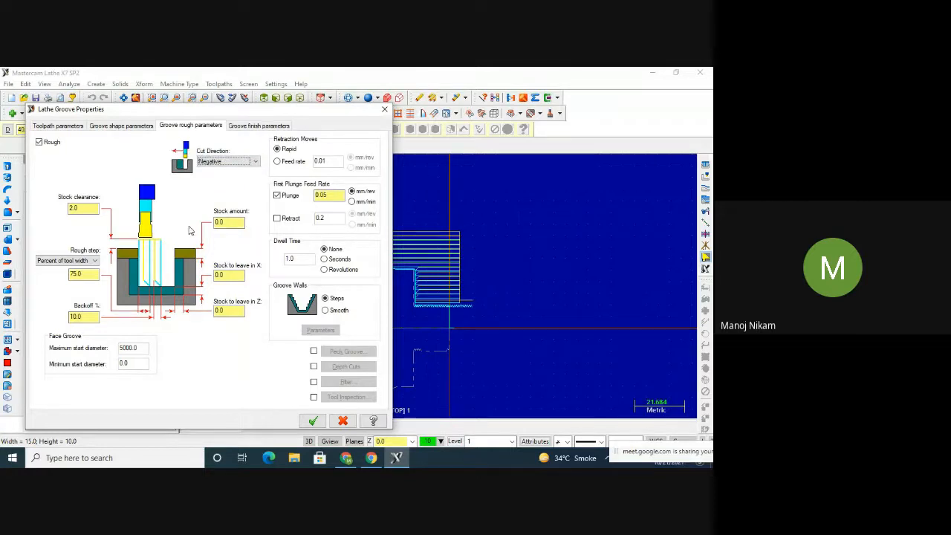
pyautogui.click(220, 166)
pyautogui.click(225, 162)
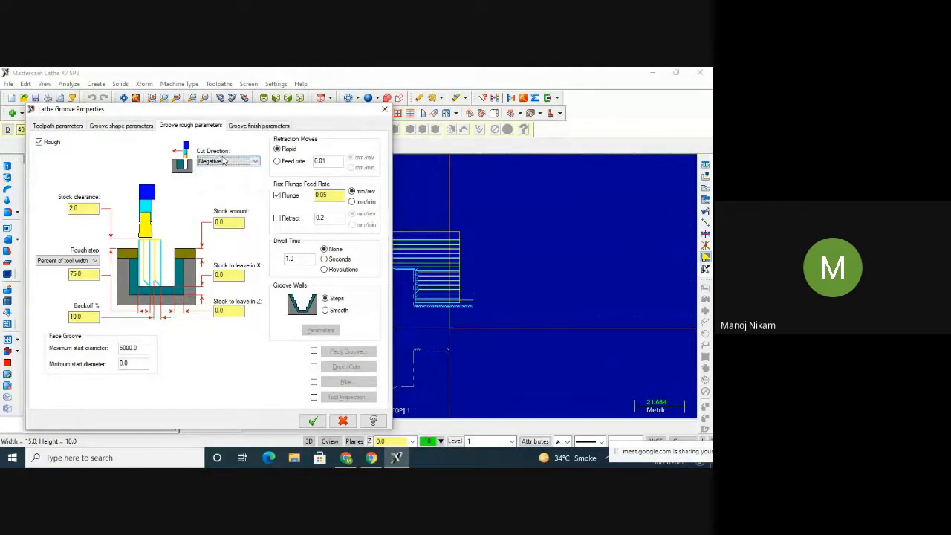
pyautogui.click(224, 161)
pyautogui.click(223, 185)
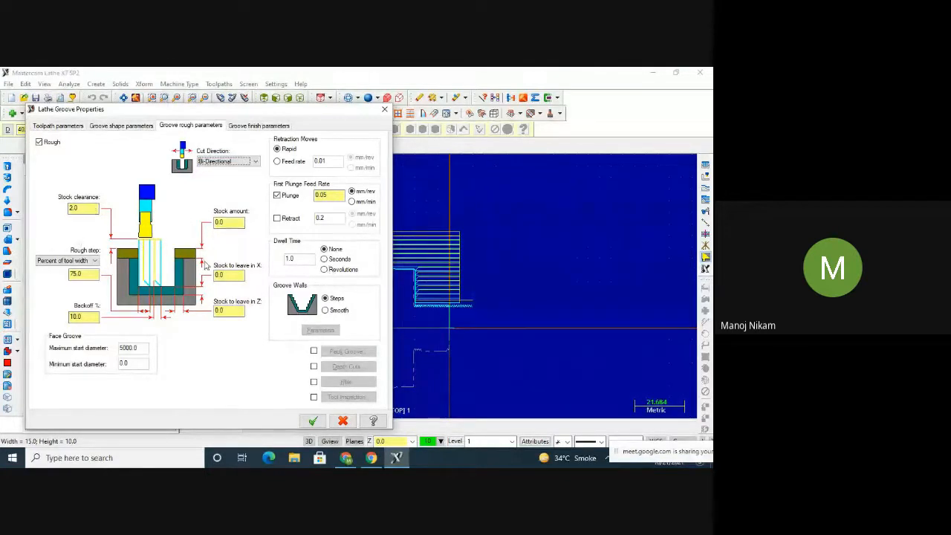
# Accept the groove properties and generate the groove toolpath on the largest diameter
pyautogui.click(313, 420)
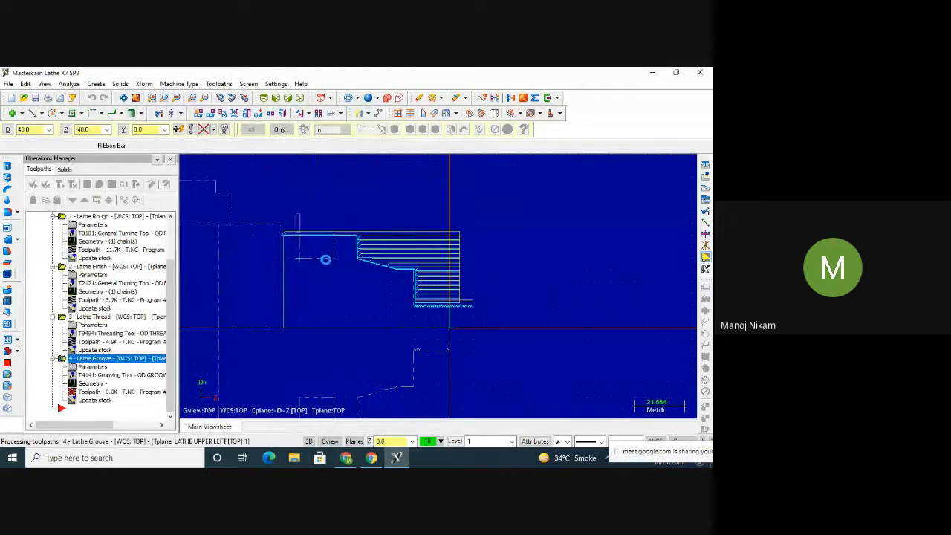
pyautogui.scroll(2, 328, 260)
pyautogui.scroll(2, 328, 259)
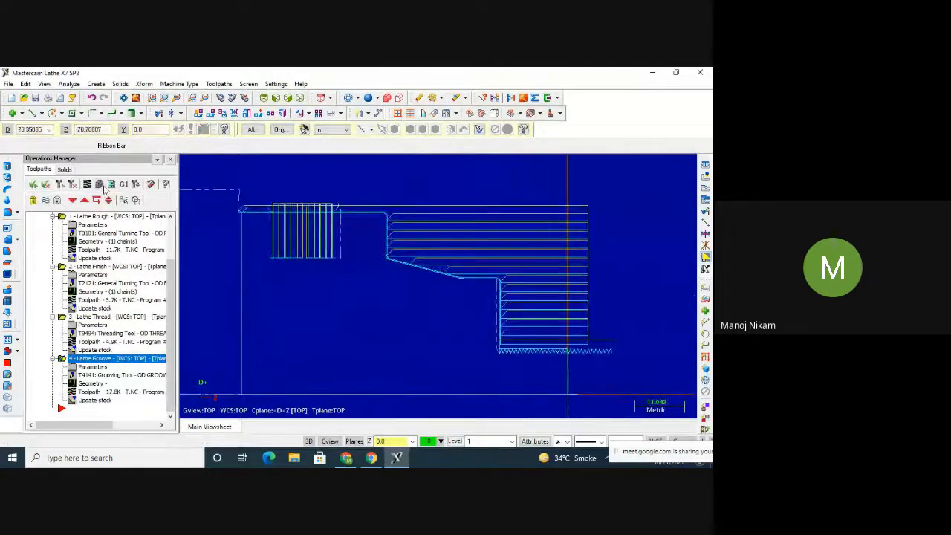
# Verify the groove toolpath in the simulator with the tool shown, inspect the cut groove and close the simulation
pyautogui.click(99, 184)
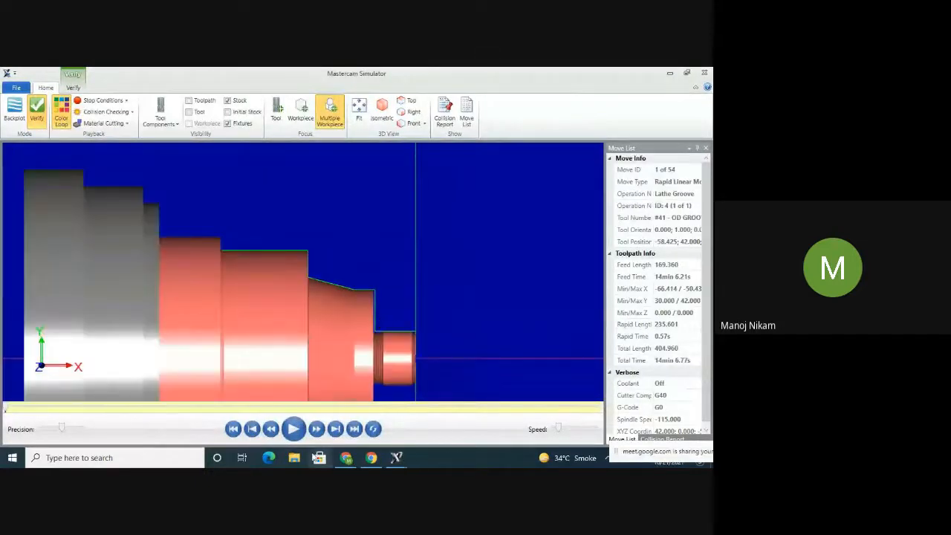
pyautogui.click(294, 426)
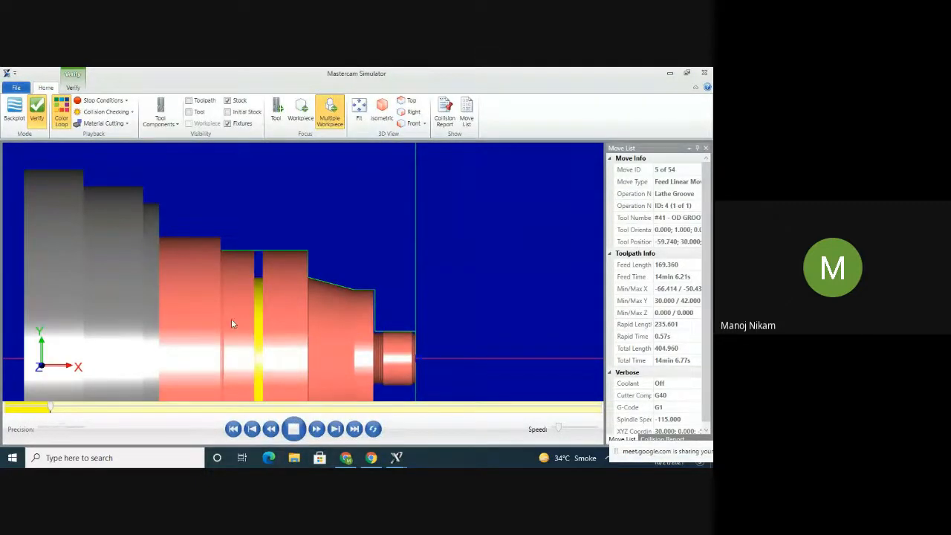
pyautogui.scroll(2, 230, 316)
pyautogui.click(189, 112)
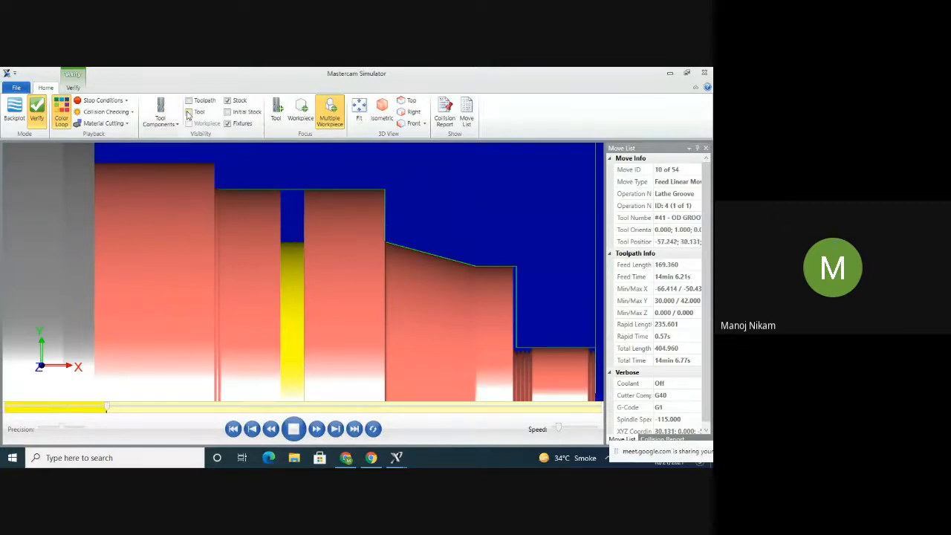
pyautogui.scroll(1, 383, 194)
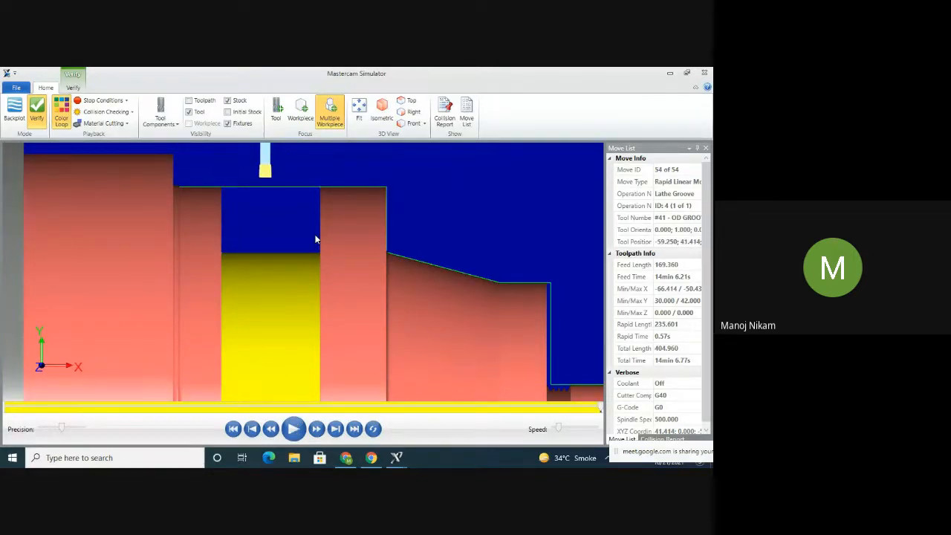
pyautogui.scroll(-5, 315, 240)
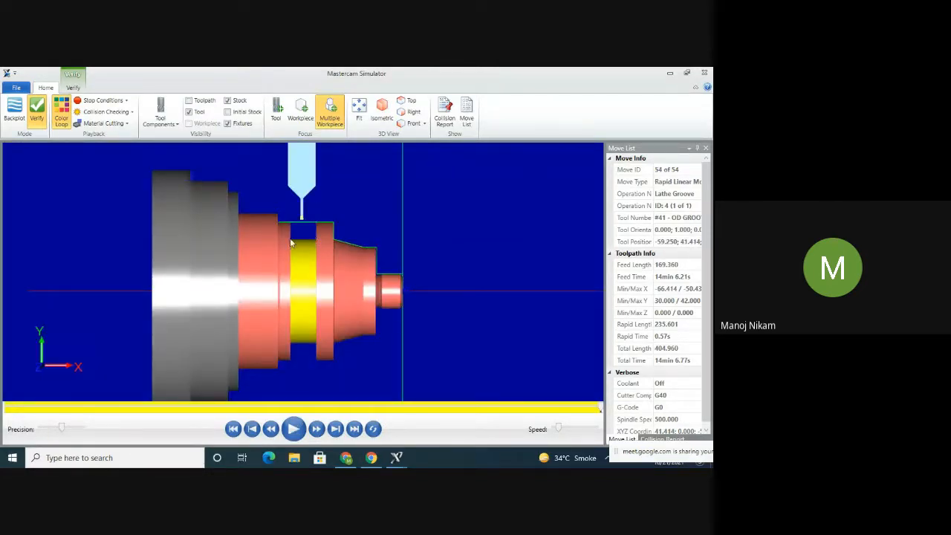
pyautogui.click(707, 73)
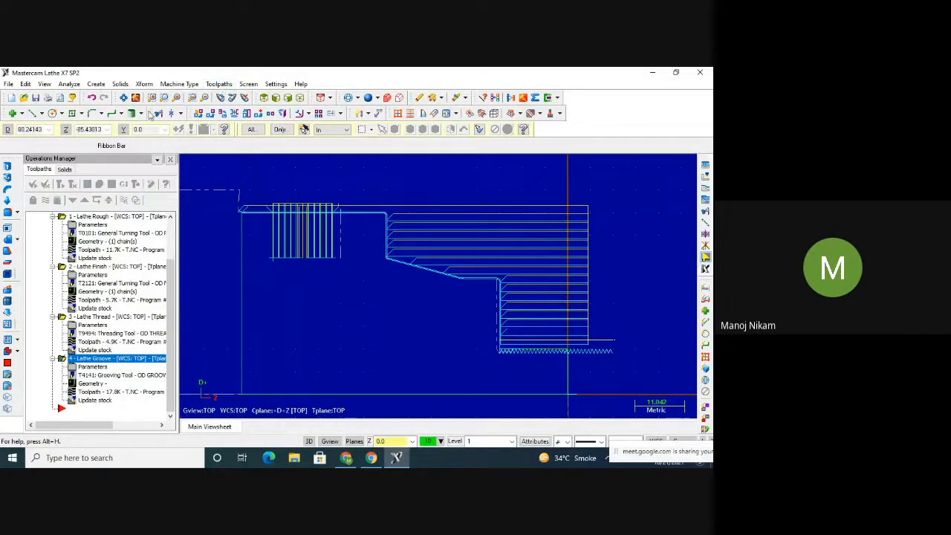
# Start a Face toolpath using tool T2121, the OD finish right 35 degree tool
pyautogui.click(220, 84)
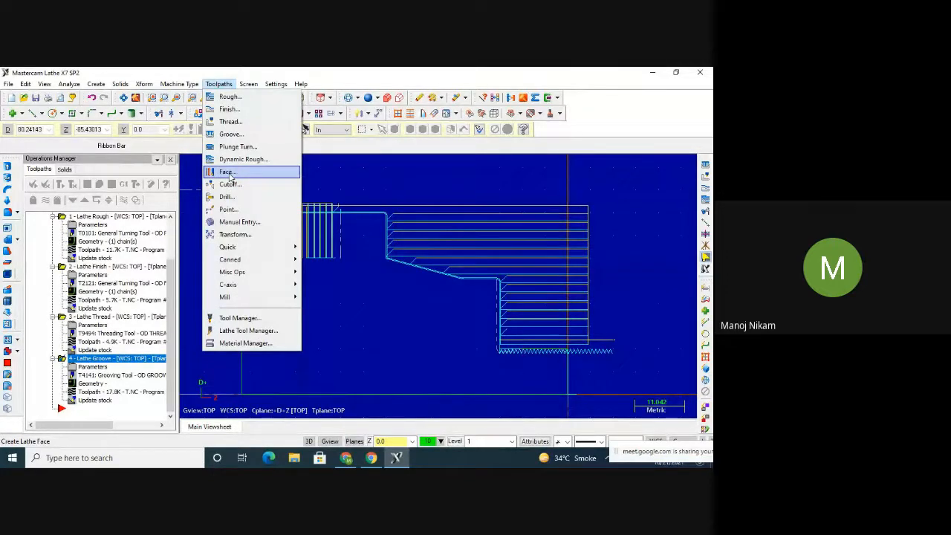
pyautogui.click(228, 173)
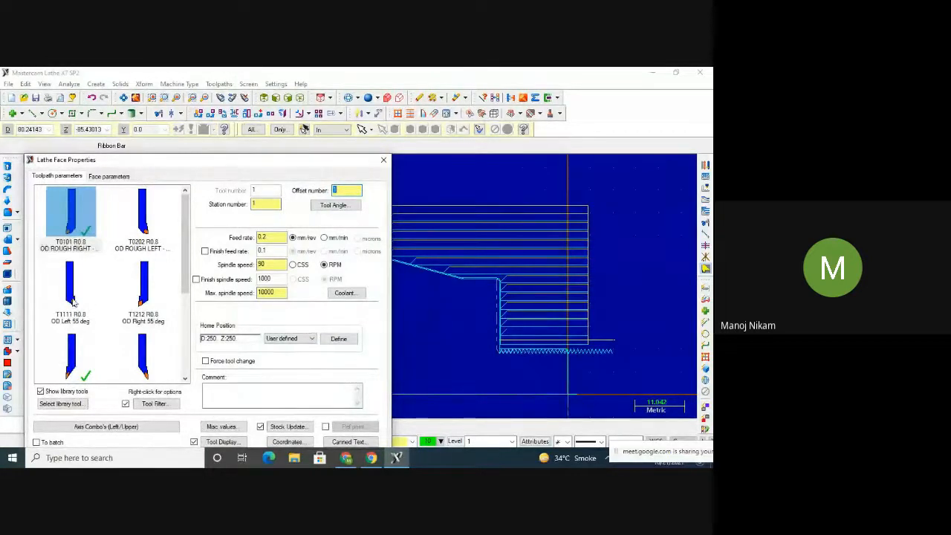
pyautogui.scroll(-2, 84, 303)
pyautogui.click(71, 253)
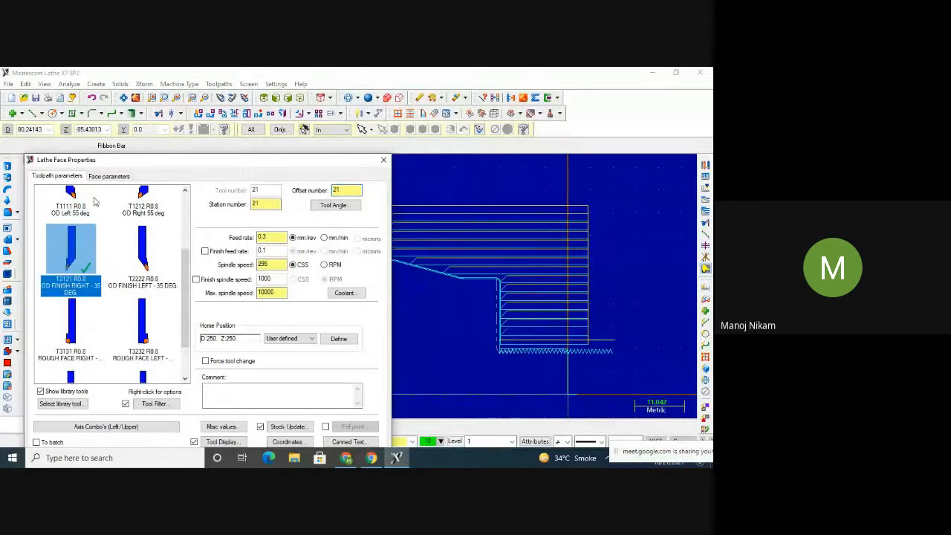
# Set the facing finish Z to -2.5 with the stock option in use and generate the face toolpath
pyautogui.click(109, 176)
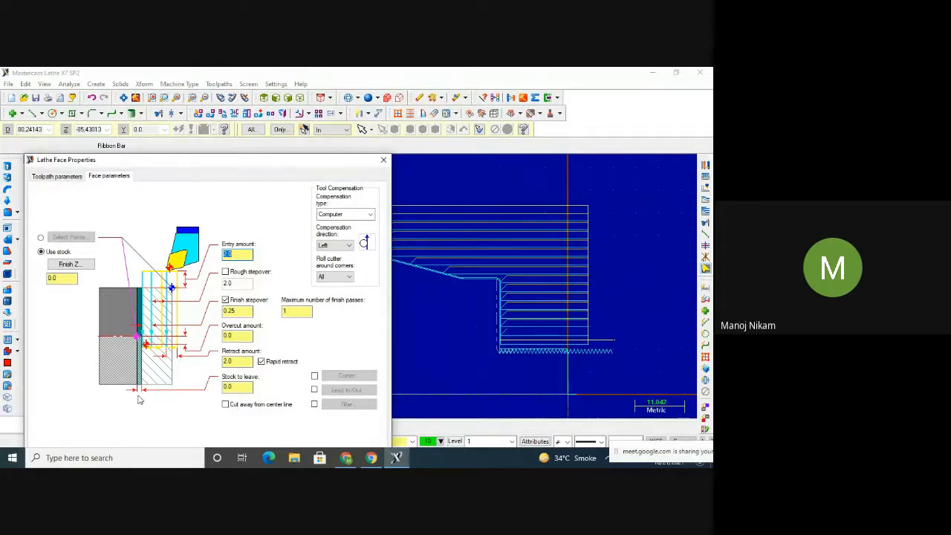
pyautogui.click(235, 387)
pyautogui.click(64, 264)
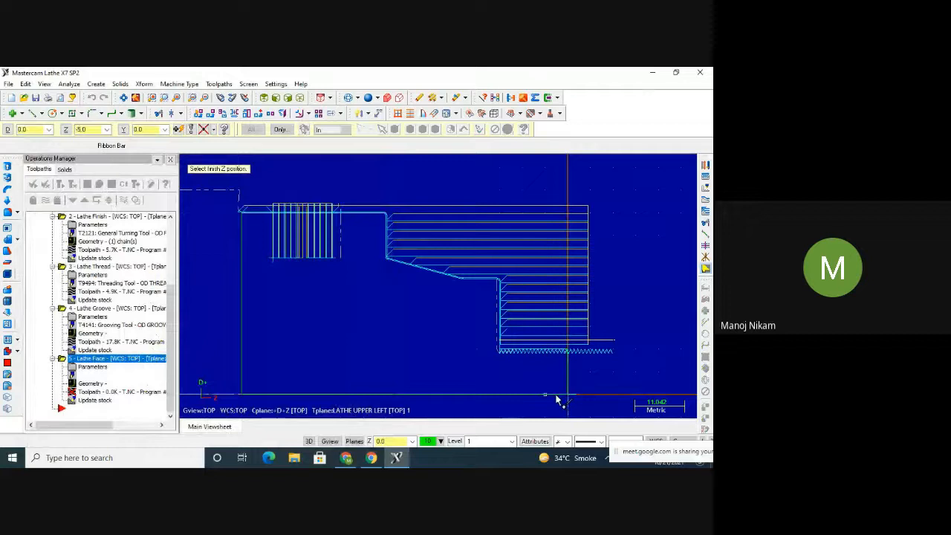
pyautogui.click(557, 401)
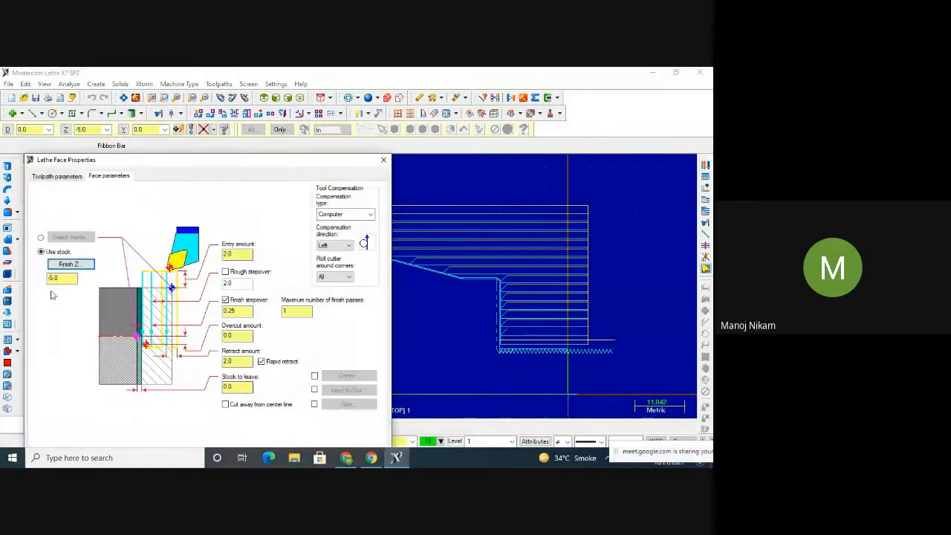
pyautogui.moveTo(64, 278); pyautogui.dragTo(3, 277)
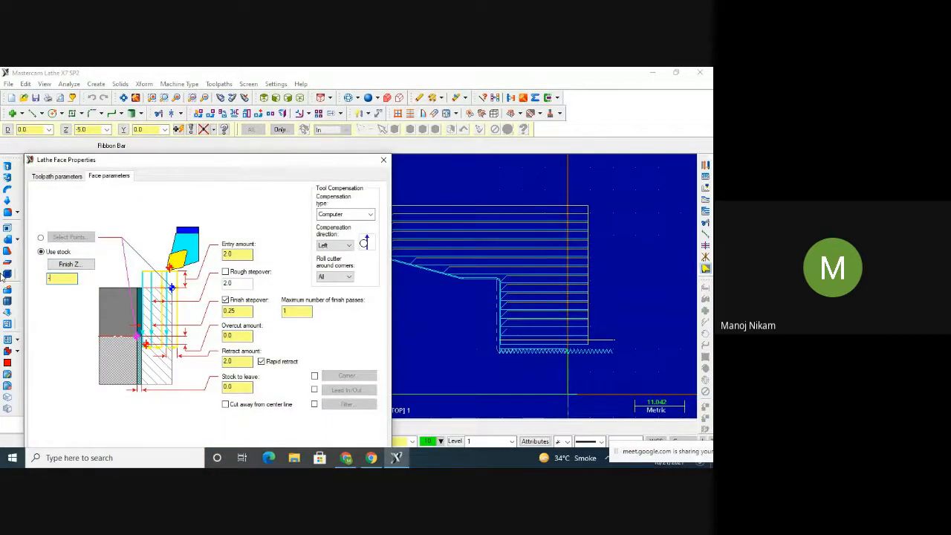
pyautogui.write('-2.5')
pyautogui.moveTo(309, 164); pyautogui.dragTo(316, 119)
pyautogui.click(317, 418)
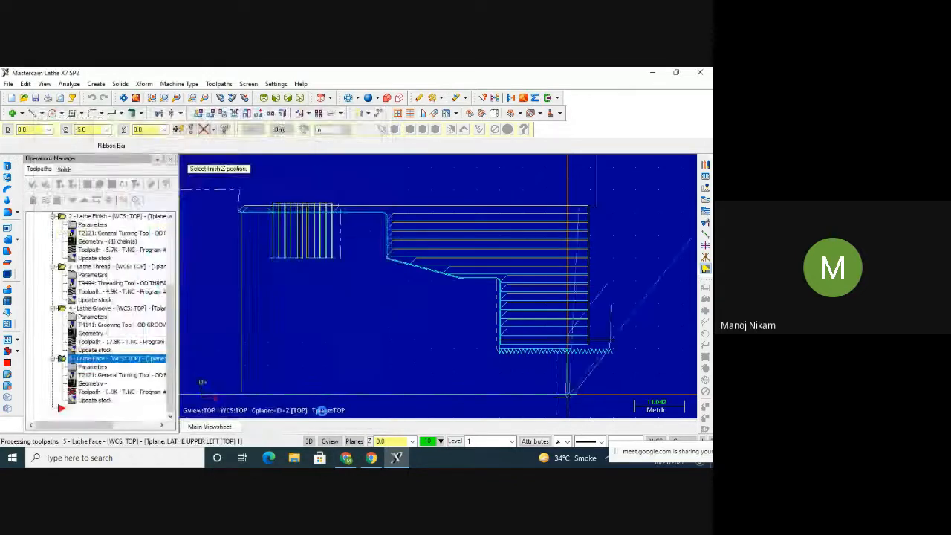
# Verify the face toolpath in the simulator, inspect the cut at the part's front face and close the simulation
pyautogui.click(88, 185)
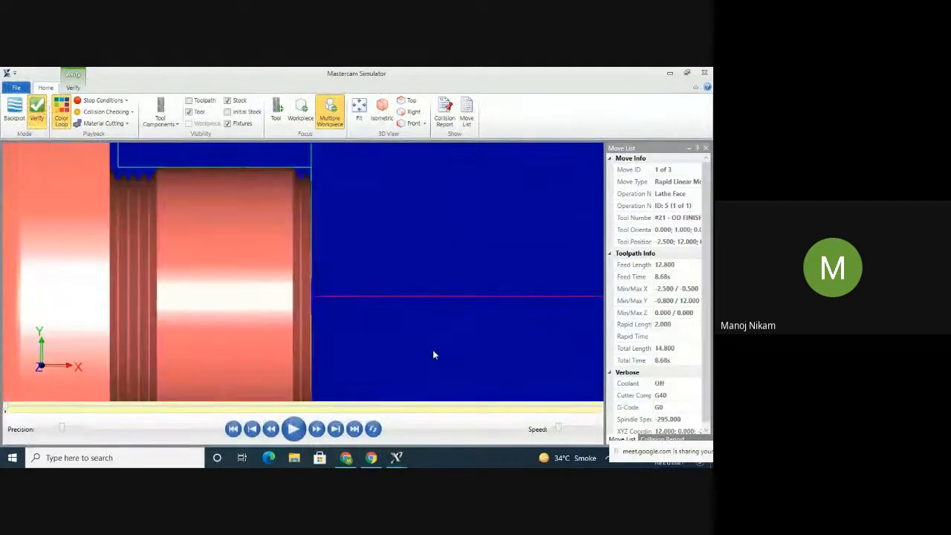
pyautogui.click(301, 429)
pyautogui.scroll(1, 353, 272)
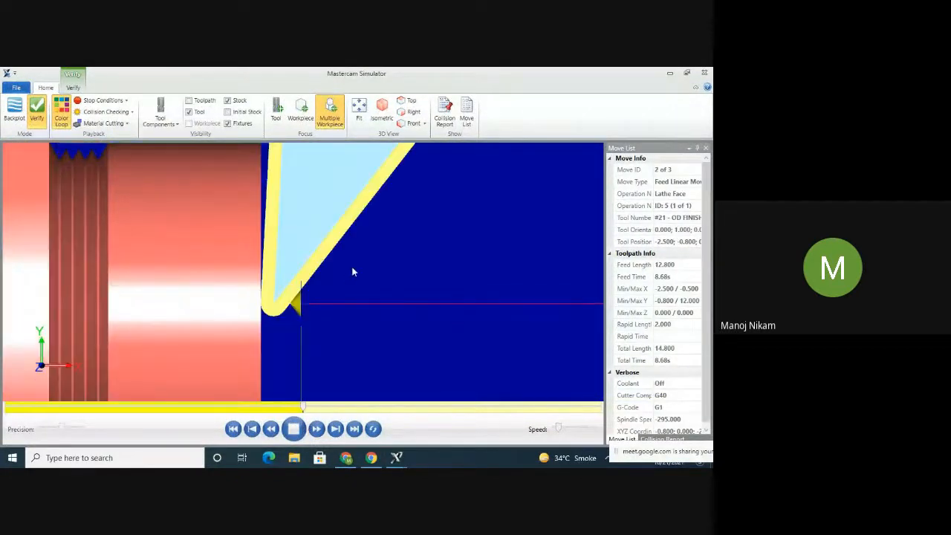
pyautogui.scroll(1, 354, 272)
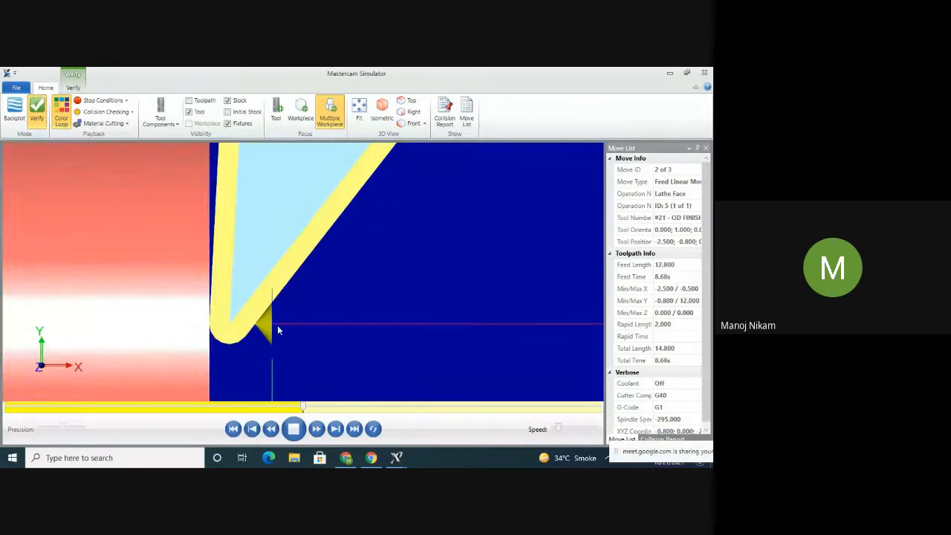
pyautogui.scroll(-2, 275, 329)
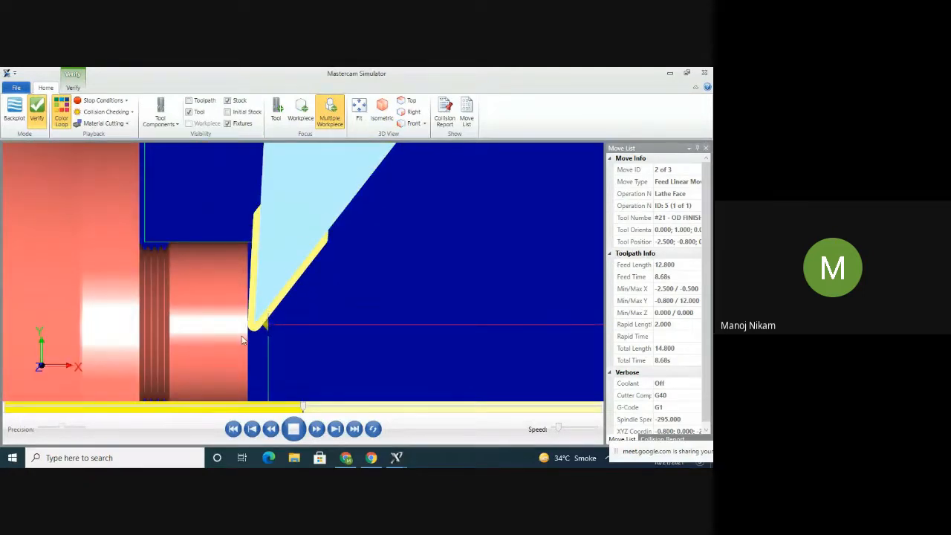
pyautogui.click(705, 74)
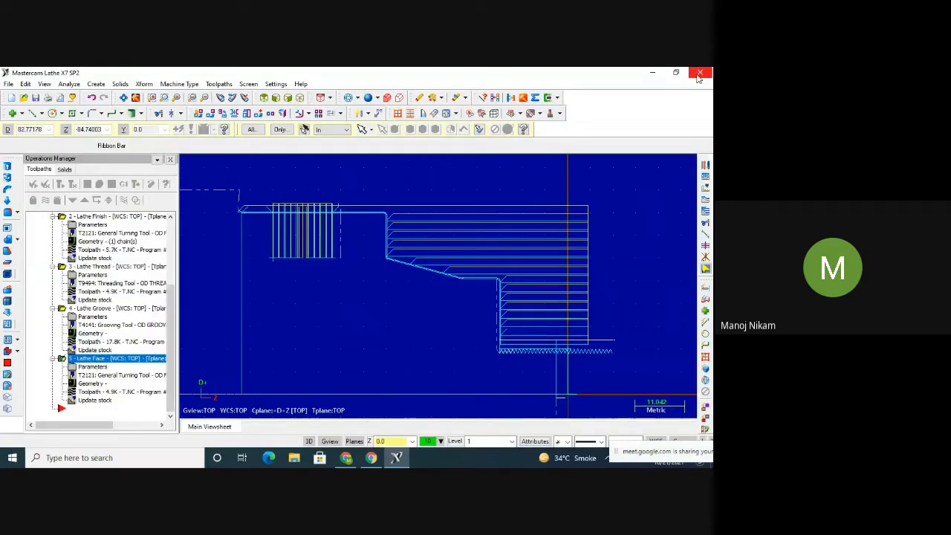
# Start a lathe Drill toolpath and look through the spot tools in the tool library
pyautogui.click(189, 85)
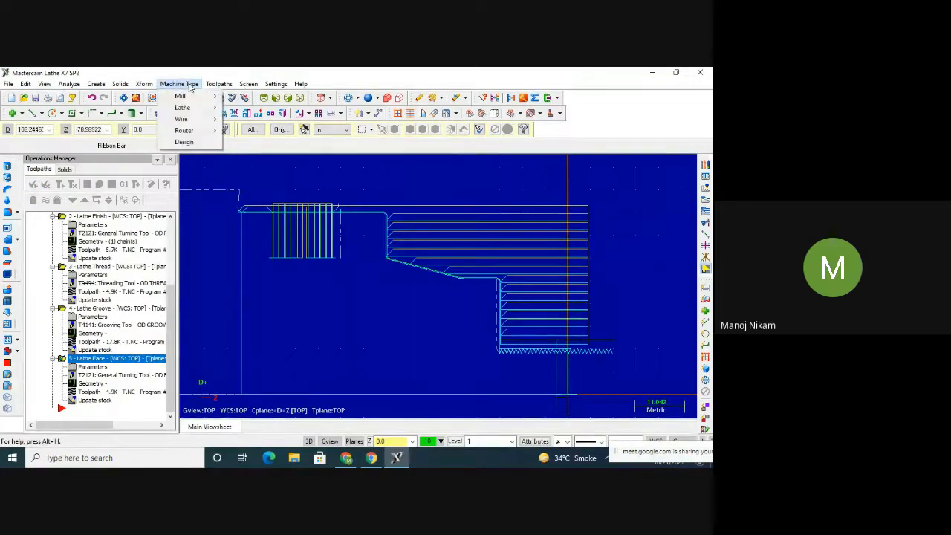
pyautogui.moveTo(219, 84)
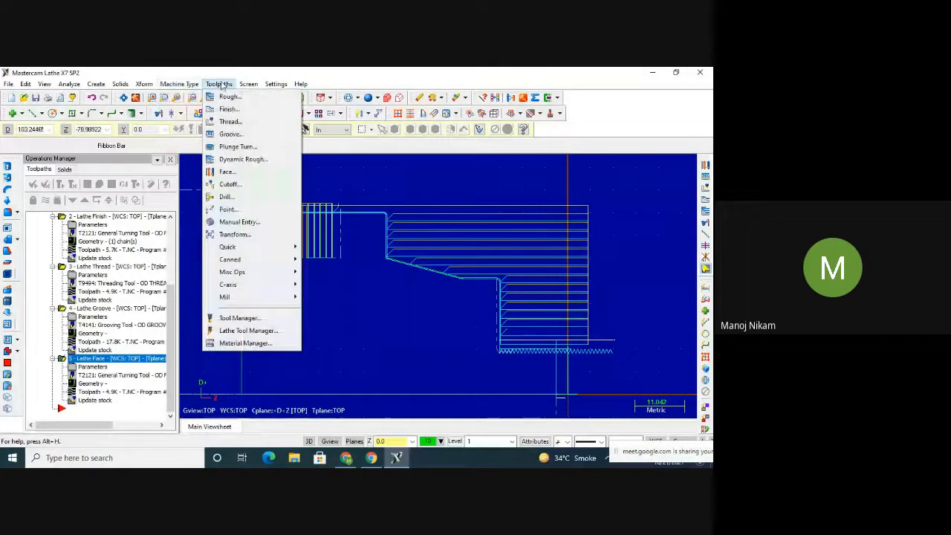
pyautogui.click(227, 197)
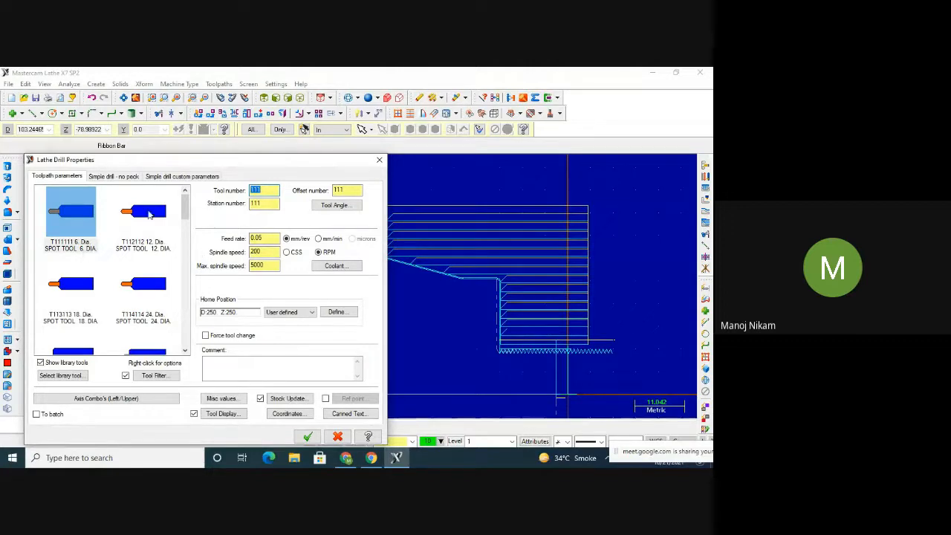
pyautogui.click(101, 210)
pyautogui.click(136, 210)
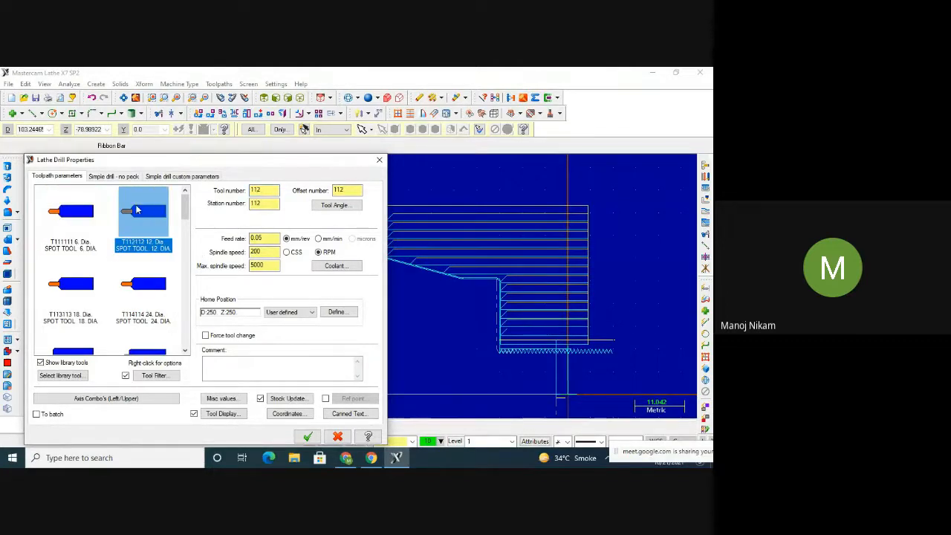
# Redefine the 6 mm spot tool T111111 with a 2.5 mm cutting diameter, reviewing its holder, parameters and tool type
pyautogui.doubleClick(75, 207)
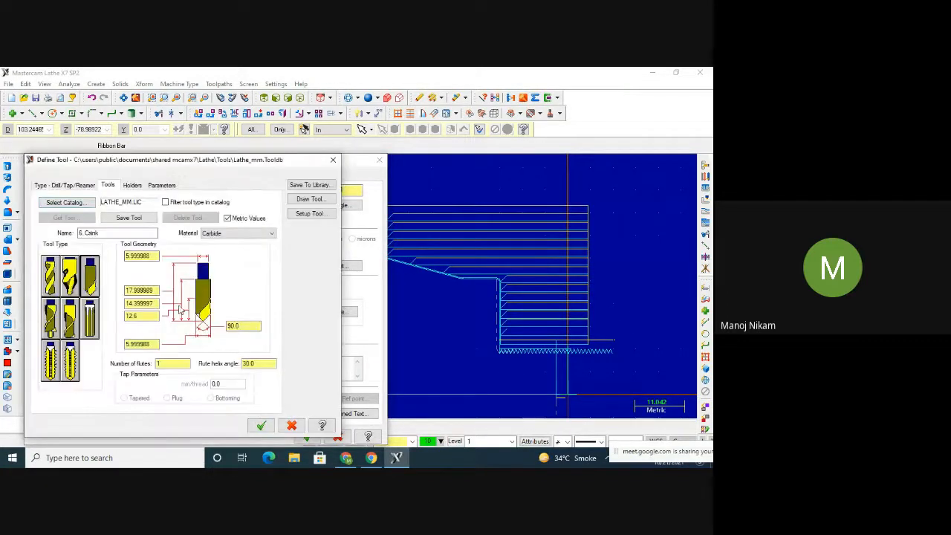
pyautogui.moveTo(155, 344); pyautogui.dragTo(135, 343)
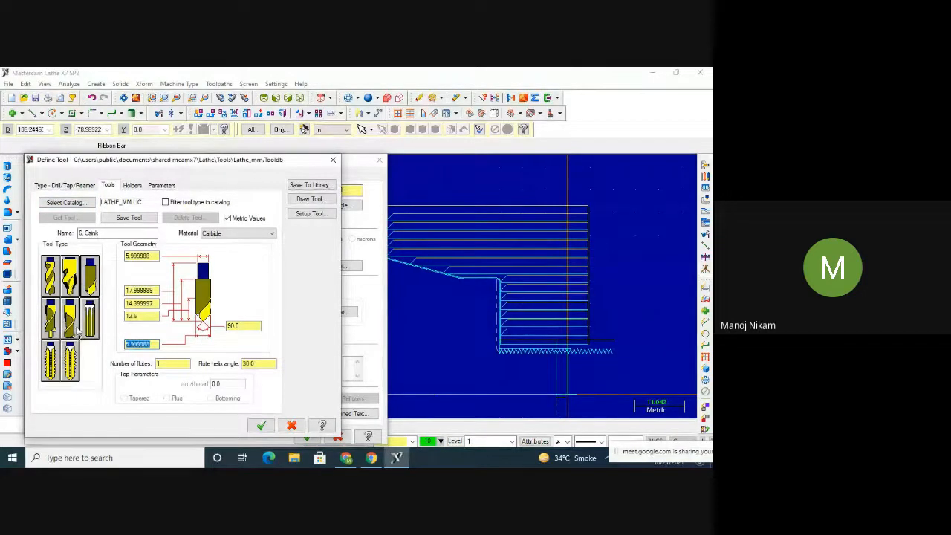
pyautogui.write('2.5')
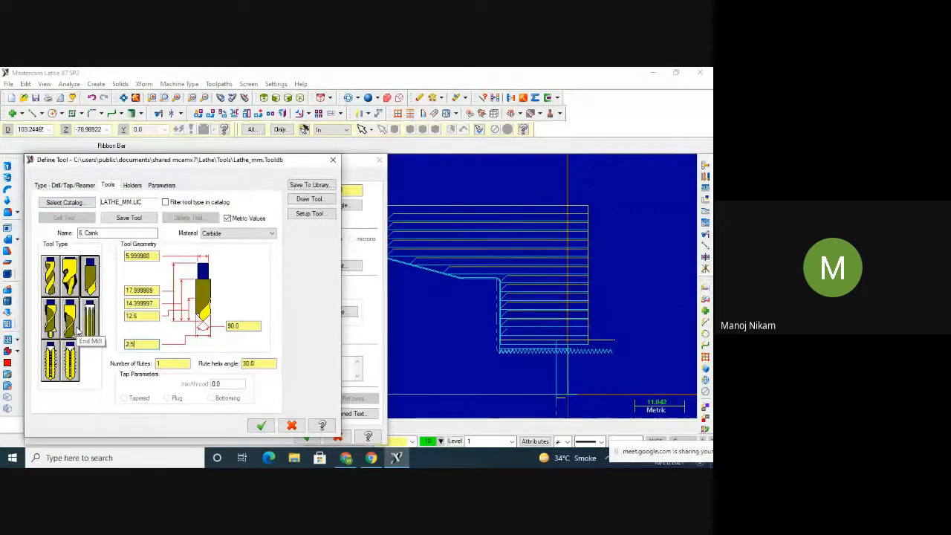
pyautogui.click(131, 185)
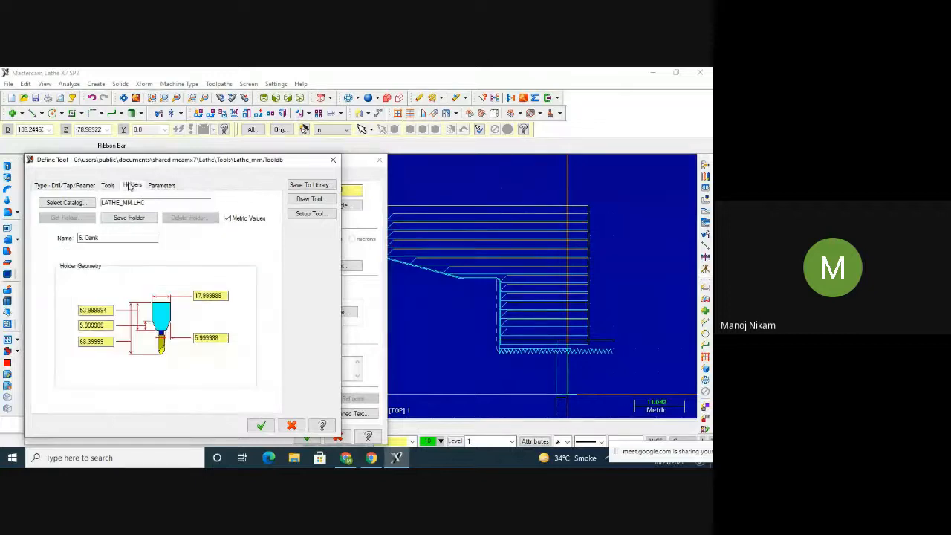
pyautogui.click(166, 189)
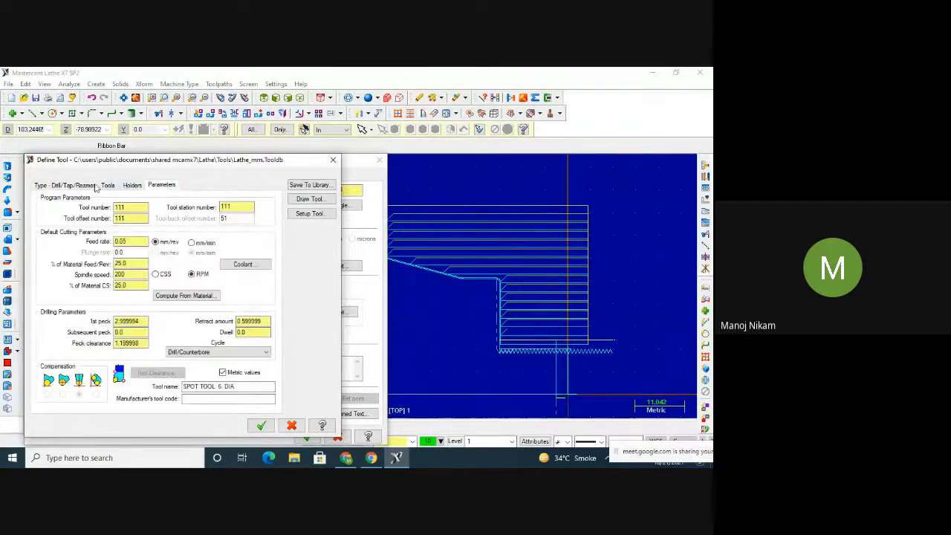
pyautogui.click(87, 186)
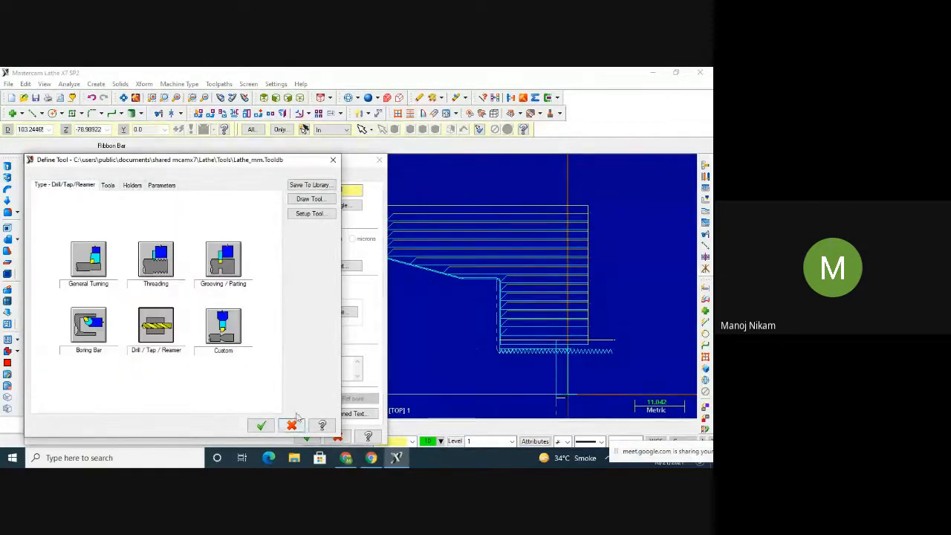
pyautogui.click(156, 326)
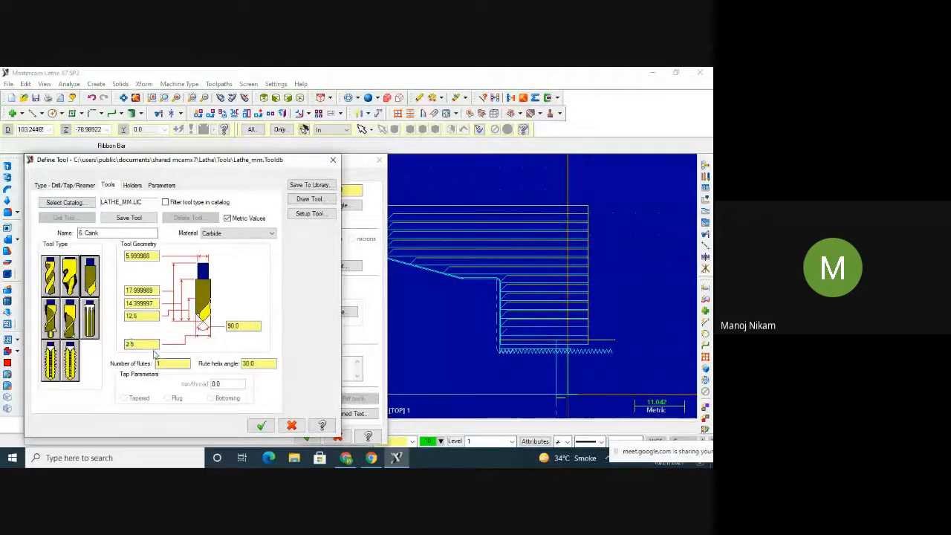
pyautogui.click(260, 425)
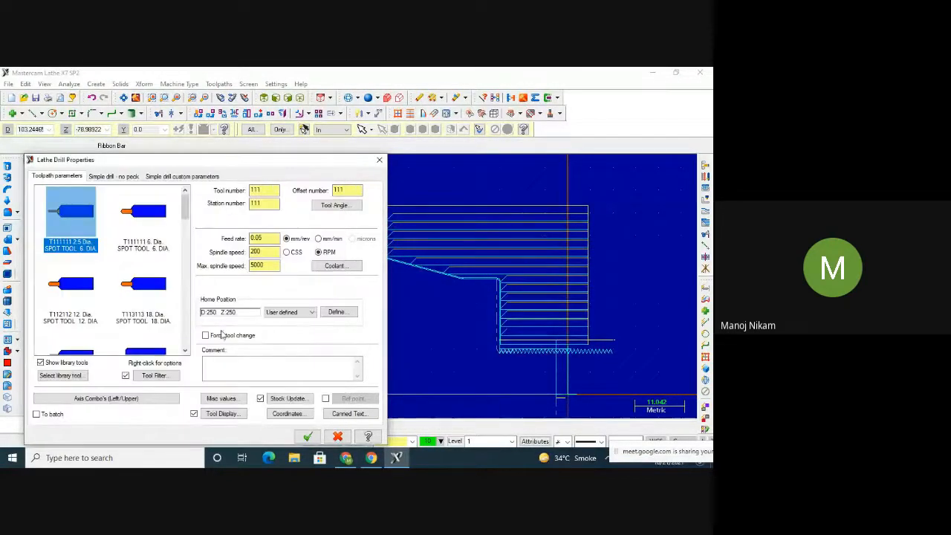
# Pick the drill point on the axis at Z -2.5 and set the incremental depth to -12.5 from a point below the first shoulder
pyautogui.click(116, 178)
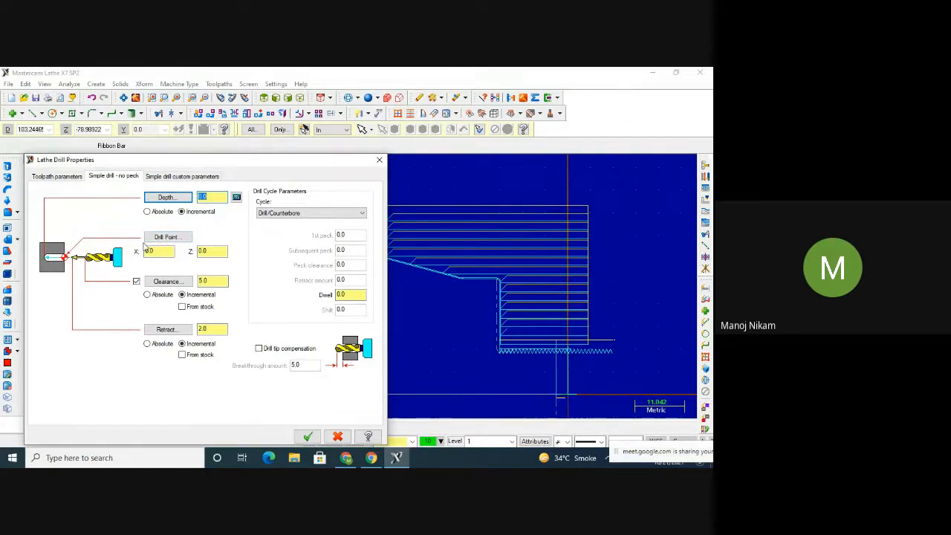
pyautogui.click(176, 239)
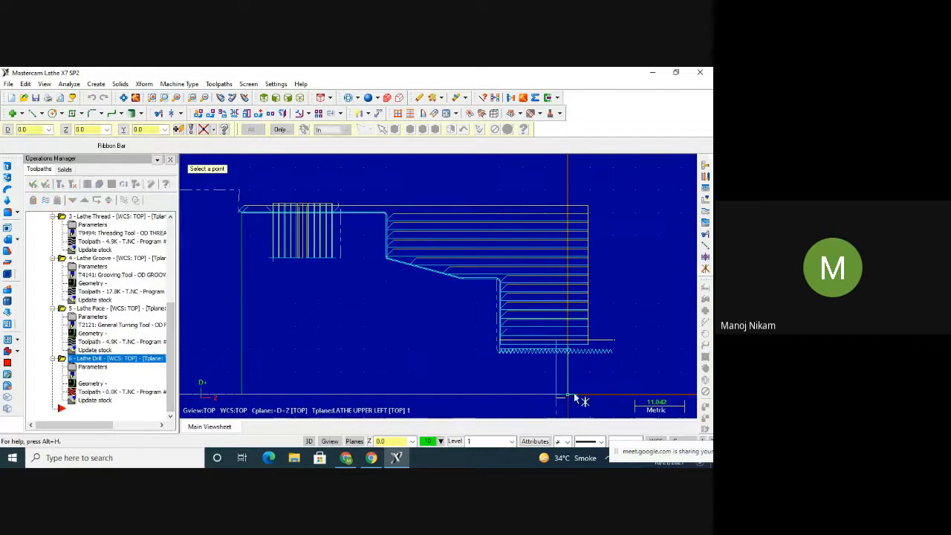
pyautogui.click(558, 399)
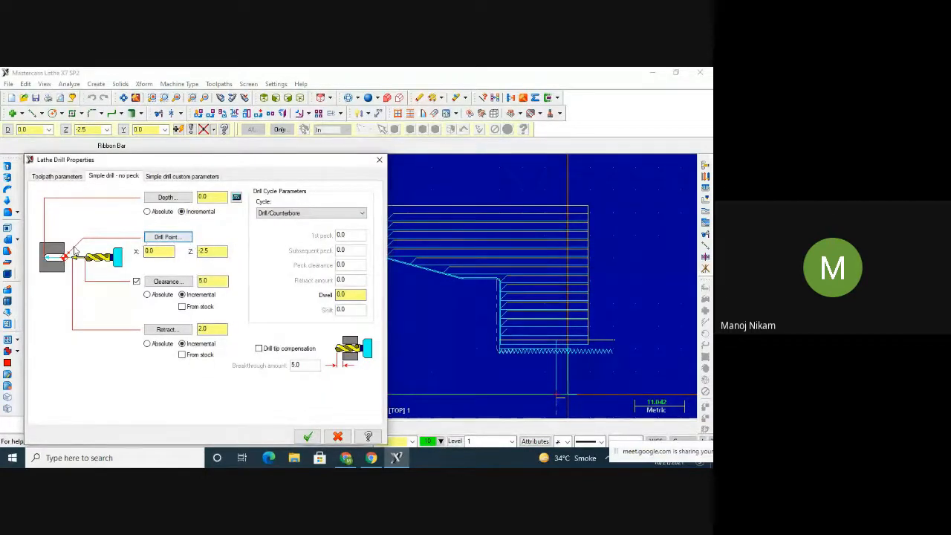
pyautogui.click(167, 197)
pyautogui.click(503, 397)
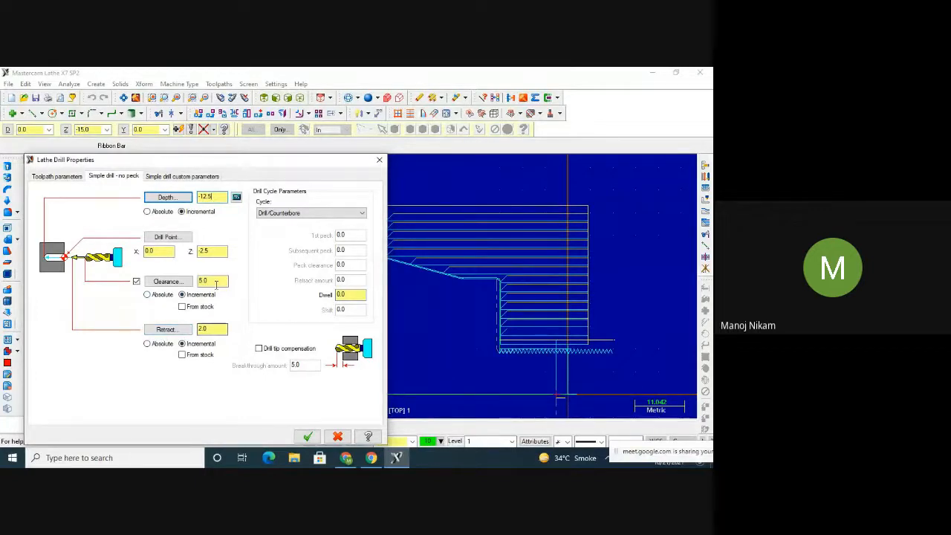
# Review the custom drill parameters, leave them switched off and generate the drill toolpath
pyautogui.click(180, 177)
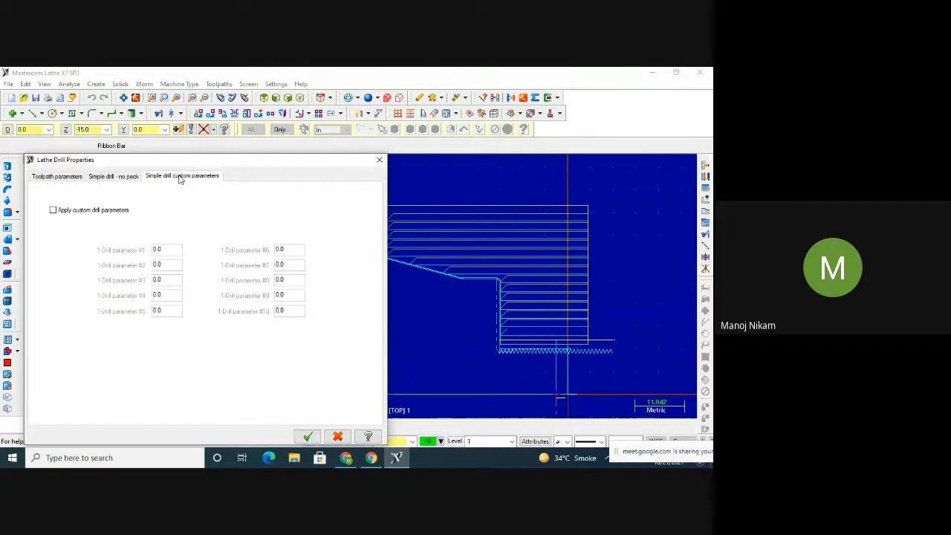
pyautogui.click(88, 213)
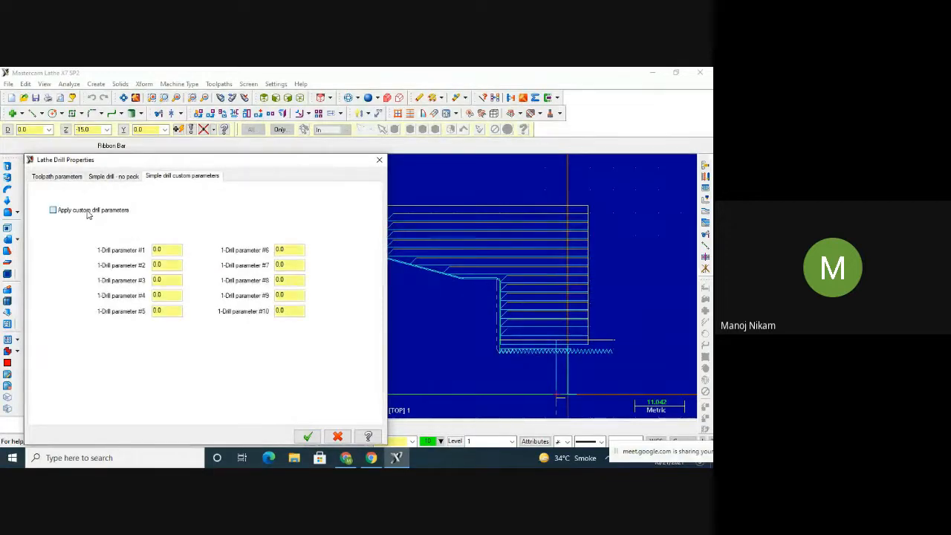
pyautogui.click(88, 214)
pyautogui.click(87, 214)
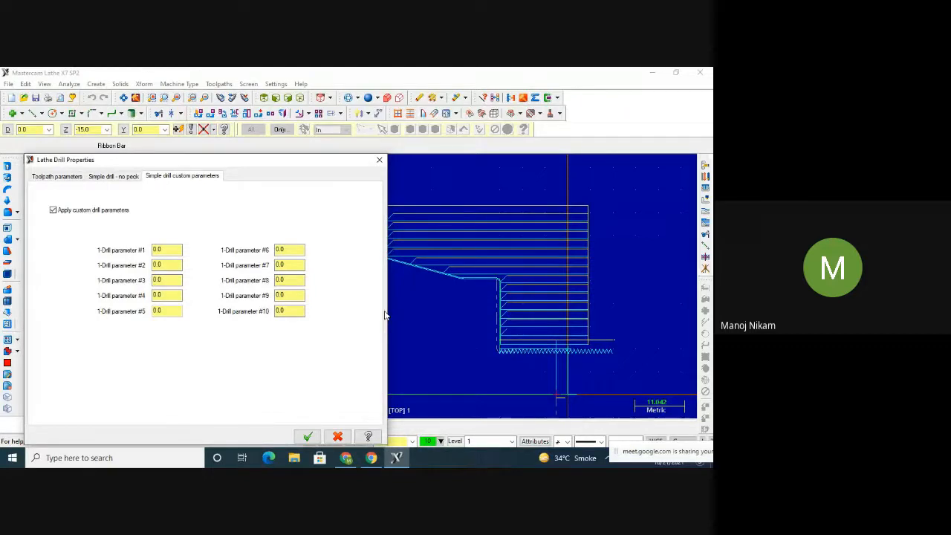
pyautogui.click(60, 214)
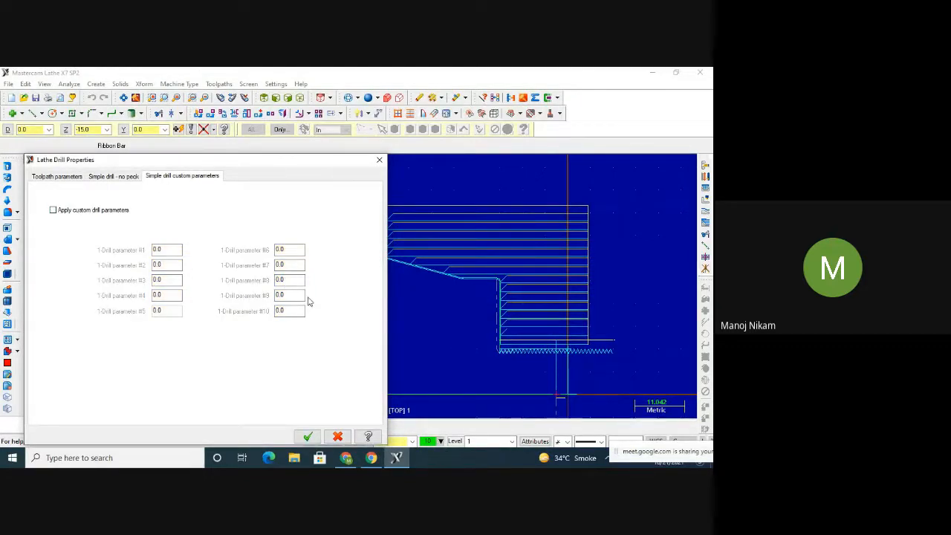
pyautogui.click(307, 437)
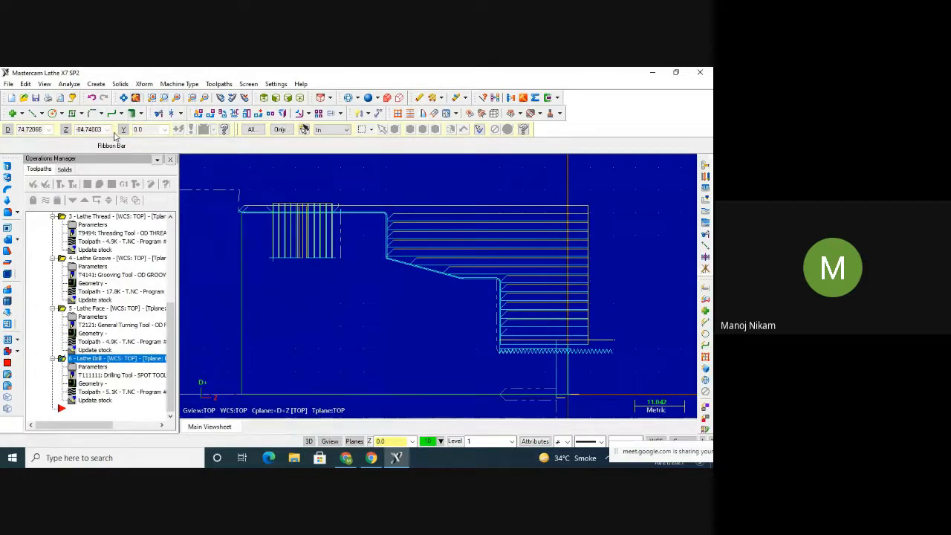
# Open the drill toolpath in the simulator for verification
pyautogui.click(98, 184)
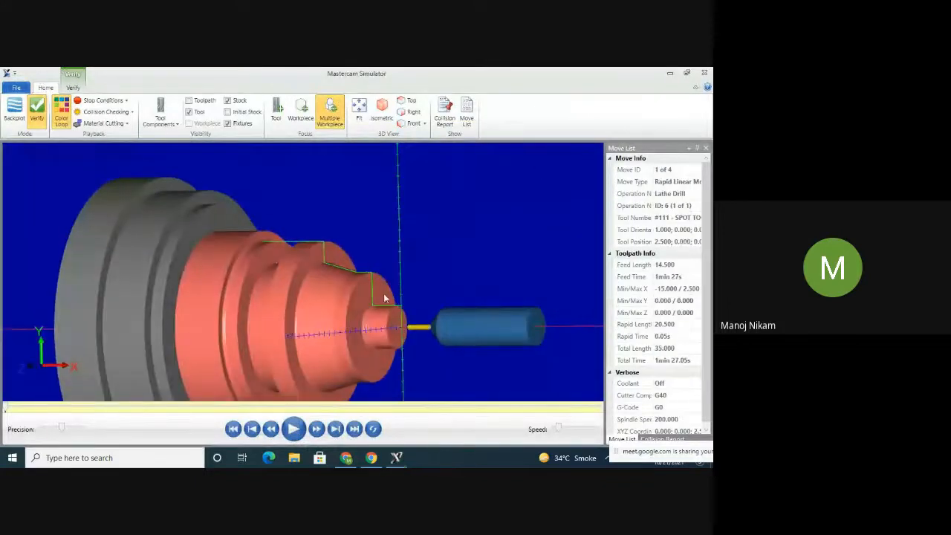
# Play the Lathe Drill simulation and examine the spot-drilled hole in the workpiece's front face
pyautogui.click(294, 429)
pyautogui.scroll(3, 385, 344)
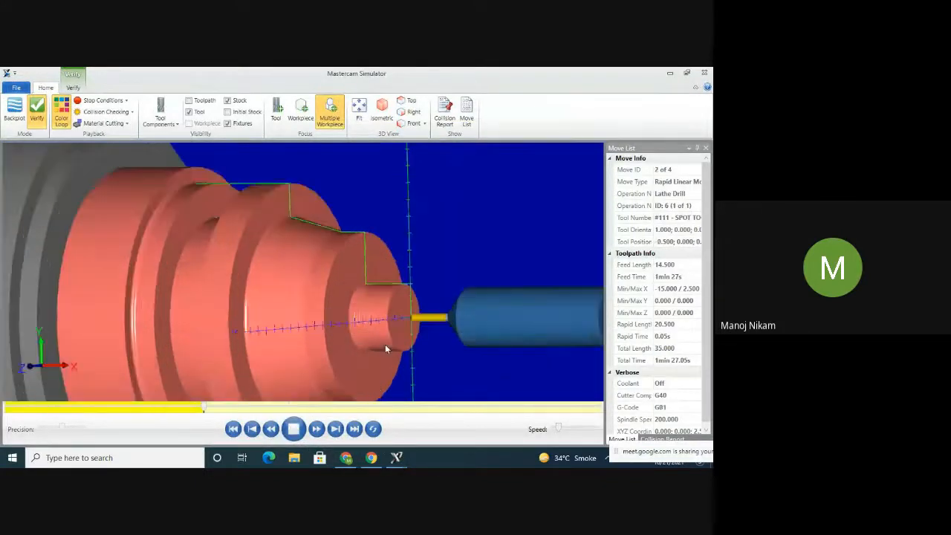
pyautogui.scroll(2, 385, 344)
pyautogui.scroll(2, 440, 324)
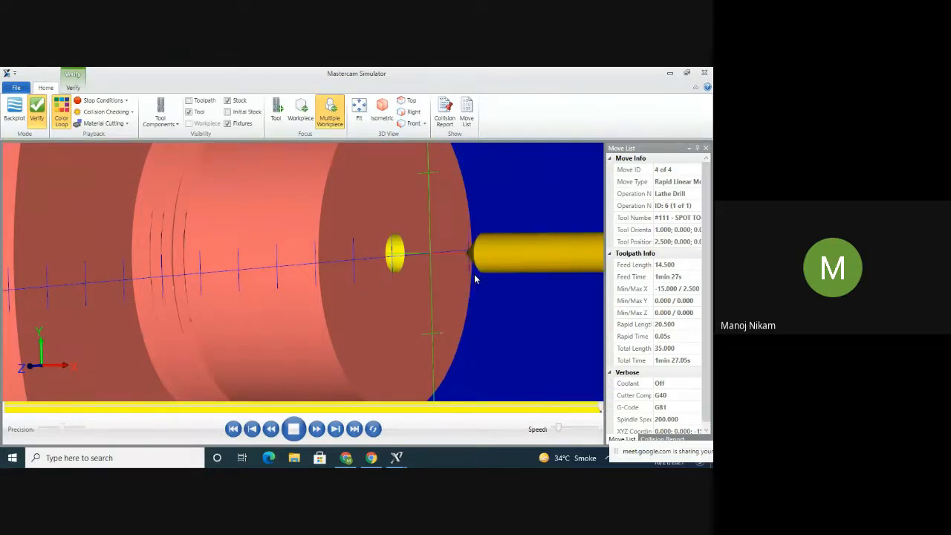
pyautogui.moveTo(431, 263); pyautogui.dragTo(355, 283, button='middle')
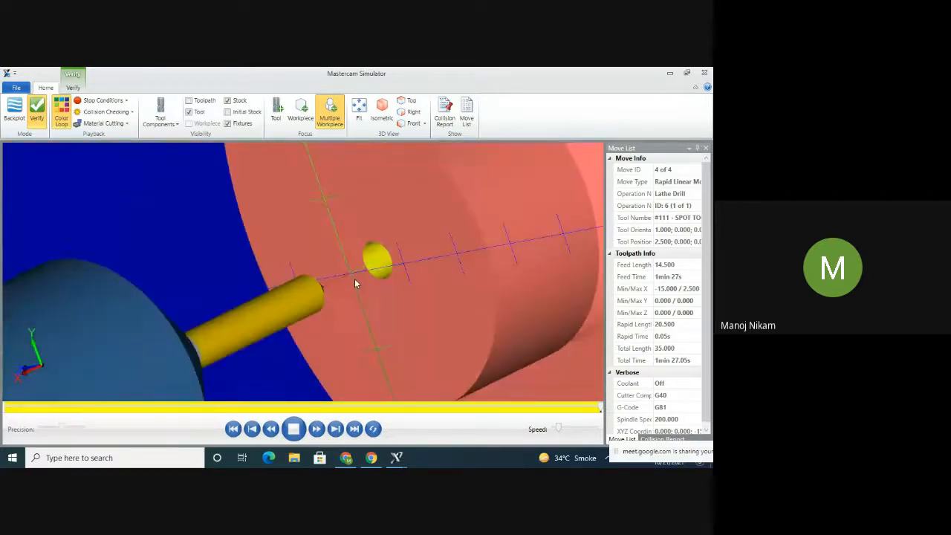
pyautogui.click(238, 111)
pyautogui.click(238, 111)
pyautogui.moveTo(360, 244); pyautogui.dragTo(212, 220, button='middle')
pyautogui.scroll(-1, 212, 221)
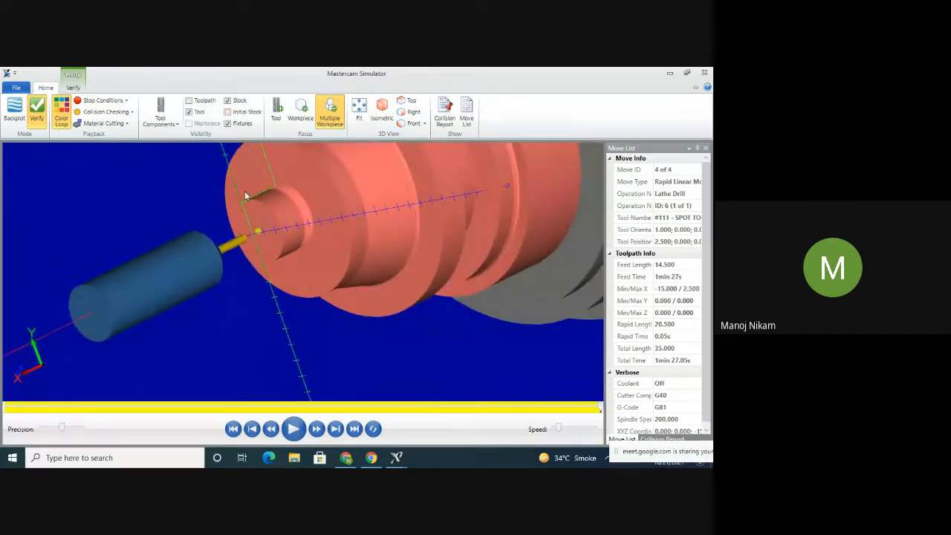
pyautogui.moveTo(245, 191); pyautogui.dragTo(335, 191, button='middle')
pyautogui.click(124, 124)
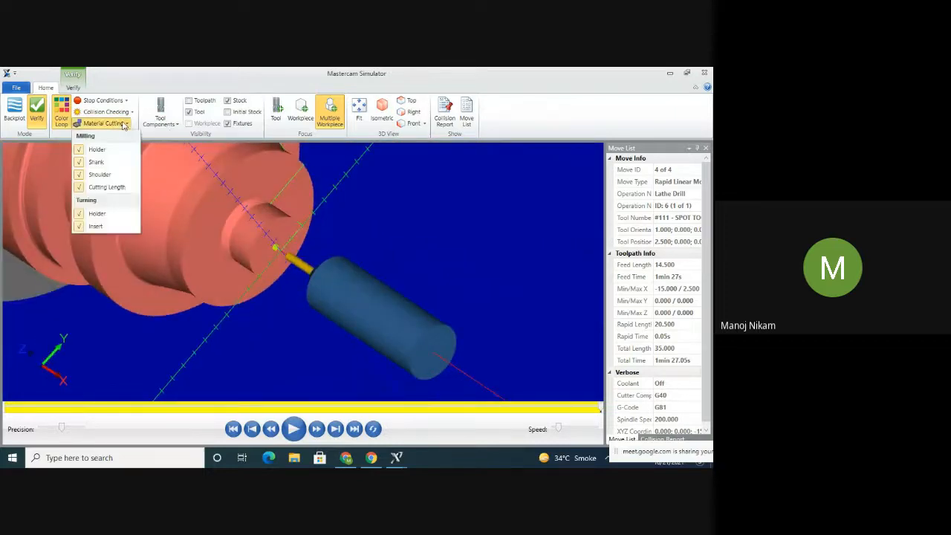
pyautogui.click(125, 124)
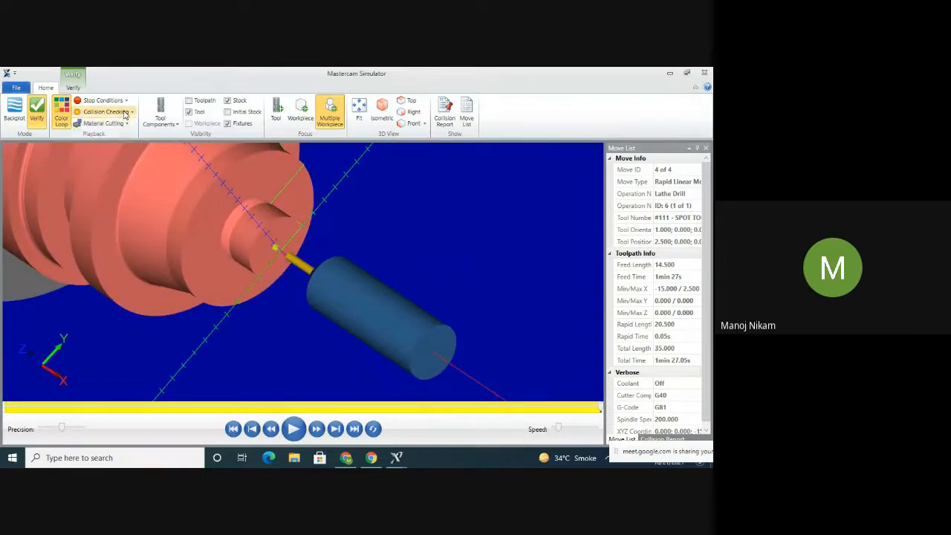
pyautogui.click(125, 112)
pyautogui.click(125, 101)
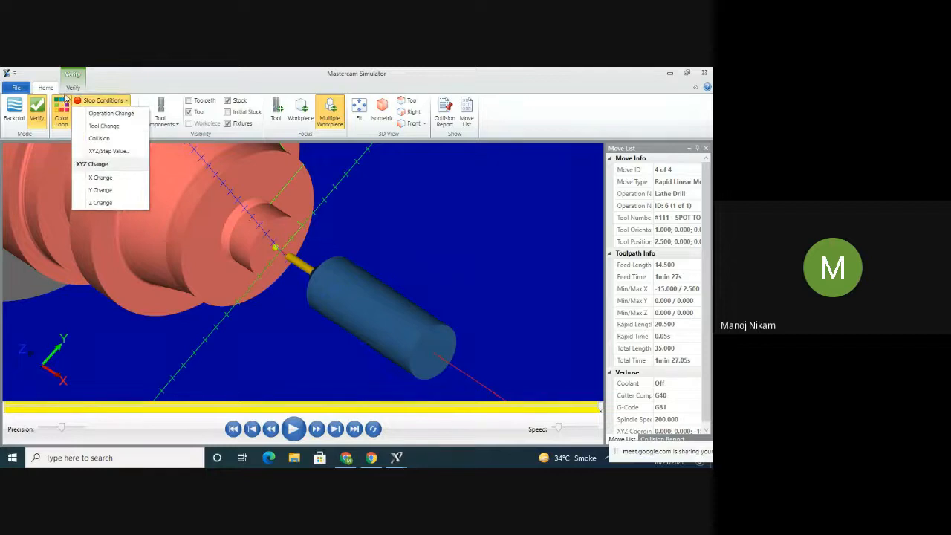
pyautogui.click(400, 228)
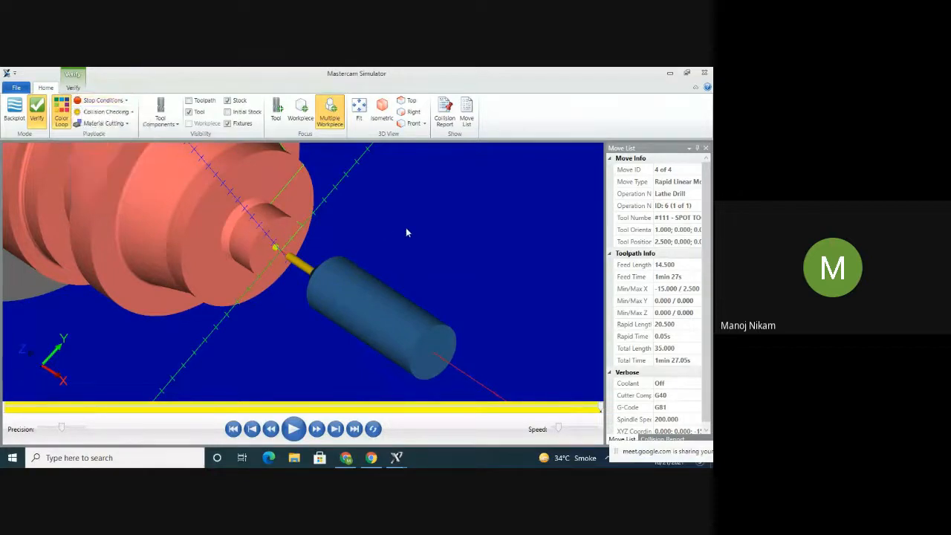
# Examine the machined workpiece in the chuck and close the drilling simulation
pyautogui.scroll(-5, 454, 250)
pyautogui.moveTo(454, 250); pyautogui.dragTo(461, 227, button='middle')
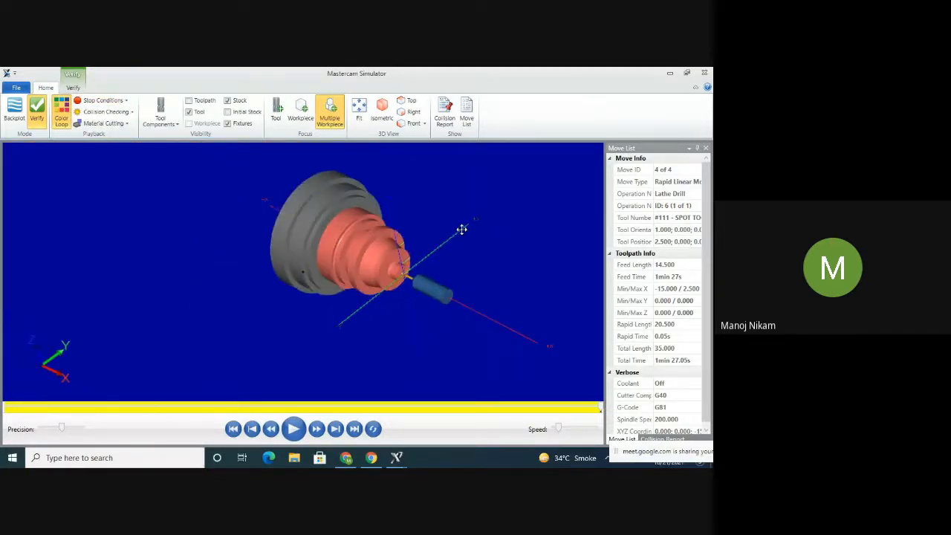
pyautogui.scroll(6, 450, 244)
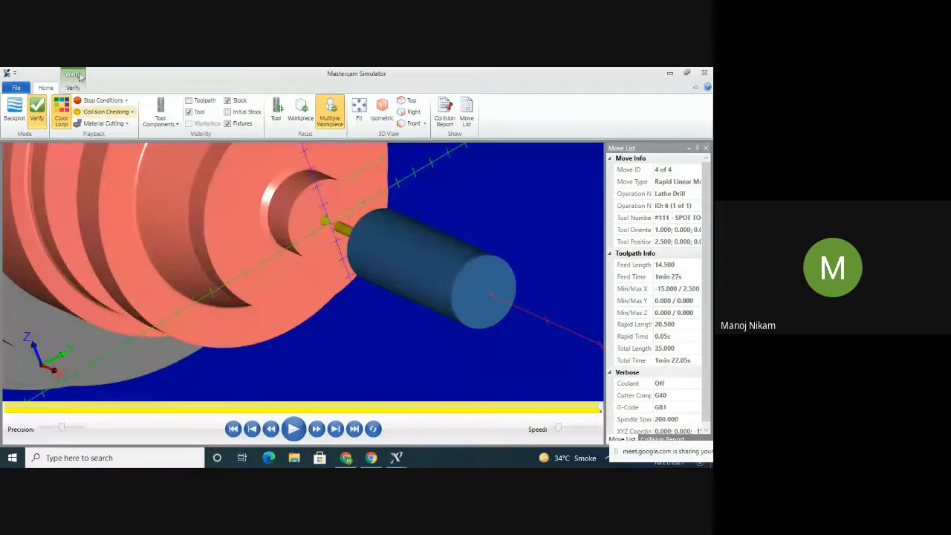
pyautogui.click(704, 72)
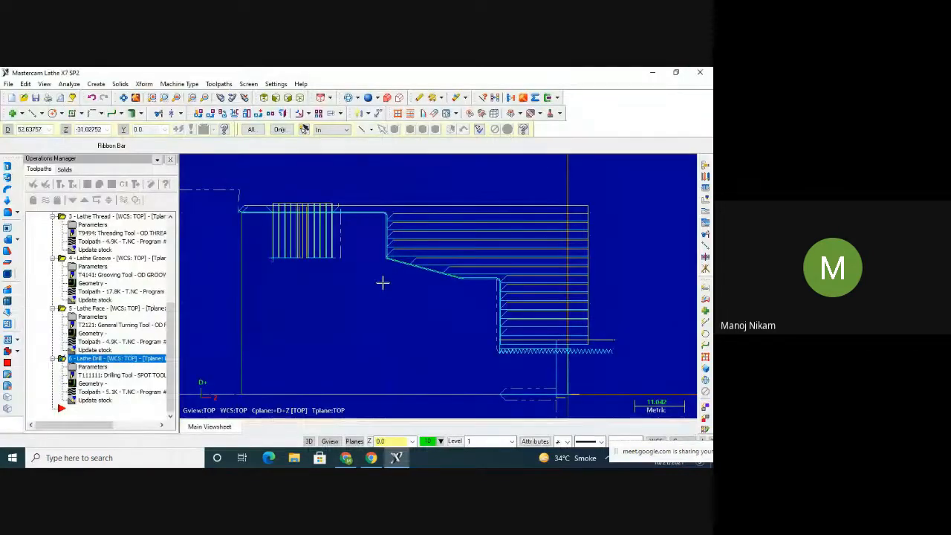
# Start a Lathe Cutoff toolpath with its boundary point at the upper corner of the part's rear face
pyautogui.click(219, 84)
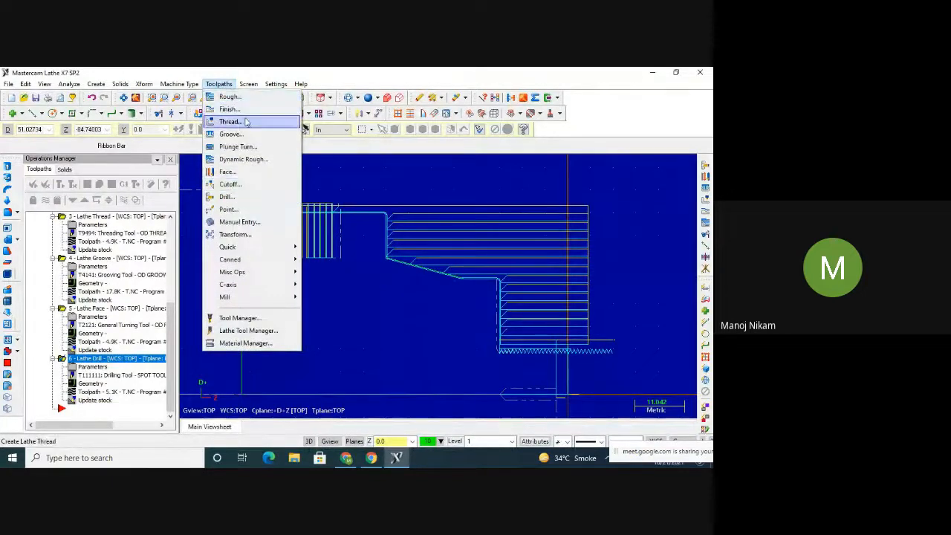
pyautogui.click(231, 184)
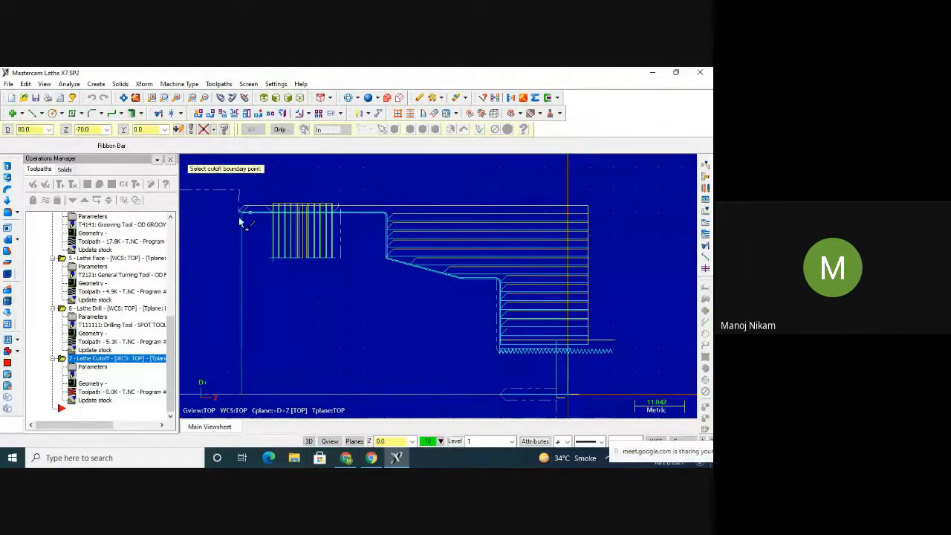
pyautogui.scroll(3, 240, 214)
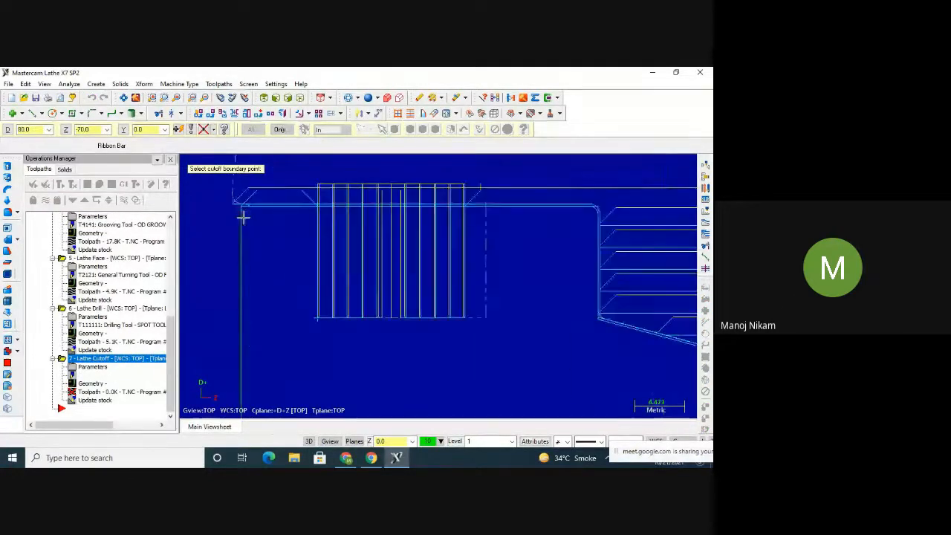
pyautogui.click(240, 203)
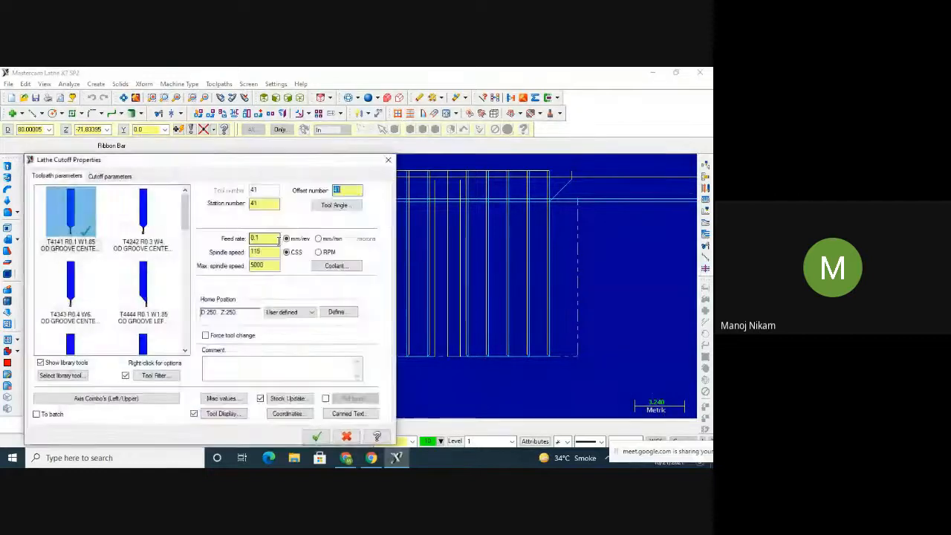
# Choose the T4444 R0.1 W1.85 OD Groove Left tool for the cutoff and accept its existing insert definition
pyautogui.moveTo(185, 210)
pyautogui.mouseDown()
pyautogui.moveTo(184, 255)
pyautogui.moveTo(185, 219)
pyautogui.mouseUp()
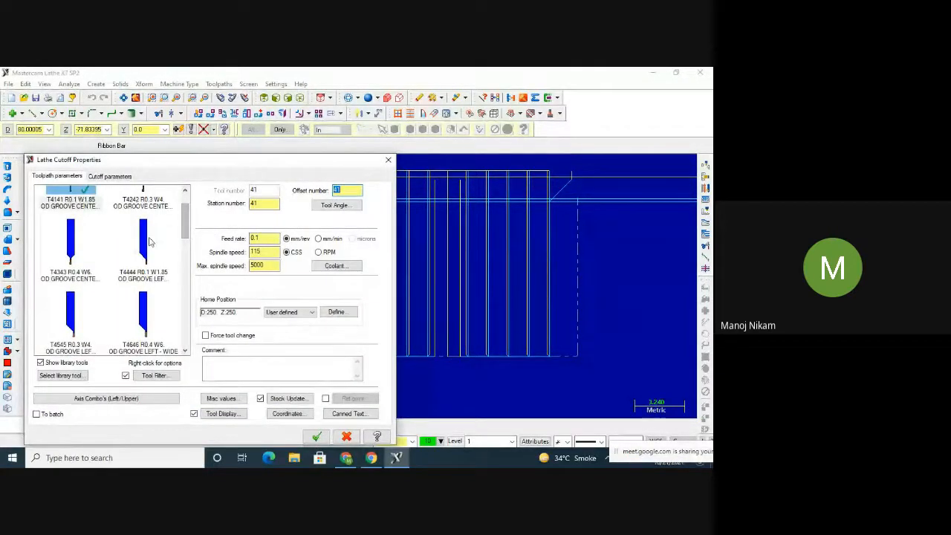
pyautogui.doubleClick(151, 238)
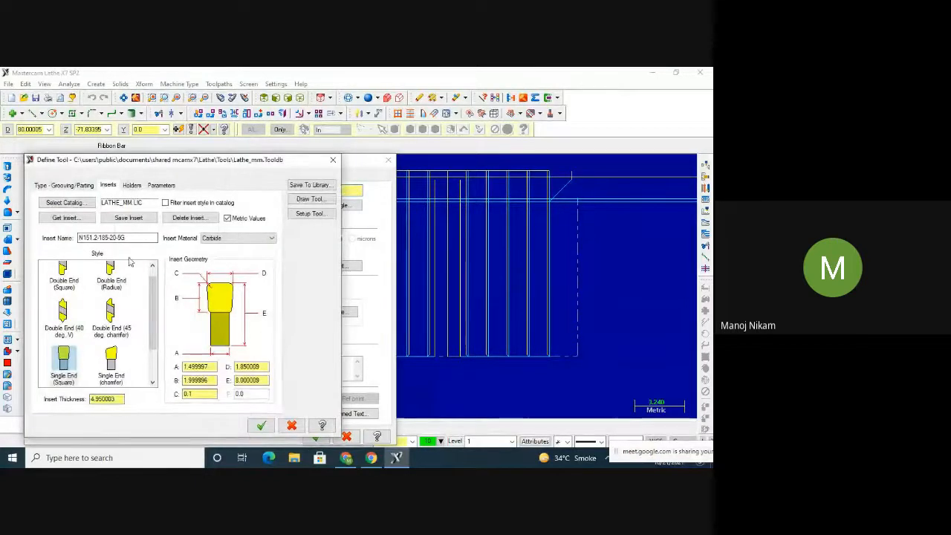
pyautogui.click(260, 426)
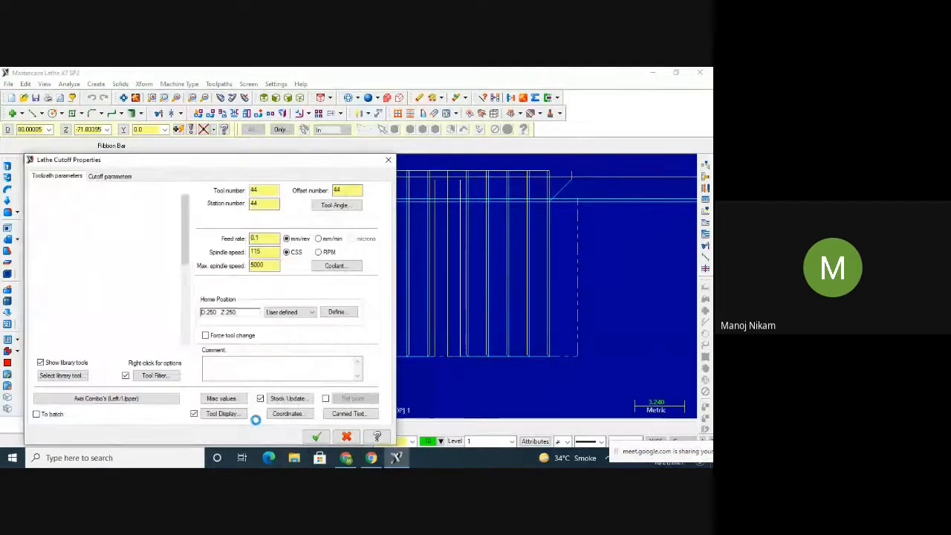
# Review the cutoff parameters, try to generate the toolpath with them unchanged, and discard the operation
pyautogui.click(127, 178)
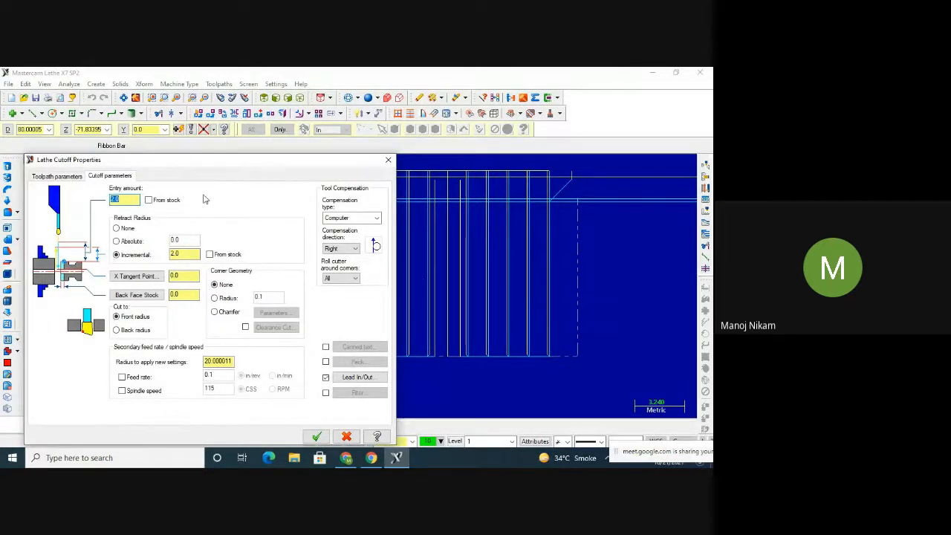
pyautogui.moveTo(244, 164); pyautogui.dragTo(379, 146)
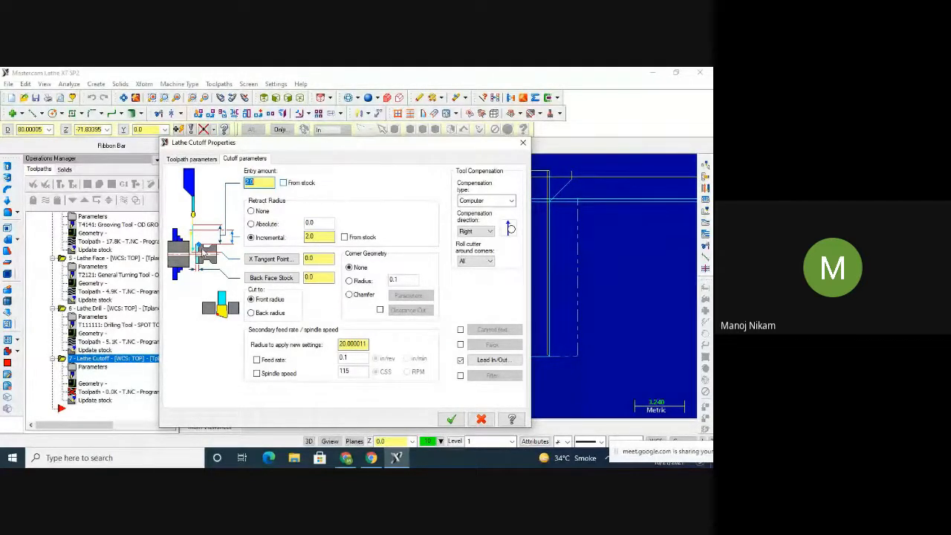
pyautogui.click(449, 419)
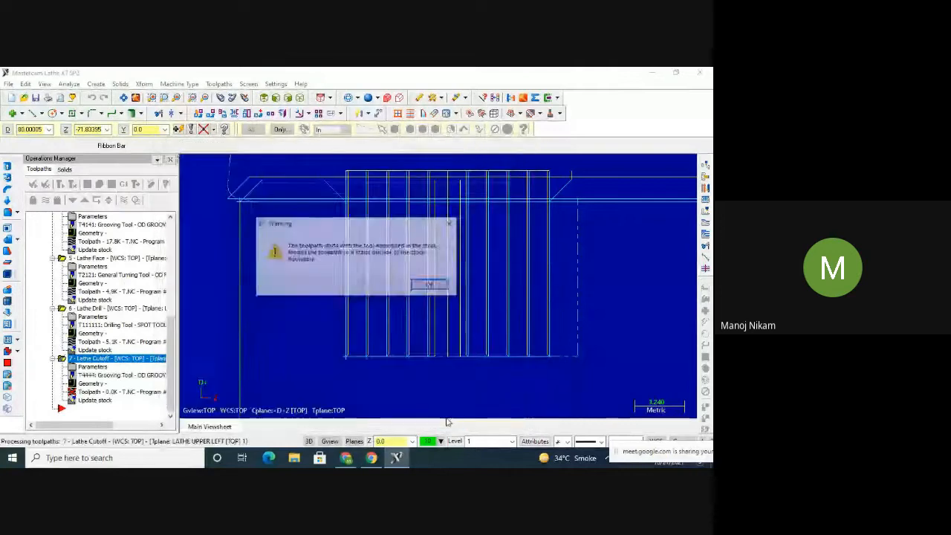
pyautogui.click(431, 287)
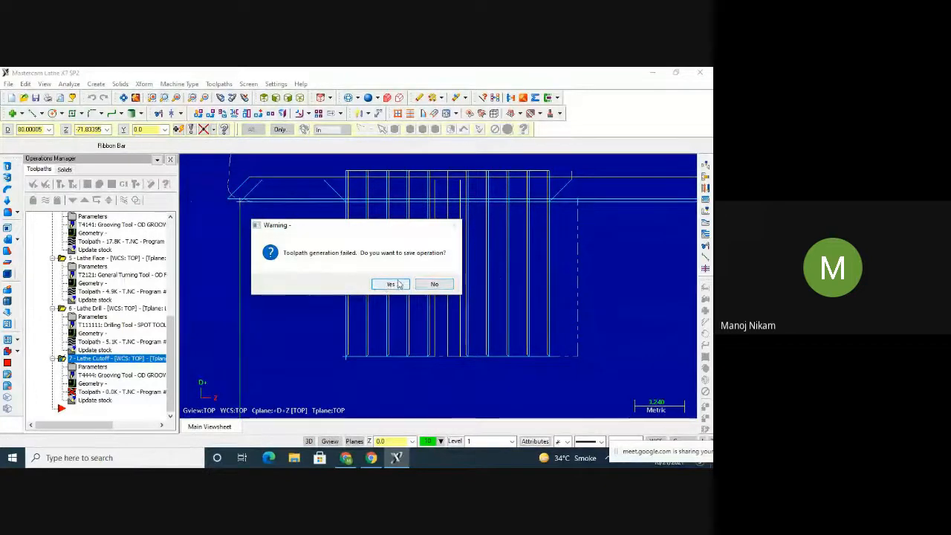
pyautogui.click(421, 286)
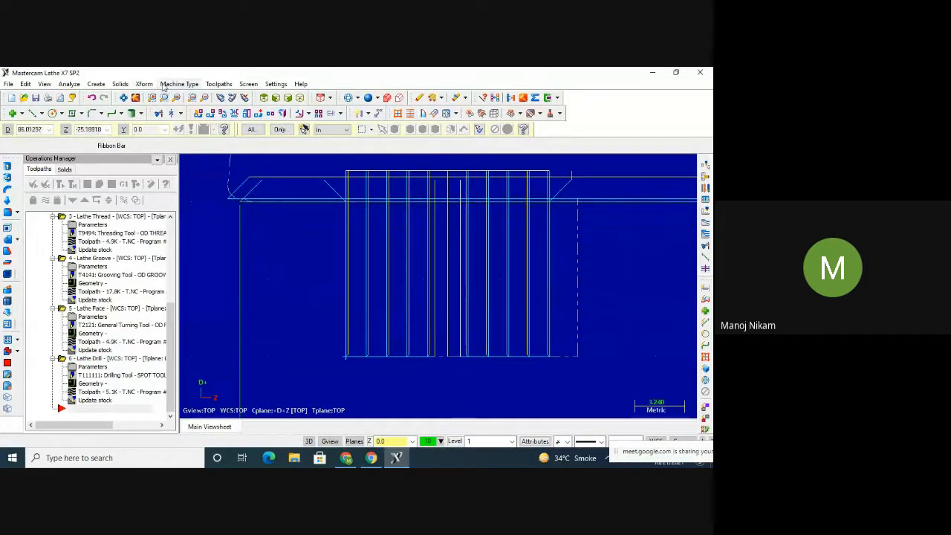
# Create a Lathe Cutoff toolpath at boundary point D80, Z-70 using the T4444 R0.1 W1.85 OD Groove Left Narrow tool
pyautogui.click(215, 84)
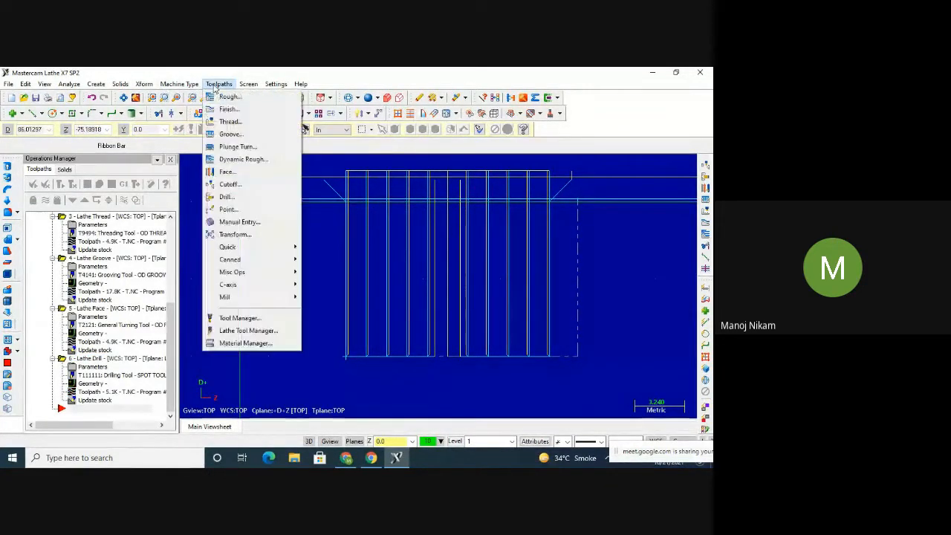
pyautogui.click(228, 185)
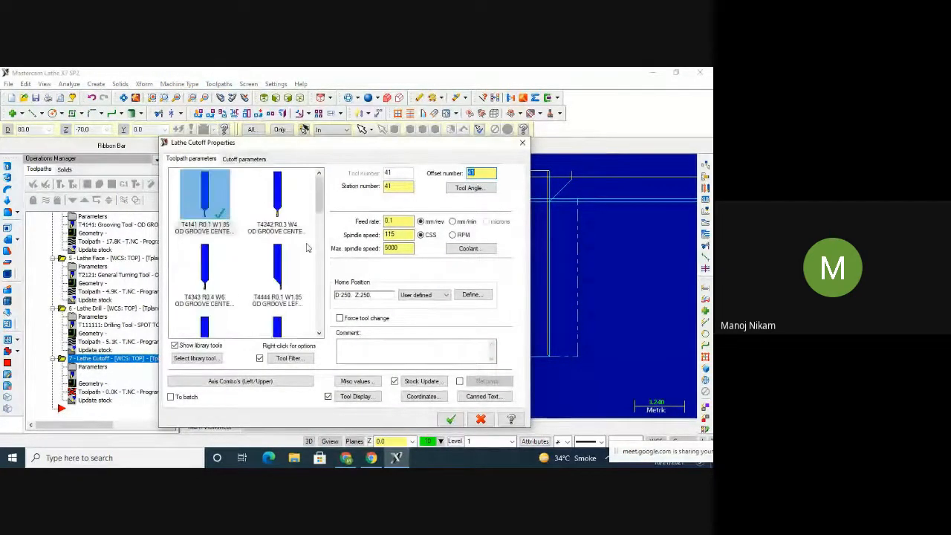
pyautogui.click(295, 309)
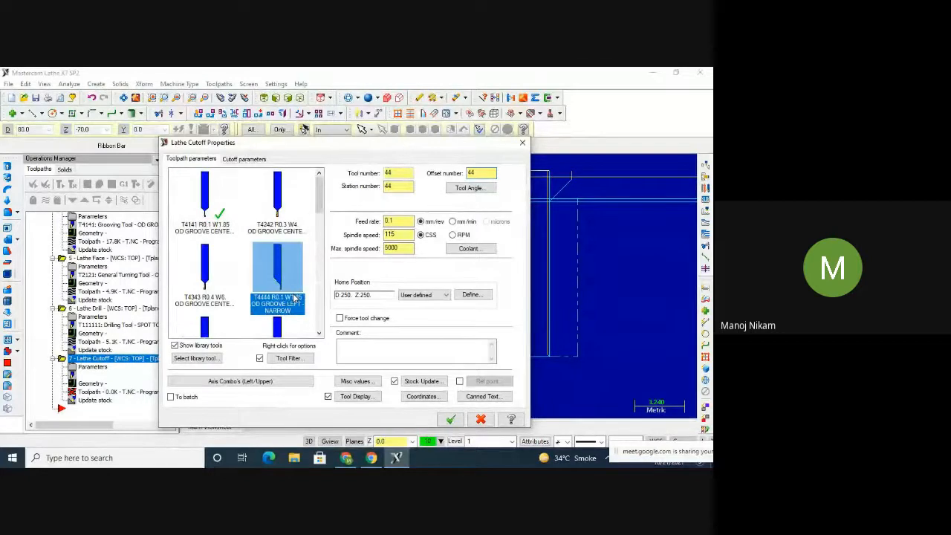
pyautogui.click(451, 419)
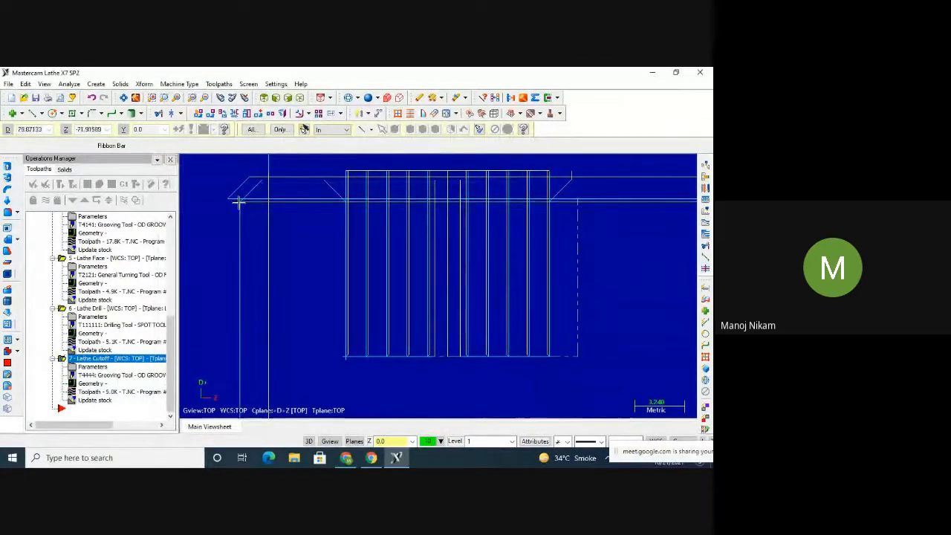
# Select the Lathe Cutoff operation and open its verification simulation
pyautogui.scroll(-4, 314, 236)
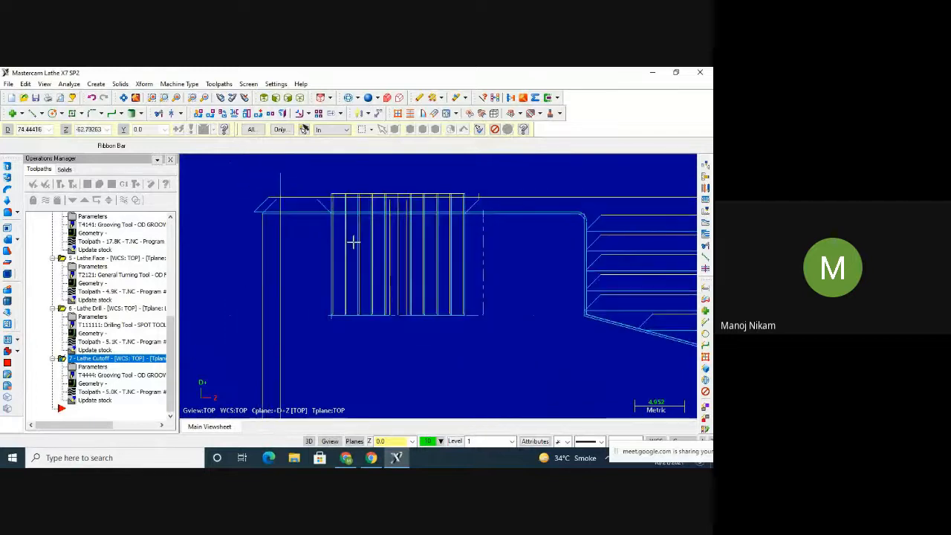
pyautogui.scroll(-3, 362, 239)
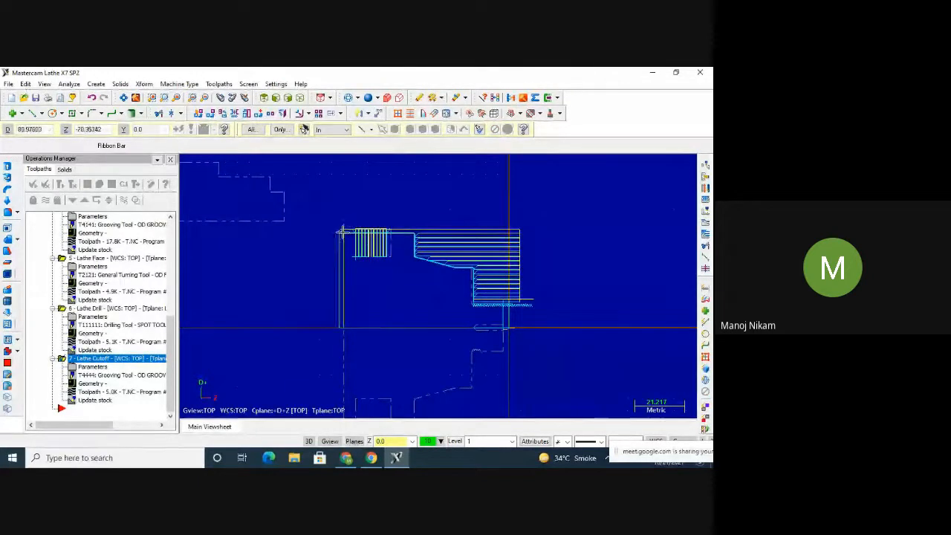
pyautogui.click(134, 358)
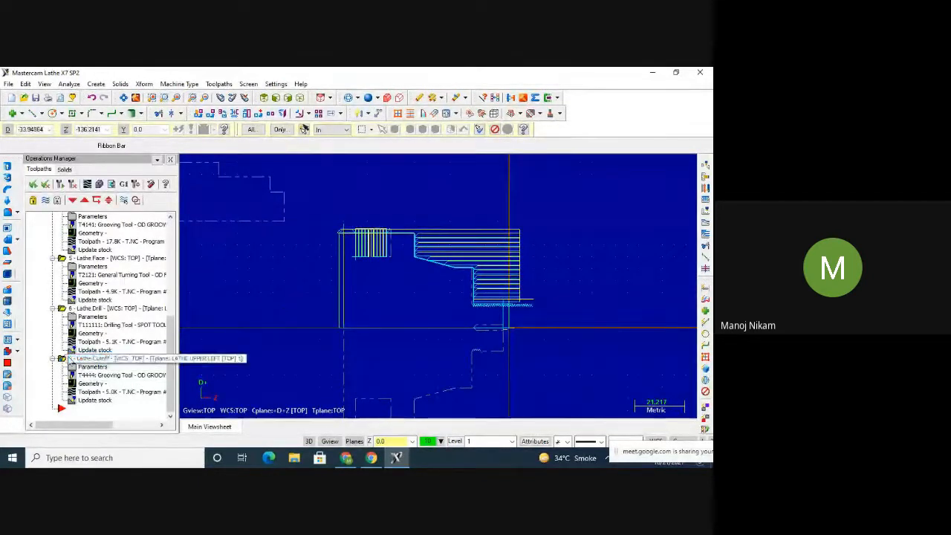
pyautogui.click(133, 359)
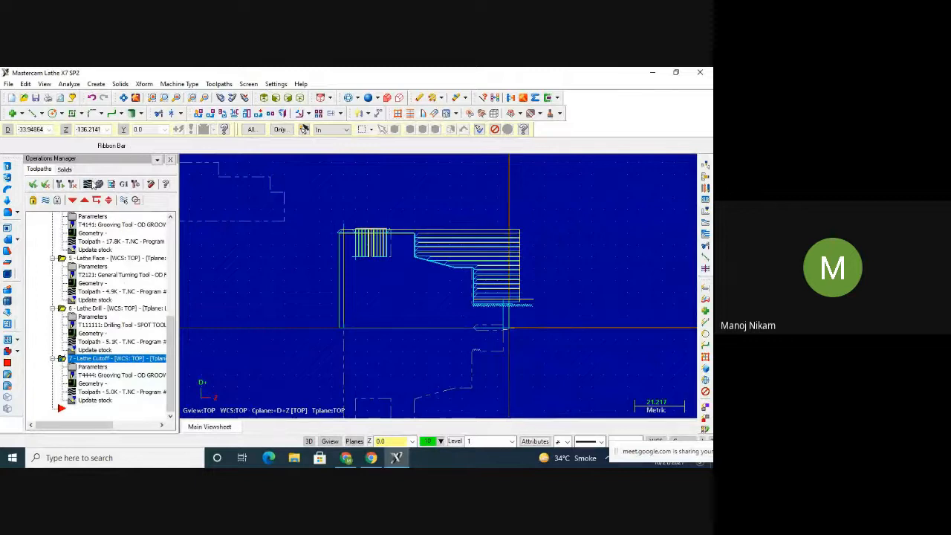
pyautogui.click(99, 184)
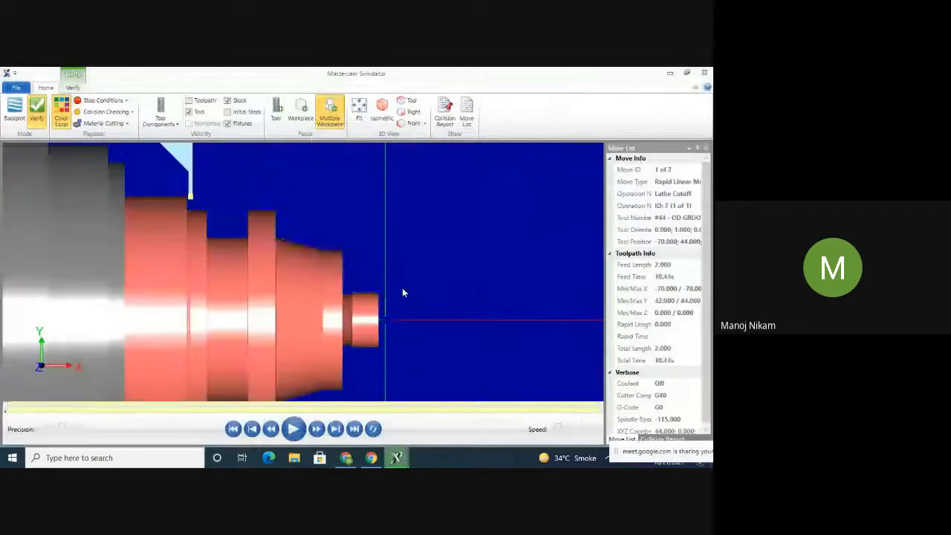
# Play the cutoff simulation and inspect where the finished part is separated from the chucked stock
pyautogui.click(287, 434)
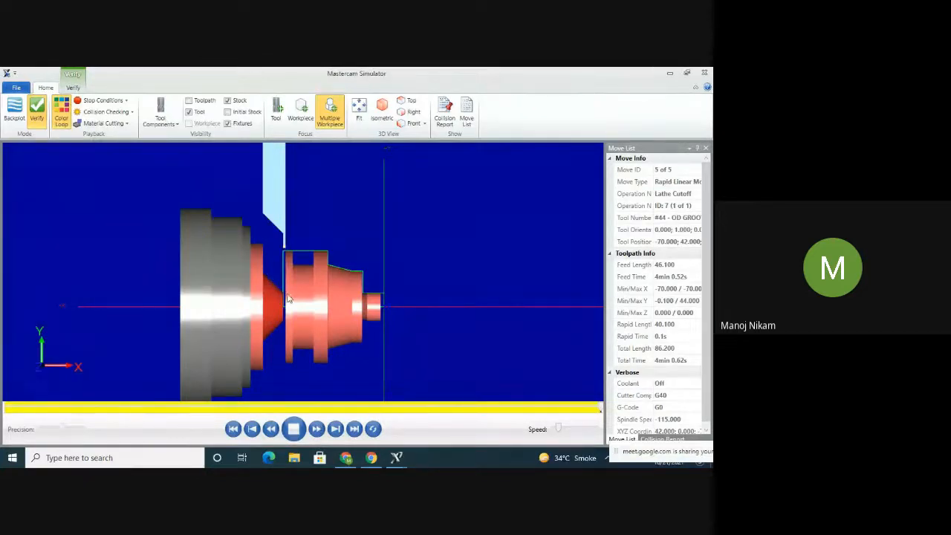
pyautogui.scroll(3, 288, 299)
pyautogui.moveTo(351, 293); pyautogui.dragTo(446, 328, button='middle')
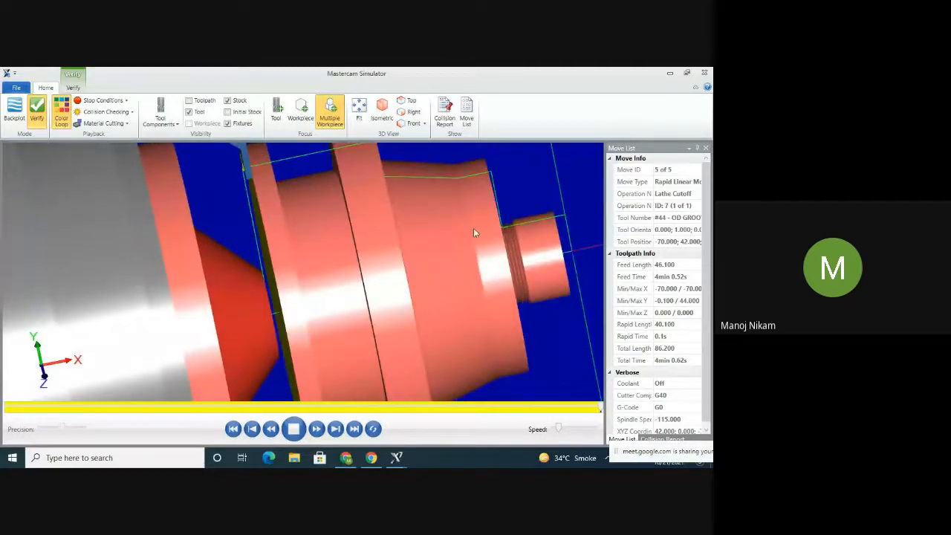
pyautogui.scroll(2, 474, 230)
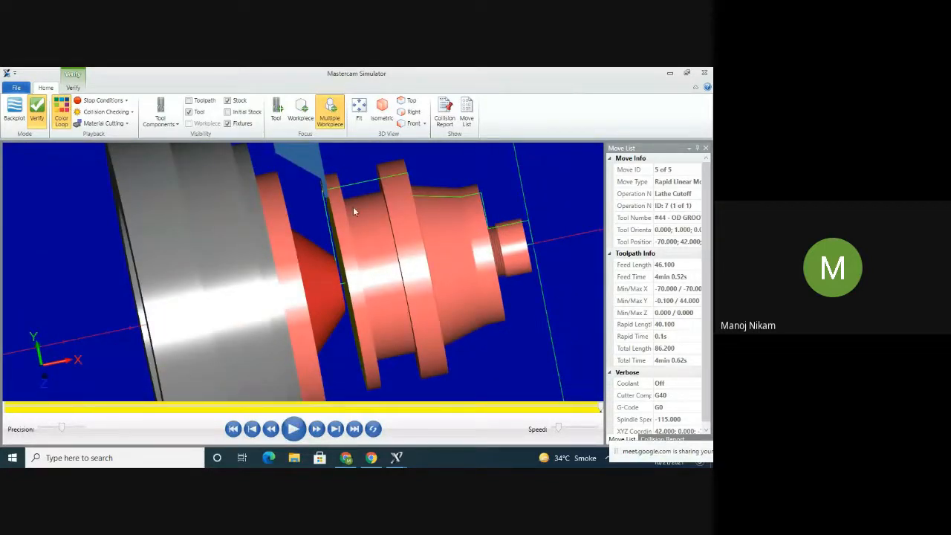
# Hide the fixtures in the cutoff simulation and examine the gap between the finished part and the remaining stock
pyautogui.moveTo(405, 263); pyautogui.dragTo(403, 261, button='middle')
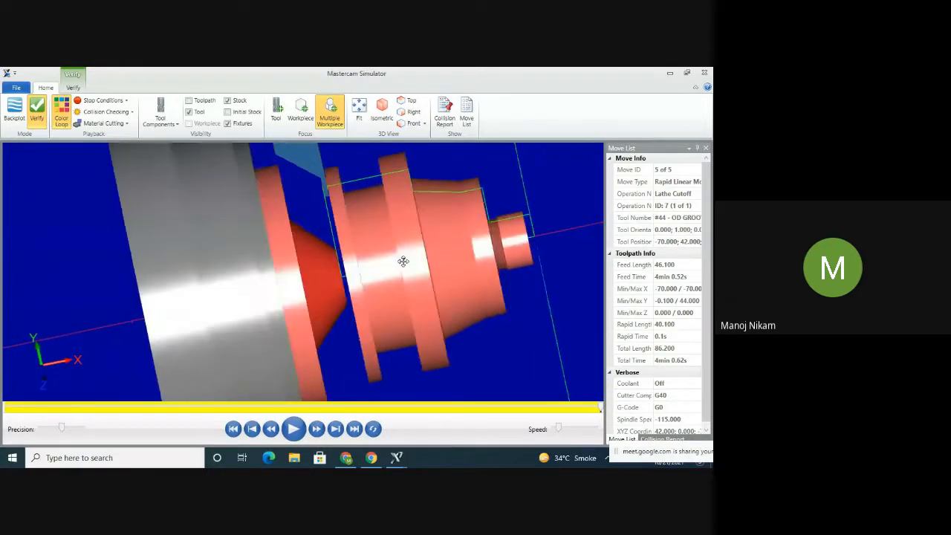
pyautogui.click(242, 103)
pyautogui.click(240, 101)
pyautogui.click(228, 124)
pyautogui.moveTo(322, 238); pyautogui.dragTo(364, 262, button='middle')
pyautogui.scroll(3, 345, 270)
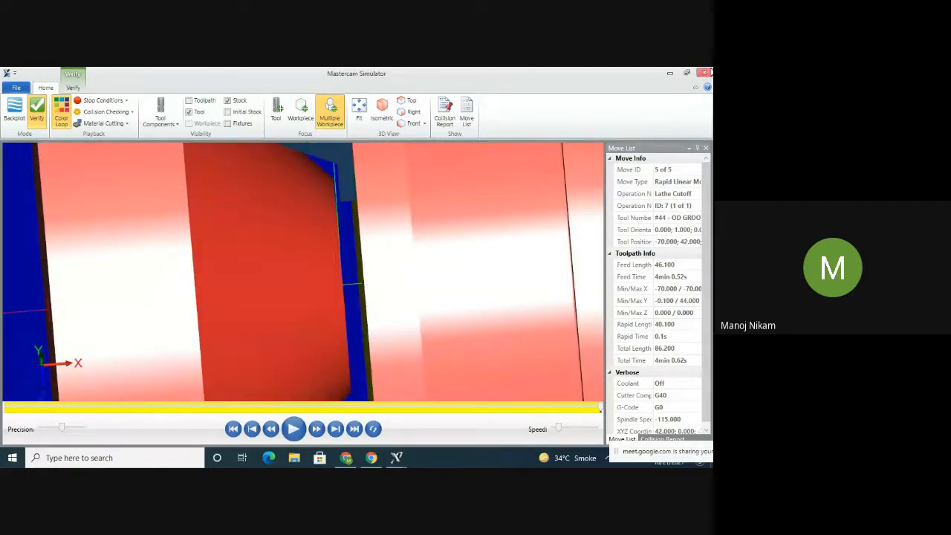
# Close the cutoff simulation without exiting Mastercam and open the verification simulation for all seven lathe operations
pyautogui.doubleClick(705, 72)
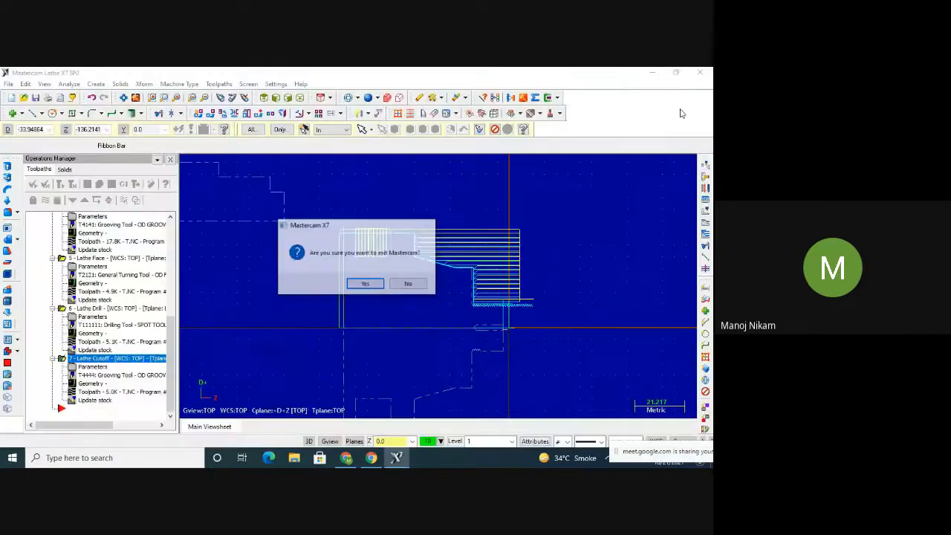
pyautogui.click(410, 284)
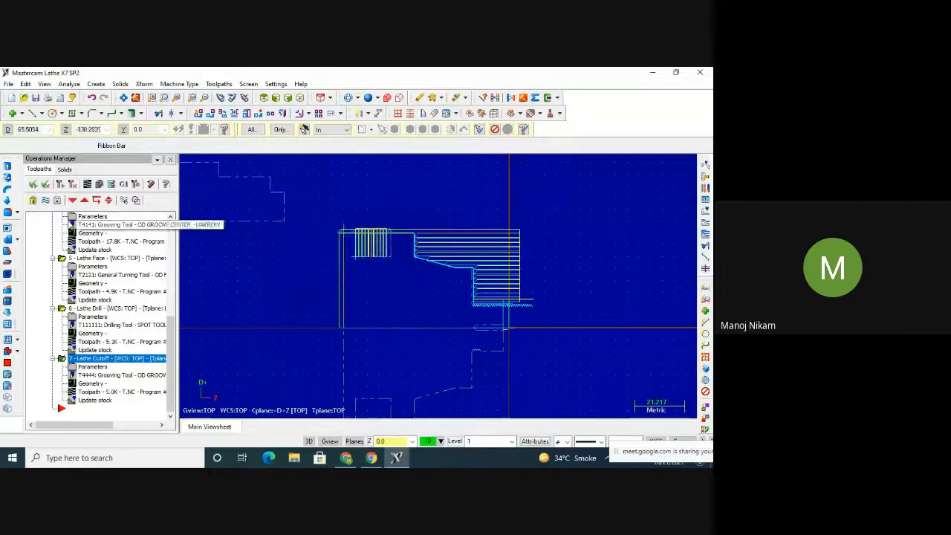
pyautogui.click(99, 184)
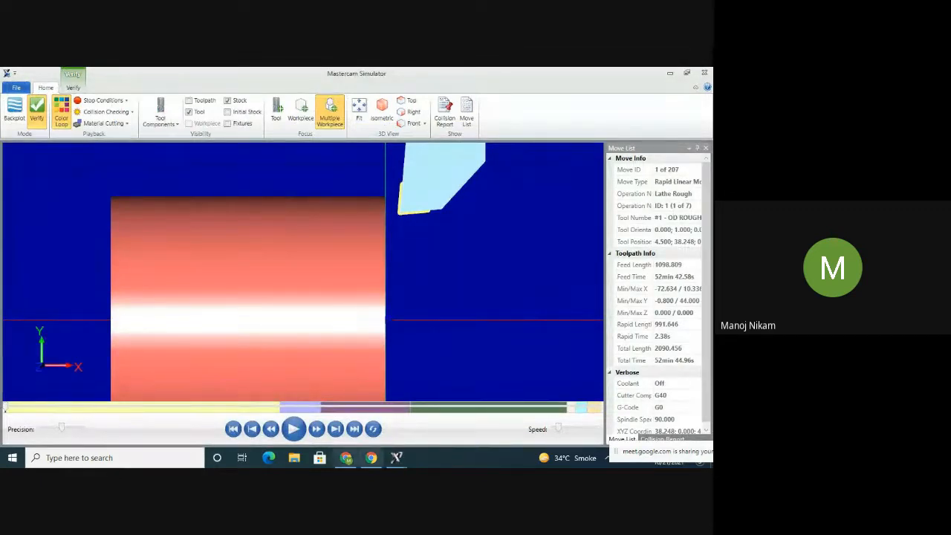
# Switch to the Google Meet call and return to the Mastercam Lathe X7 window
pyautogui.click(346, 458)
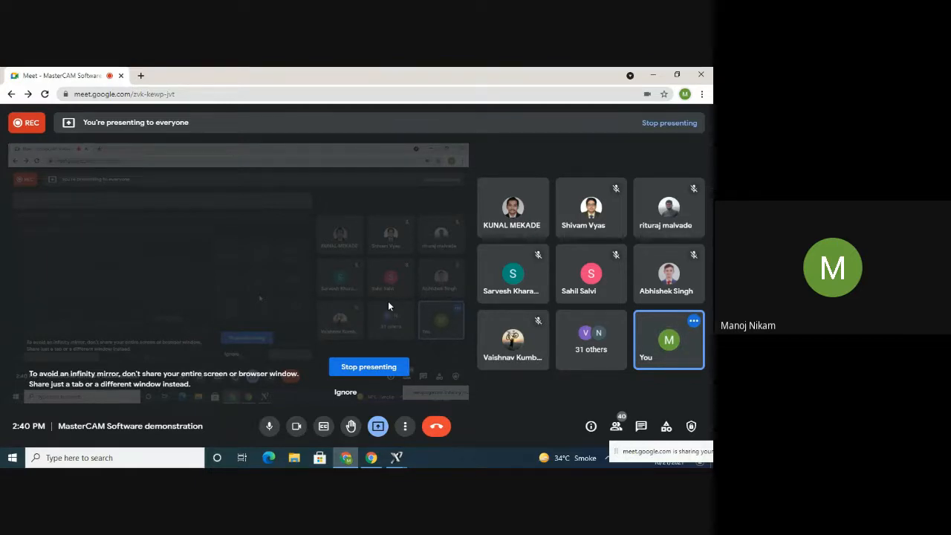
pyautogui.click(398, 458)
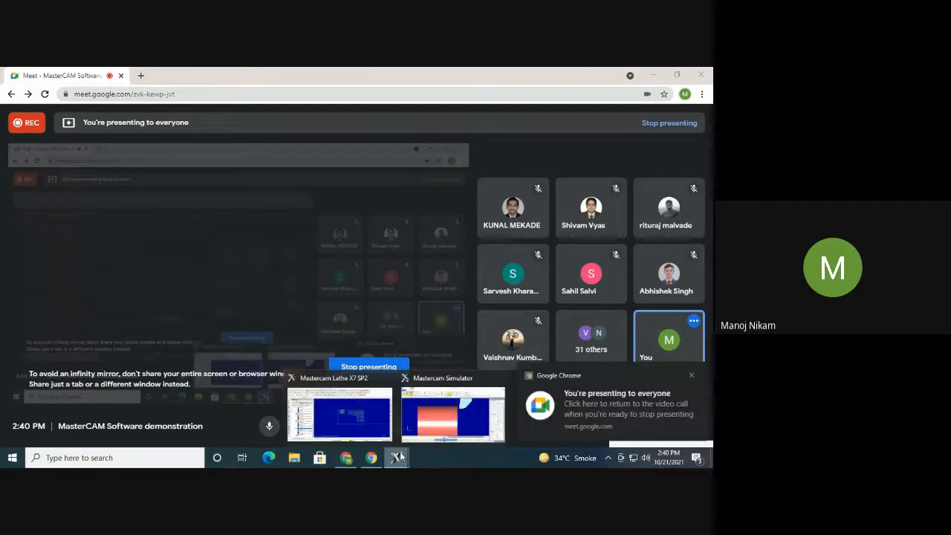
pyautogui.click(366, 402)
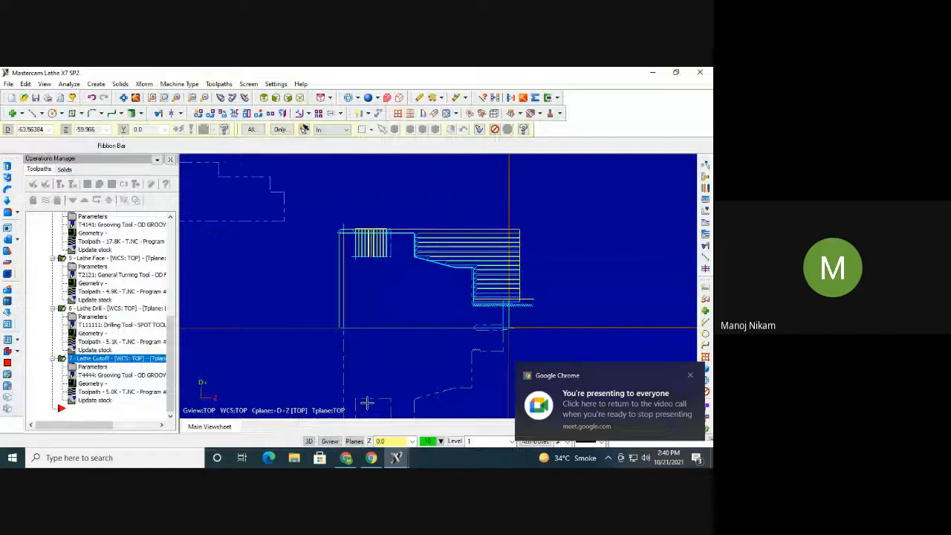
# Review the programmed lathe operations in order, selecting Lathe Groove, Lathe Face, Lathe Drill and Lathe Cutoff
pyautogui.scroll(6, 97, 223)
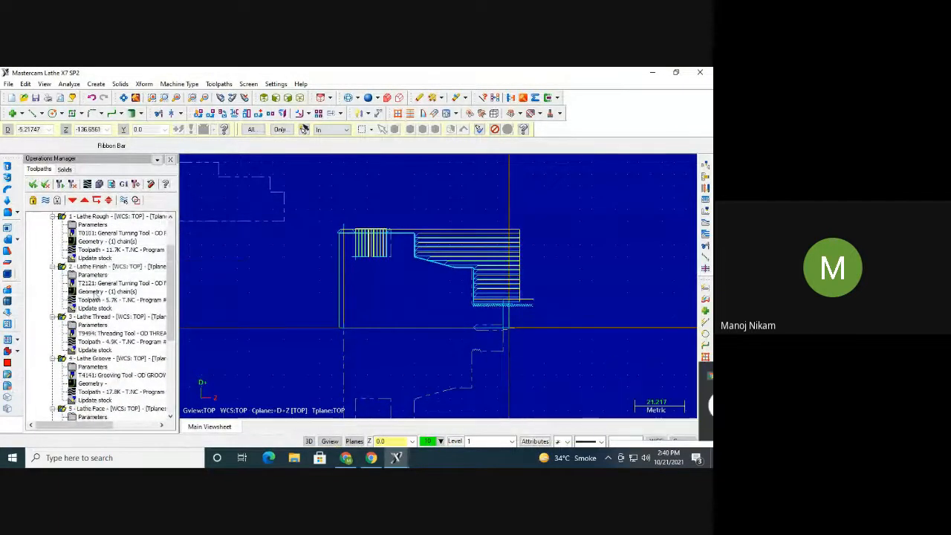
pyautogui.scroll(-1, 90, 325)
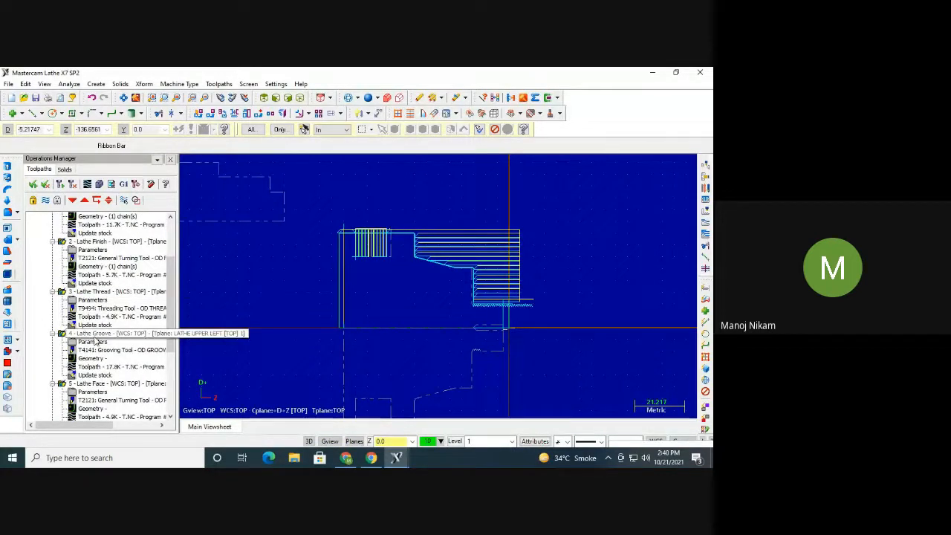
pyautogui.click(94, 333)
pyautogui.scroll(-1, 94, 333)
pyautogui.click(88, 360)
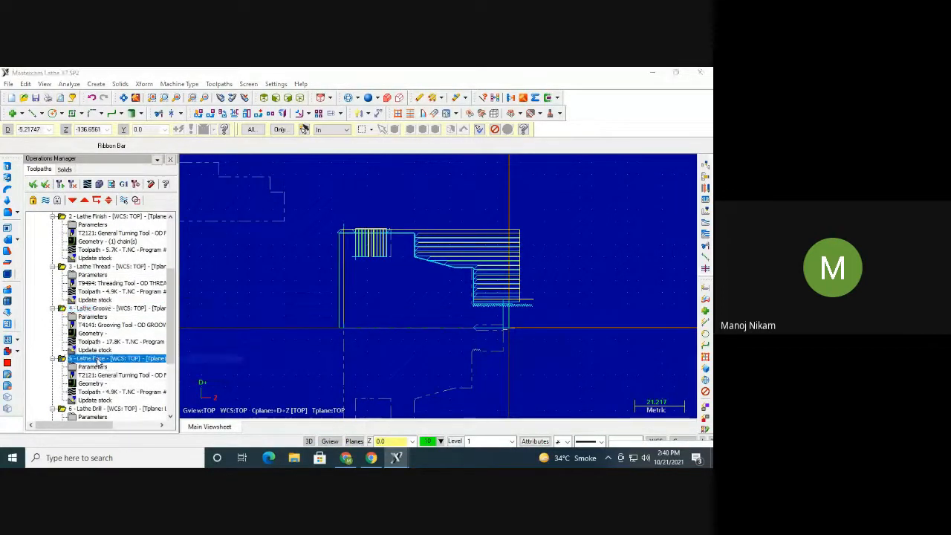
pyautogui.scroll(-2, 99, 360)
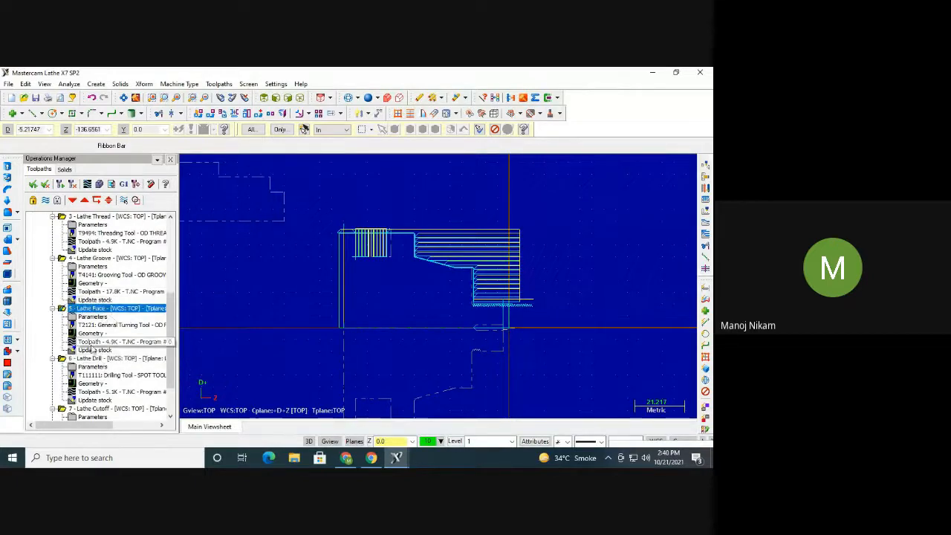
pyautogui.click(133, 357)
pyautogui.scroll(-1, 133, 358)
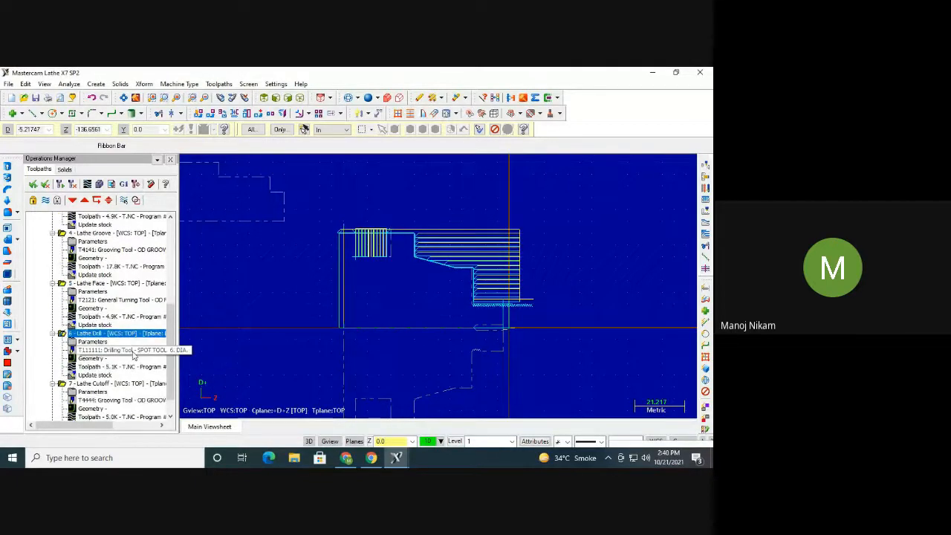
pyautogui.click(87, 384)
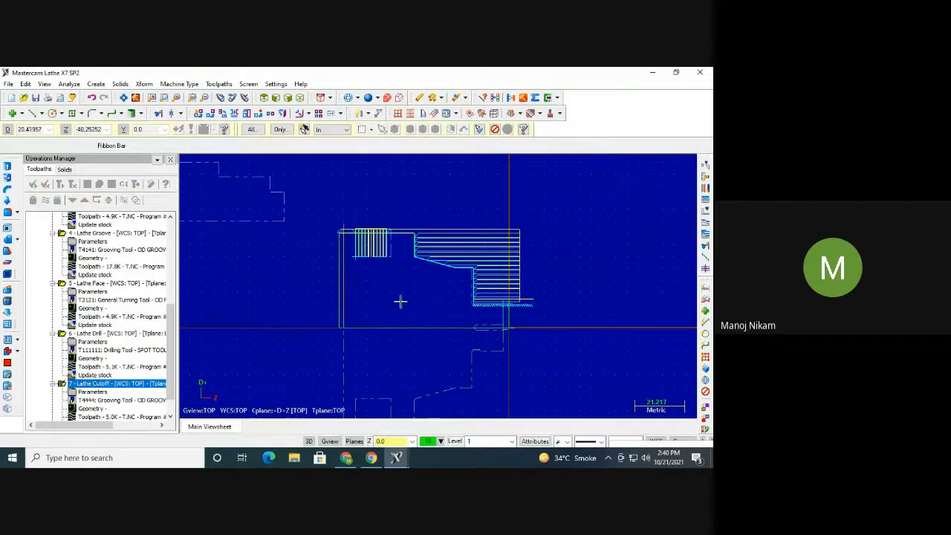
# Open the Lathe Face geometry for boundary point selection and try to open the operation's parameters and toolpath
pyautogui.click(90, 309)
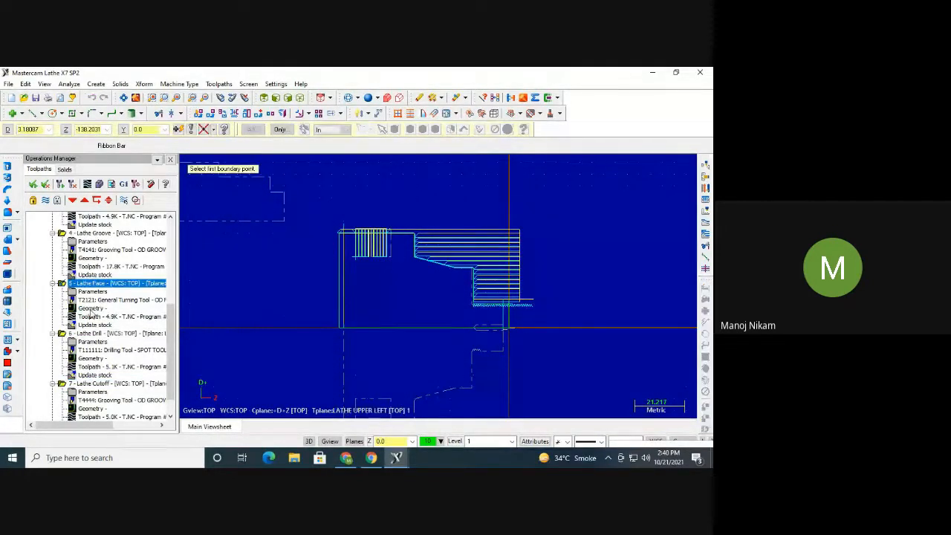
pyautogui.click(89, 296)
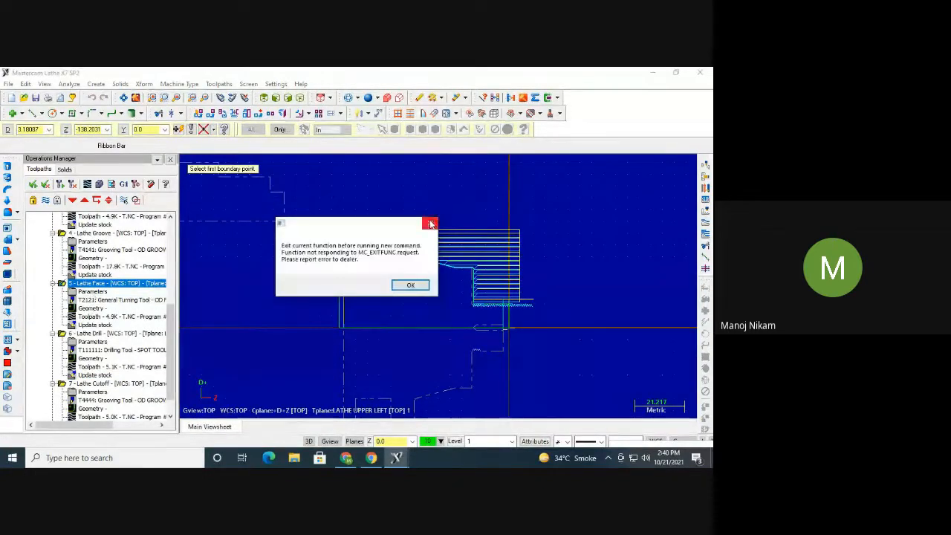
pyautogui.click(411, 284)
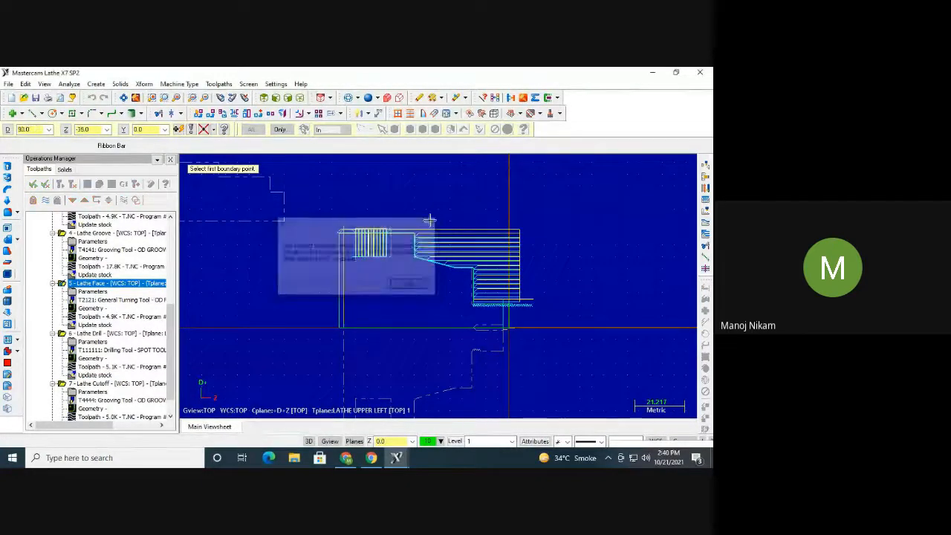
pyautogui.click(93, 318)
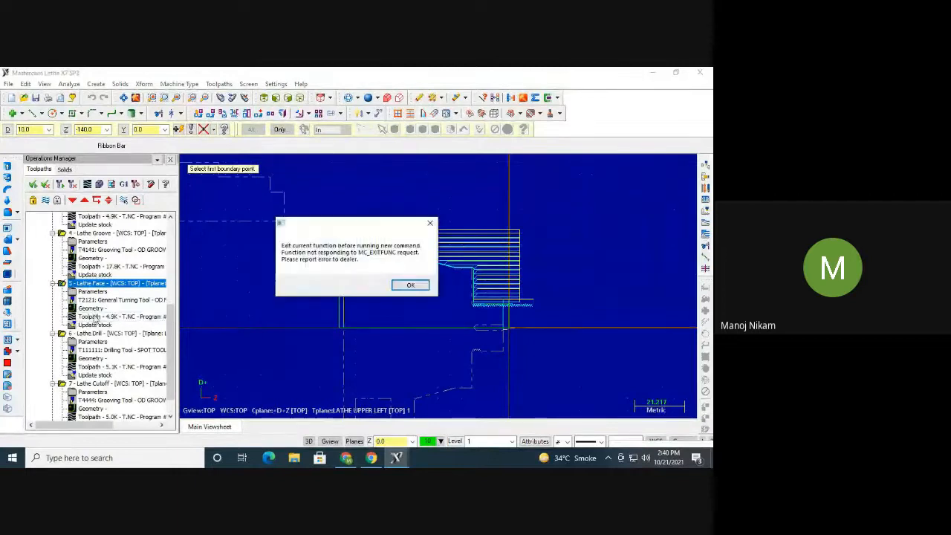
pyautogui.click(410, 284)
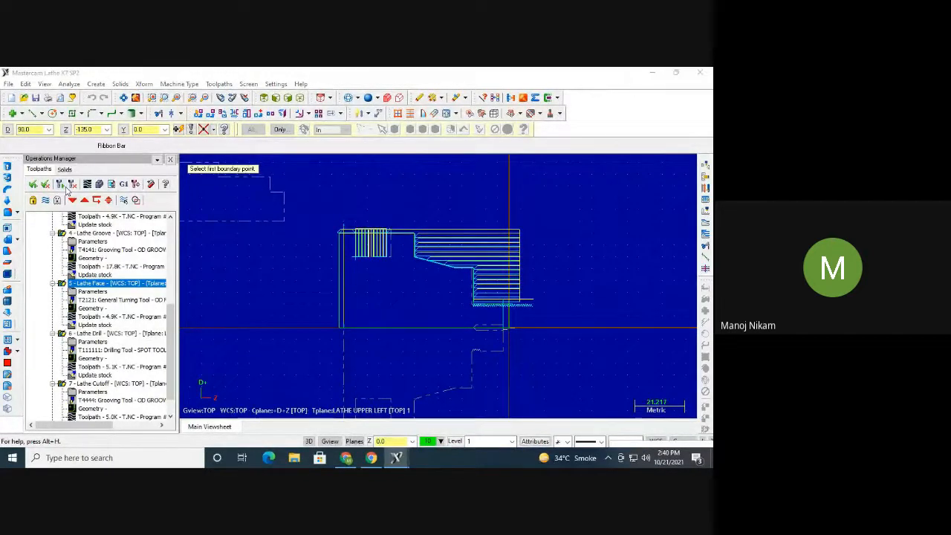
# Try to regenerate and verify the selected Lathe Face operation
pyautogui.click(65, 187)
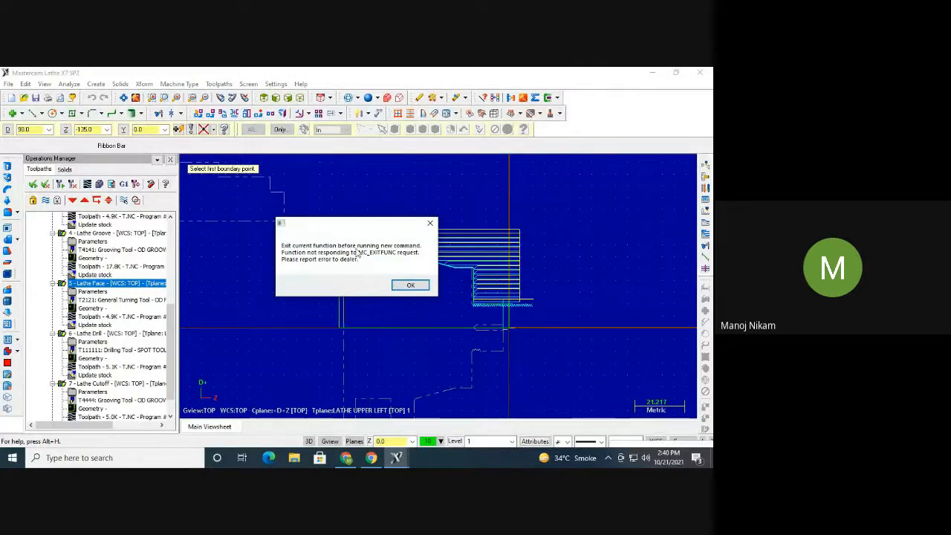
pyautogui.click(410, 285)
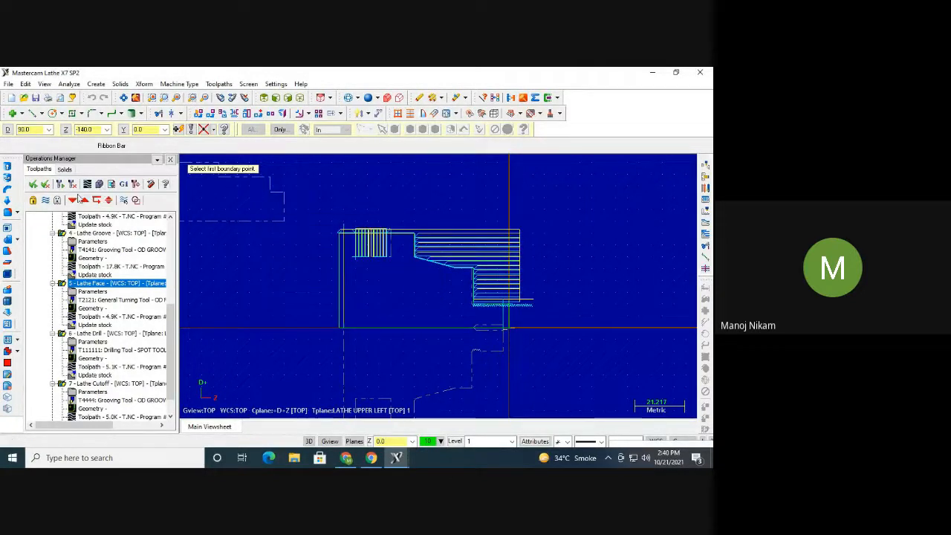
pyautogui.click(100, 185)
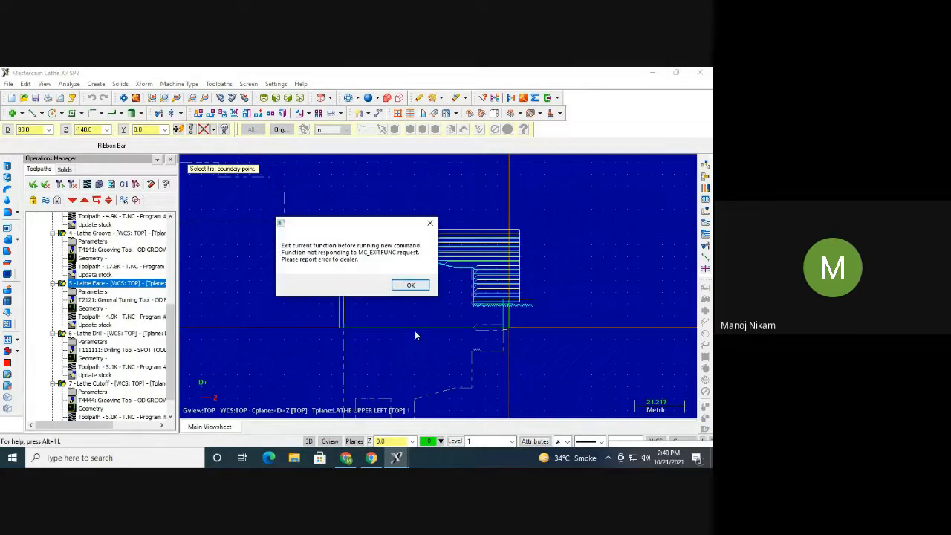
pyautogui.click(416, 285)
# Switch to the open Mastercam Simulator and show the fixtures around the workpiece, leaving the initial stock hidden
pyautogui.moveTo(396, 458)
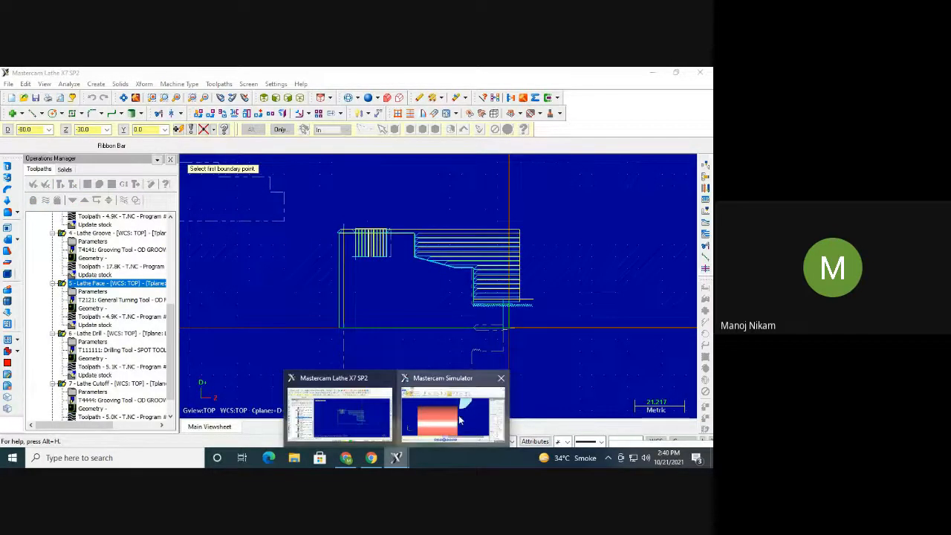
pyautogui.click(452, 414)
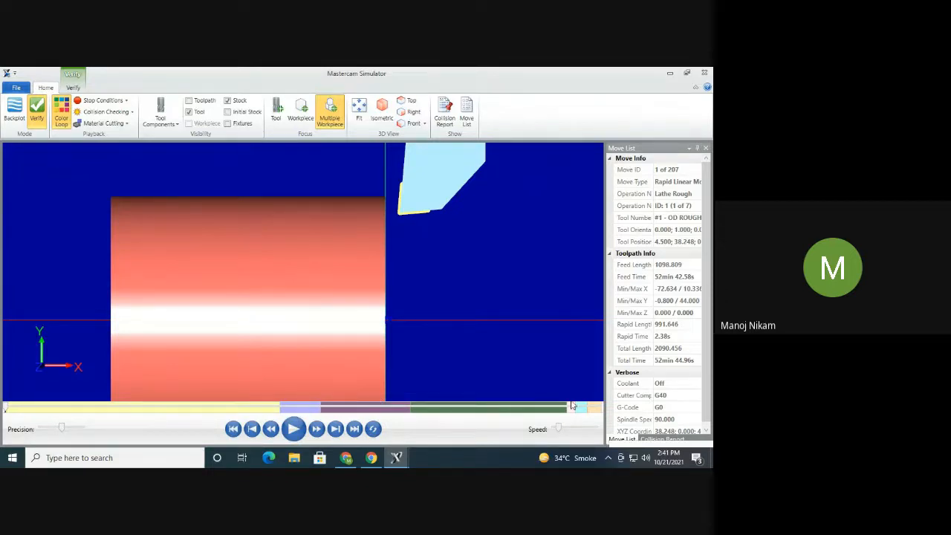
pyautogui.moveTo(563, 349); pyautogui.dragTo(551, 348, button='middle')
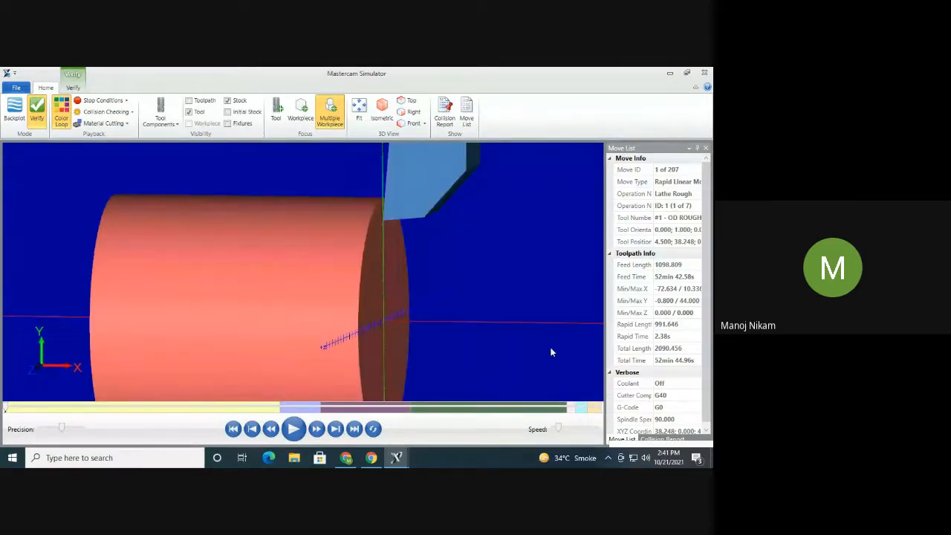
pyautogui.click(238, 123)
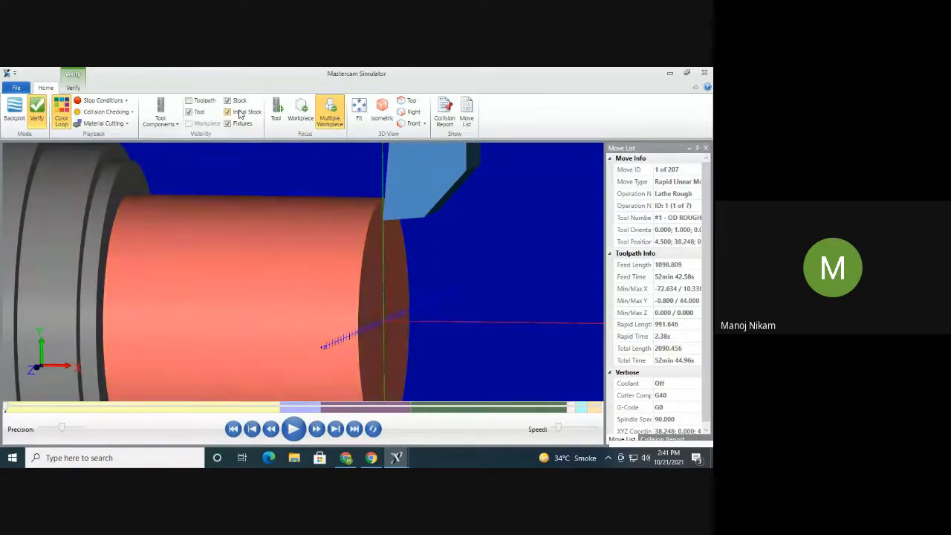
pyautogui.click(239, 114)
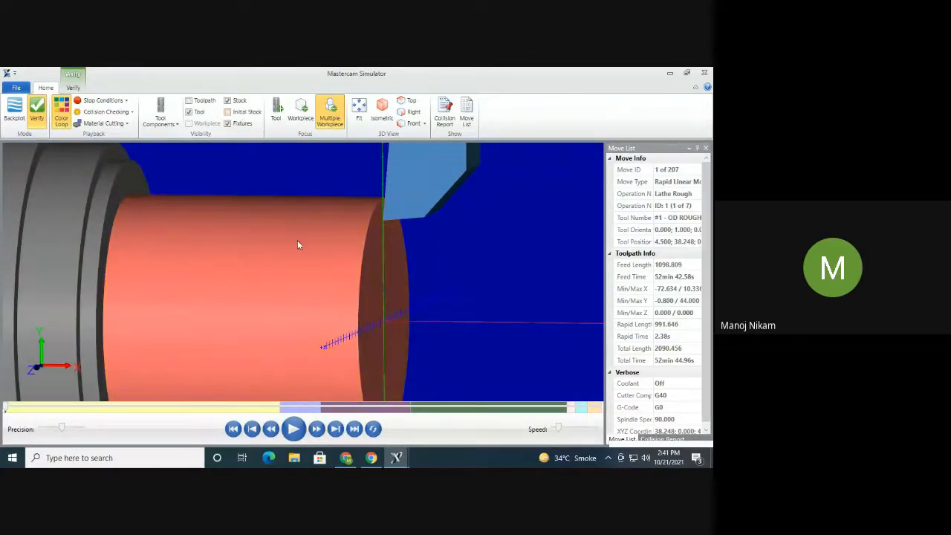
# Play the complete machining simulation through the cutoff and inspect the separated finished part beside the chuck
pyautogui.click(293, 430)
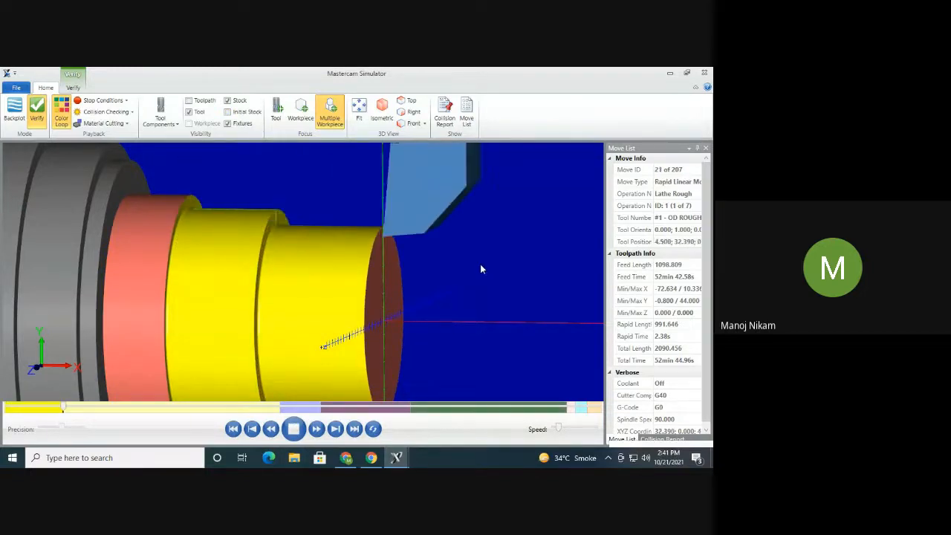
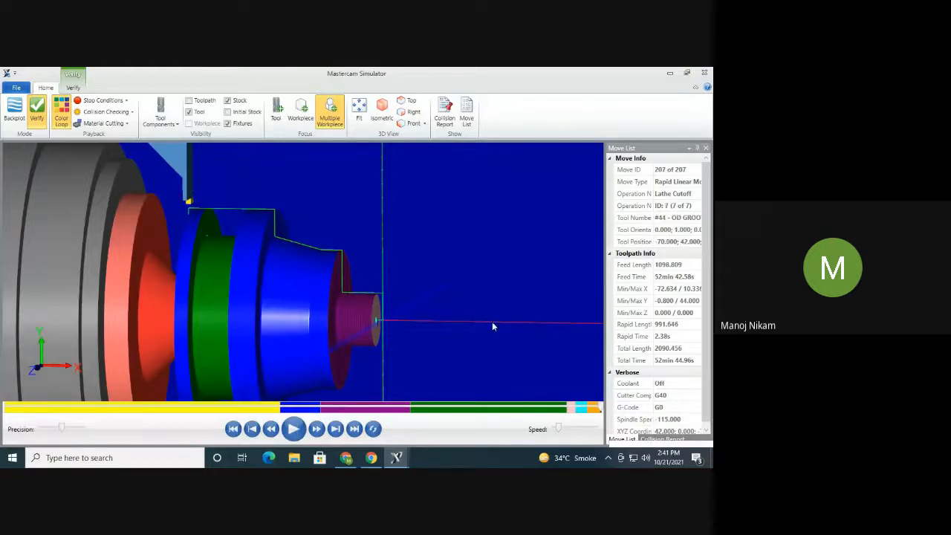
pyautogui.scroll(-2, 430, 304)
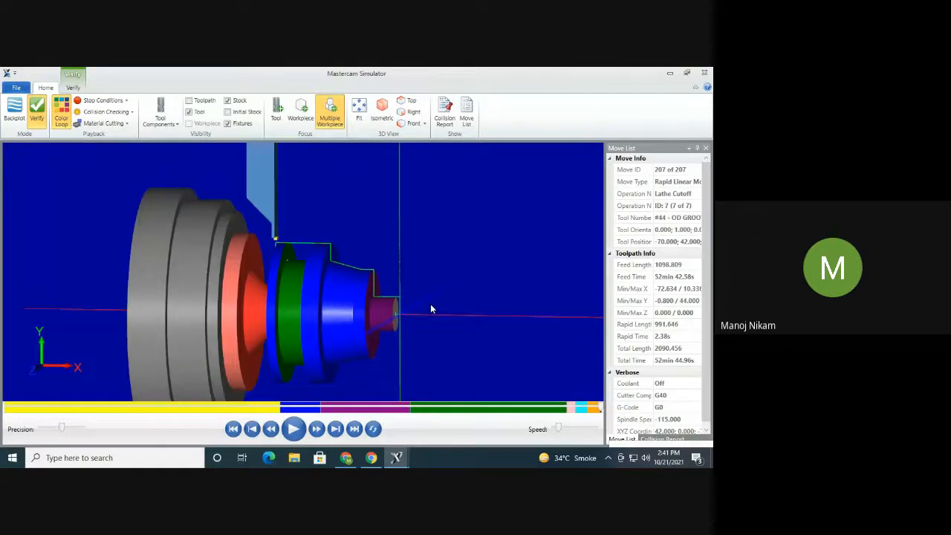
pyautogui.moveTo(431, 305)
pyautogui.mouseDown(button='middle')
pyautogui.moveTo(427, 314)
pyautogui.moveTo(431, 299)
pyautogui.moveTo(424, 298)
pyautogui.mouseUp(button='middle')
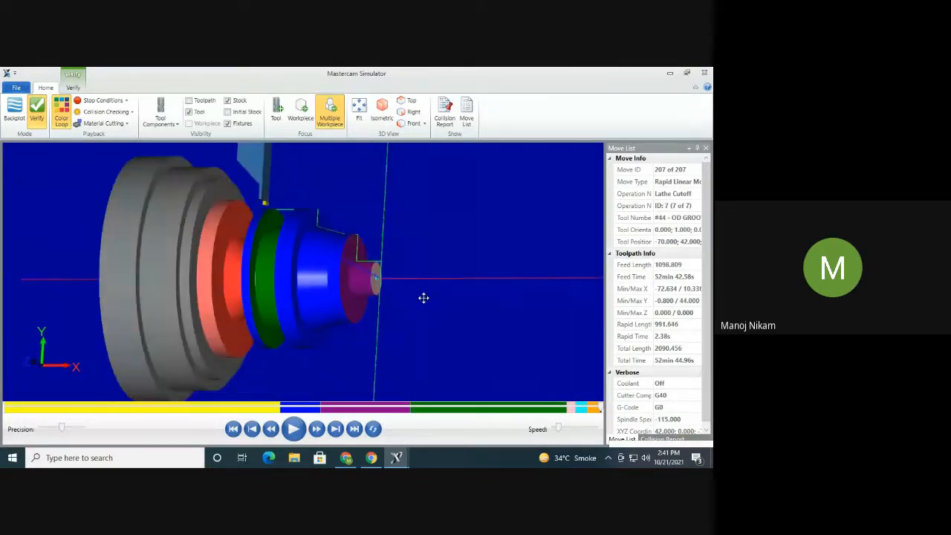
# Try to backplot the selected Lathe Face operation in the Mastercam Lathe window, and return to the simulator
pyautogui.click(668, 72)
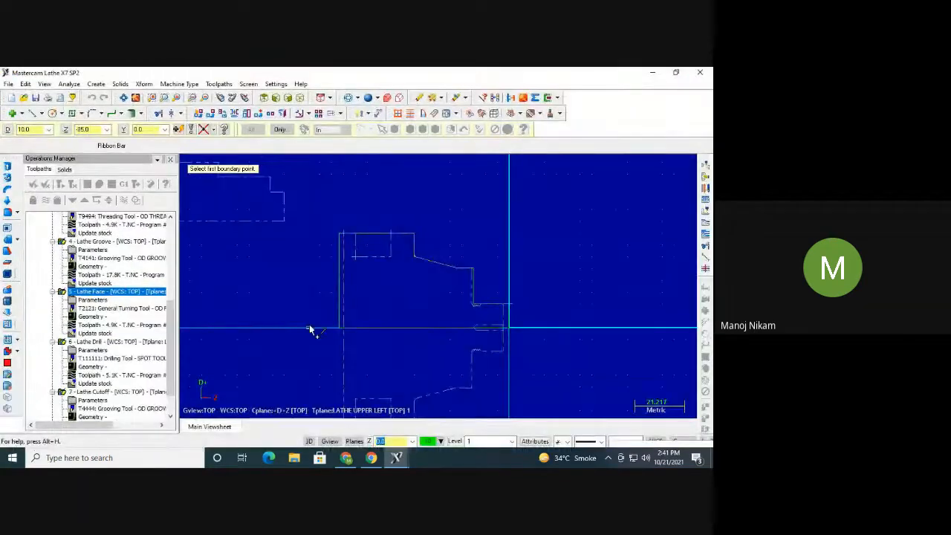
pyautogui.moveTo(472, 250); pyautogui.dragTo(486, 278, button='middle')
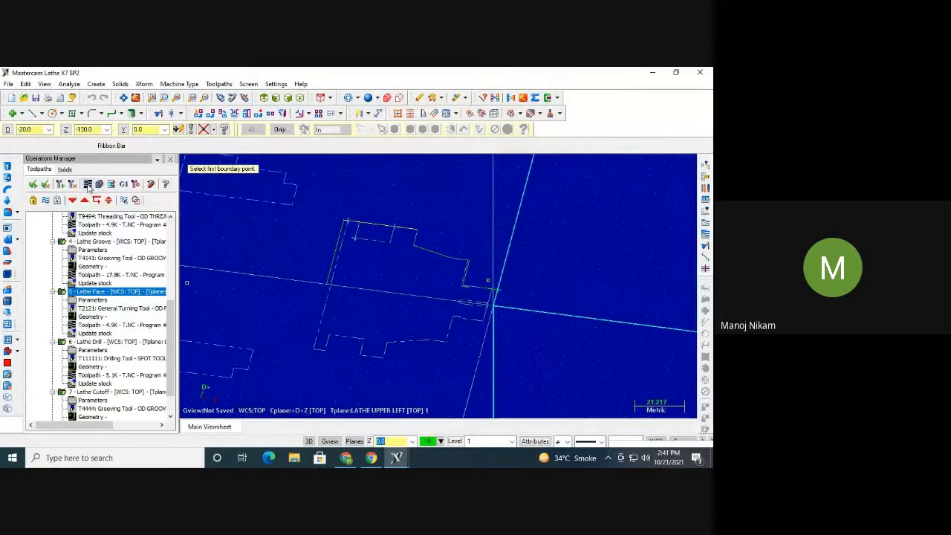
pyautogui.click(88, 185)
pyautogui.click(411, 285)
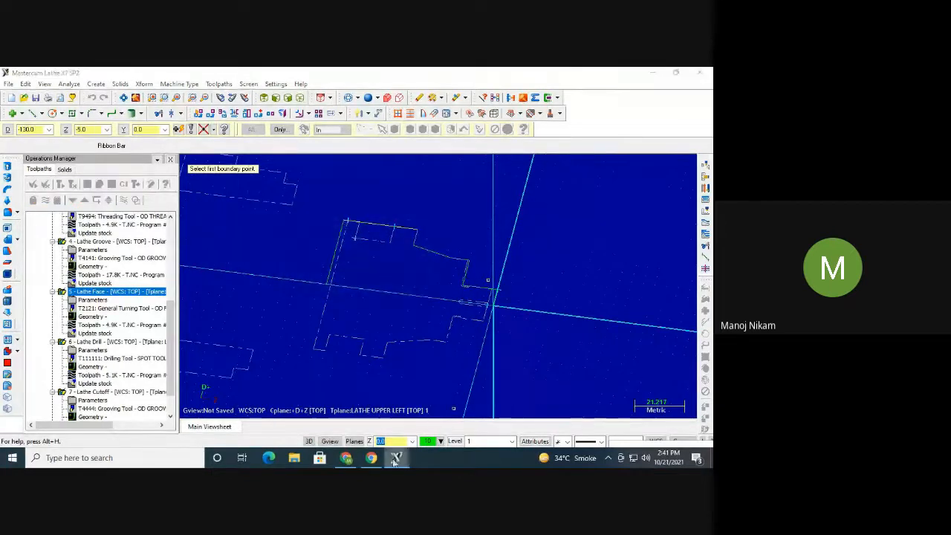
pyautogui.click(460, 409)
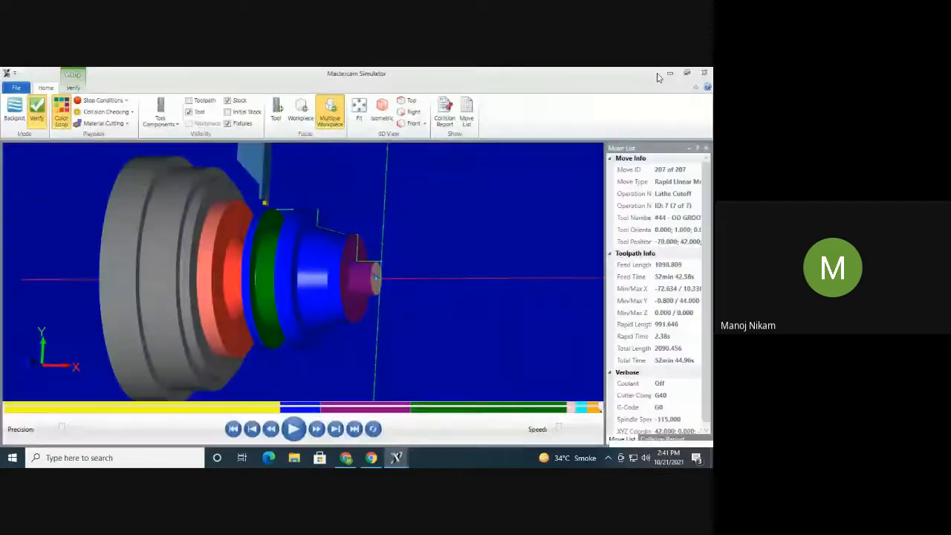
# Close the simulator and try to verify the selected Lathe Face operation again
pyautogui.click(700, 72)
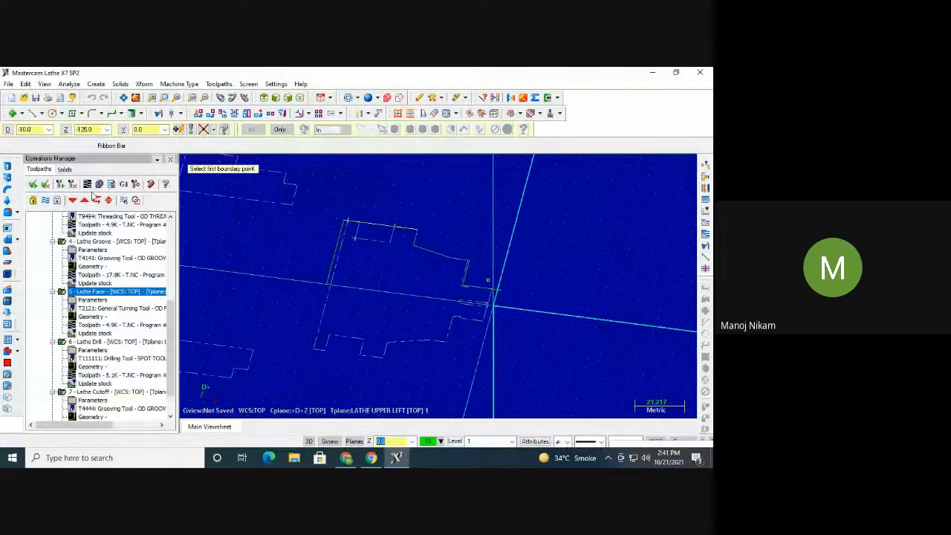
pyautogui.click(95, 188)
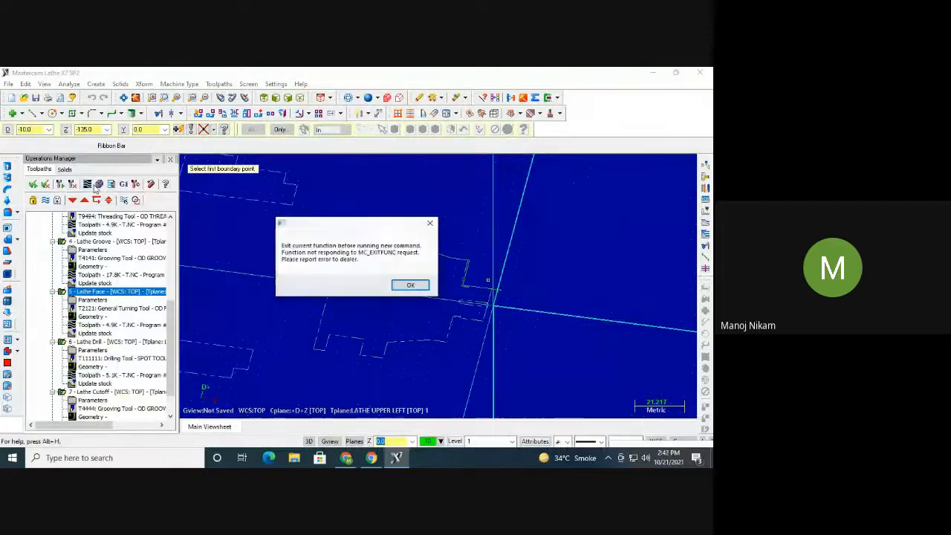
pyautogui.click(410, 283)
pyautogui.moveTo(478, 230); pyautogui.dragTo(553, 238, button='middle')
pyautogui.moveTo(399, 186); pyautogui.dragTo(436, 181, button='middle')
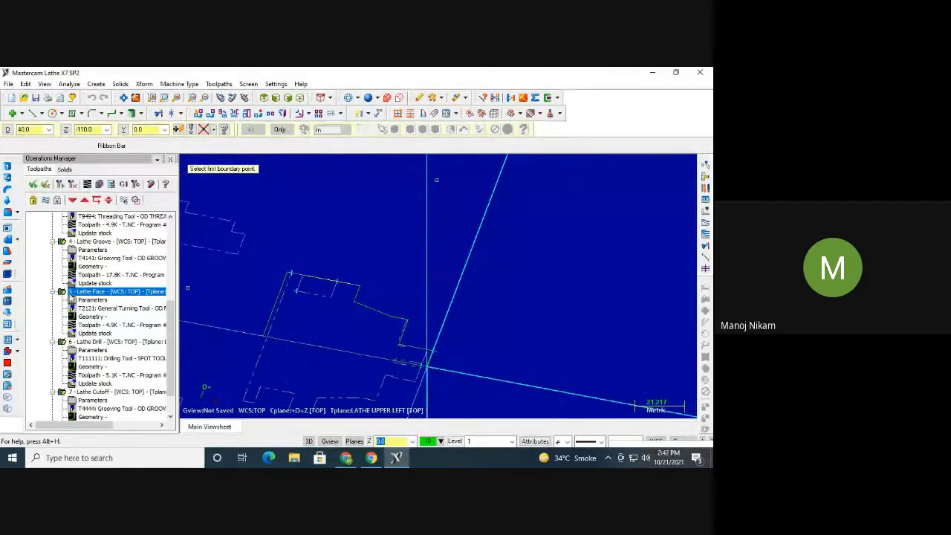
pyautogui.scroll(1, 119, 251)
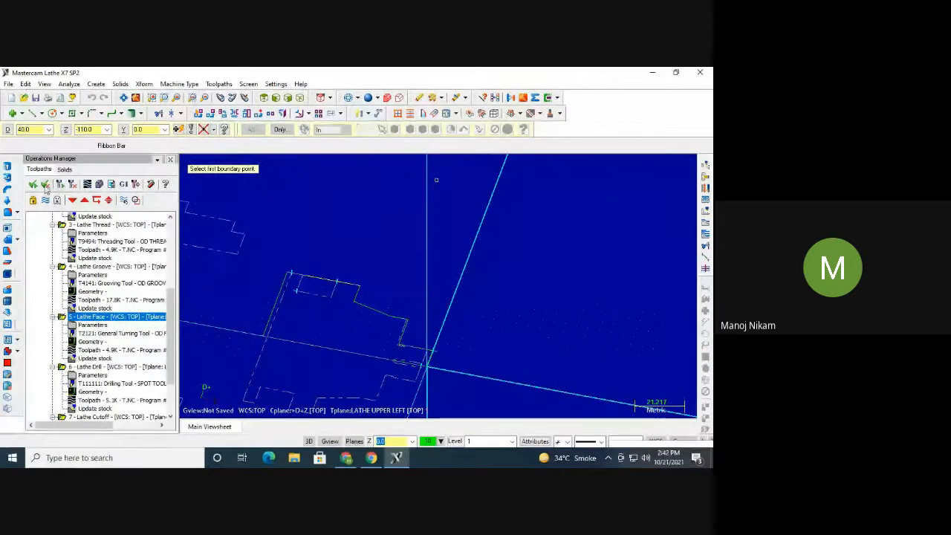
pyautogui.rightClick(106, 317)
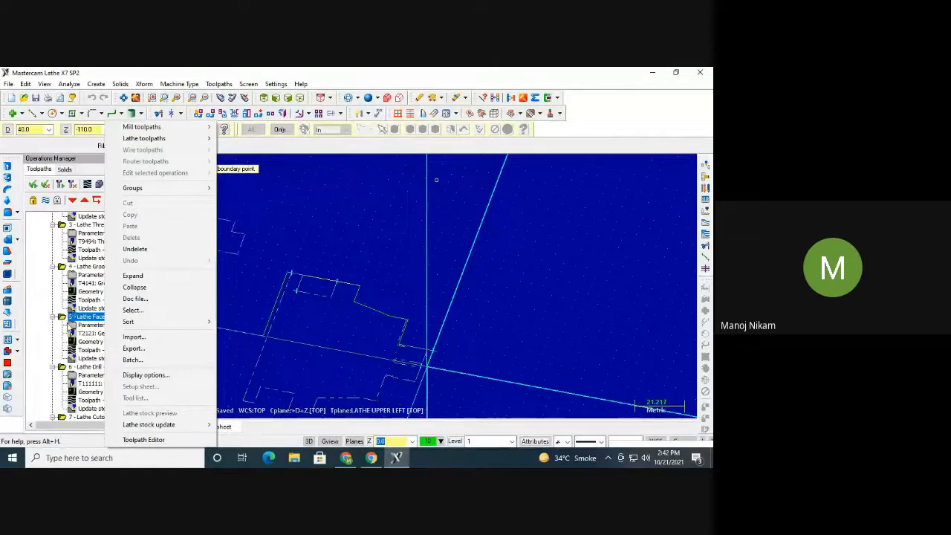
pyautogui.click(69, 325)
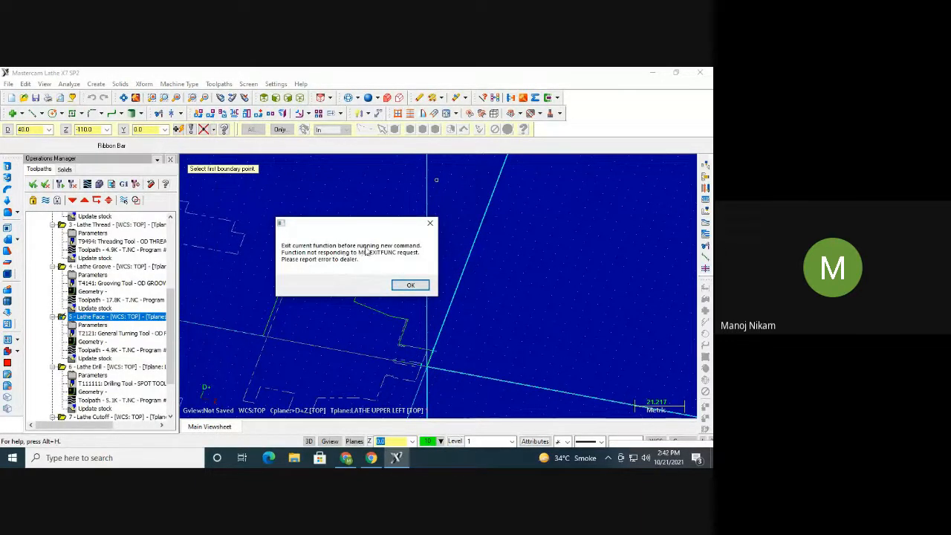
pyautogui.click(410, 285)
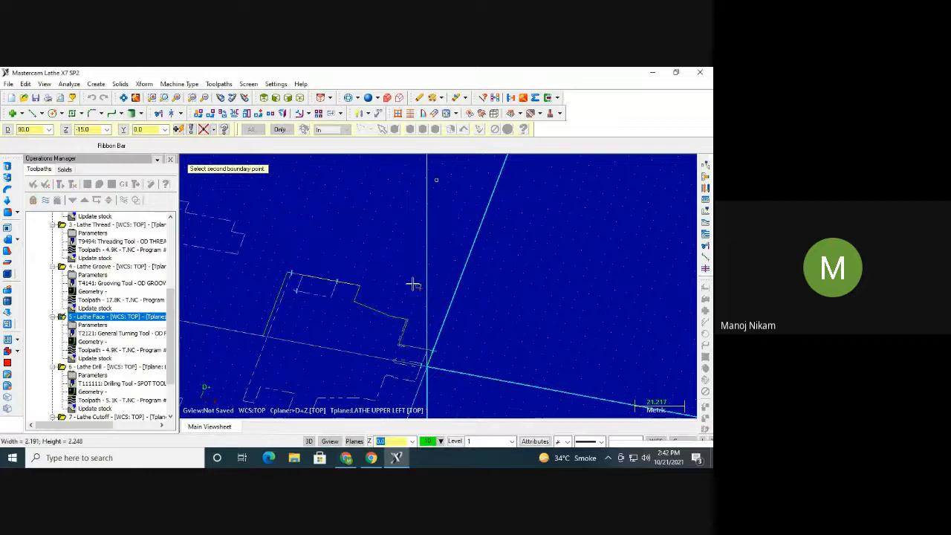
pyautogui.scroll(-3, 59, 317)
pyautogui.scroll(5, 60, 317)
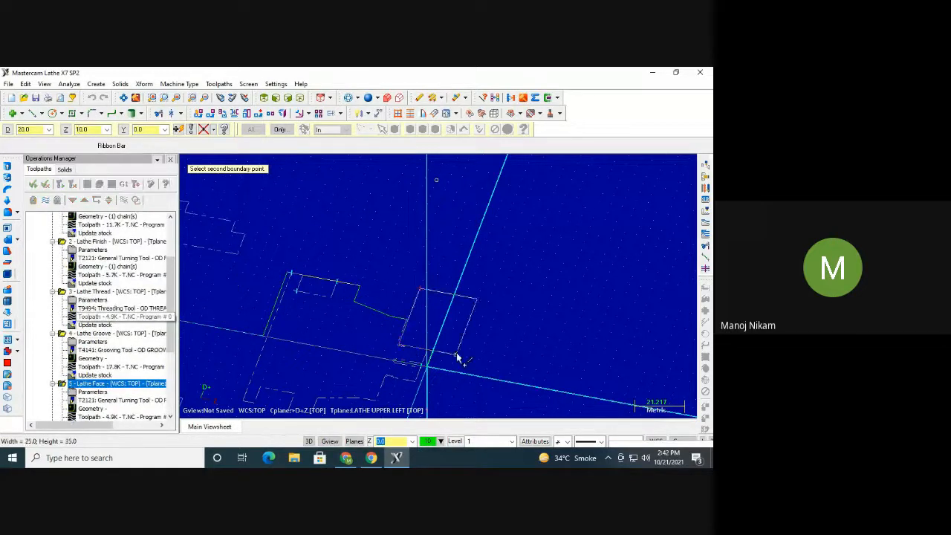
pyautogui.scroll(1, 457, 356)
pyautogui.moveTo(501, 312)
pyautogui.mouseDown(button='middle')
pyautogui.moveTo(478, 350)
pyautogui.moveTo(495, 397)
pyautogui.moveTo(480, 406)
pyautogui.mouseUp(button='middle')
pyautogui.scroll(1, 442, 318)
pyautogui.scroll(-2, 442, 322)
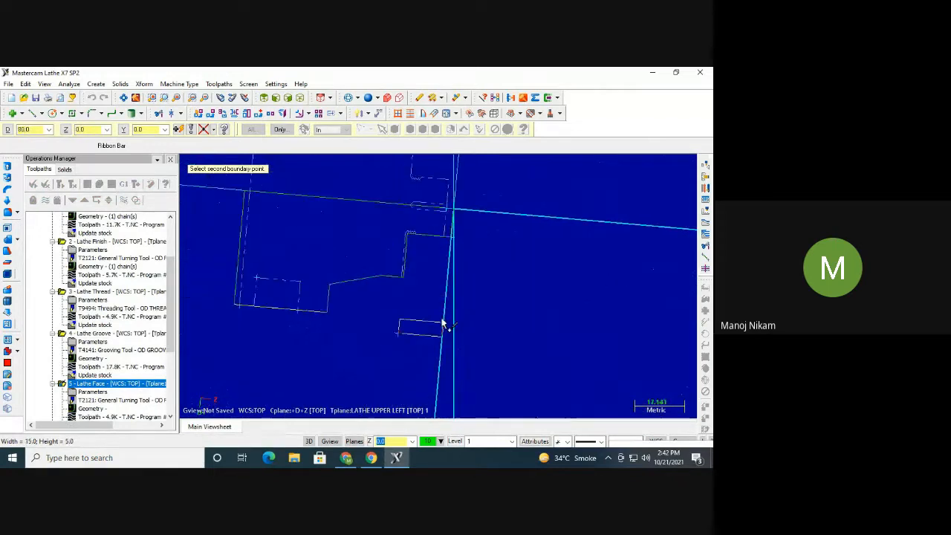
pyautogui.scroll(-1, 442, 324)
pyautogui.moveTo(442, 322); pyautogui.dragTo(449, 238, button='middle')
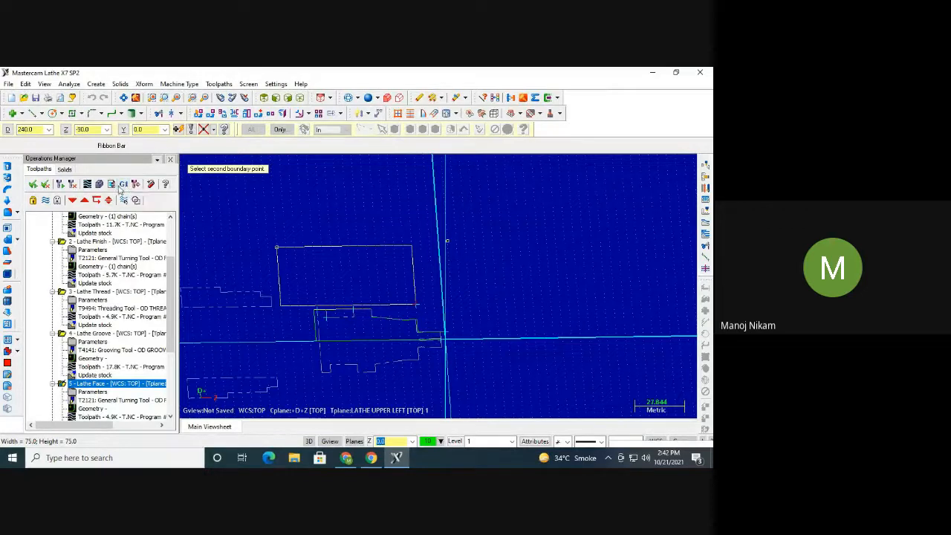
# Try to post the toolpaths, and end the pending selection by picking the second boundary point at about D 150, Z -15
pyautogui.click(124, 185)
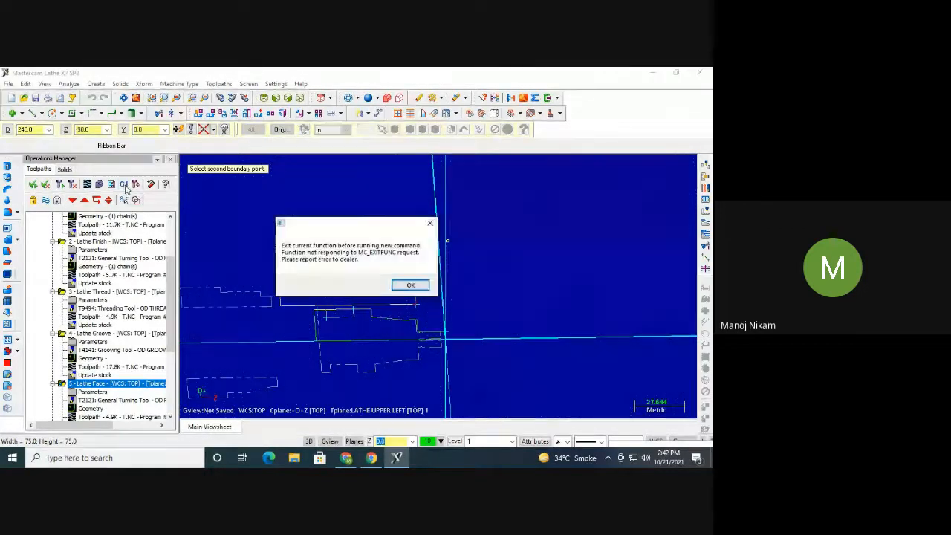
pyautogui.click(410, 286)
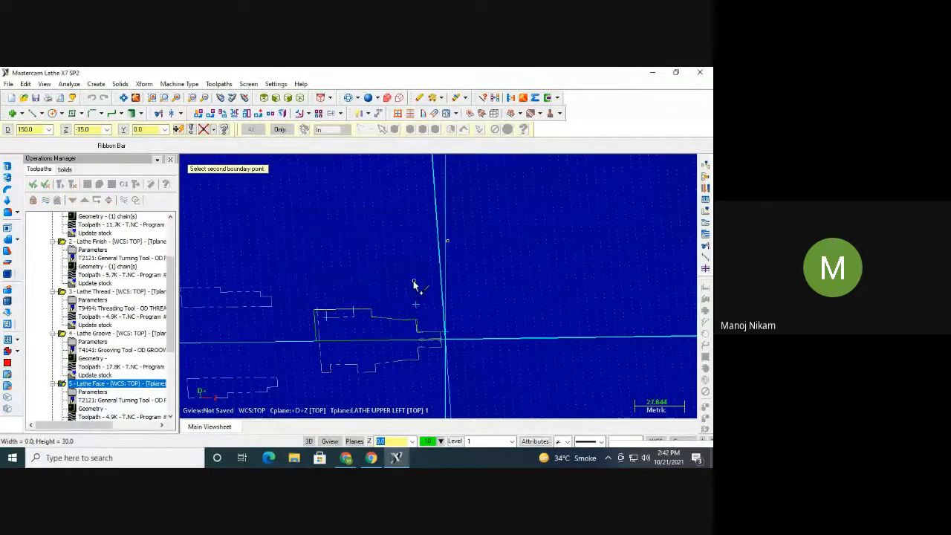
pyautogui.click(413, 283)
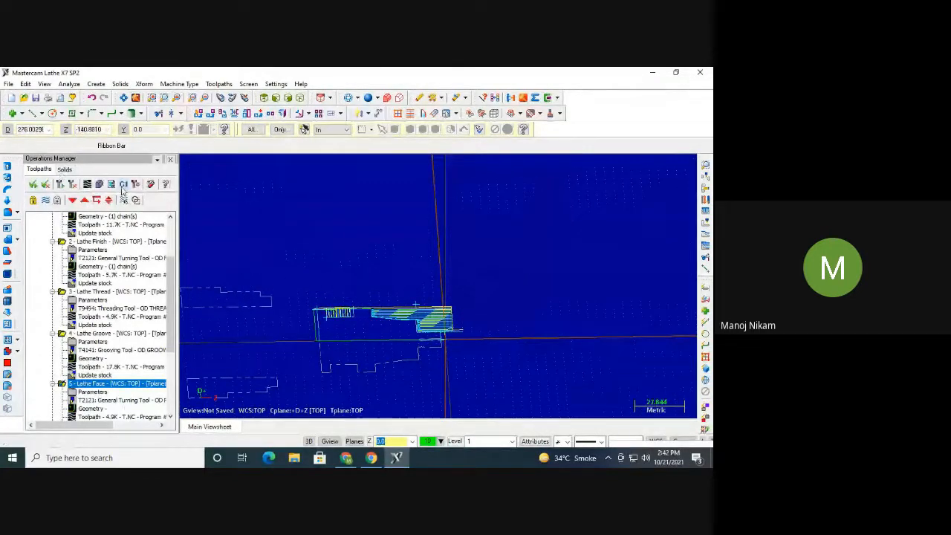
# Post all lathe operations to an NC file named T, and show the generated code in the maximized code editor
pyautogui.click(123, 186)
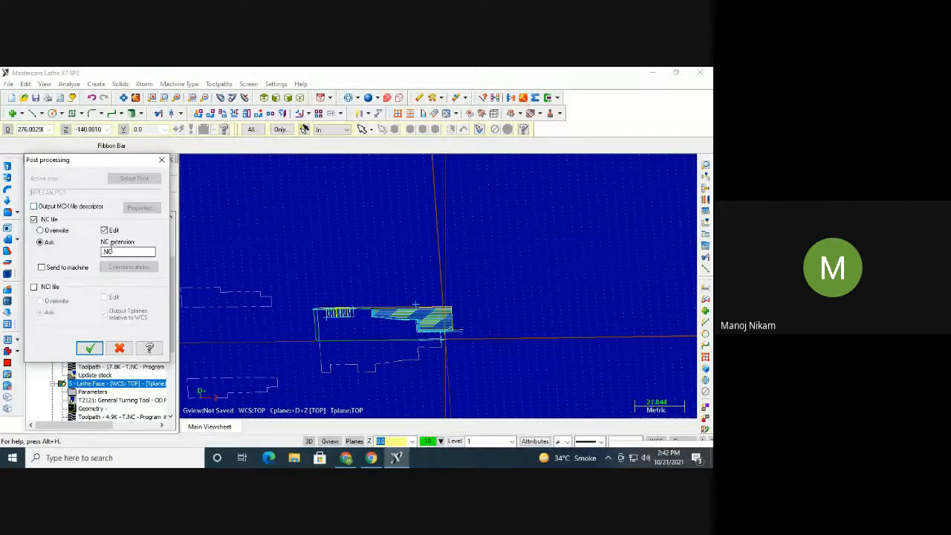
pyautogui.click(90, 351)
pyautogui.click(353, 286)
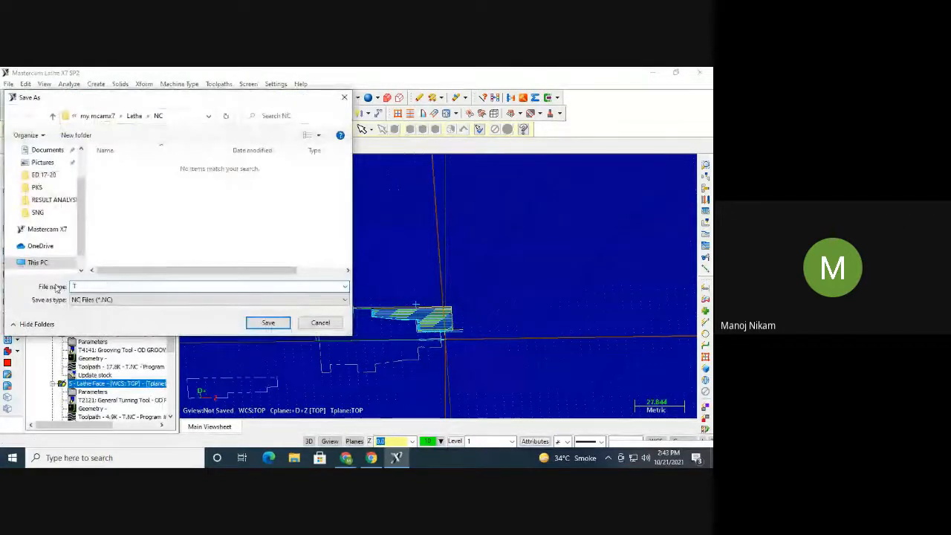
pyautogui.click(269, 323)
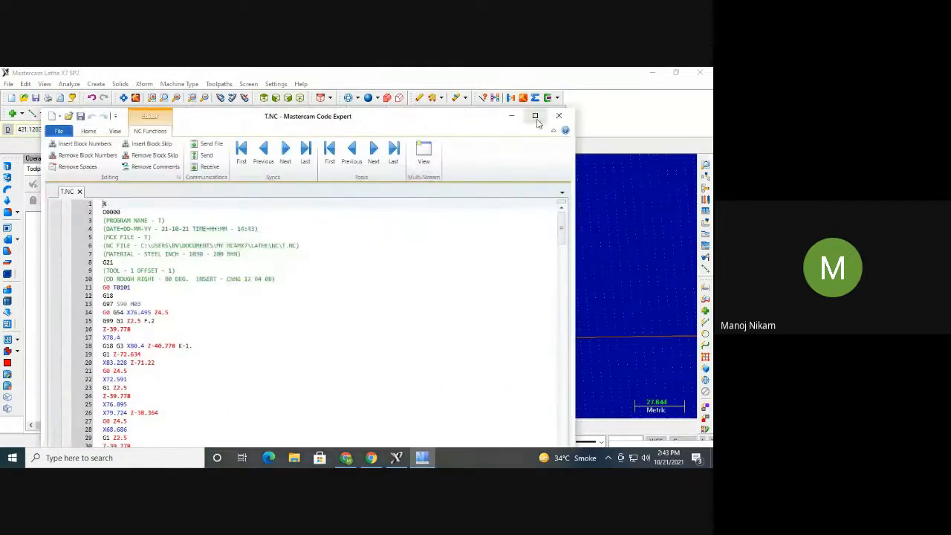
pyautogui.click(537, 119)
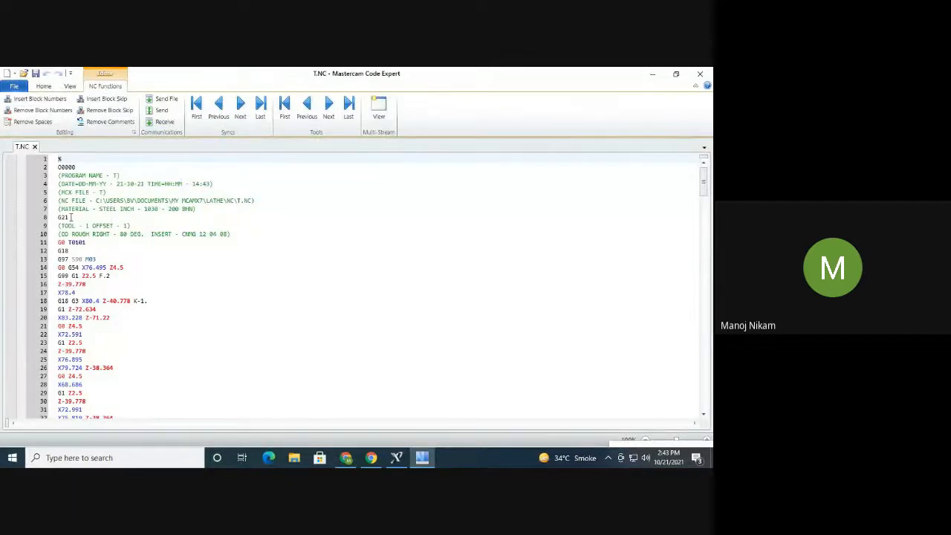
# Examine the start of the NC program, including the T0101 tool call, G18, the spindle line and the roughing moves
pyautogui.click(77, 246)
pyautogui.click(39, 244)
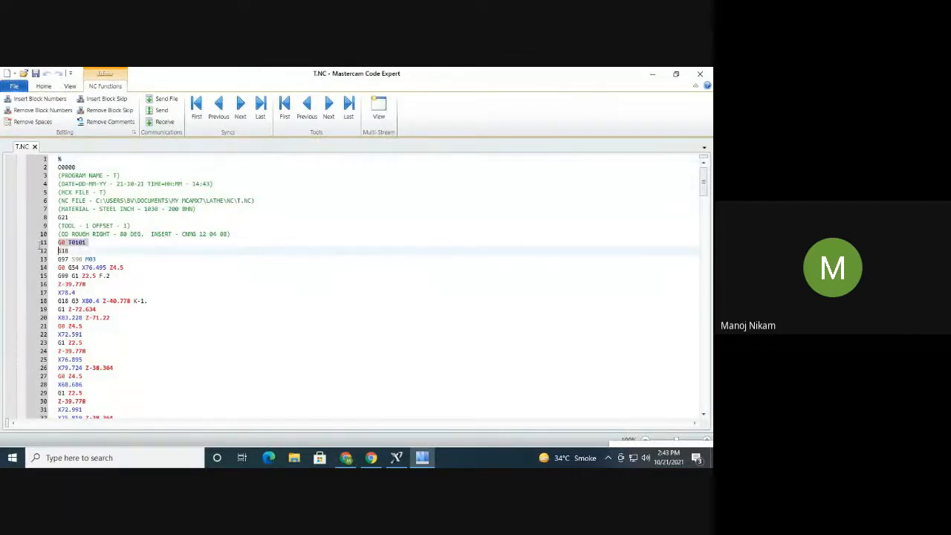
pyautogui.click(75, 251)
pyautogui.click(101, 259)
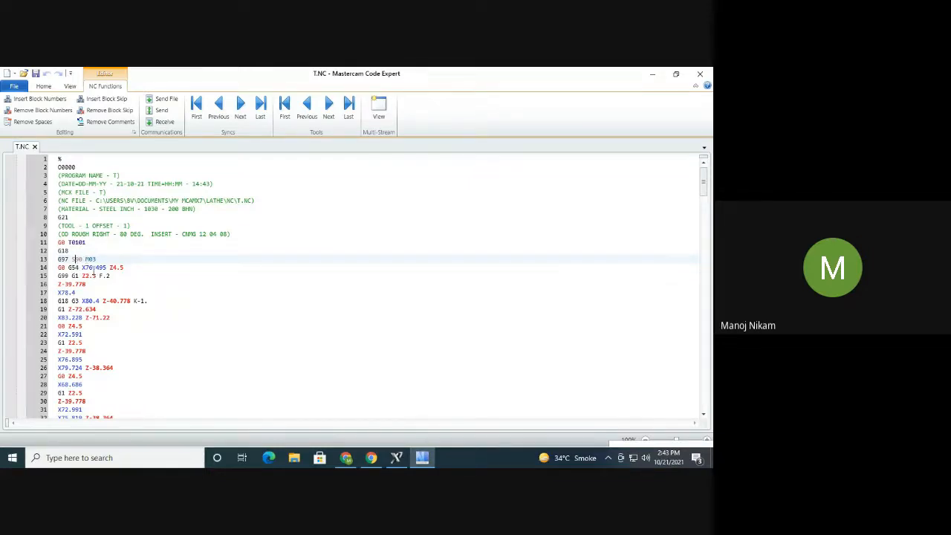
pyautogui.scroll(-1, 98, 274)
pyautogui.scroll(-1, 98, 275)
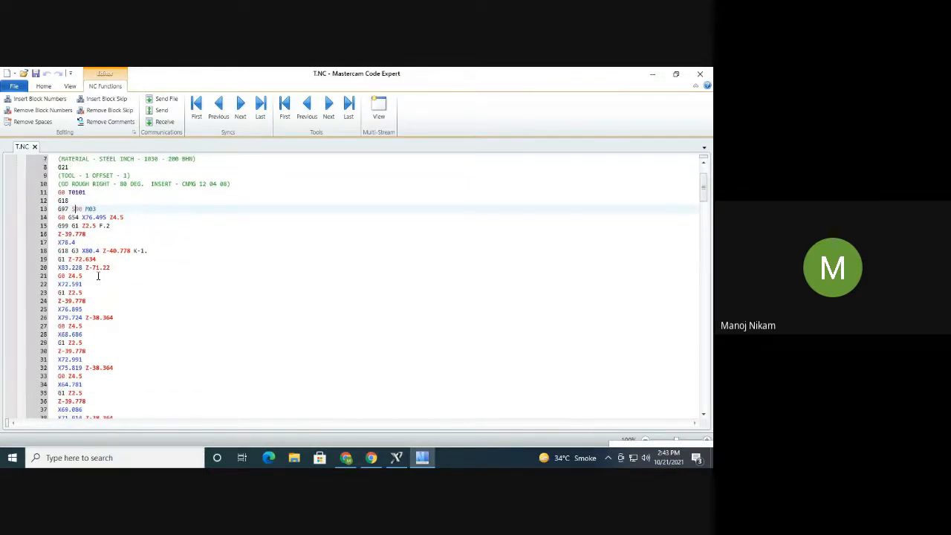
pyautogui.scroll(-6, 98, 237)
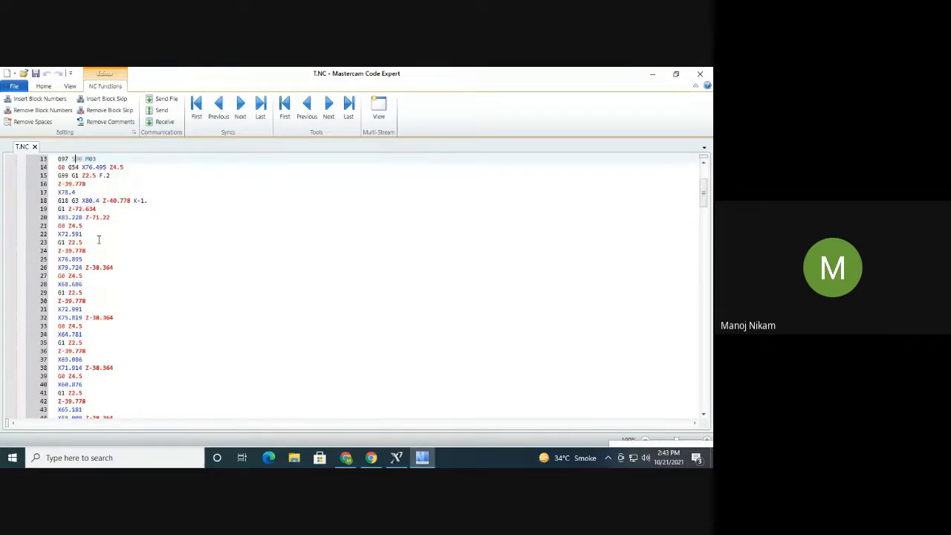
pyautogui.scroll(-20, 98, 243)
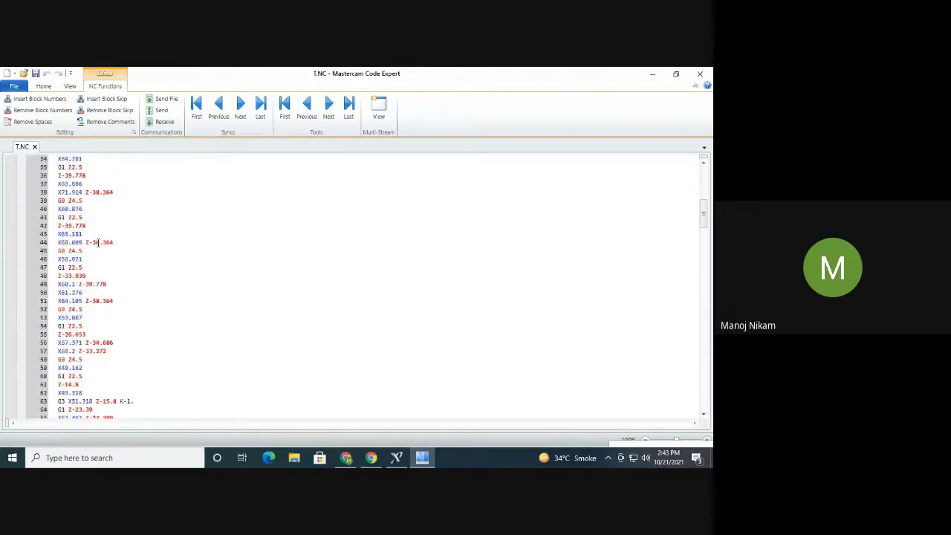
# Inspect the tool change before finishing, marking the T0100 offset cancel and the T2121 tool call
pyautogui.scroll(4, 99, 238)
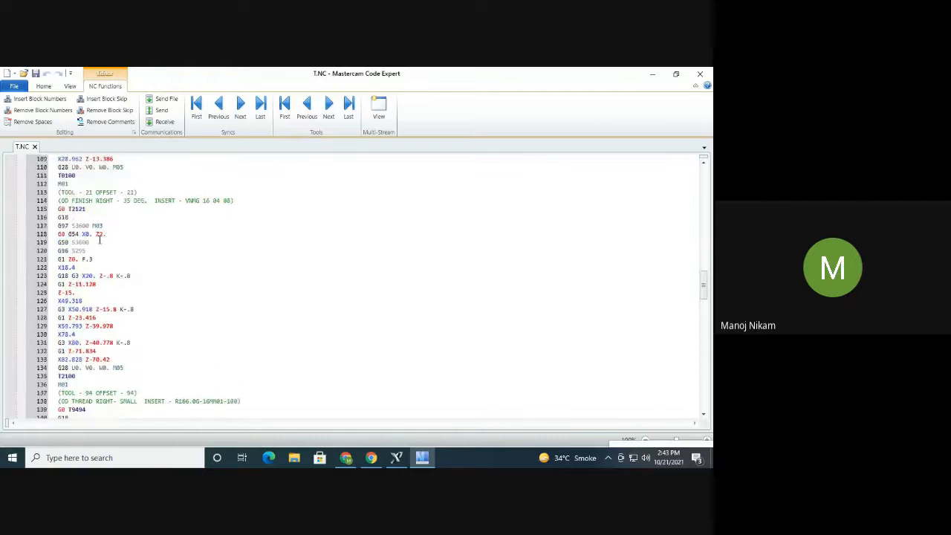
pyautogui.click(83, 268)
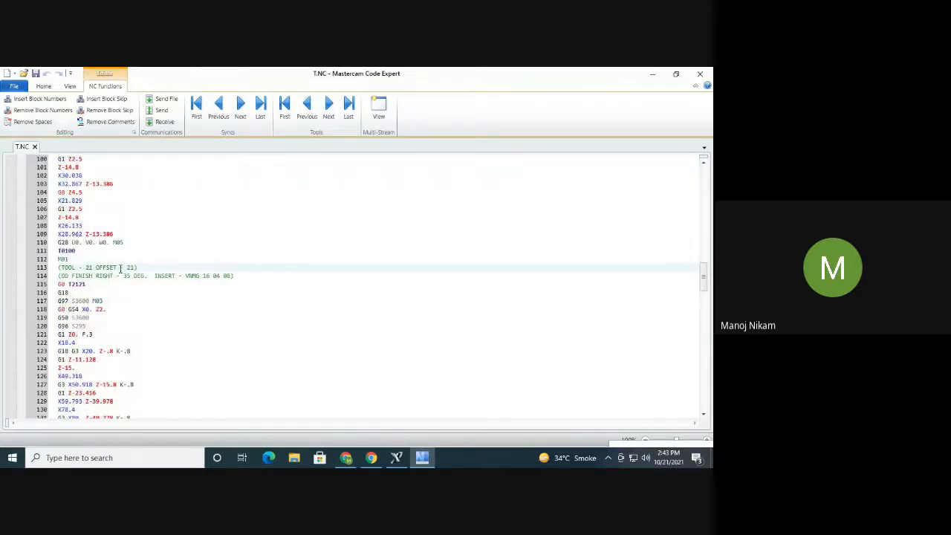
pyautogui.click(76, 251)
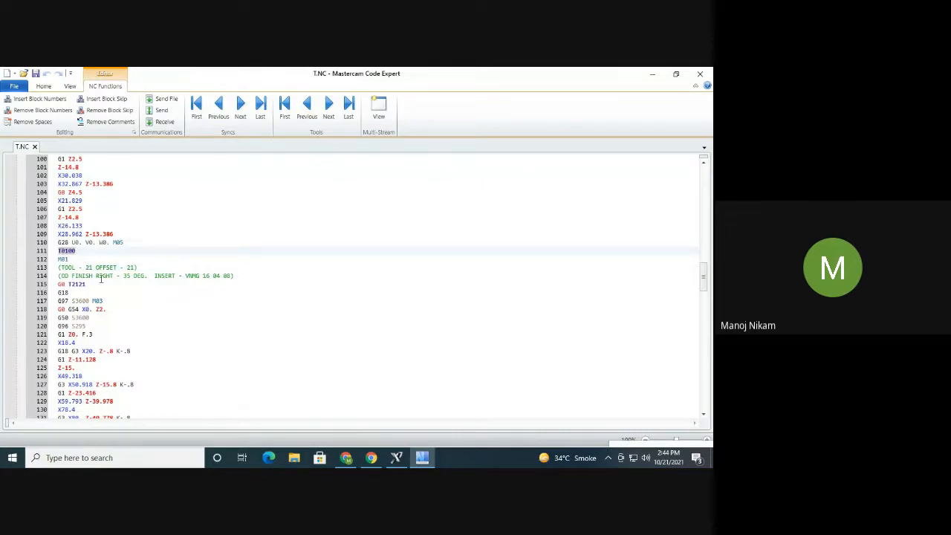
pyautogui.click(59, 284)
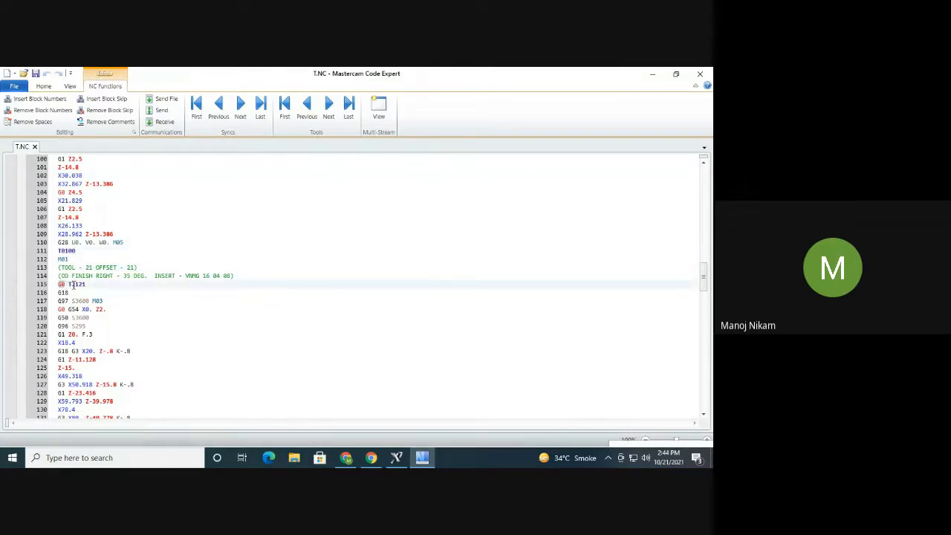
pyautogui.moveTo(72, 285); pyautogui.dragTo(88, 285)
pyautogui.scroll(-1, 101, 287)
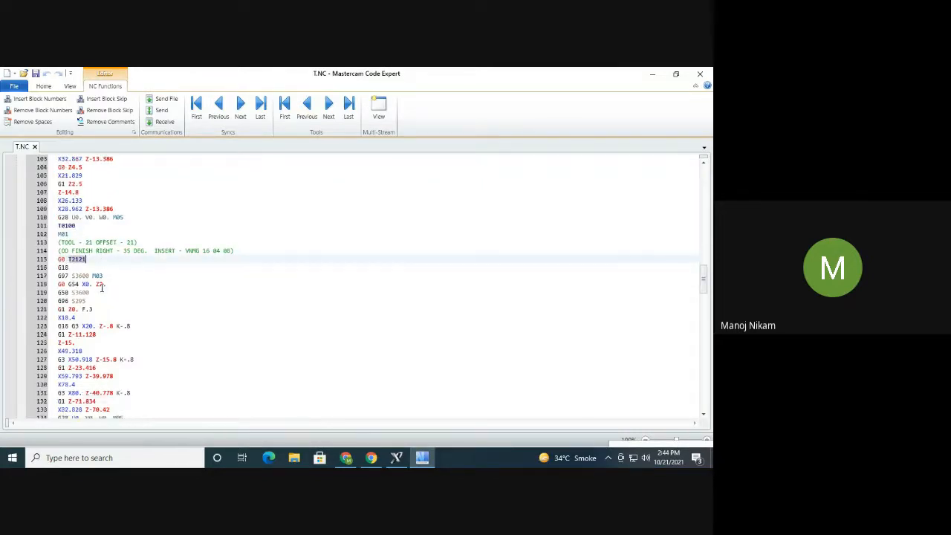
# Read through the finishing, threading, grooving, drilling and cutoff code to the program's end, and return to its first line
pyautogui.scroll(-12, 102, 287)
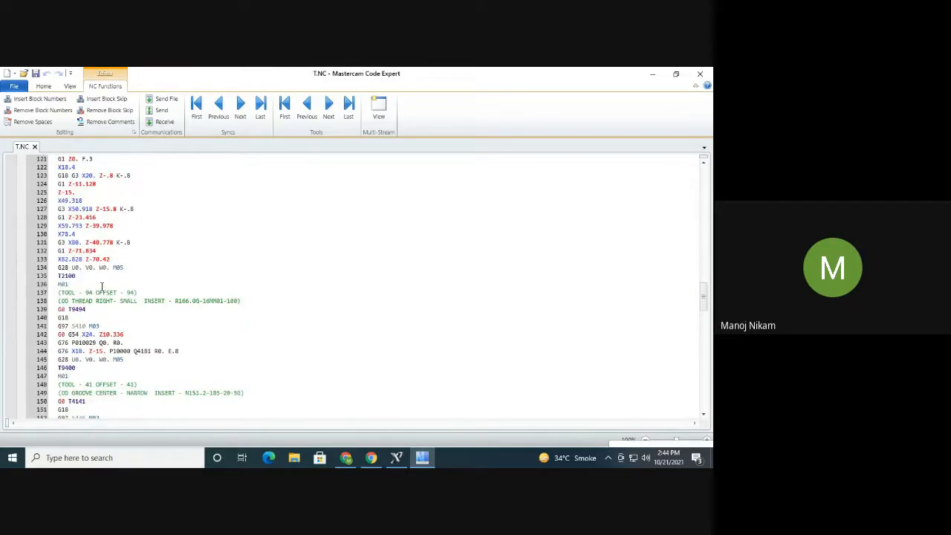
pyautogui.scroll(-20, 102, 289)
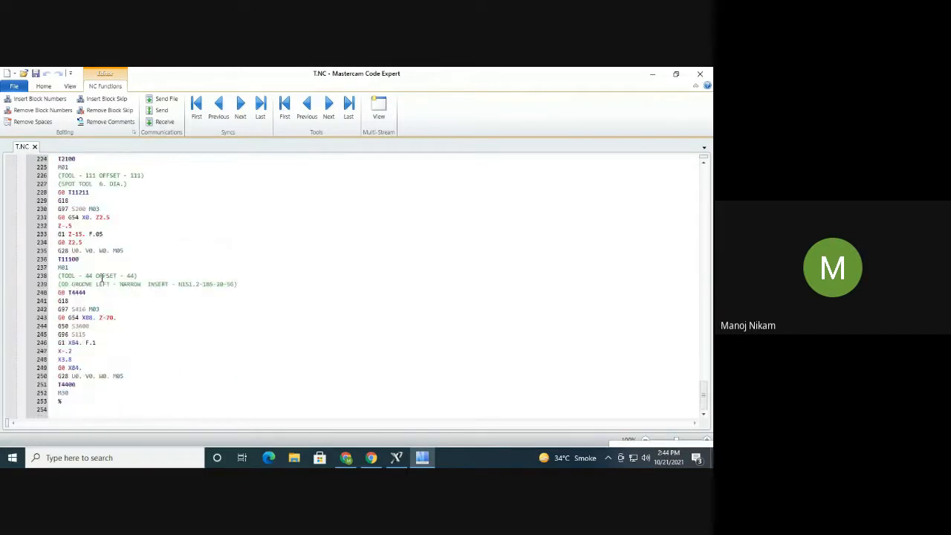
pyautogui.scroll(20, 102, 278)
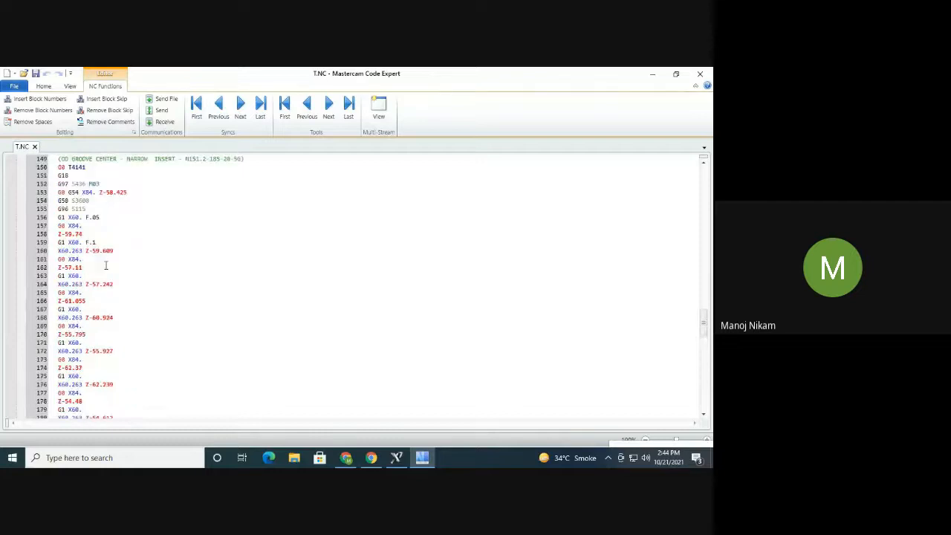
pyautogui.scroll(20, 106, 266)
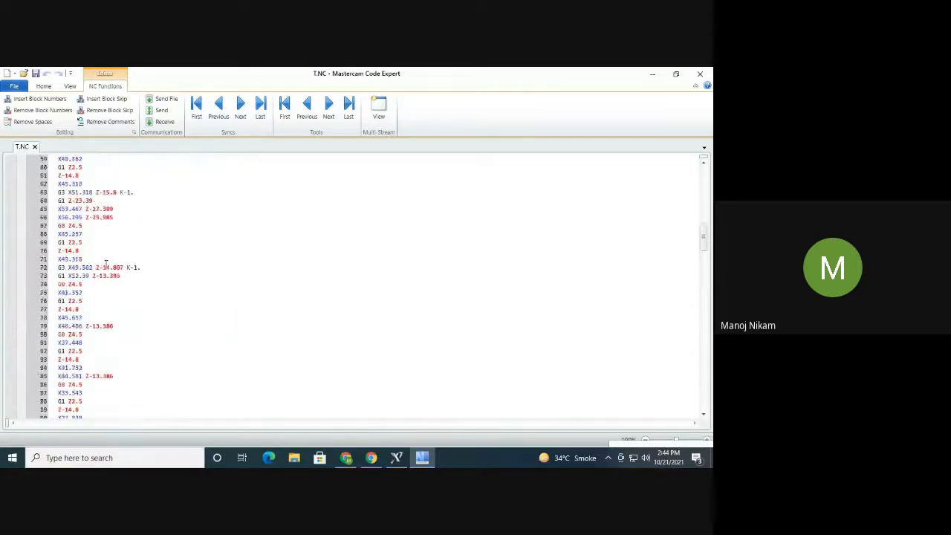
pyautogui.scroll(13, 107, 265)
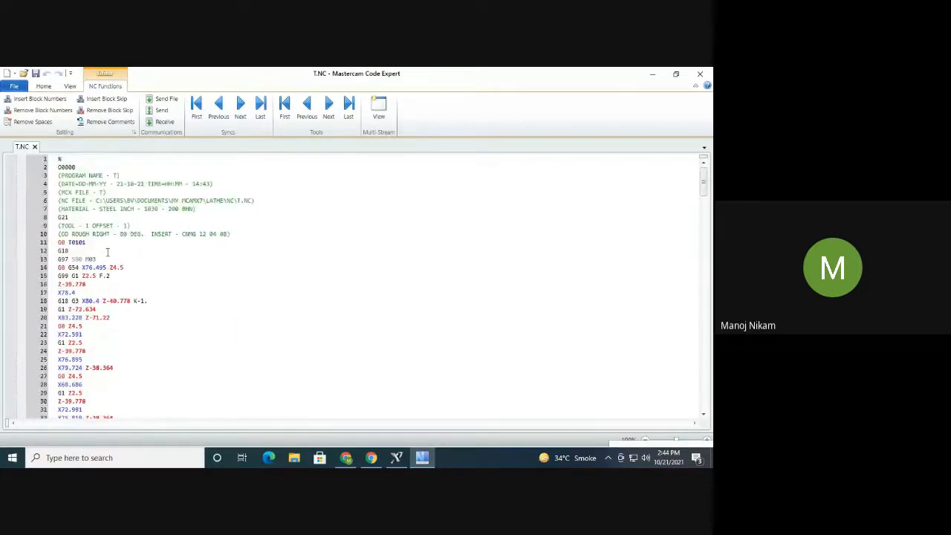
# Return to the Mastercam Lathe window and display the part profile and its toolpaths in the top view
pyautogui.click(650, 73)
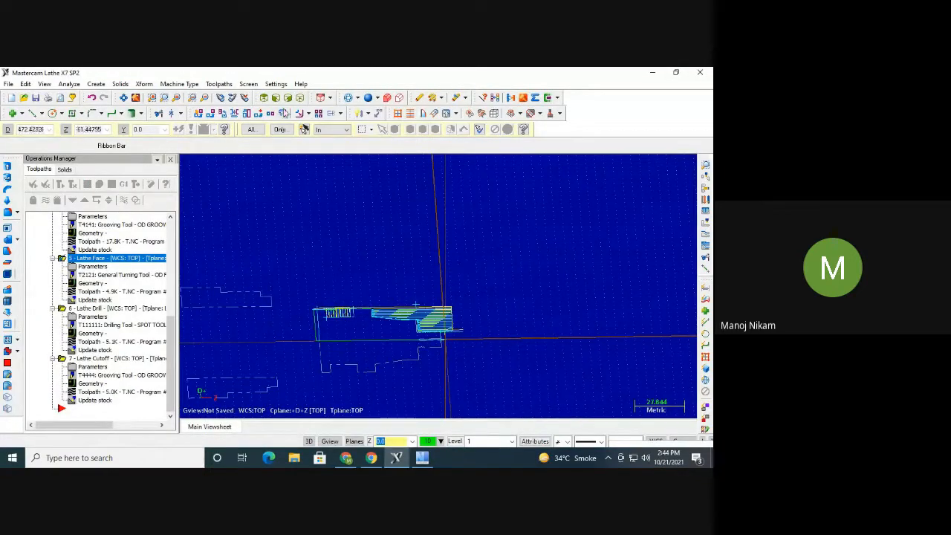
pyautogui.click(264, 97)
pyautogui.scroll(-2, 604, 260)
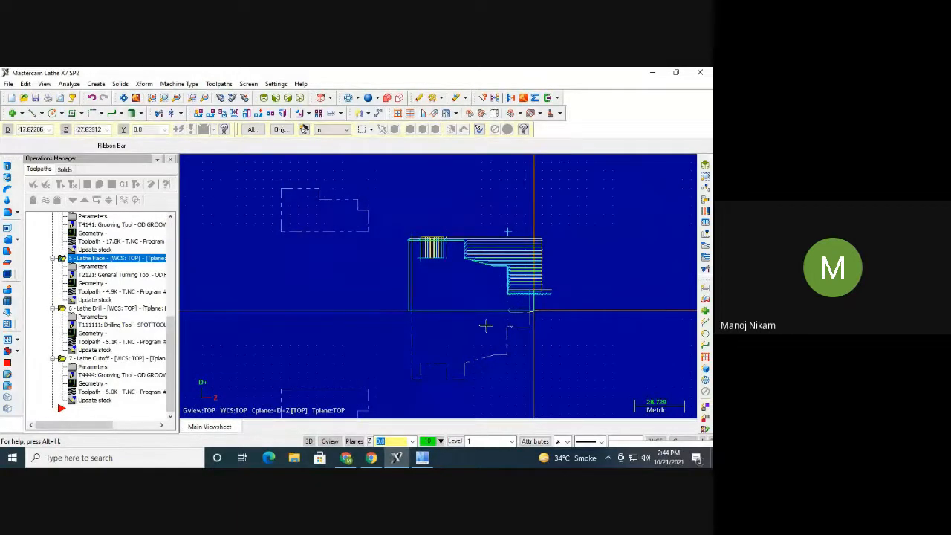
pyautogui.scroll(-1, 485, 320)
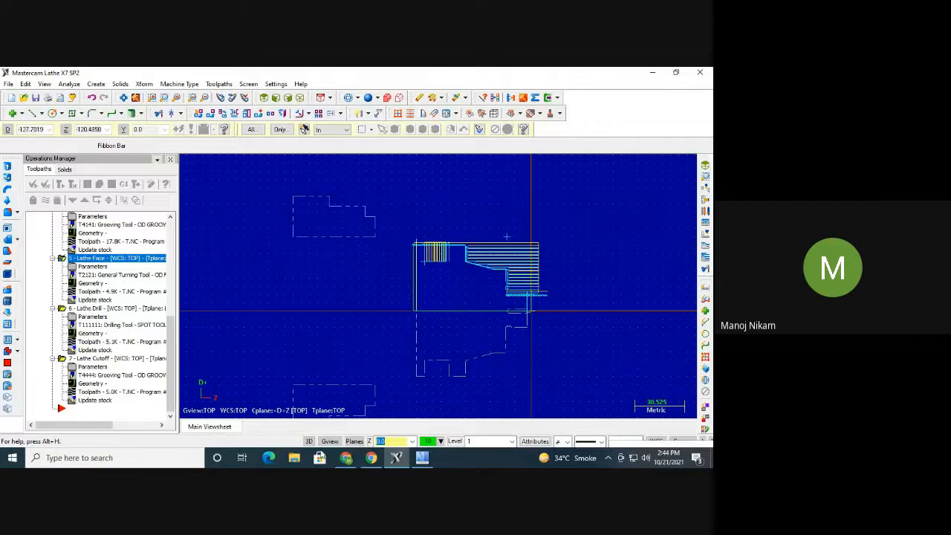
# Run the material-removal simulation of the Lathe Face operation alone and close it
pyautogui.click(99, 184)
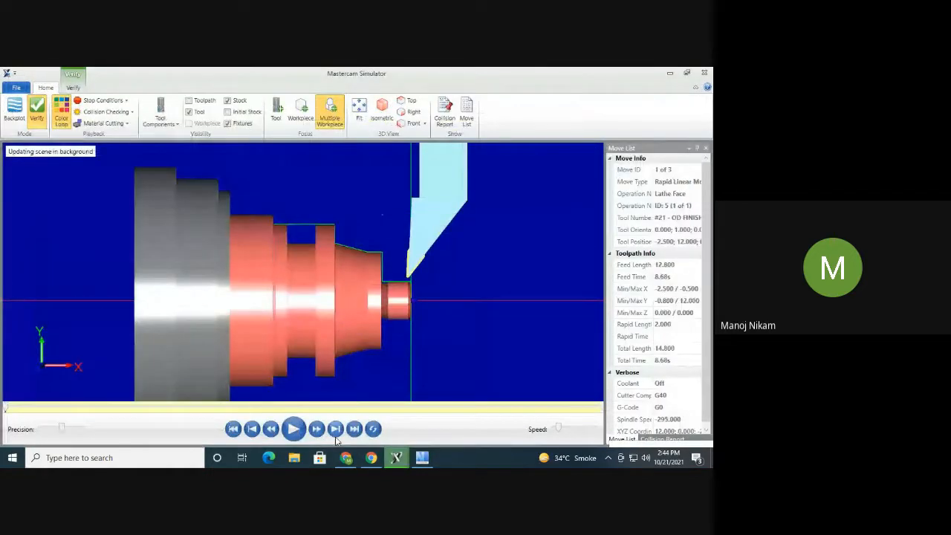
pyautogui.click(296, 435)
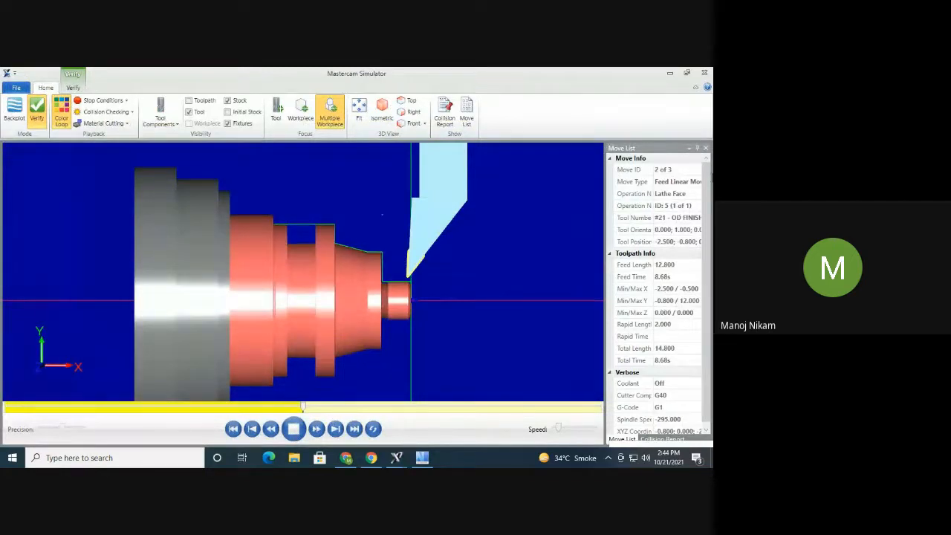
pyautogui.click(705, 72)
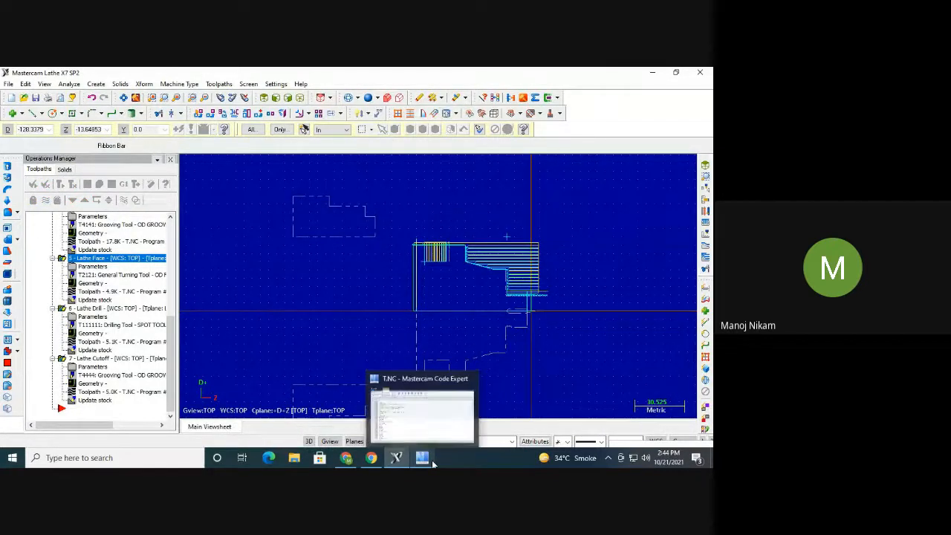
# Simulate all seven lathe operations together, from roughing through cutoff, on the full bar stock
pyautogui.click(394, 461)
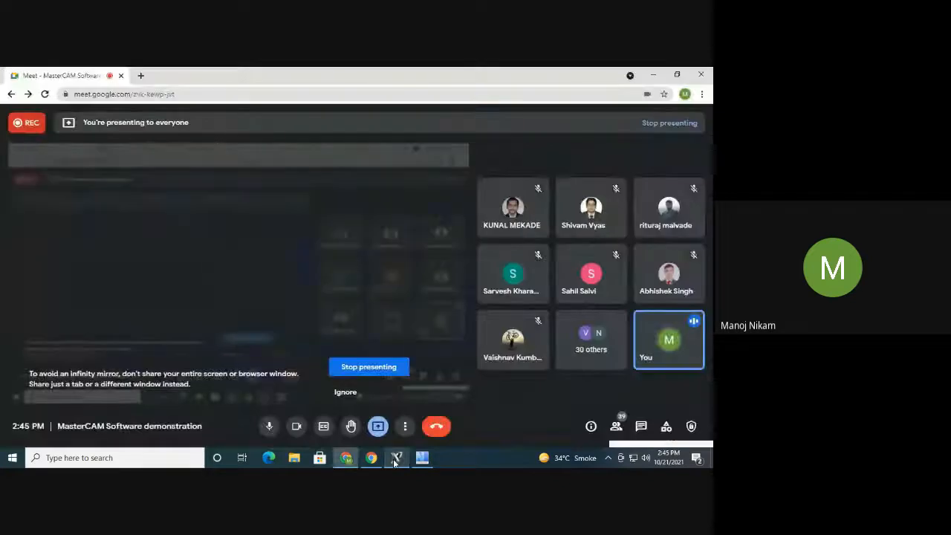
pyautogui.click(395, 461)
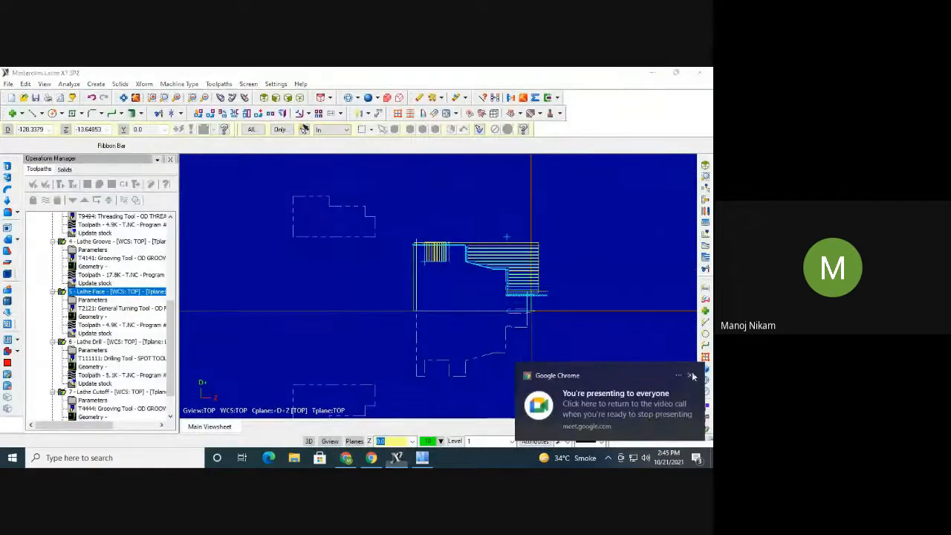
pyautogui.click(99, 200)
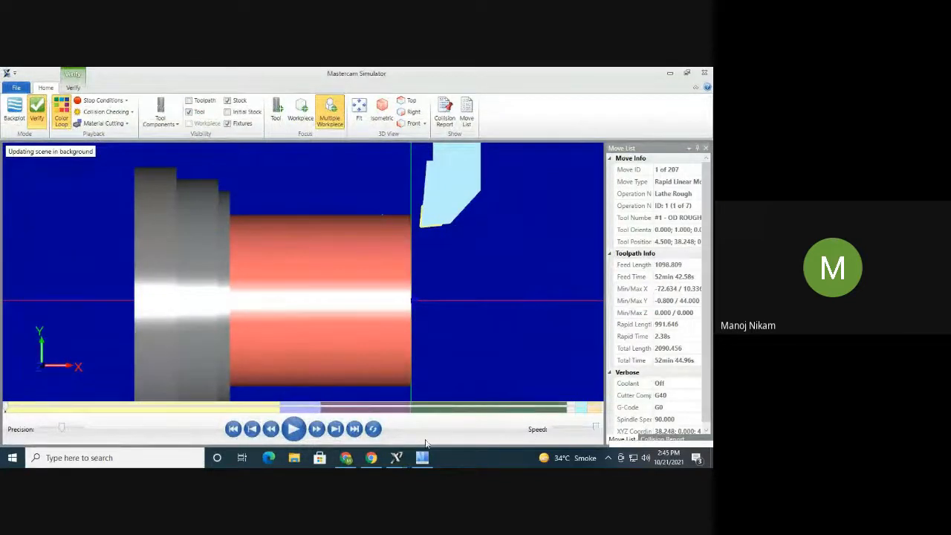
pyautogui.click(294, 429)
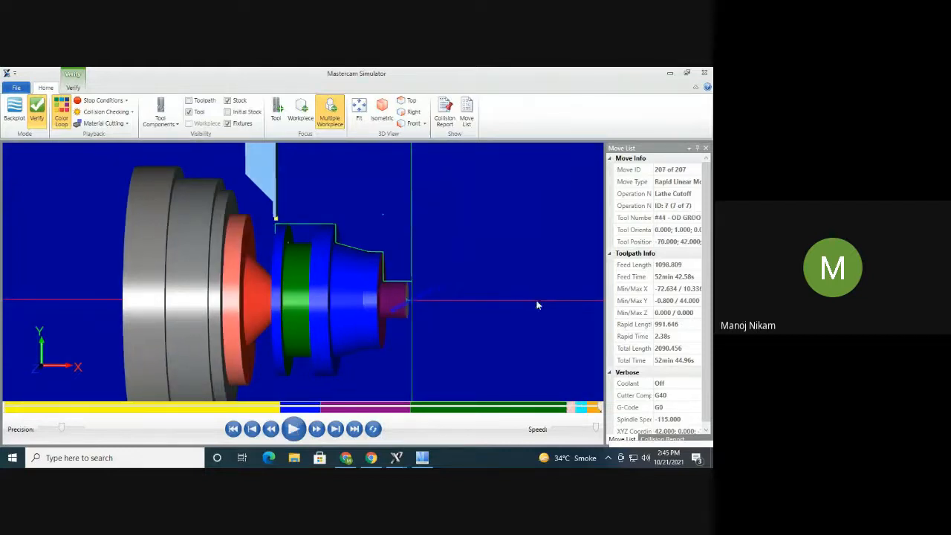
pyautogui.click(667, 72)
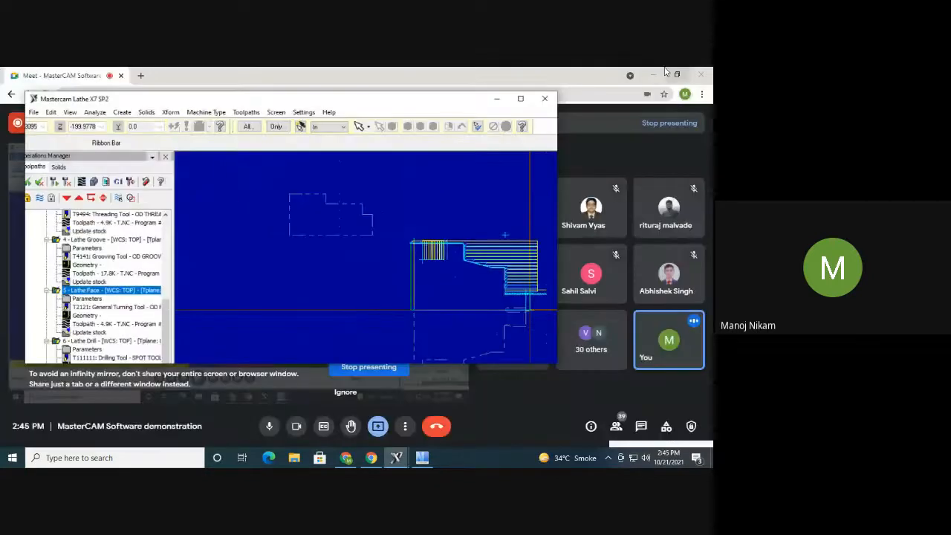
# Switch to Mastercam Code Expert, scan the T.NC program from its header to the last block, and close it
pyautogui.click(422, 458)
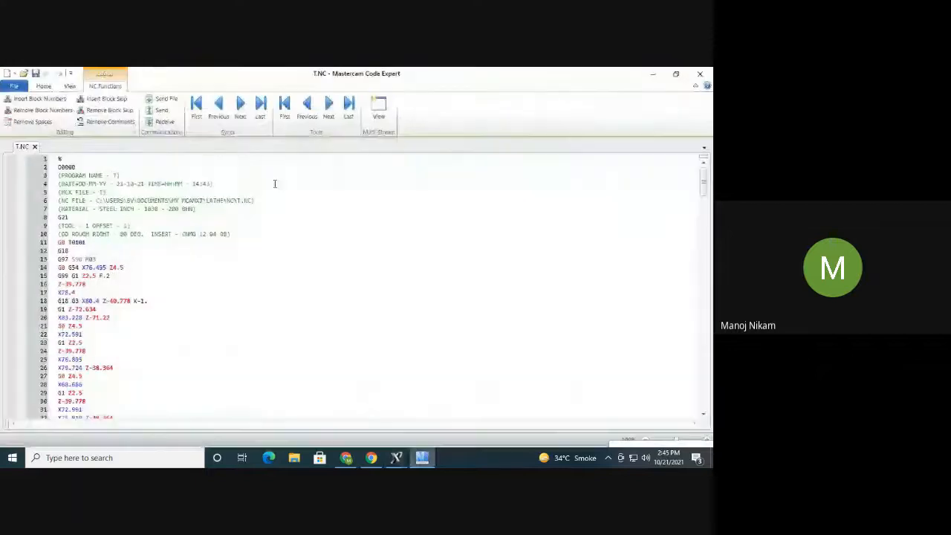
pyautogui.scroll(-20, 153, 306)
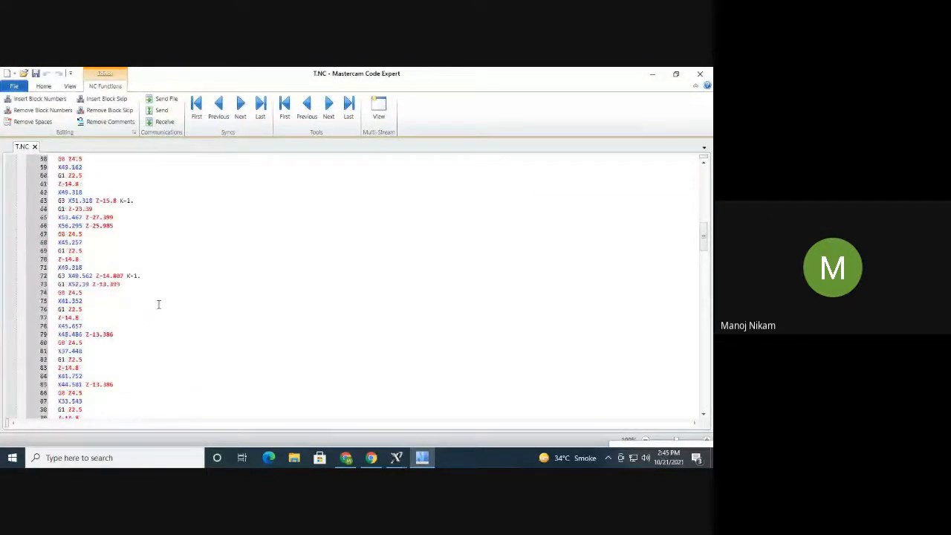
pyautogui.scroll(-20, 159, 304)
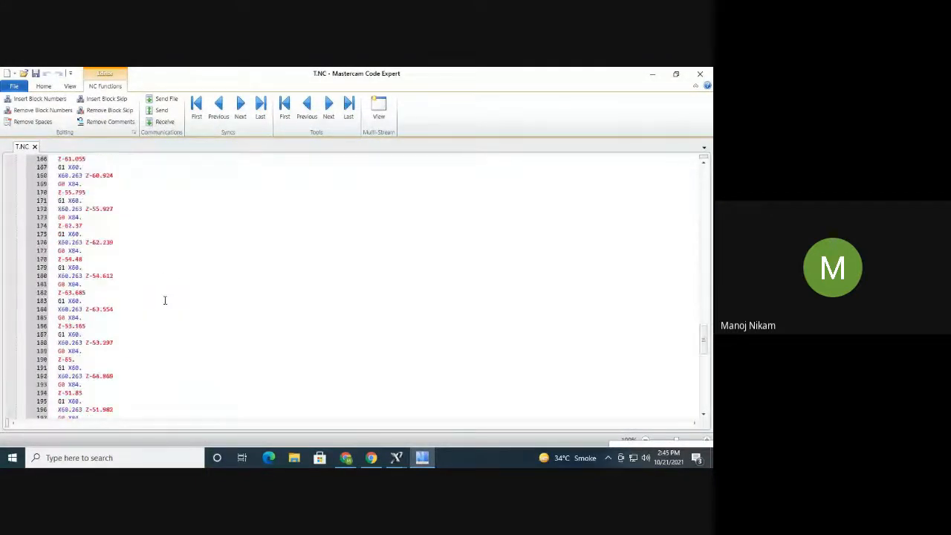
pyautogui.scroll(-14, 166, 300)
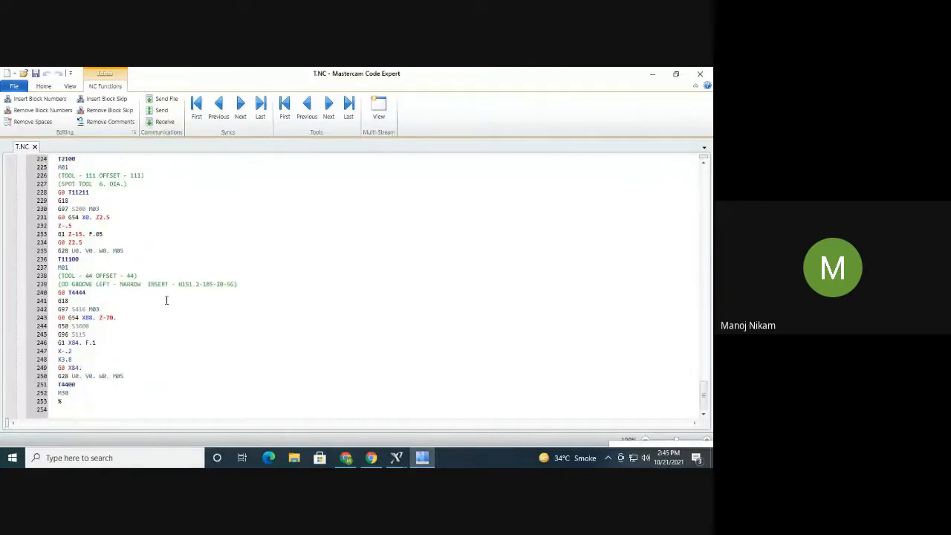
pyautogui.click(703, 75)
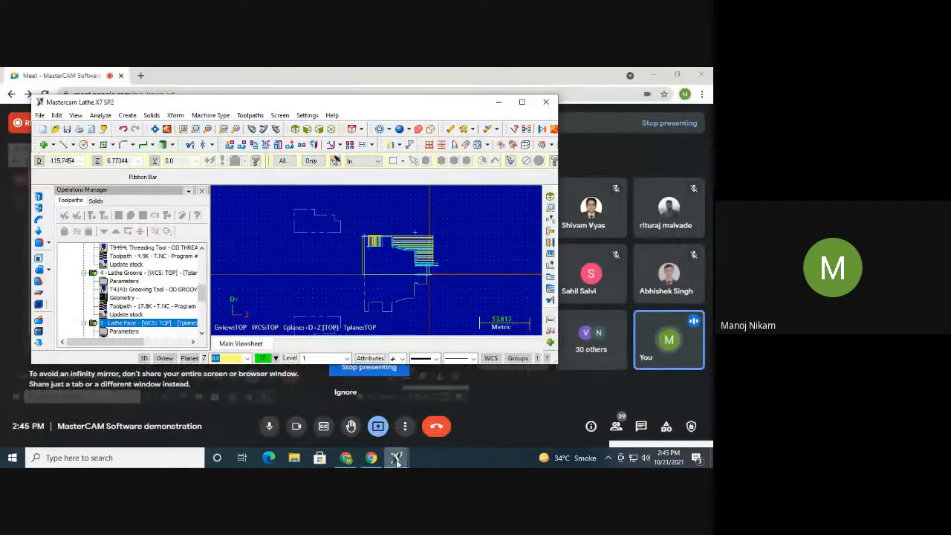
# Return to the Mastercam Lathe window and maximize it
pyautogui.click(437, 426)
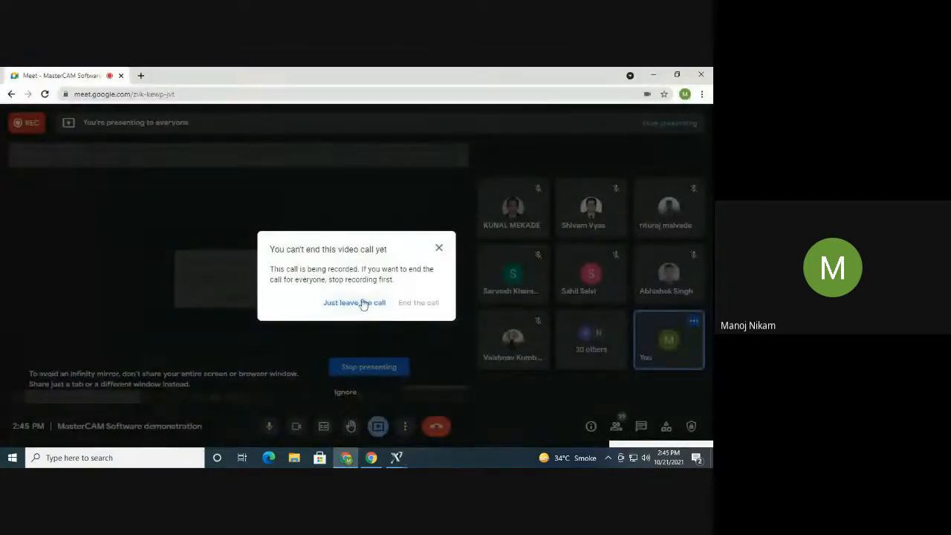
pyautogui.moveTo(410, 463)
pyautogui.click(455, 420)
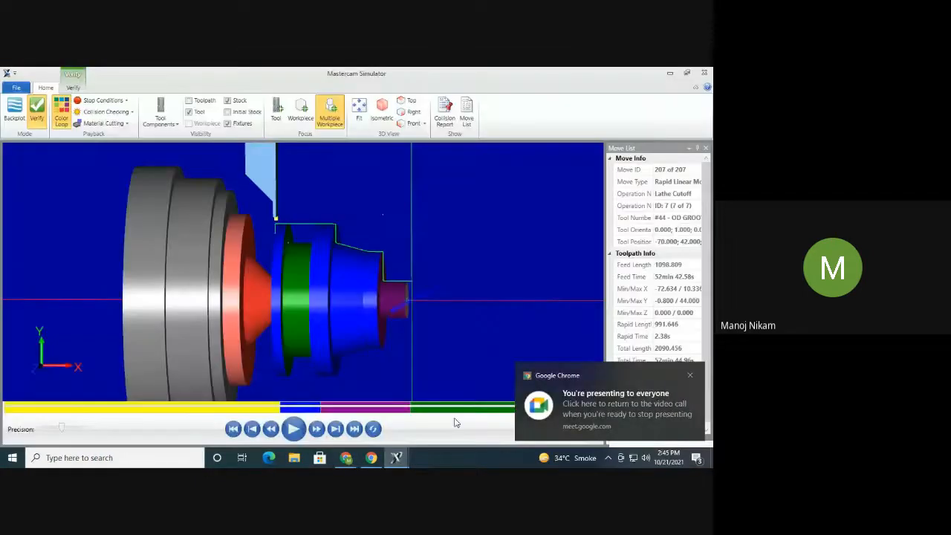
pyautogui.click(396, 458)
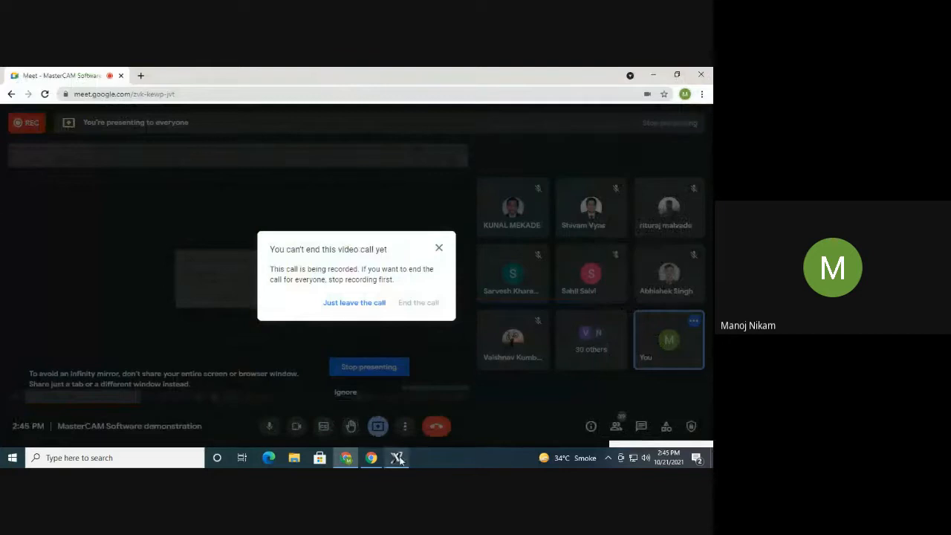
pyautogui.click(396, 458)
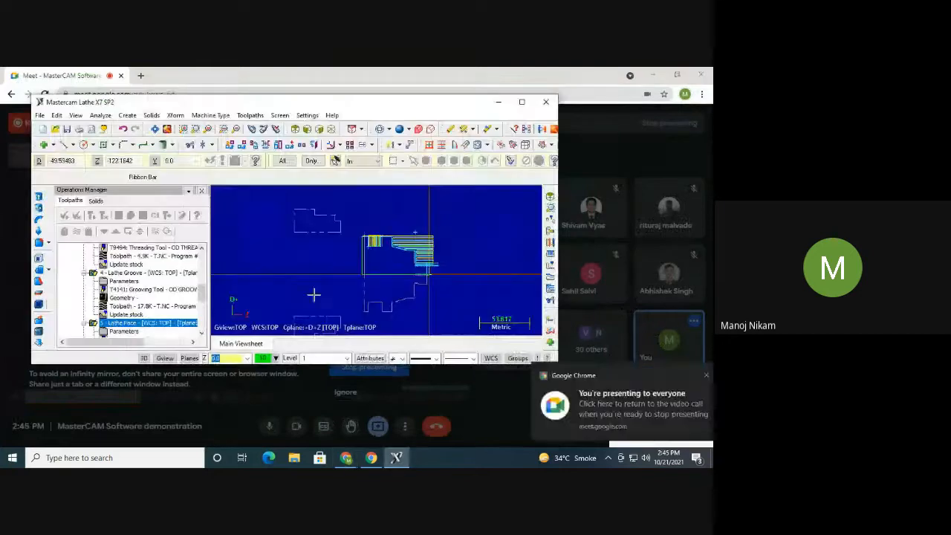
pyautogui.click(524, 103)
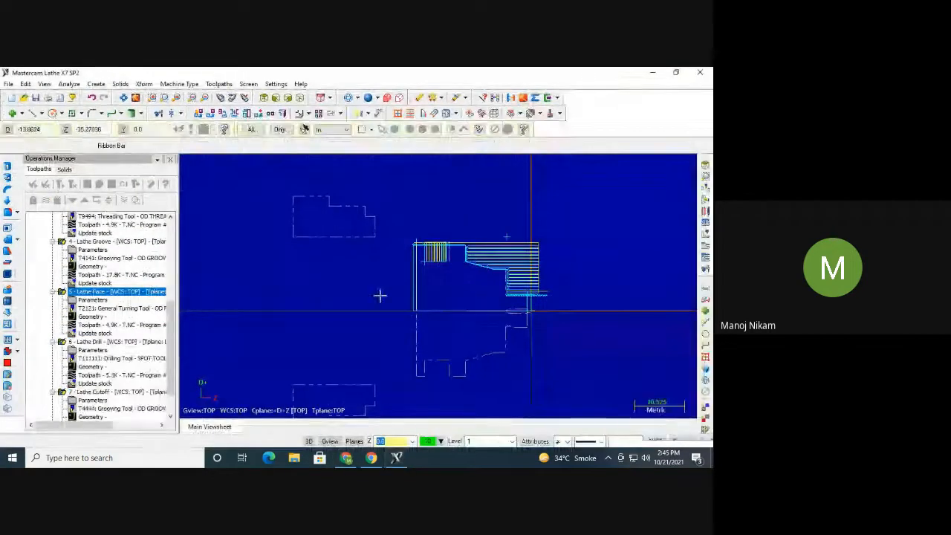
# Start a new file, saving the changed turned part as Turn in the MCX folder
pyautogui.click(8, 84)
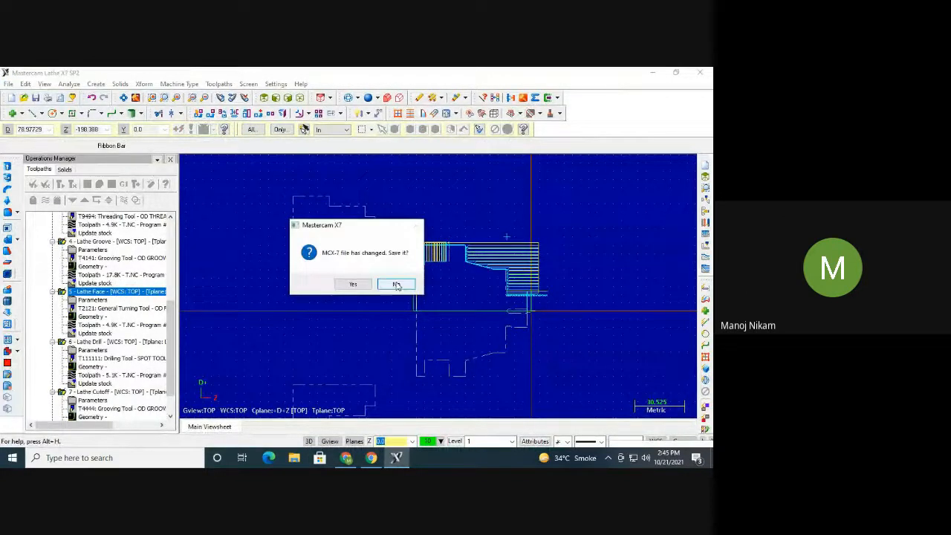
pyautogui.click(354, 285)
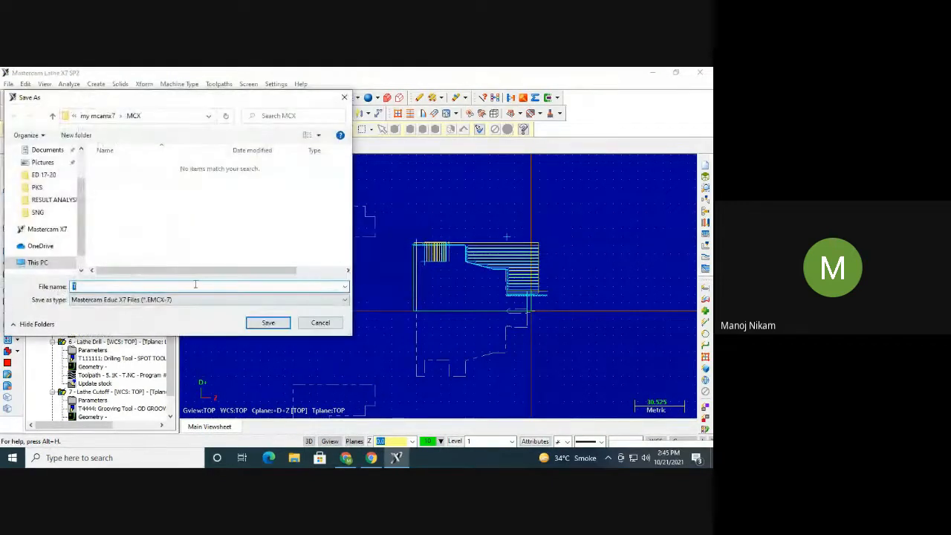
pyautogui.write('Tu')
pyautogui.write('rn')
pyautogui.click(268, 322)
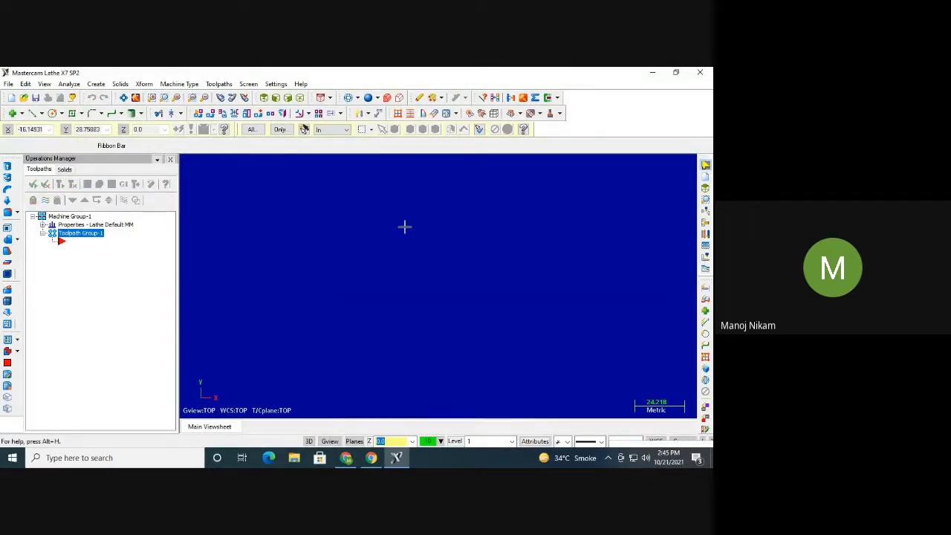
# Display the coordinate axes and turn on the active and visible selection grid
pyautogui.press('F9')
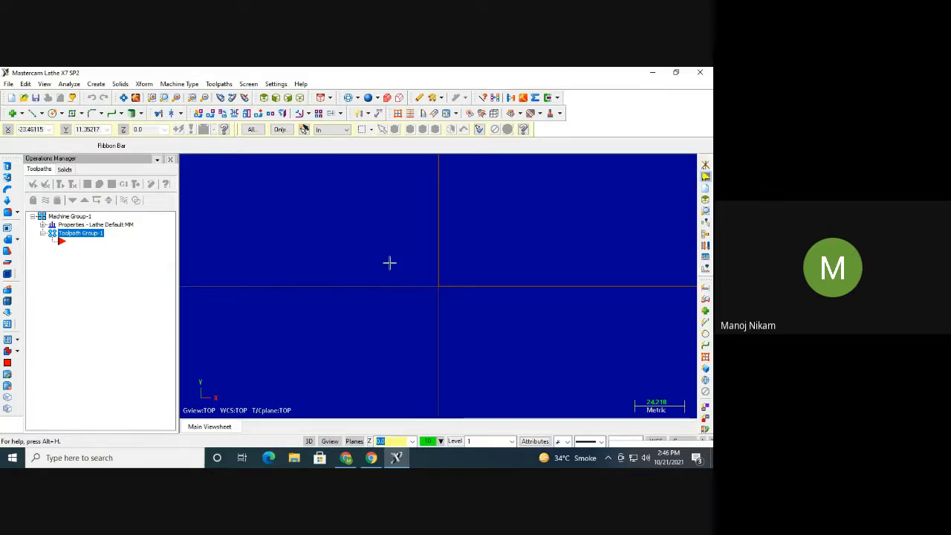
pyautogui.click(249, 84)
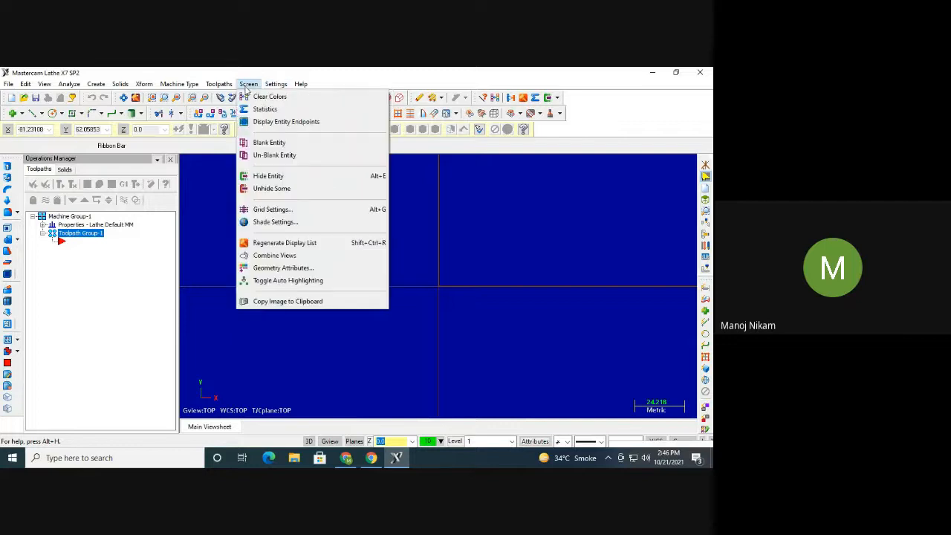
pyautogui.click(278, 210)
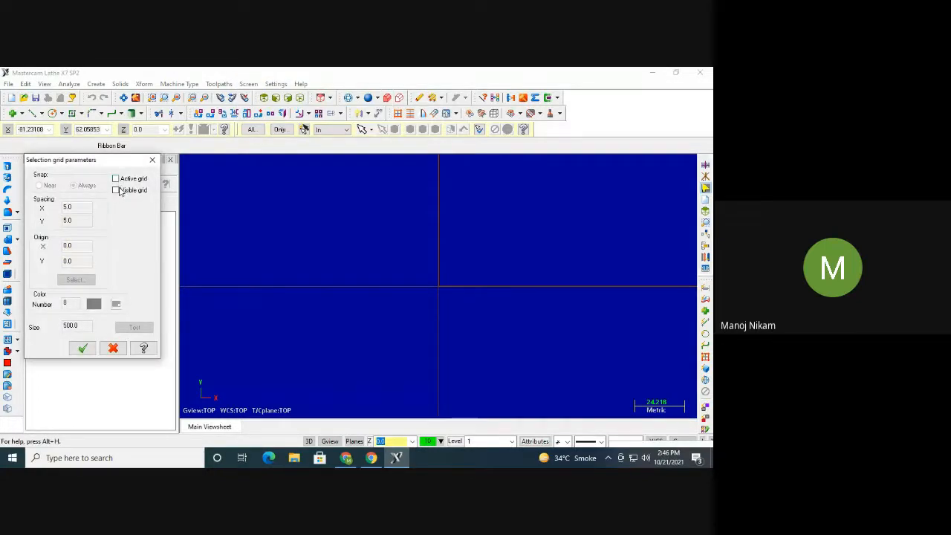
pyautogui.click(115, 178)
pyautogui.click(115, 191)
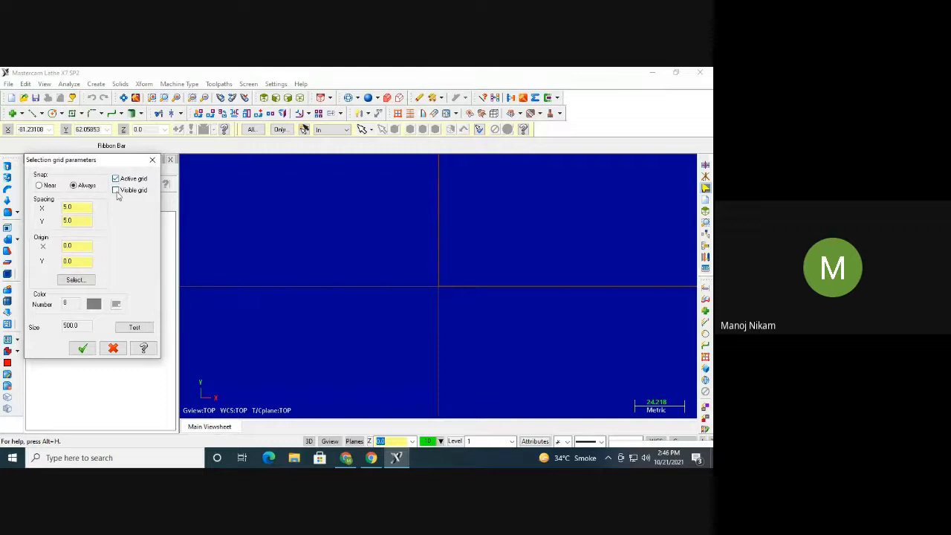
pyautogui.click(88, 351)
# Draw a 100 mm horizontal line from the origin along the positive X axis
pyautogui.click(32, 113)
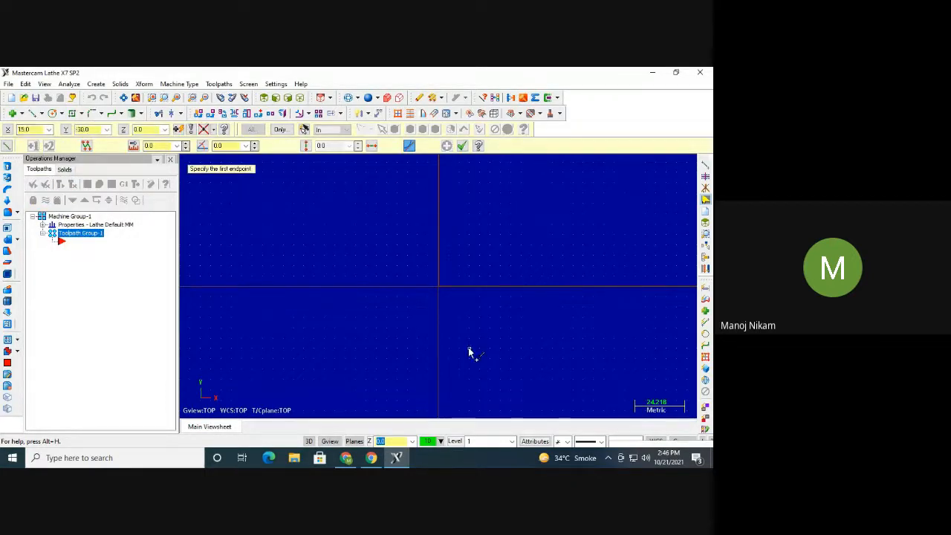
pyautogui.click(438, 287)
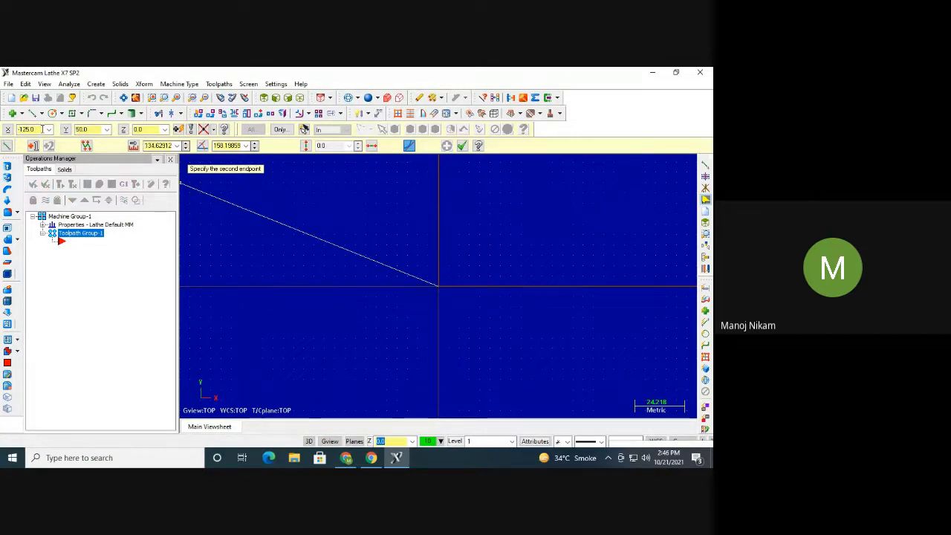
pyautogui.click(93, 131)
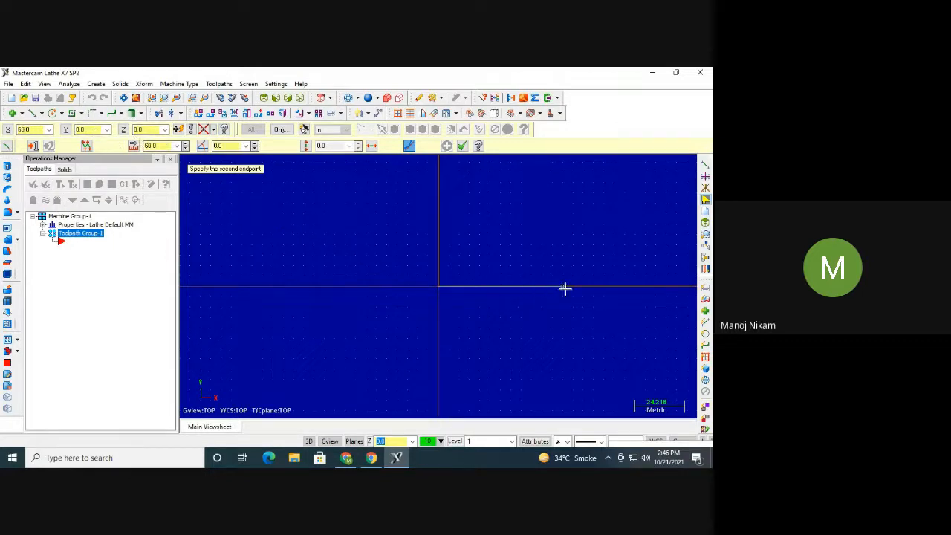
pyautogui.click(644, 292)
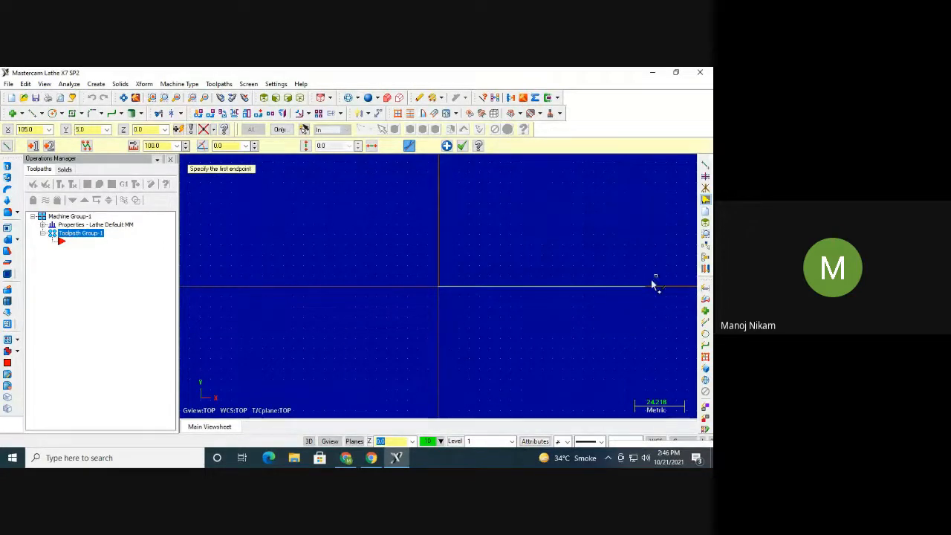
# Abandon the second line started at the 100 mm line's end and delete the 100 mm line with Divide
pyautogui.click(645, 287)
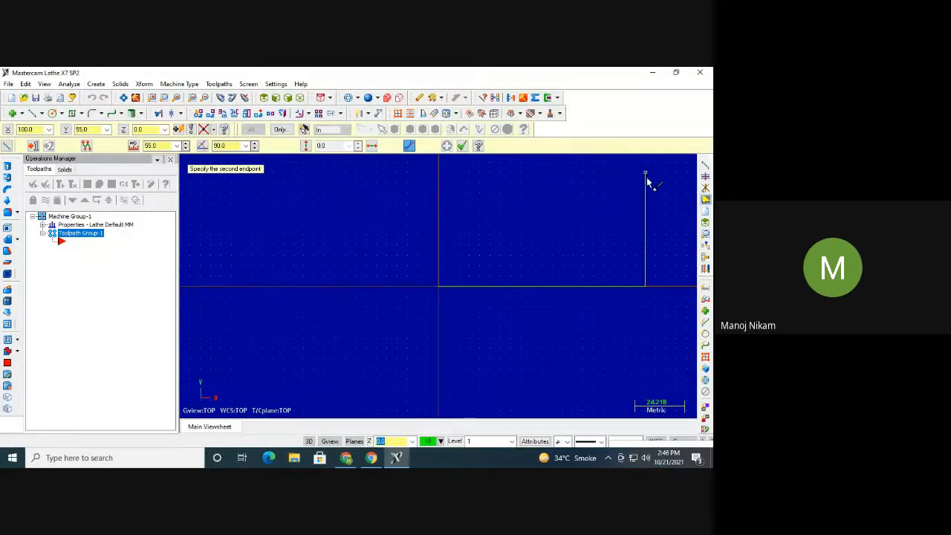
pyautogui.scroll(-1, 632, 227)
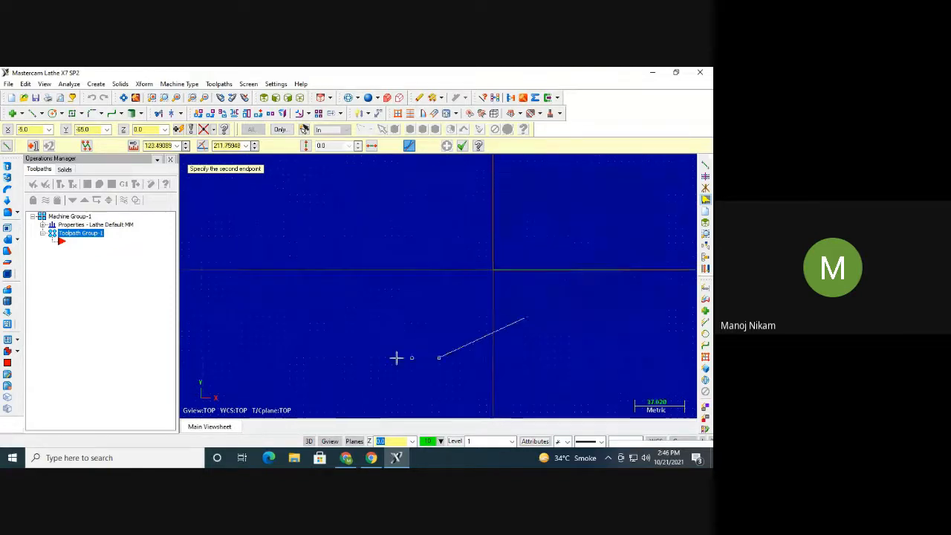
pyautogui.scroll(-2, 371, 359)
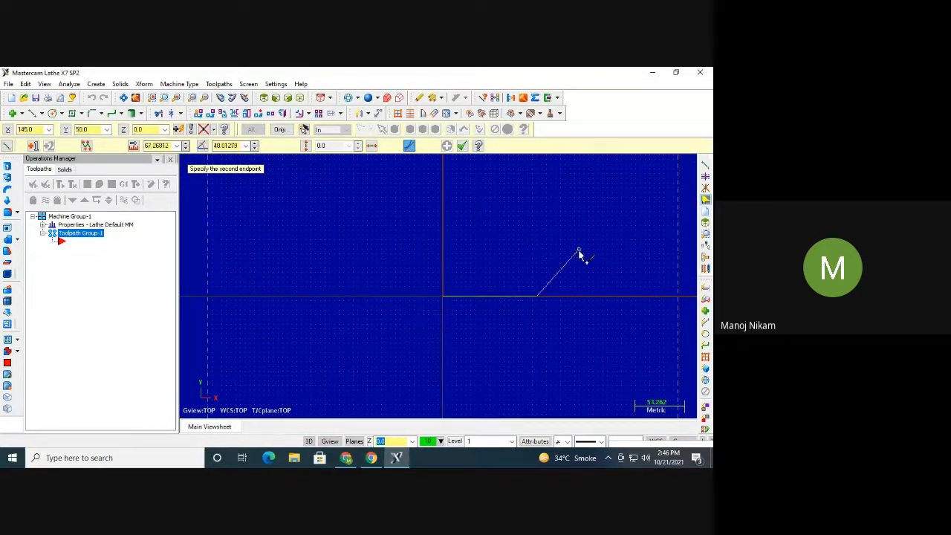
pyautogui.press('Escape')
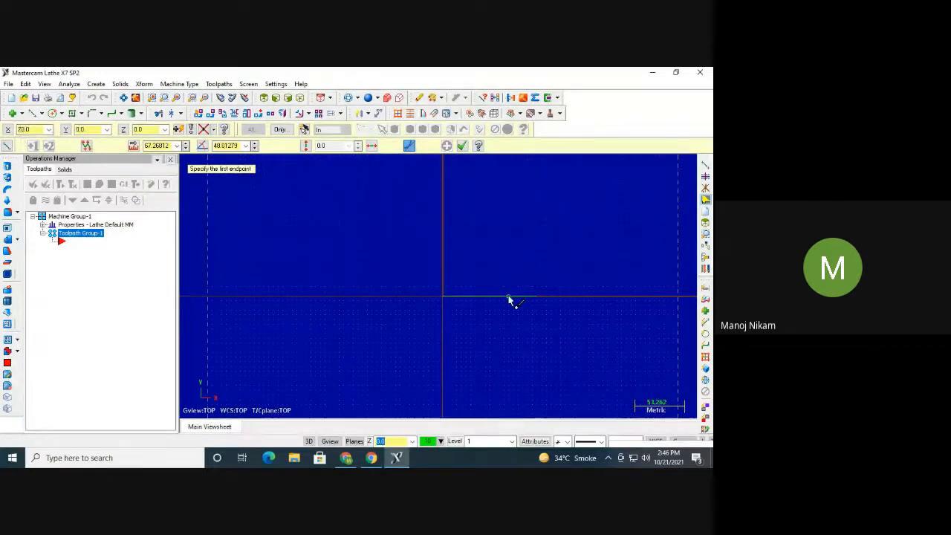
pyautogui.click(158, 114)
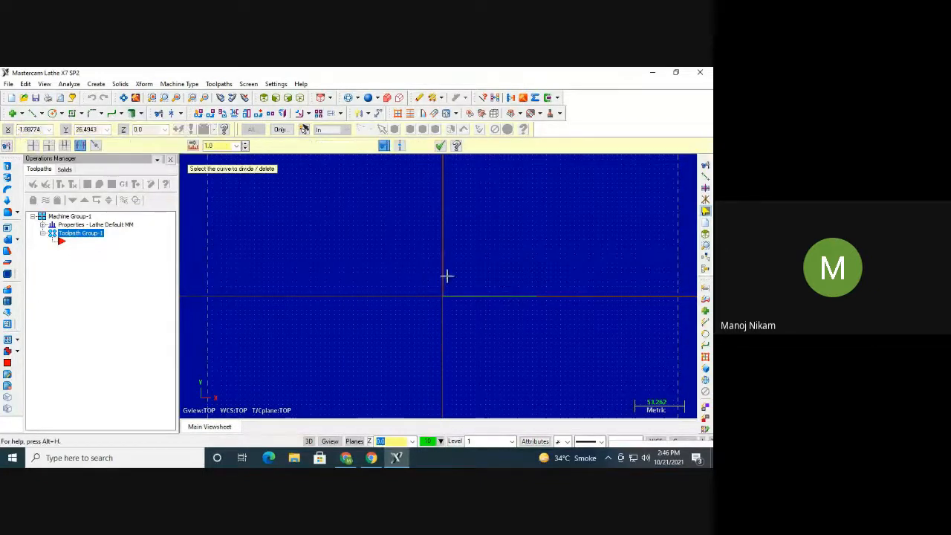
pyautogui.click(488, 298)
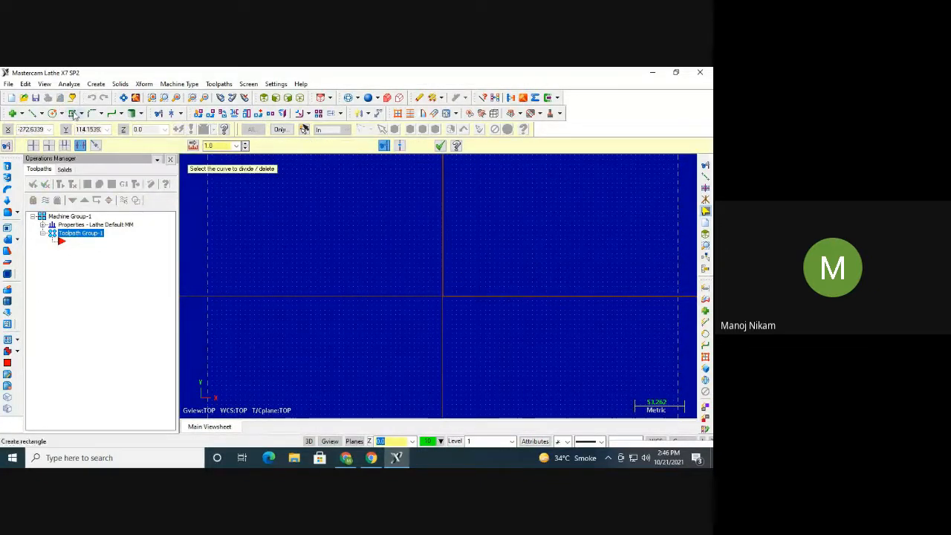
# Draw a 100 by 100 mm rectangle from the origin into the positive X and Y quadrant
pyautogui.click(73, 113)
pyautogui.click(443, 297)
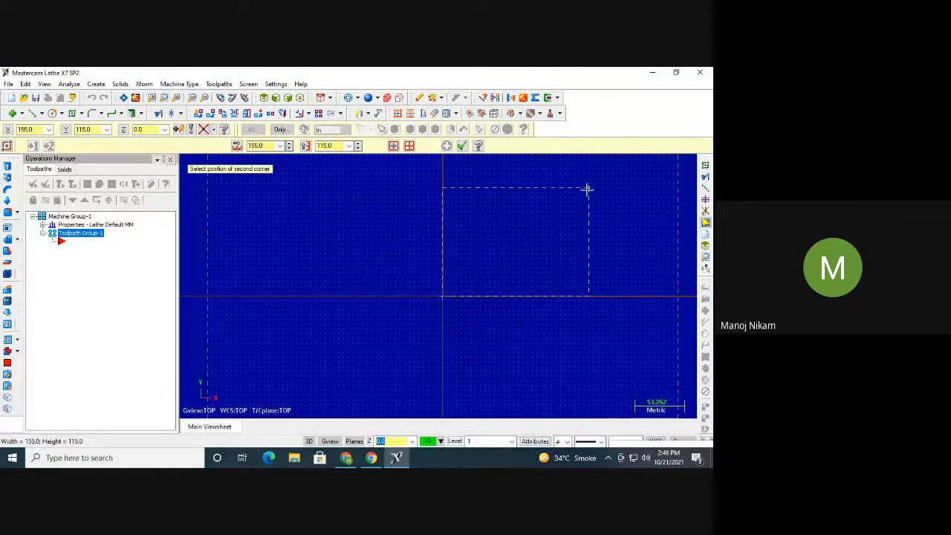
pyautogui.click(536, 202)
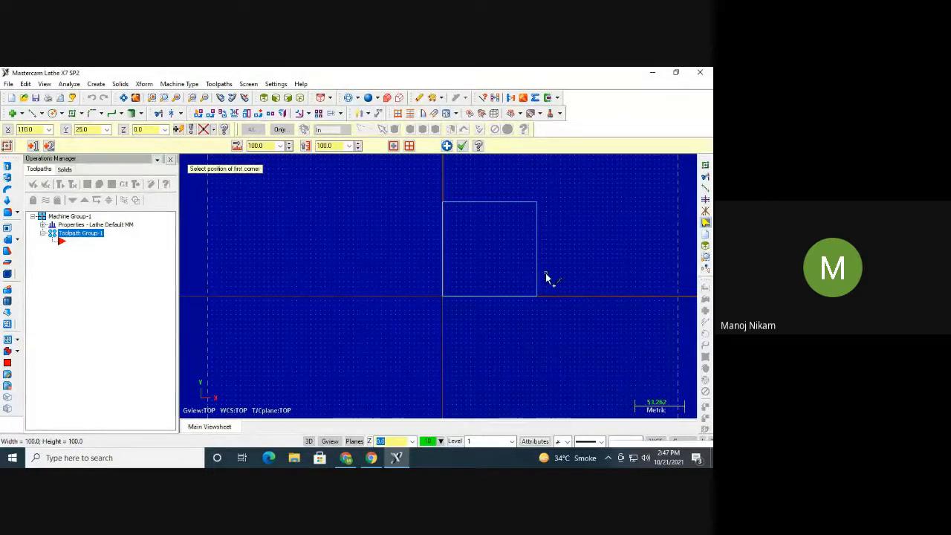
# Extrude the square's chain upward by 50 mm as a new solid body
pyautogui.moveTo(569, 278); pyautogui.dragTo(551, 233, button='middle')
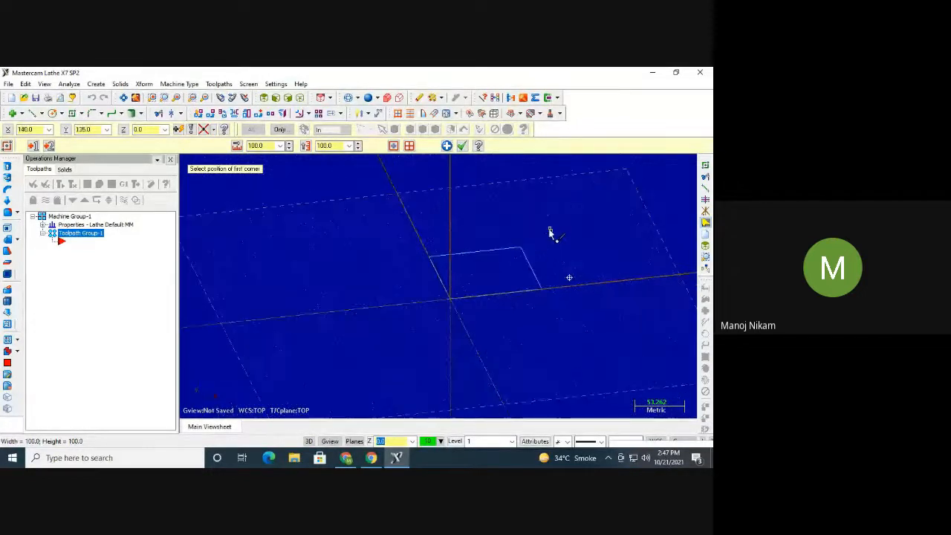
pyautogui.click(144, 83)
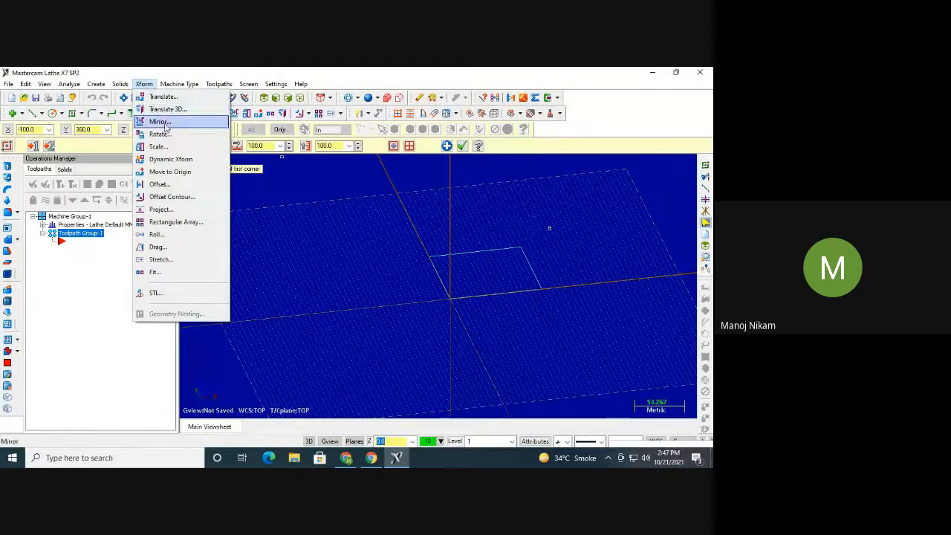
pyautogui.moveTo(120, 85)
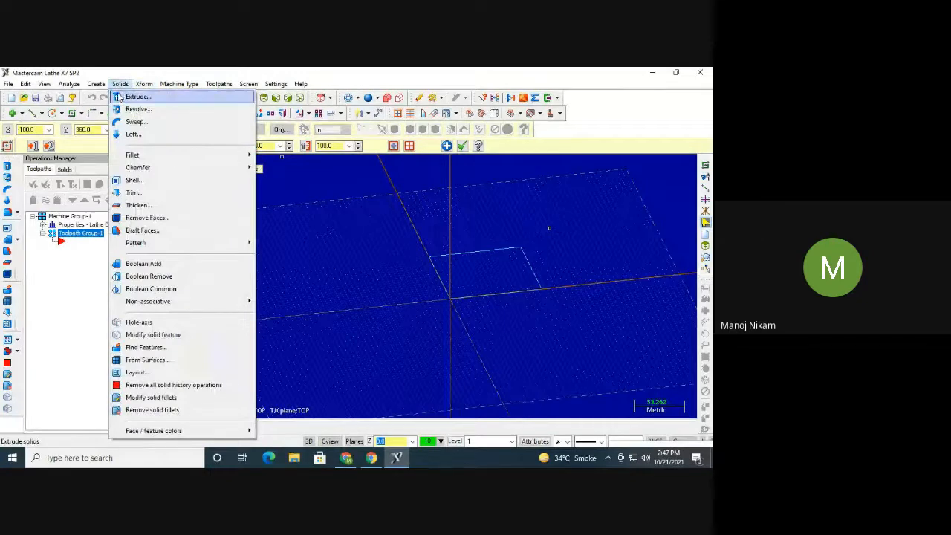
pyautogui.click(135, 97)
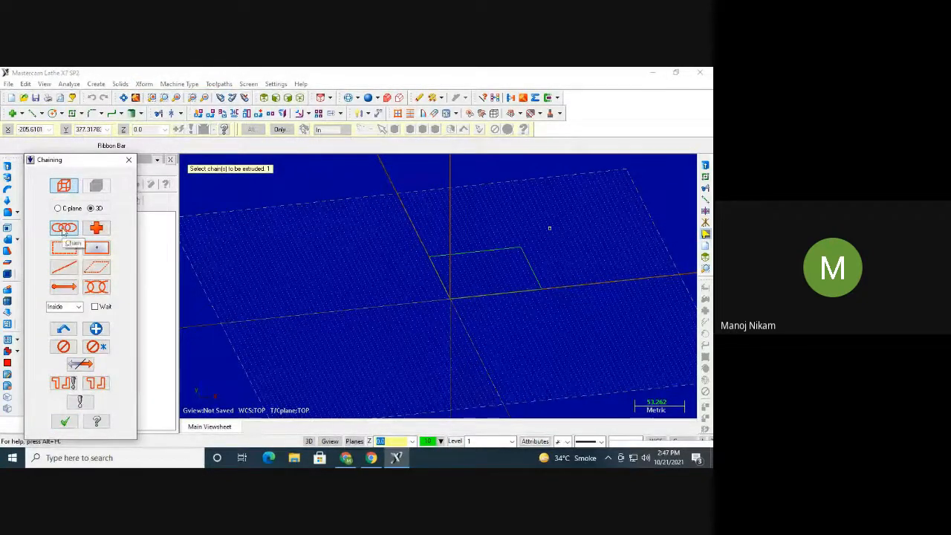
pyautogui.click(475, 299)
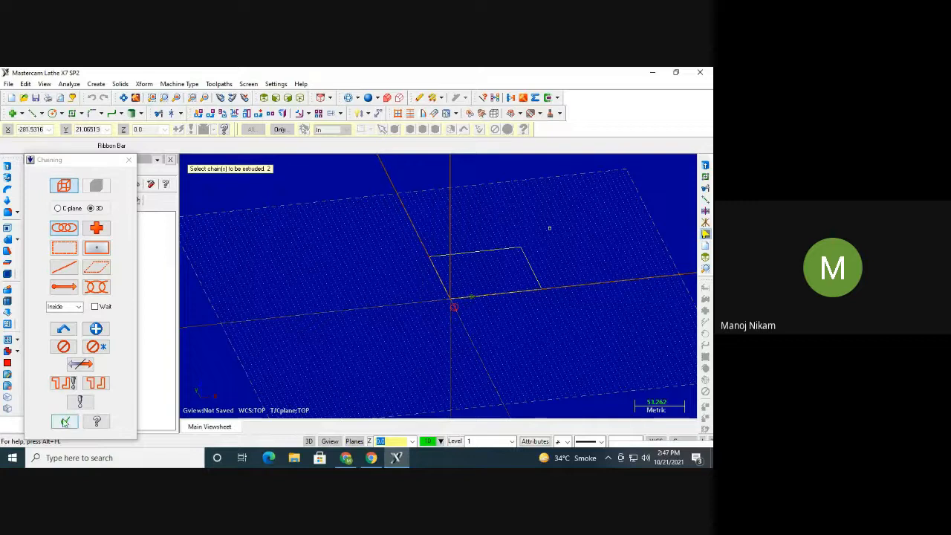
pyautogui.moveTo(417, 313); pyautogui.dragTo(431, 290, button='middle')
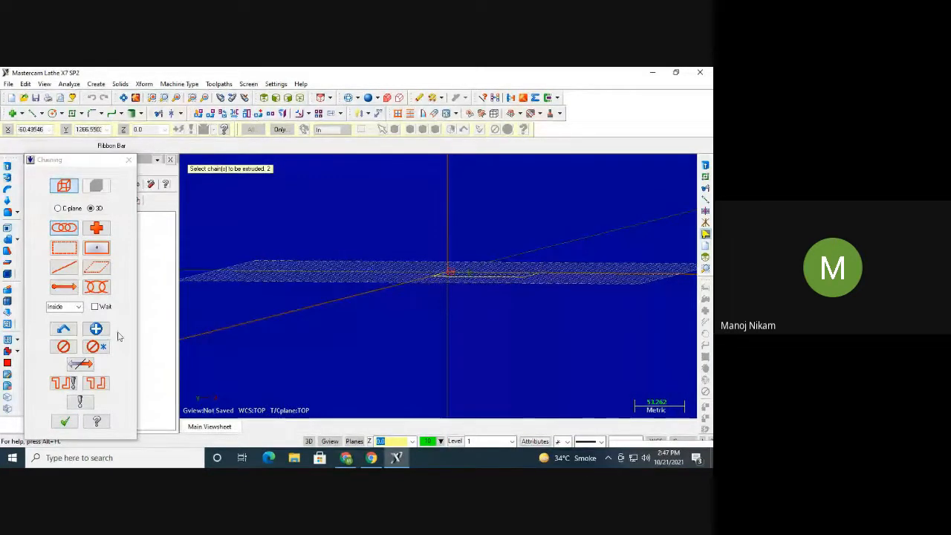
pyautogui.click(66, 422)
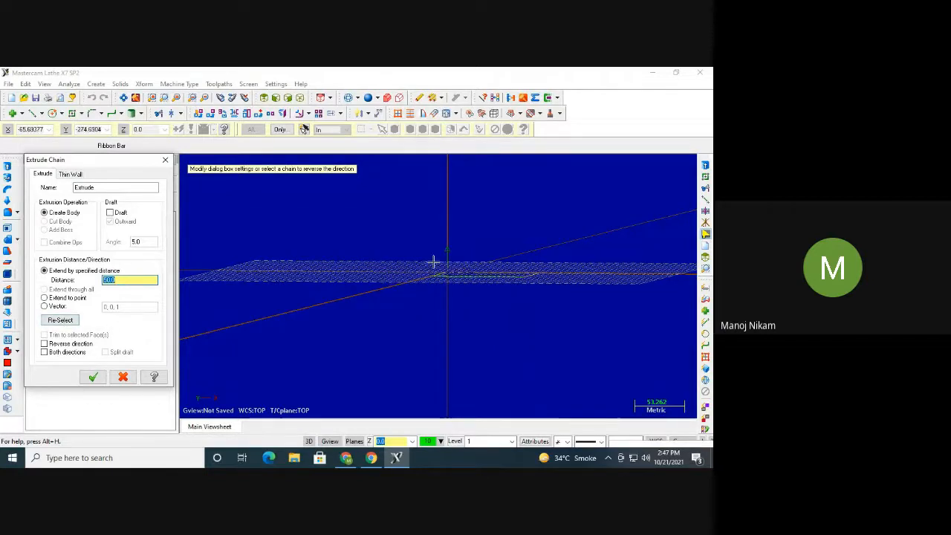
pyautogui.moveTo(452, 263); pyautogui.dragTo(407, 254, button='middle')
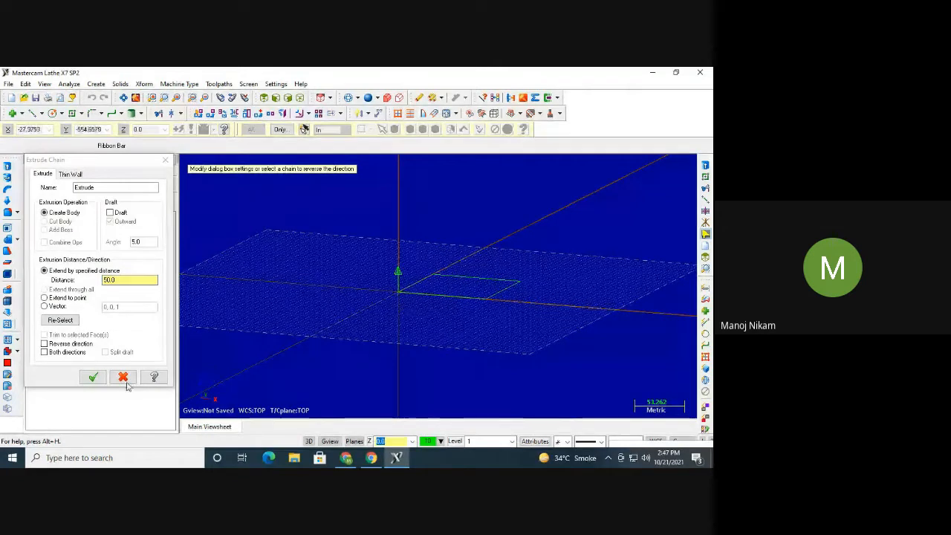
pyautogui.click(92, 377)
pyautogui.moveTo(498, 282); pyautogui.dragTo(578, 297, button='middle')
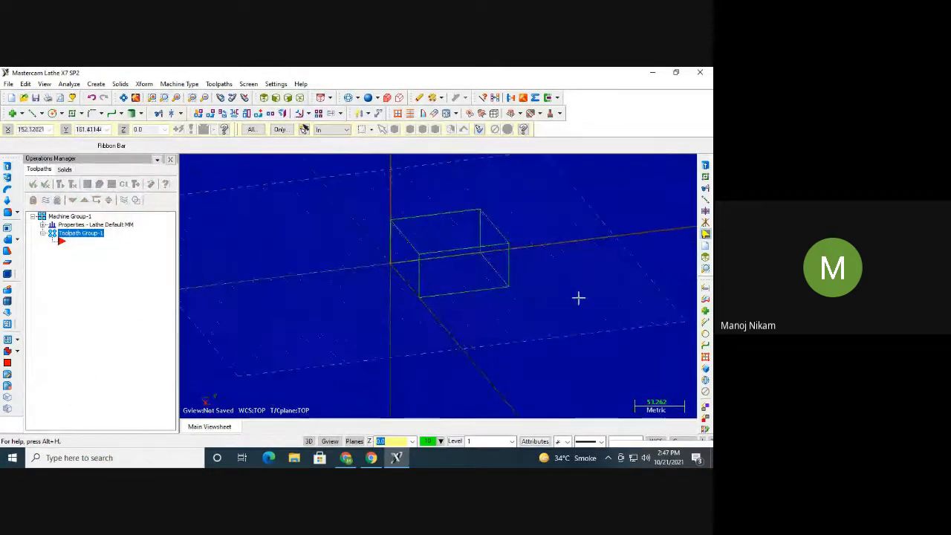
pyautogui.click(121, 84)
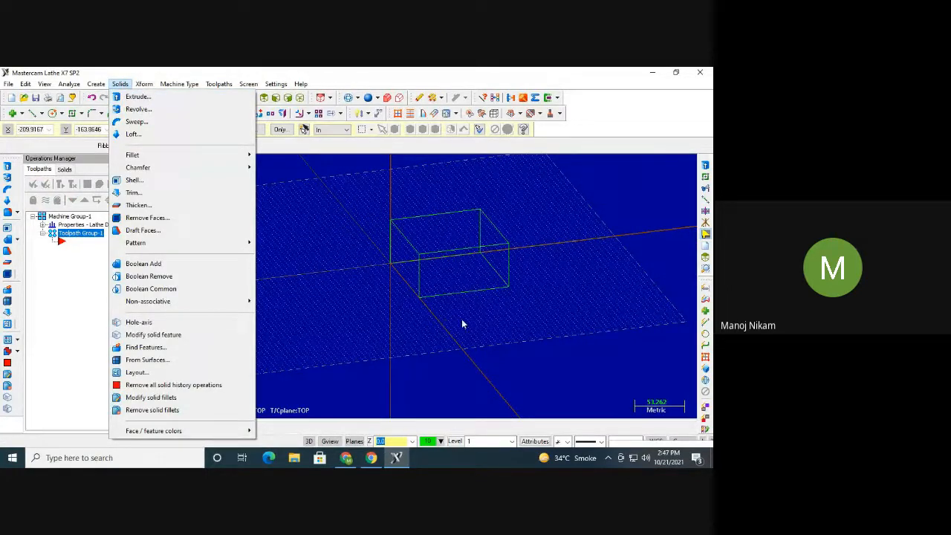
pyautogui.click(346, 321)
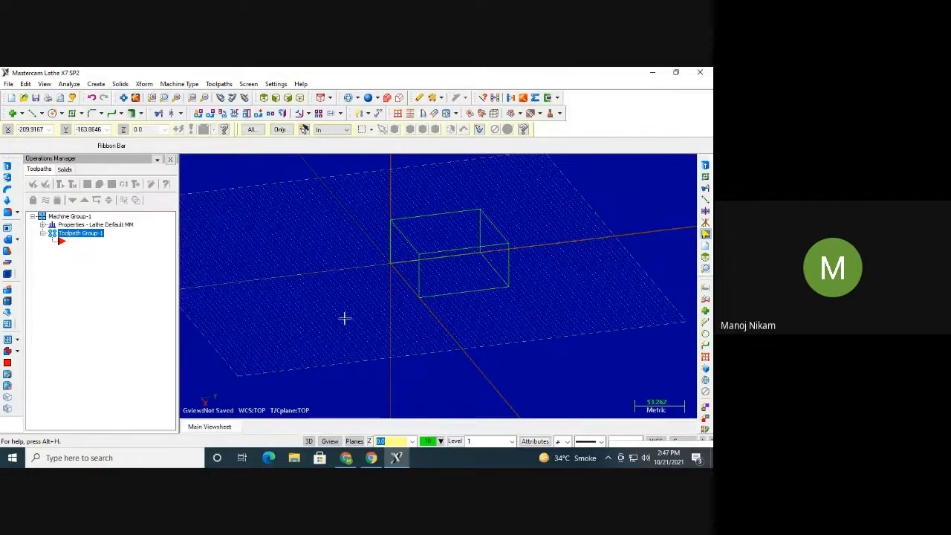
pyautogui.moveTo(386, 316); pyautogui.dragTo(498, 305, button='middle')
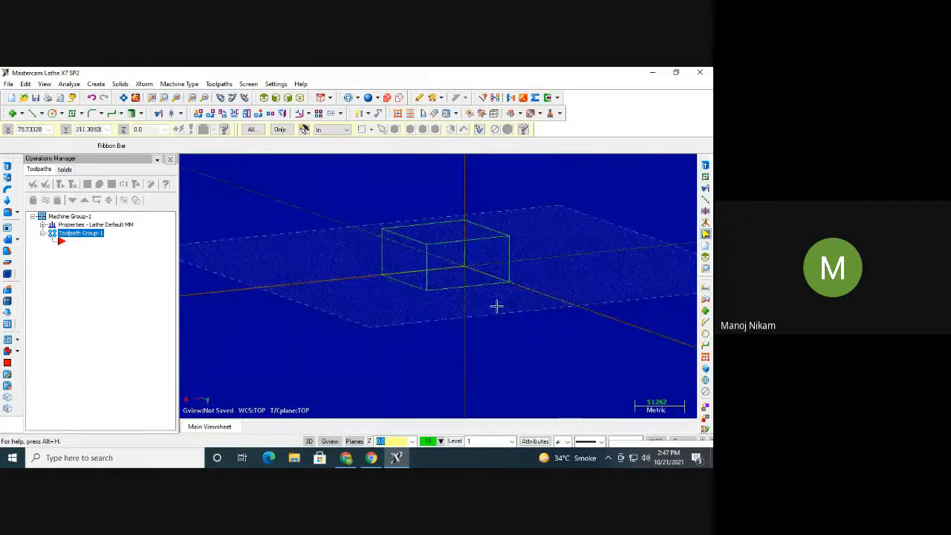
# Add a default mill machine group and expand its properties
pyautogui.click(179, 83)
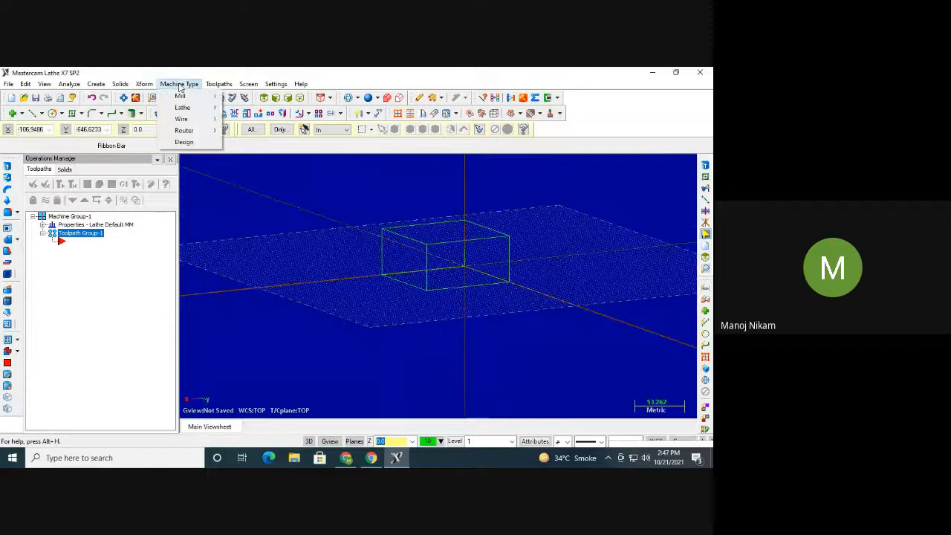
pyautogui.moveTo(180, 97)
pyautogui.click(246, 97)
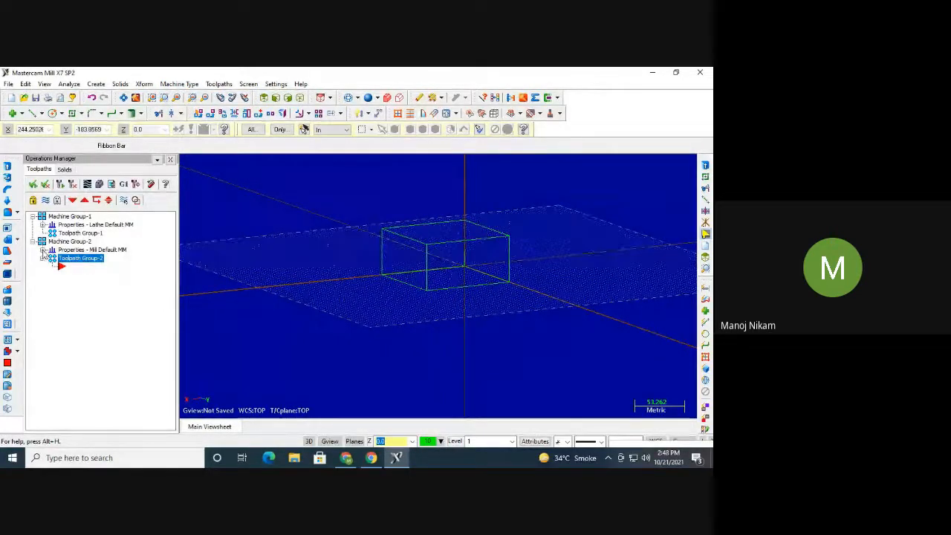
pyautogui.click(43, 251)
pyautogui.click(81, 251)
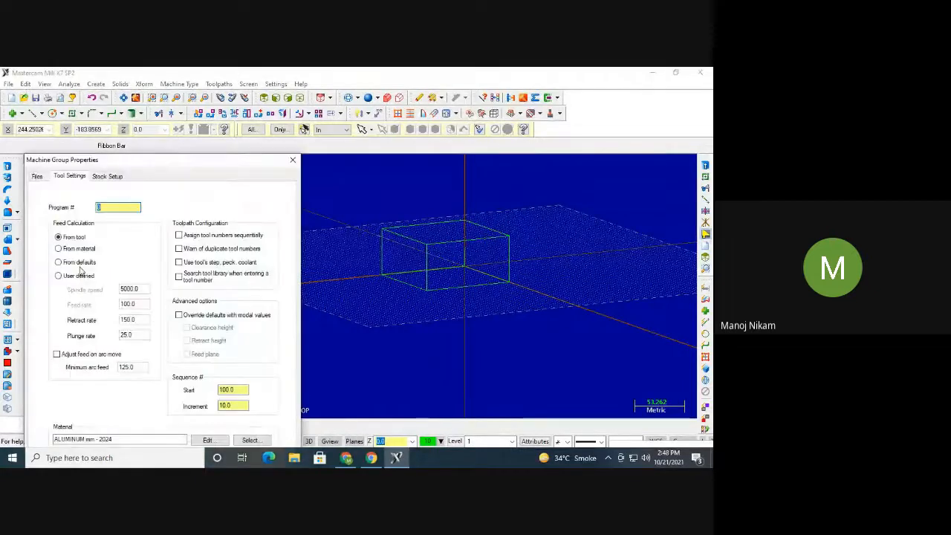
pyautogui.click(292, 159)
# Set the mill group's rectangular stock size to 5 mm in X, Y and Z
pyautogui.click(84, 280)
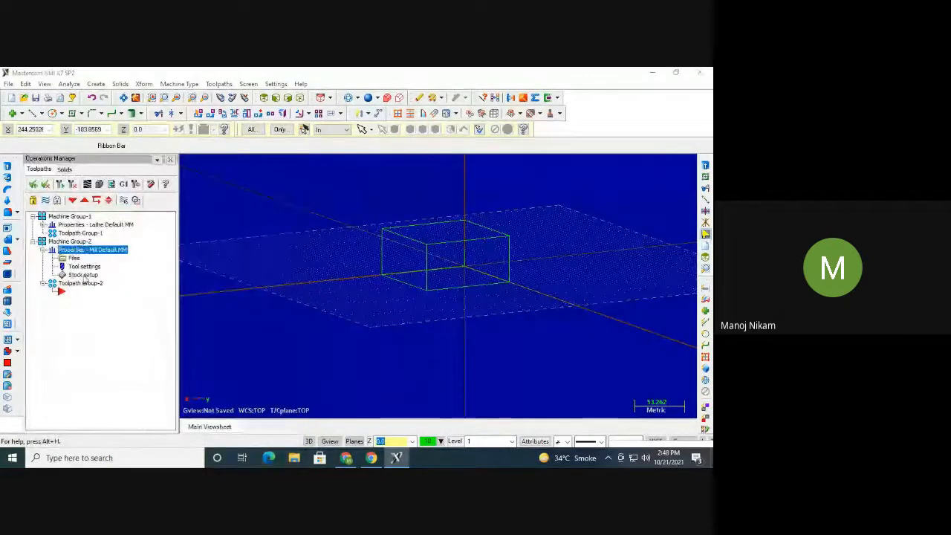
pyautogui.moveTo(204, 162); pyautogui.dragTo(205, 115)
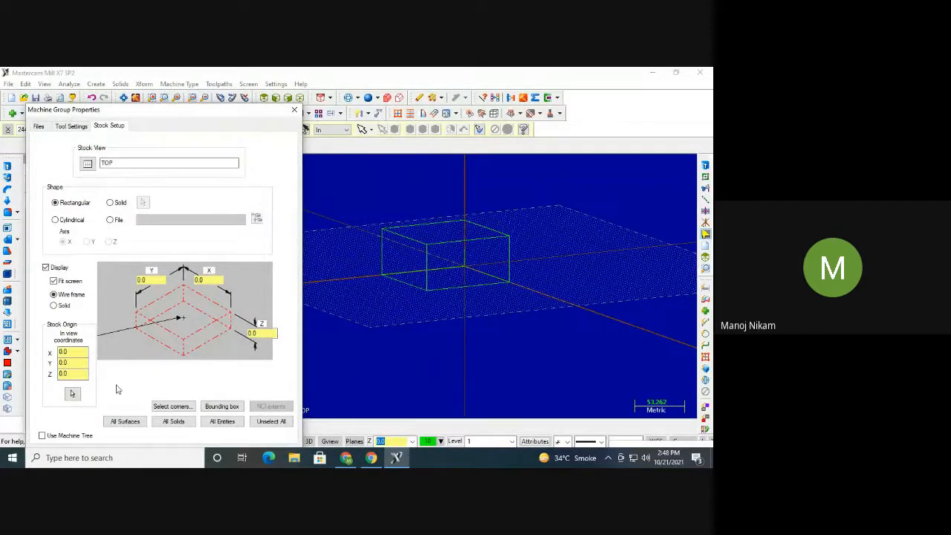
pyautogui.click(149, 280)
pyautogui.write('5')
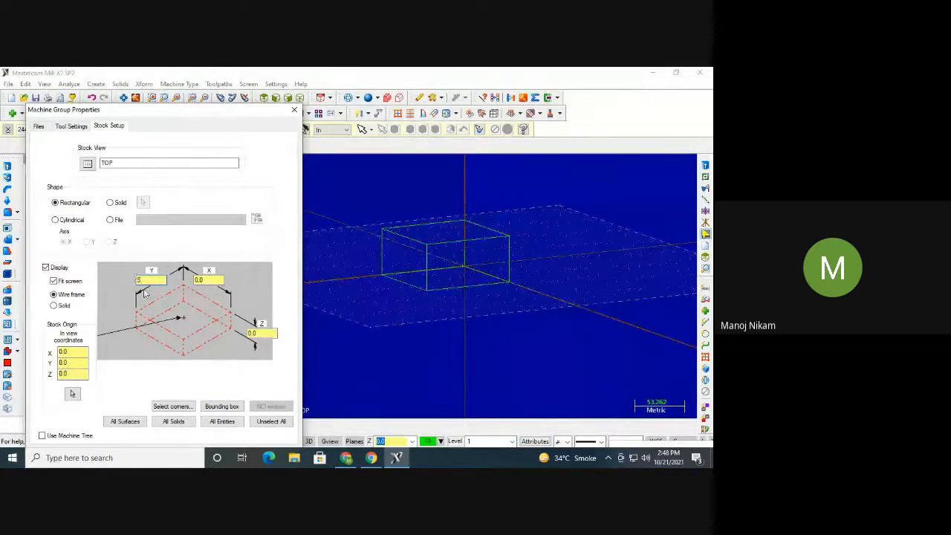
pyautogui.write('56')
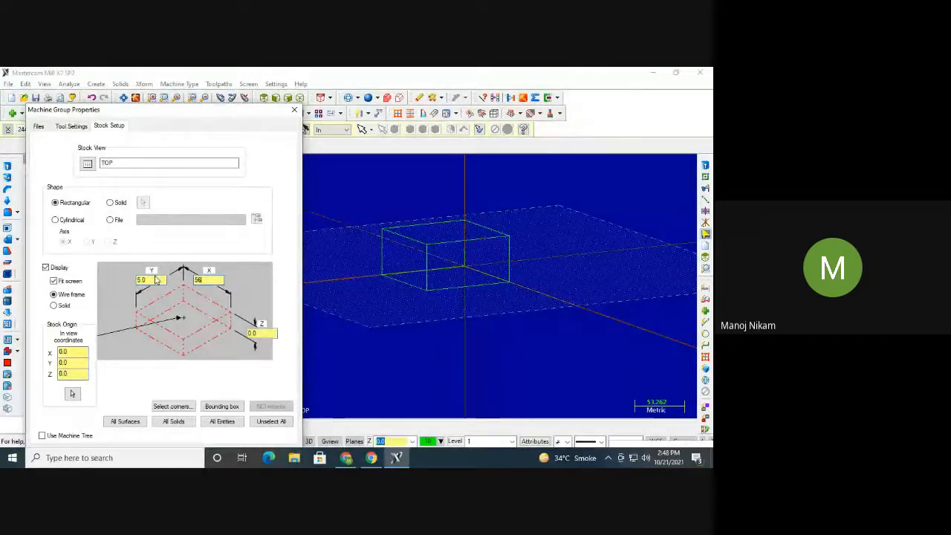
pyautogui.click(264, 334)
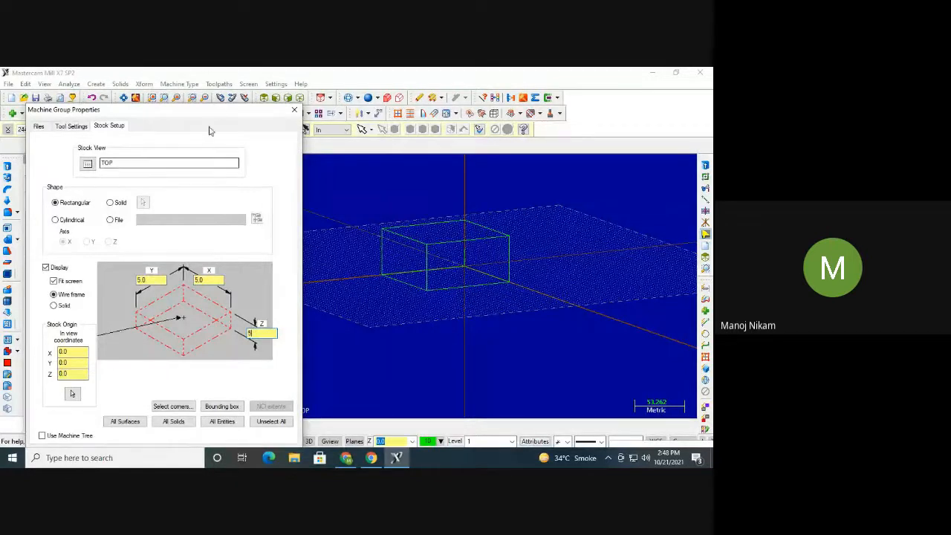
pyautogui.moveTo(219, 114); pyautogui.dragTo(219, 77)
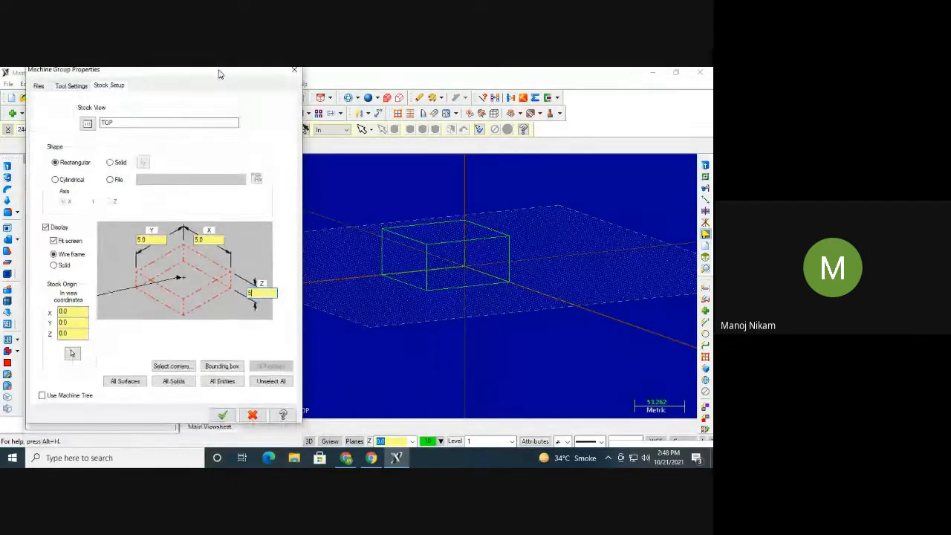
pyautogui.click(223, 420)
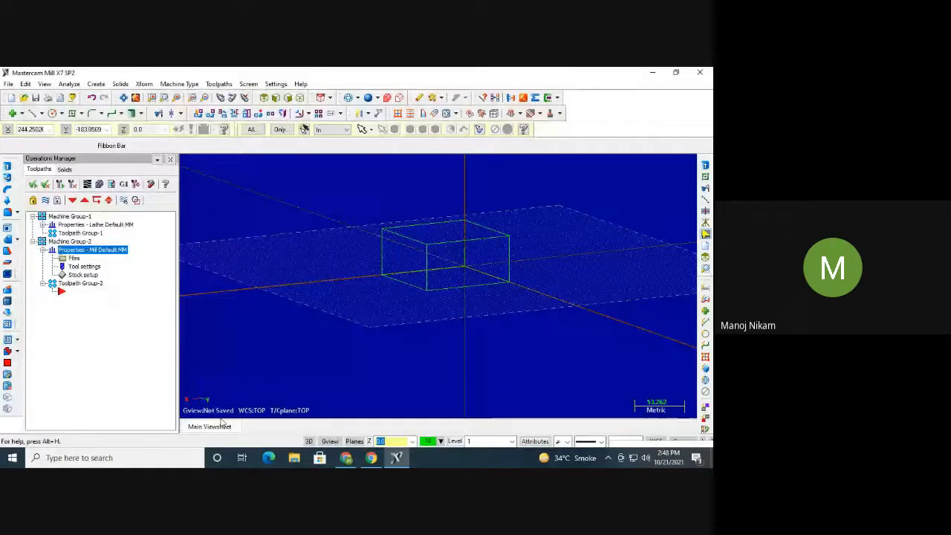
# Define the mill stock from a rectangular bounding box around all entities, expanded by 5 mm in X, Y and Z
pyautogui.moveTo(406, 328); pyautogui.dragTo(387, 315, button='middle')
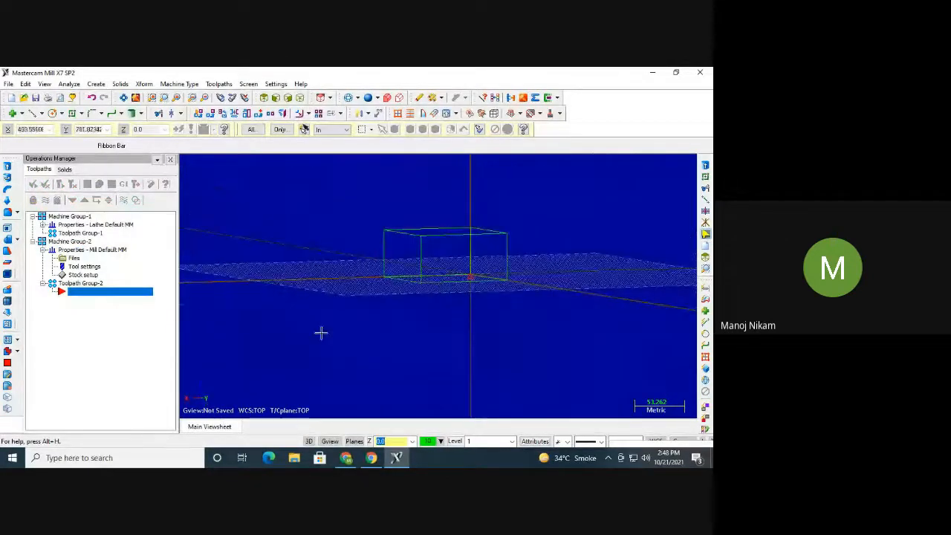
pyautogui.click(72, 275)
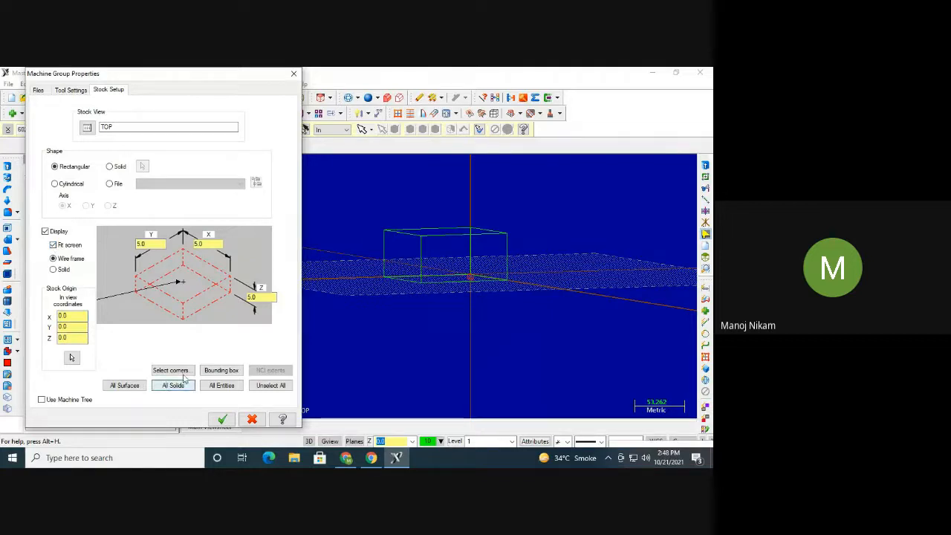
pyautogui.click(222, 370)
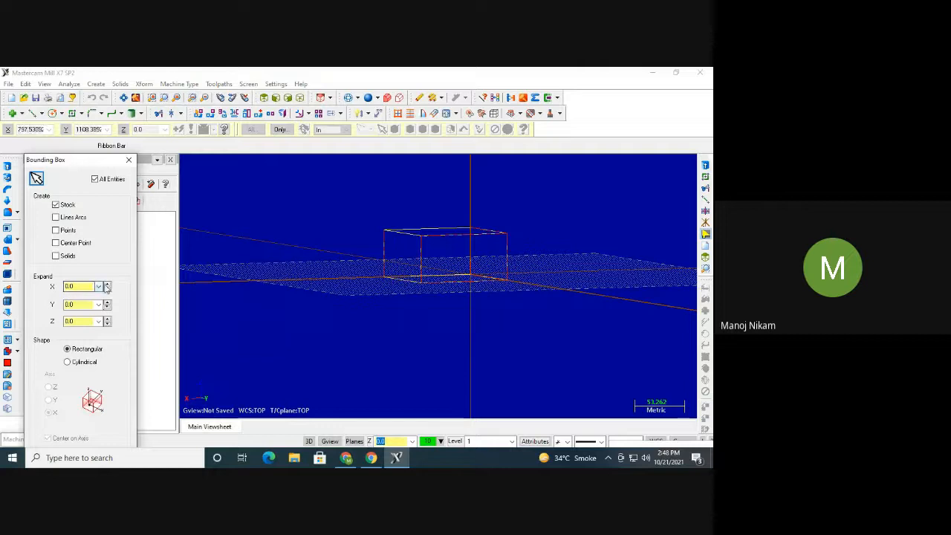
pyautogui.click(107, 285)
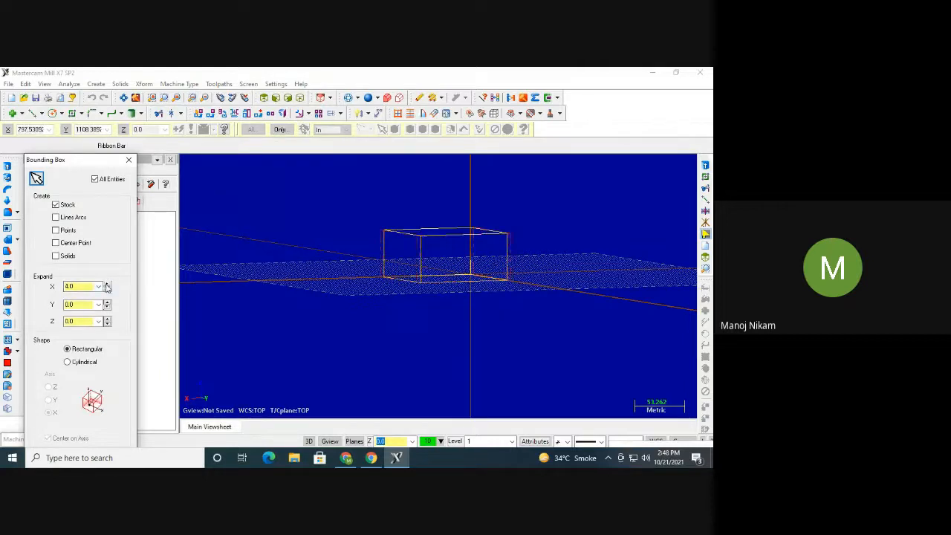
pyautogui.click(107, 285)
pyautogui.click(107, 302)
pyautogui.click(107, 319)
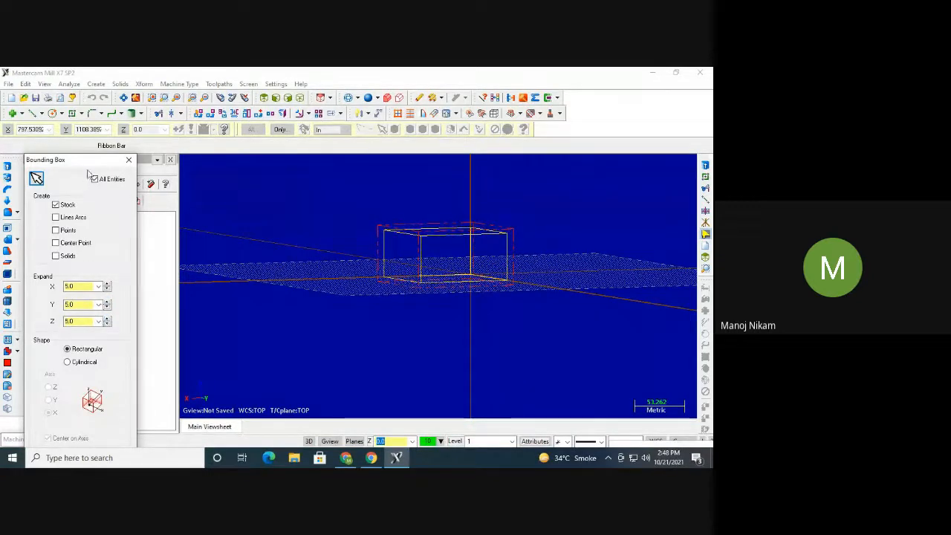
pyautogui.moveTo(85, 162); pyautogui.dragTo(105, 112)
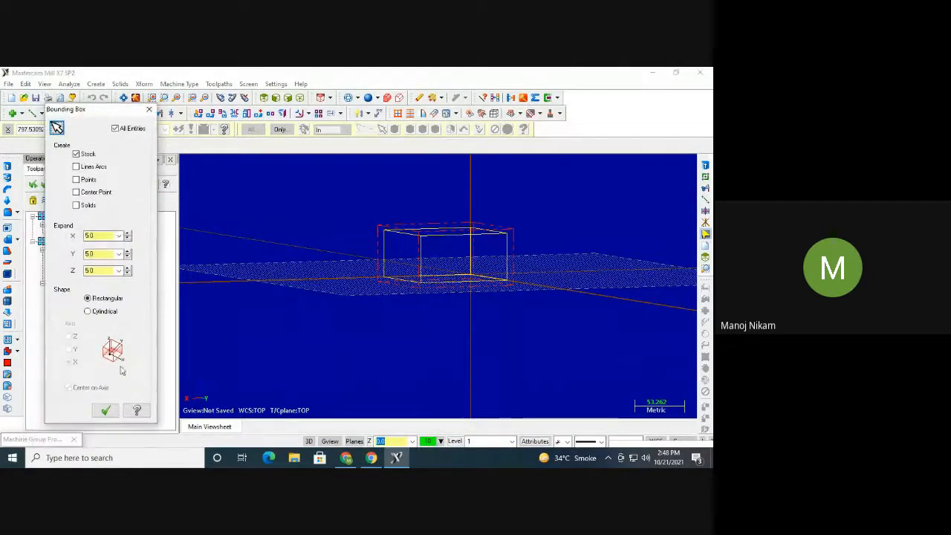
pyautogui.click(106, 410)
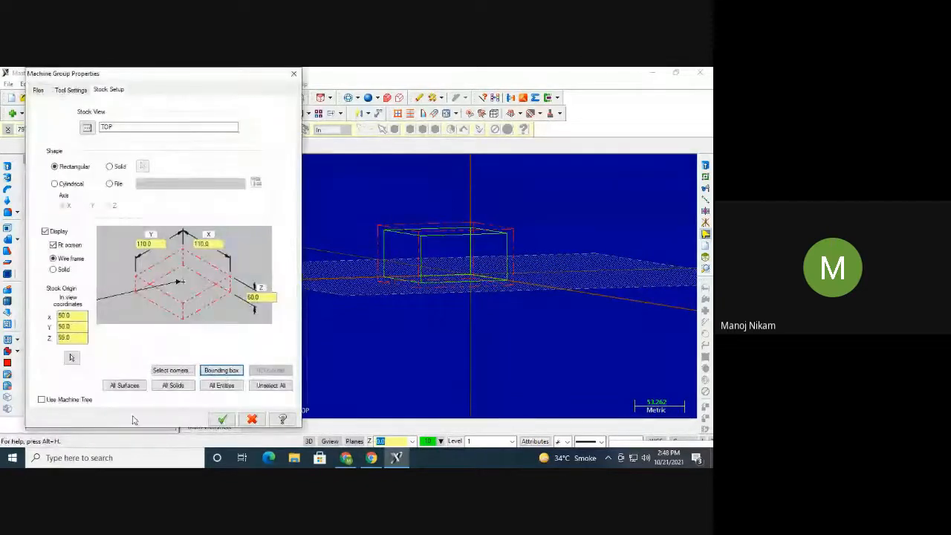
pyautogui.click(222, 419)
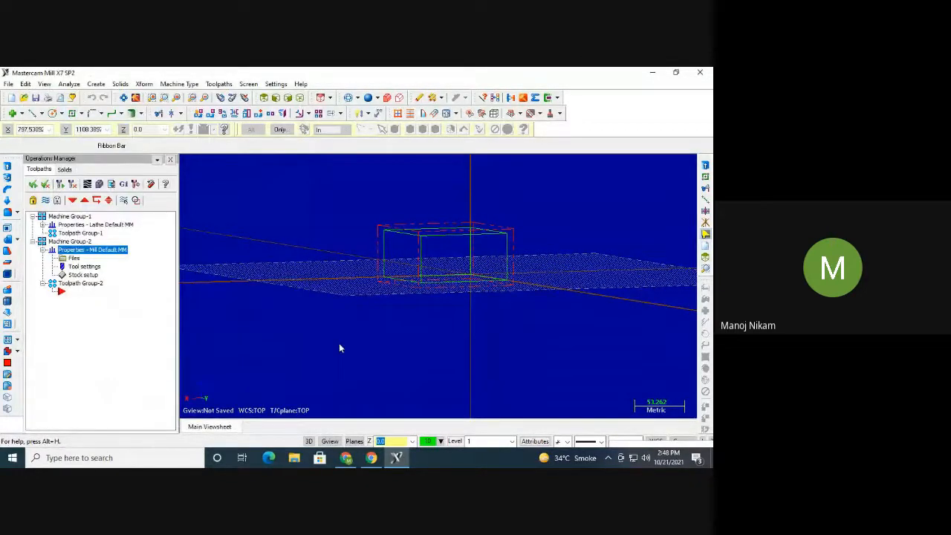
pyautogui.moveTo(390, 355); pyautogui.dragTo(436, 353, button='middle')
pyautogui.moveTo(455, 350); pyautogui.dragTo(499, 350, button='middle')
pyautogui.scroll(5, 479, 249)
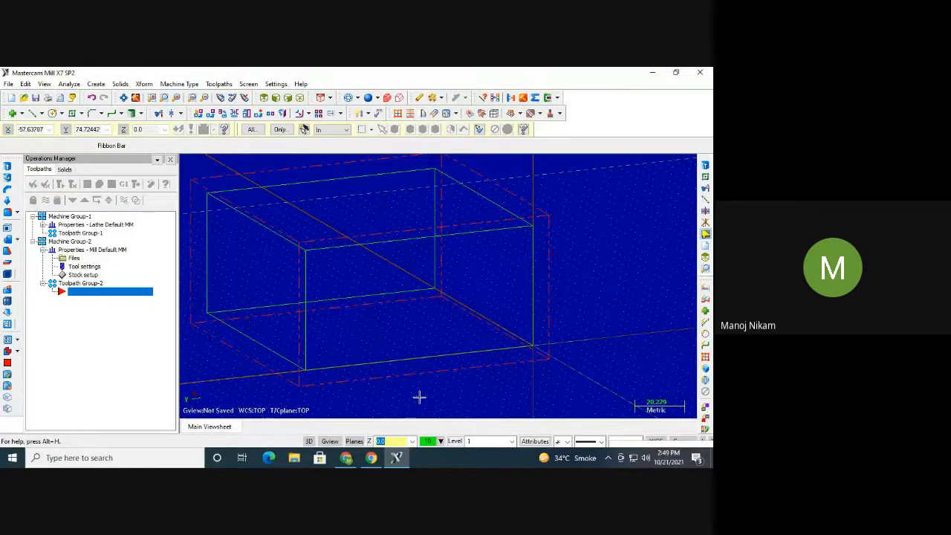
pyautogui.scroll(-4, 418, 395)
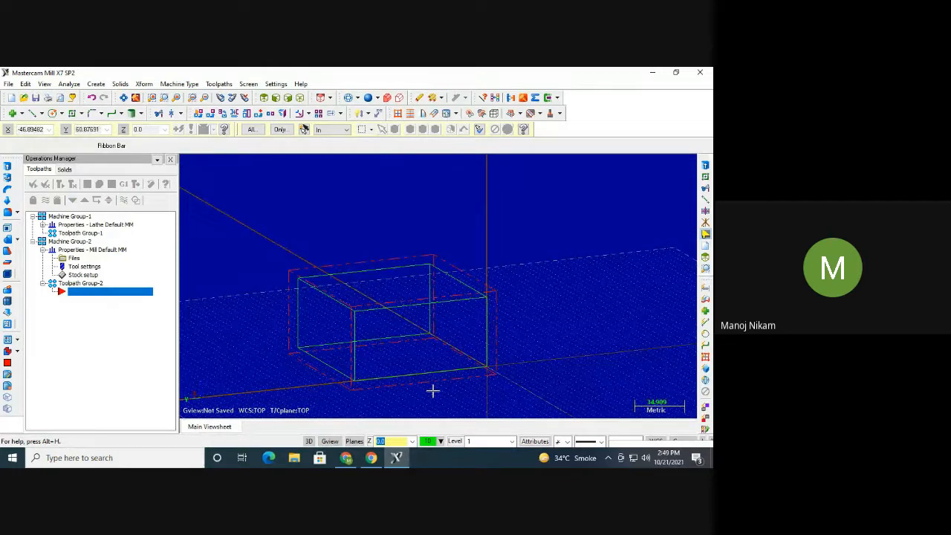
pyautogui.moveTo(519, 358); pyautogui.dragTo(692, 381, button='middle')
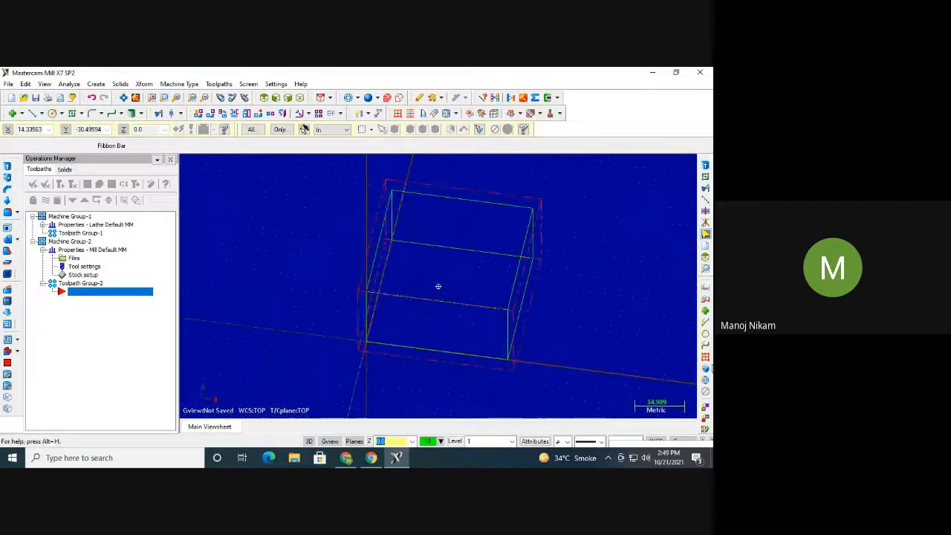
# Start a contour toolpath with T as the NC name and chain the block's bottom square as its geometry
pyautogui.moveTo(573, 238)
pyautogui.mouseDown(button='middle')
pyautogui.moveTo(563, 335)
pyautogui.moveTo(522, 260)
pyautogui.moveTo(512, 215)
pyautogui.moveTo(596, 250)
pyautogui.moveTo(695, 251)
pyautogui.moveTo(674, 246)
pyautogui.moveTo(676, 226)
pyautogui.moveTo(632, 233)
pyautogui.mouseUp(button='middle')
pyautogui.click(264, 97)
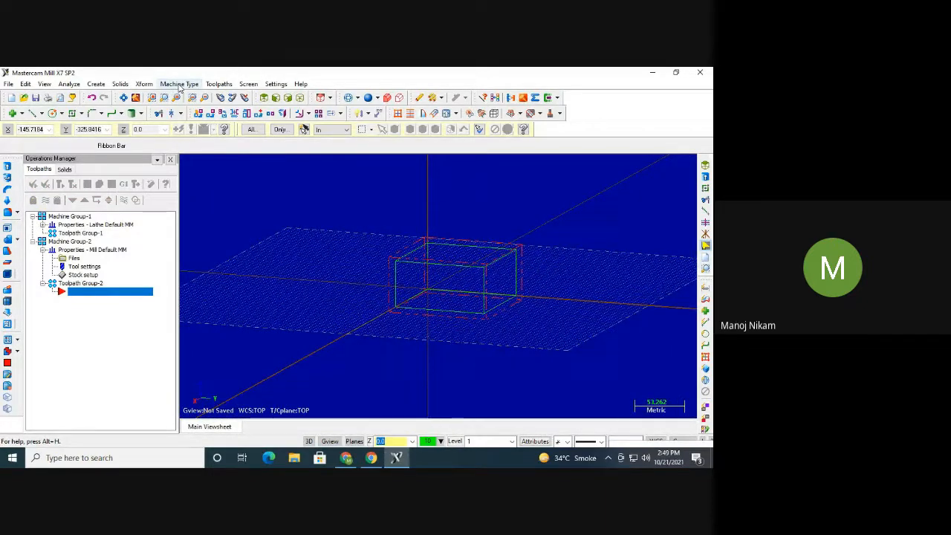
pyautogui.click(218, 84)
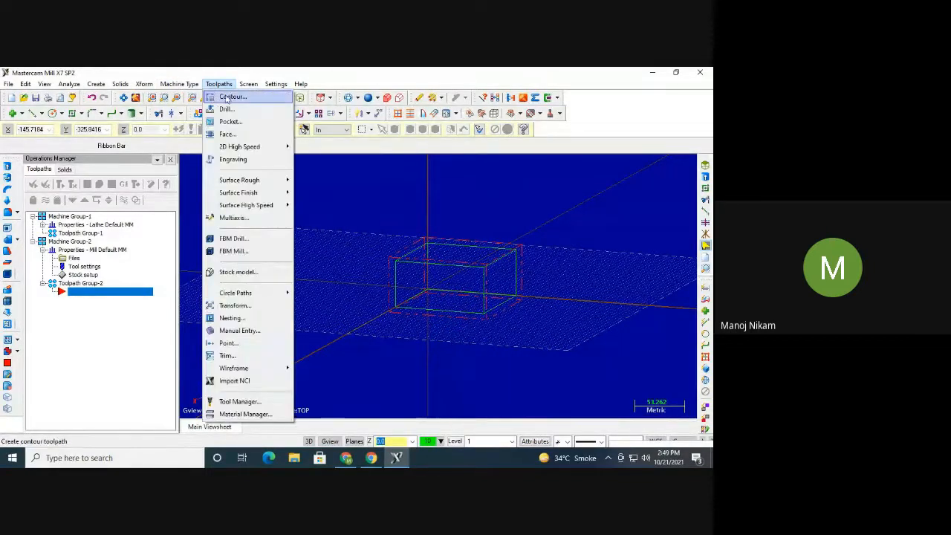
pyautogui.click(233, 104)
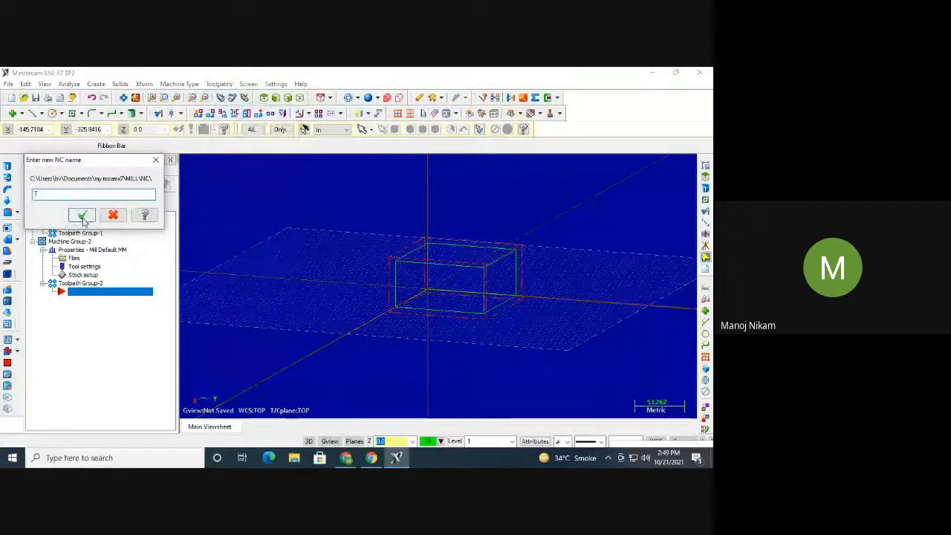
pyautogui.click(81, 216)
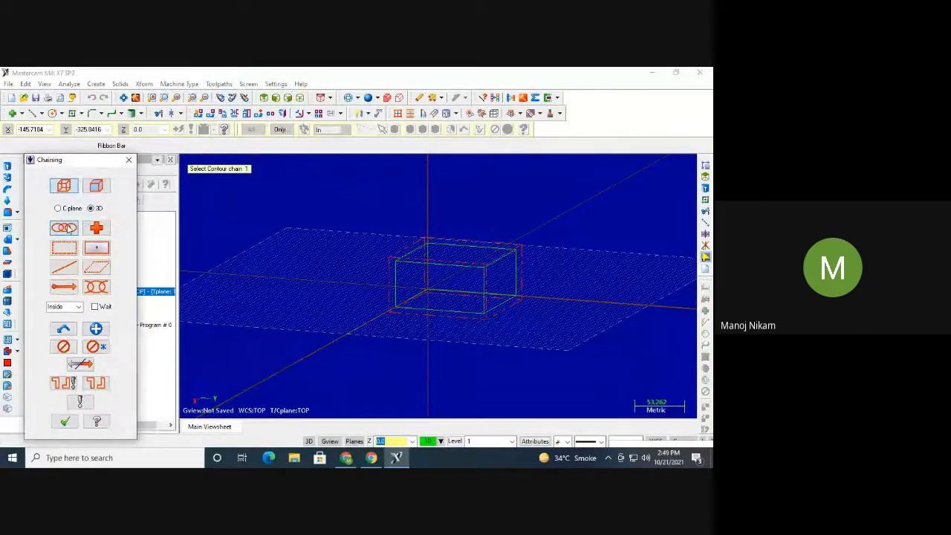
pyautogui.click(411, 295)
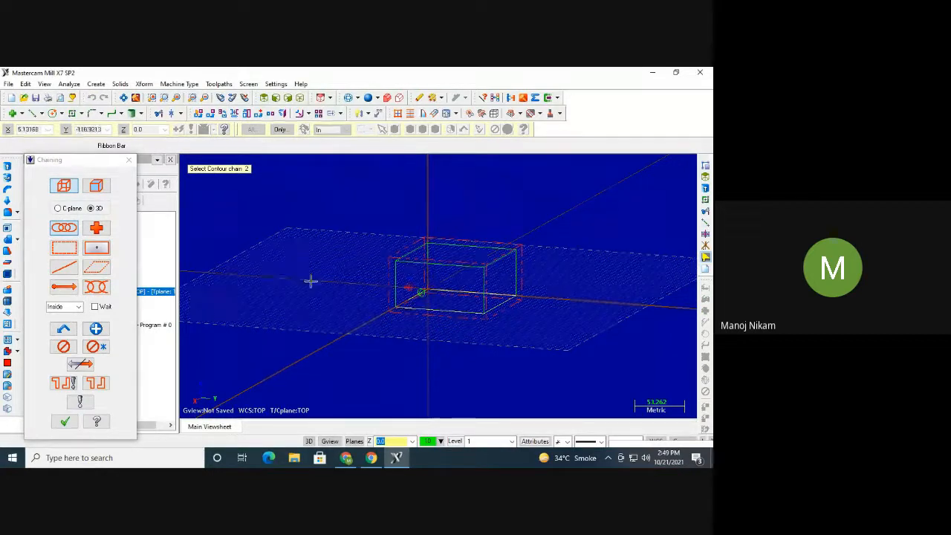
pyautogui.click(70, 425)
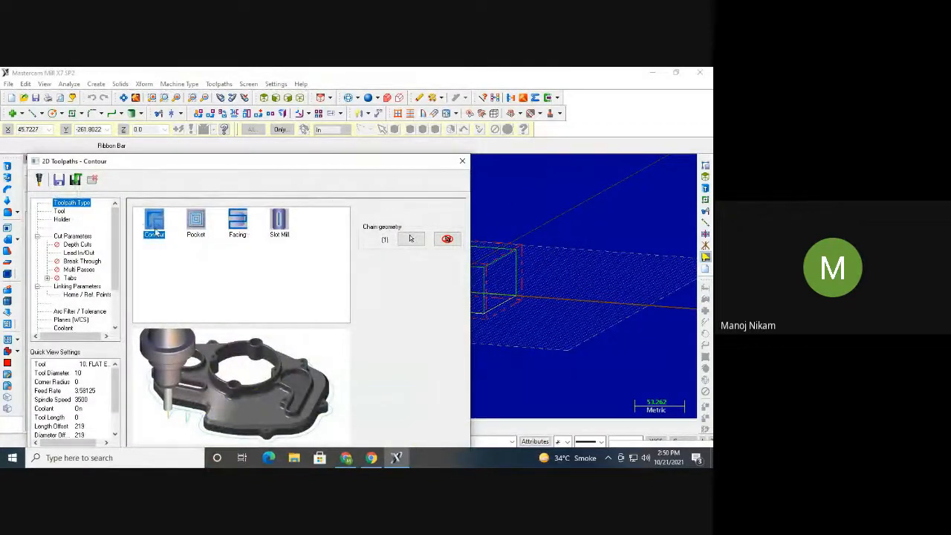
# Browse the Mill_mm tool library for the contour's cutter, with the tools sorted by diameter
pyautogui.click(59, 211)
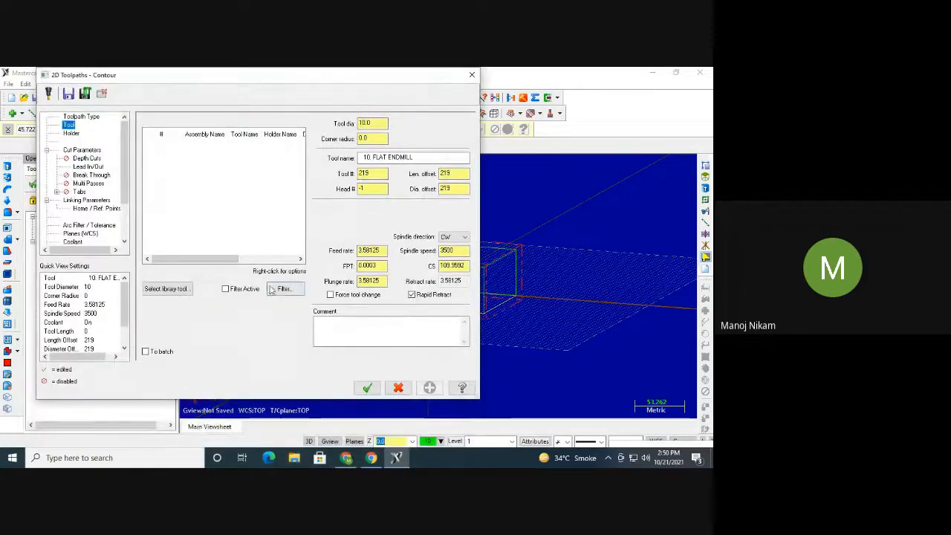
pyautogui.click(167, 289)
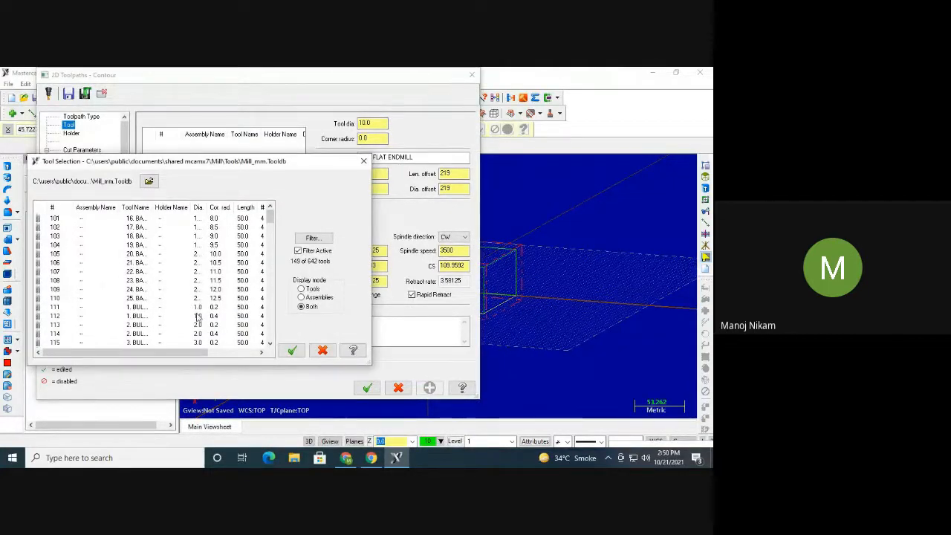
pyautogui.scroll(-2, 198, 319)
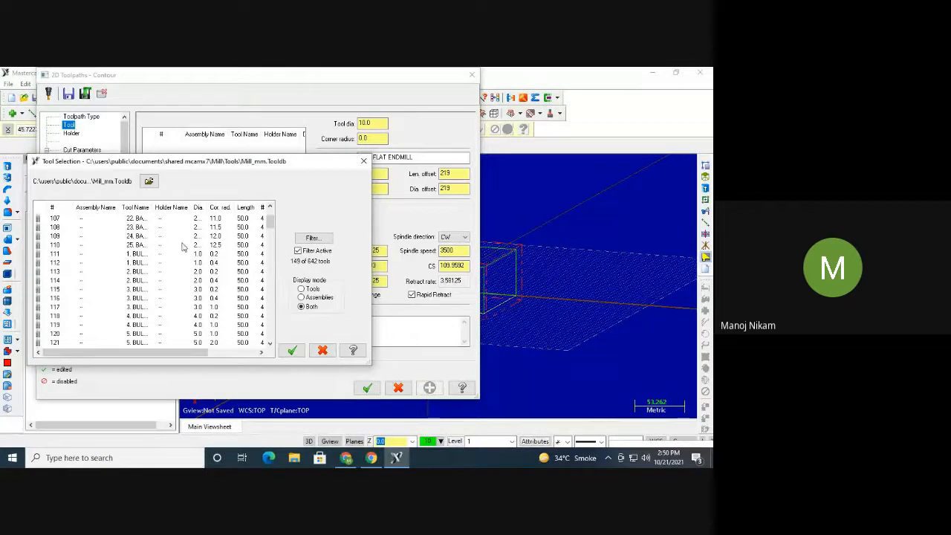
pyautogui.click(198, 209)
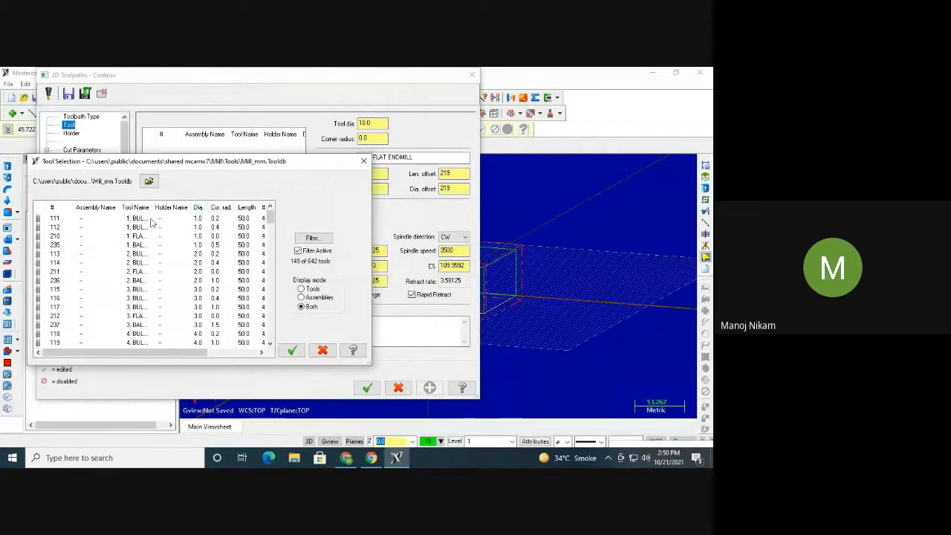
pyautogui.scroll(-12, 148, 287)
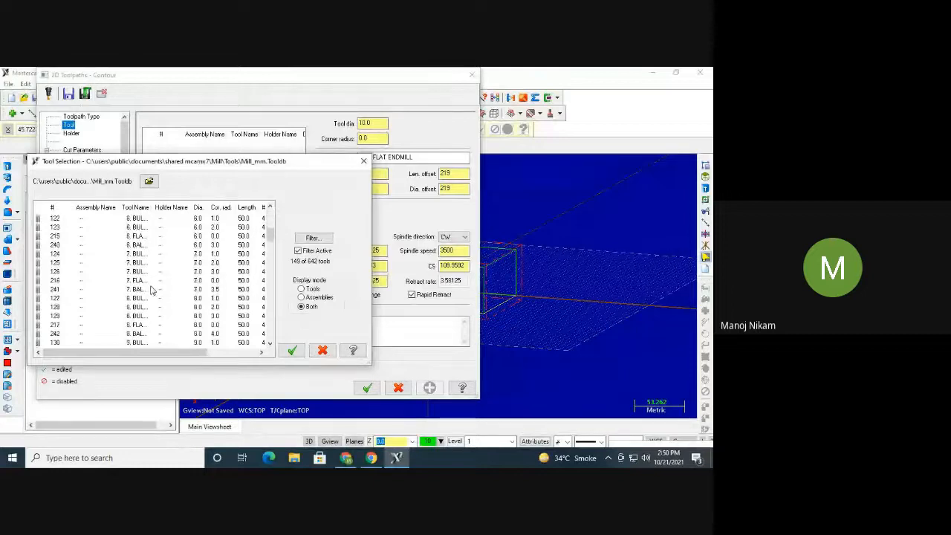
pyautogui.scroll(-15, 152, 290)
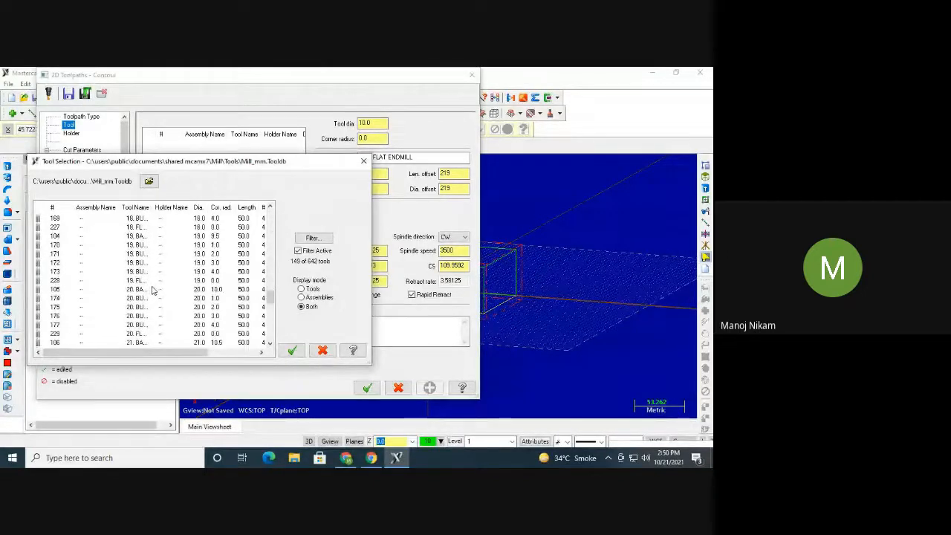
pyautogui.scroll(16, 153, 283)
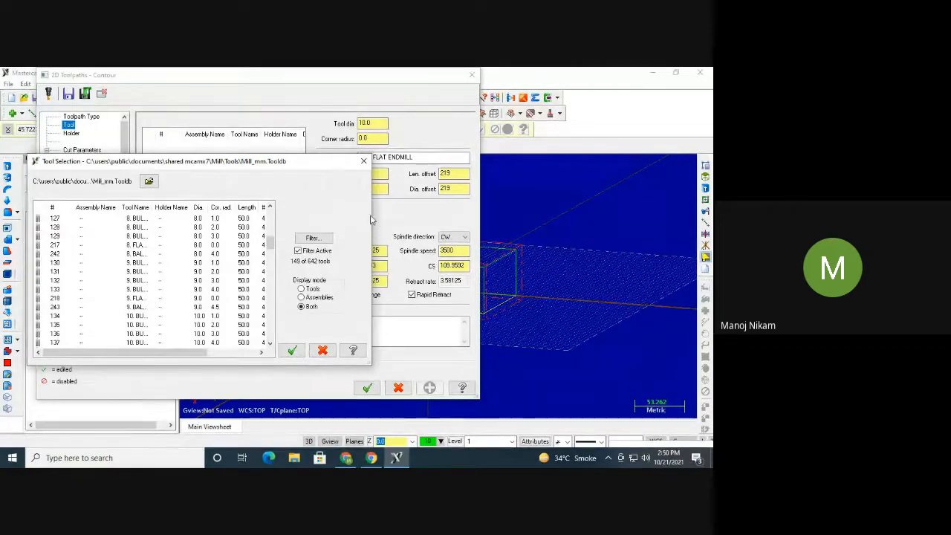
# Widen the tool list to show full tool names and pick the 1 mm bull endmill with 0.2 radius
pyautogui.moveTo(369, 223); pyautogui.dragTo(578, 245)
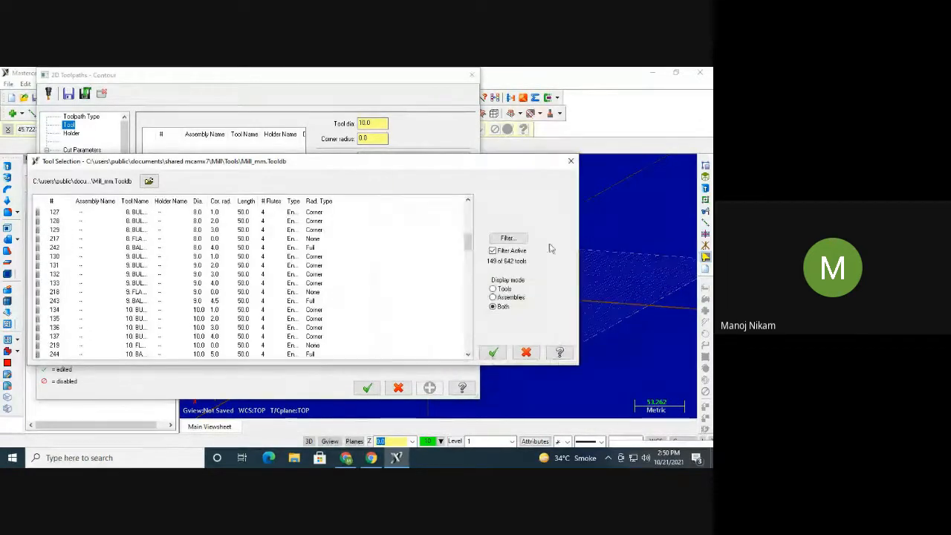
pyautogui.scroll(7, 387, 256)
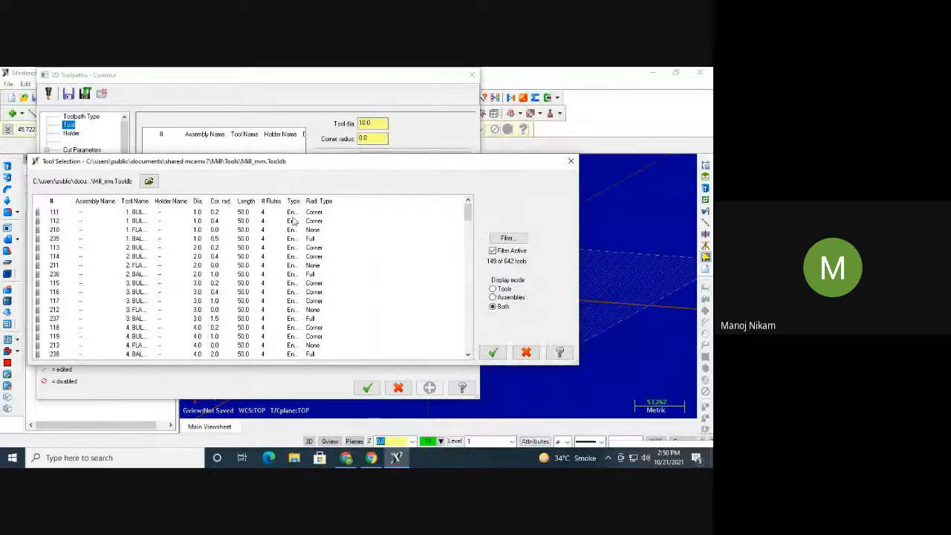
pyautogui.moveTo(154, 201); pyautogui.dragTo(236, 199)
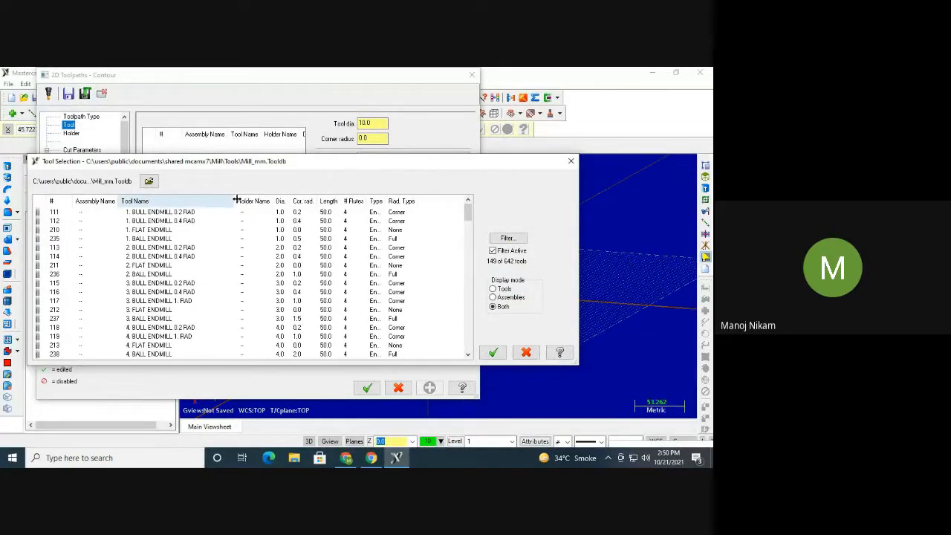
pyautogui.click(282, 214)
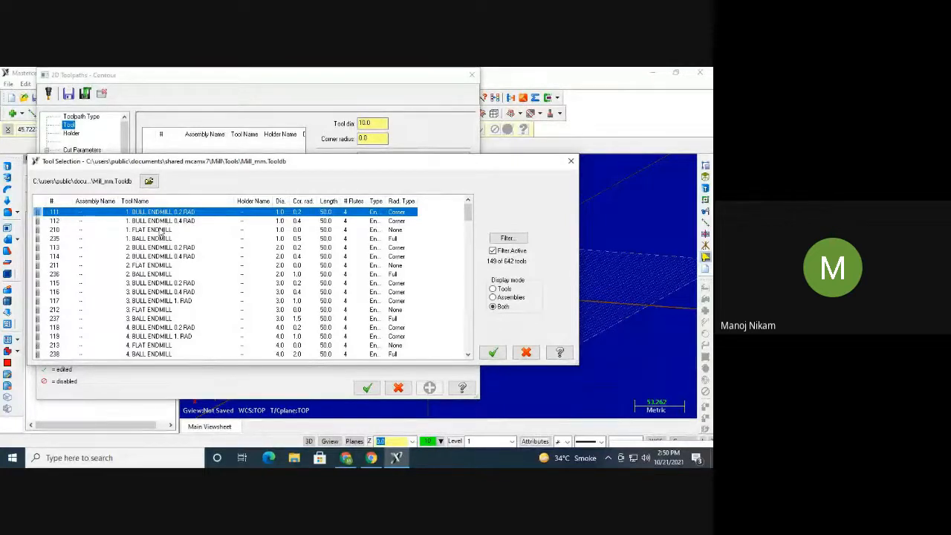
pyautogui.doubleClick(164, 214)
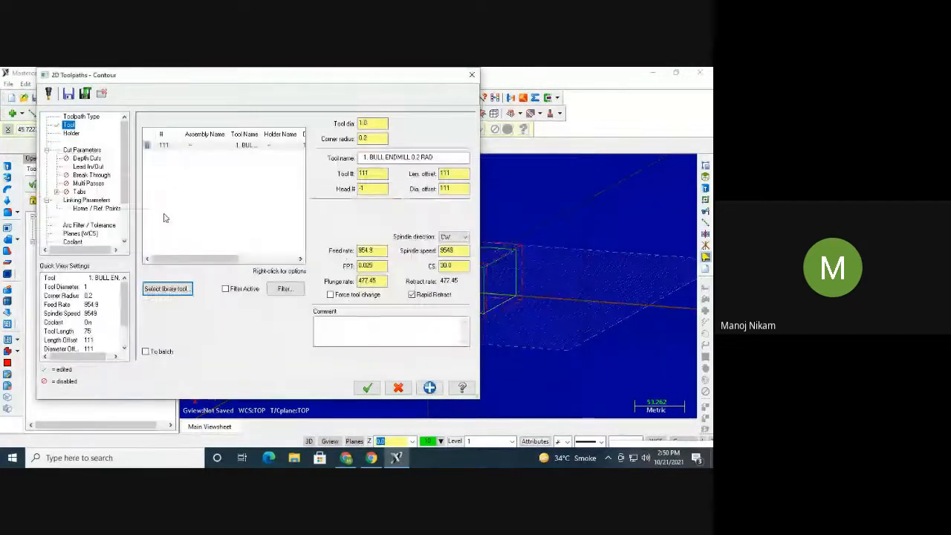
# Edit the definition of the chosen 1 mm bull endmill and set its corner radius to 0
pyautogui.click(216, 146)
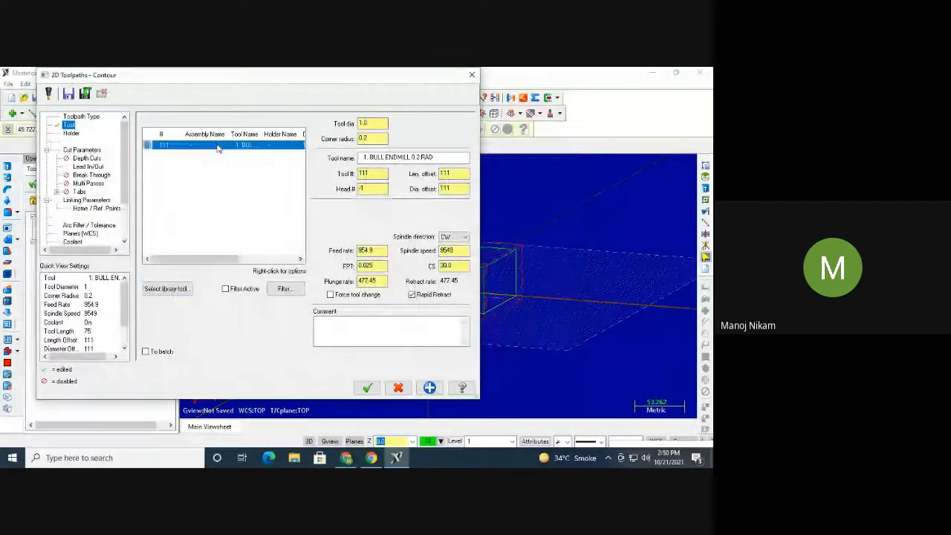
pyautogui.doubleClick(167, 147)
pyautogui.moveTo(144, 175); pyautogui.dragTo(324, 130)
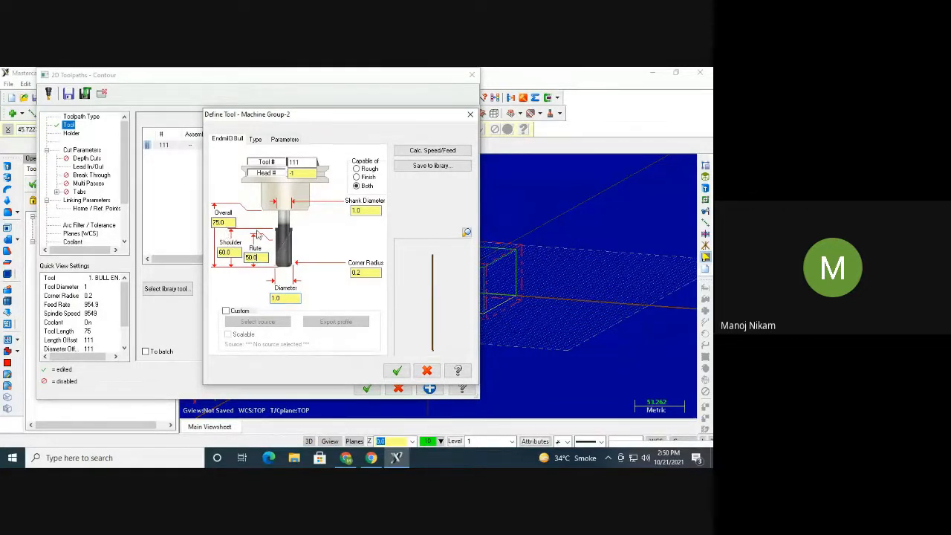
pyautogui.click(233, 252)
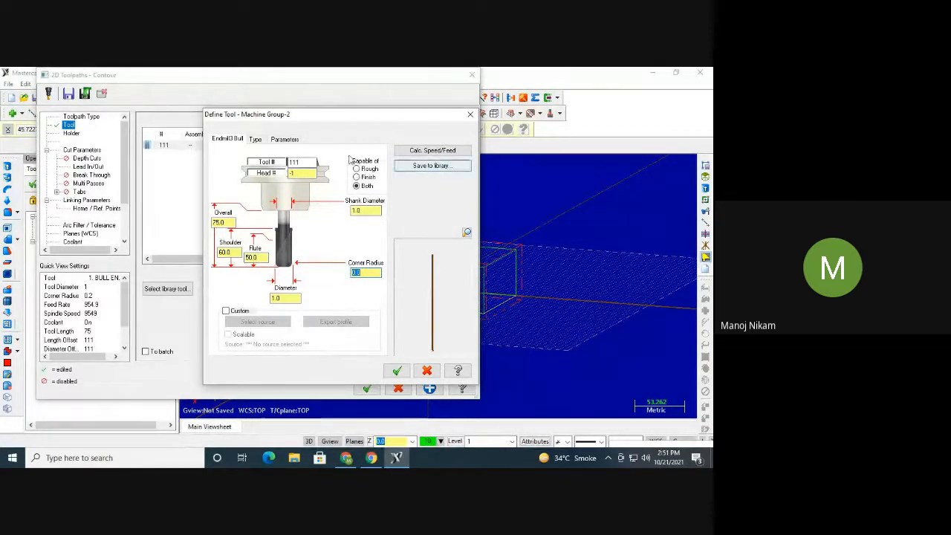
# Review the tool's type and parameters, including the diameter and length offset numbers, and accept the tool definition
pyautogui.click(255, 139)
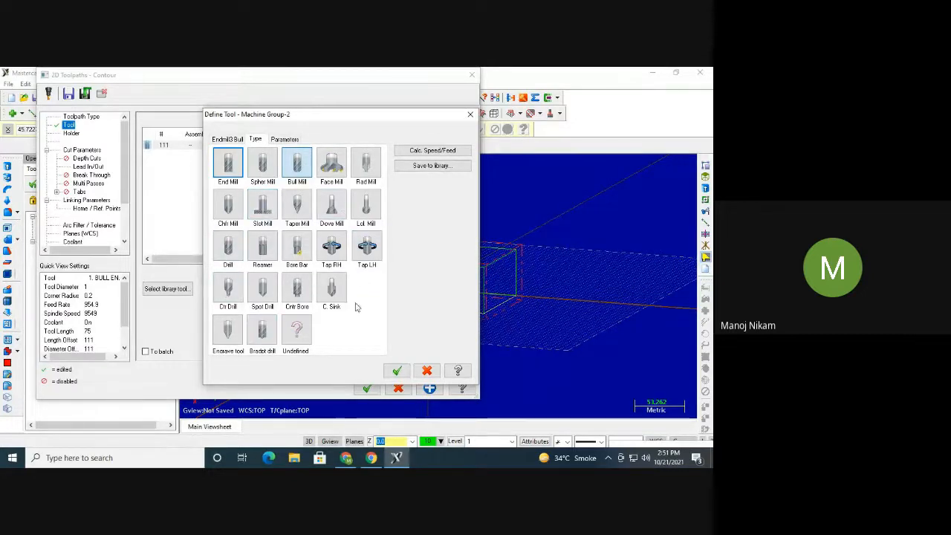
pyautogui.click(286, 139)
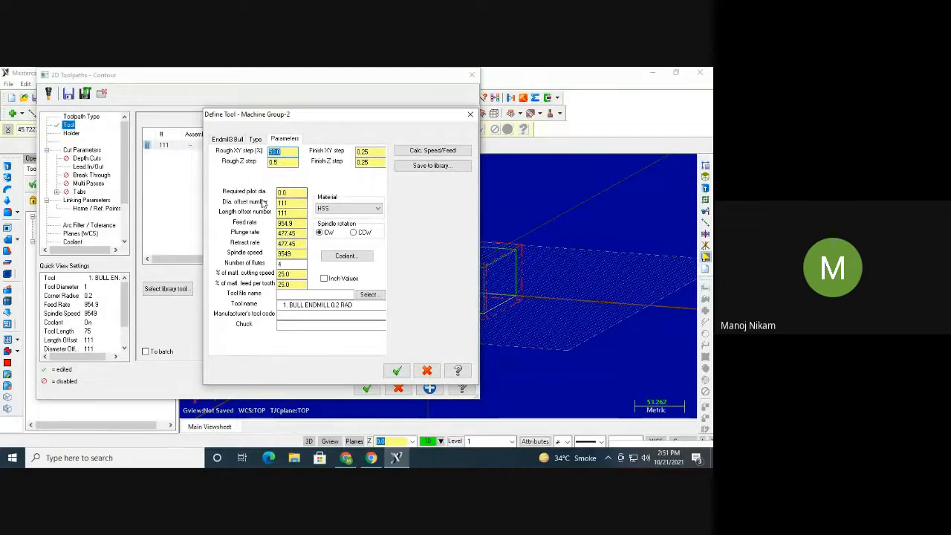
pyautogui.click(286, 202)
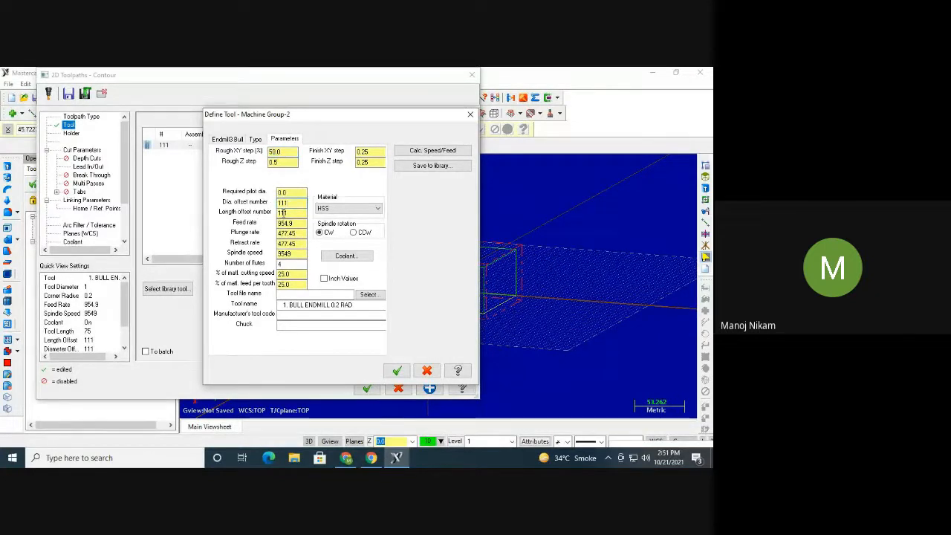
pyautogui.click(293, 213)
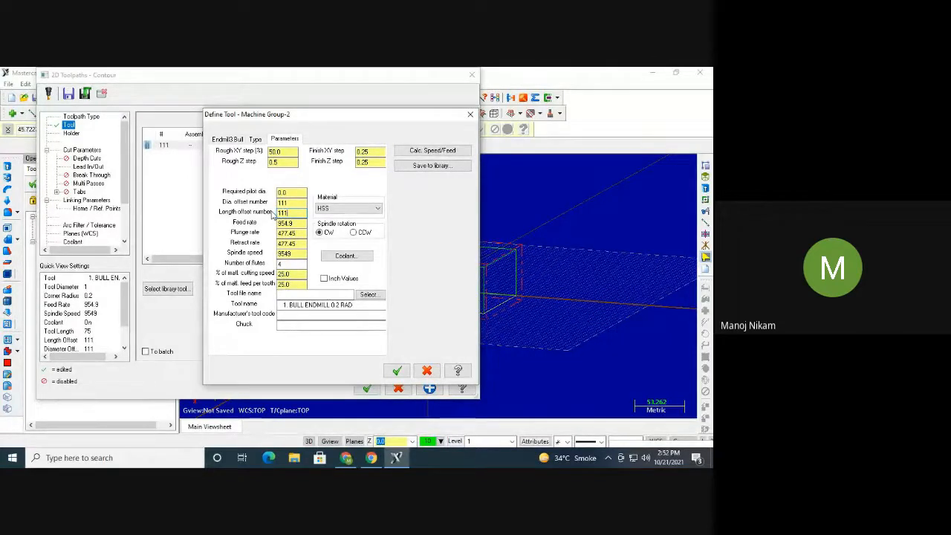
pyautogui.click(397, 370)
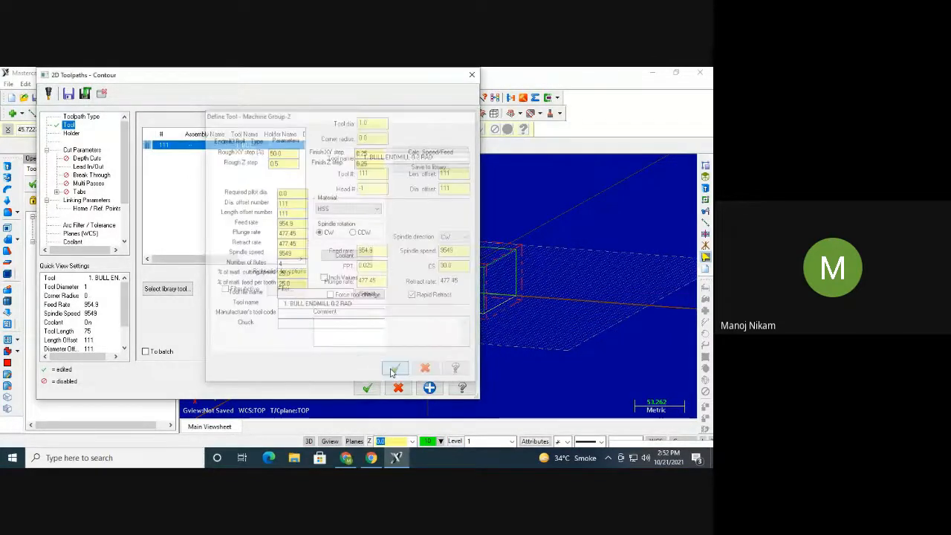
pyautogui.click(375, 122)
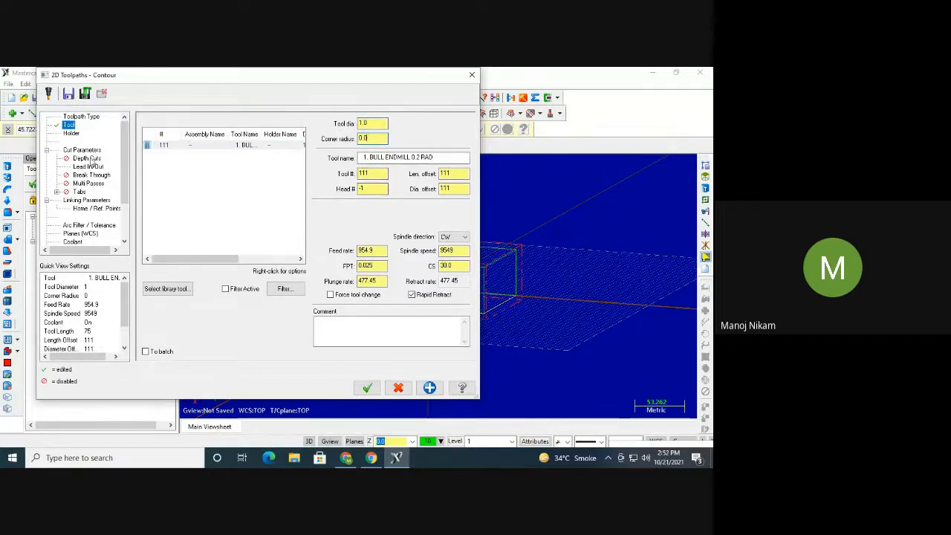
# Review the default holder's segment height, upper diameter and lower diameter
pyautogui.click(71, 134)
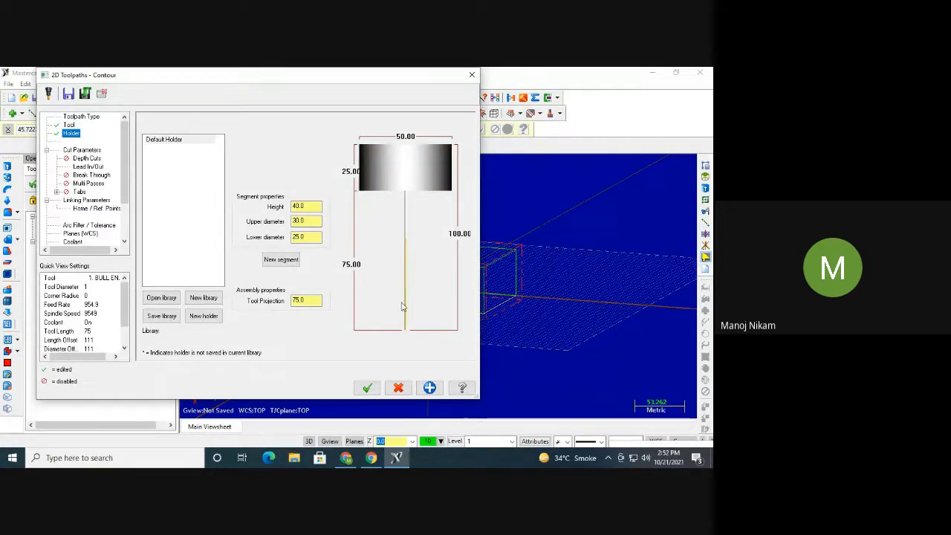
pyautogui.doubleClick(306, 206)
pyautogui.click(307, 221)
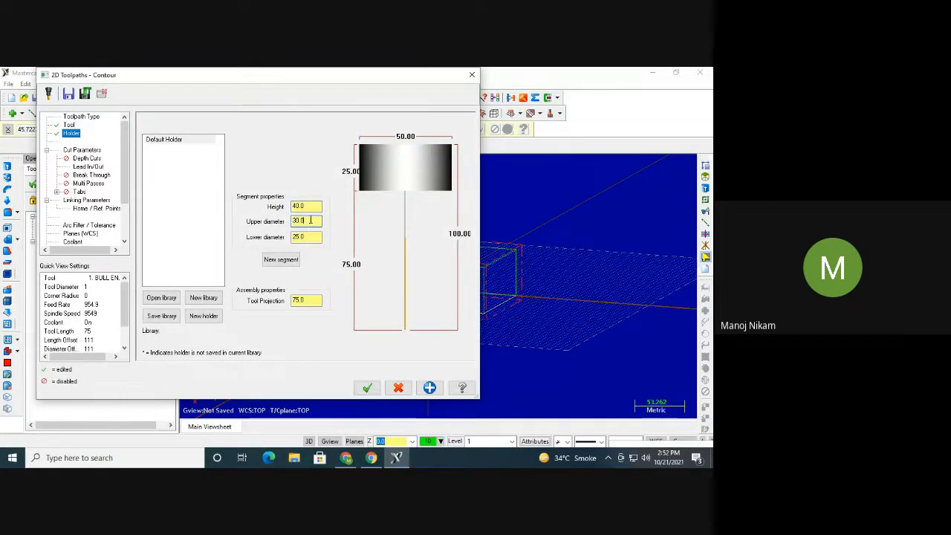
pyautogui.doubleClick(310, 220)
pyautogui.click(301, 235)
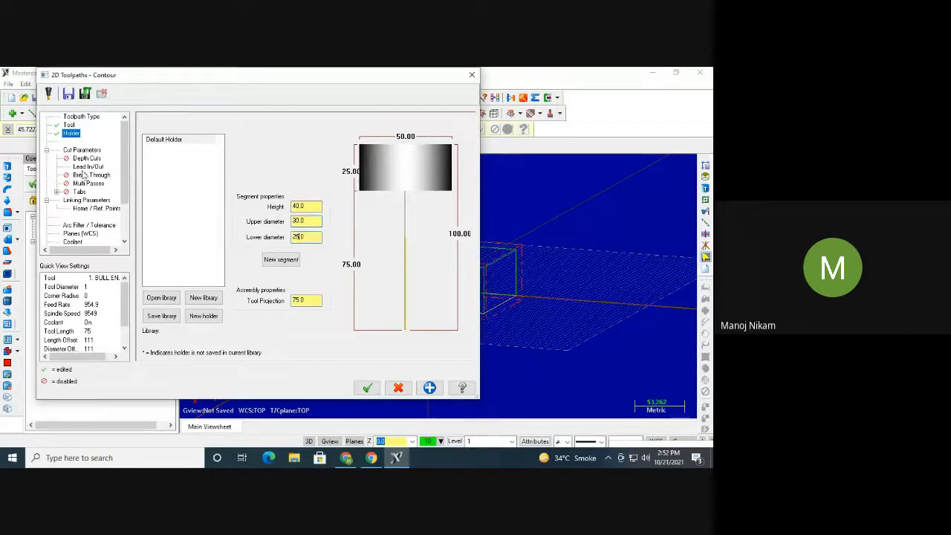
# Show the contour's cut parameters and examine the compensation settings against the block's chained geometry
pyautogui.click(47, 150)
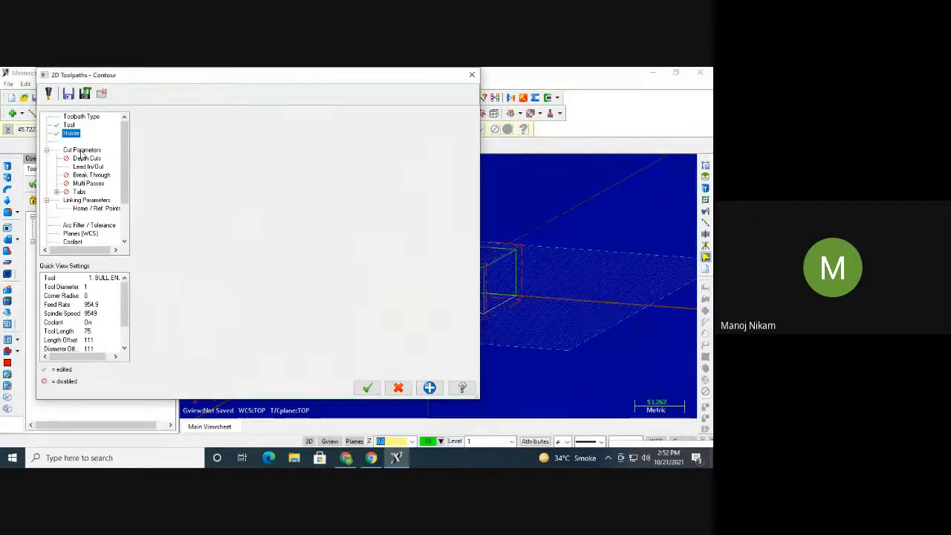
pyautogui.click(47, 150)
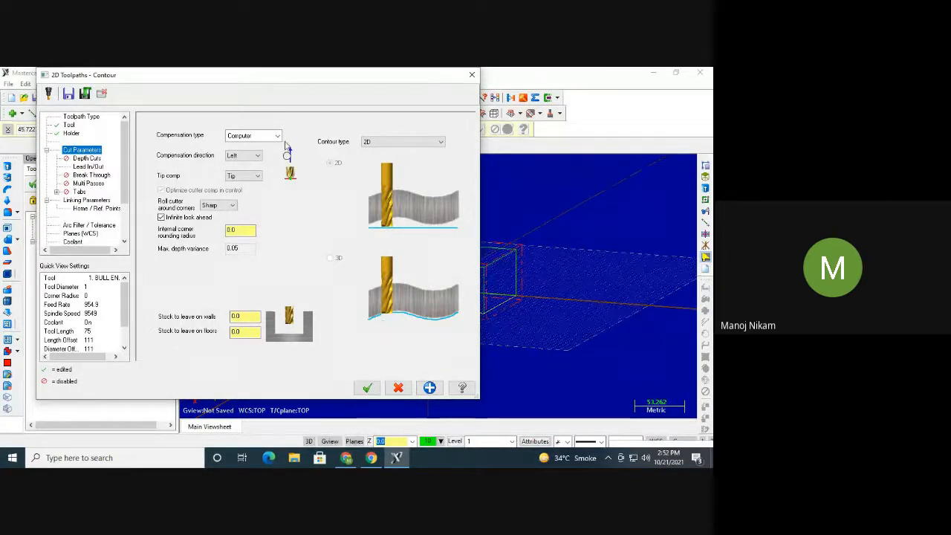
pyautogui.moveTo(352, 77); pyautogui.dragTo(221, 101)
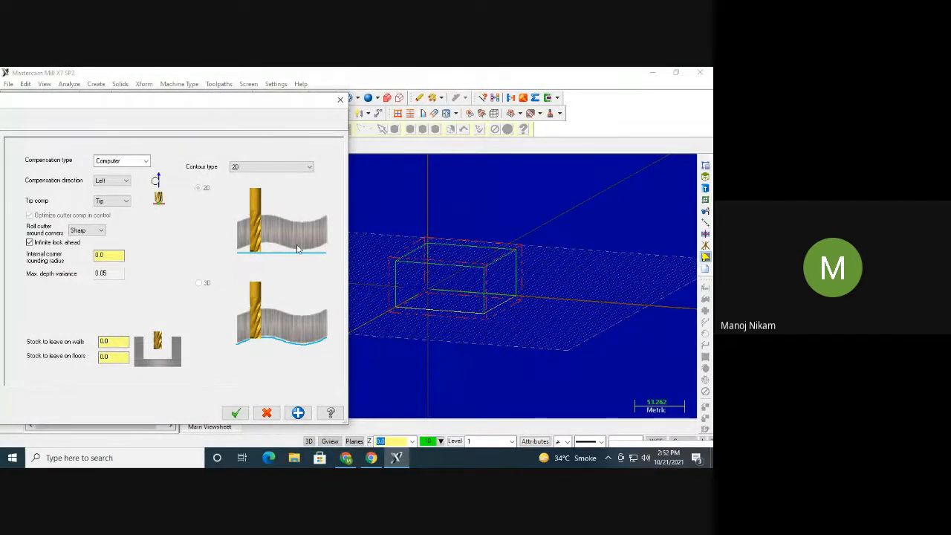
pyautogui.moveTo(281, 108); pyautogui.dragTo(182, 139)
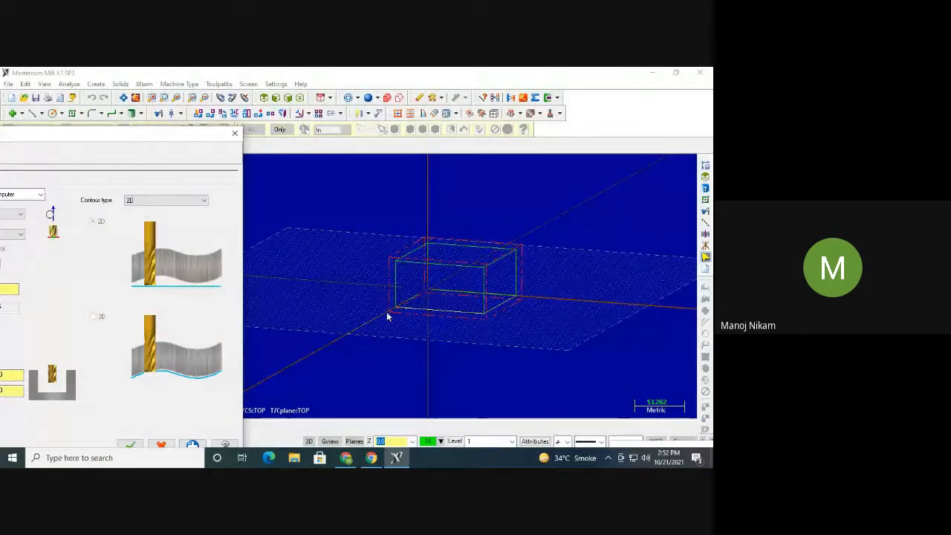
pyautogui.moveTo(102, 144); pyautogui.dragTo(299, 142)
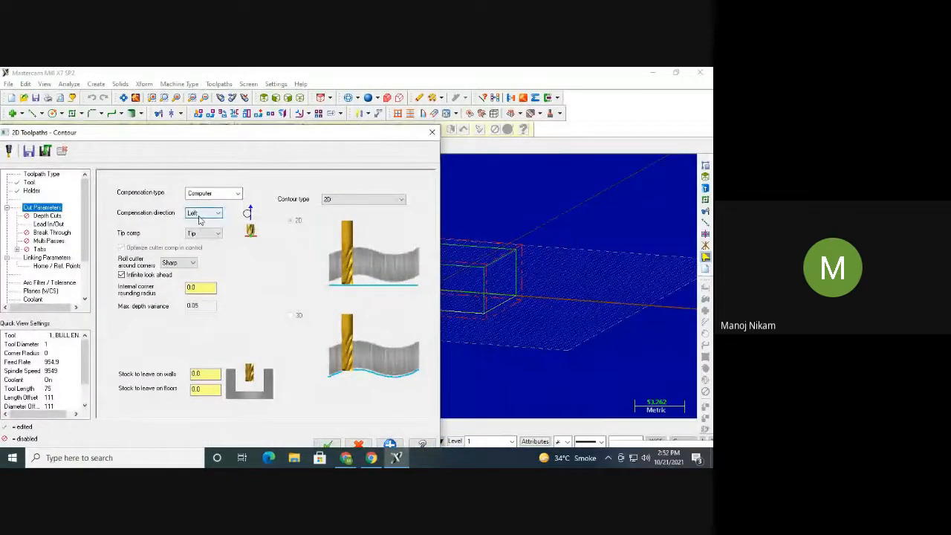
# Choose Computer as the contour's compensation type and enable depth cuts
pyautogui.click(236, 194)
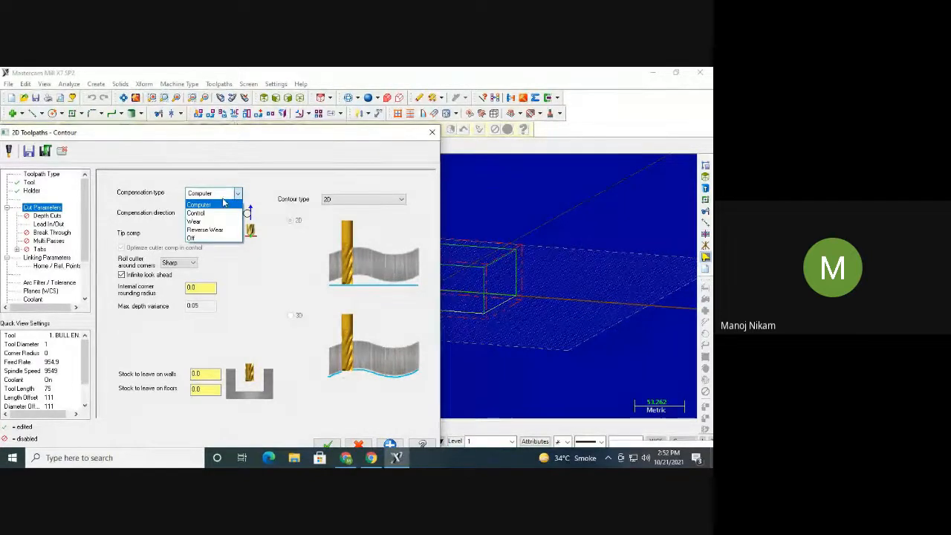
pyautogui.click(211, 205)
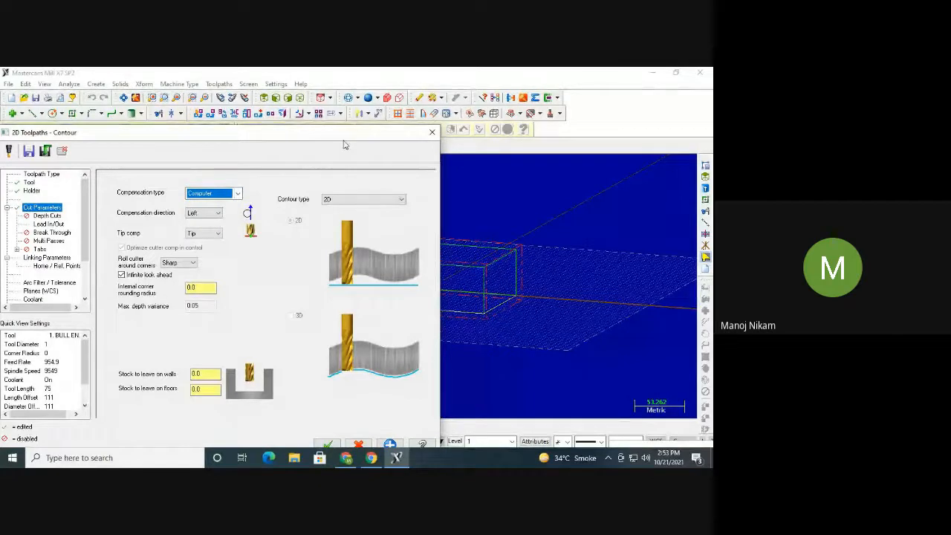
pyautogui.moveTo(344, 140); pyautogui.dragTo(446, 101)
pyautogui.click(207, 177)
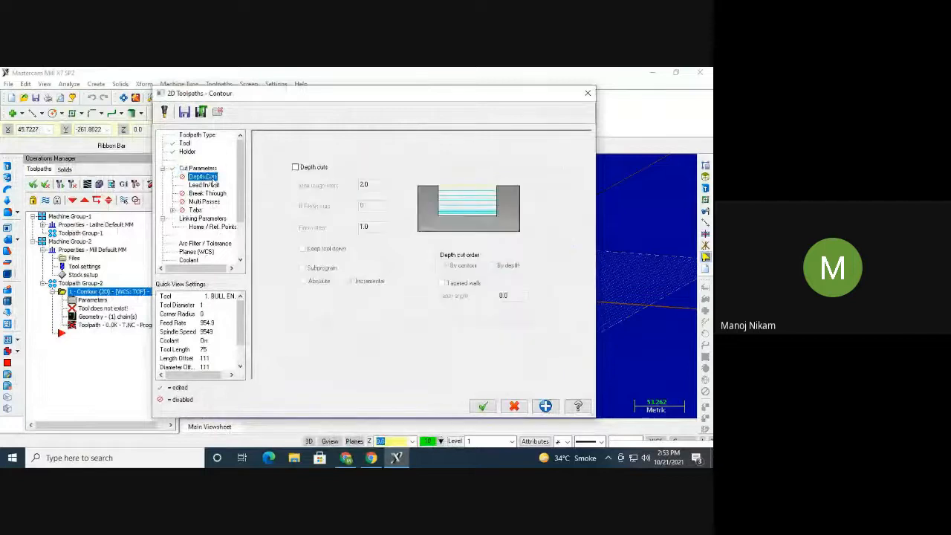
pyautogui.click(296, 167)
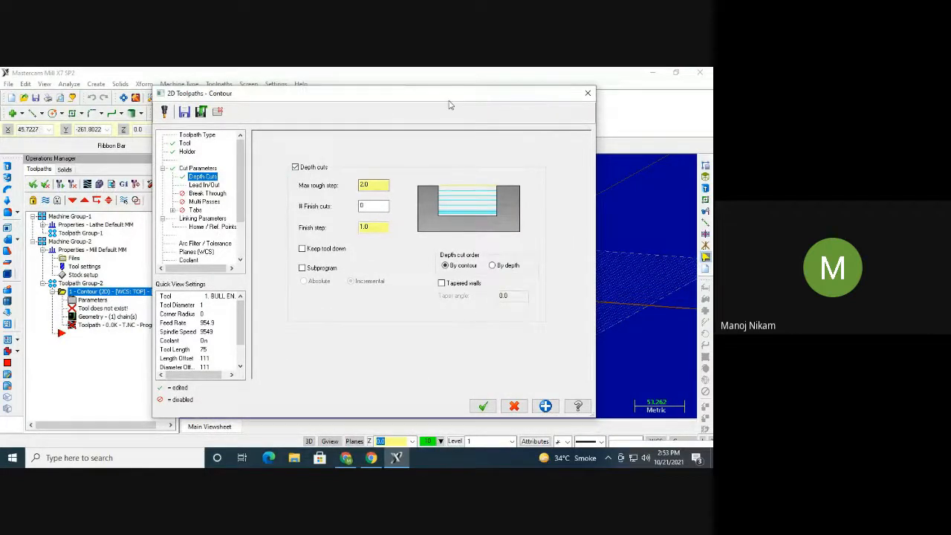
# Examine the depth cuts' max rough step and finish step against the block, and review the lead in/out settings
pyautogui.moveTo(470, 105); pyautogui.dragTo(237, 99)
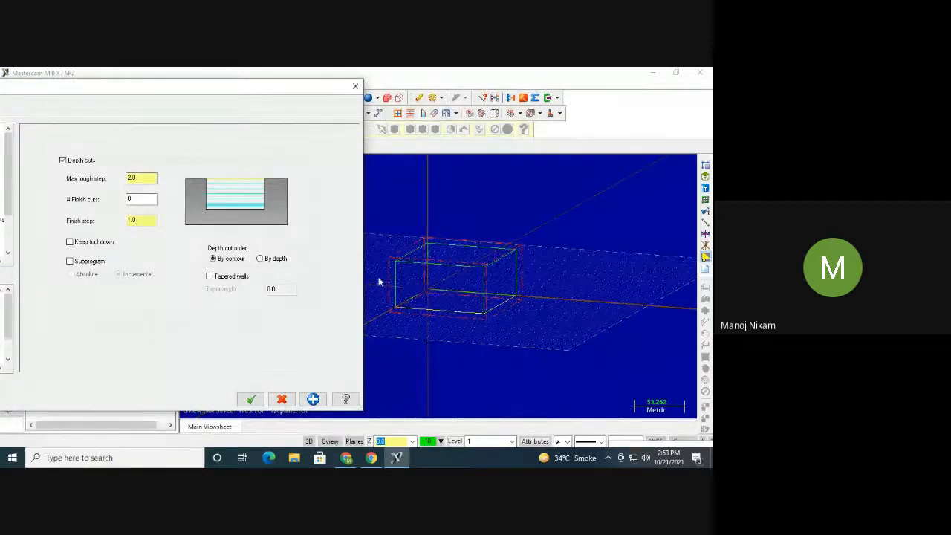
pyautogui.click(146, 221)
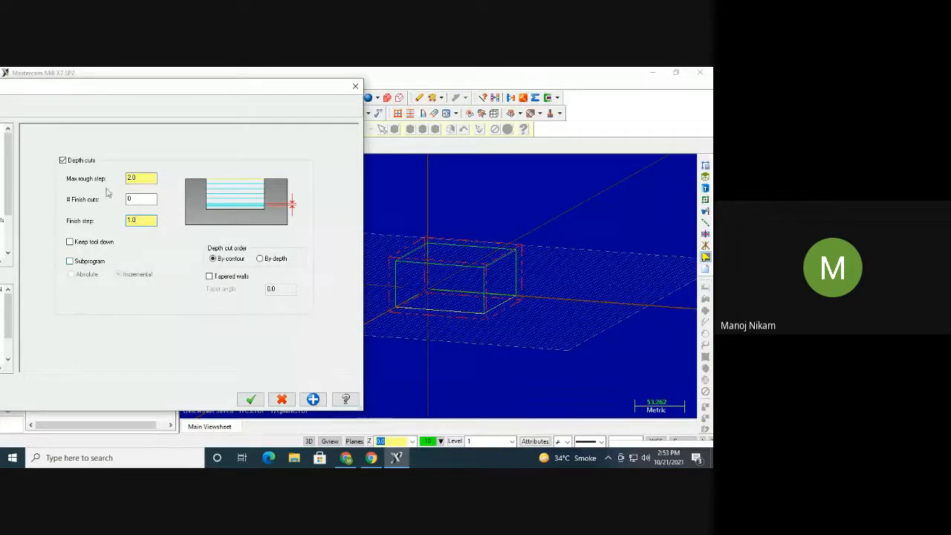
pyautogui.click(148, 179)
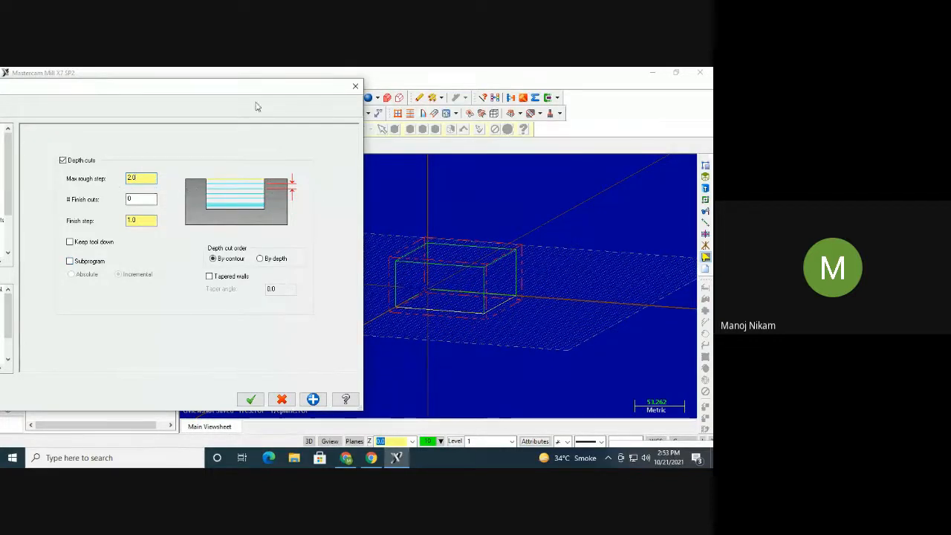
pyautogui.moveTo(255, 106); pyautogui.dragTo(450, 100)
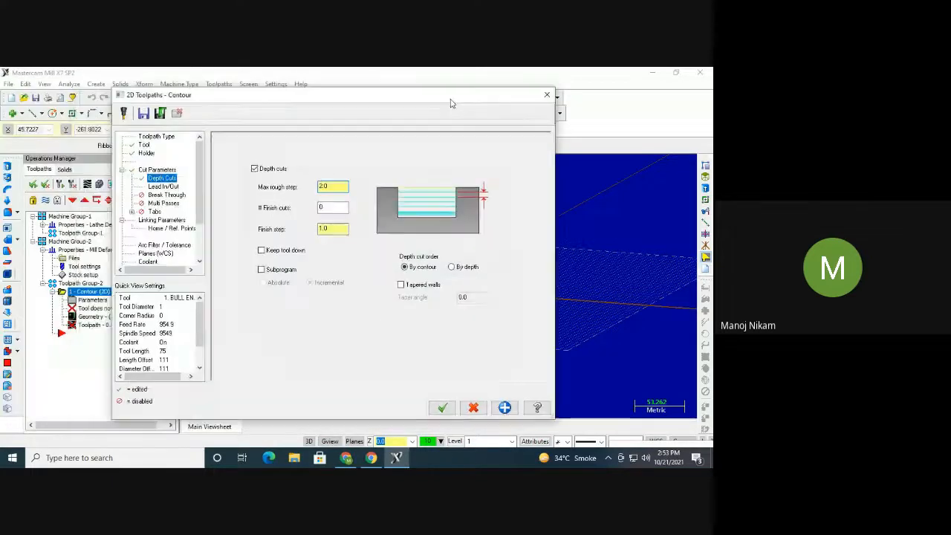
pyautogui.click(163, 186)
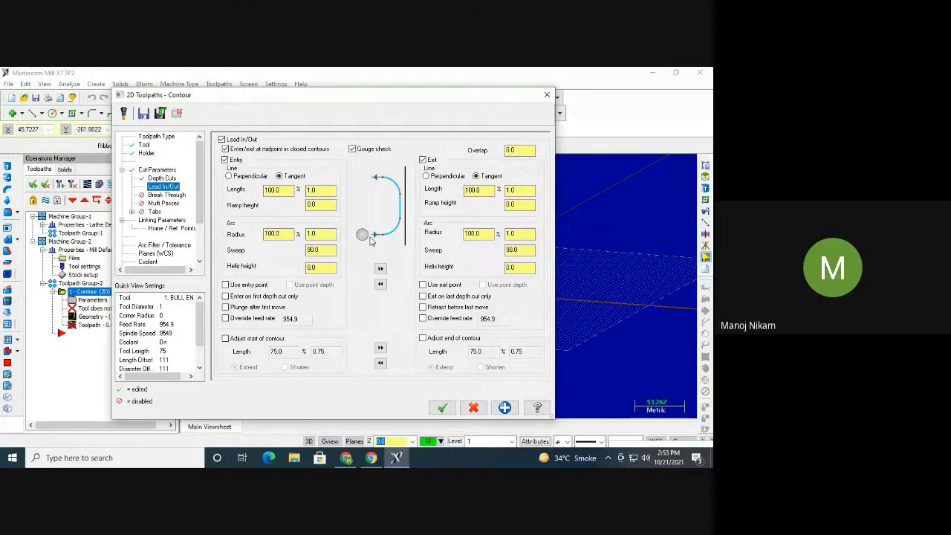
# Enable break through for the contour and set the break through amount to 2
pyautogui.click(168, 195)
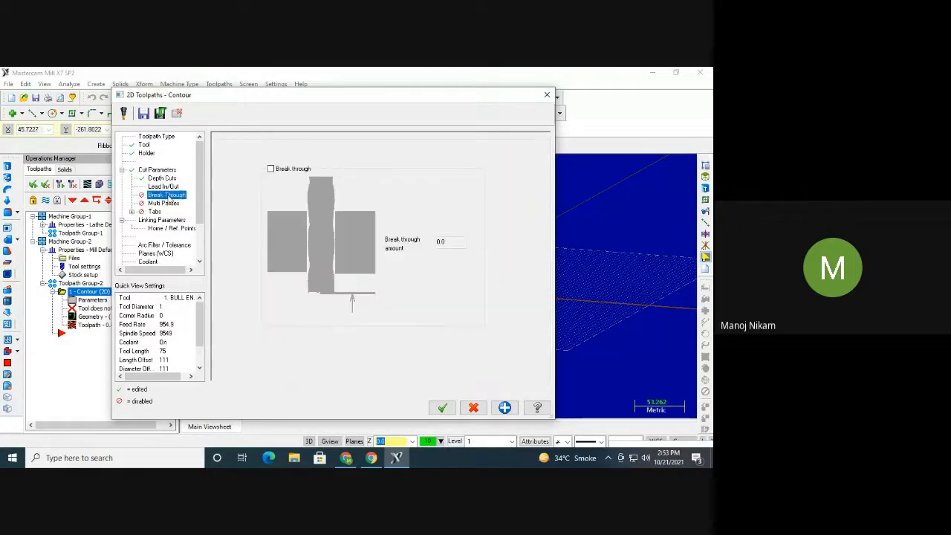
pyautogui.click(276, 169)
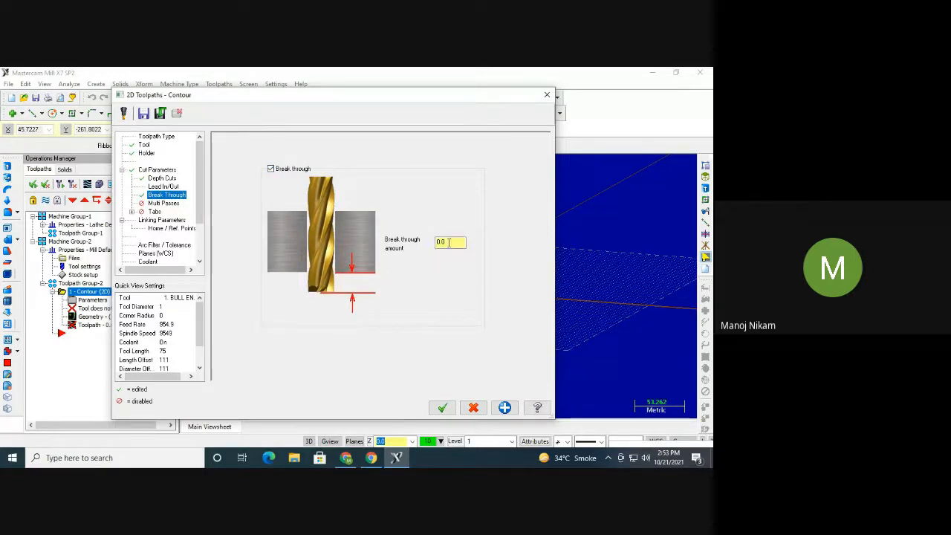
pyautogui.moveTo(452, 243); pyautogui.dragTo(364, 247)
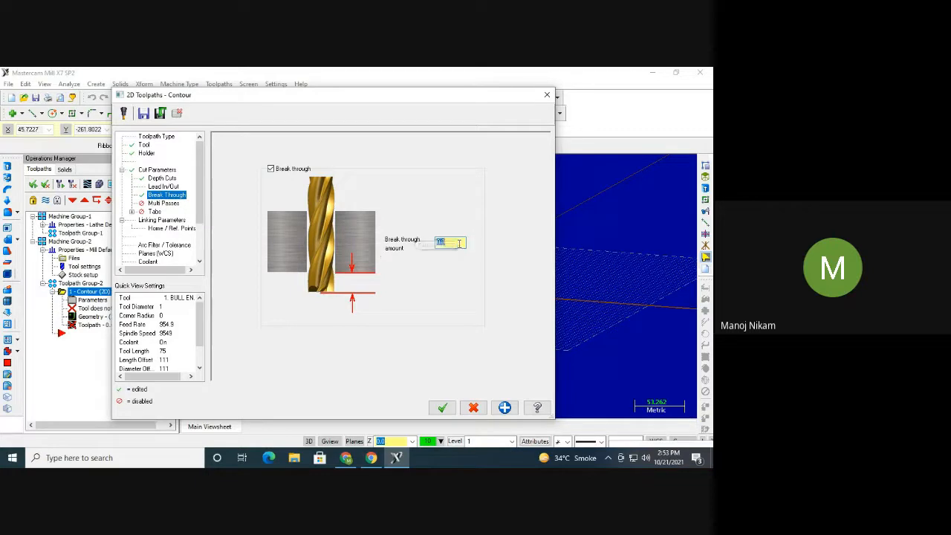
pyautogui.write('2')
pyautogui.press('Return')
# Enable multi passes for the contour and check the roughing pass spacing
pyautogui.click(153, 203)
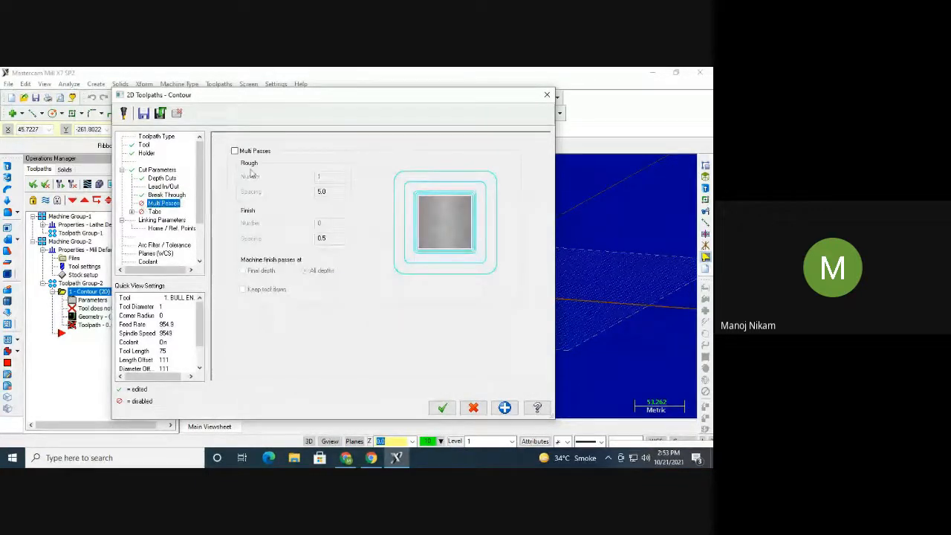
pyautogui.click(235, 151)
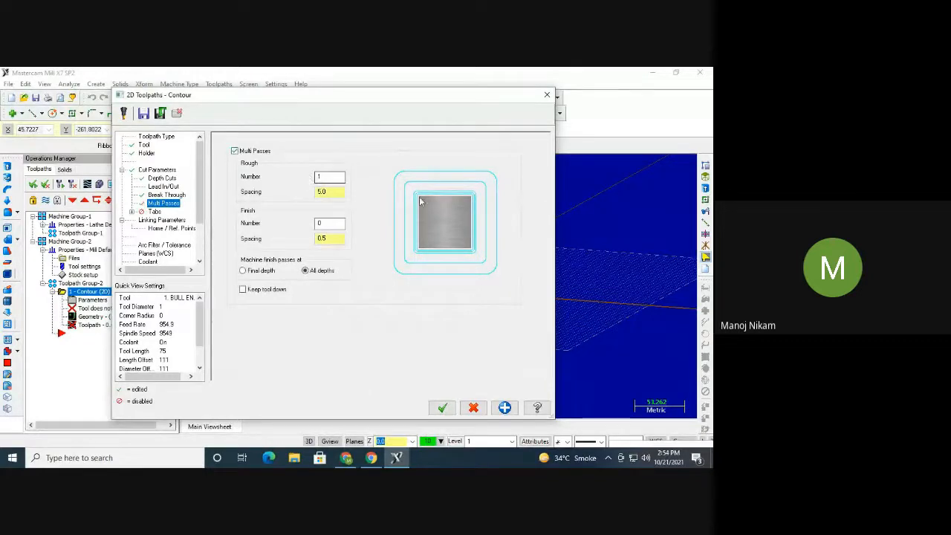
pyautogui.doubleClick(327, 191)
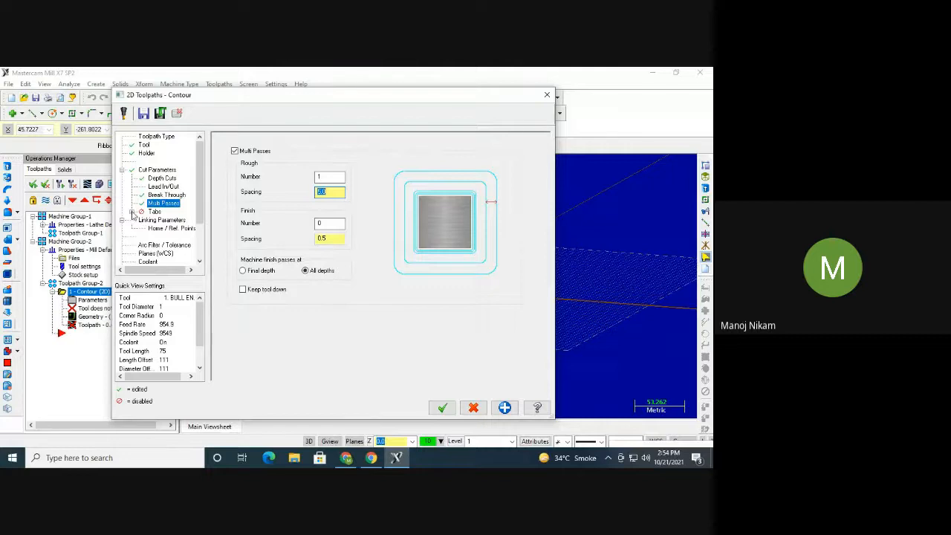
# Look at the contour's tab settings, turning tabs on and back off
pyautogui.click(133, 213)
pyautogui.click(155, 214)
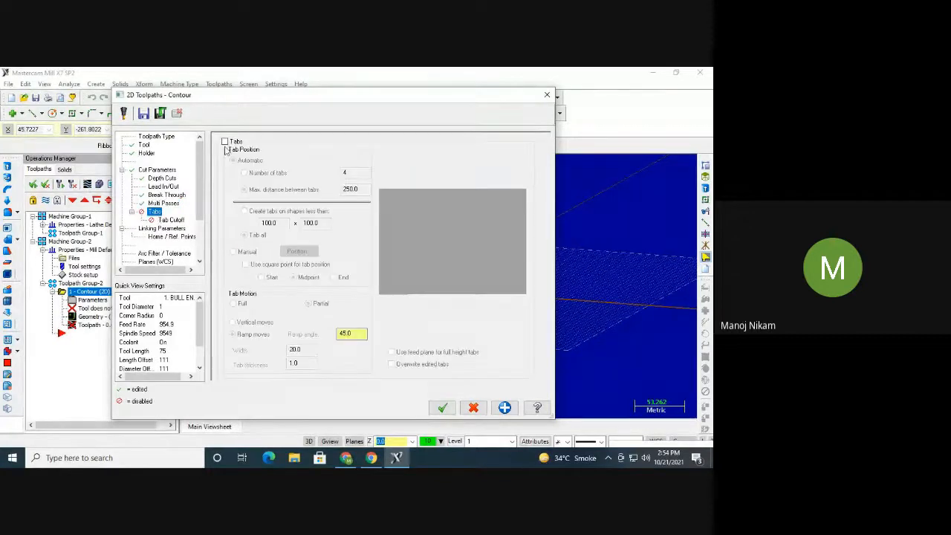
pyautogui.click(225, 141)
pyautogui.click(224, 141)
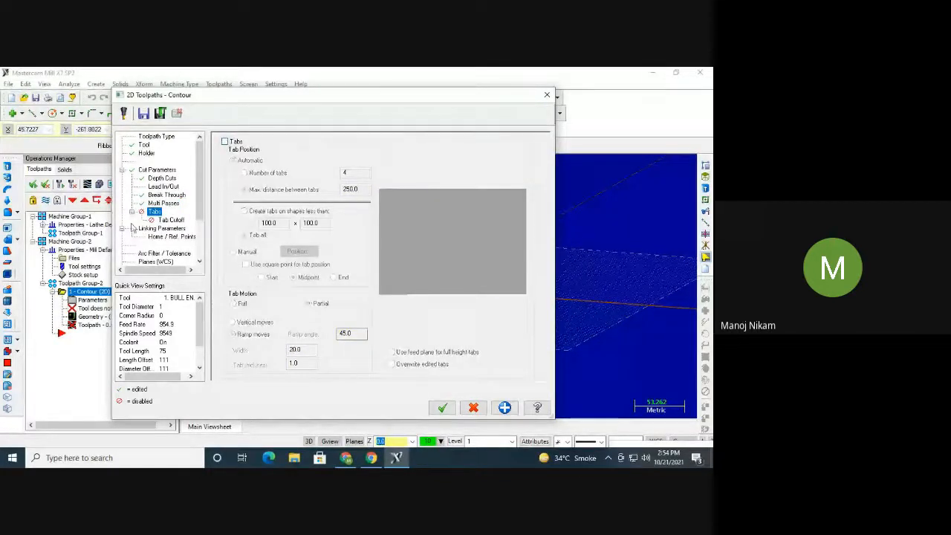
# Enable the clearance height in the linking parameters, using 50.0 absolute
pyautogui.click(159, 228)
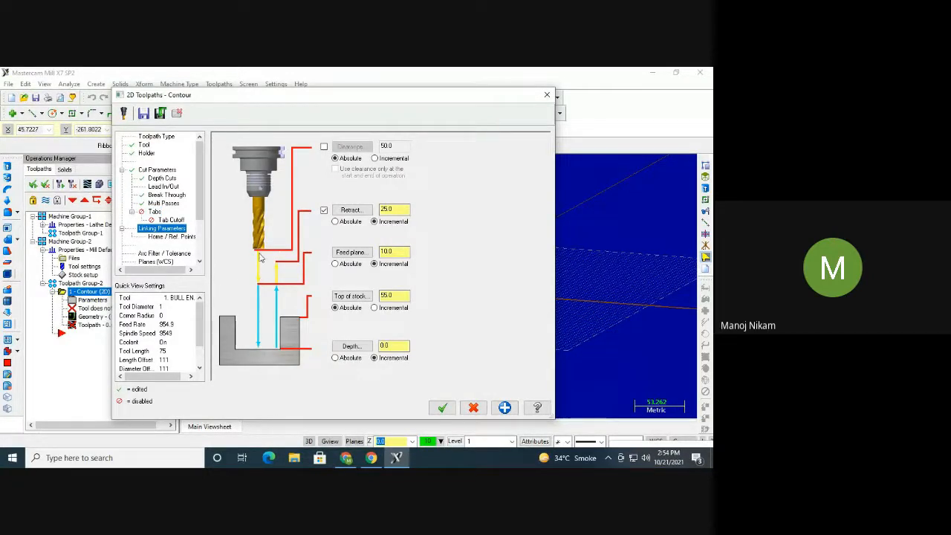
pyautogui.click(324, 147)
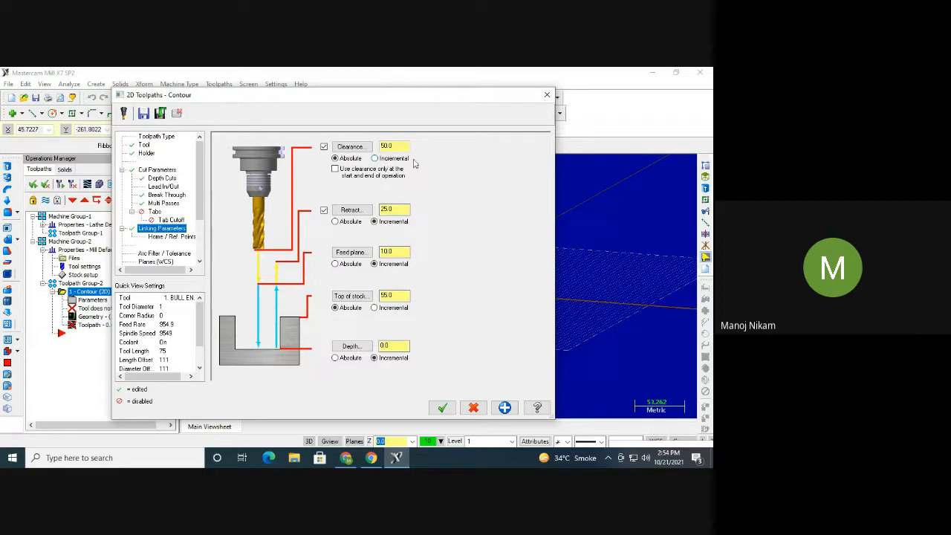
pyautogui.click(393, 146)
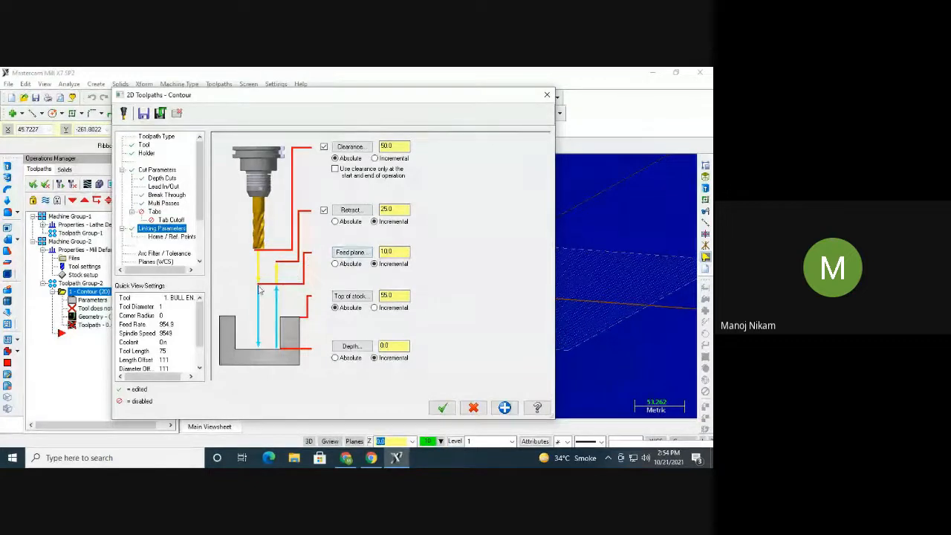
# Pick the top of stock reference on the block's upper edge, and override the value with 55
pyautogui.click(352, 299)
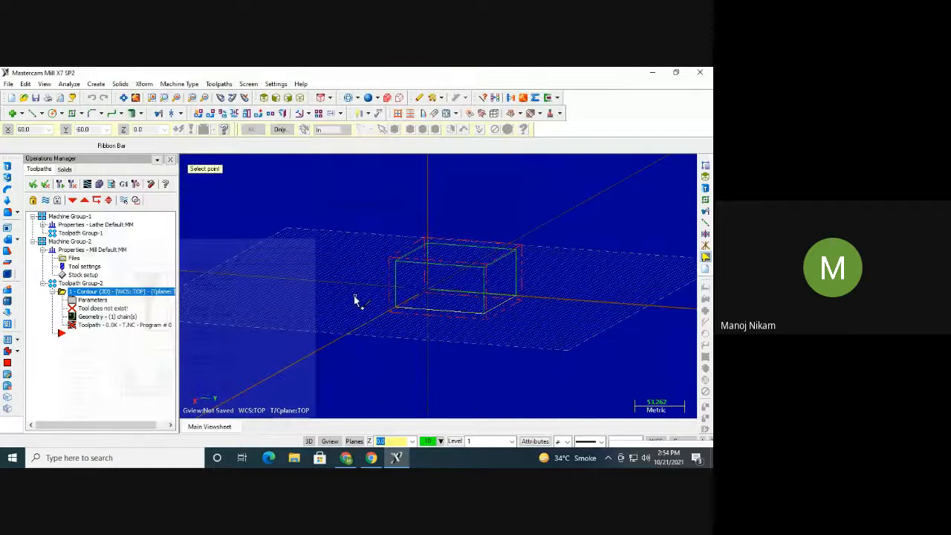
pyautogui.click(501, 268)
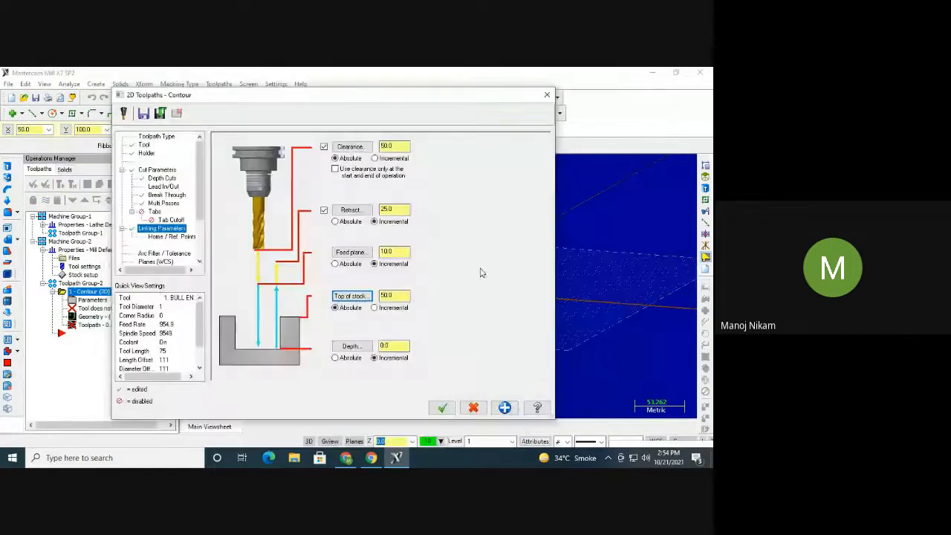
pyautogui.doubleClick(395, 294)
pyautogui.write('55')
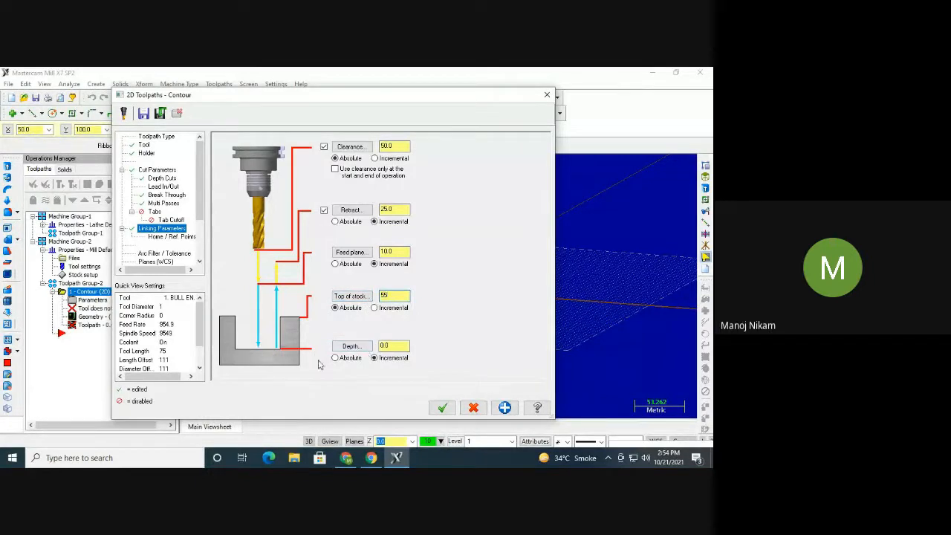
# Pick the depth reference on the block's bottom edge, override it with -5, and make the depth absolute
pyautogui.click(352, 347)
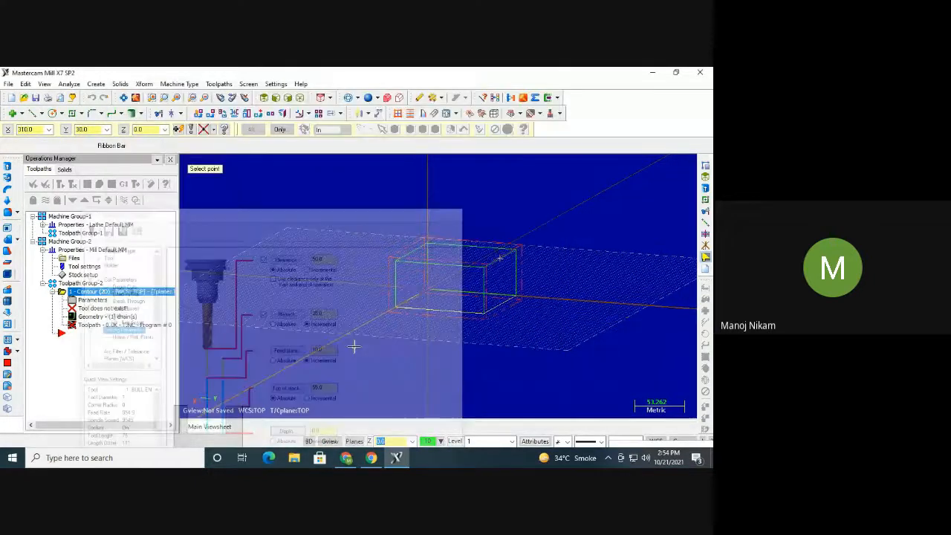
pyautogui.click(440, 315)
pyautogui.moveTo(391, 345); pyautogui.dragTo(359, 347)
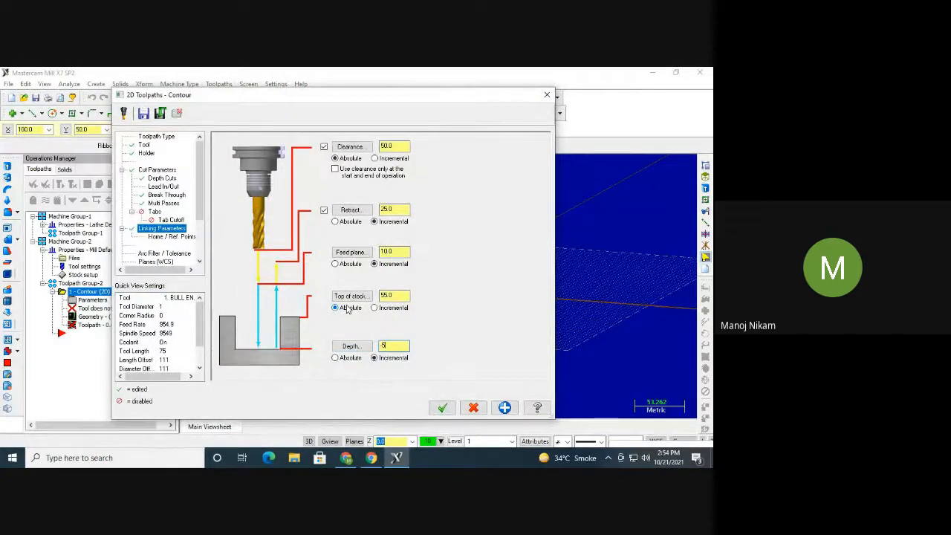
pyautogui.click(358, 358)
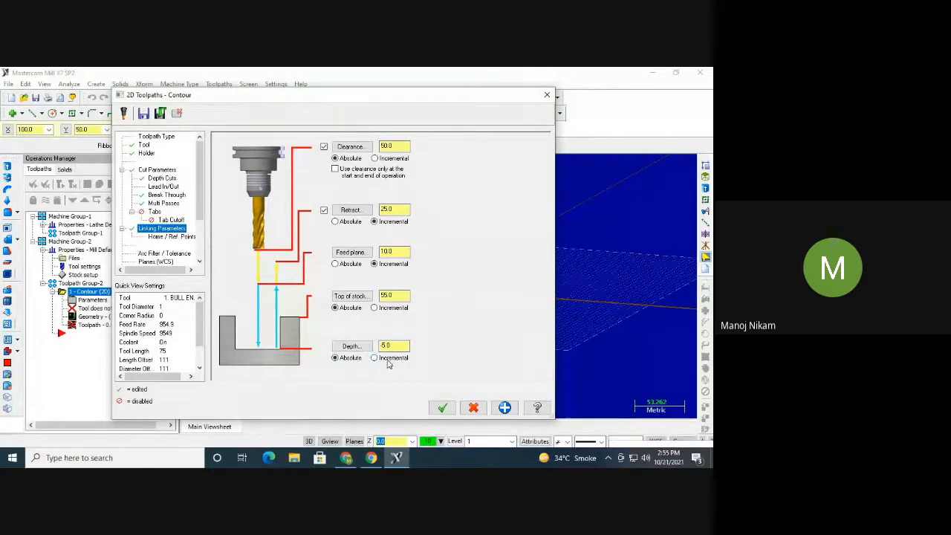
pyautogui.click(398, 293)
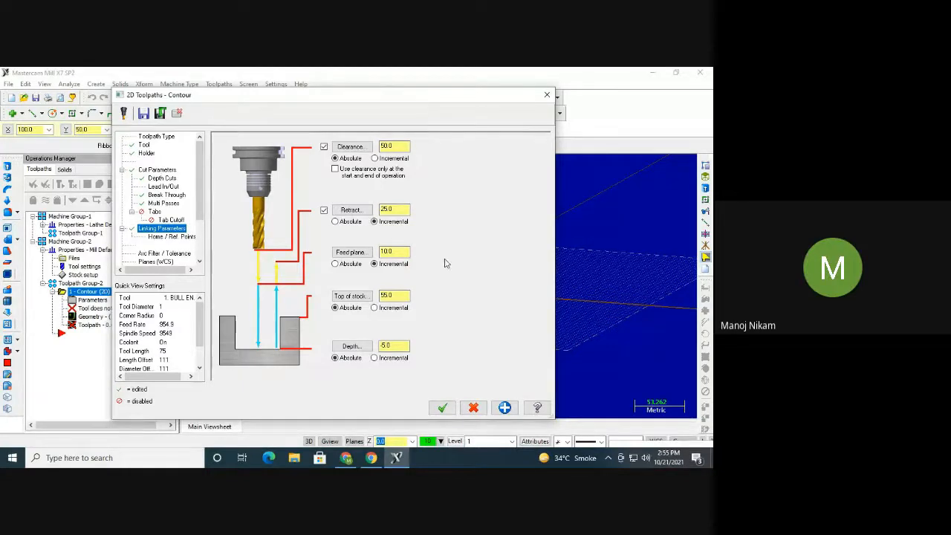
# Review the arc filter, planes, coolant, canned text, misc values and axis control settings, and accept the contour toolpath
pyautogui.scroll(-1, 157, 210)
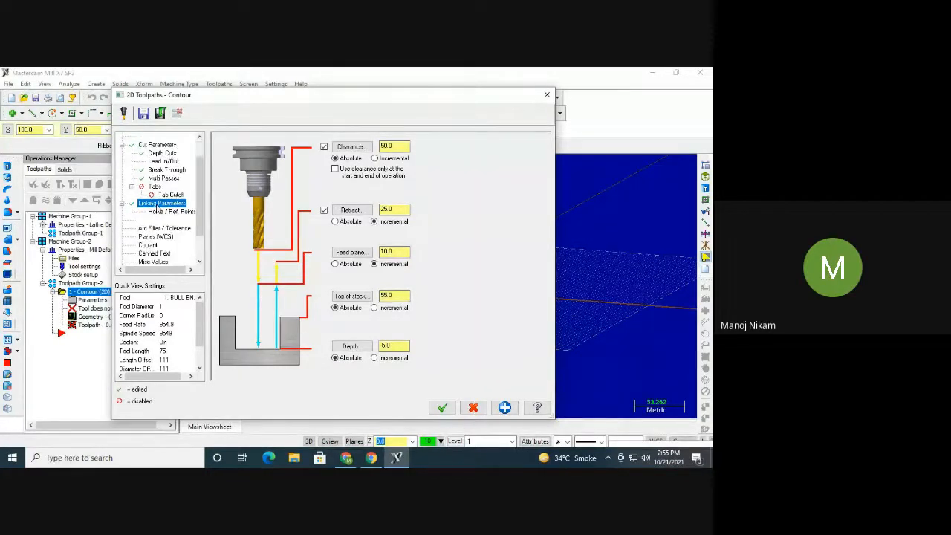
pyautogui.scroll(-1, 157, 210)
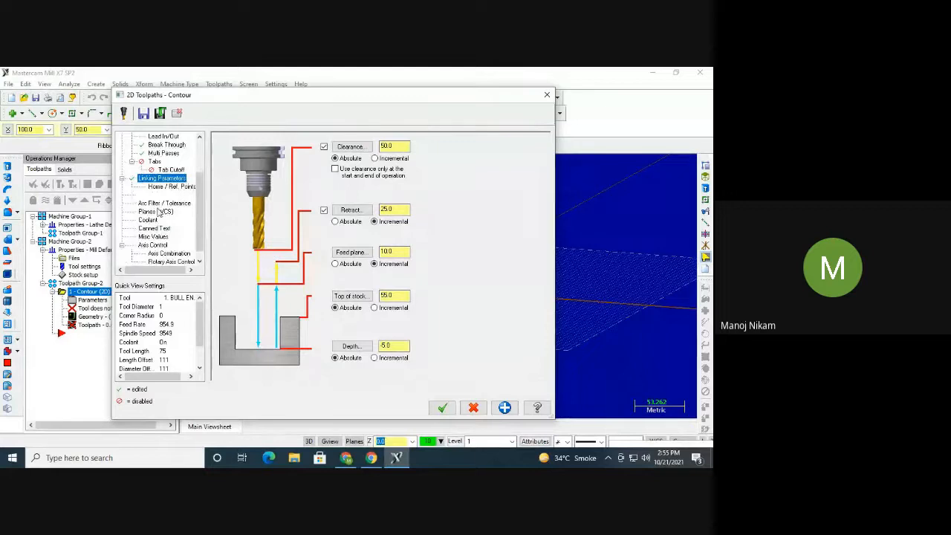
pyautogui.scroll(-1, 159, 212)
pyautogui.click(163, 196)
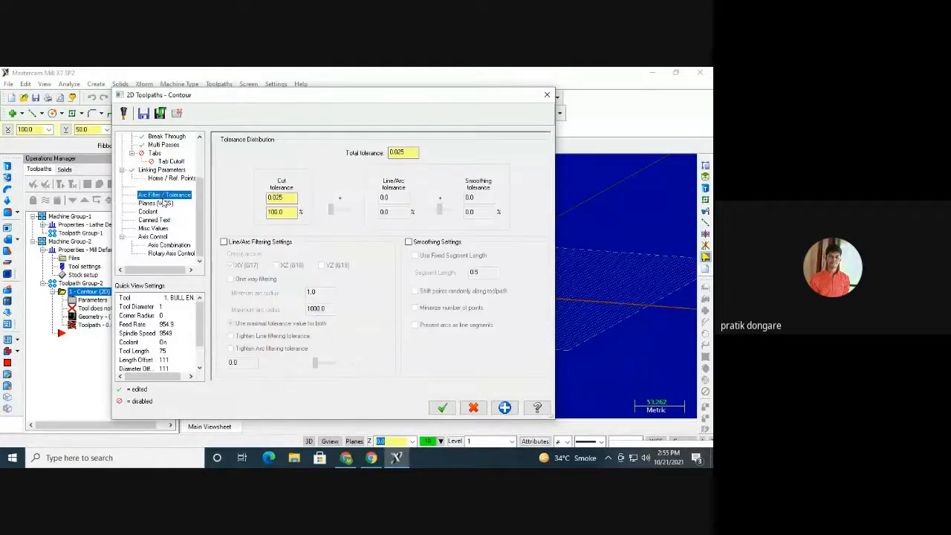
pyautogui.click(157, 204)
pyautogui.click(150, 212)
pyautogui.click(152, 221)
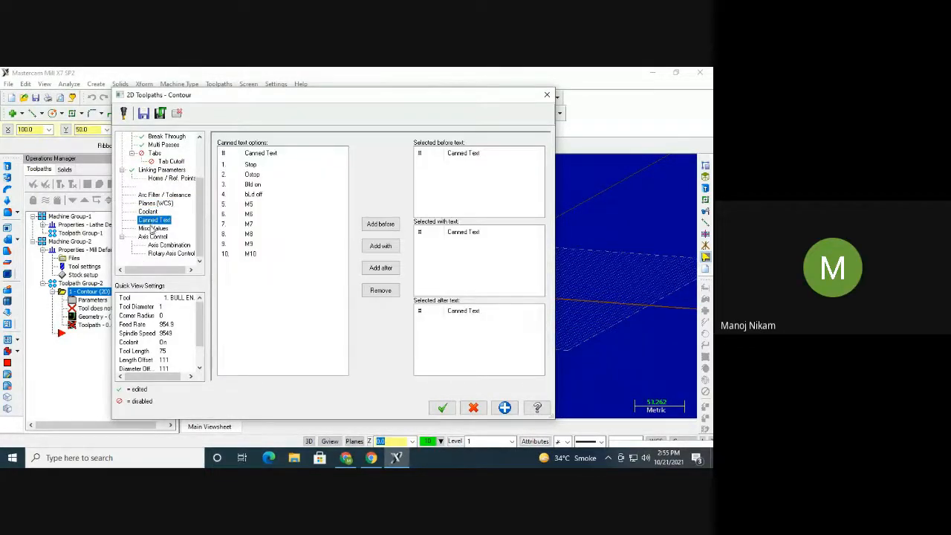
pyautogui.click(153, 229)
pyautogui.click(156, 245)
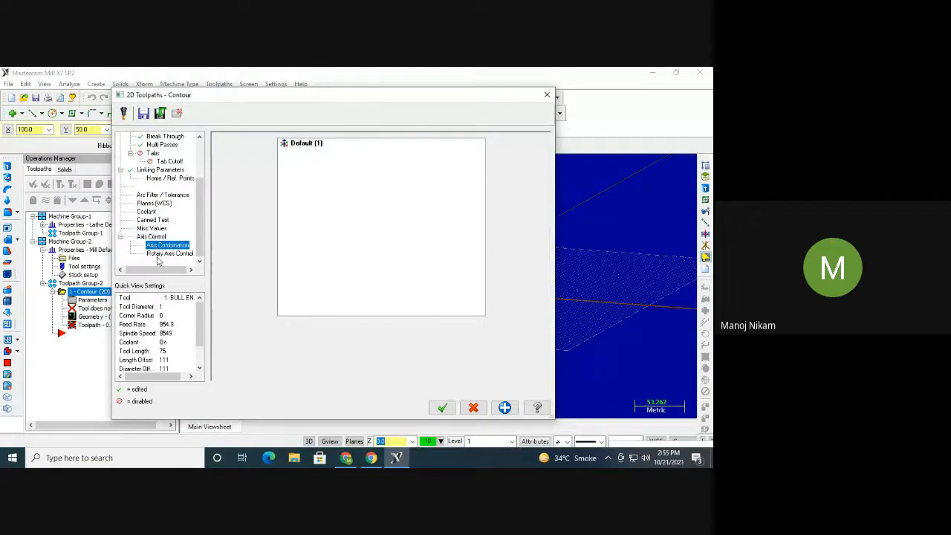
pyautogui.click(157, 253)
pyautogui.click(442, 408)
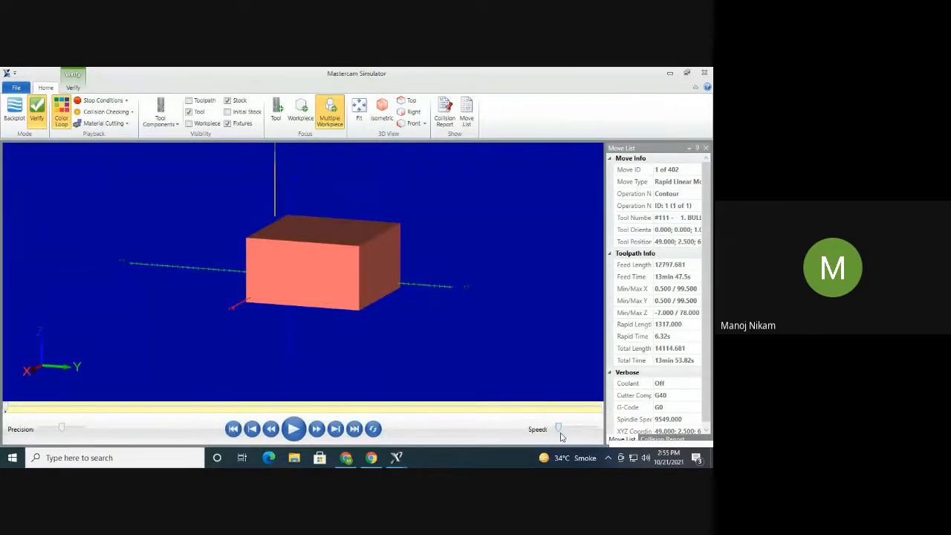
# Play the contour's verify simulation in Mastercam Simulator and examine the cut on the block's top face up close
pyautogui.click(298, 425)
pyautogui.moveTo(336, 334)
pyautogui.mouseDown(button='middle')
pyautogui.moveTo(360, 334)
pyautogui.moveTo(348, 337)
pyautogui.mouseUp(button='middle')
pyautogui.scroll(5, 271, 269)
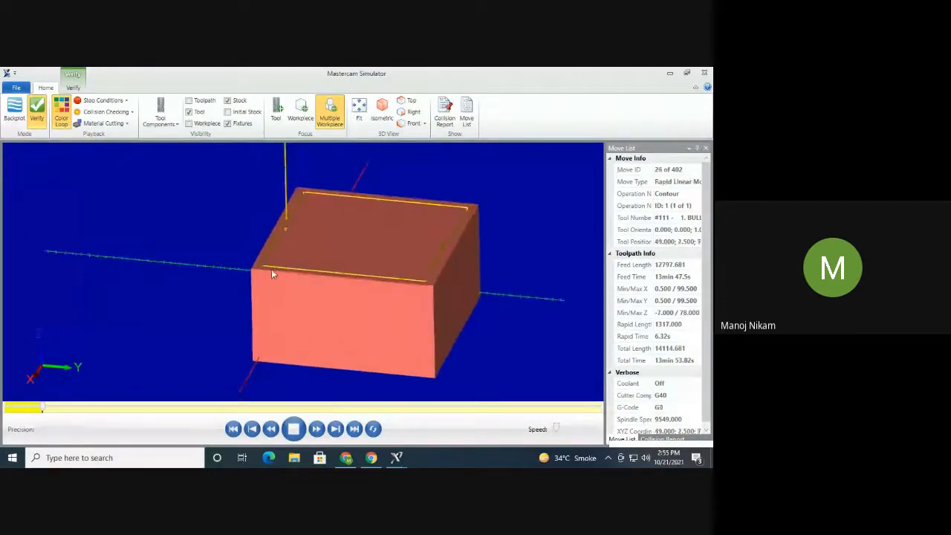
pyautogui.moveTo(311, 246)
pyautogui.mouseDown(button='middle')
pyautogui.moveTo(314, 268)
pyautogui.moveTo(317, 255)
pyautogui.mouseUp(button='middle')
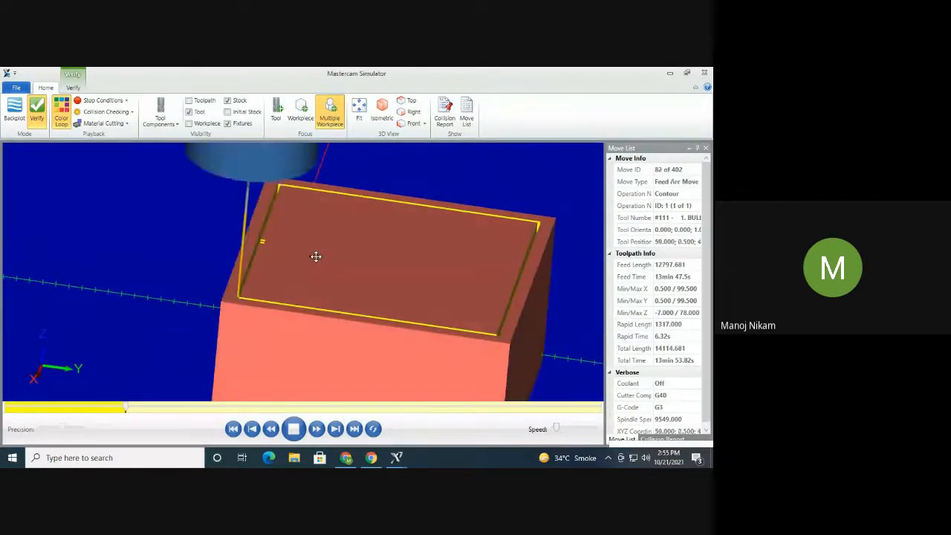
# Examine the contour's entry and exit cut on the block's top face up close, and close the simulator
pyautogui.scroll(5, 318, 276)
pyautogui.scroll(3, 338, 276)
pyautogui.scroll(1, 409, 248)
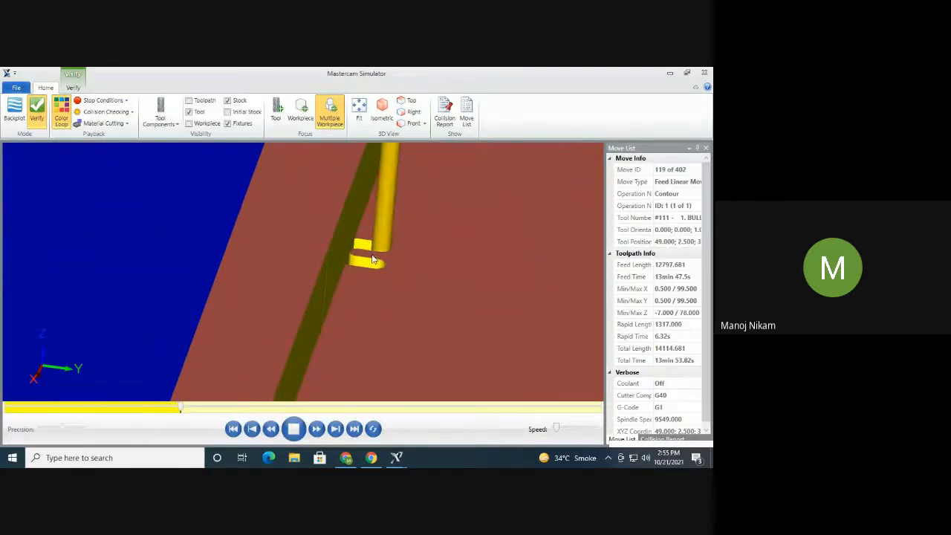
pyautogui.scroll(-4, 372, 256)
pyautogui.scroll(-3, 372, 255)
pyautogui.moveTo(471, 275); pyautogui.dragTo(518, 314, button='middle')
pyautogui.scroll(-5, 411, 278)
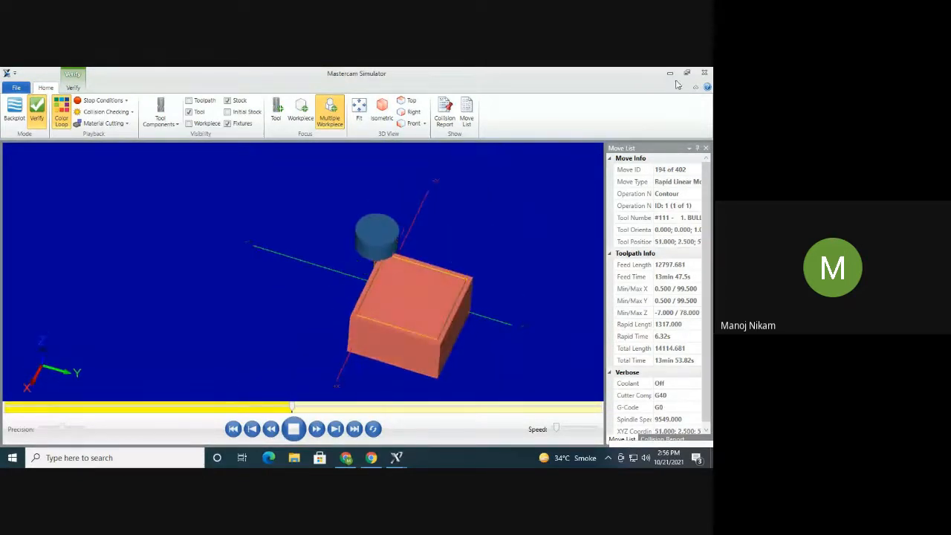
pyautogui.click(703, 73)
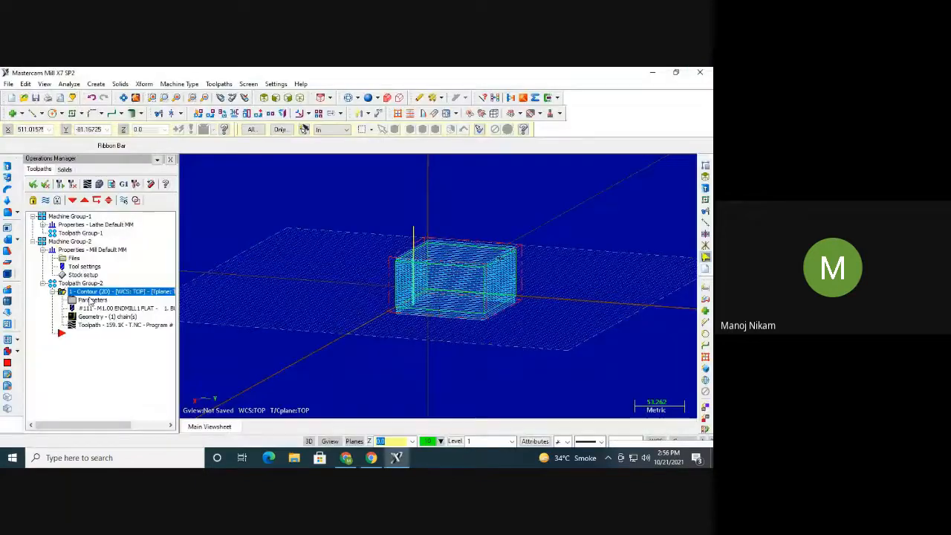
# Set the contour's flat end mill diameter to 2.5 mm and regenerate the toolpath
pyautogui.click(92, 301)
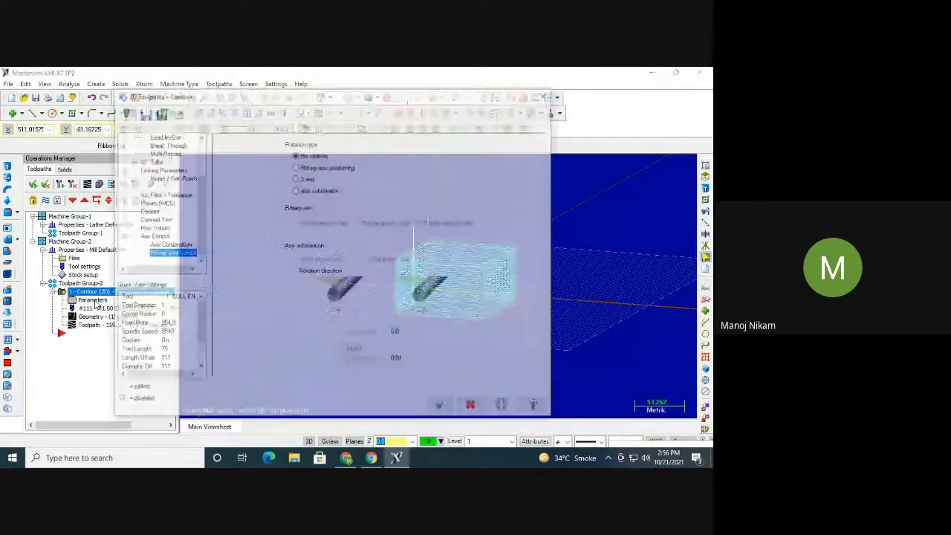
pyautogui.scroll(2, 133, 213)
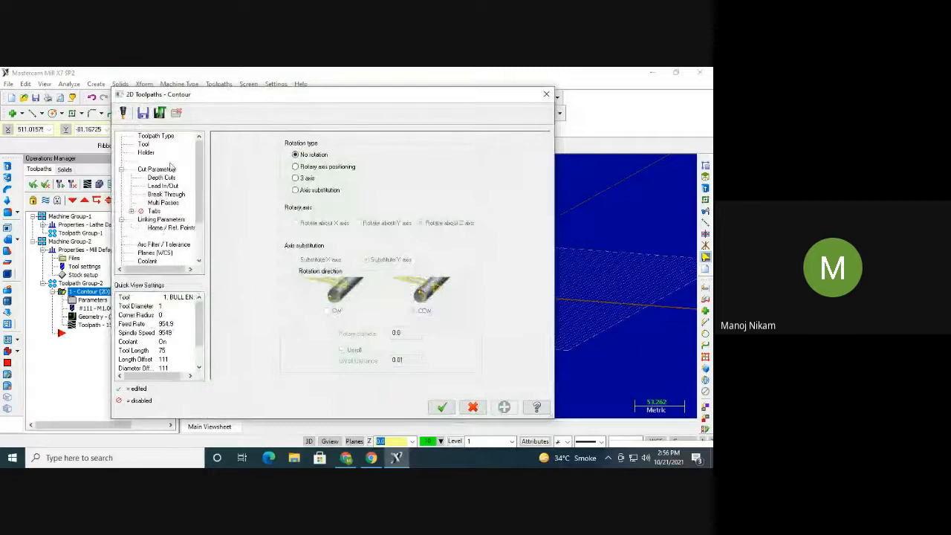
pyautogui.click(143, 145)
pyautogui.doubleClick(237, 165)
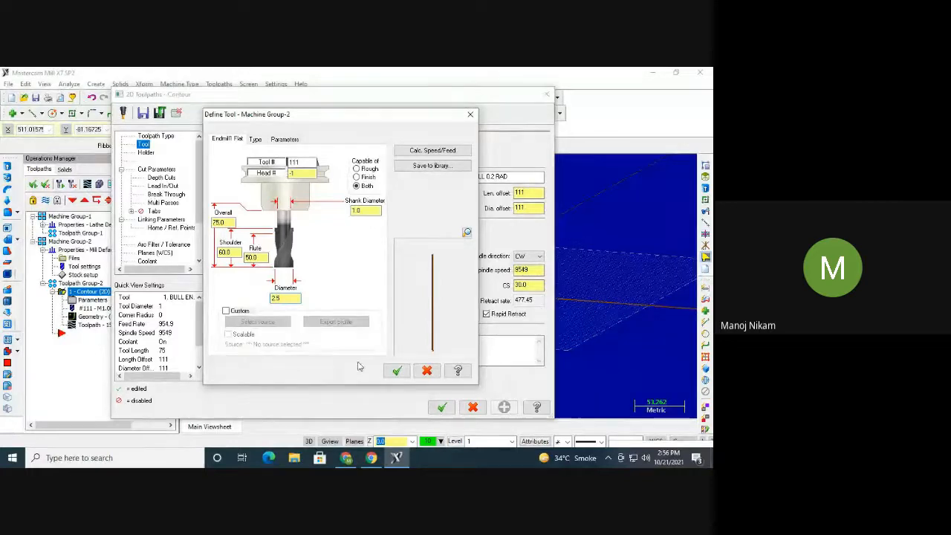
pyautogui.click(397, 371)
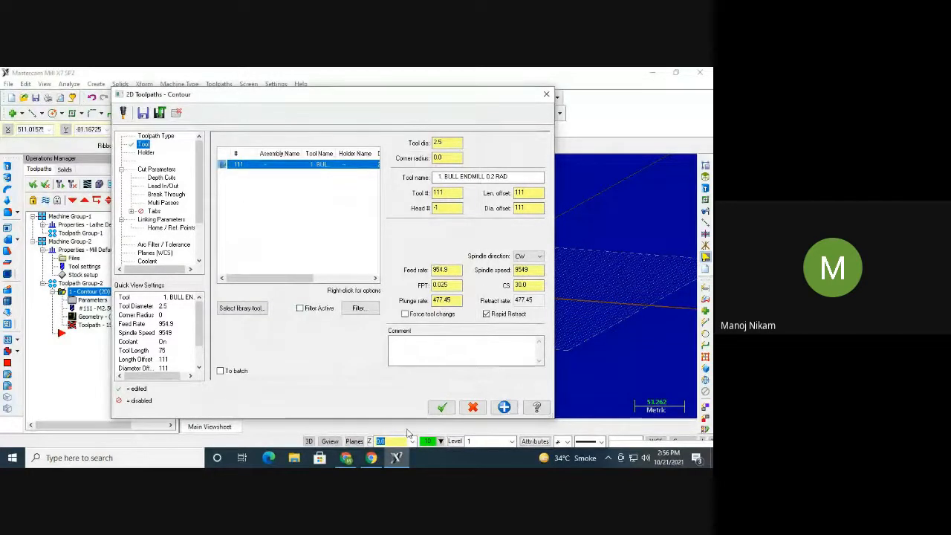
pyautogui.click(442, 407)
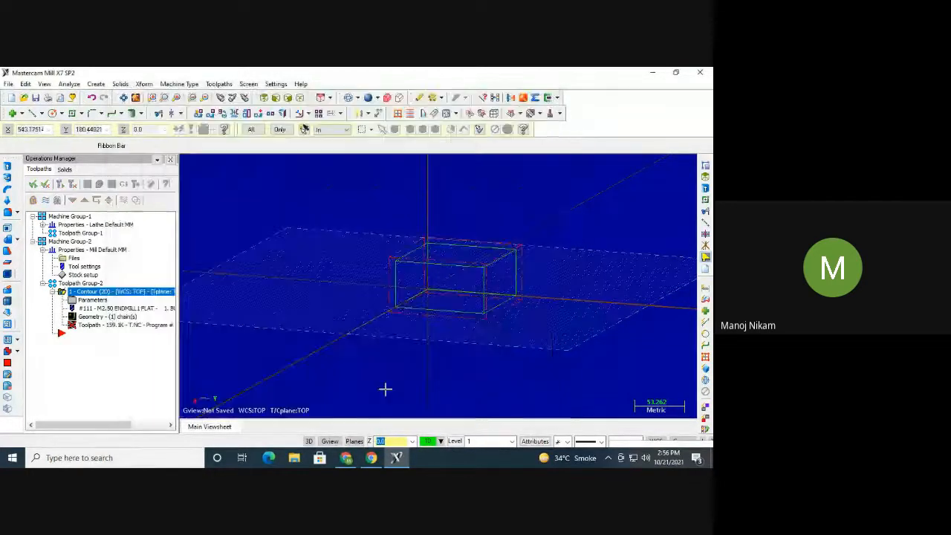
pyautogui.click(61, 187)
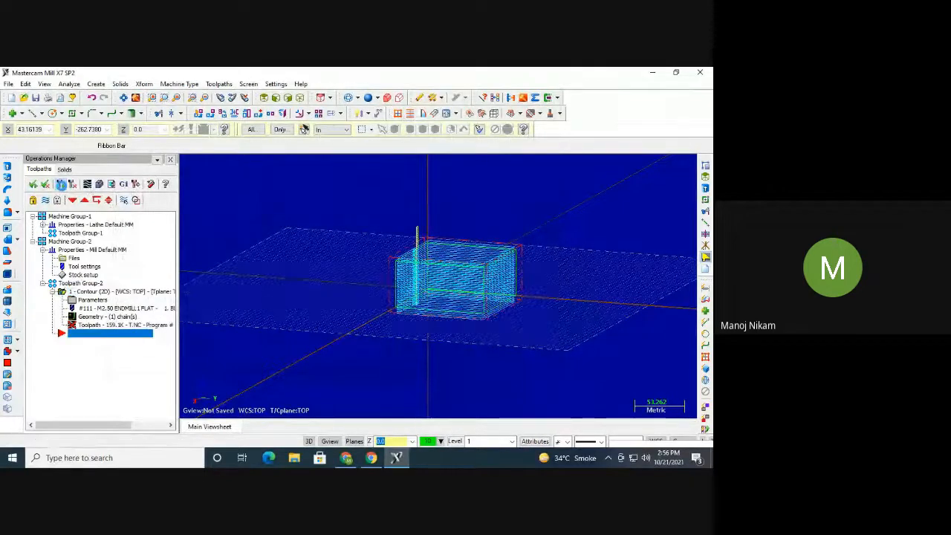
# Load the regenerated contour into Mastercam Simulator for verification, acknowledging the tool undercut warning
pyautogui.click(99, 185)
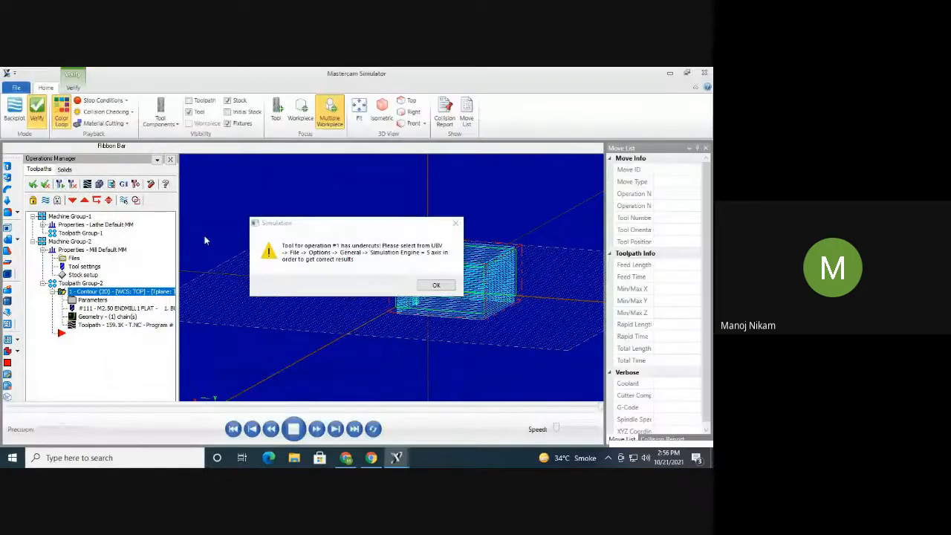
pyautogui.click(439, 286)
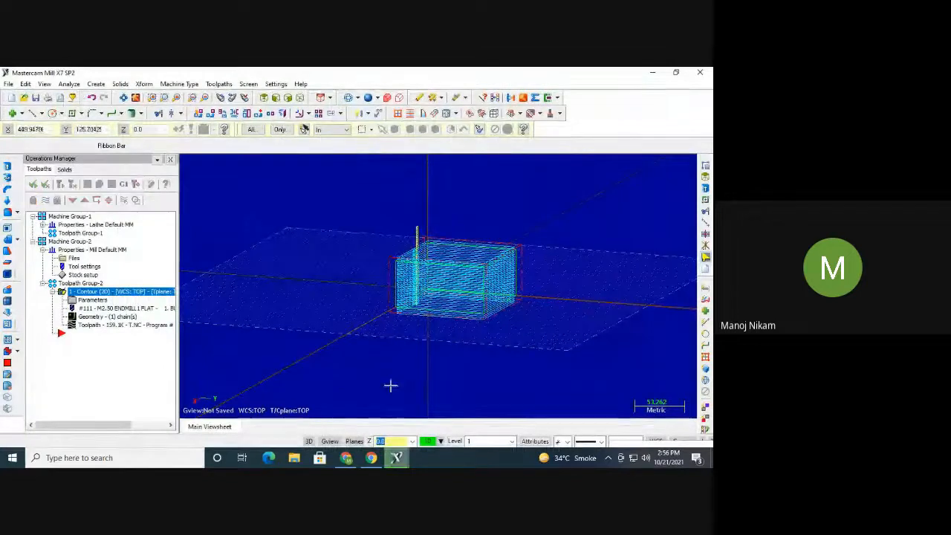
pyautogui.moveTo(408, 452)
pyautogui.click(476, 379)
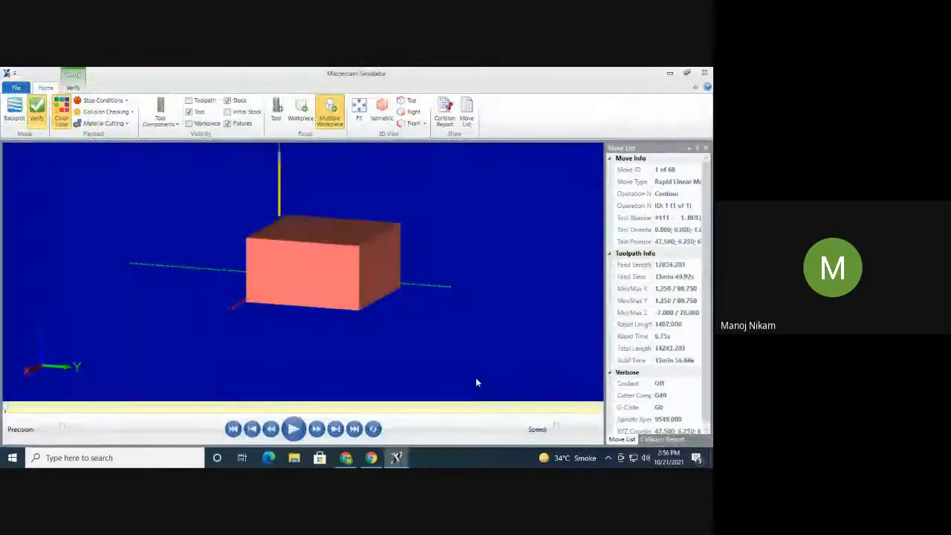
pyautogui.click(704, 73)
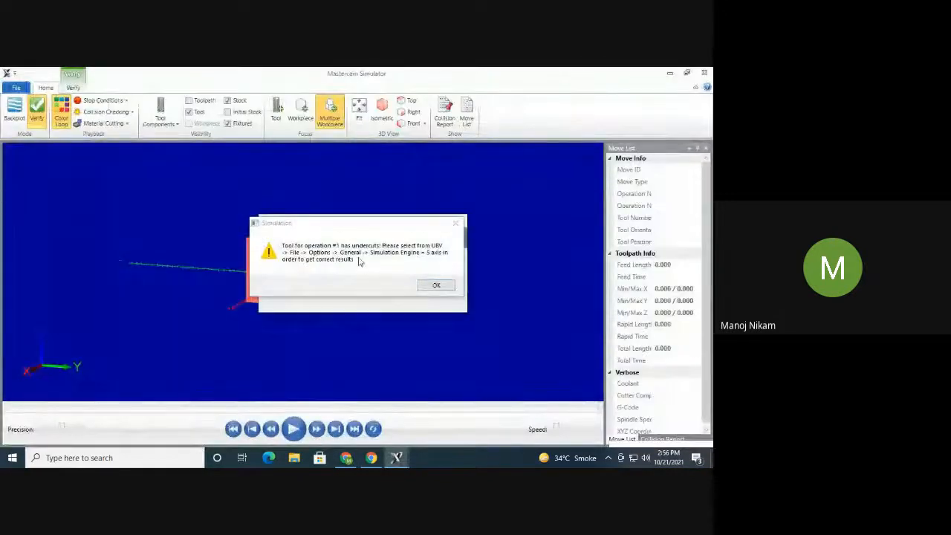
pyautogui.click(437, 285)
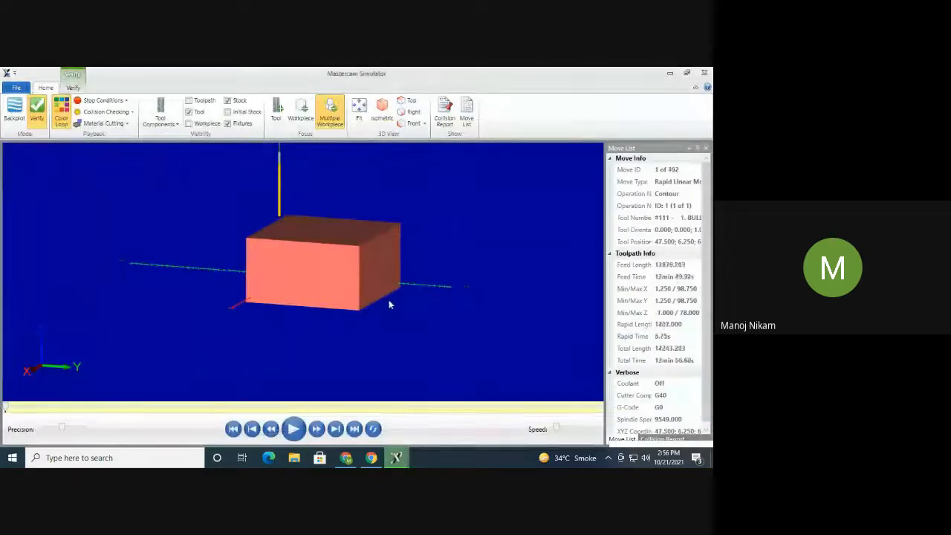
# Play the simulation with the 2.5 mm cutter, examine the groove on the block's top face, and return to the Mastercam model
pyautogui.moveTo(389, 304); pyautogui.dragTo(339, 255)
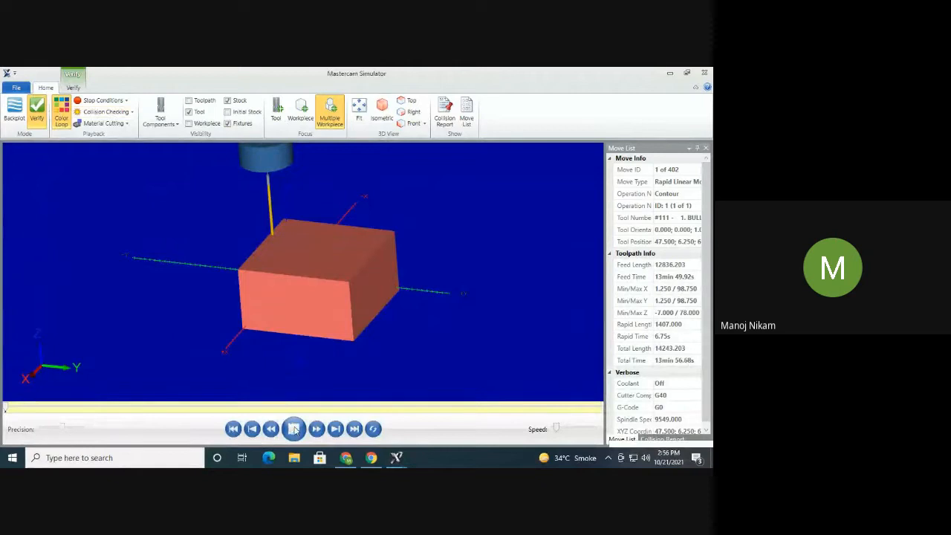
pyautogui.scroll(2, 318, 320)
pyautogui.moveTo(319, 320); pyautogui.dragTo(321, 344, button='middle')
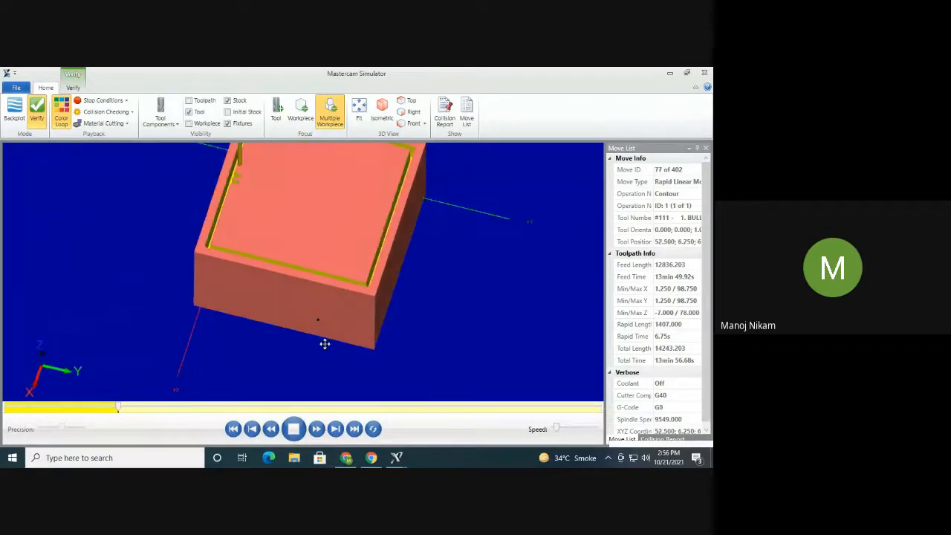
pyautogui.moveTo(324, 344); pyautogui.dragTo(332, 341, button='middle')
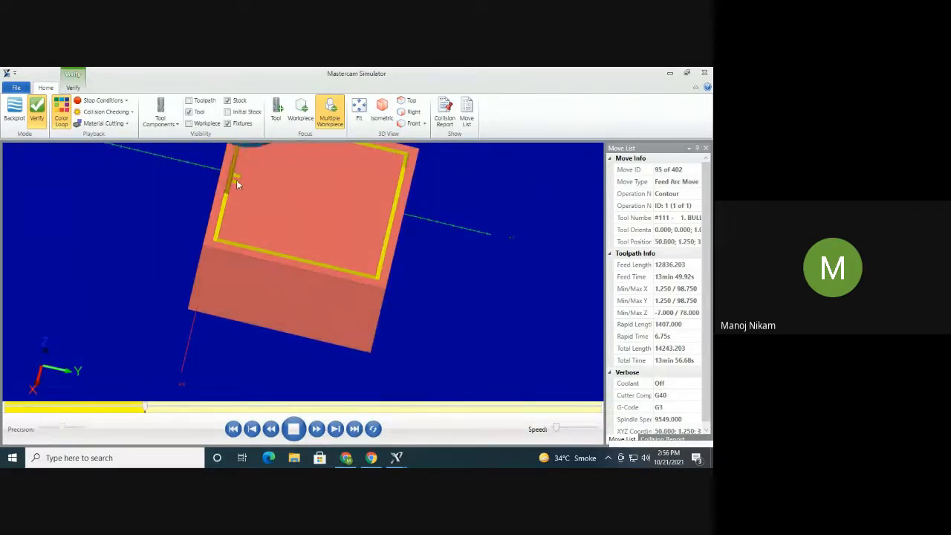
pyautogui.doubleClick(706, 72)
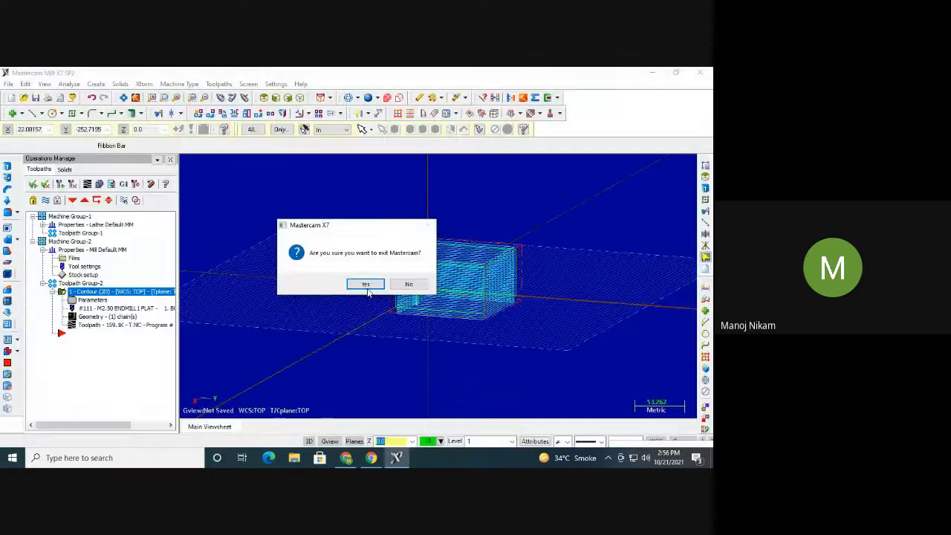
pyautogui.click(365, 285)
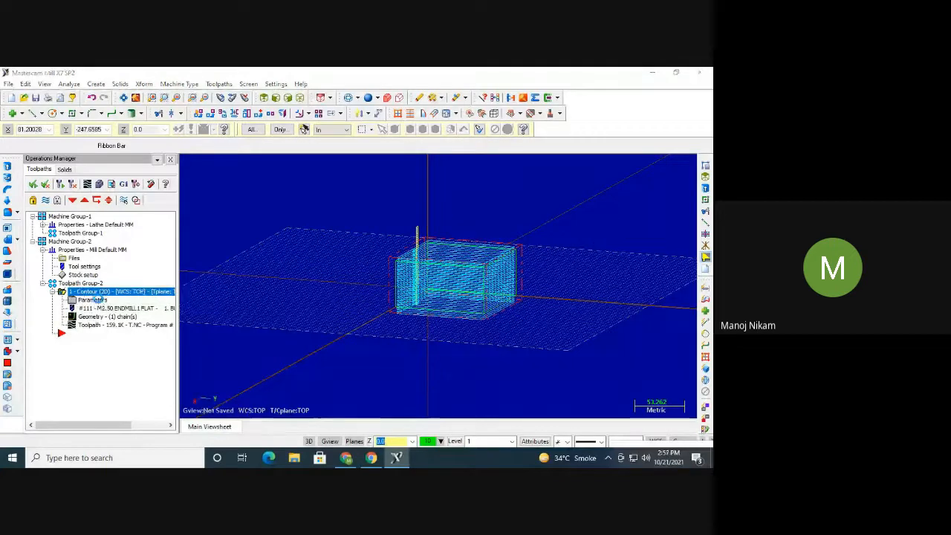
# Turn off Lead In/Out in the contour's cut parameters and accept the toolpath changes
pyautogui.click(93, 300)
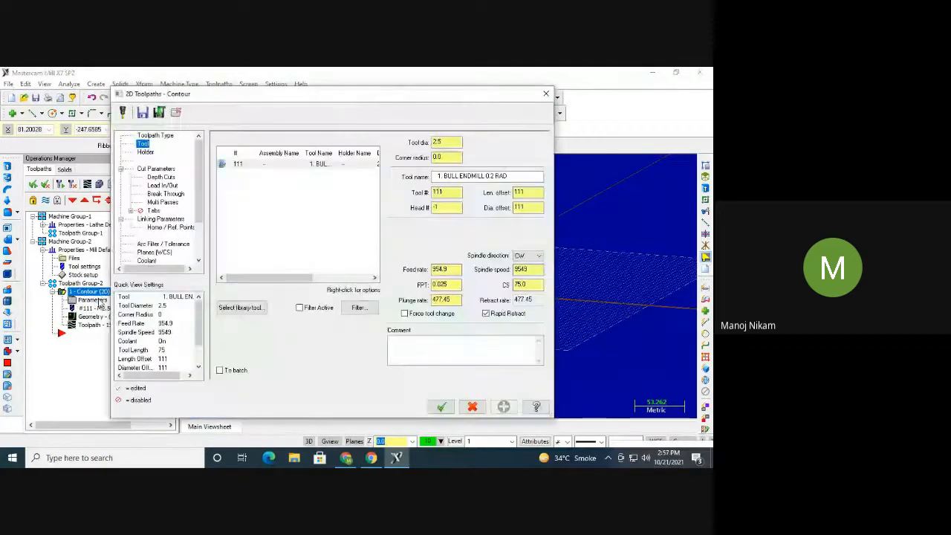
pyautogui.click(164, 185)
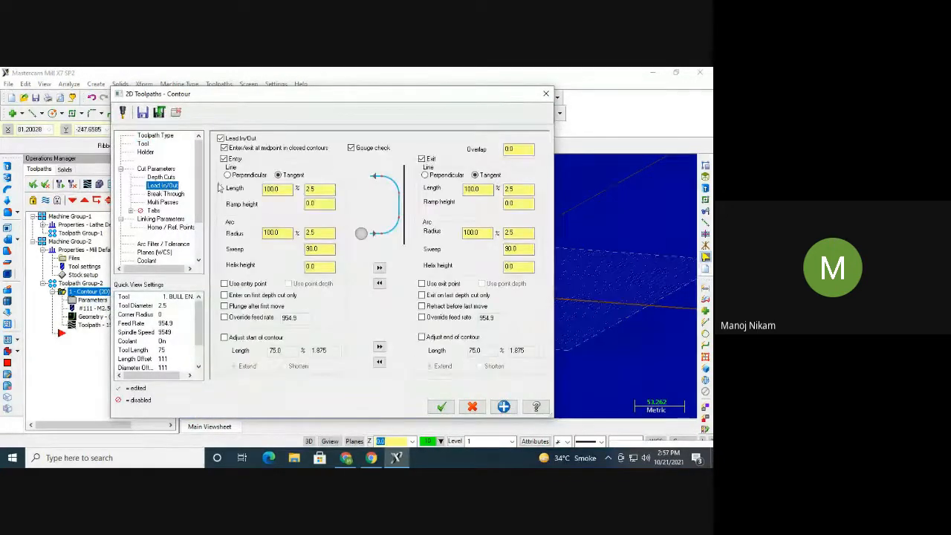
pyautogui.click(221, 138)
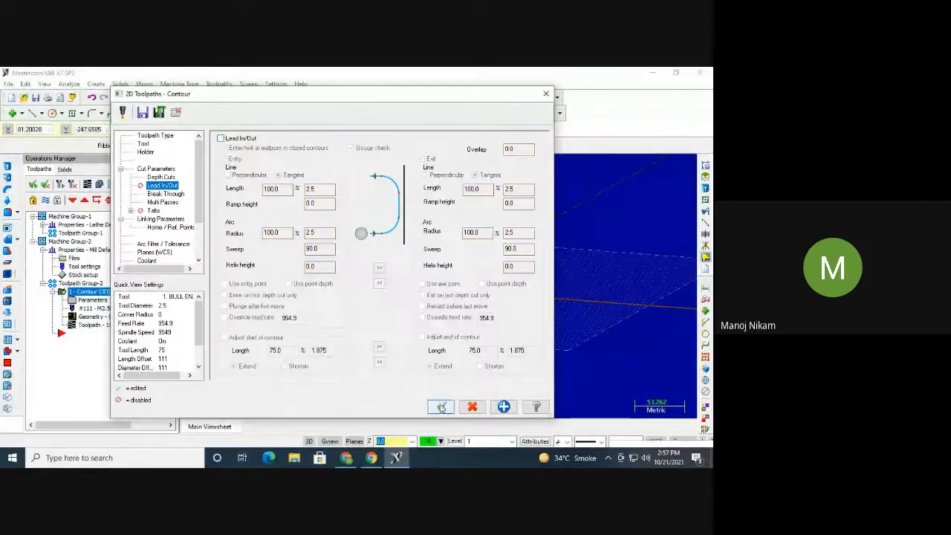
pyautogui.click(441, 408)
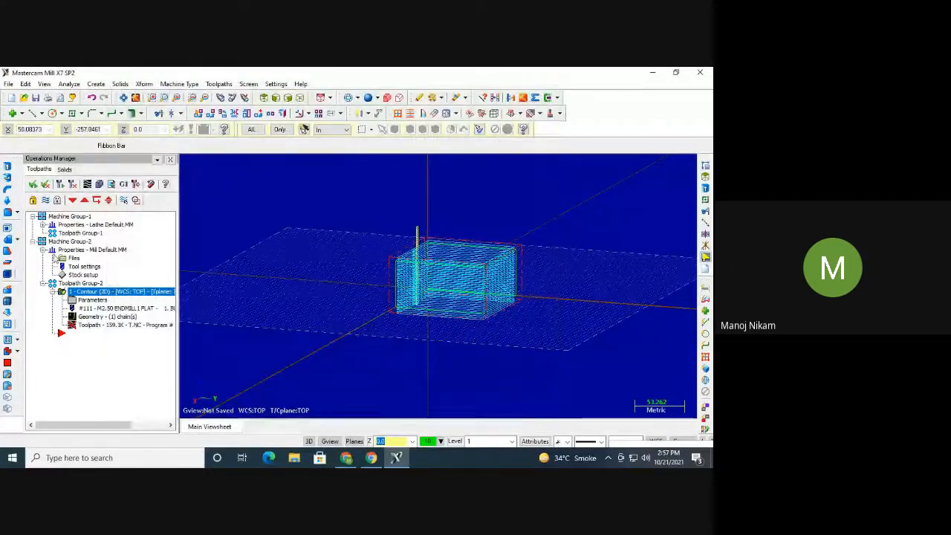
# Set the contour's flat end mill diameter to 5 mm and regenerate the toolpath
pyautogui.click(92, 300)
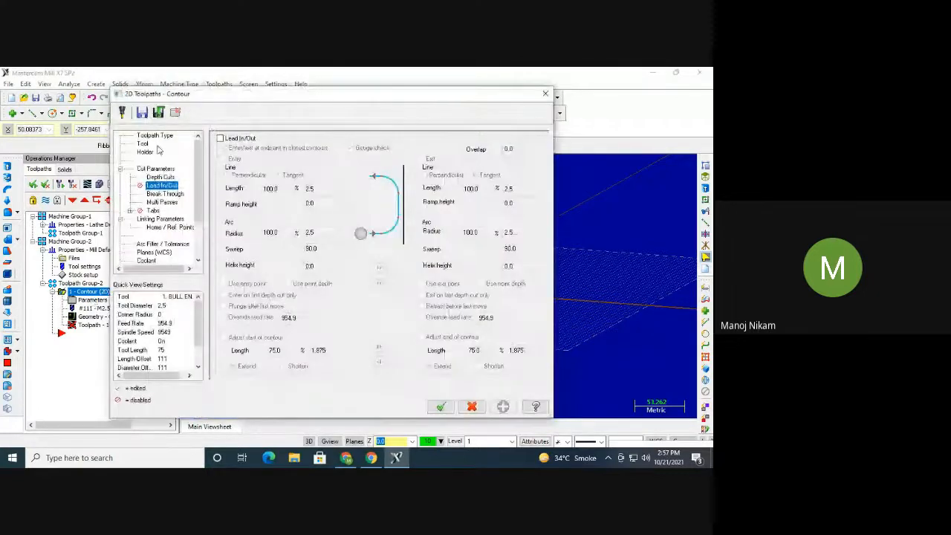
pyautogui.click(143, 143)
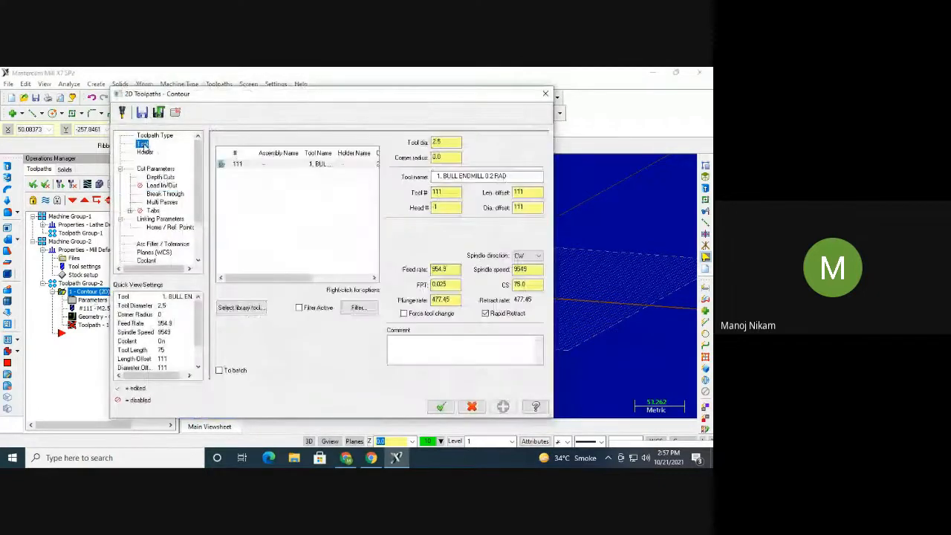
pyautogui.doubleClick(267, 164)
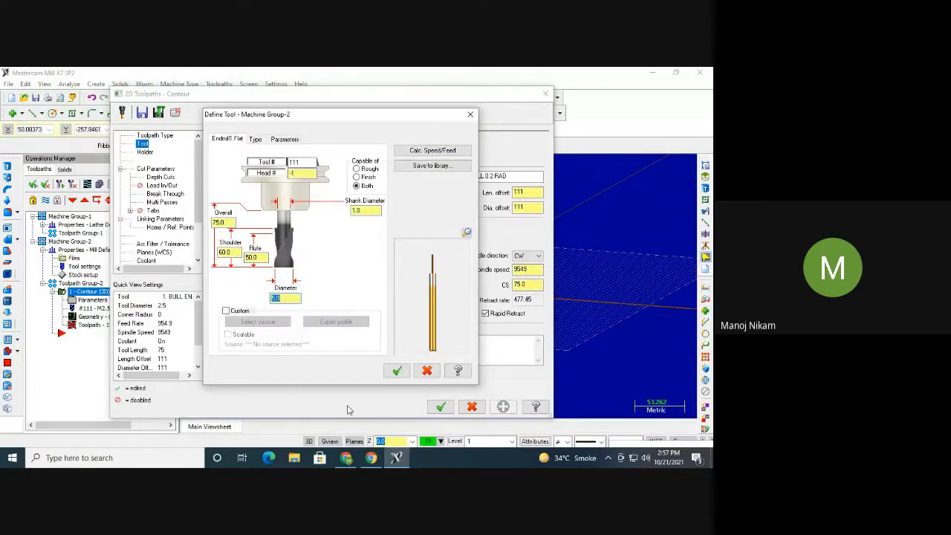
pyautogui.click(396, 370)
pyautogui.click(440, 407)
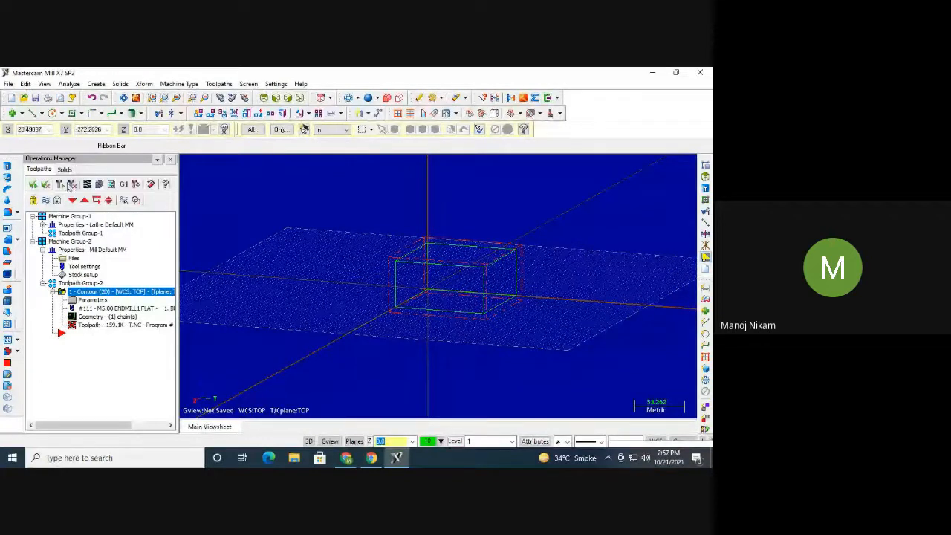
pyautogui.click(61, 186)
# Play the verify simulation of the contour without lead moves and examine the groove around the block's top face
pyautogui.click(100, 185)
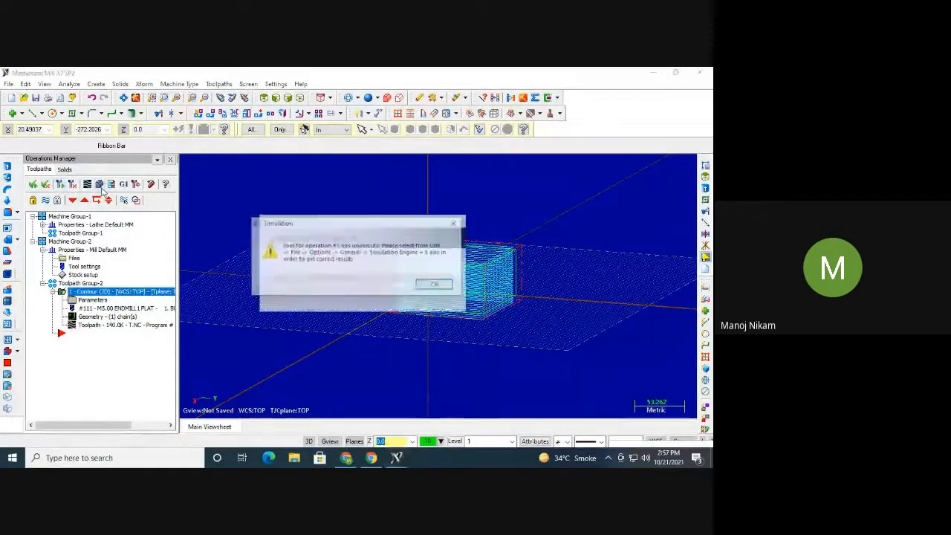
pyautogui.click(436, 285)
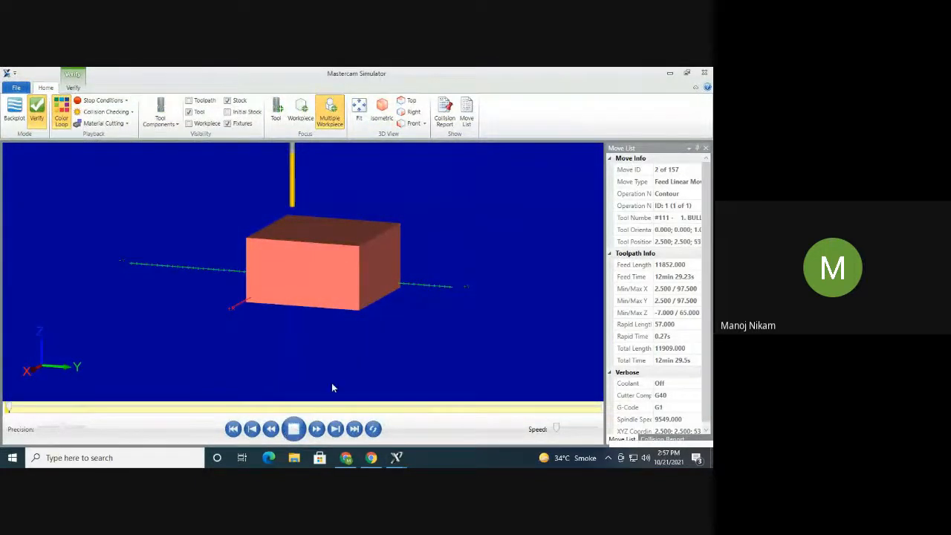
pyautogui.moveTo(332, 383)
pyautogui.mouseDown(button='middle')
pyautogui.moveTo(343, 357)
pyautogui.moveTo(342, 378)
pyautogui.moveTo(335, 364)
pyautogui.mouseUp(button='middle')
pyautogui.scroll(3, 331, 351)
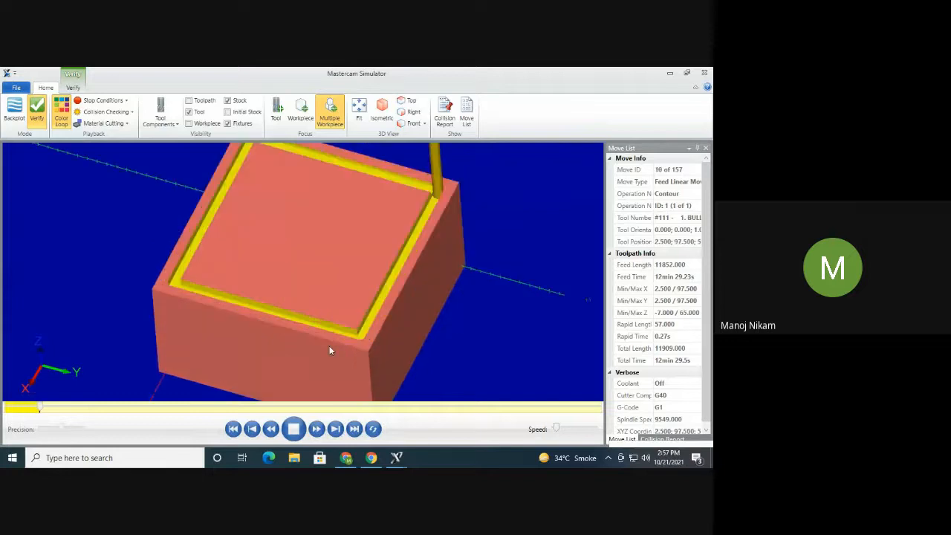
pyautogui.moveTo(353, 331); pyautogui.dragTo(359, 325, button='middle')
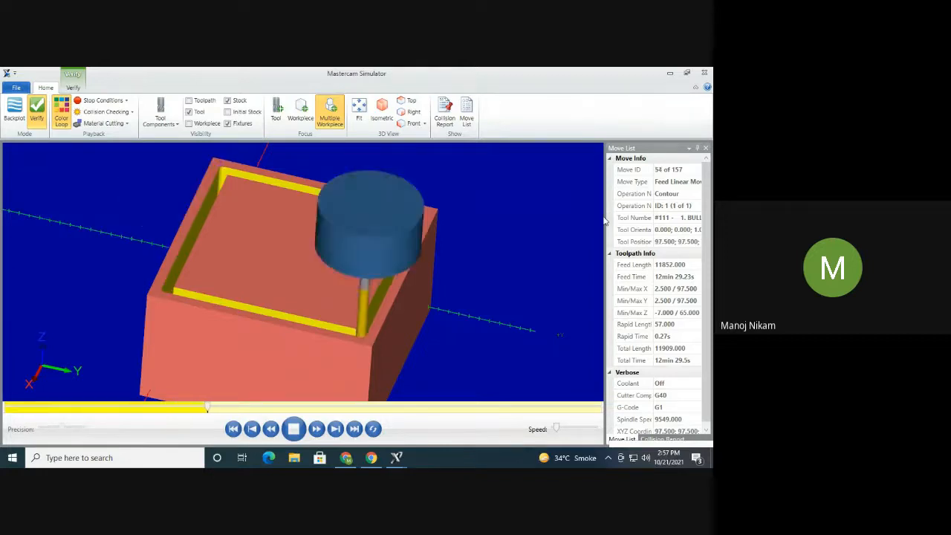
# Widen the move list, pause the simulation to read the move and toolpath information, and resume playback
pyautogui.moveTo(527, 211); pyautogui.dragTo(527, 211)
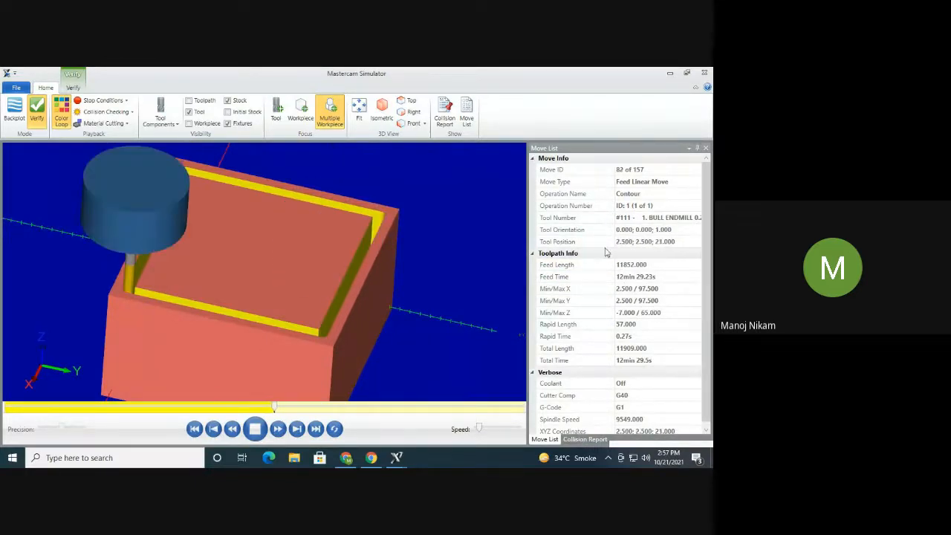
pyautogui.click(254, 429)
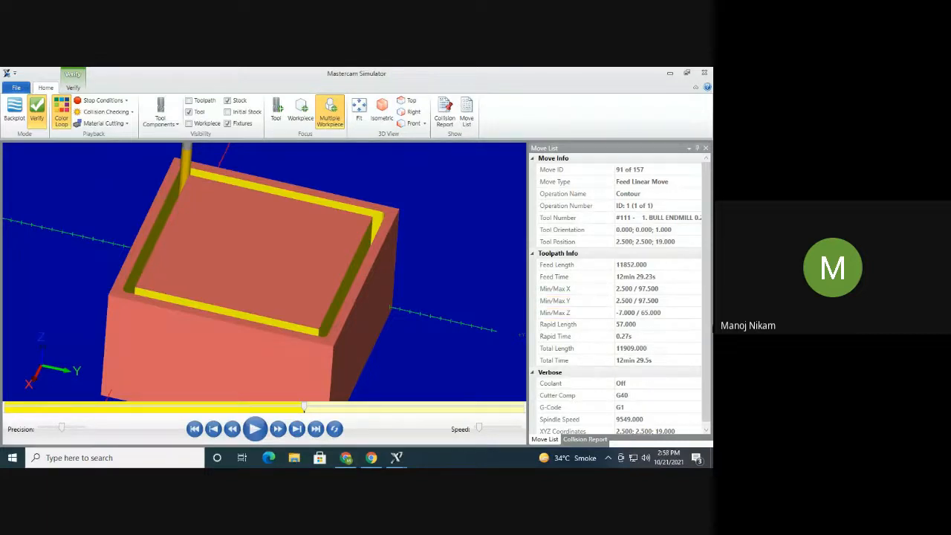
pyautogui.scroll(-1, 674, 358)
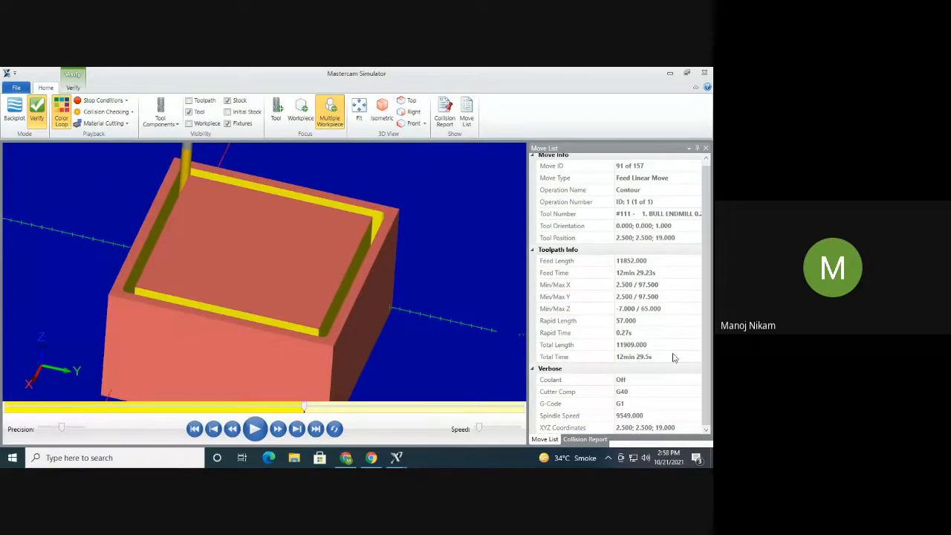
pyautogui.click(254, 429)
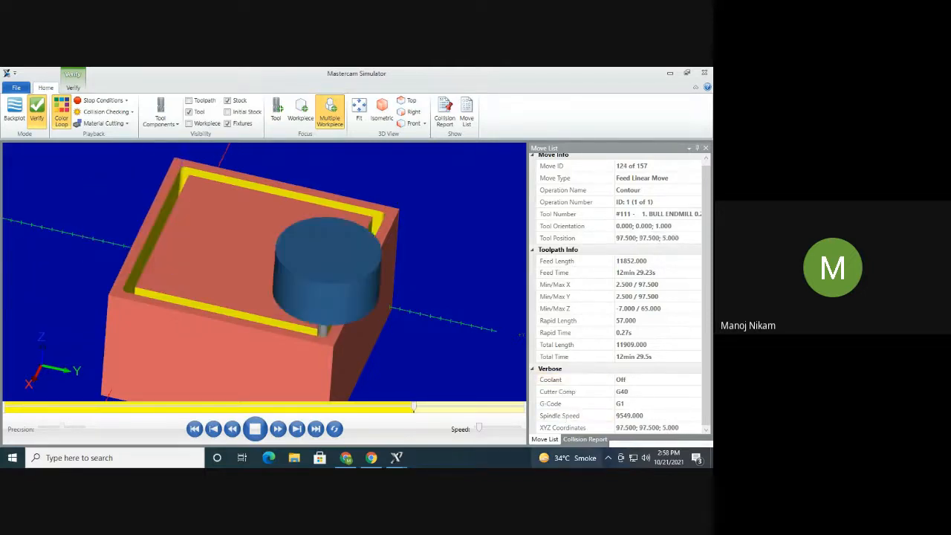
# Dismiss the end-call dialog in the video meeting and return to the maximized Mastercam Mill X7 window
pyautogui.click(346, 458)
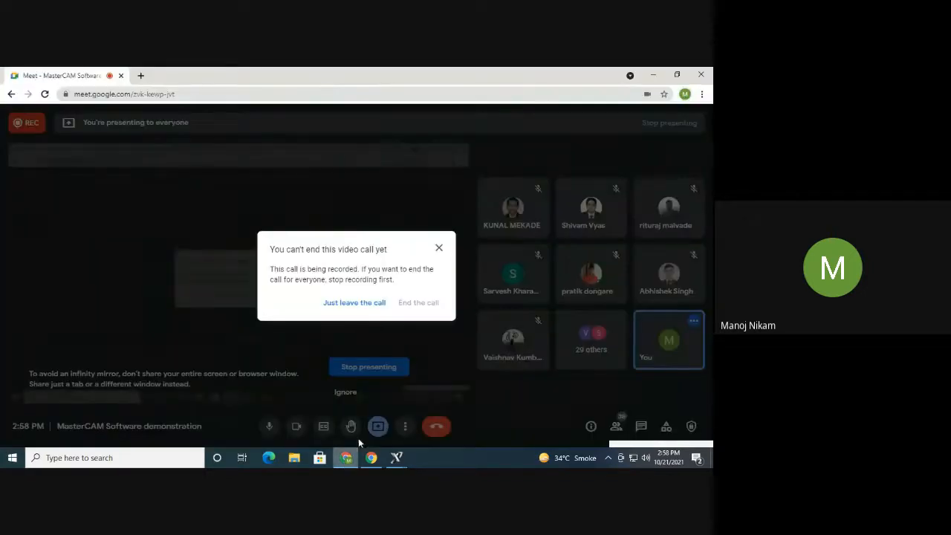
pyautogui.click(439, 249)
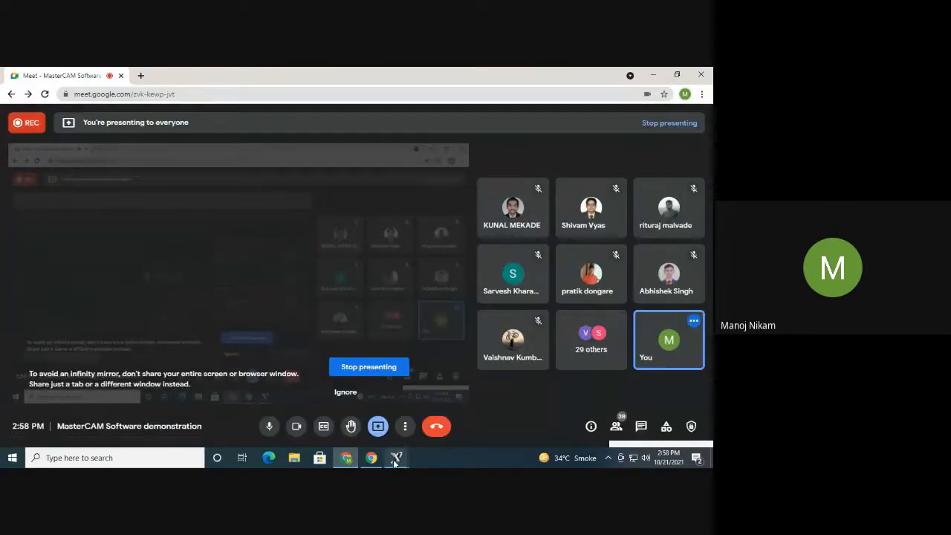
pyautogui.moveTo(395, 459)
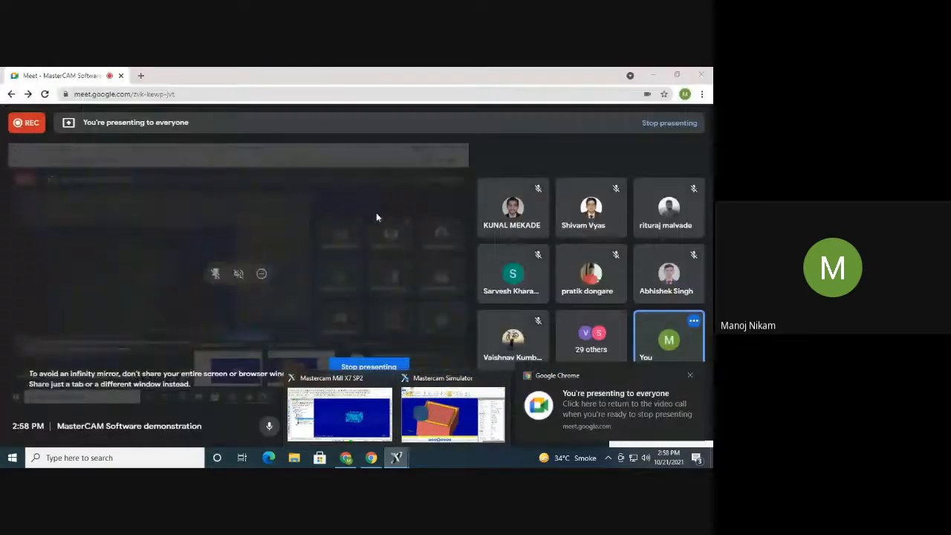
pyautogui.click(354, 411)
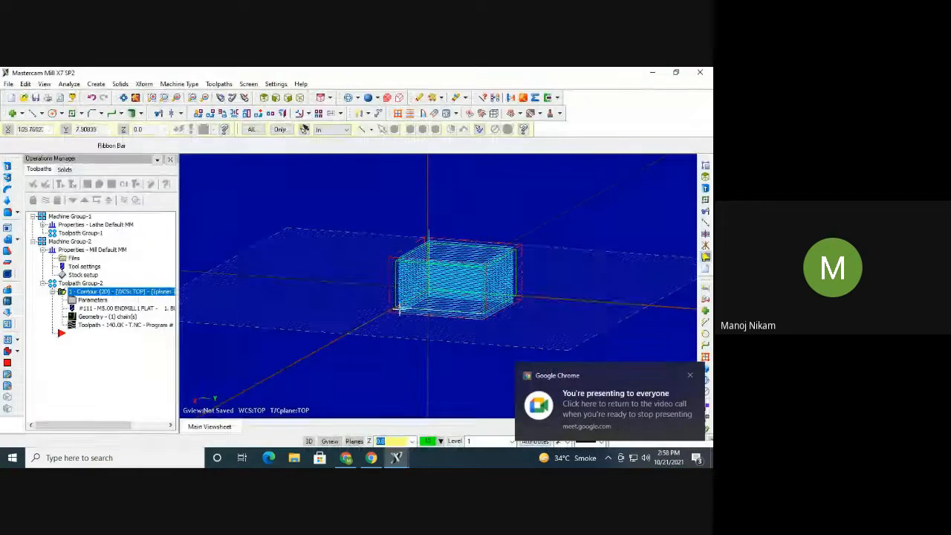
pyautogui.click(689, 377)
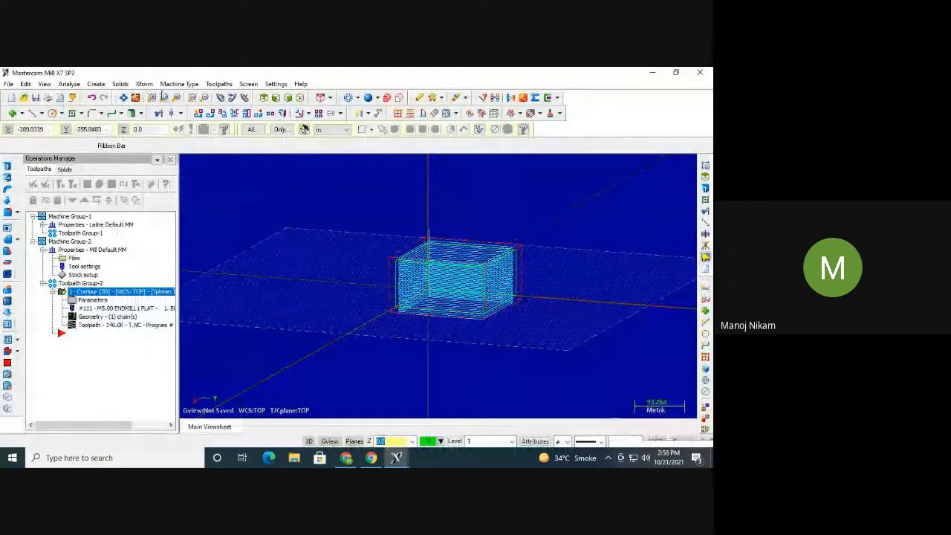
pyautogui.doubleClick(227, 77)
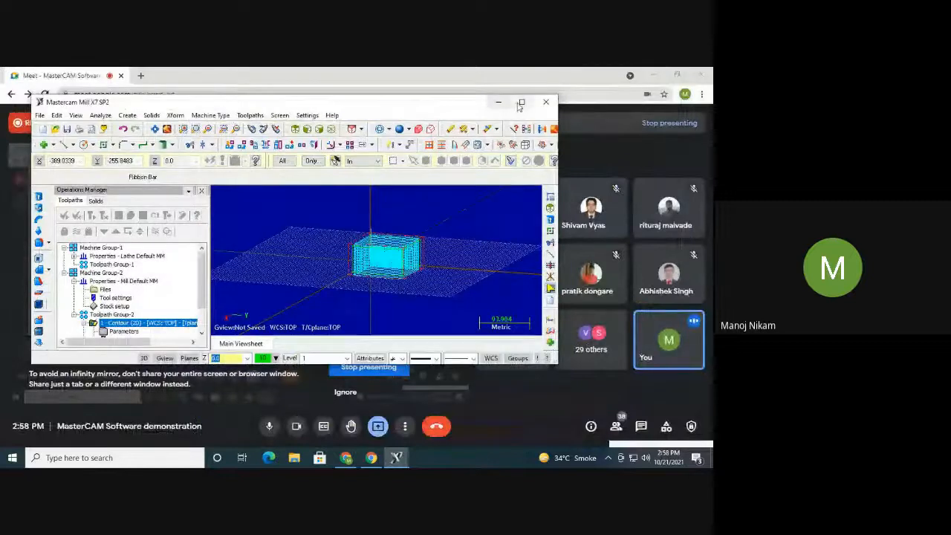
pyautogui.click(519, 104)
pyautogui.click(219, 83)
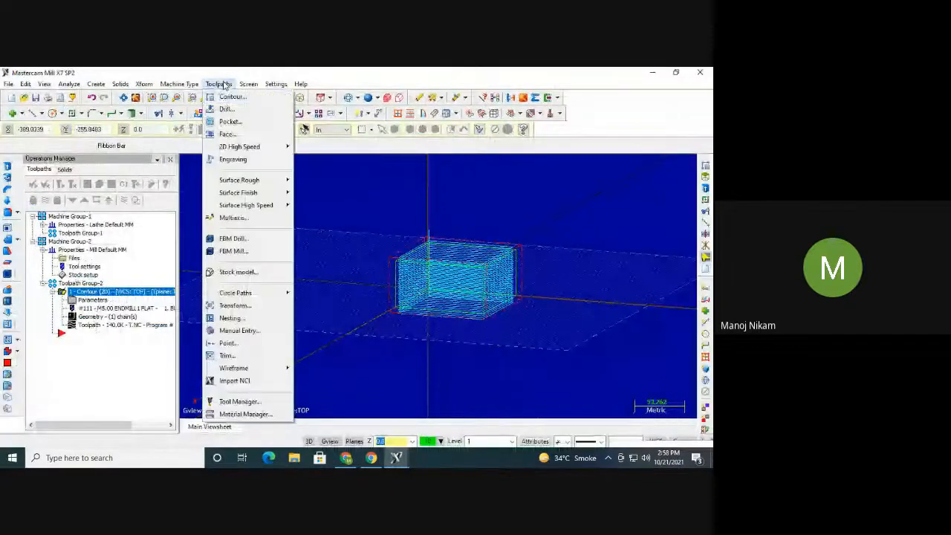
pyautogui.click(230, 122)
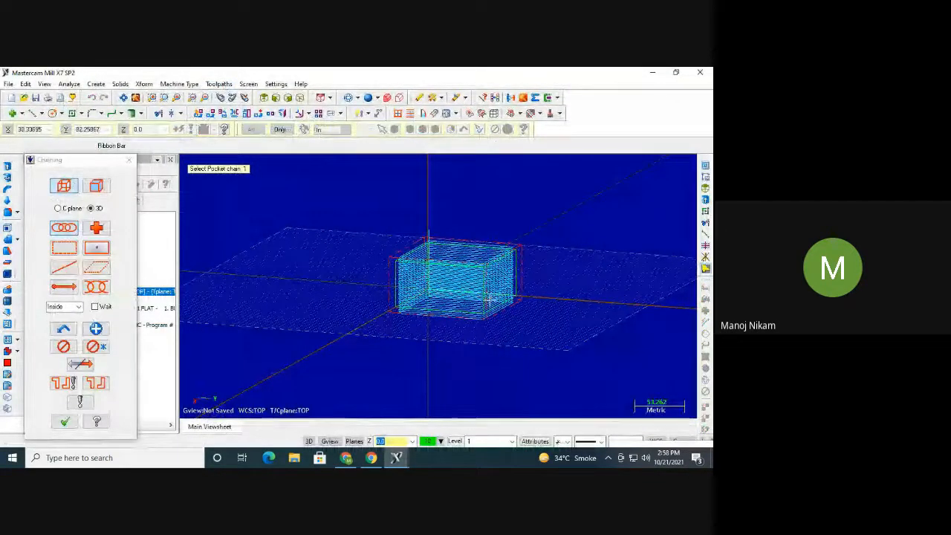
pyautogui.moveTo(490, 328); pyautogui.dragTo(461, 335, button='middle')
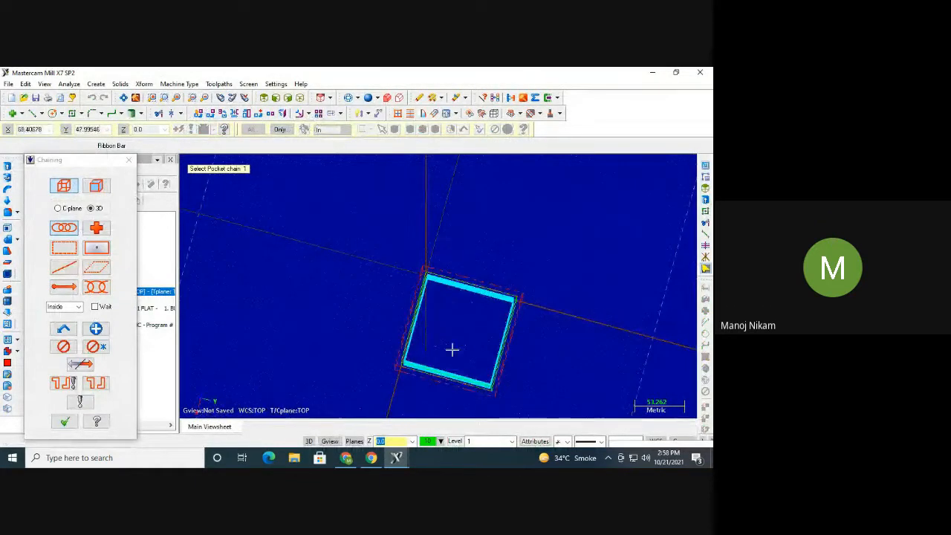
pyautogui.click(61, 227)
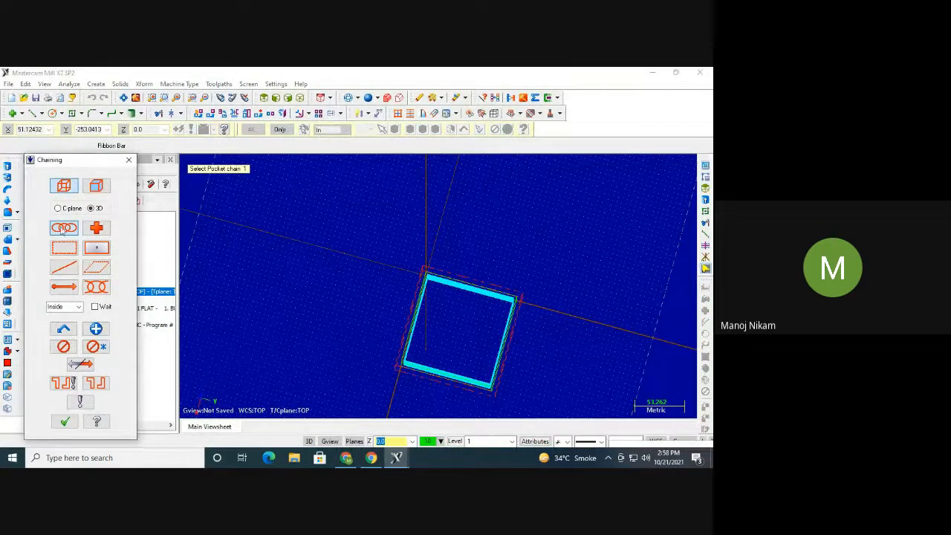
pyautogui.click(449, 310)
pyautogui.click(73, 227)
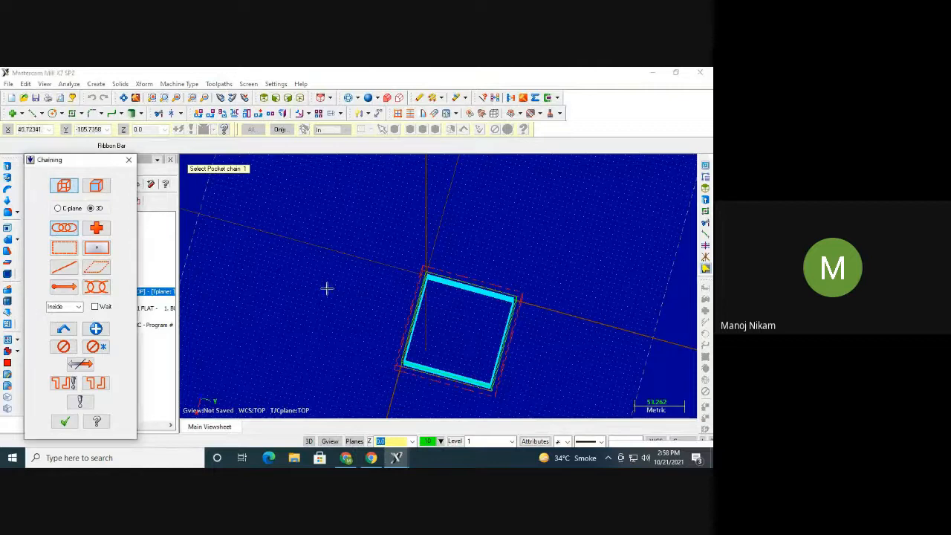
pyautogui.click(478, 356)
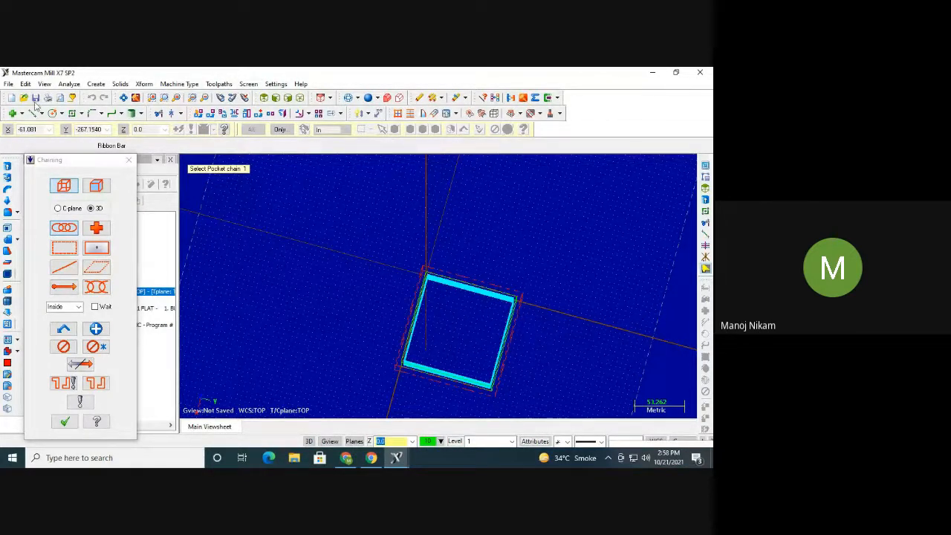
# Sketch a rectangle about 40 mm wide and 35 mm high inside the block's outline
pyautogui.click(72, 114)
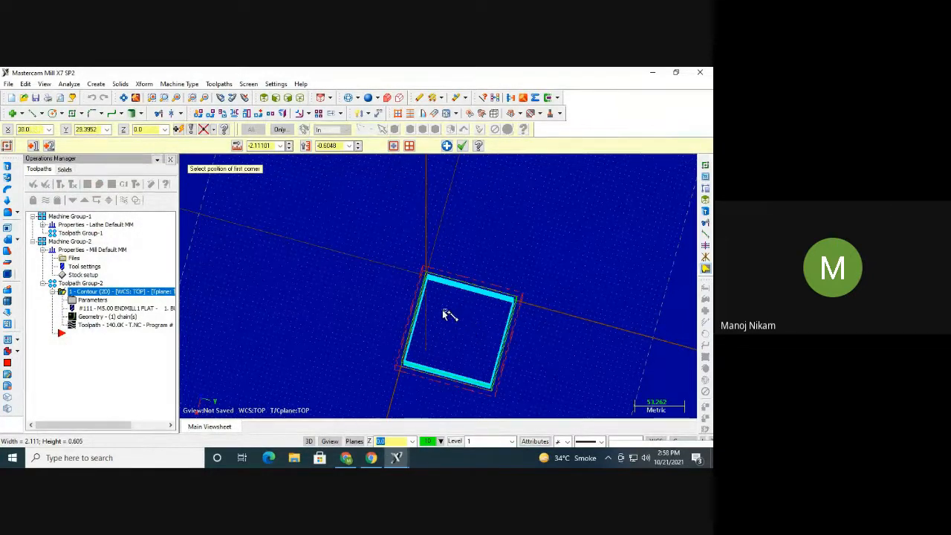
pyautogui.click(471, 361)
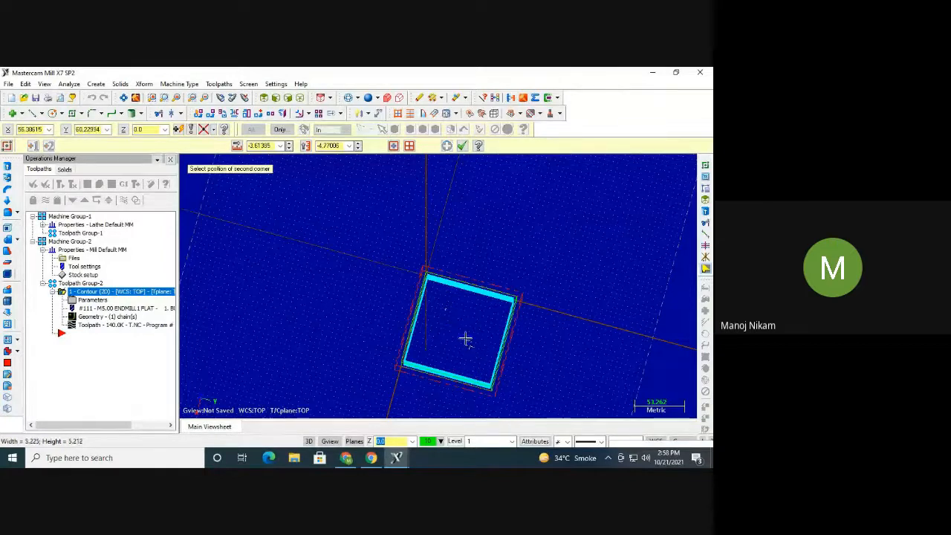
pyautogui.click(447, 300)
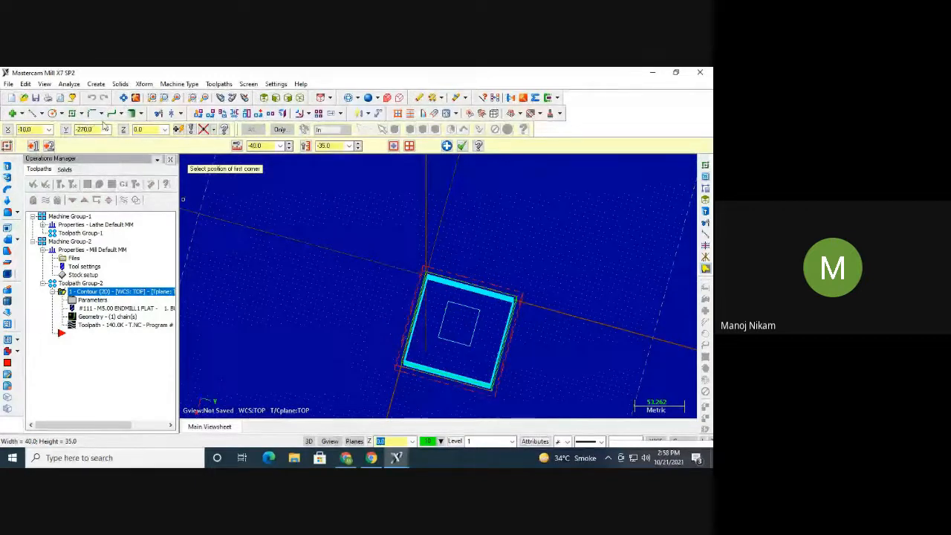
# Remove the sketched inner rectangle's lines with the Divide/delete trim option
pyautogui.scroll(10, 450, 320)
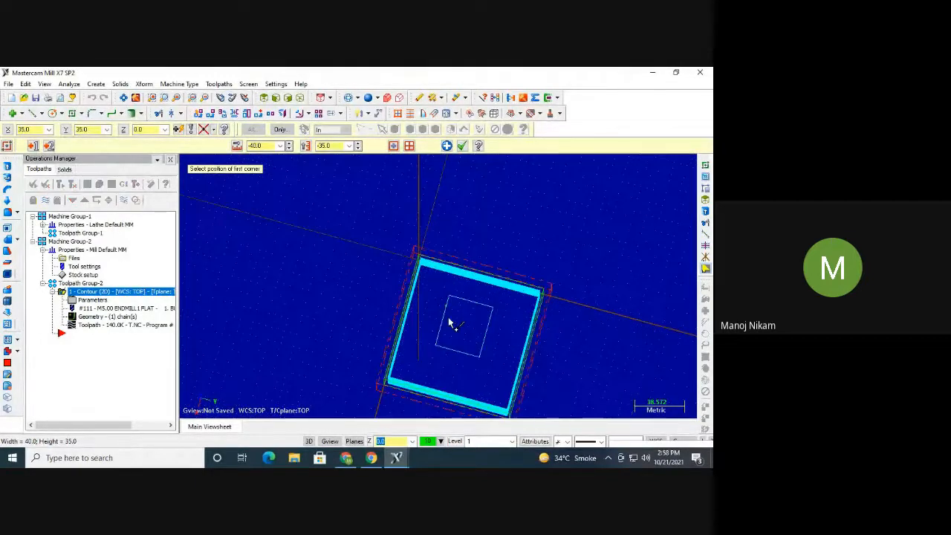
pyautogui.scroll(4, 452, 312)
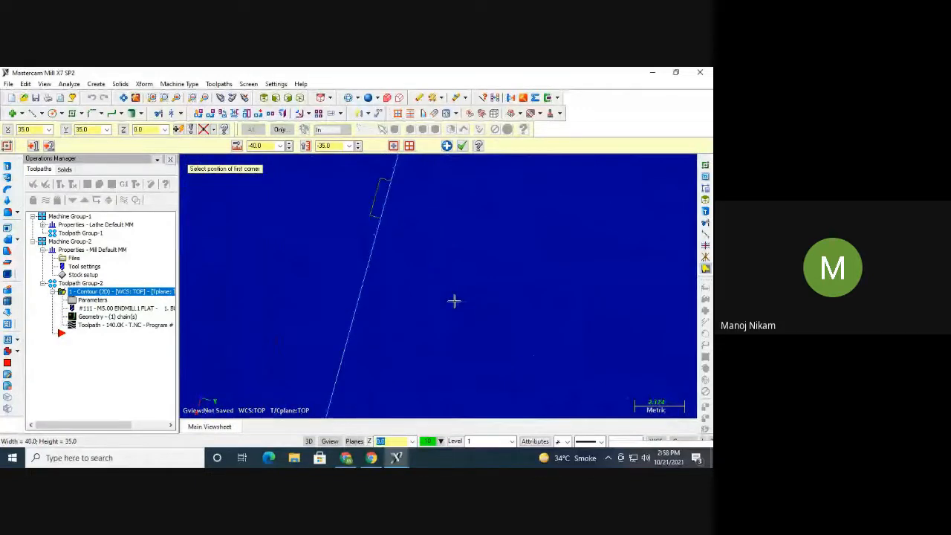
pyautogui.click(159, 113)
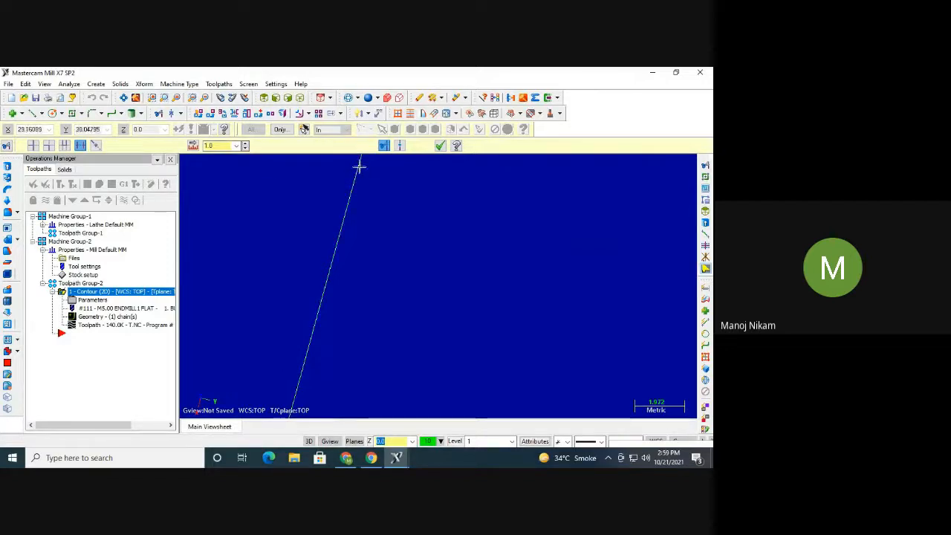
pyautogui.scroll(-2, 359, 167)
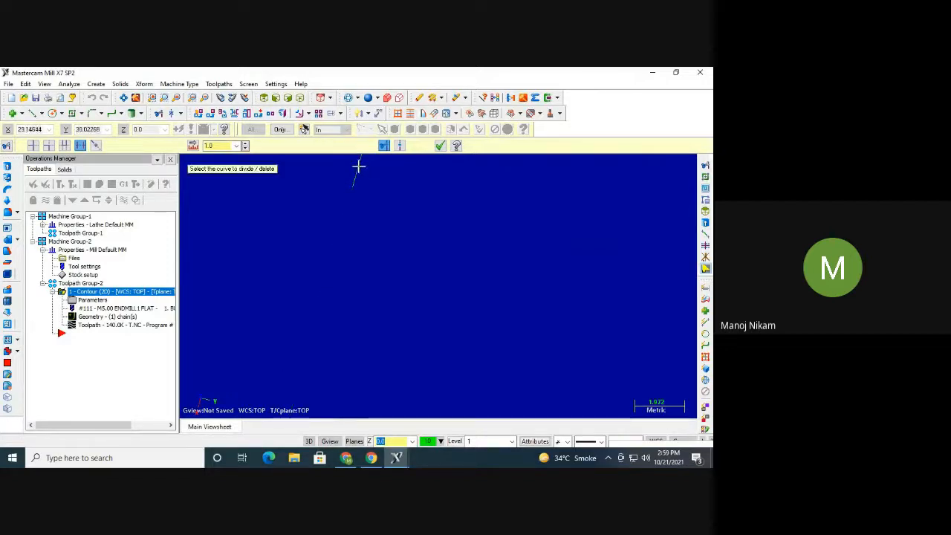
pyautogui.click(374, 203)
pyautogui.click(370, 190)
pyautogui.click(374, 188)
pyautogui.scroll(-1, 377, 255)
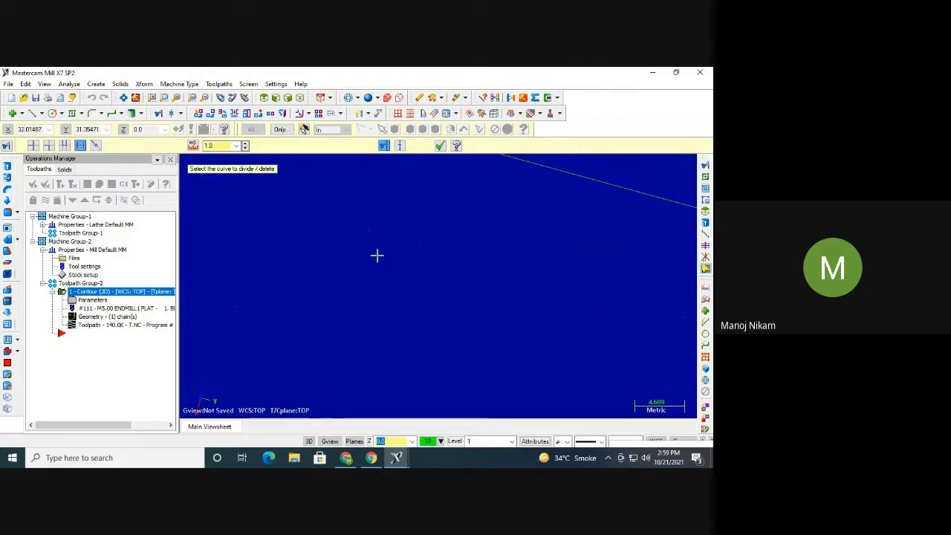
pyautogui.scroll(-2, 378, 254)
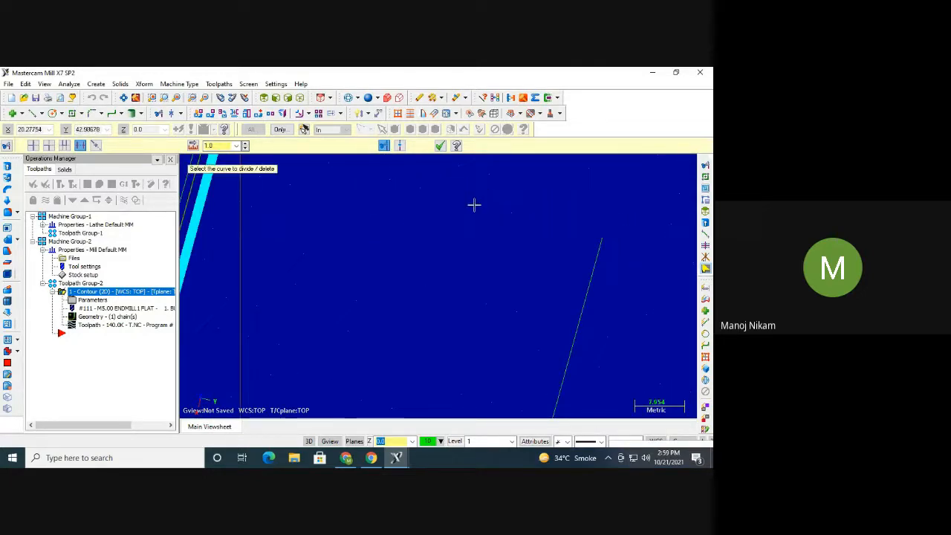
pyautogui.scroll(-2, 560, 318)
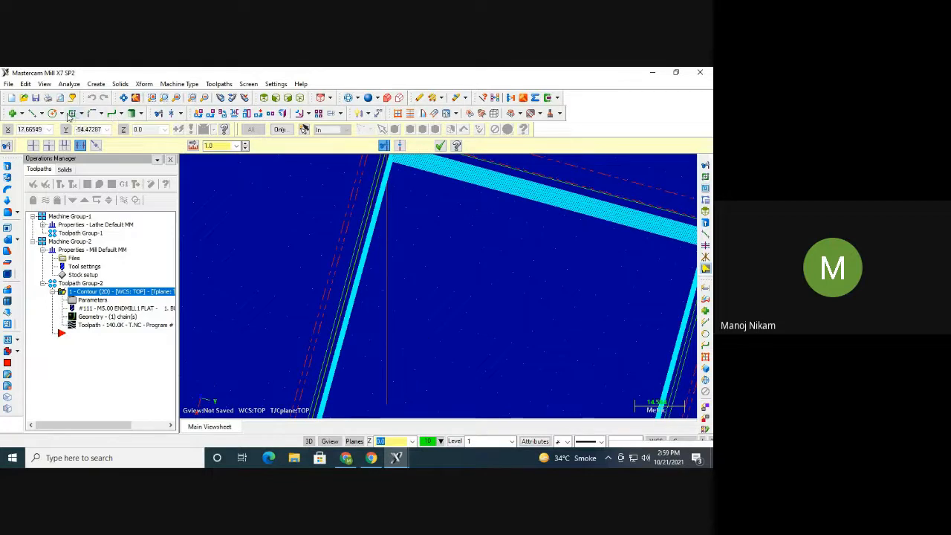
# Sketch a 40 x 45 mm rectangle inside the block's outline, starting its first corner at X20, Y20
pyautogui.click(72, 113)
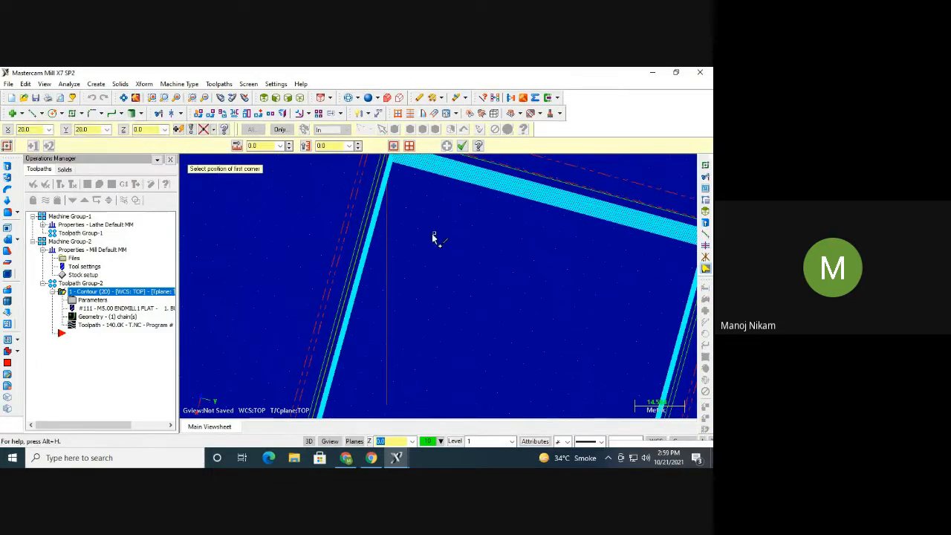
pyautogui.click(433, 232)
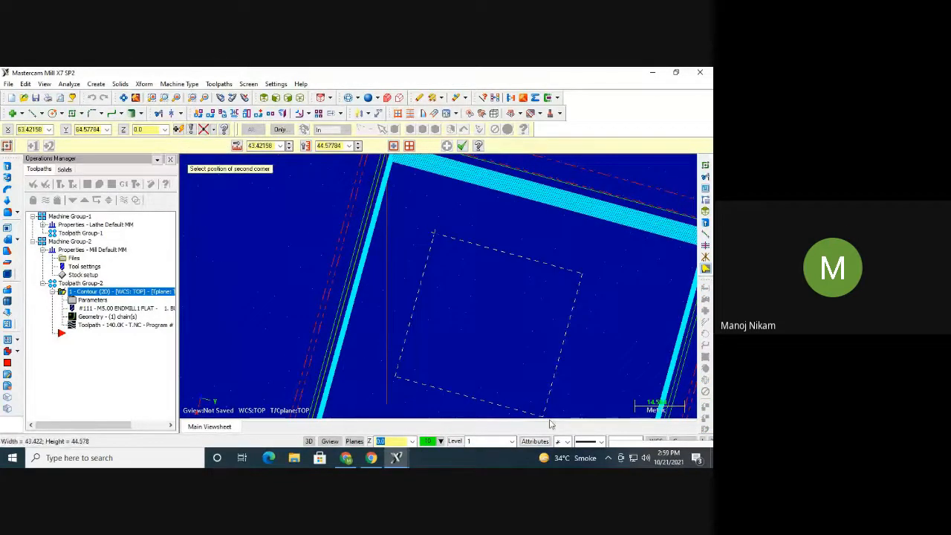
pyautogui.click(546, 414)
pyautogui.scroll(-2, 547, 401)
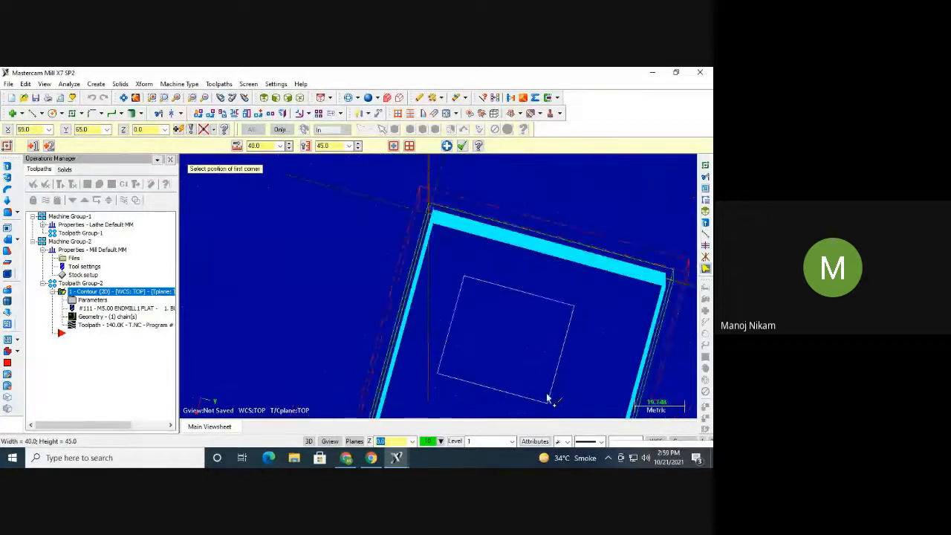
# Hide the contour operation's toolpath display so only the block and rectangle geometry is drawn
pyautogui.moveTo(526, 362); pyautogui.dragTo(523, 314, button='middle')
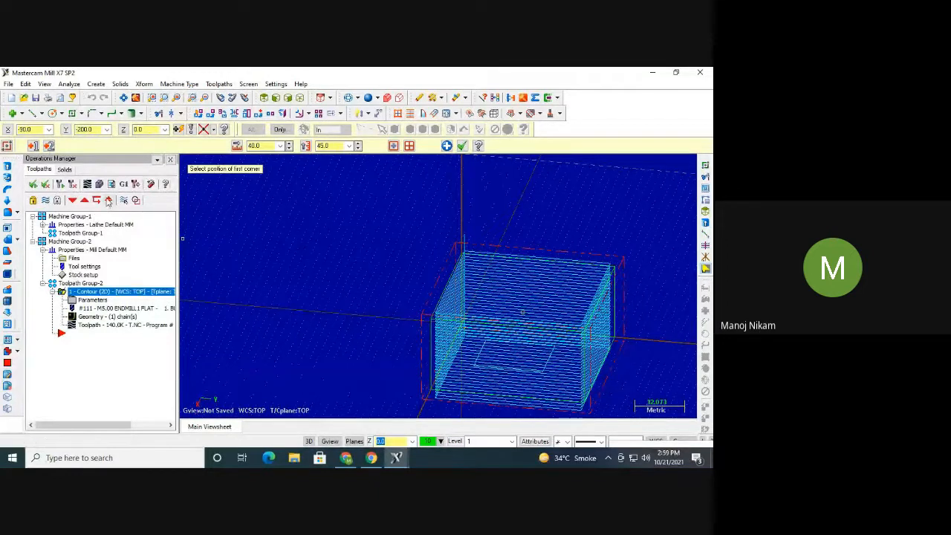
pyautogui.click(107, 201)
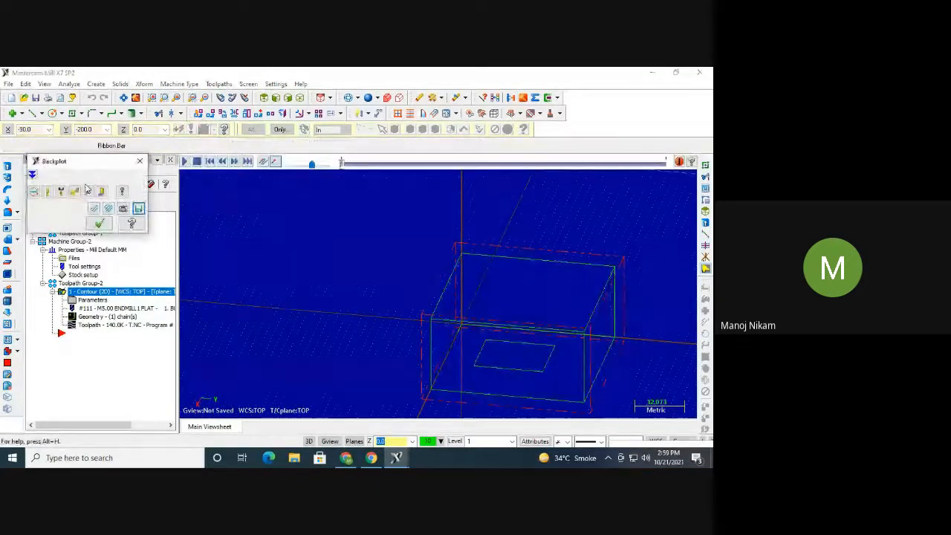
pyautogui.click(139, 161)
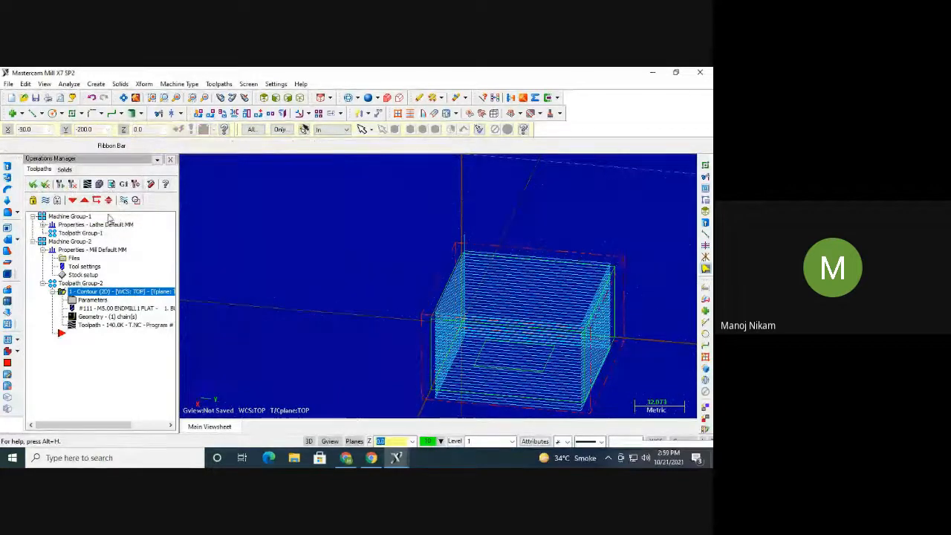
pyautogui.click(45, 201)
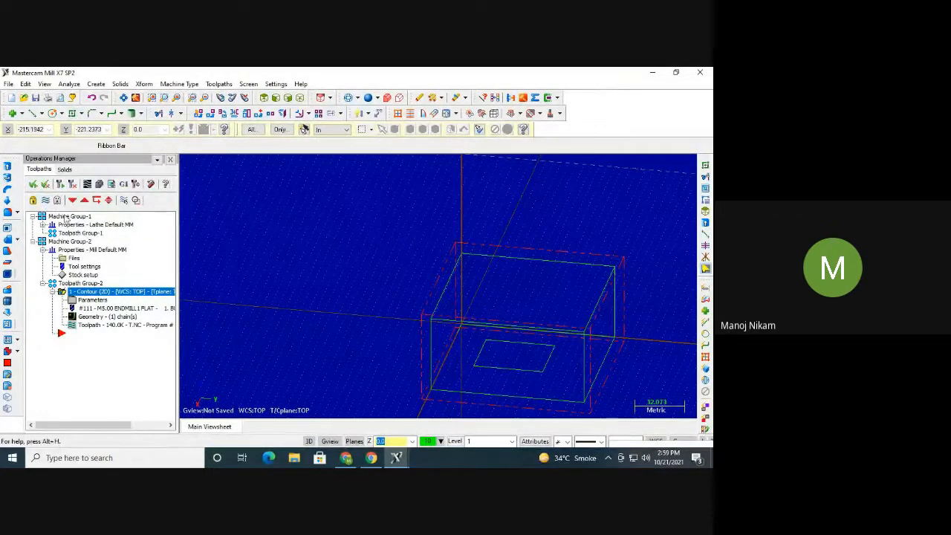
pyautogui.click(92, 294)
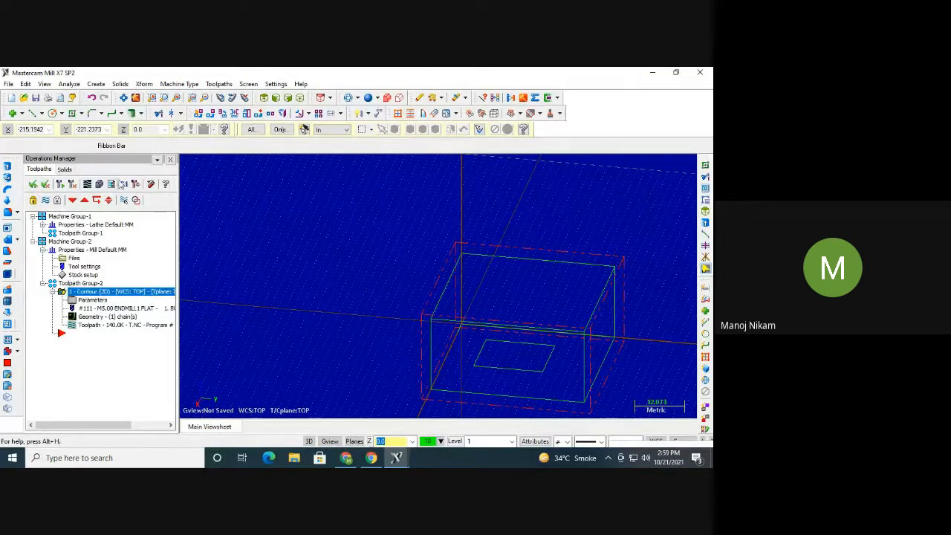
# Create a Pocket toolpath using the 40 x 45 mm inner rectangle as its chain
pyautogui.click(219, 84)
pyautogui.click(229, 123)
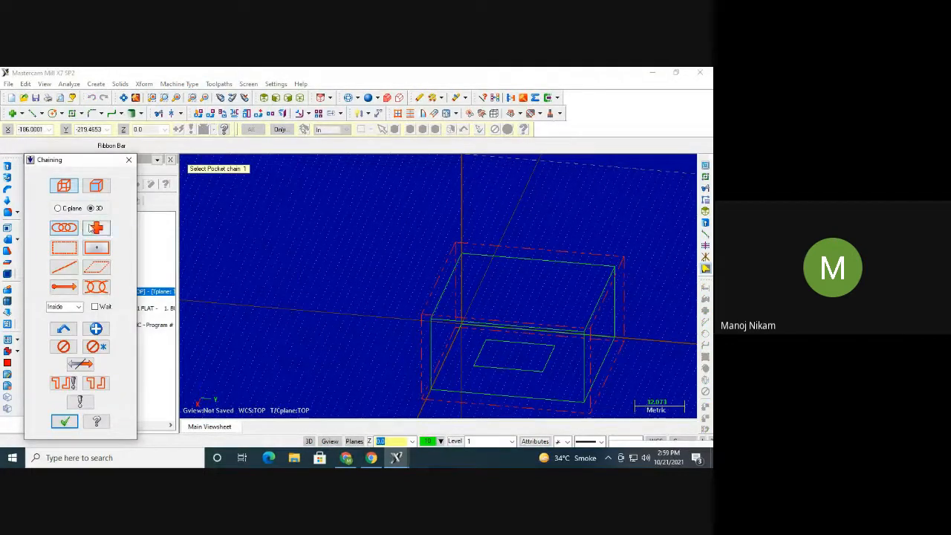
pyautogui.click(476, 362)
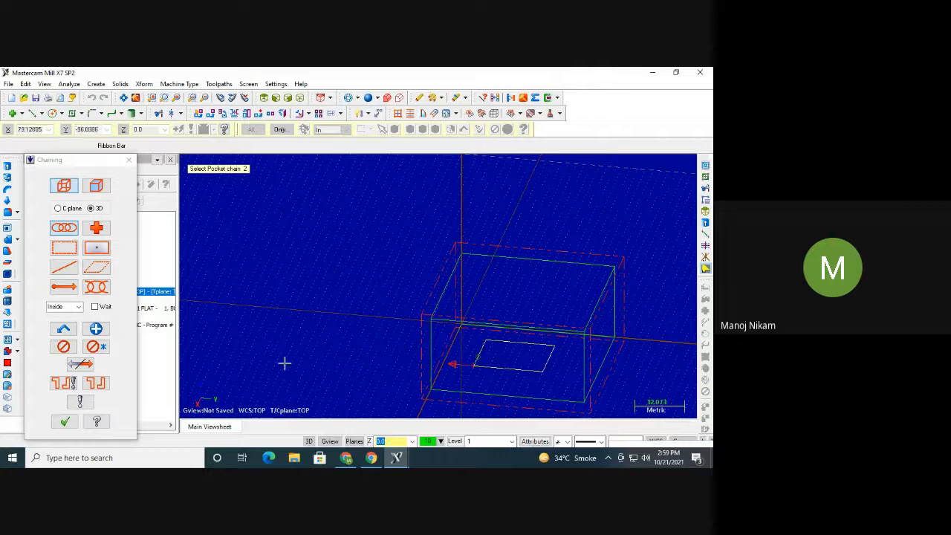
pyautogui.click(65, 422)
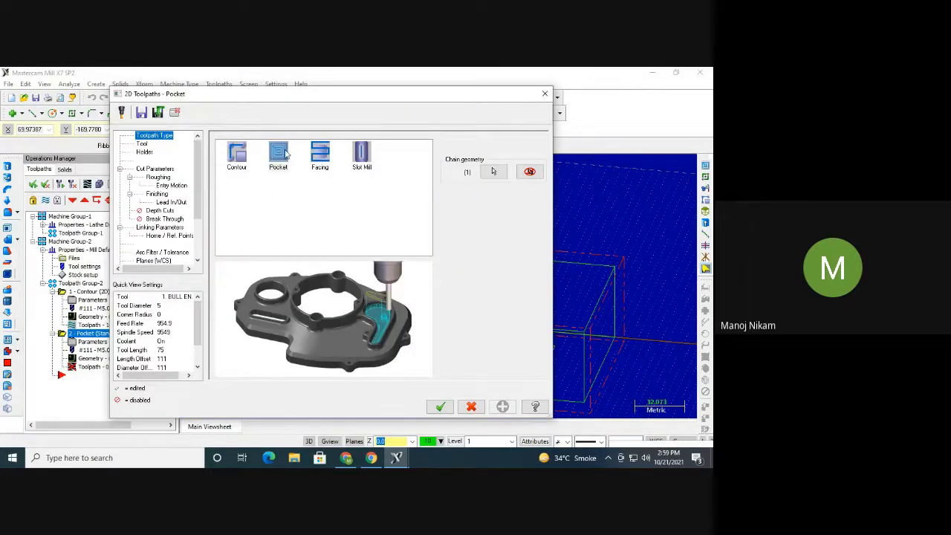
# Keep Pocket as the toolpath type and select the existing 5 mm end mill, tool 111, for the operation
pyautogui.click(278, 153)
pyautogui.click(141, 144)
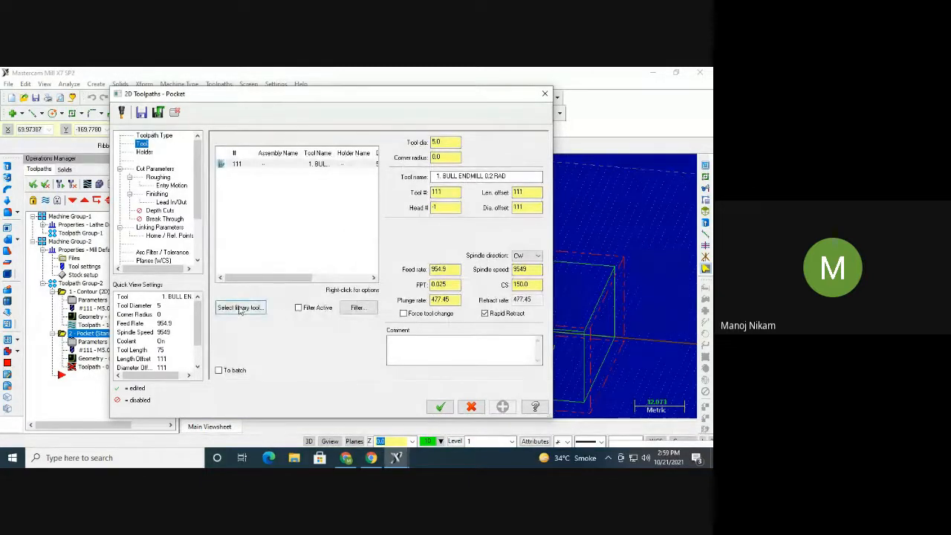
pyautogui.click(272, 165)
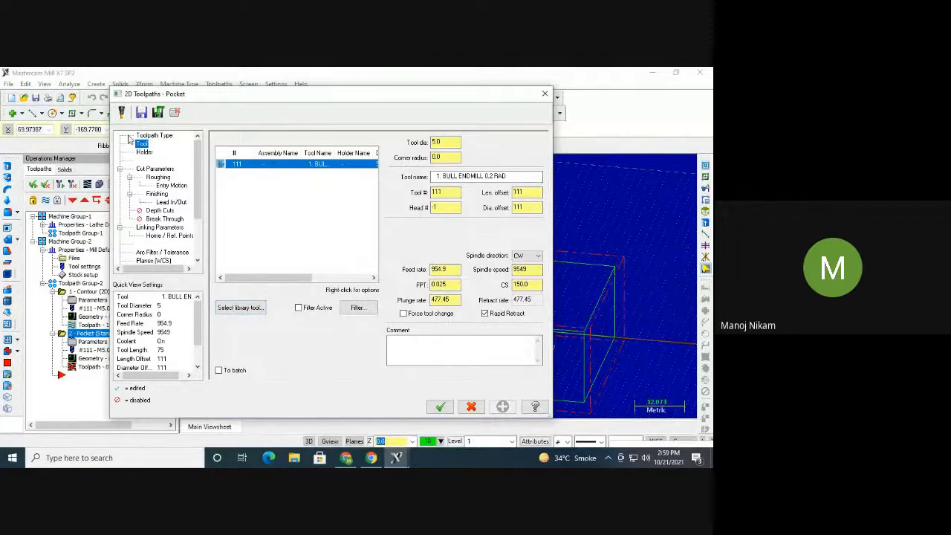
# Set the pocket's roughing cutting method to Zigzag, keeping the default holder
pyautogui.click(142, 152)
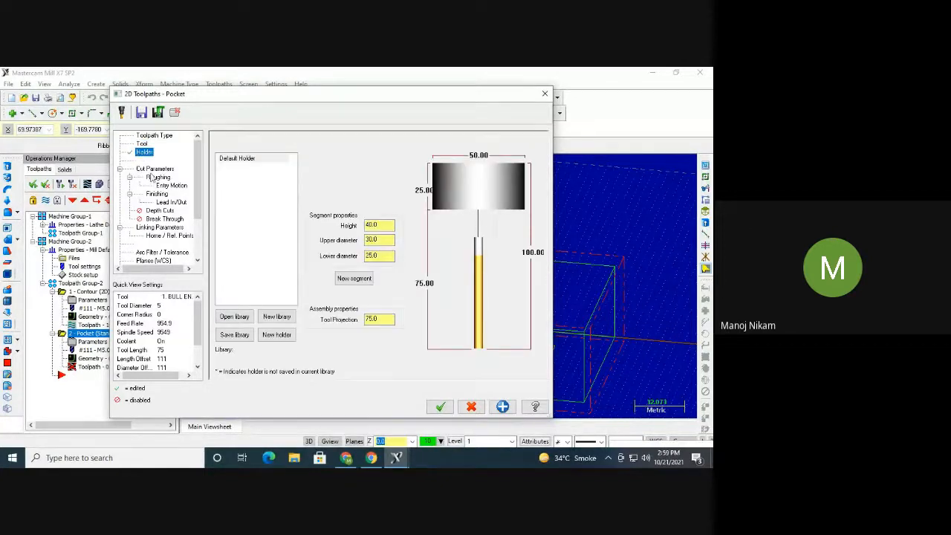
pyautogui.click(156, 177)
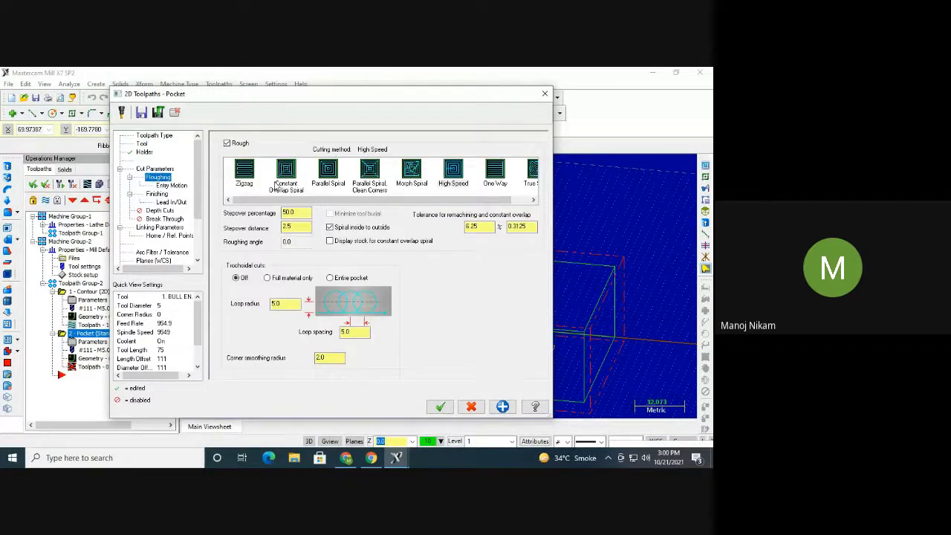
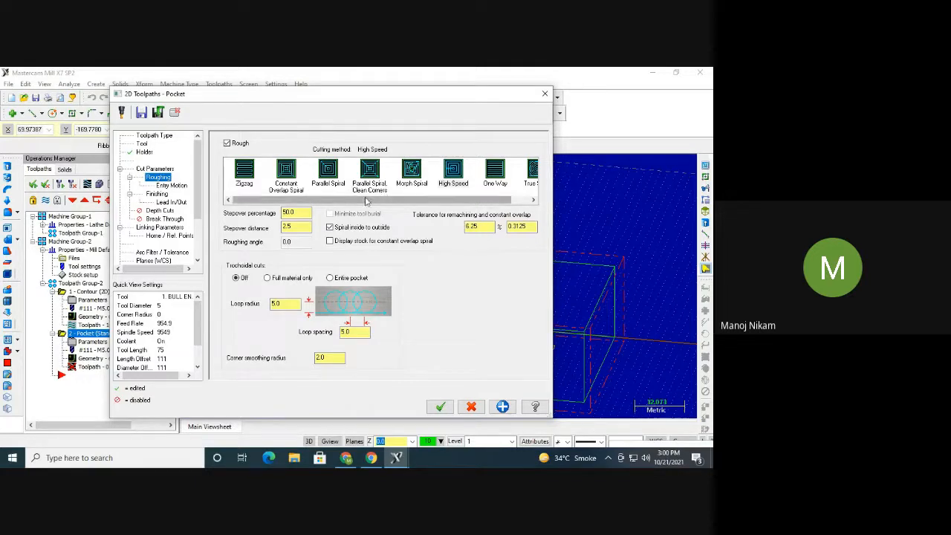
pyautogui.click(459, 180)
pyautogui.click(503, 171)
pyautogui.click(530, 173)
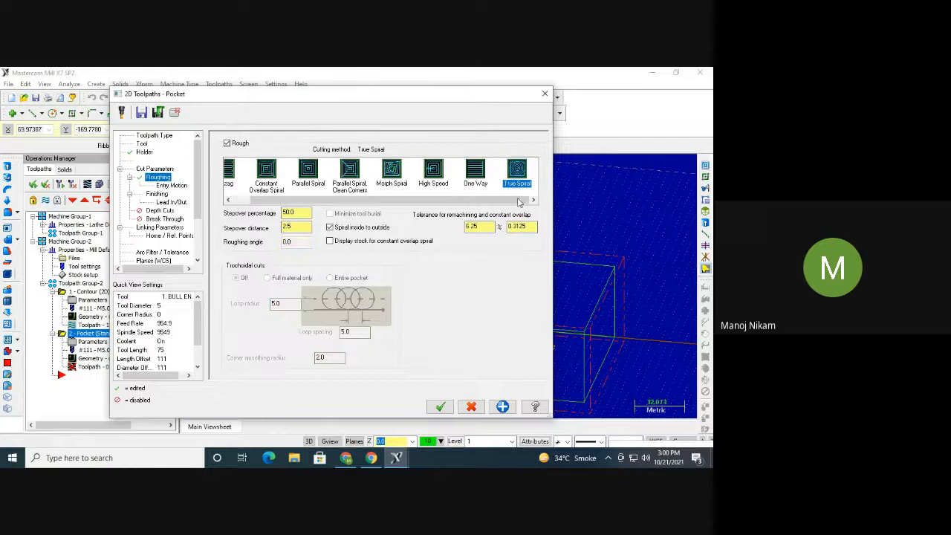
pyautogui.click(248, 167)
pyautogui.click(228, 170)
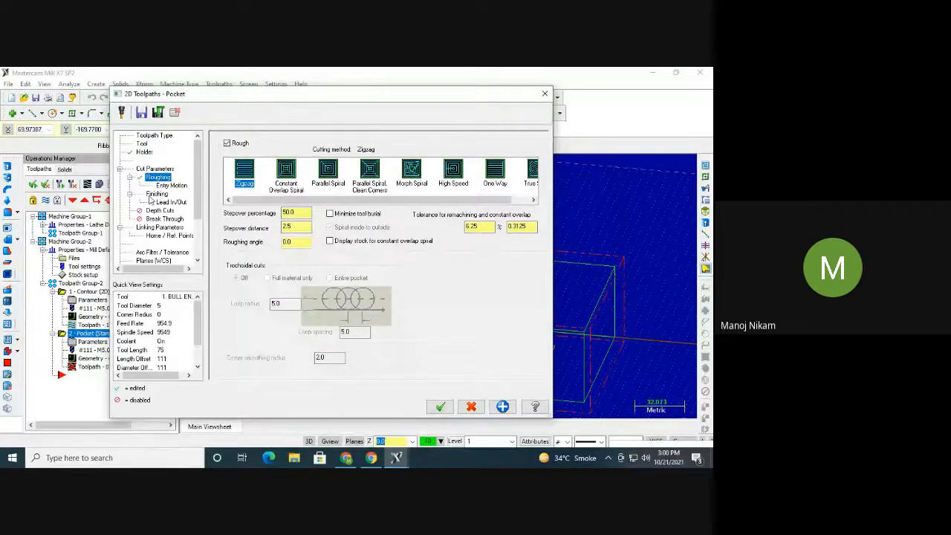
# Turn off lead in/out for the pocket's finishing passes and enable depth cuts with a 2.0 mm maximum rough step
pyautogui.click(151, 195)
pyautogui.click(164, 202)
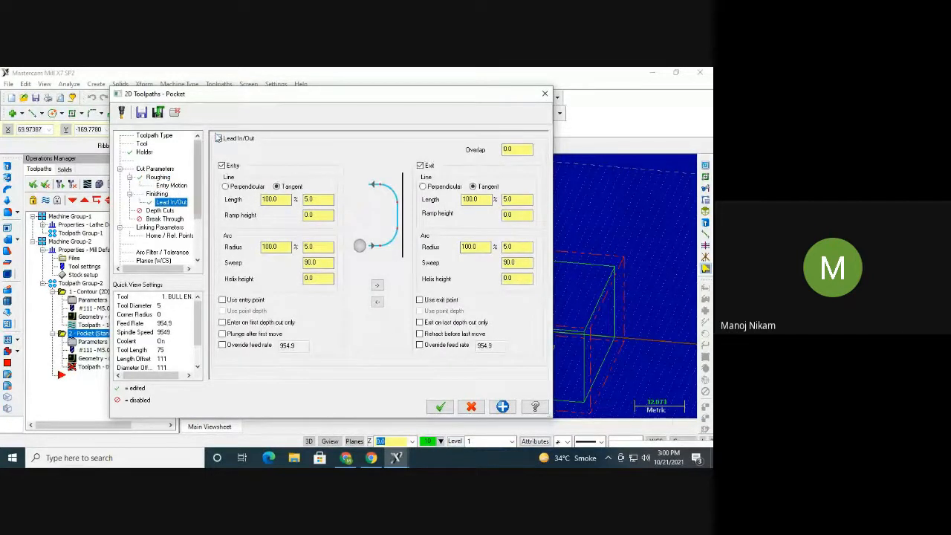
pyautogui.click(219, 139)
pyautogui.click(160, 210)
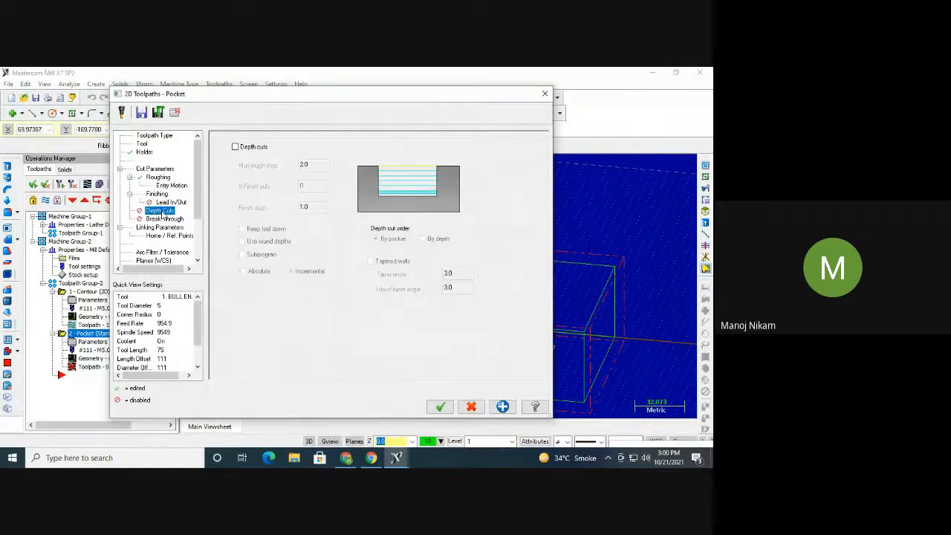
pyautogui.click(235, 147)
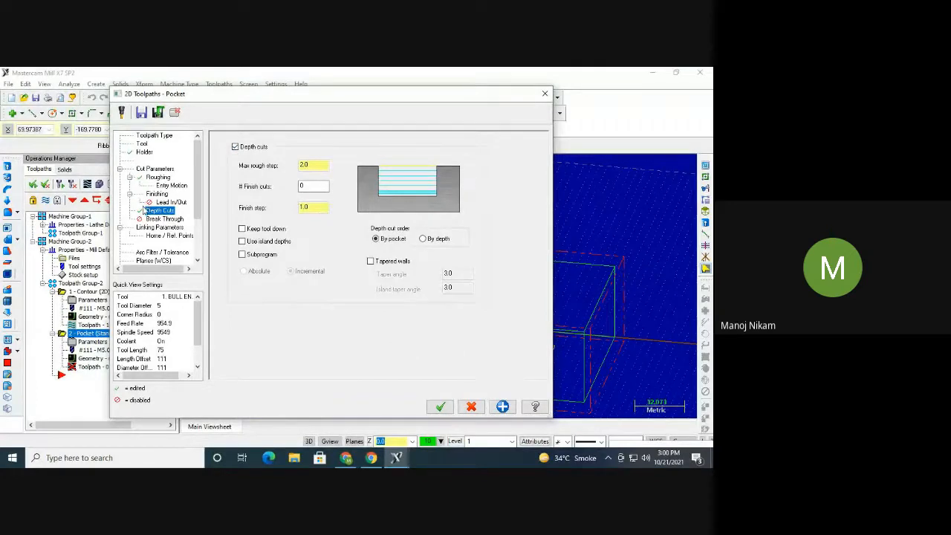
pyautogui.click(143, 219)
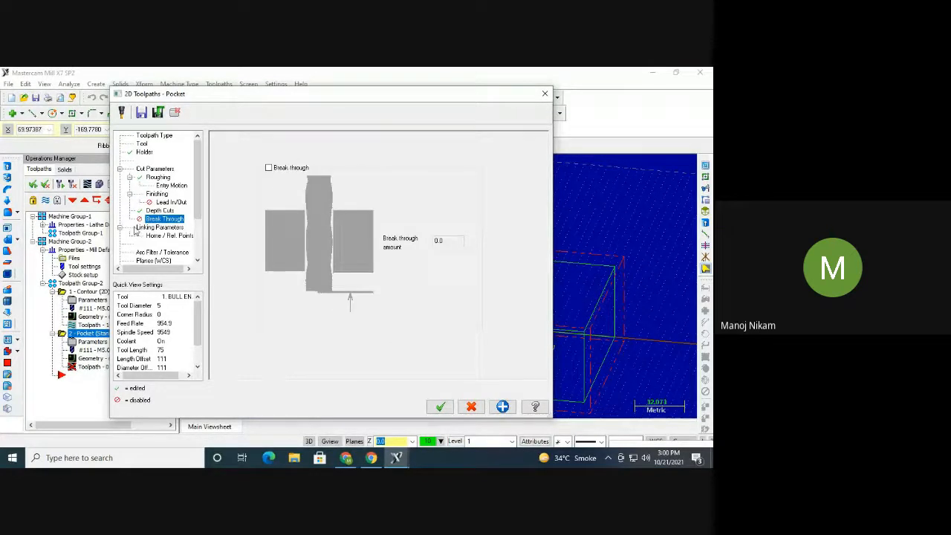
# Set the pocket's depth to an absolute 25 mm in the linking parameters and generate the toolpath
pyautogui.click(154, 227)
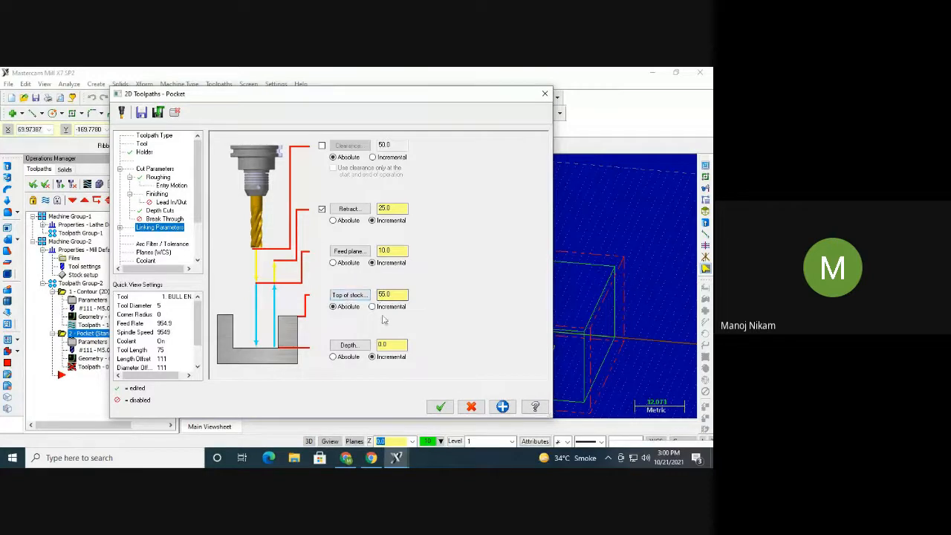
pyautogui.click(350, 346)
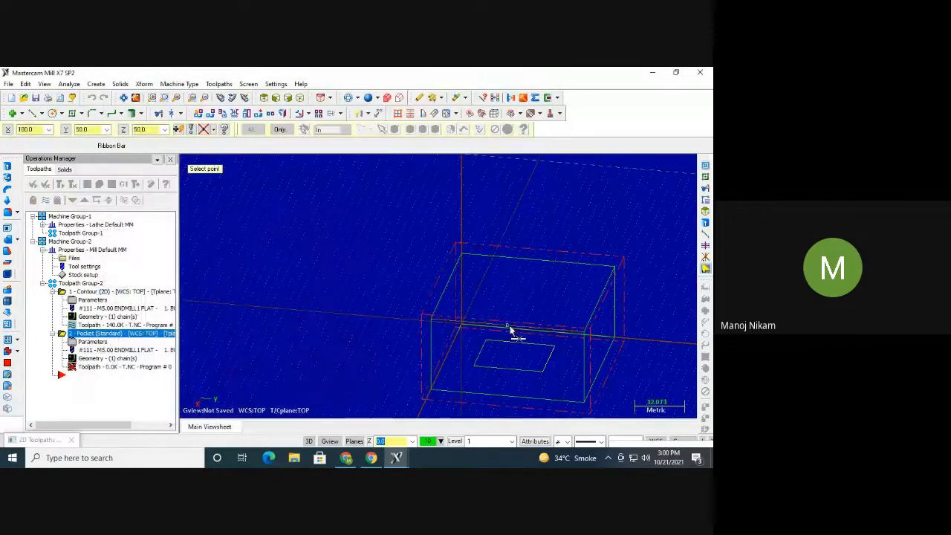
pyautogui.click(382, 377)
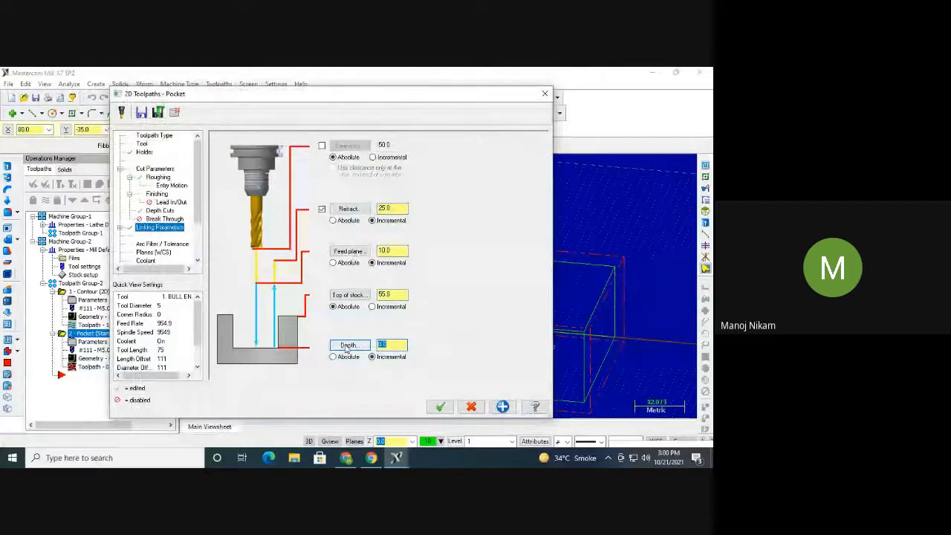
pyautogui.write('25')
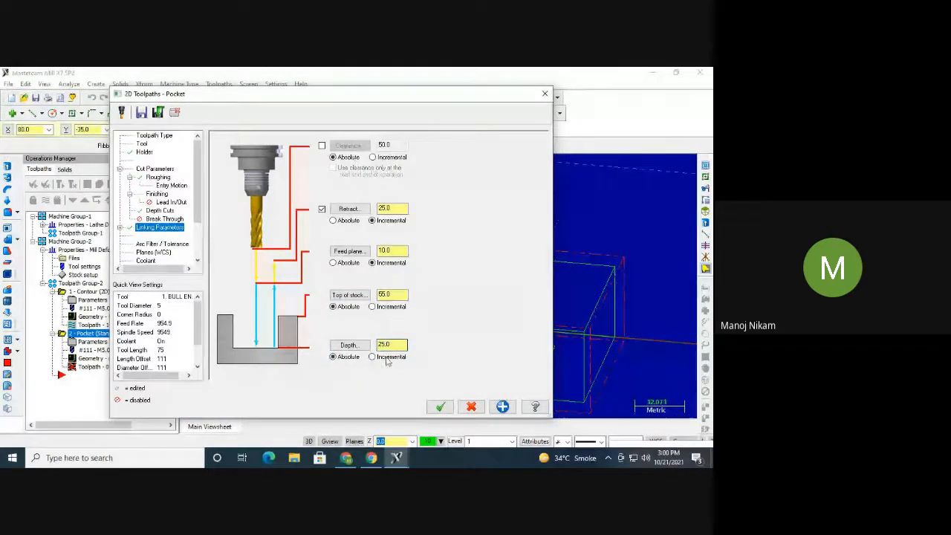
pyautogui.click(440, 407)
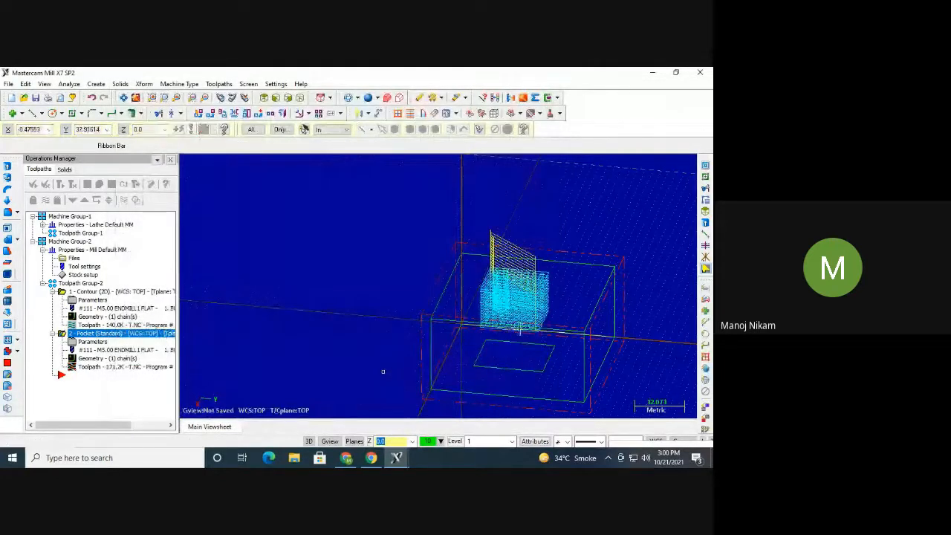
# Start a Verify simulation of the pocket operation on the stock block
pyautogui.hotkey('alt', '2')
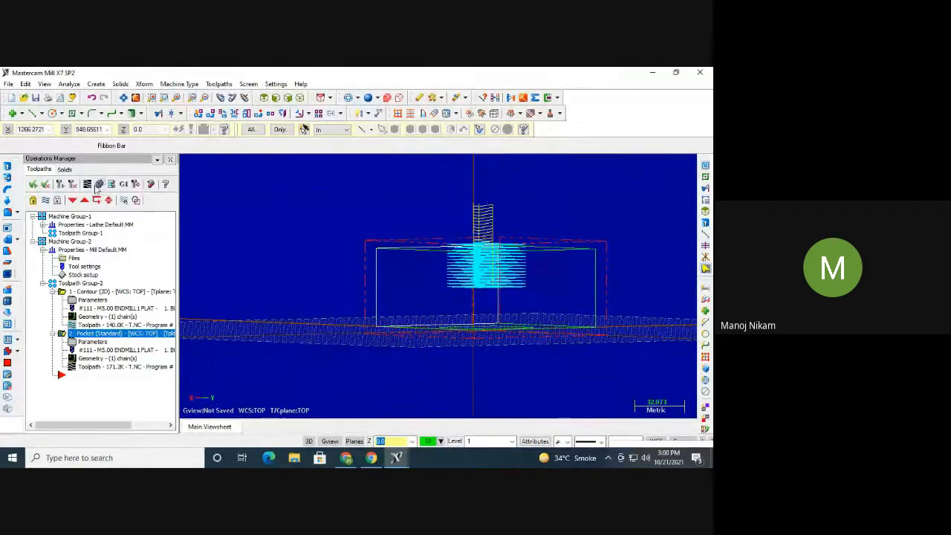
pyautogui.click(99, 184)
pyautogui.click(437, 286)
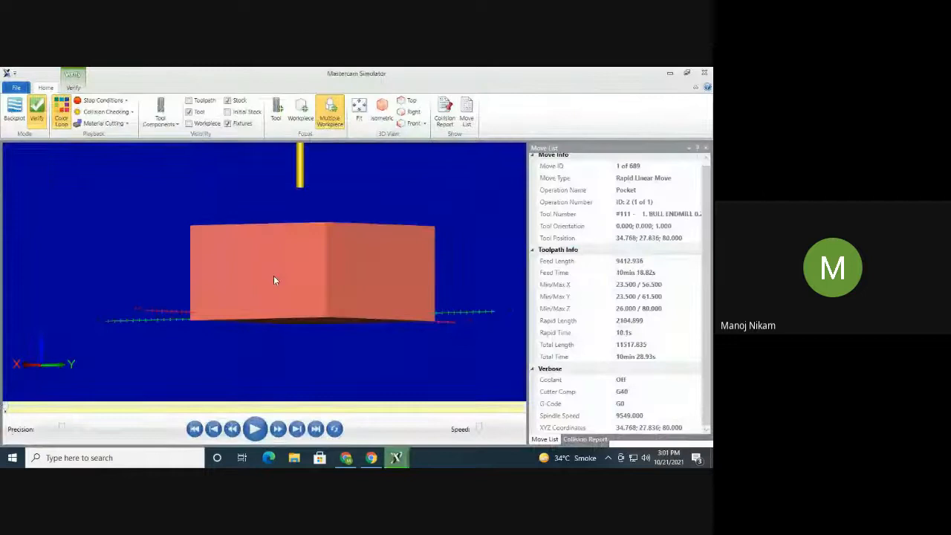
pyautogui.moveTo(274, 276); pyautogui.dragTo(282, 294, button='middle')
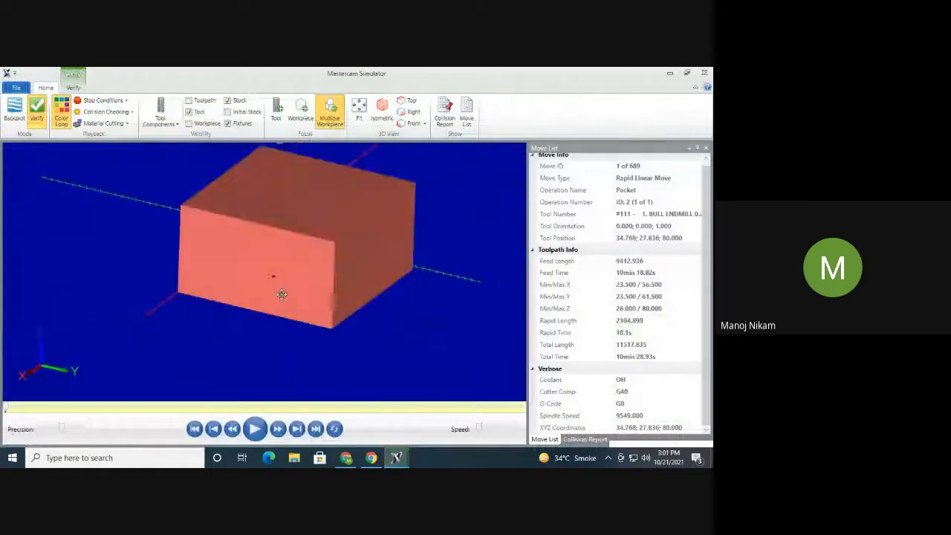
pyautogui.click(254, 430)
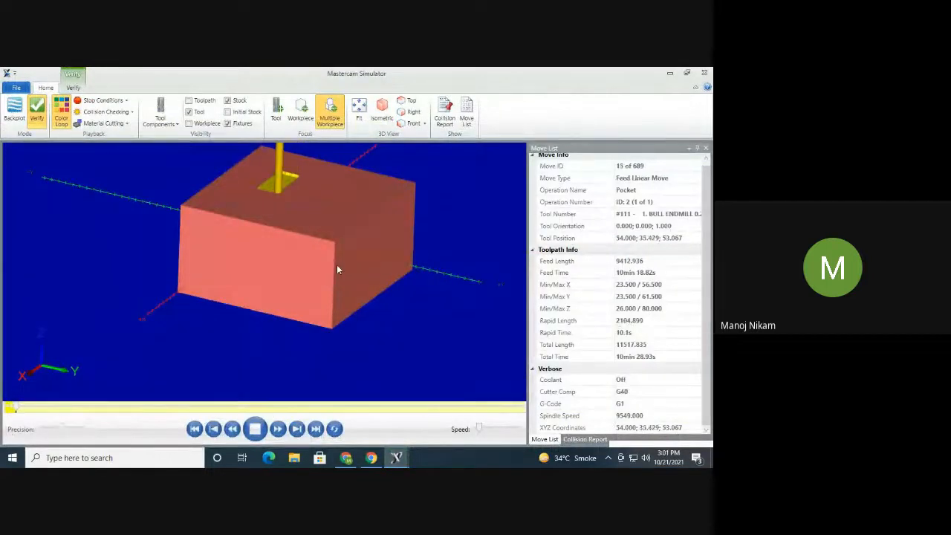
# Inspect the pocket as it is cut from the block, speed up the playback, and close the simulator
pyautogui.moveTo(337, 264); pyautogui.dragTo(336, 262, button='middle')
pyautogui.scroll(4, 328, 180)
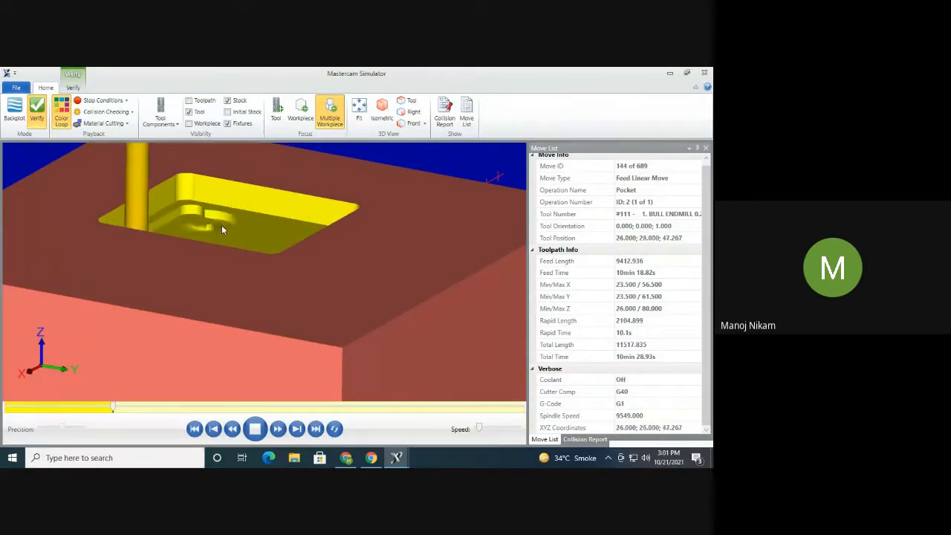
pyautogui.scroll(-1, 273, 293)
pyautogui.scroll(-2, 275, 293)
pyautogui.moveTo(279, 296); pyautogui.dragTo(270, 302, button='middle')
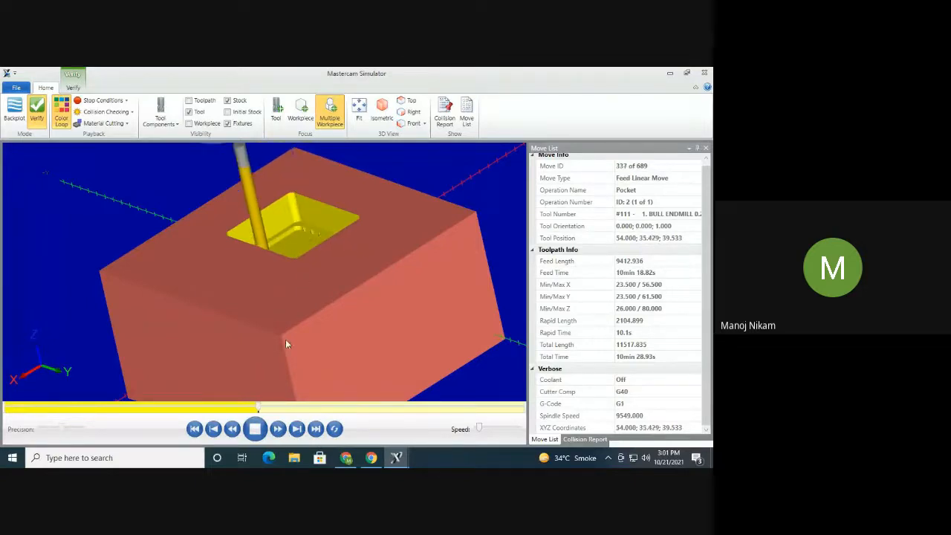
pyautogui.moveTo(482, 433); pyautogui.dragTo(498, 433)
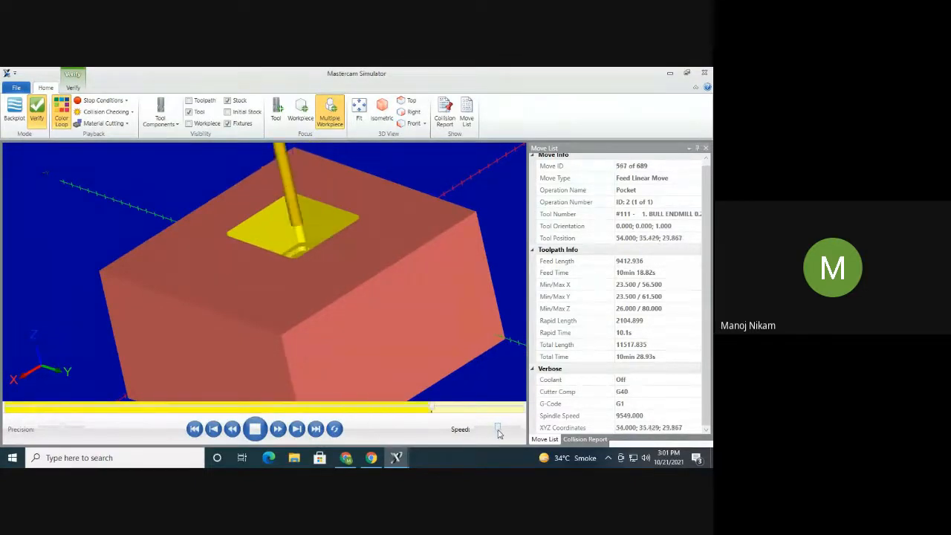
pyautogui.click(704, 75)
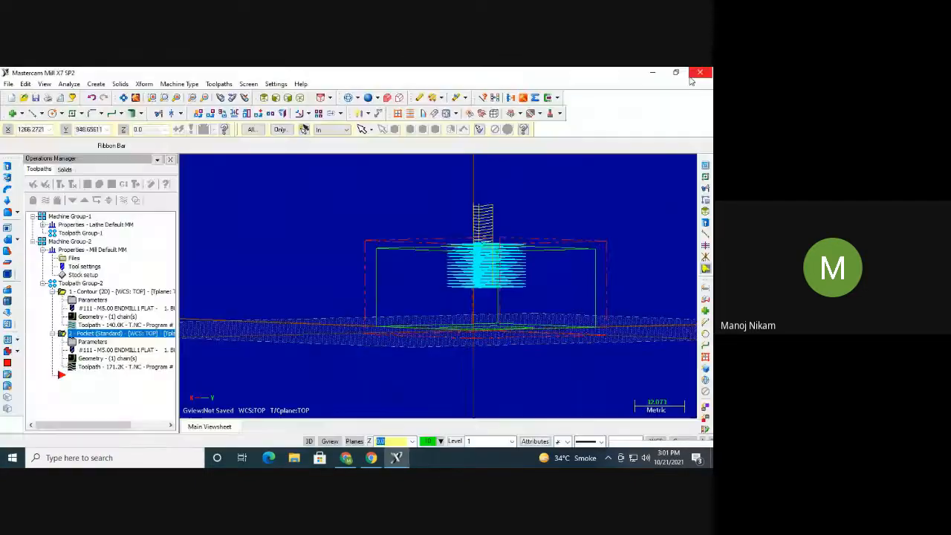
# Create a Facing toolpath using the block's outer outline as its chain
pyautogui.click(217, 84)
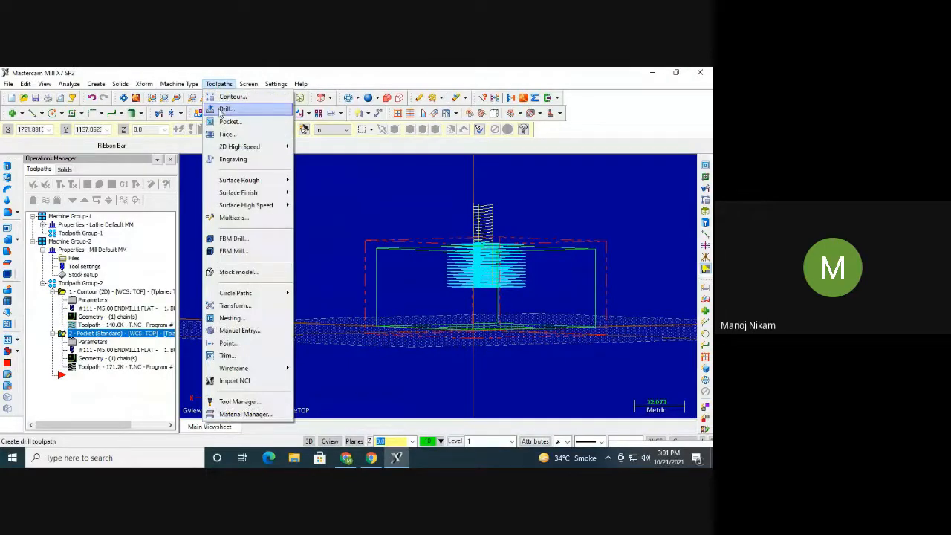
pyautogui.click(228, 135)
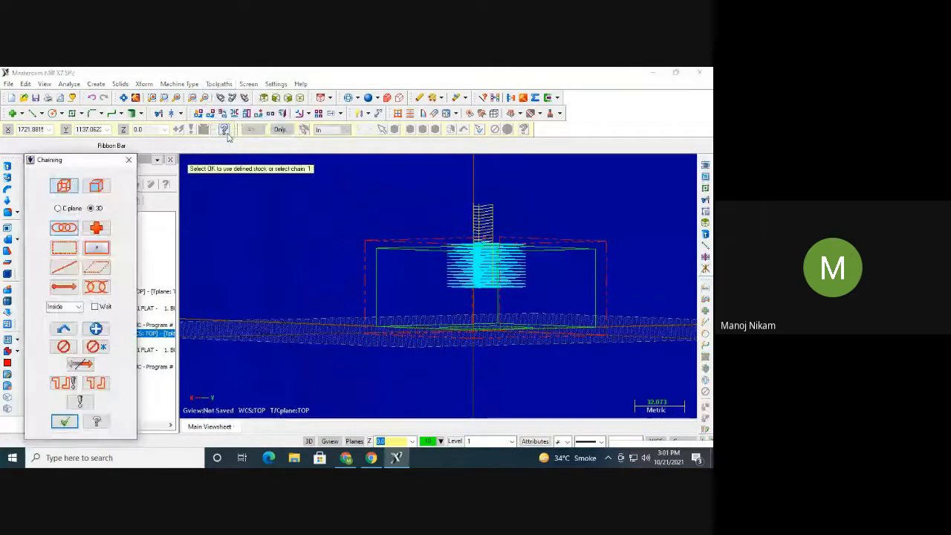
pyautogui.moveTo(408, 295); pyautogui.dragTo(408, 320, button='middle')
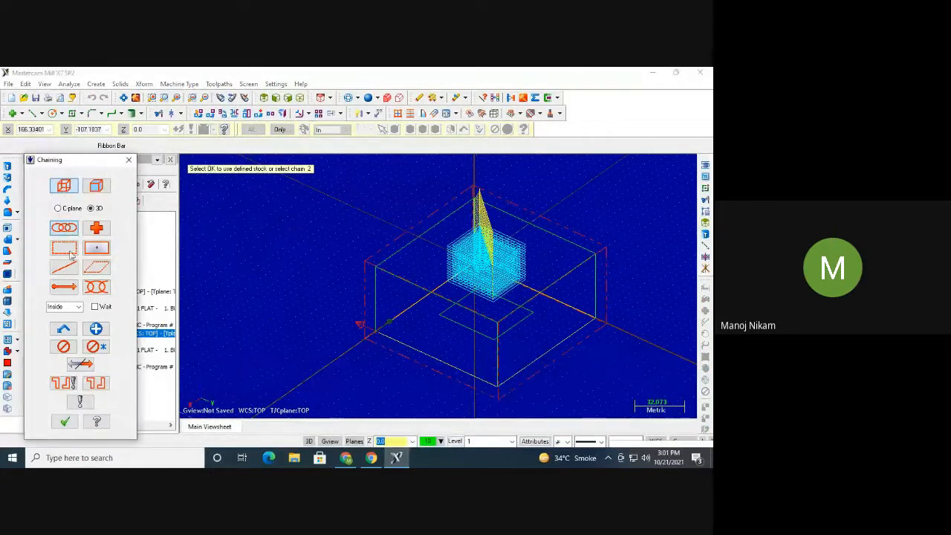
pyautogui.click(64, 421)
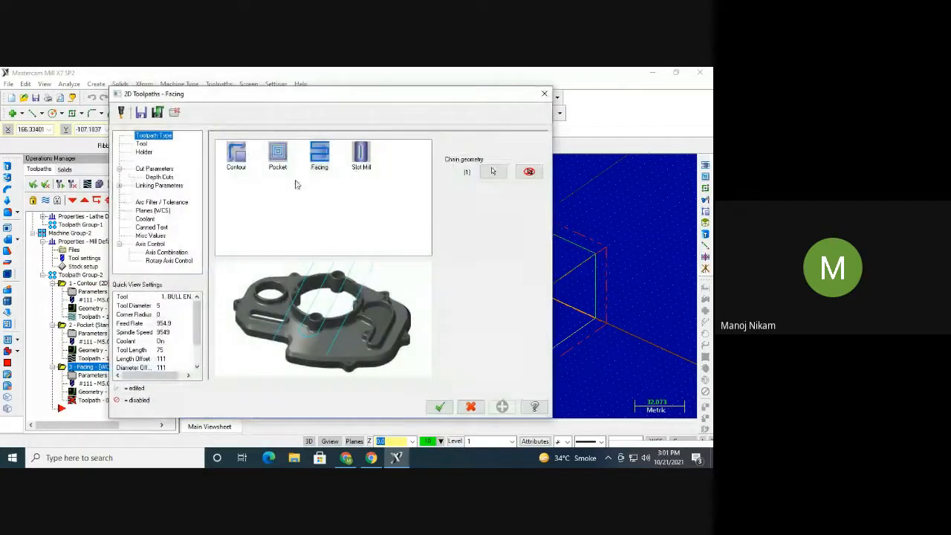
# Select the existing 5 mm end mill, tool 111, for the facing operation and review its holder
pyautogui.click(141, 144)
pyautogui.click(236, 165)
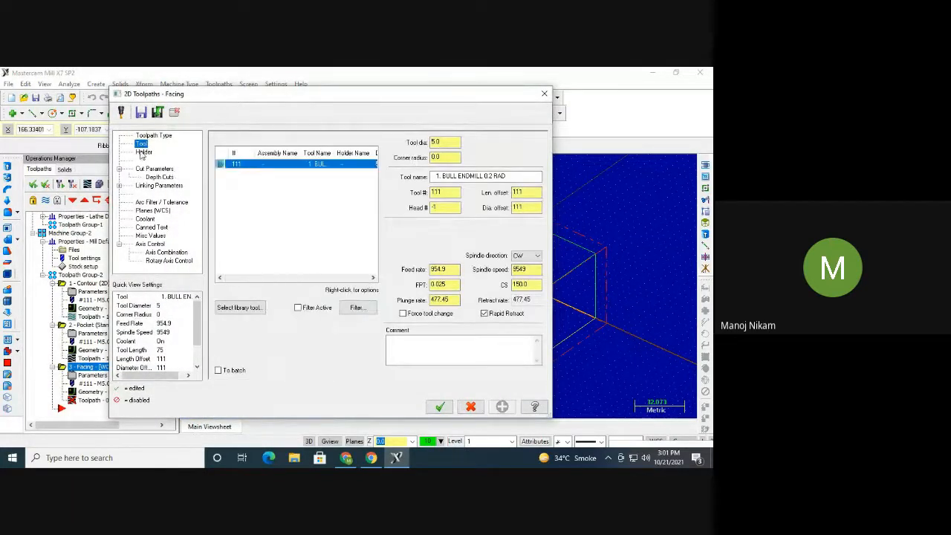
pyautogui.click(144, 151)
# Try the One way and One pass facing styles, and set the cutting style to Zigzag
pyautogui.click(153, 169)
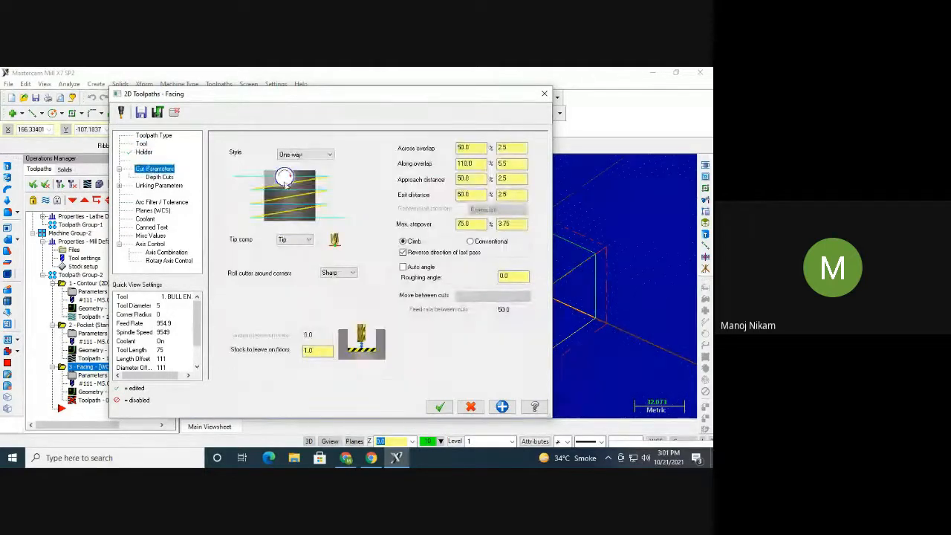
pyautogui.click(305, 155)
pyautogui.click(308, 167)
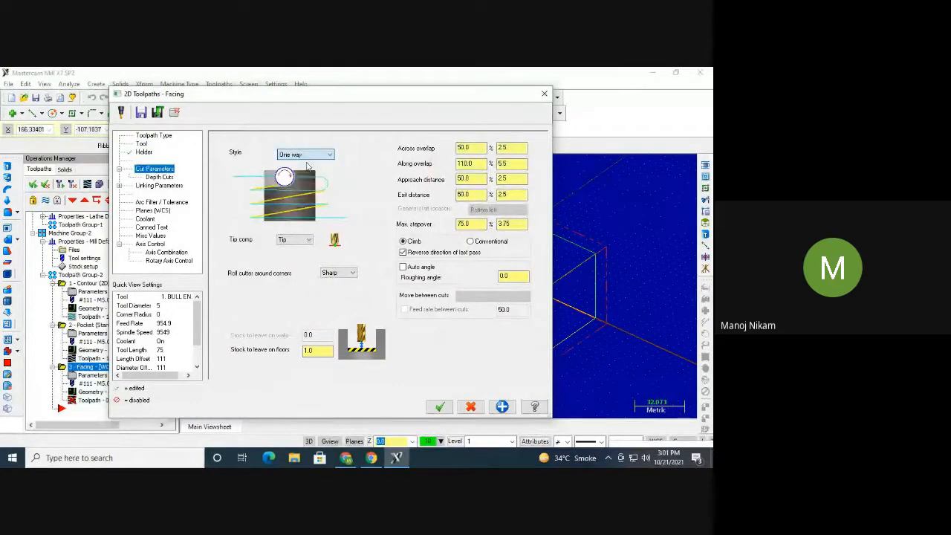
pyautogui.press('Up')
pyautogui.click(311, 155)
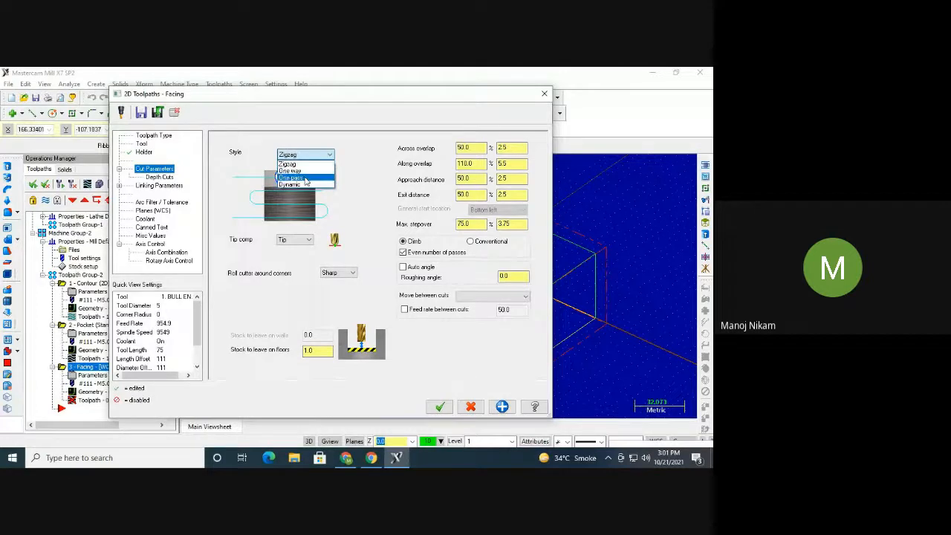
pyautogui.click(303, 179)
pyautogui.click(308, 155)
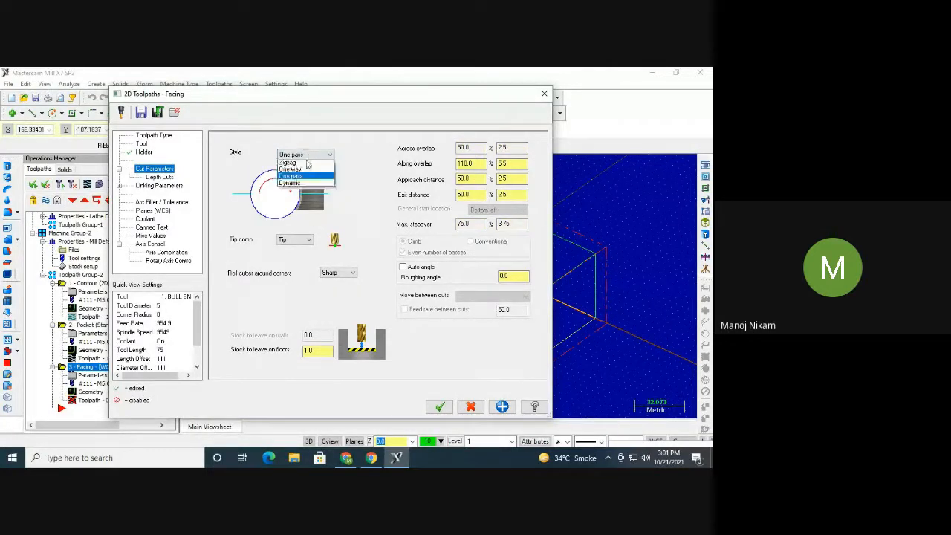
pyautogui.click(305, 165)
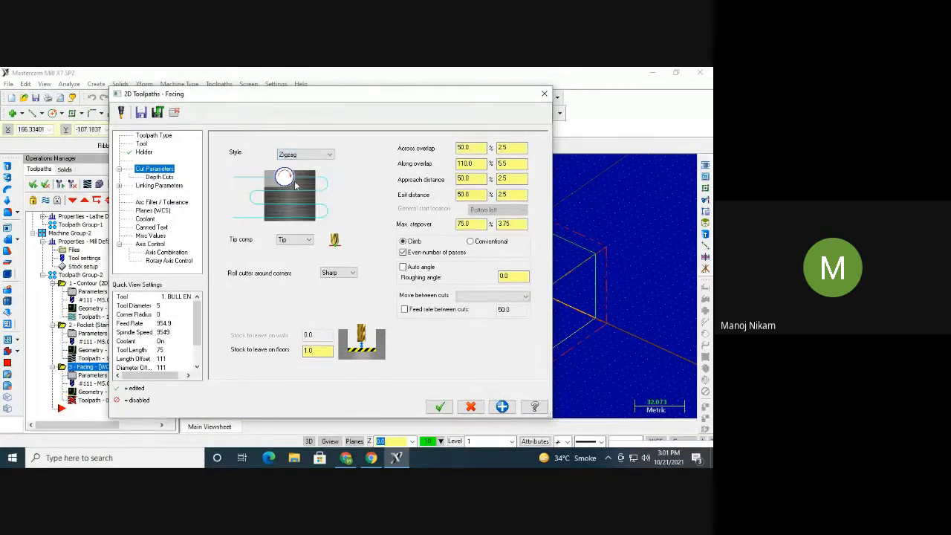
# Set the facing depth as an absolute value at the block's top and generate the toolpath
pyautogui.click(153, 177)
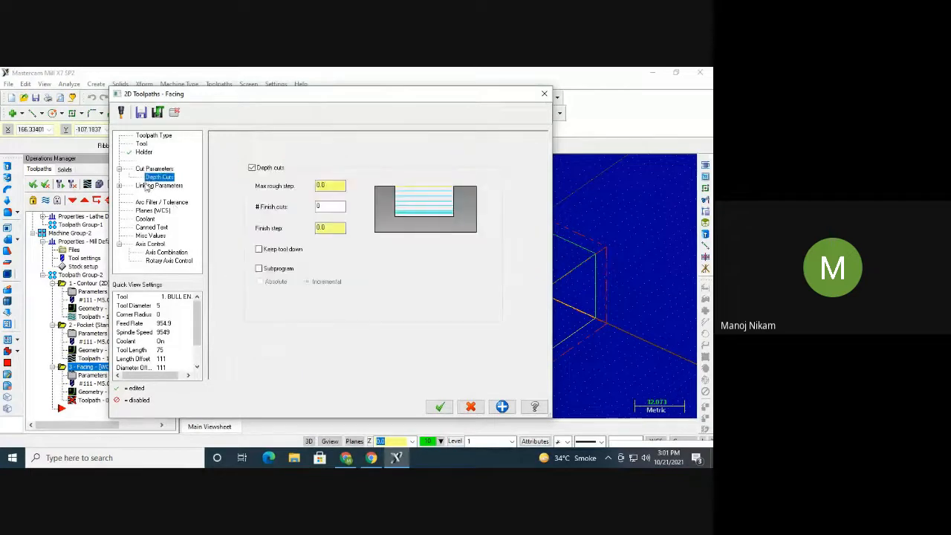
pyautogui.click(146, 186)
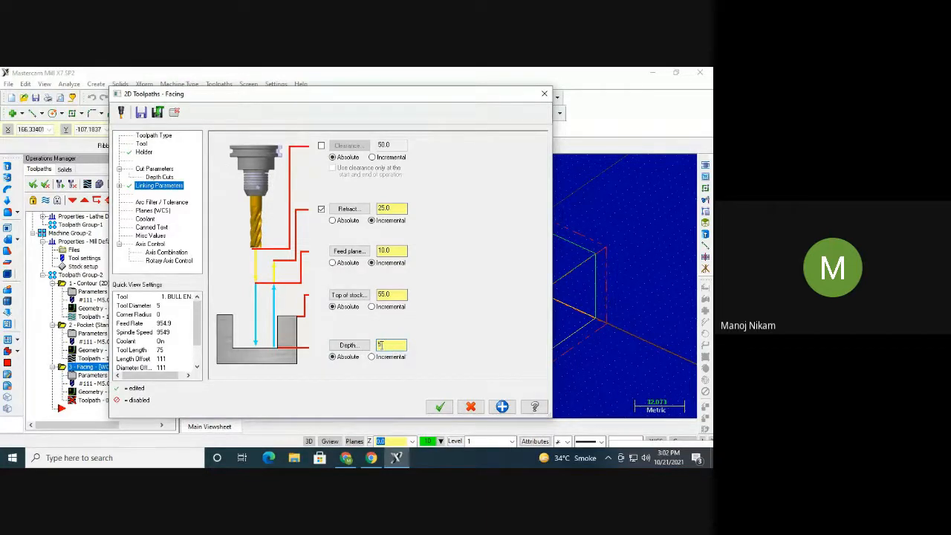
pyautogui.moveTo(381, 344); pyautogui.dragTo(364, 346)
pyautogui.click(440, 407)
pyautogui.moveTo(453, 342); pyautogui.dragTo(478, 276, button='middle')
pyautogui.scroll(3, 397, 225)
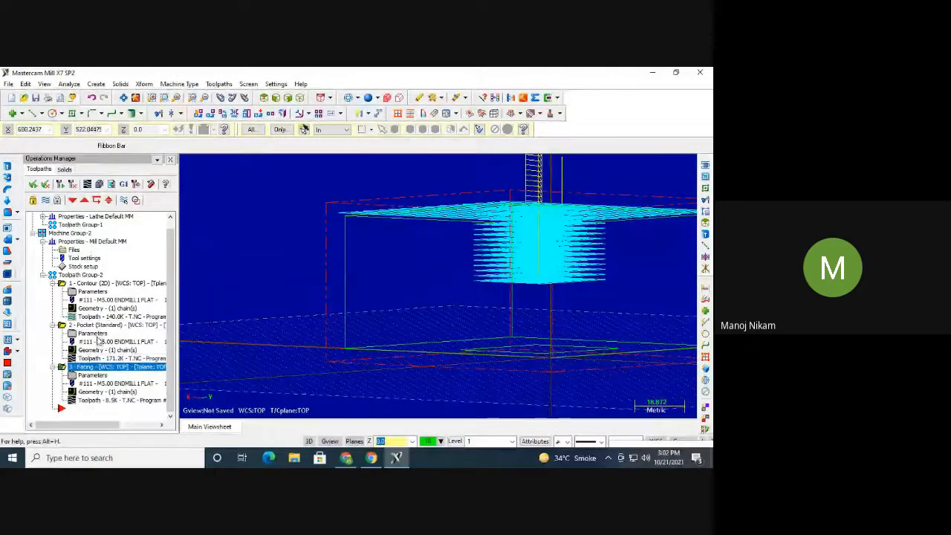
# Hide the pocket operation's toolpath display and select the facing operation on its own
pyautogui.scroll(1, 101, 331)
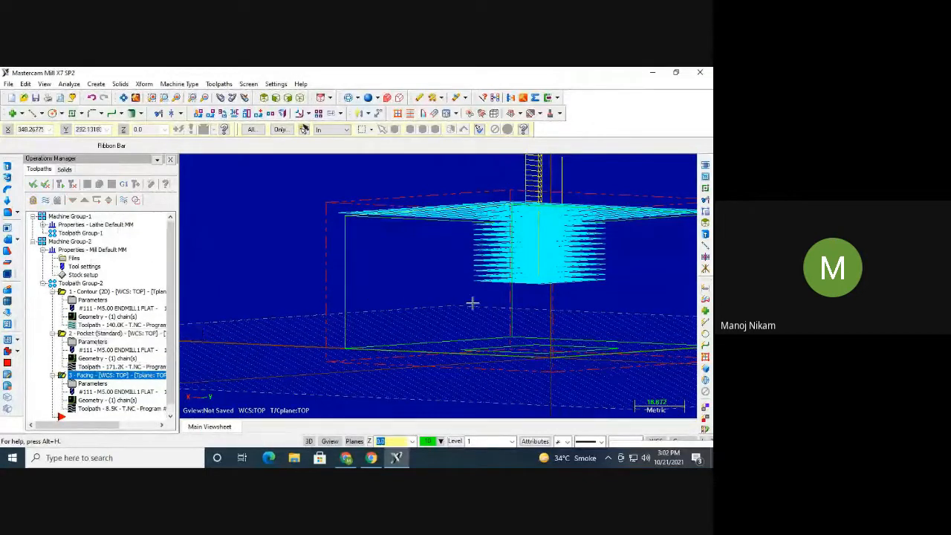
pyautogui.moveTo(471, 304); pyautogui.dragTo(478, 315, button='middle')
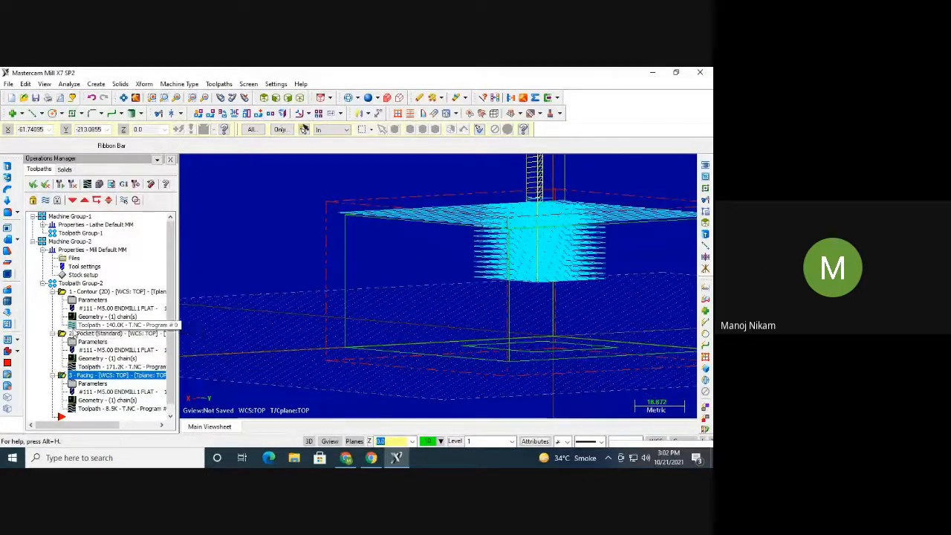
pyautogui.click(108, 333)
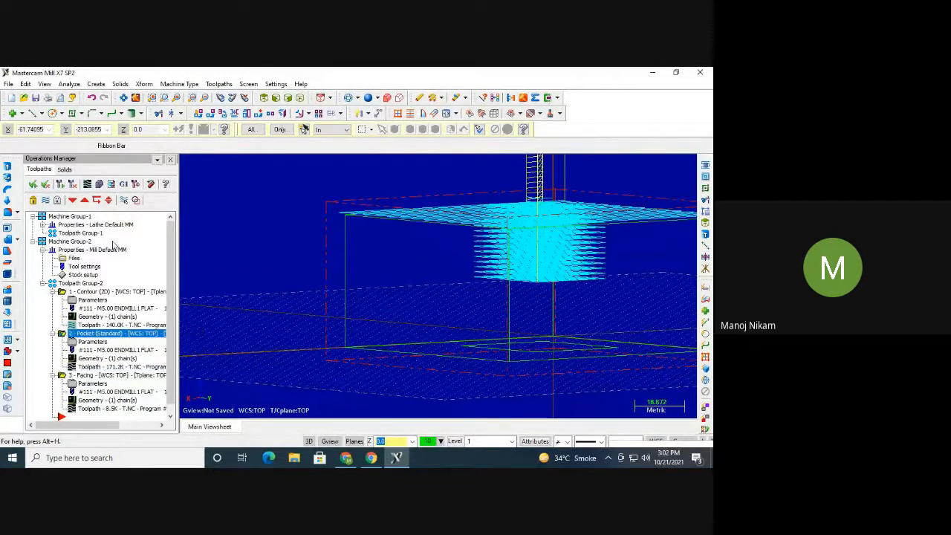
pyautogui.click(45, 201)
pyautogui.click(89, 375)
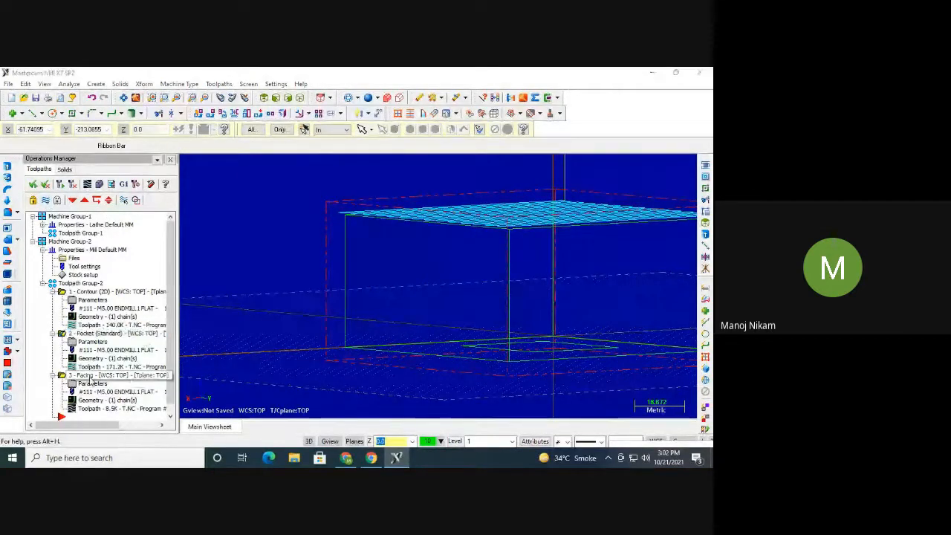
pyautogui.moveTo(359, 352); pyautogui.dragTo(362, 368, button='middle')
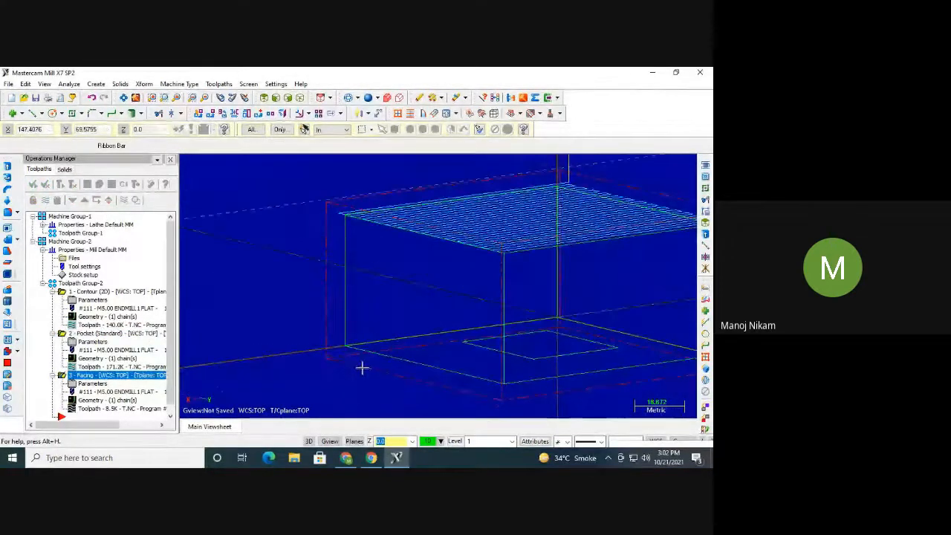
# Simulate the facing operation in Verify, inspect the faced surface of the stock, and close the simulator while keeping Mastercam open
pyautogui.click(109, 183)
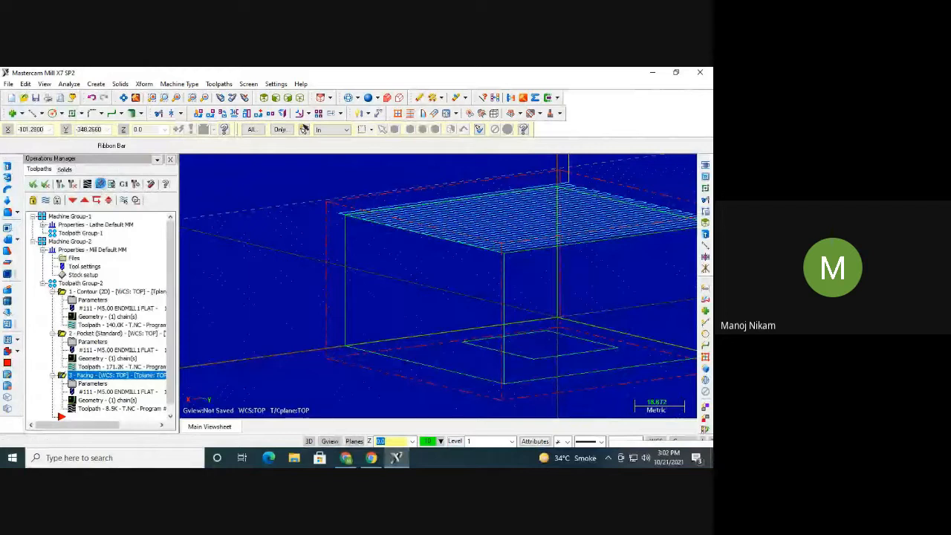
pyautogui.click(449, 286)
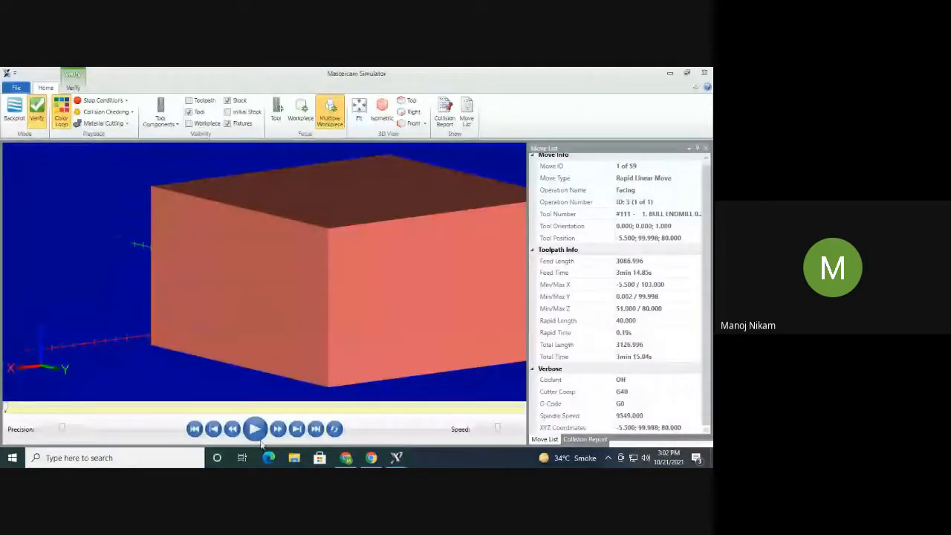
pyautogui.click(254, 429)
pyautogui.moveTo(418, 307); pyautogui.dragTo(451, 301, button='middle')
pyautogui.scroll(3, 405, 244)
pyautogui.moveTo(405, 243); pyautogui.dragTo(365, 254, button='middle')
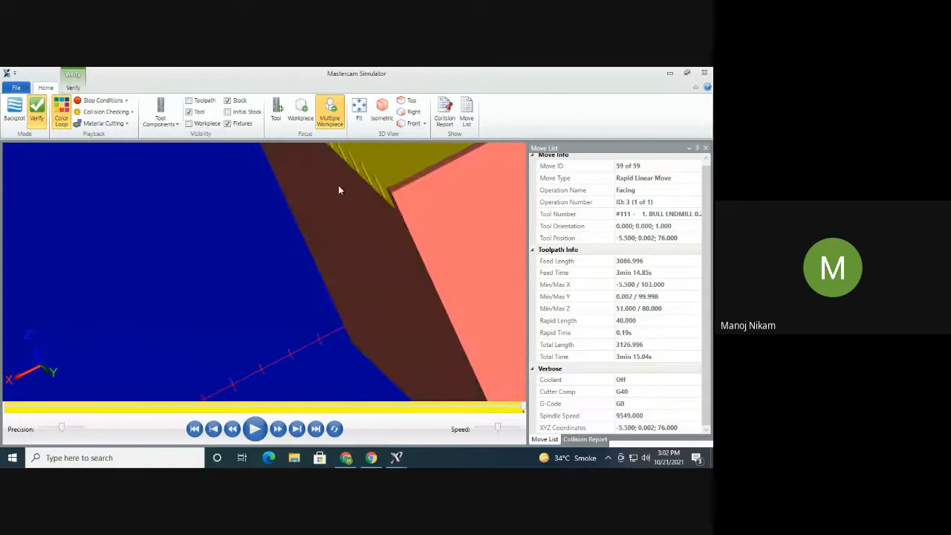
pyautogui.scroll(-5, 393, 293)
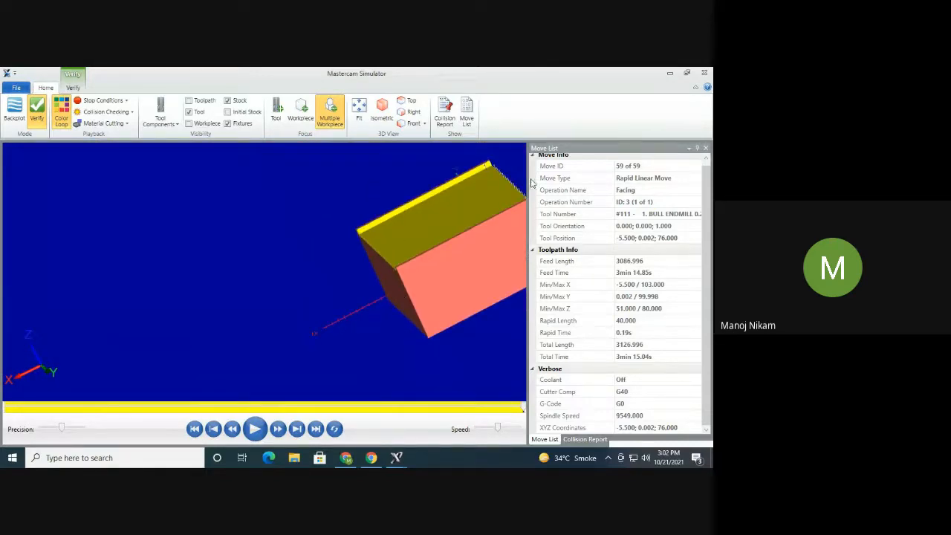
pyautogui.doubleClick(703, 72)
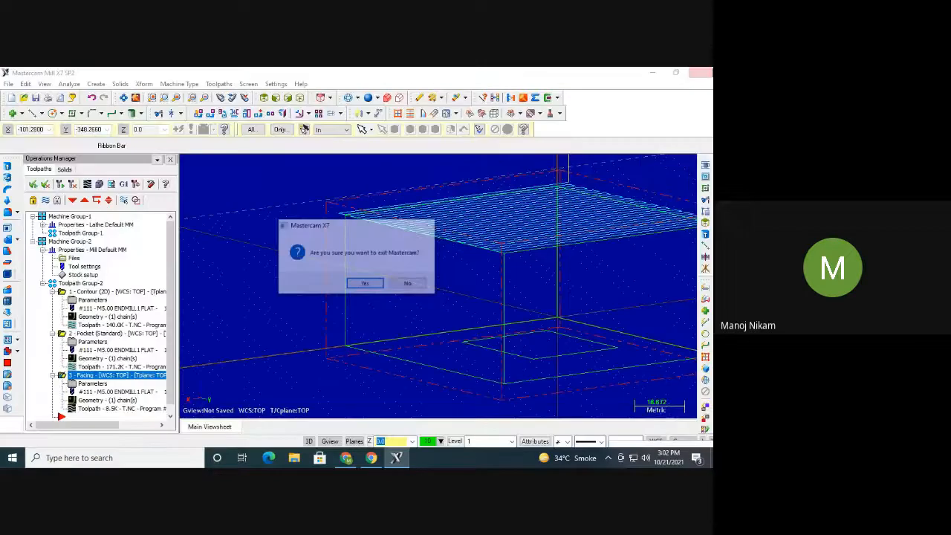
pyautogui.click(407, 284)
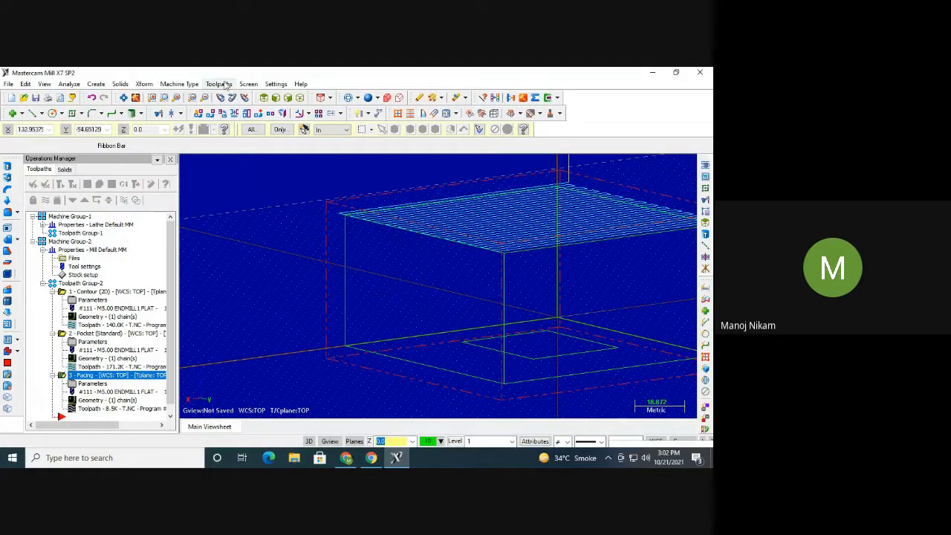
pyautogui.click(179, 83)
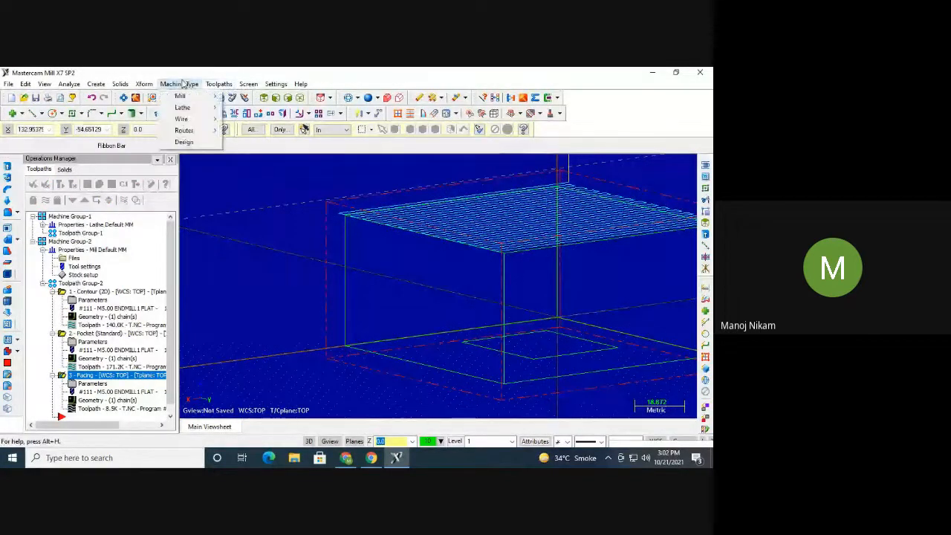
pyautogui.moveTo(211, 85)
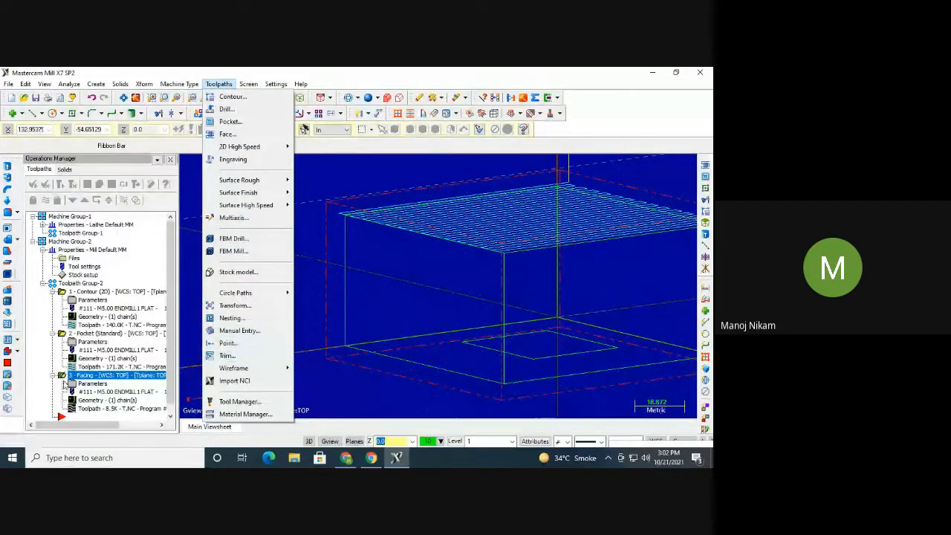
pyautogui.click(16, 345)
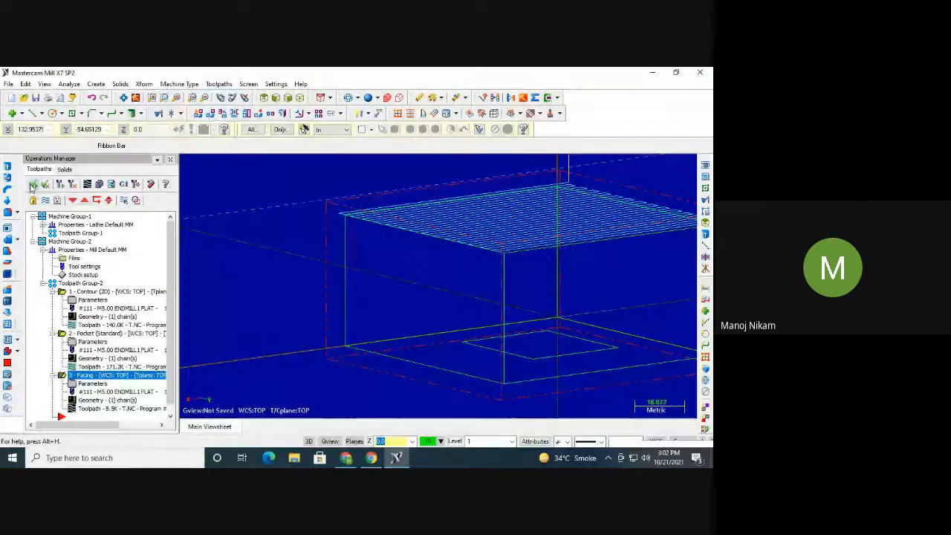
# Run a Verify simulation of all three operations at reduced playback speed, with the Move List closed
pyautogui.click(99, 184)
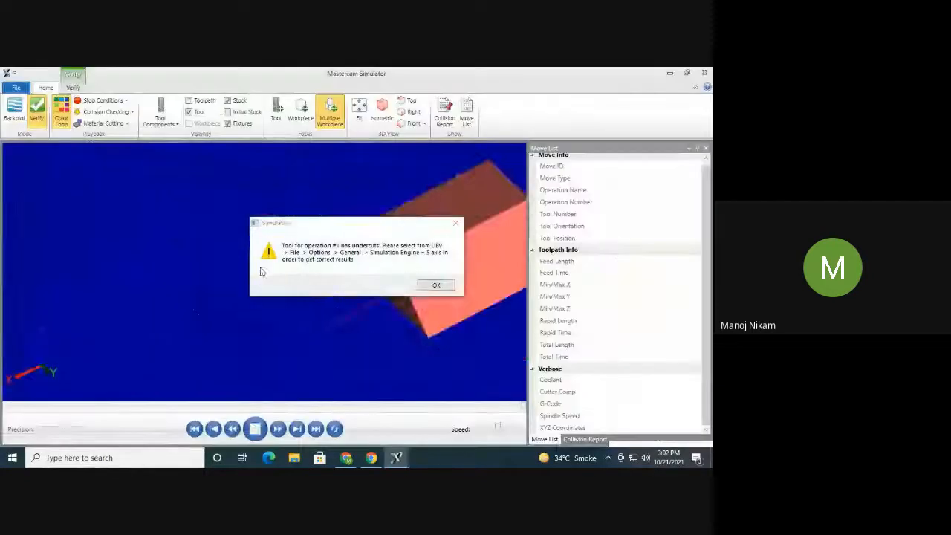
pyautogui.click(429, 285)
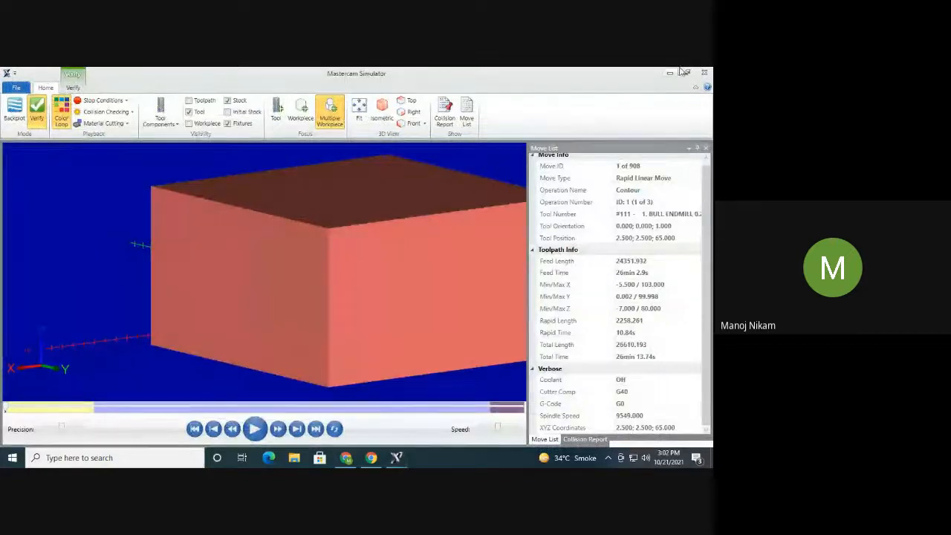
pyautogui.click(706, 148)
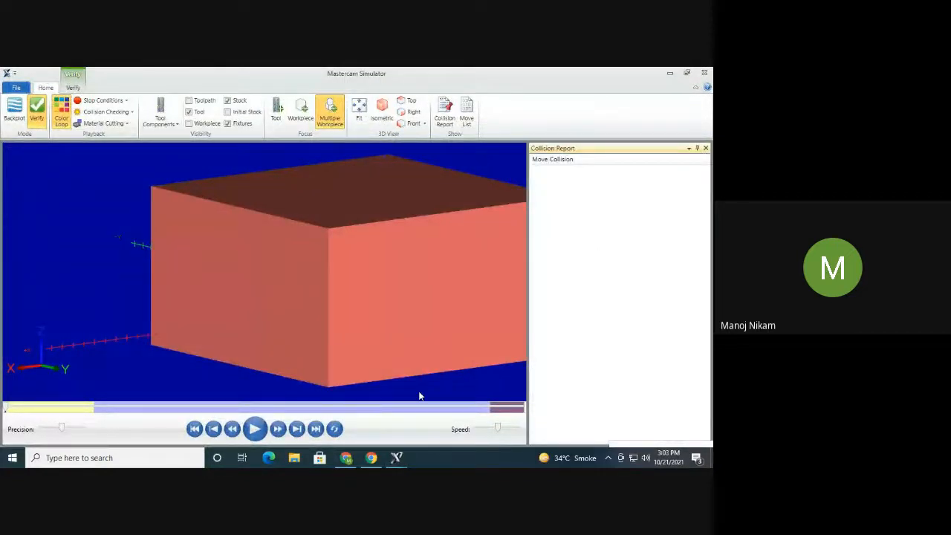
pyautogui.scroll(-3, 419, 396)
pyautogui.moveTo(397, 362)
pyautogui.mouseDown(button='middle')
pyautogui.moveTo(418, 364)
pyautogui.moveTo(399, 360)
pyautogui.mouseUp(button='middle')
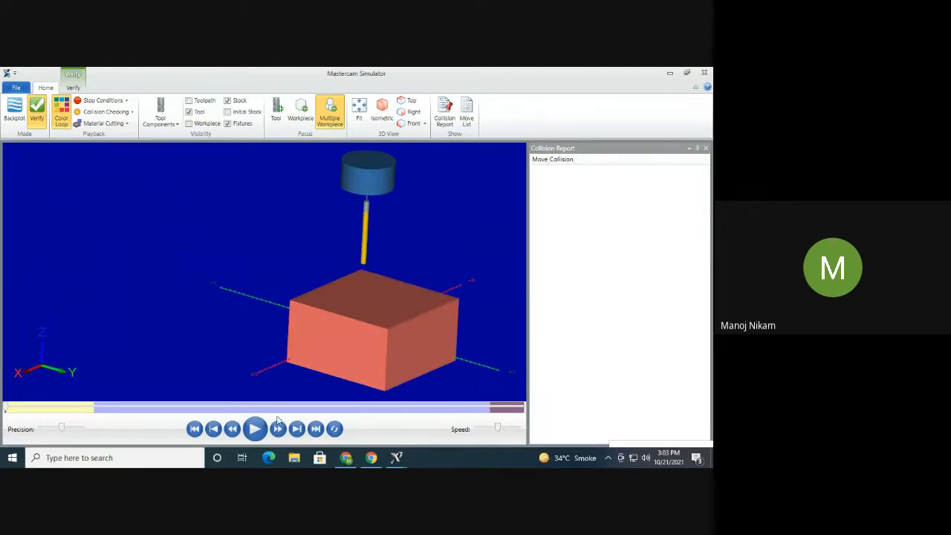
pyautogui.moveTo(493, 428); pyautogui.dragTo(483, 429)
pyautogui.click(255, 429)
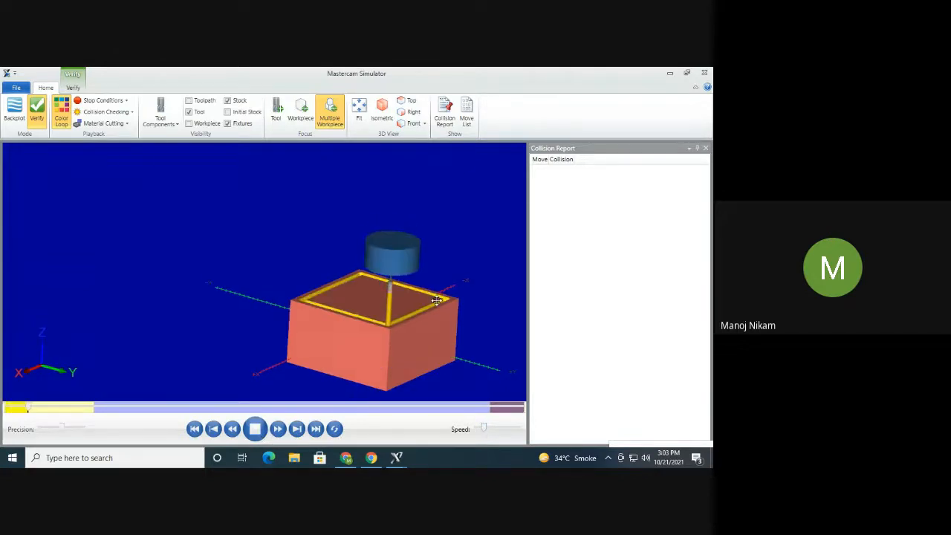
# Inspect the machined contour, pocket and faced top on the simulated block, and close the simulator
pyautogui.moveTo(405, 334); pyautogui.dragTo(432, 336, button='middle')
pyautogui.scroll(3, 428, 305)
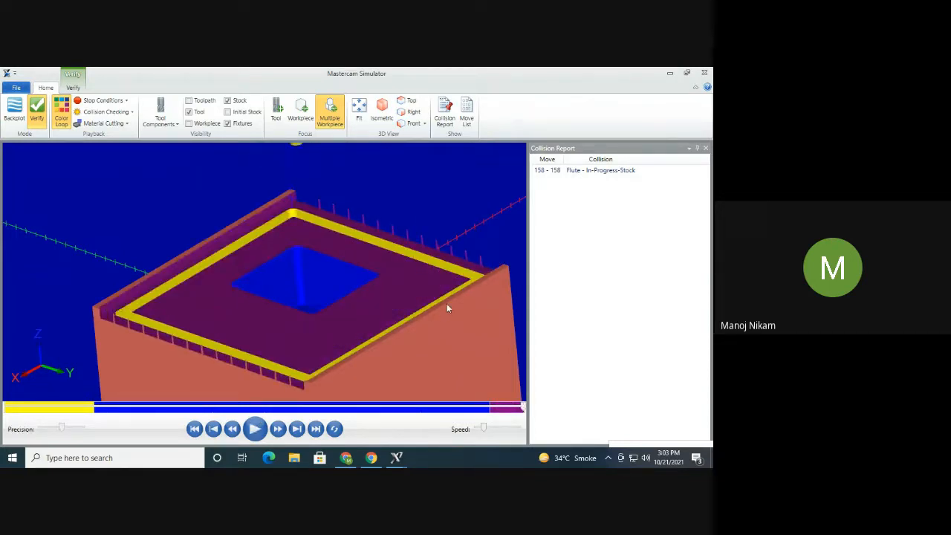
pyautogui.moveTo(446, 308)
pyautogui.mouseDown(button='middle')
pyautogui.moveTo(467, 312)
pyautogui.moveTo(456, 305)
pyautogui.moveTo(452, 319)
pyautogui.mouseUp(button='middle')
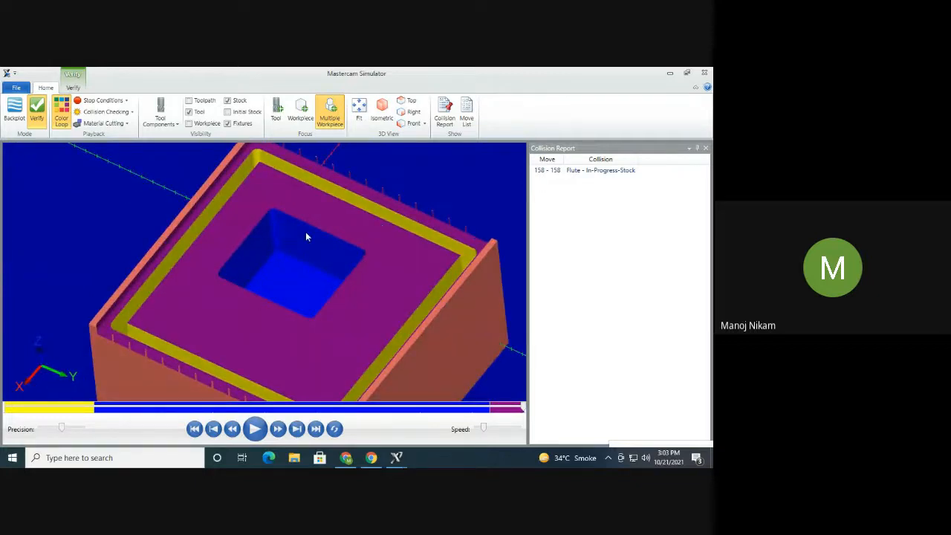
pyautogui.click(706, 74)
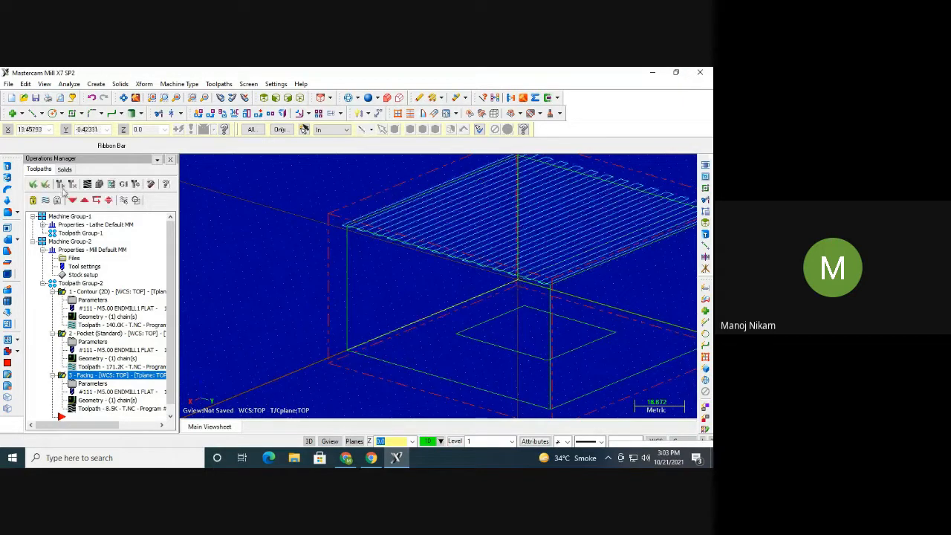
# Post-process the milling operations to the NC file T.NC and open it in the code editor
pyautogui.click(127, 188)
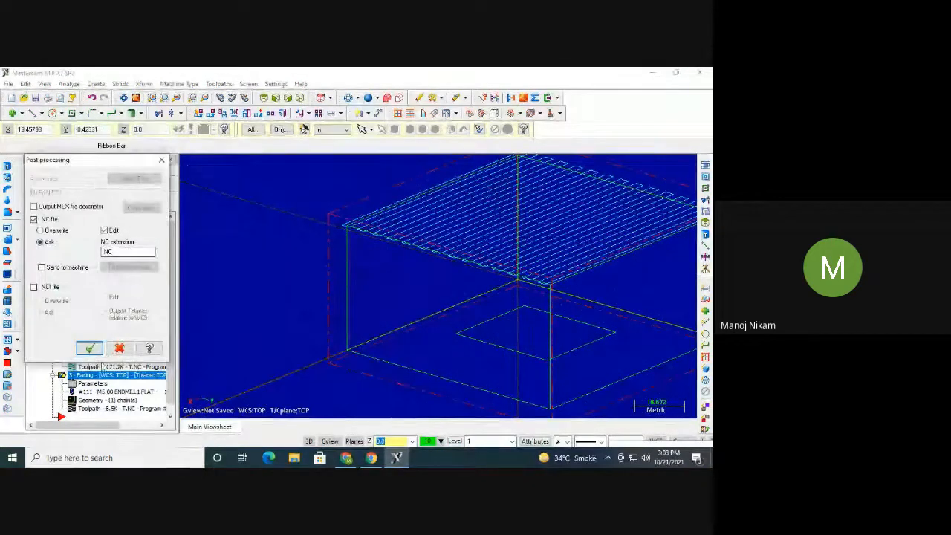
pyautogui.click(90, 346)
pyautogui.click(266, 320)
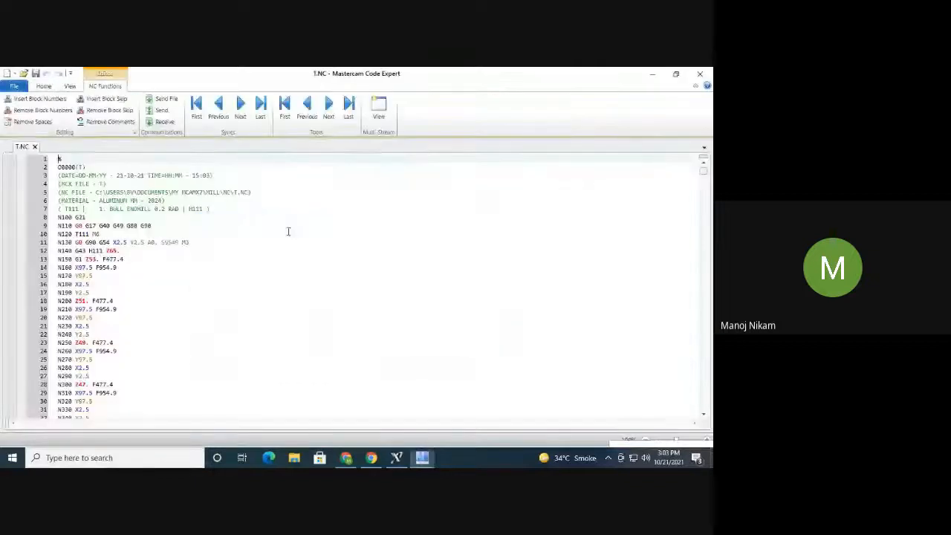
# Review the contour and pocket G-code blocks in T.NC and close the code editor
pyautogui.scroll(-13, 272, 292)
pyautogui.scroll(-20, 272, 292)
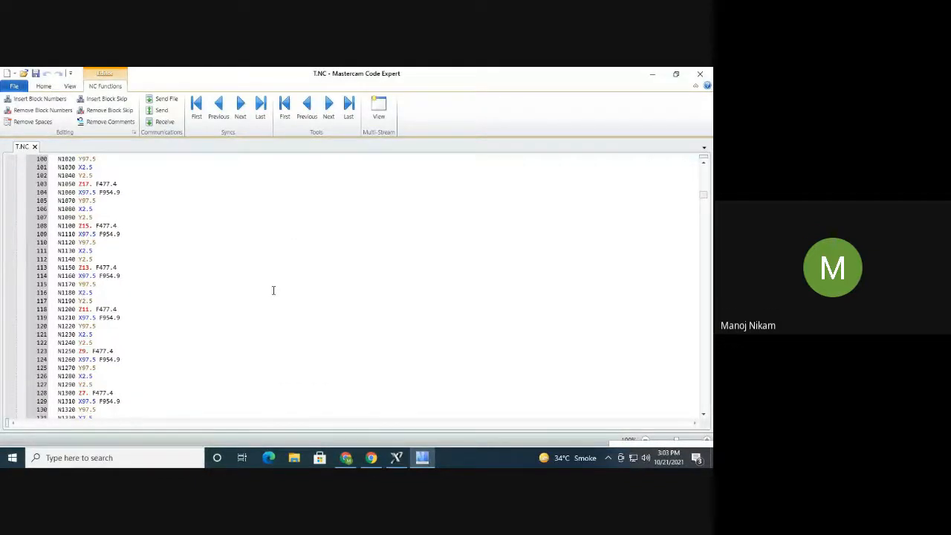
pyautogui.scroll(-20, 272, 291)
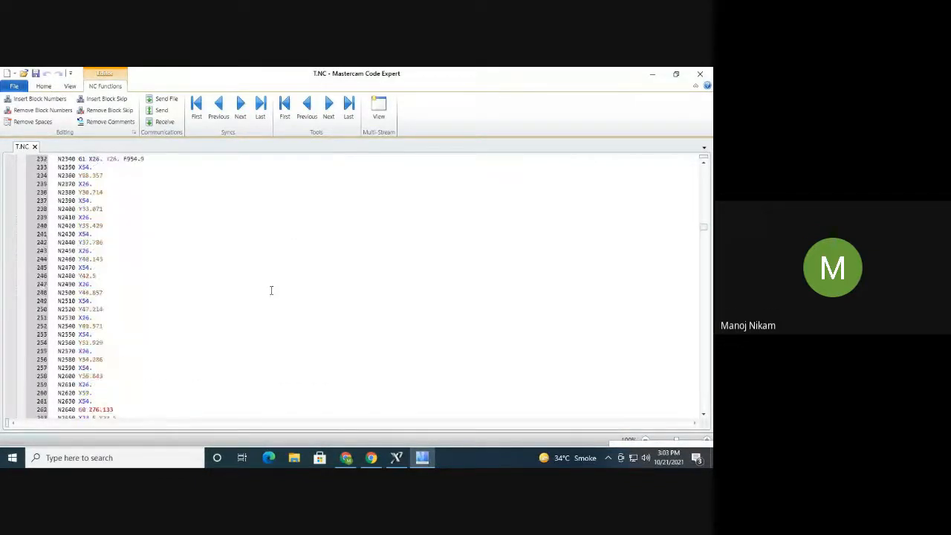
pyautogui.scroll(-20, 272, 288)
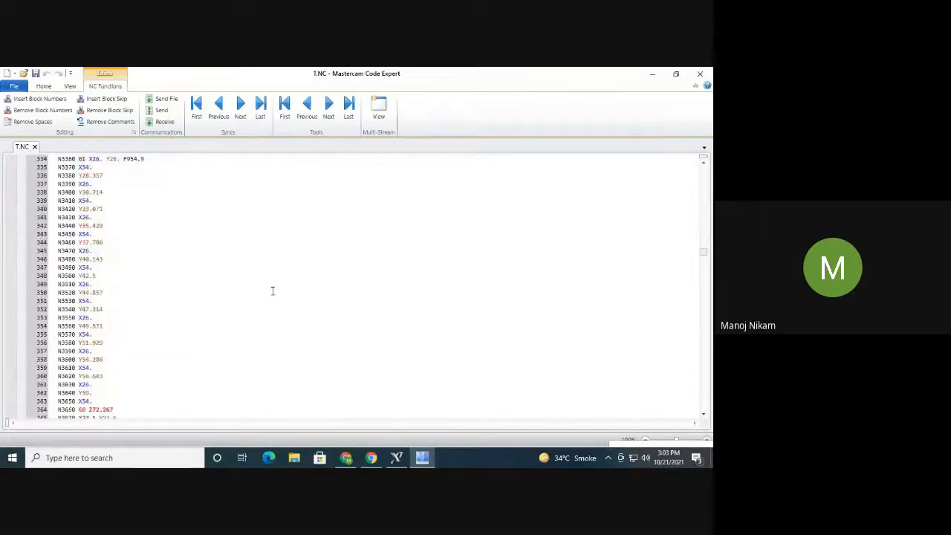
pyautogui.scroll(-20, 272, 288)
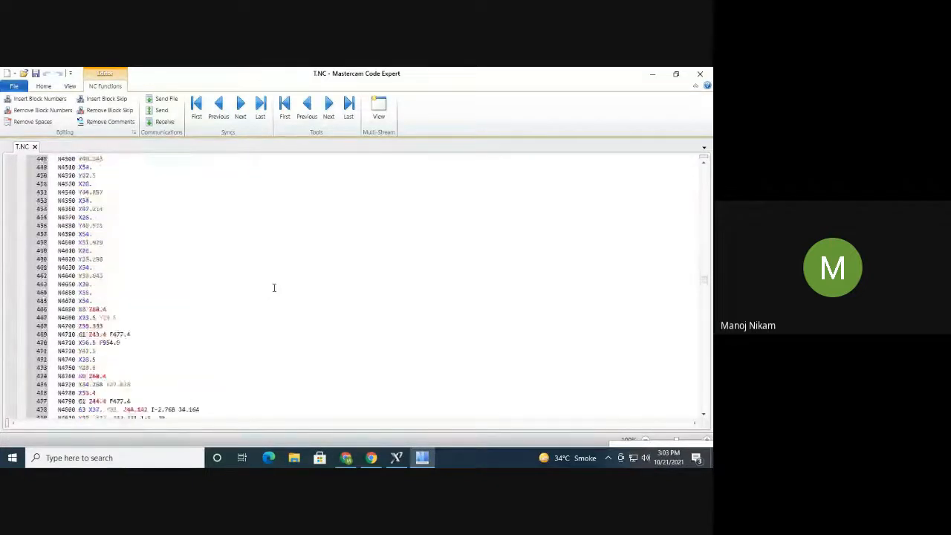
pyautogui.scroll(-20, 275, 283)
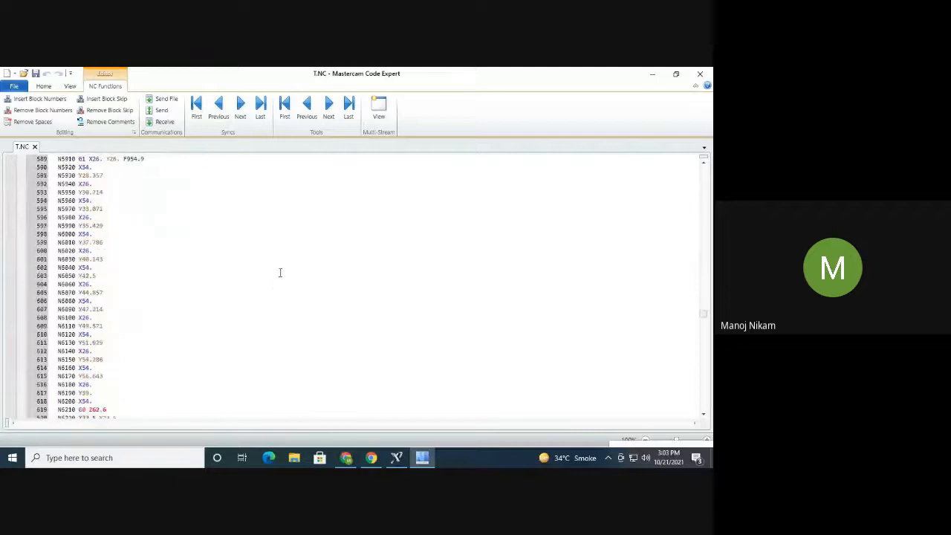
pyautogui.click(700, 74)
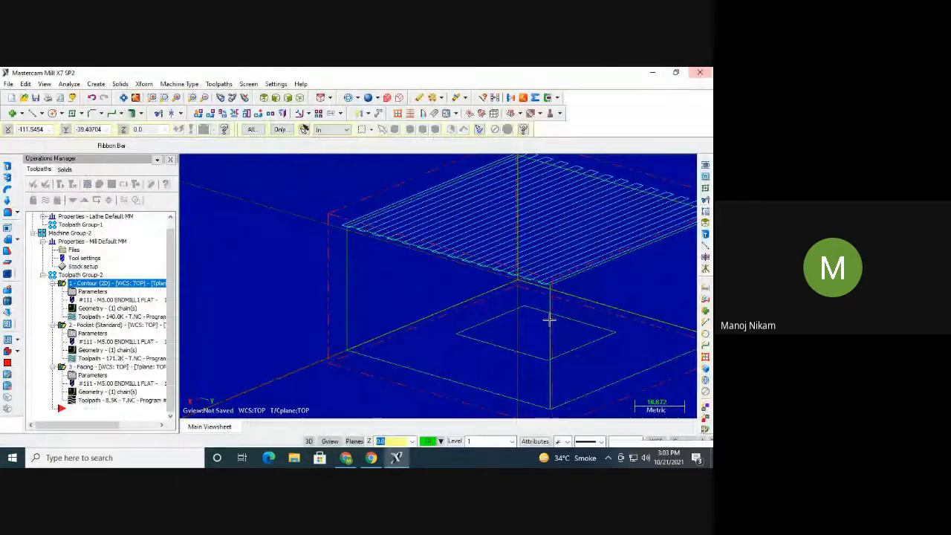
# Switch to the Google Meet call, admit the waiting participant, and return to Mastercam
pyautogui.click(346, 458)
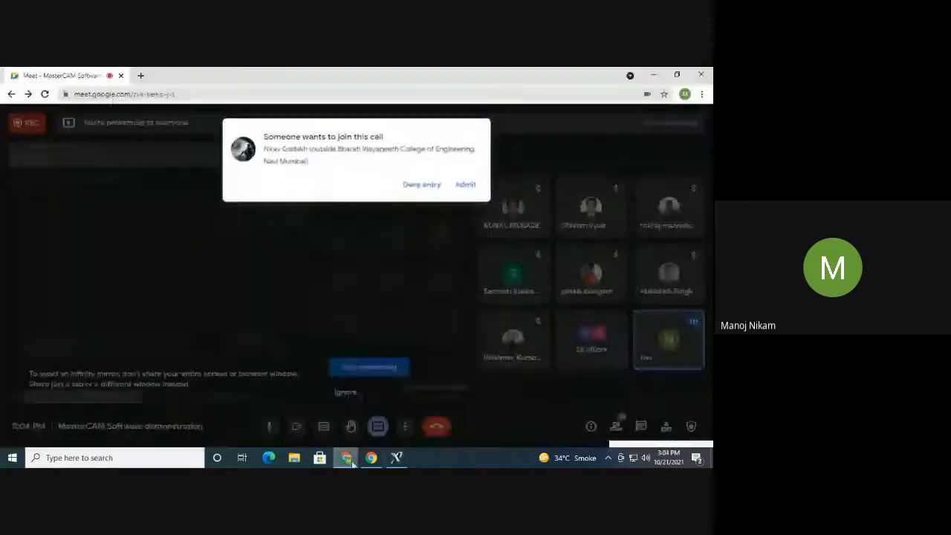
pyautogui.click(468, 180)
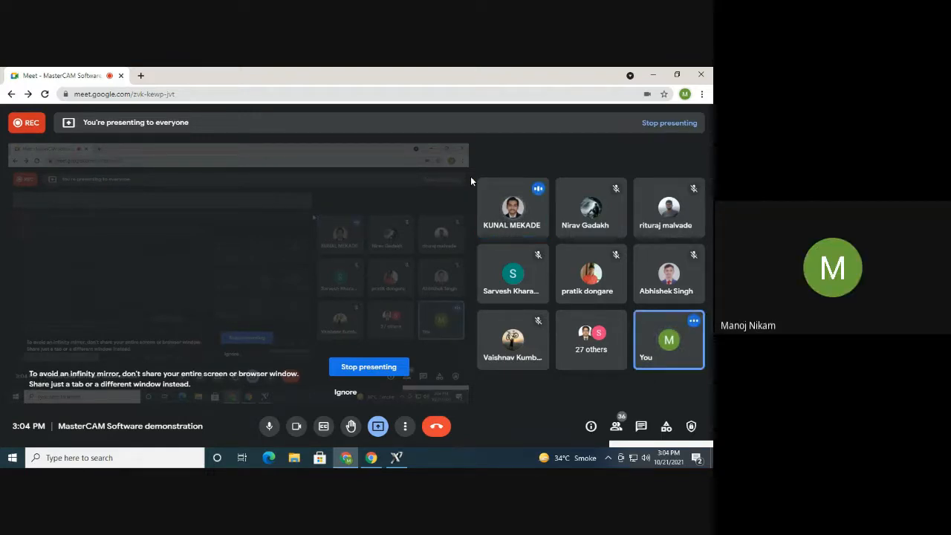
pyautogui.click(398, 458)
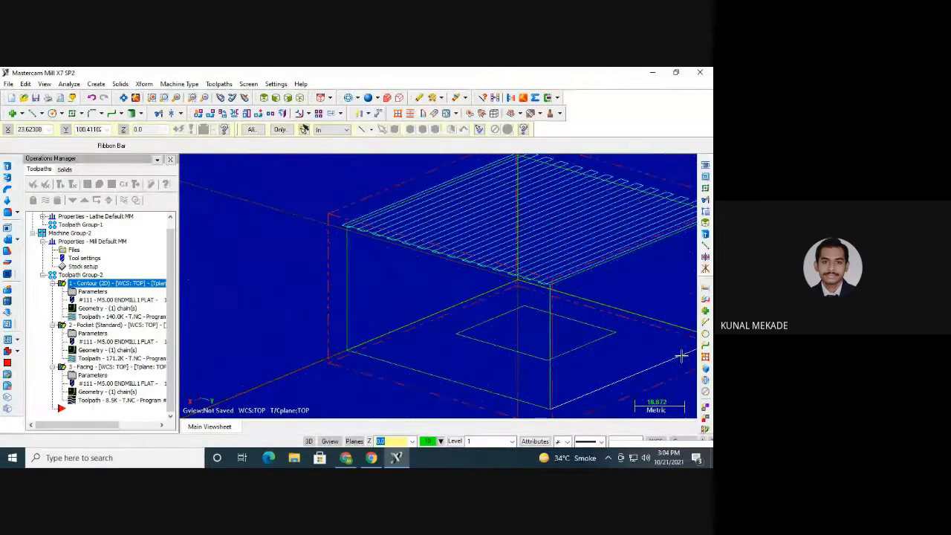
# Open Paint and paste a screenshot of the Mastercam window onto a new canvas
pyautogui.press('super')
pyautogui.write('pain')
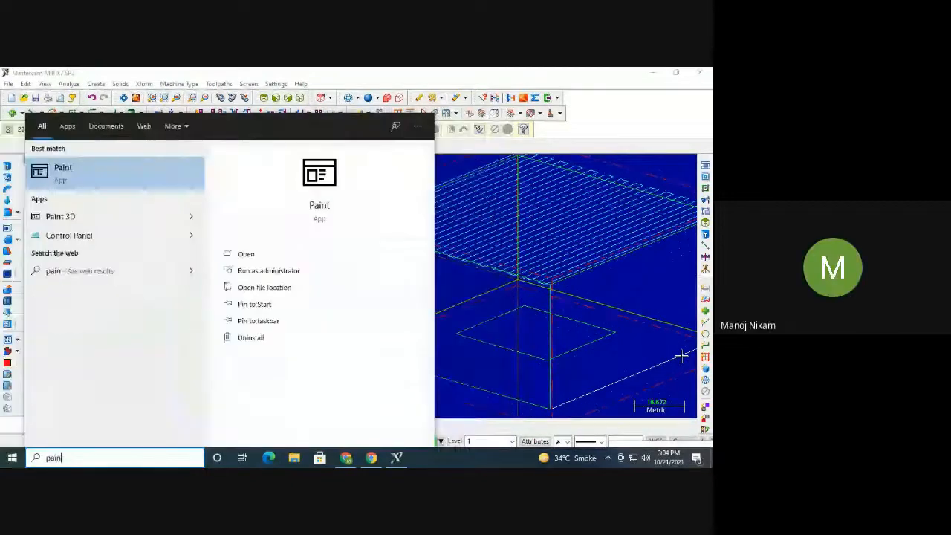
pyautogui.press('Return')
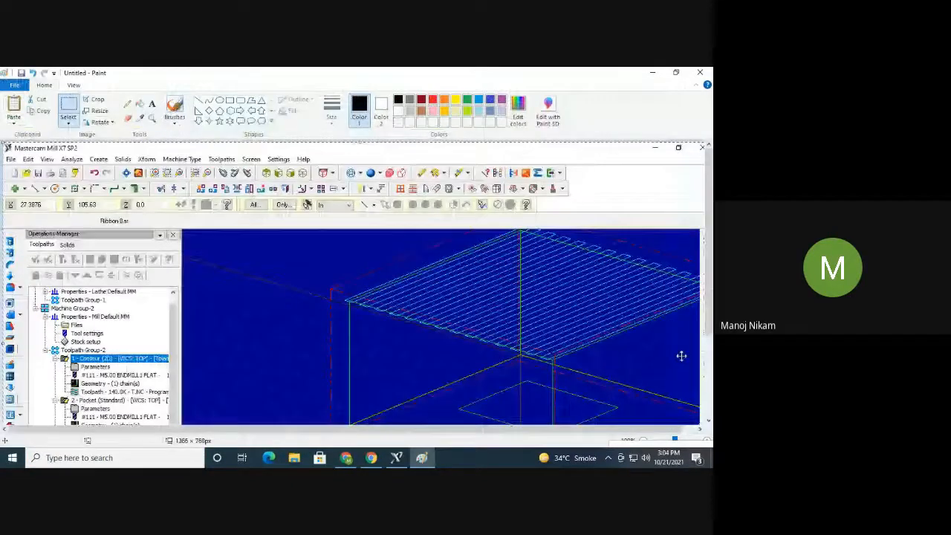
# Draw a rectangle outline about 237 x 169 px over the lower-right corner of the pasted Mastercam screenshot and make Color 2 the active colour
pyautogui.hotkey('ctrl', 'v')
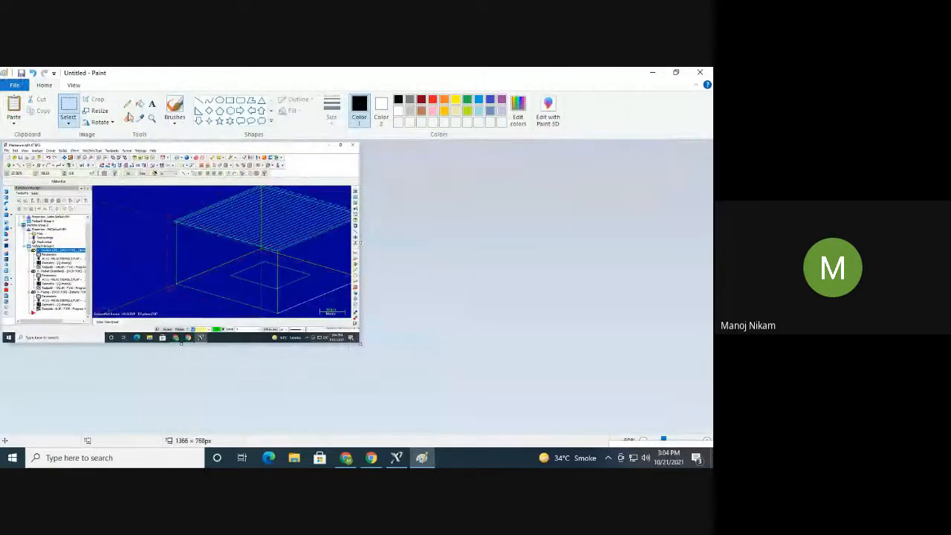
pyautogui.click(230, 101)
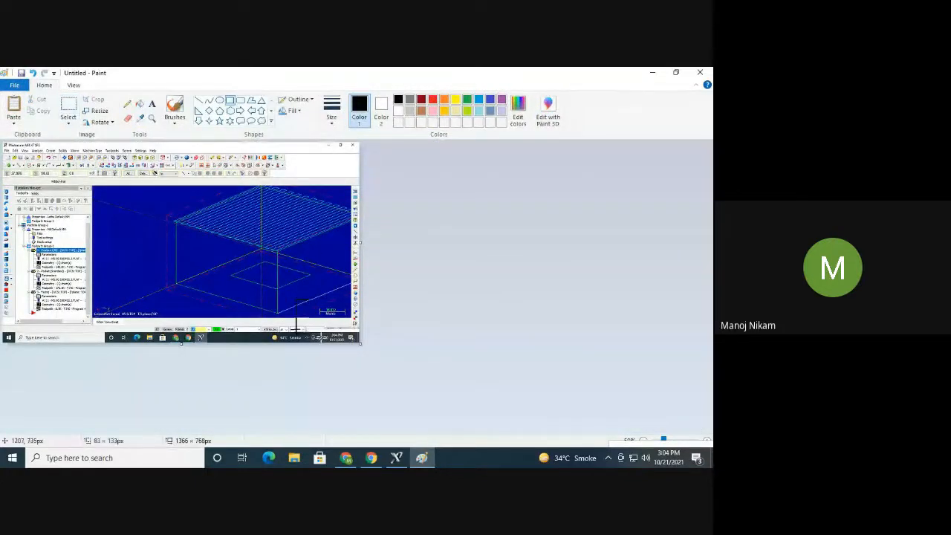
pyautogui.moveTo(295, 301); pyautogui.dragTo(358, 343)
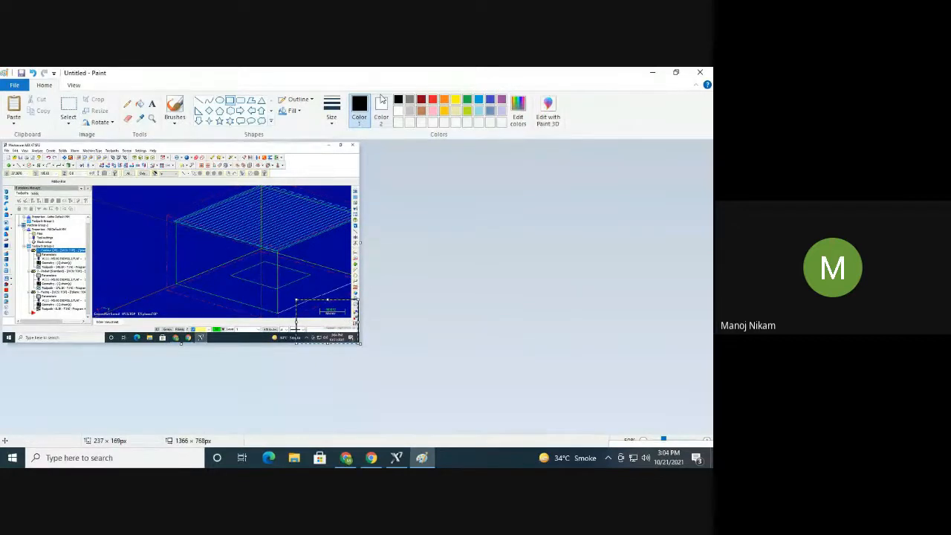
pyautogui.click(385, 109)
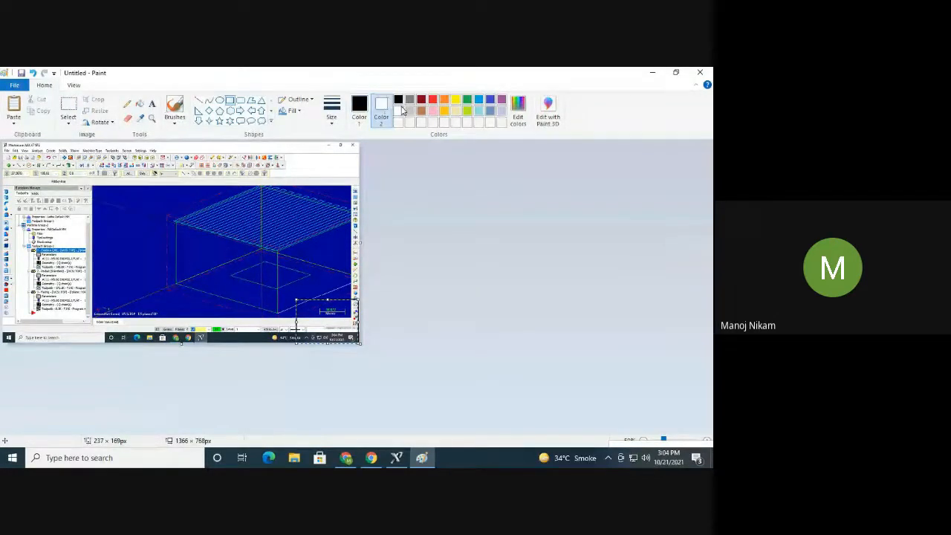
# Switch to the Google Meet call to check on the participants and return to Mastercam
pyautogui.hotkey('alt', 'Tab')
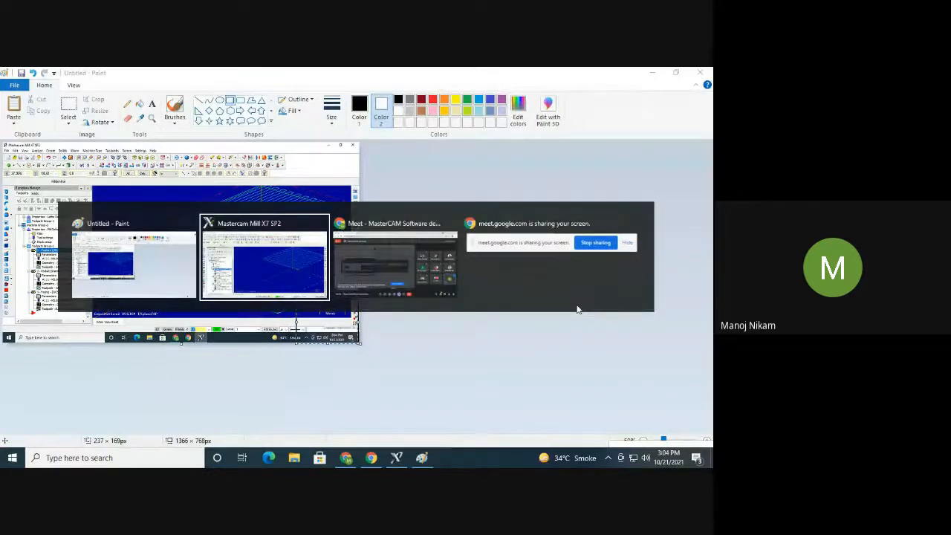
pyautogui.hotkey('alt', 'Tab')
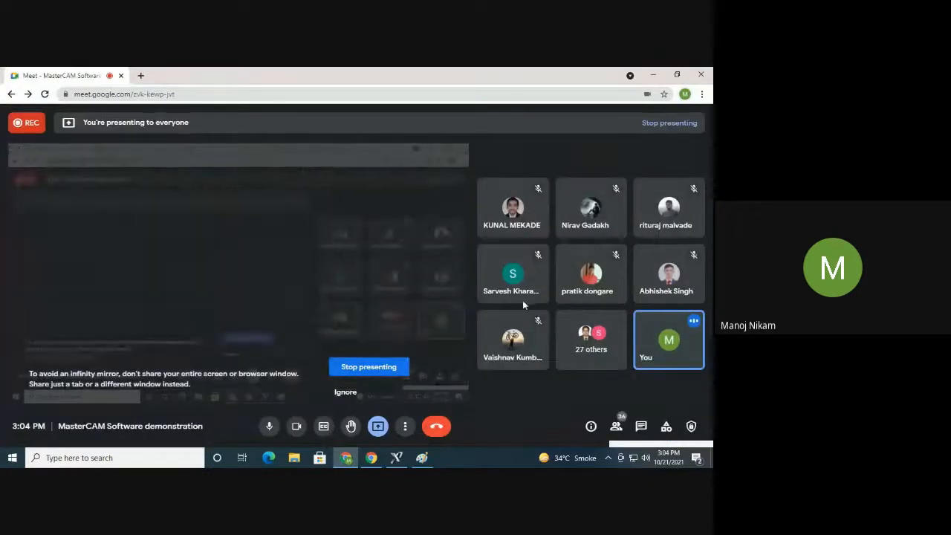
pyautogui.moveTo(523, 303)
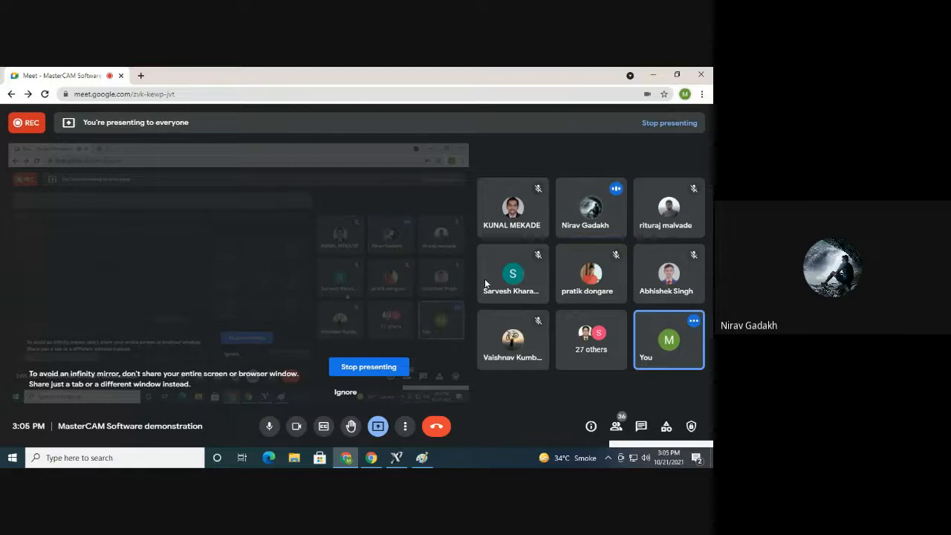
pyautogui.click(392, 462)
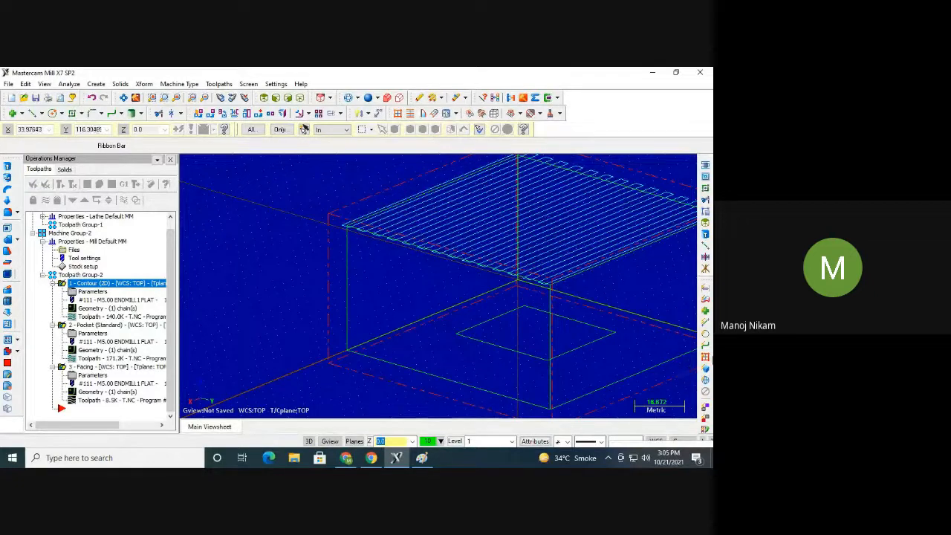
# Minimize Mastercam to return to the Google Meet call and turn the microphone on
pyautogui.click(644, 72)
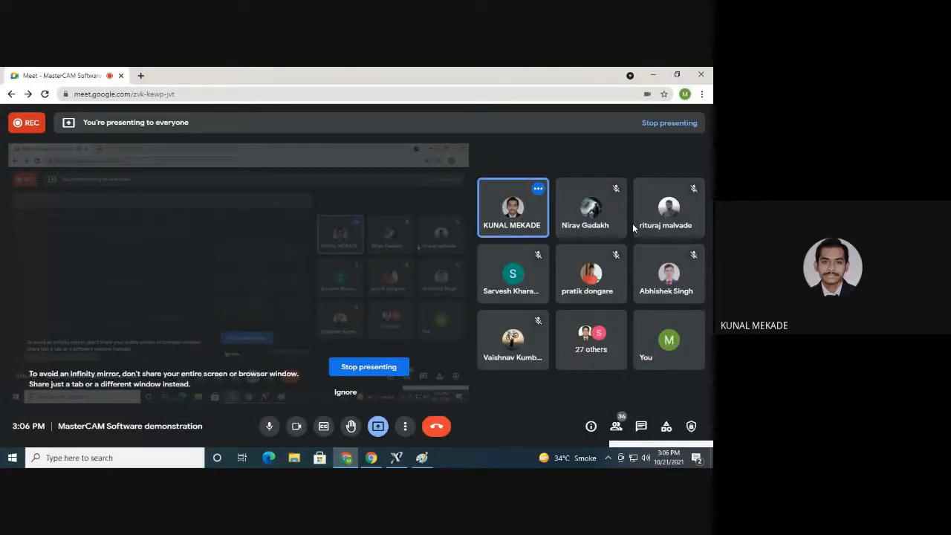
pyautogui.click(269, 426)
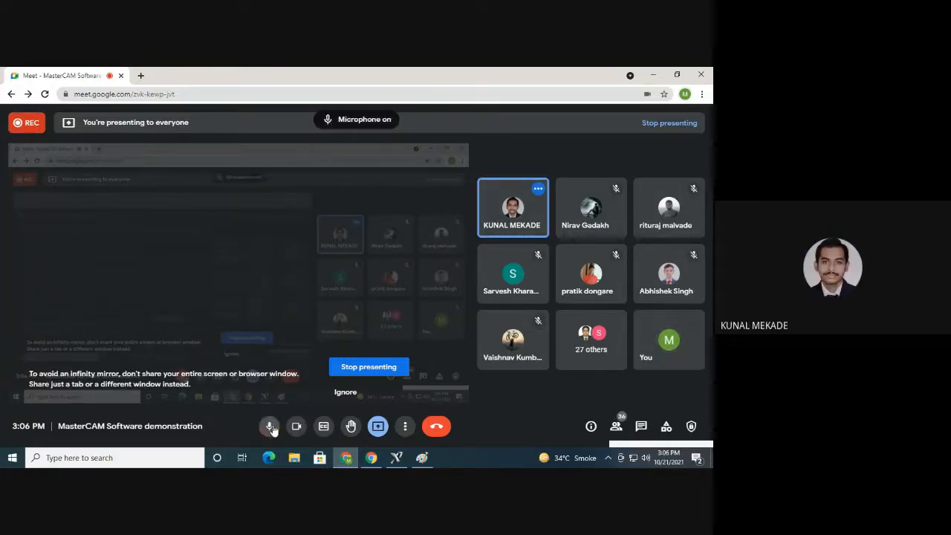
pyautogui.click(270, 427)
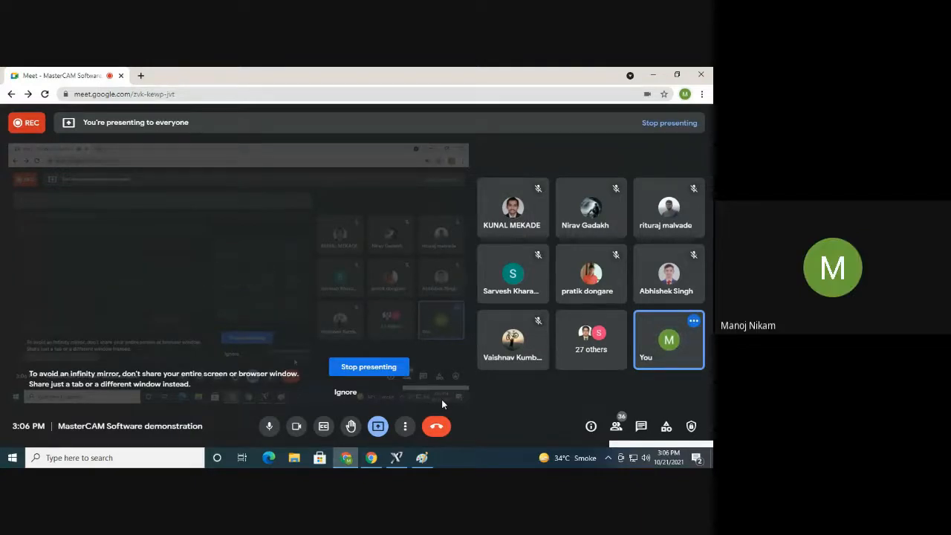
# Open the call's recording controls, try to end the meeting, and dismiss the end-call dialog
pyautogui.click(405, 426)
pyautogui.click(474, 193)
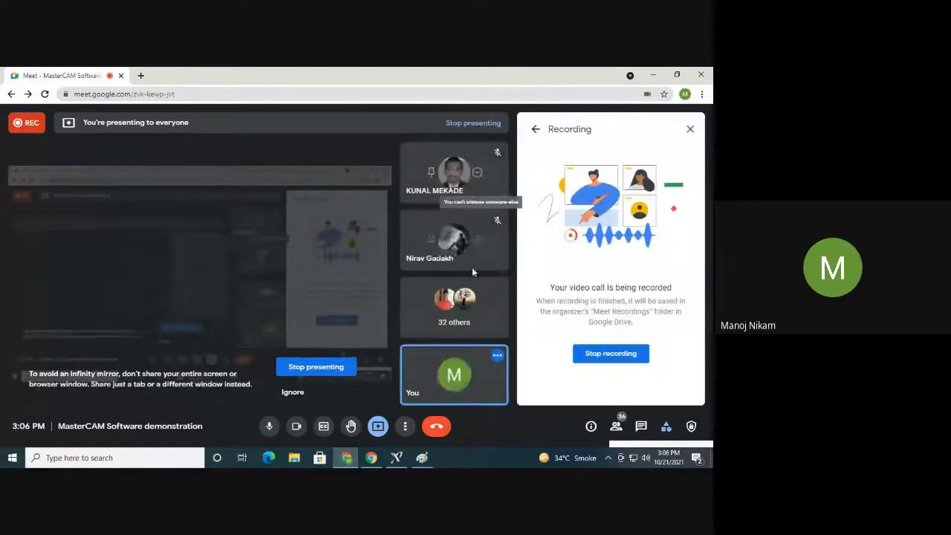
pyautogui.click(436, 427)
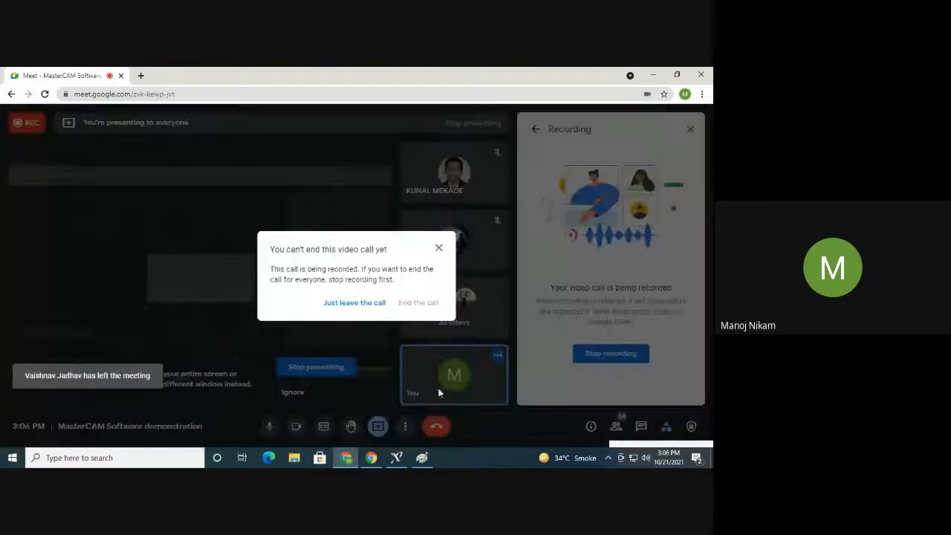
pyautogui.click(439, 248)
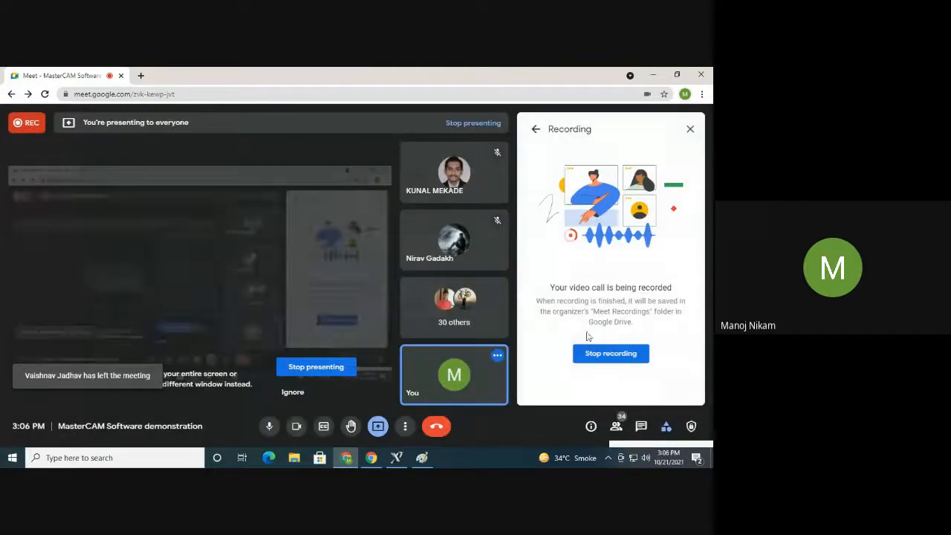